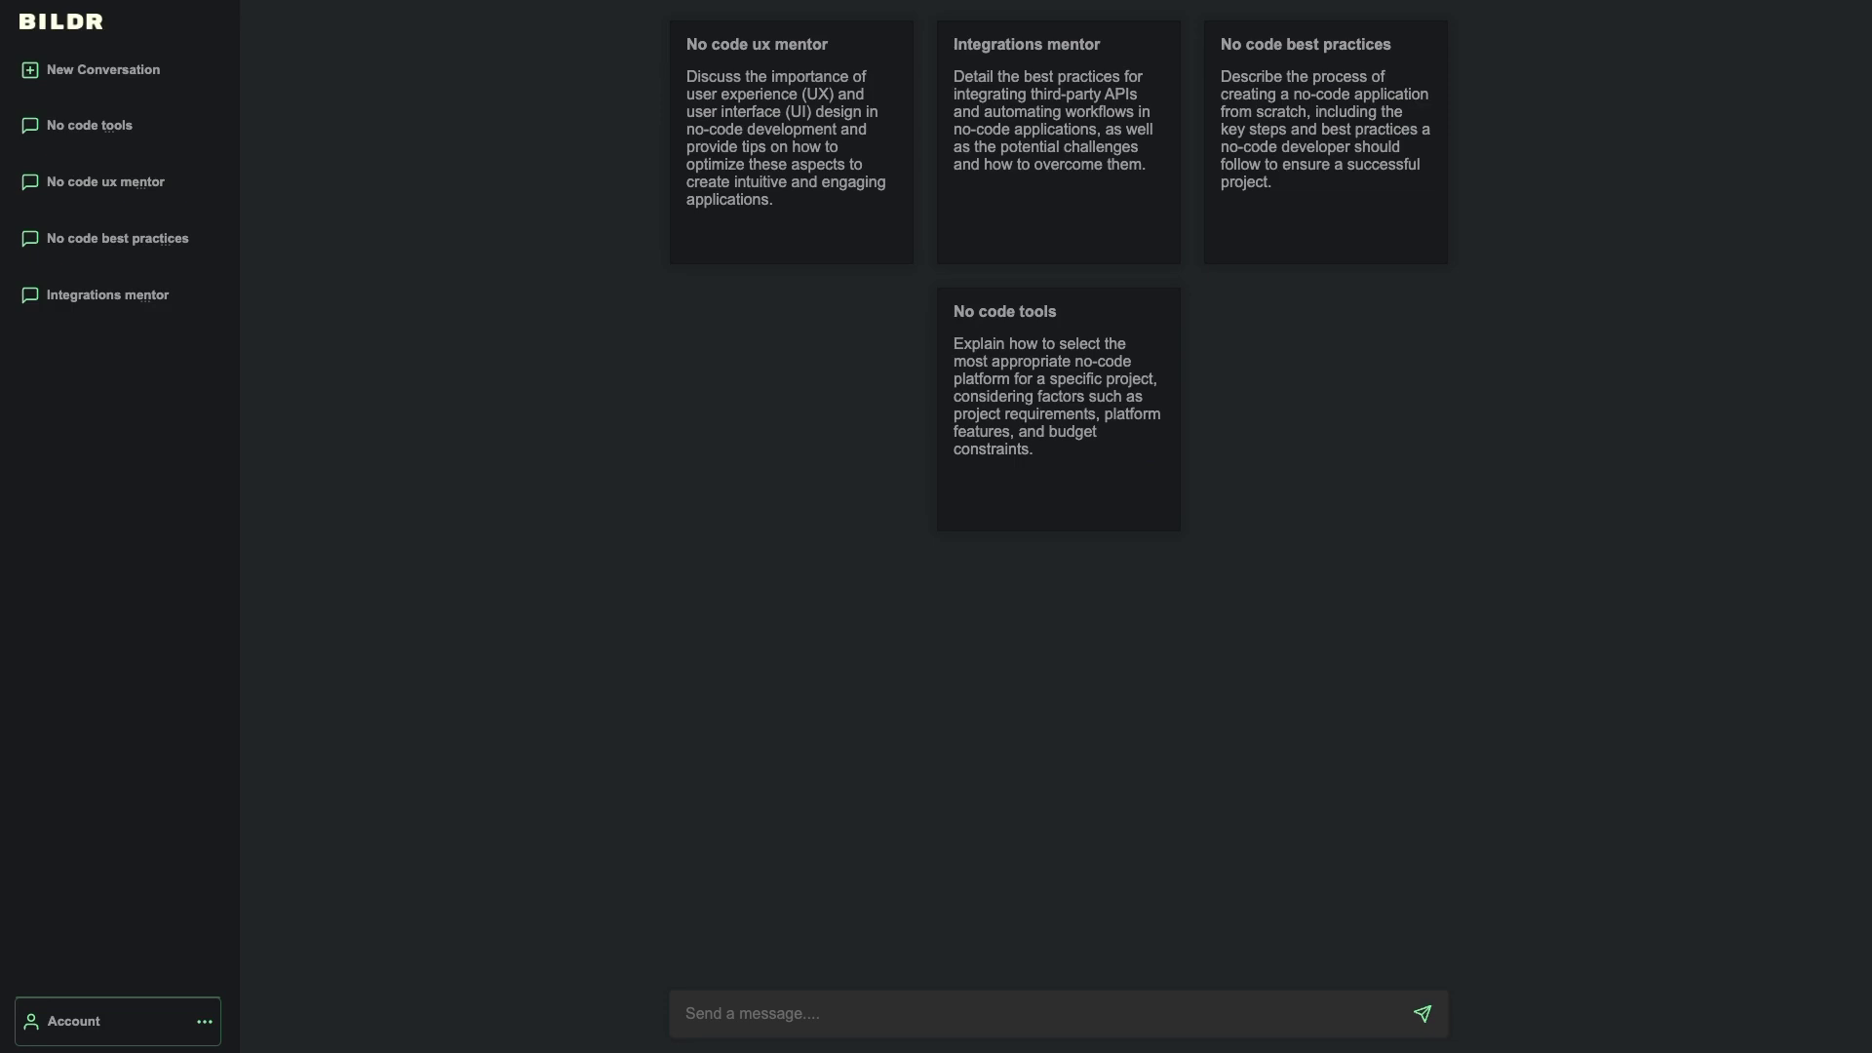
- Open the No code tools conversation and scroll through the bot's reply
click(79, 135)
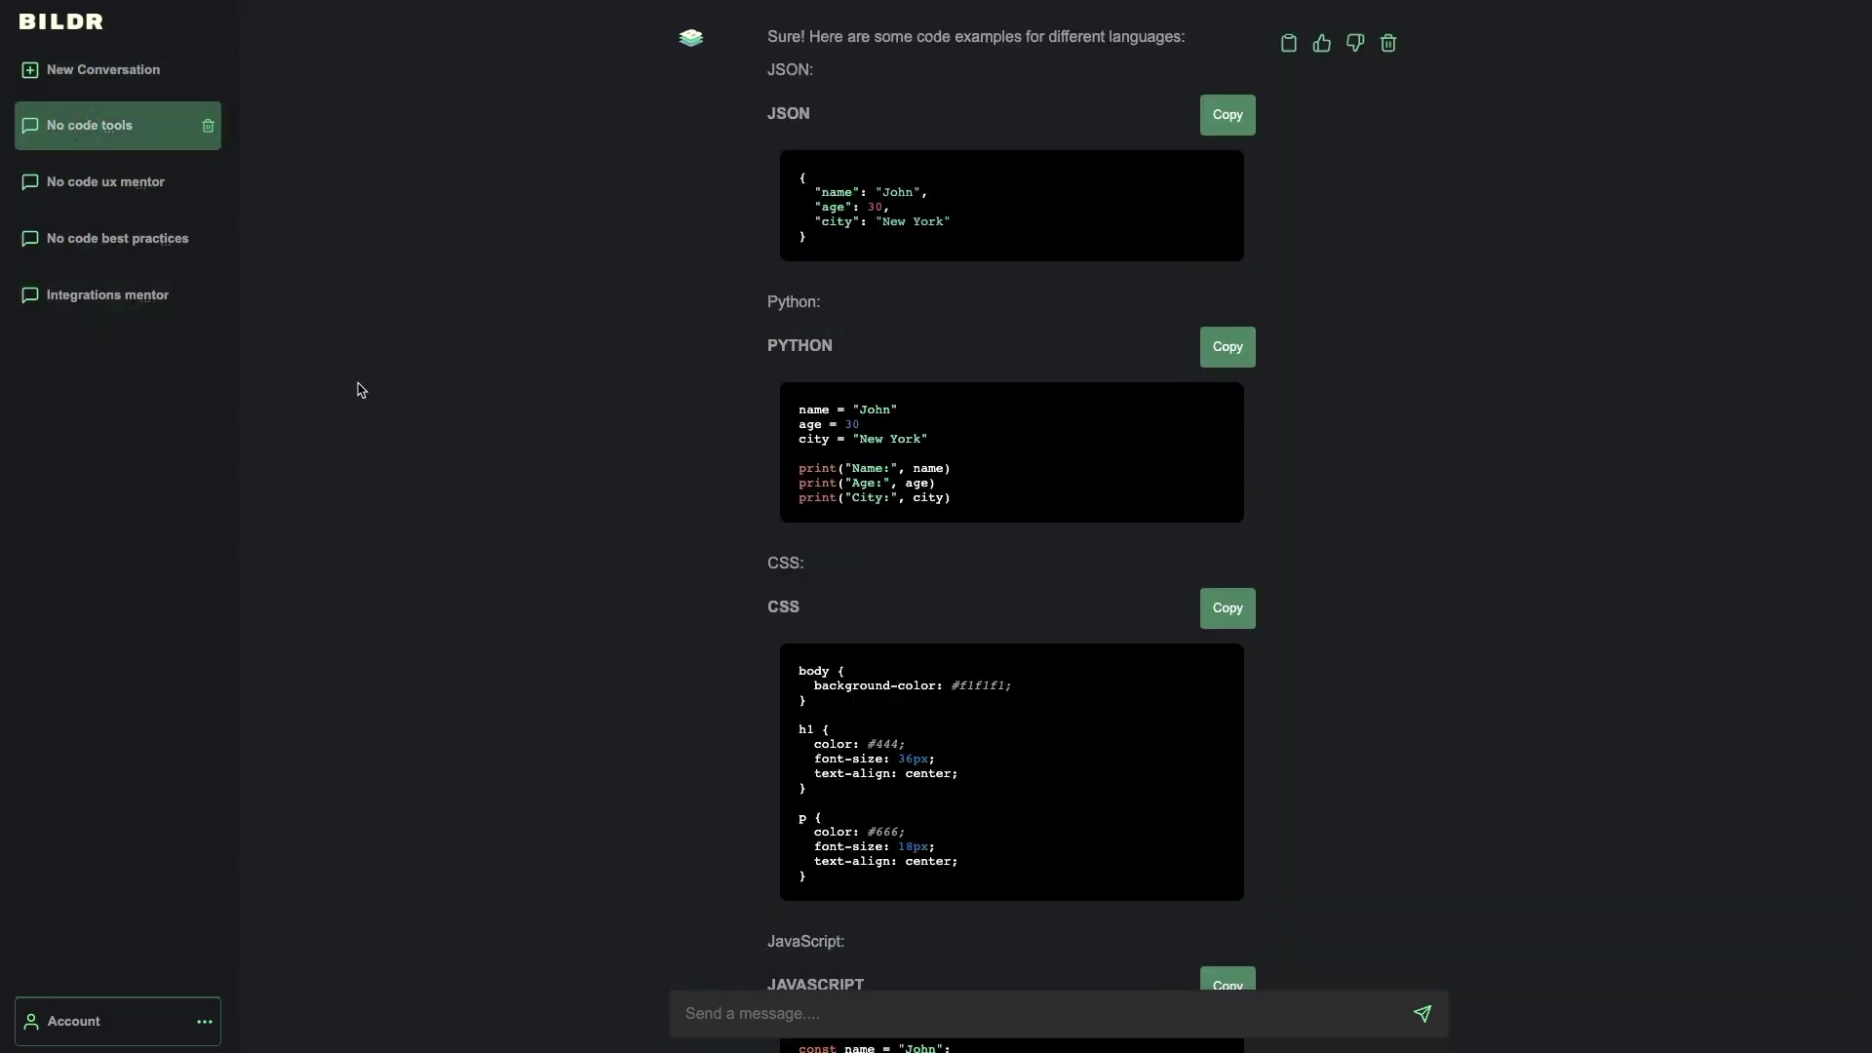
scroll(356, 385, up, 3)
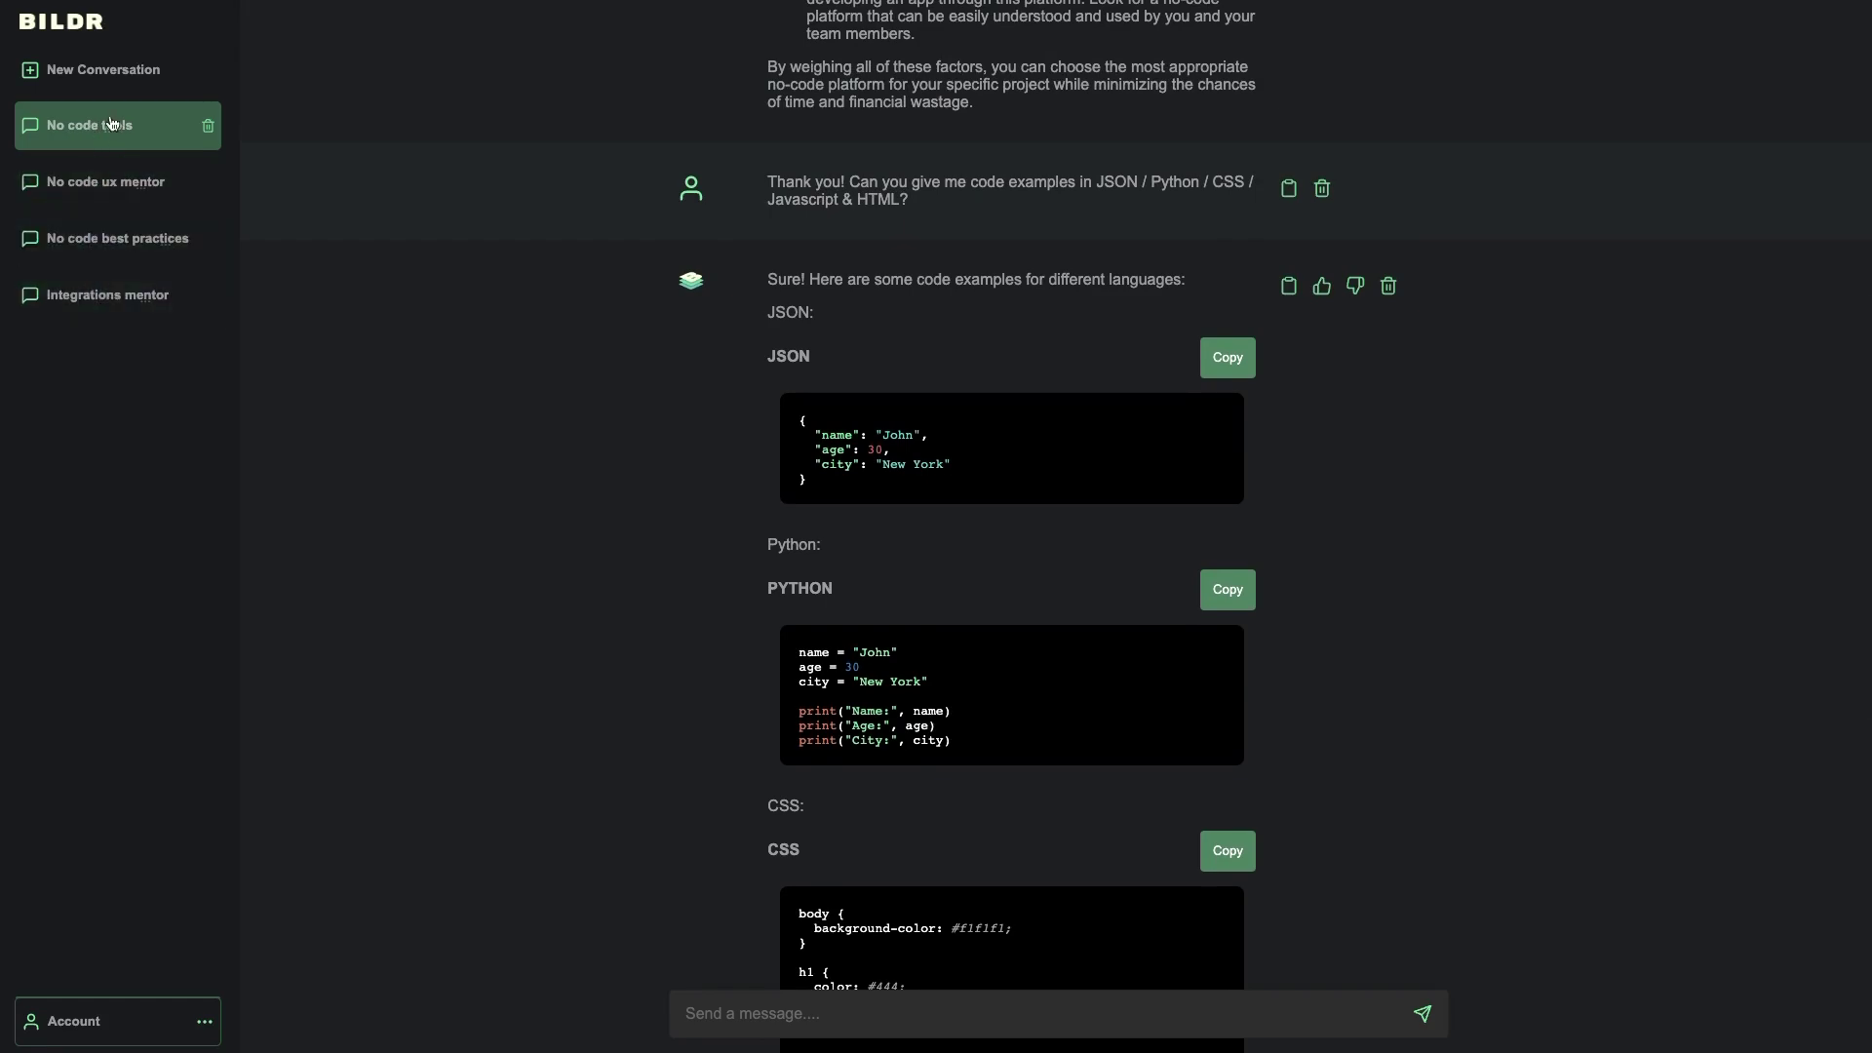
scroll(718, 324, up, 7)
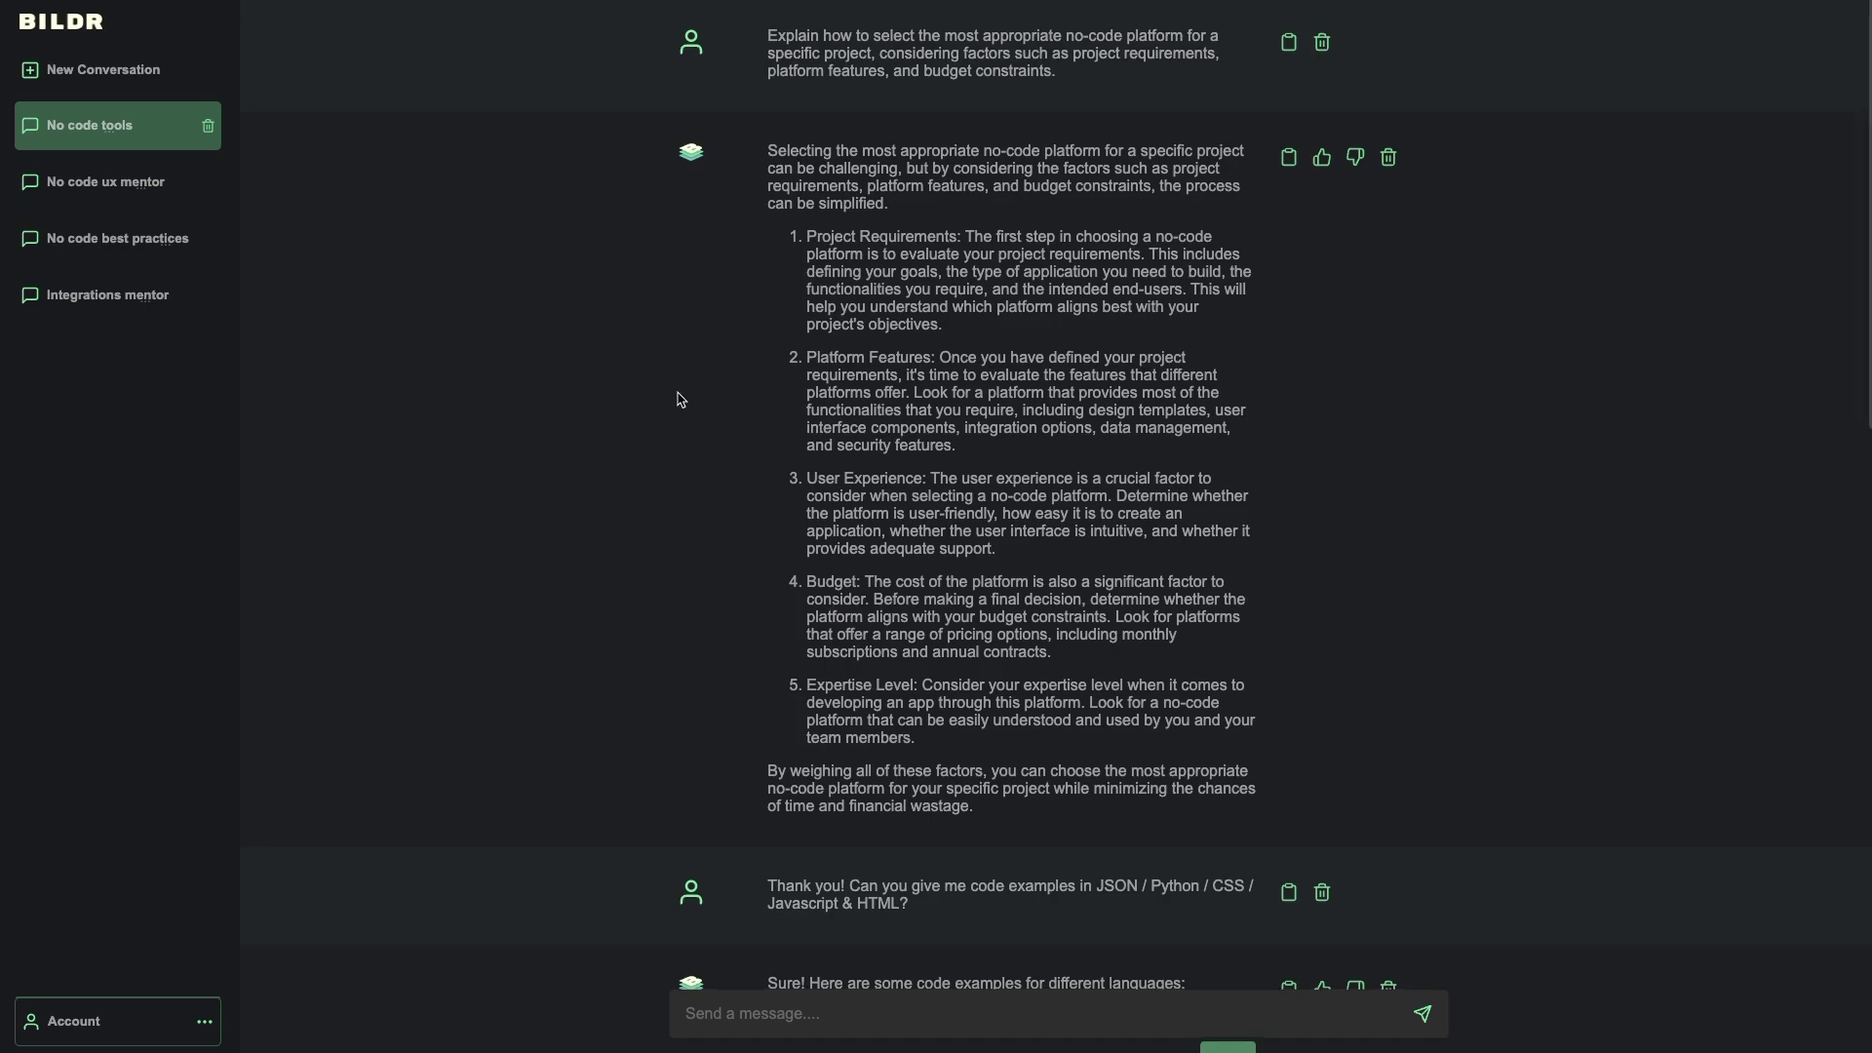
scroll(681, 400, down, 14)
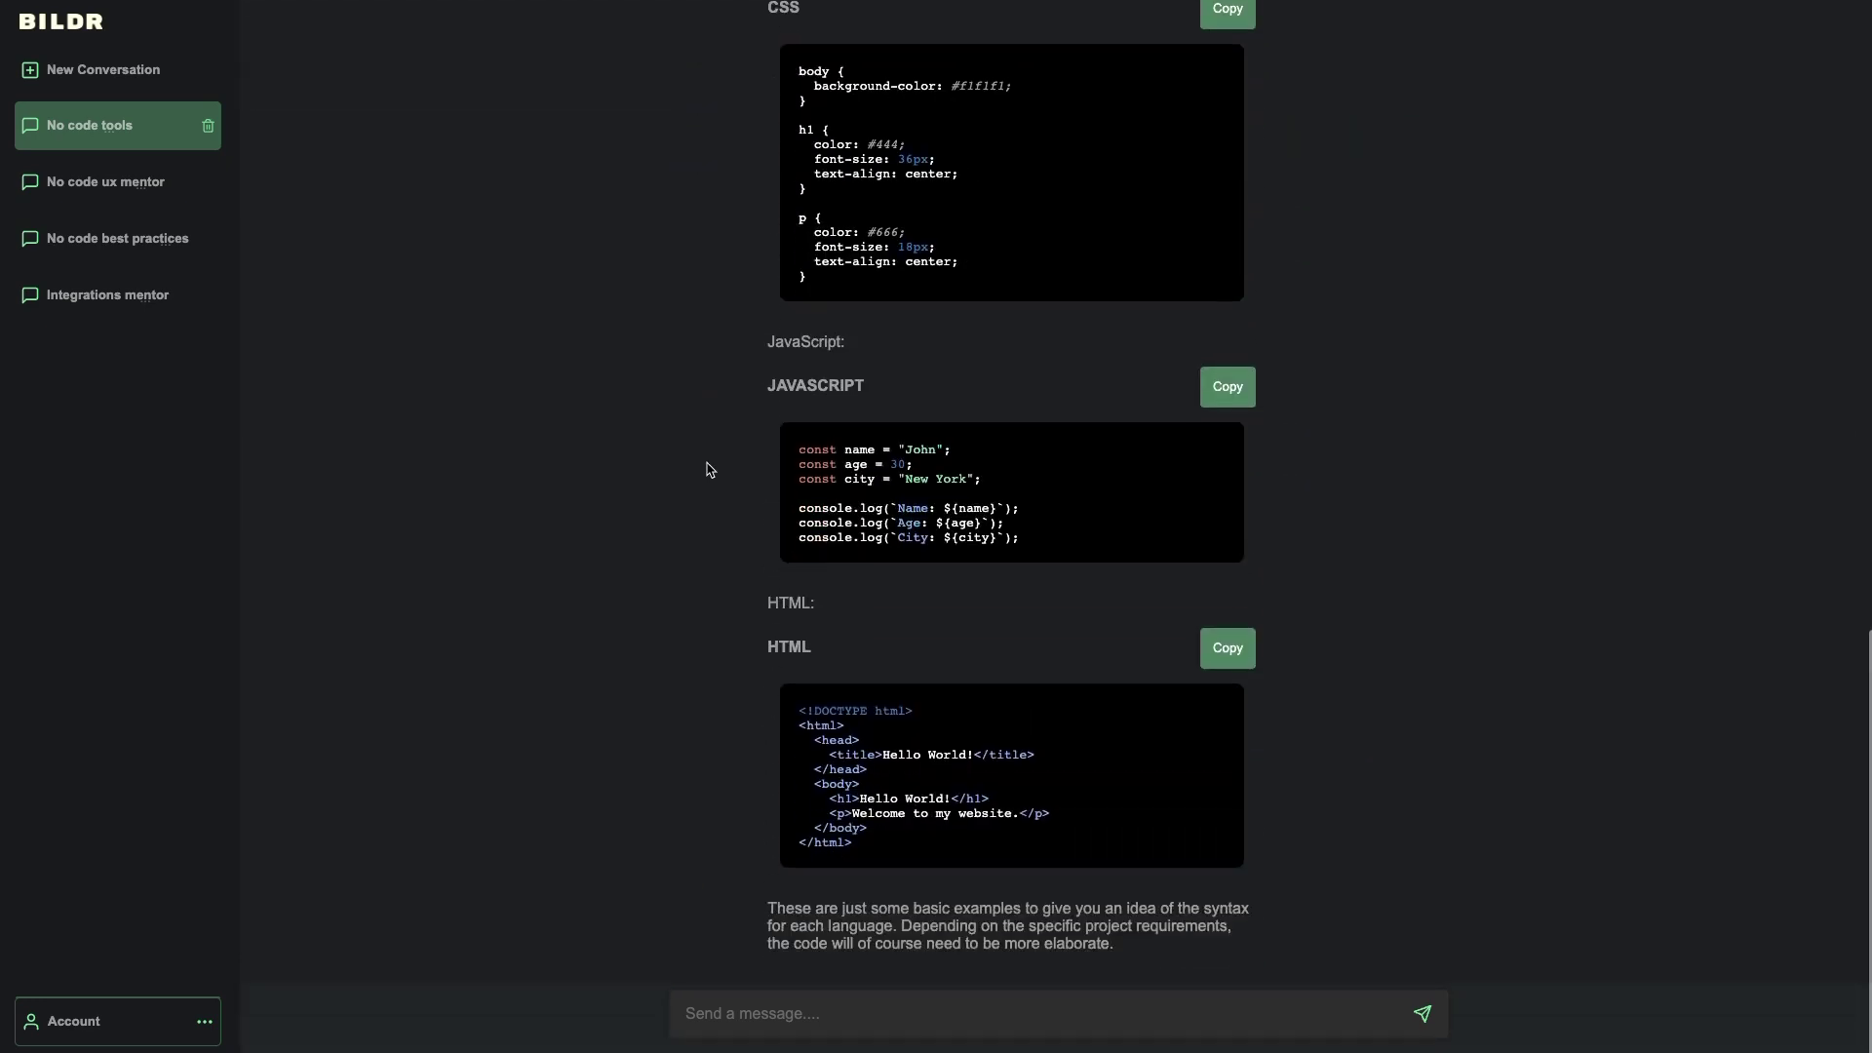
scroll(824, 619, up, 9)
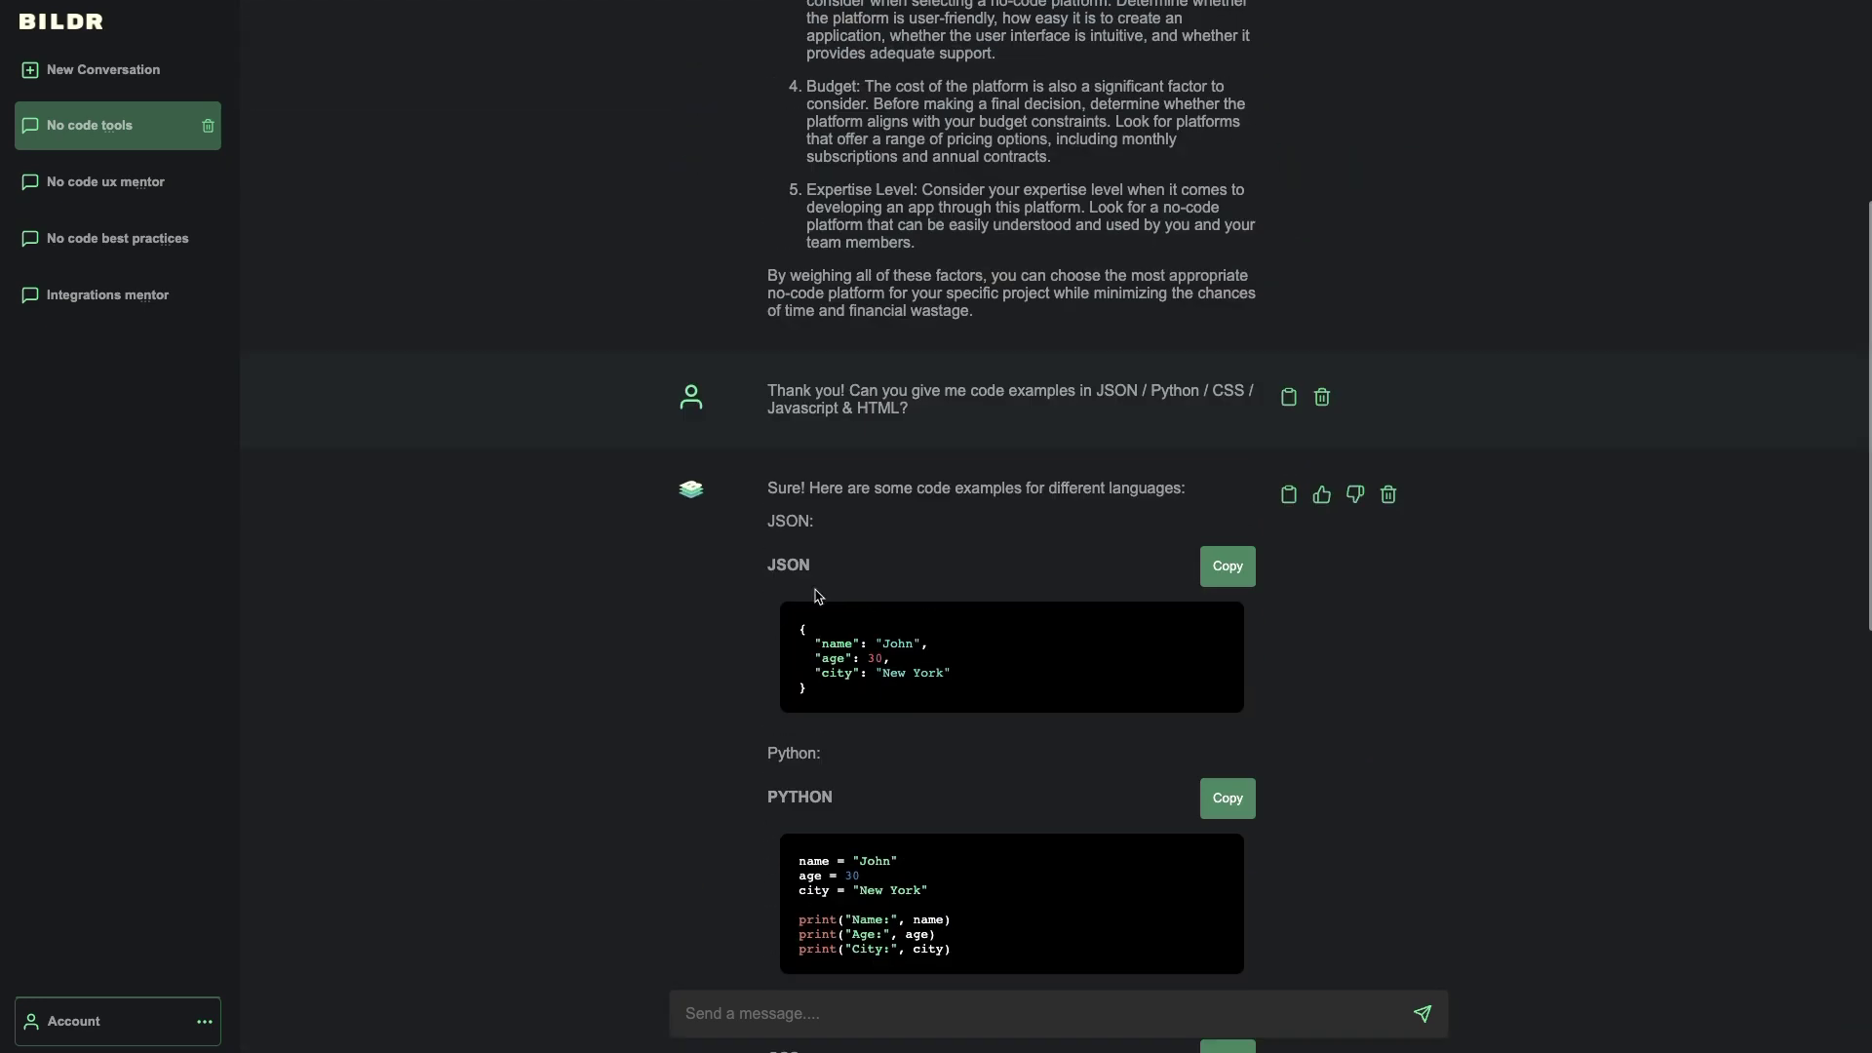
scroll(934, 406, down, 3)
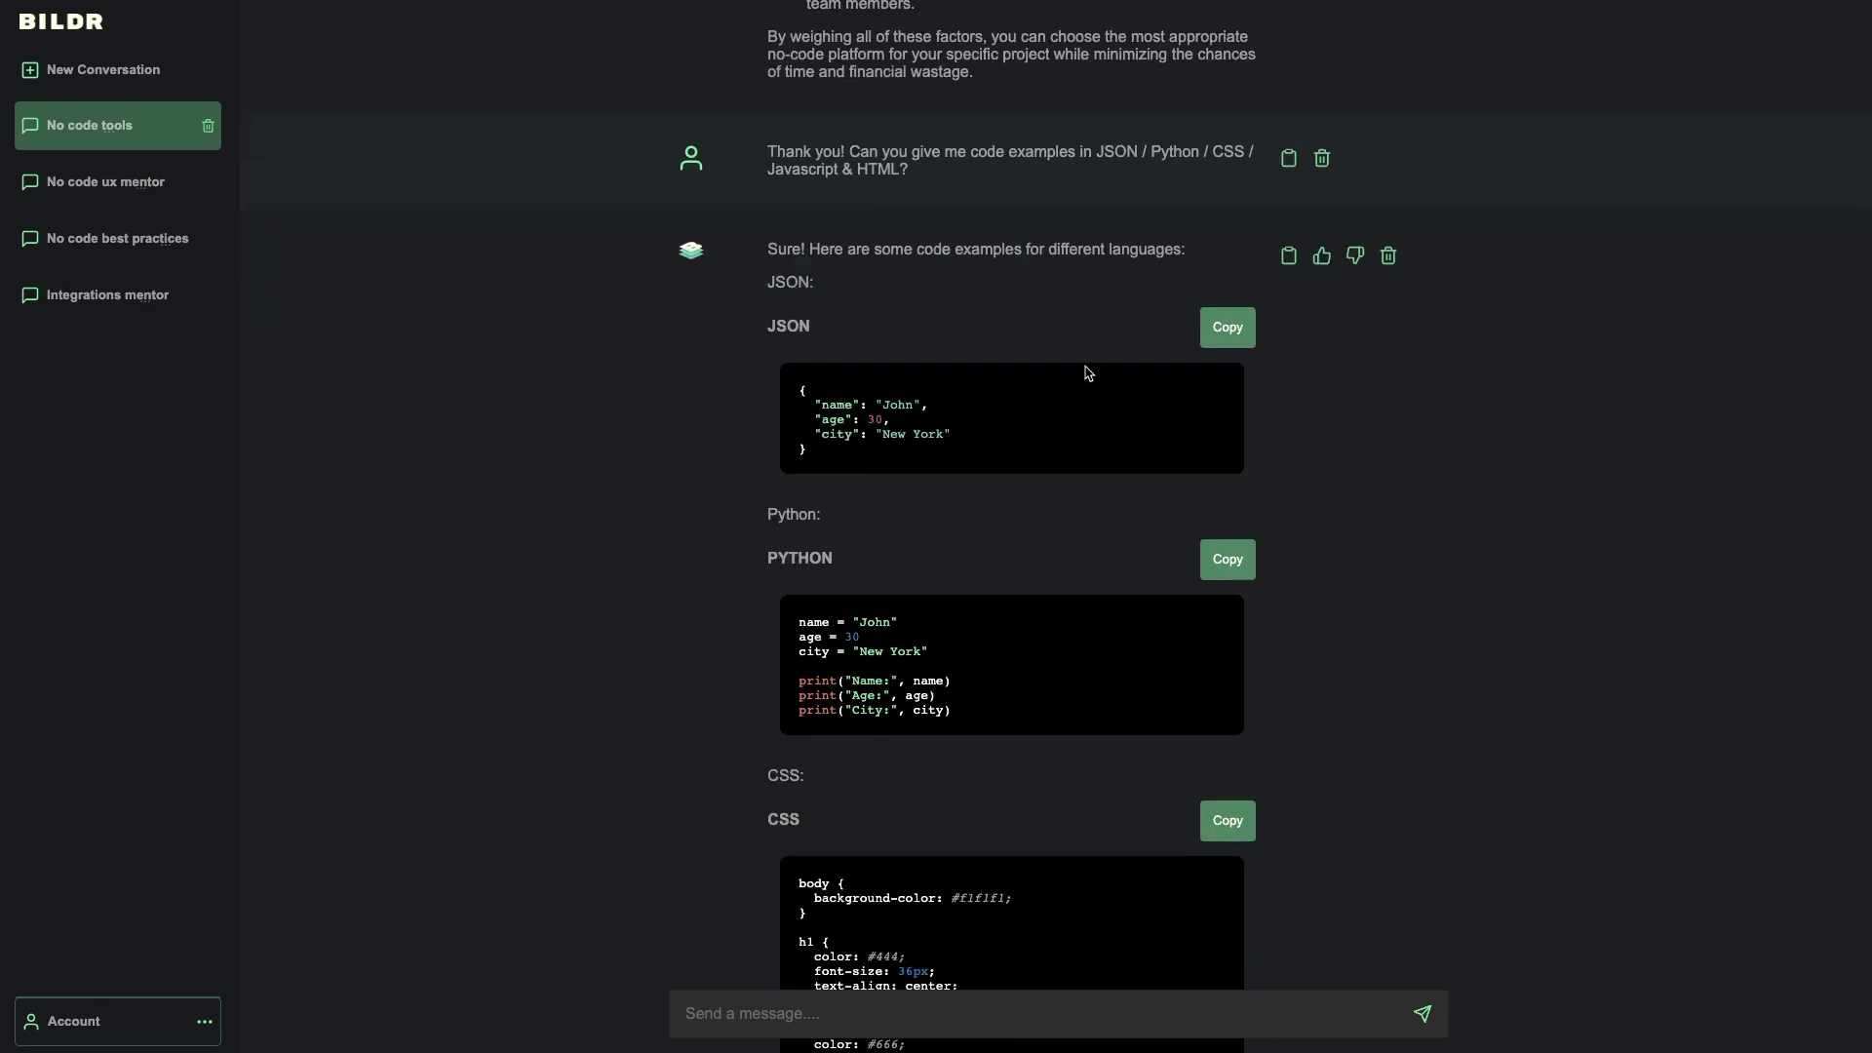
- Copy the whole reply and its JSON code example, then go to Manage Prompts
click(1288, 256)
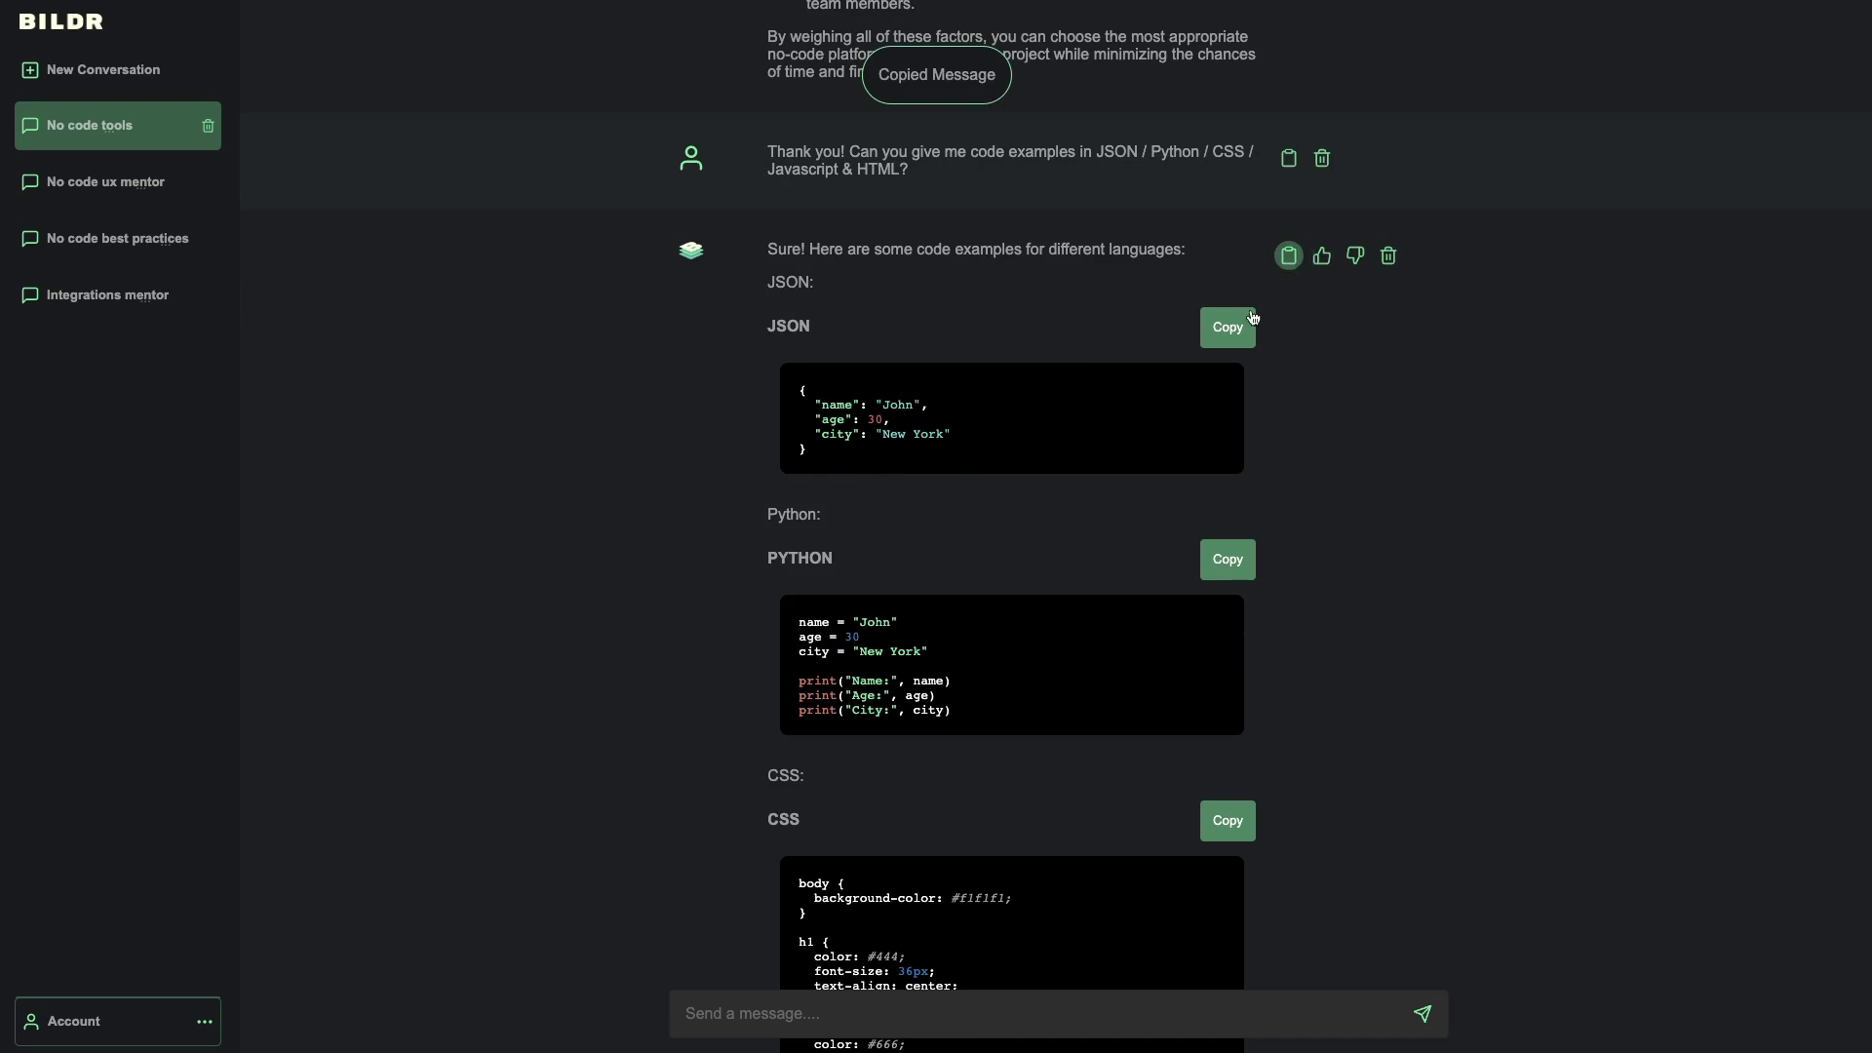
click(1226, 327)
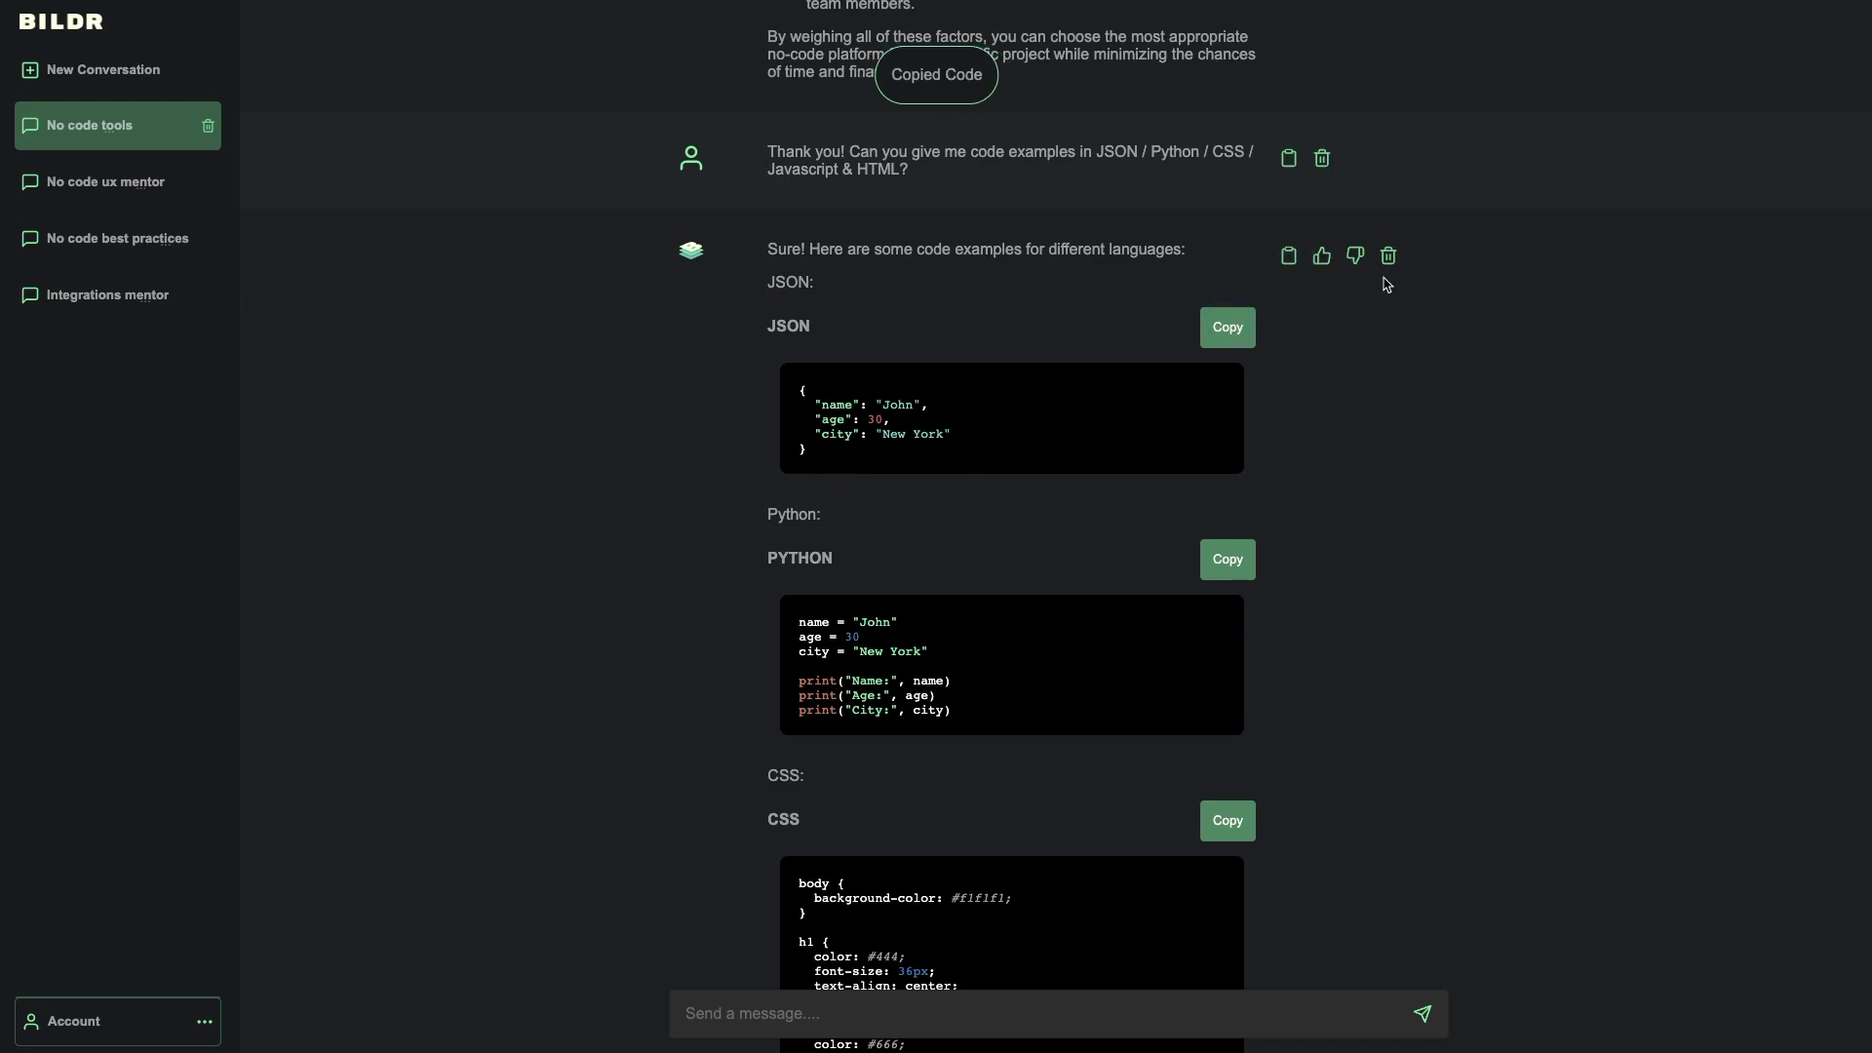
click(103, 1018)
click(89, 970)
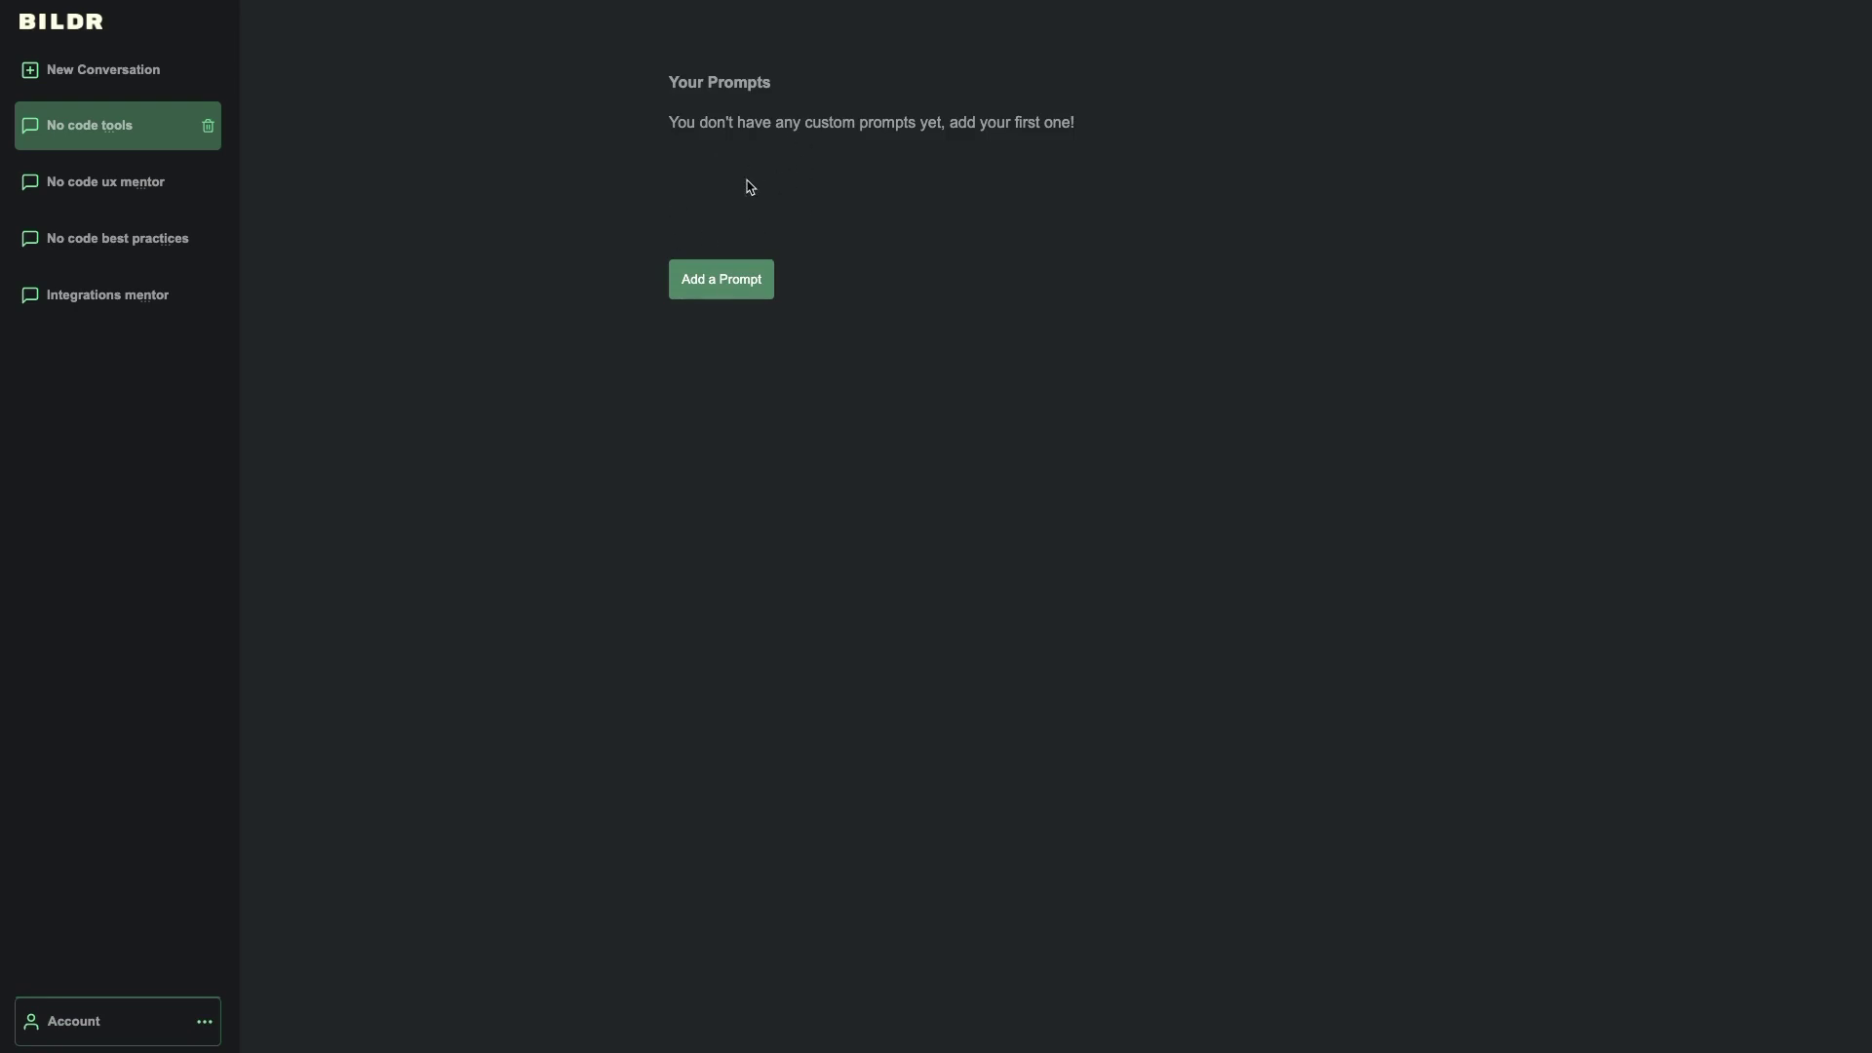
- Start a new BildrBot conversation from the sidebar, leaving the Prompts page
click(86, 84)
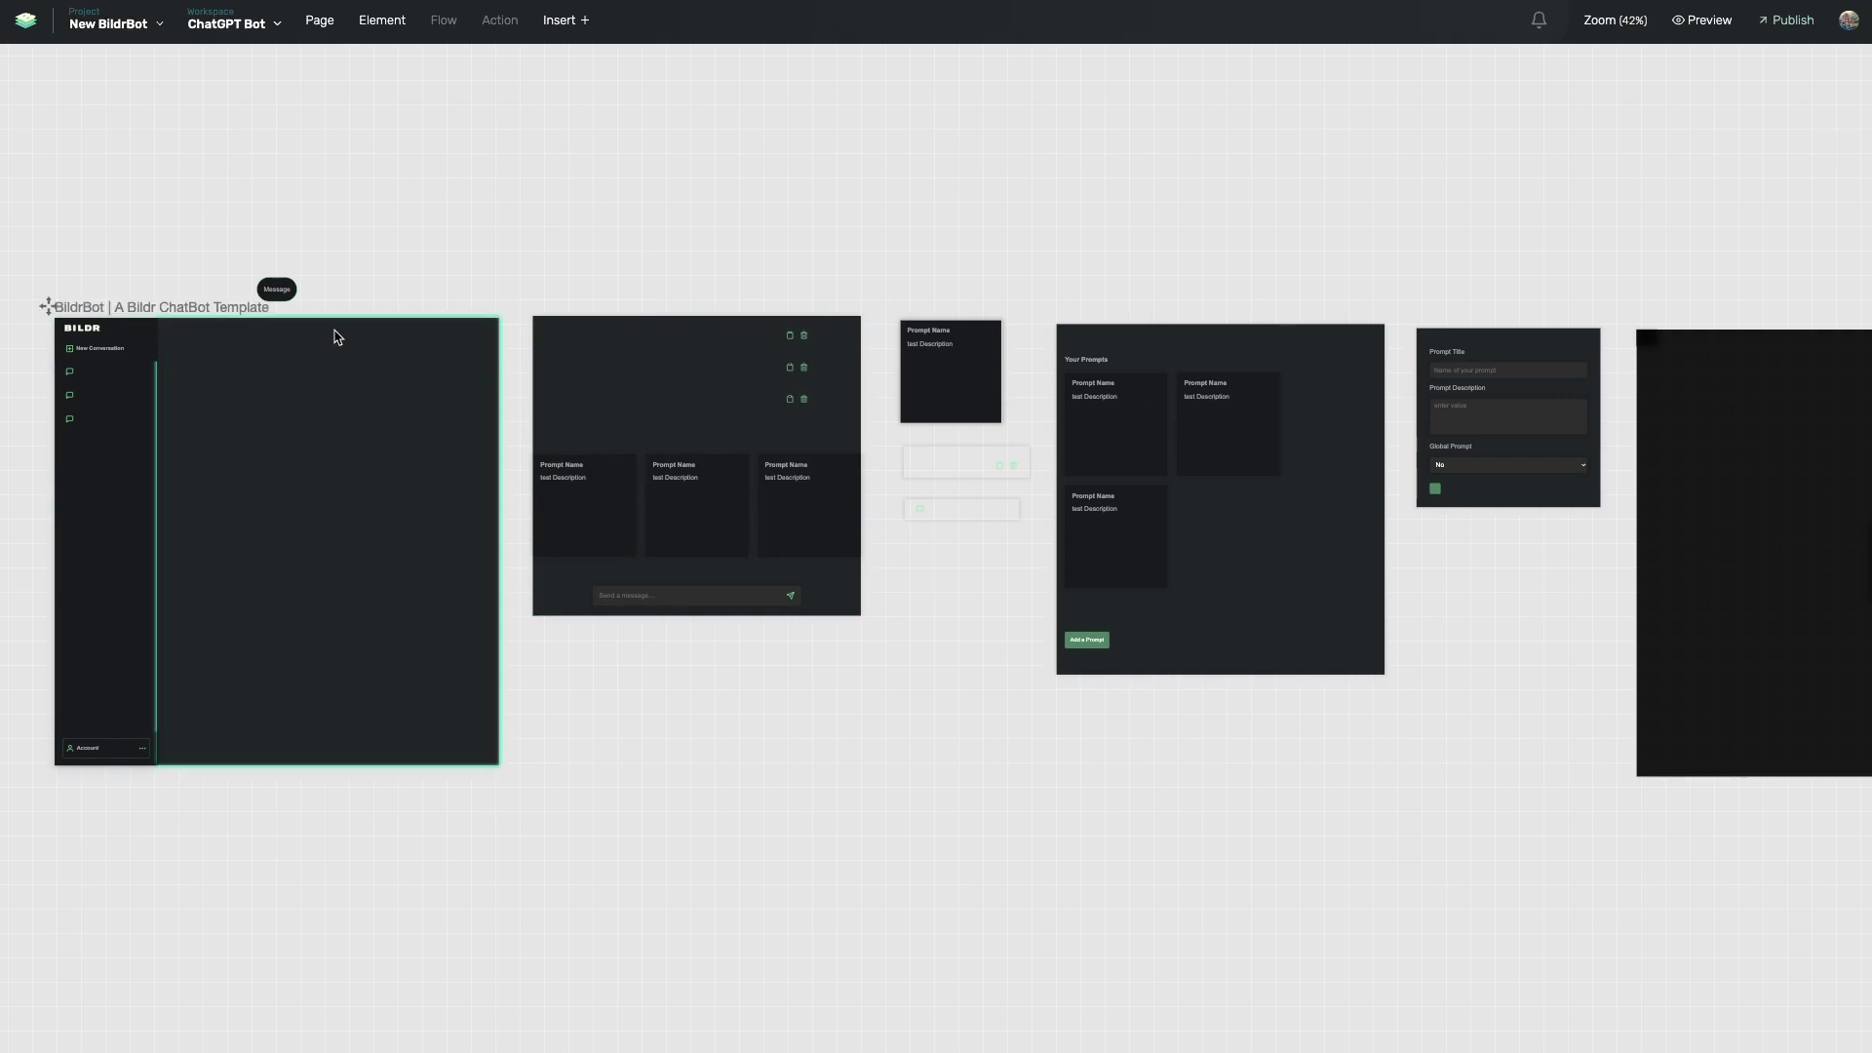
scroll(338, 340, left, 3)
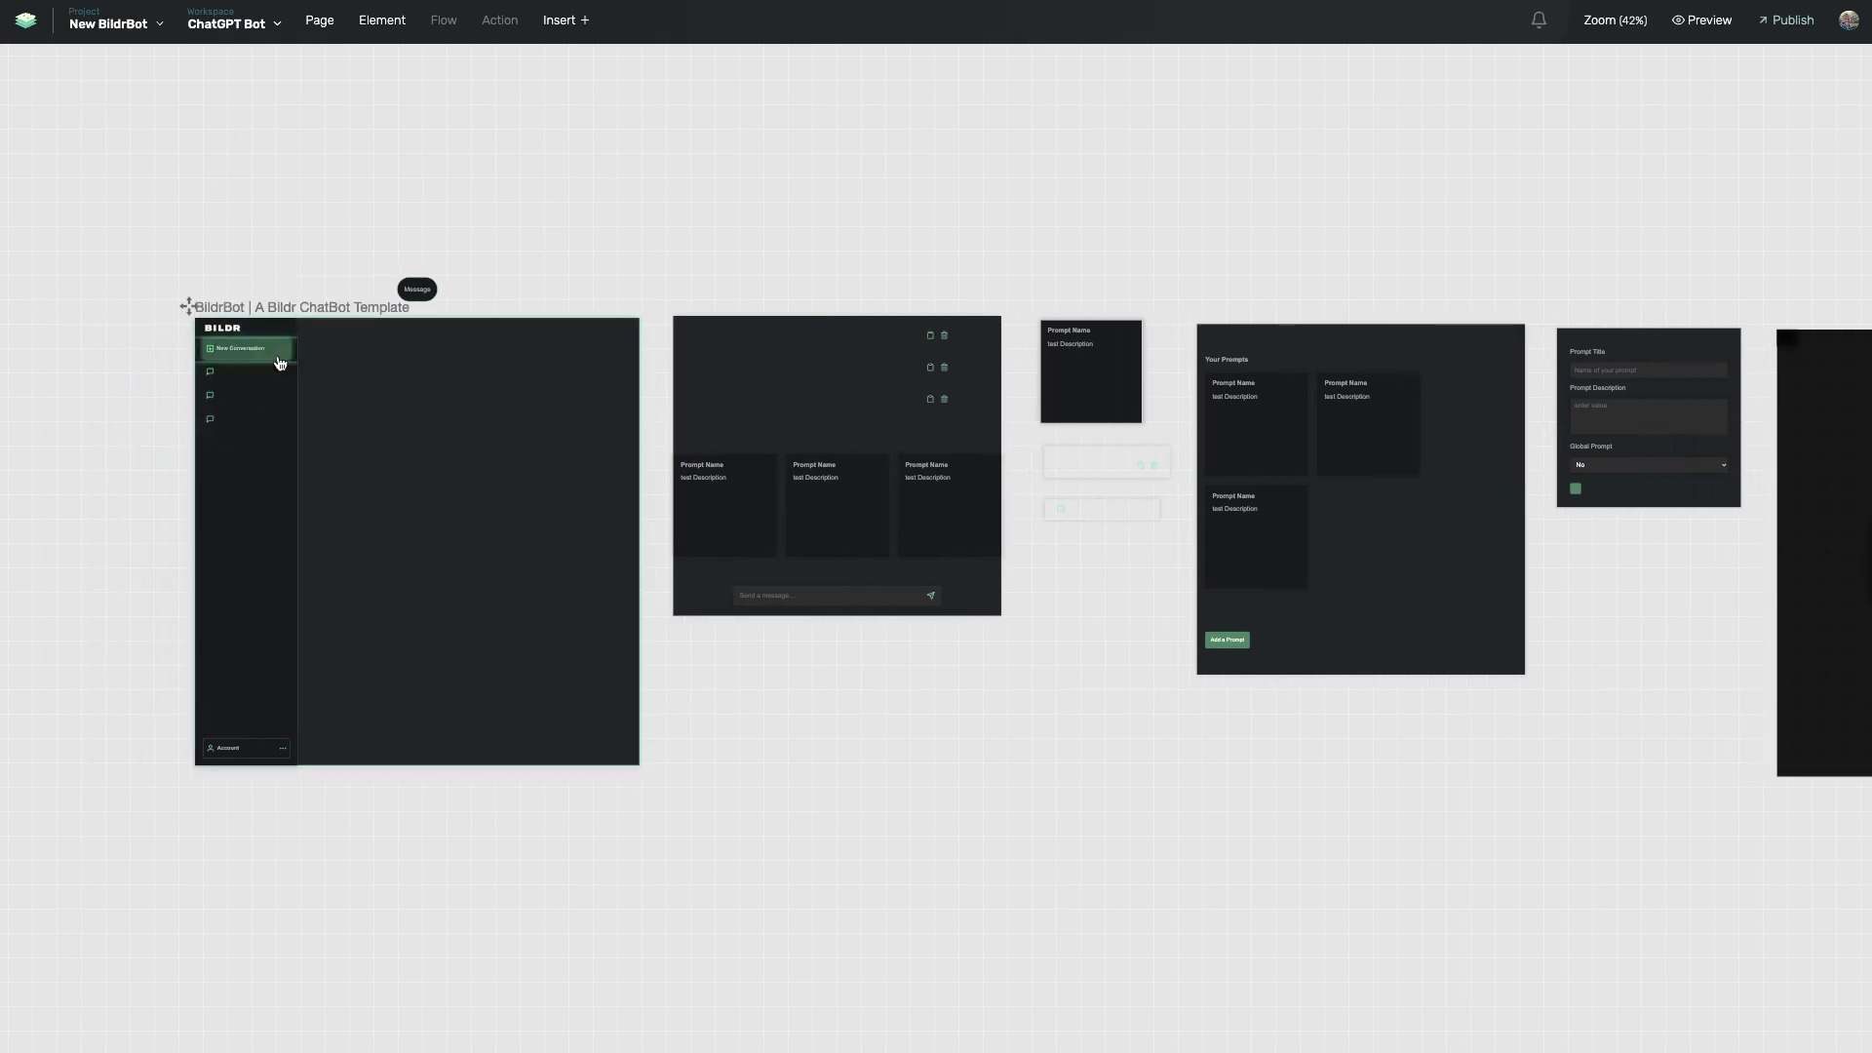
scroll(397, 430, right, 3)
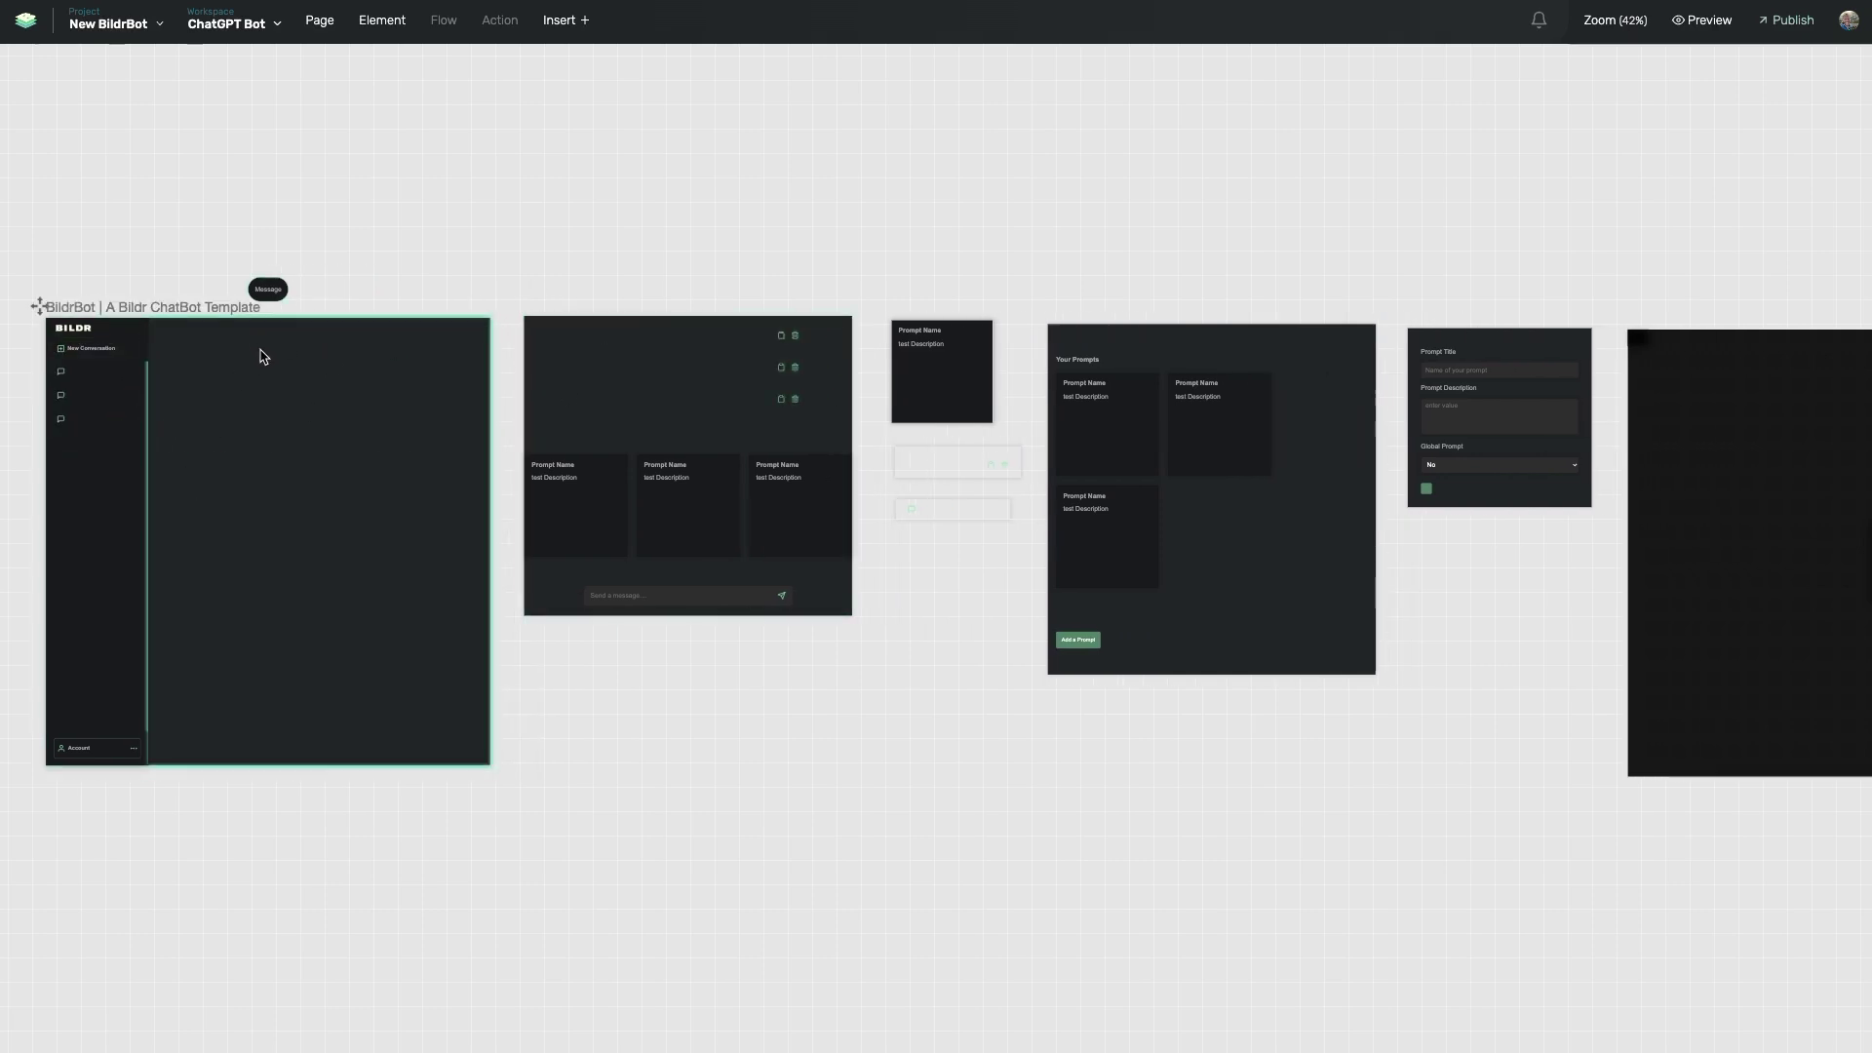
scroll(499, 383, right, 2)
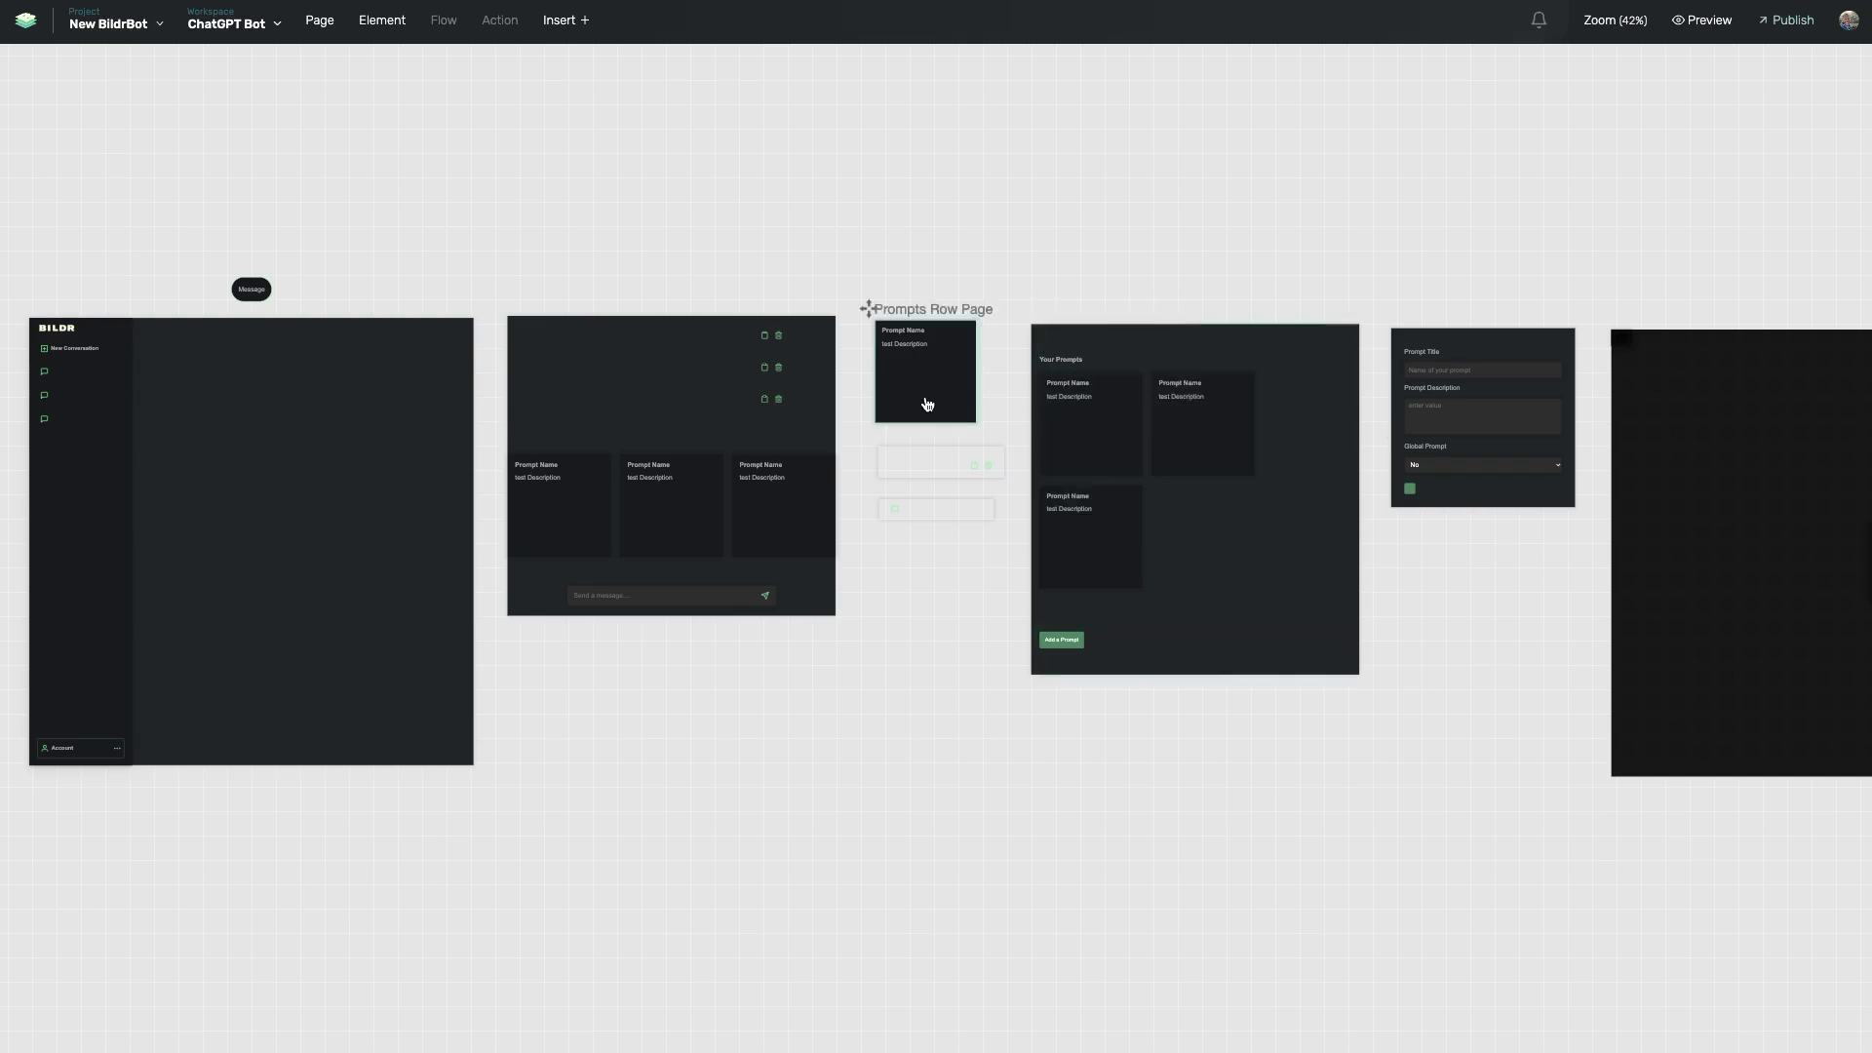
scroll(828, 414, left, 1)
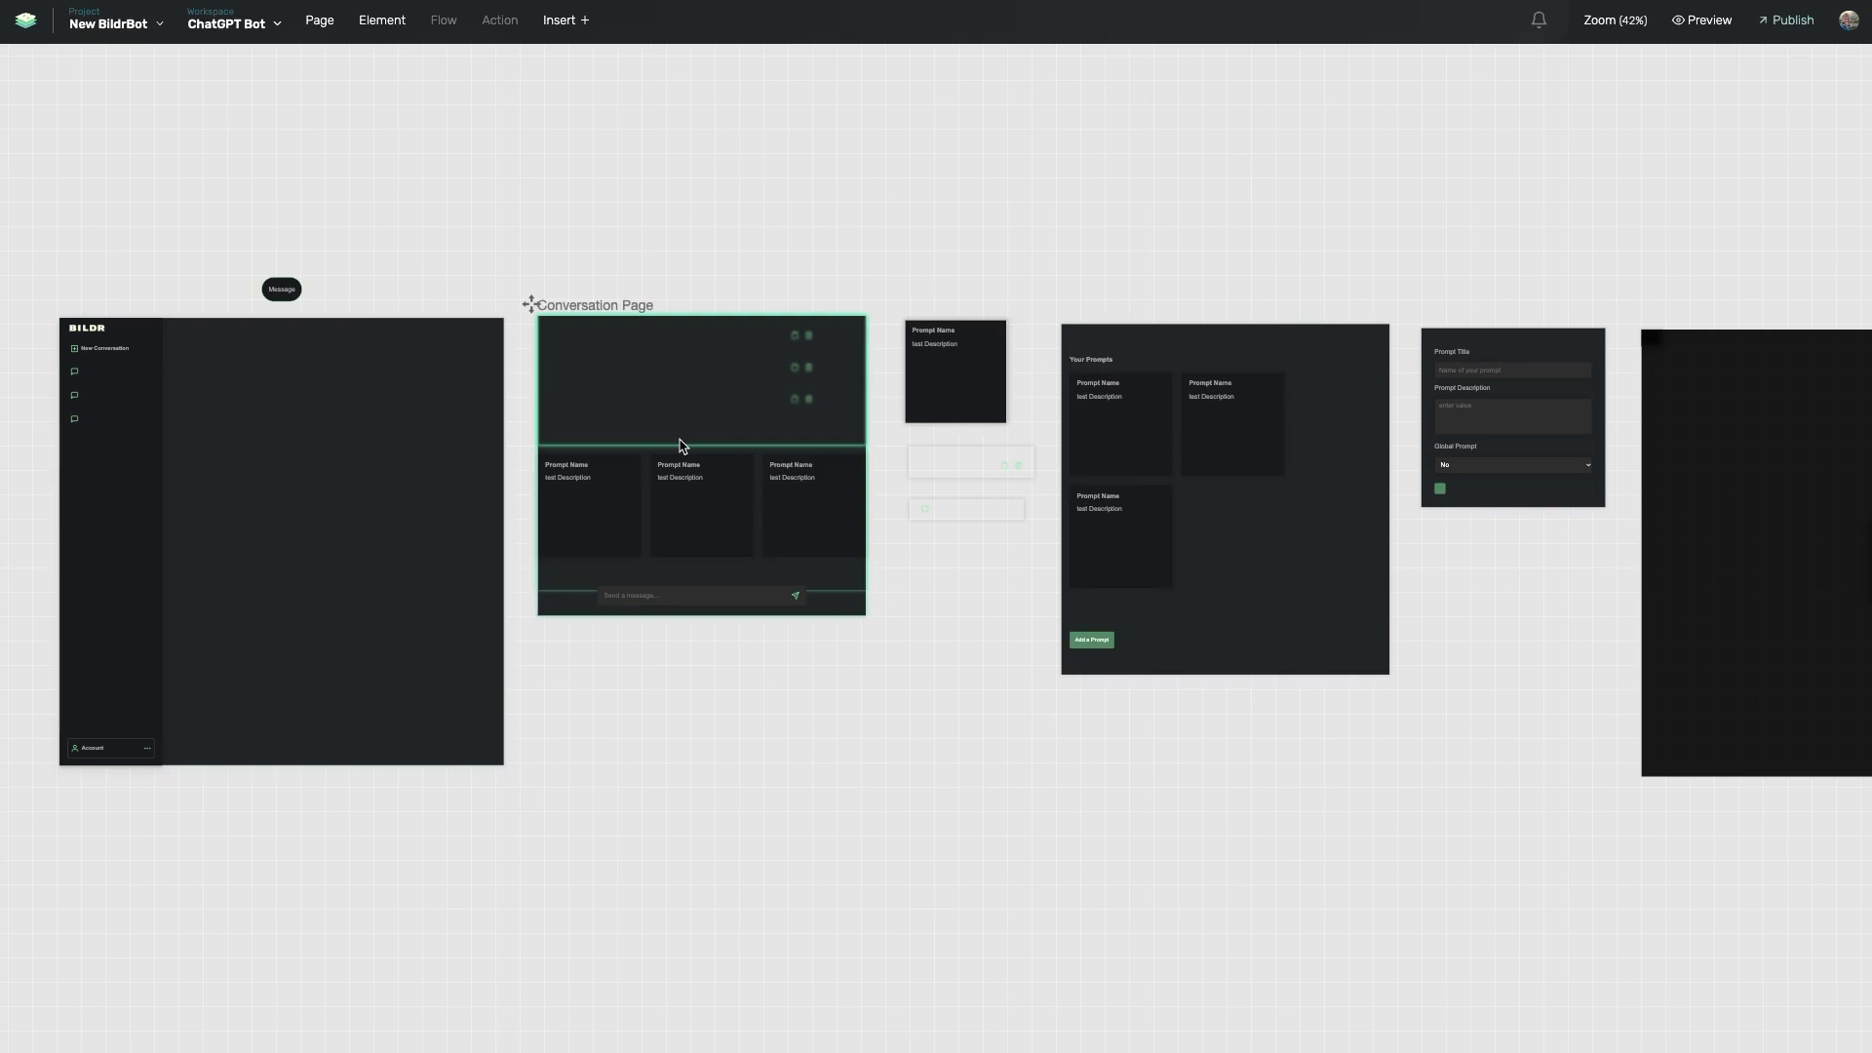
- Select and zoom in on the BildrBot template page, then select its conversation history container
click(472, 490)
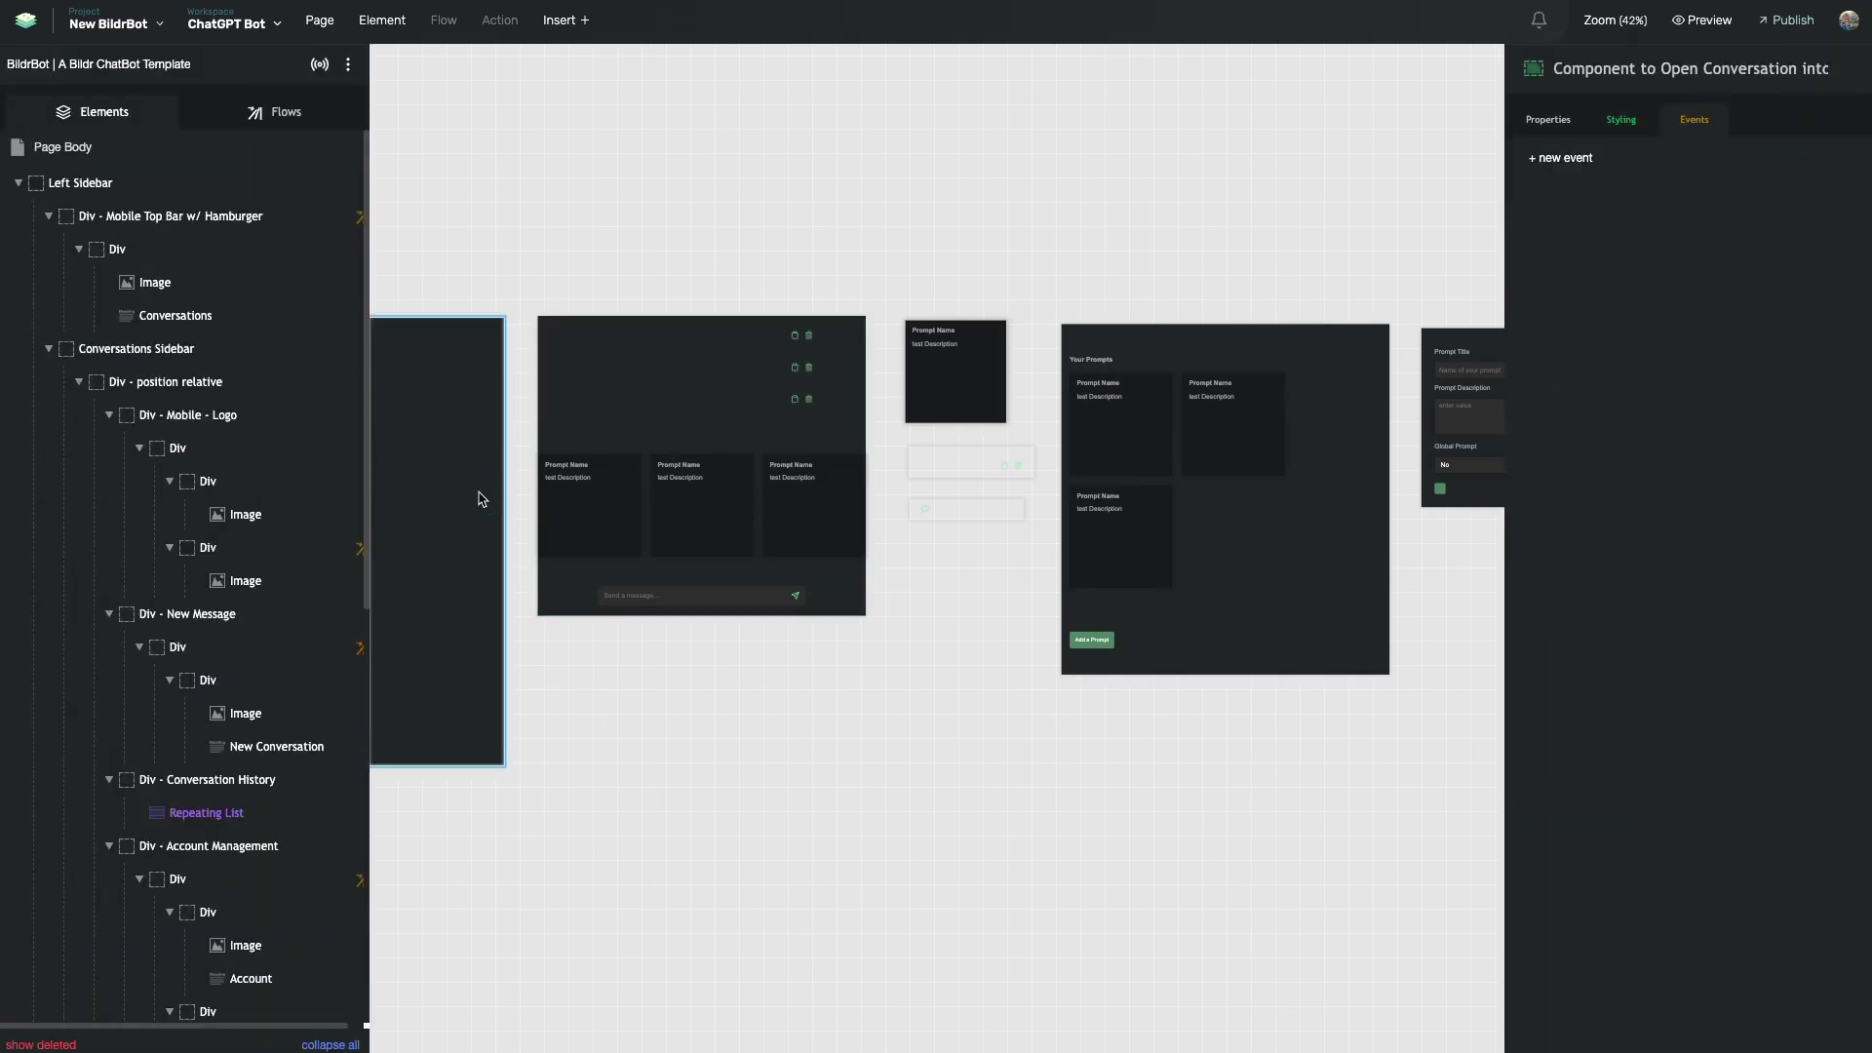
double_click(478, 493)
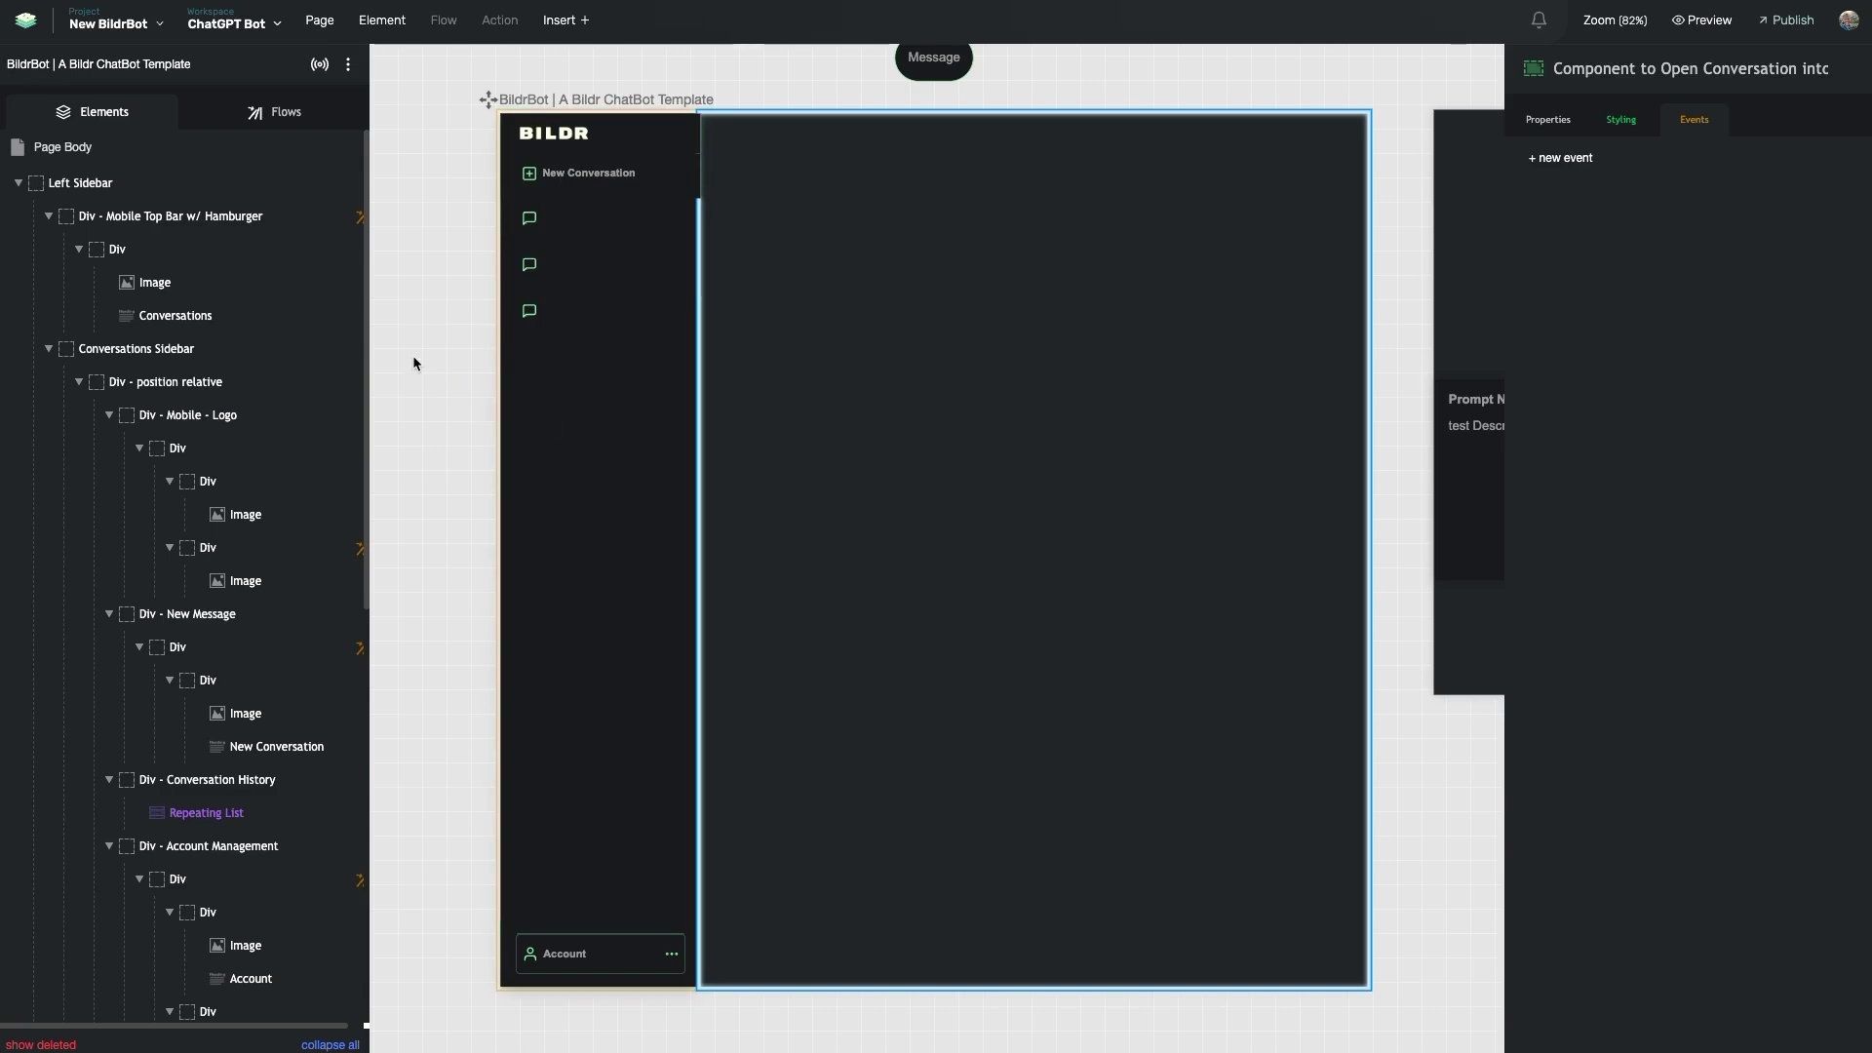
click(546, 343)
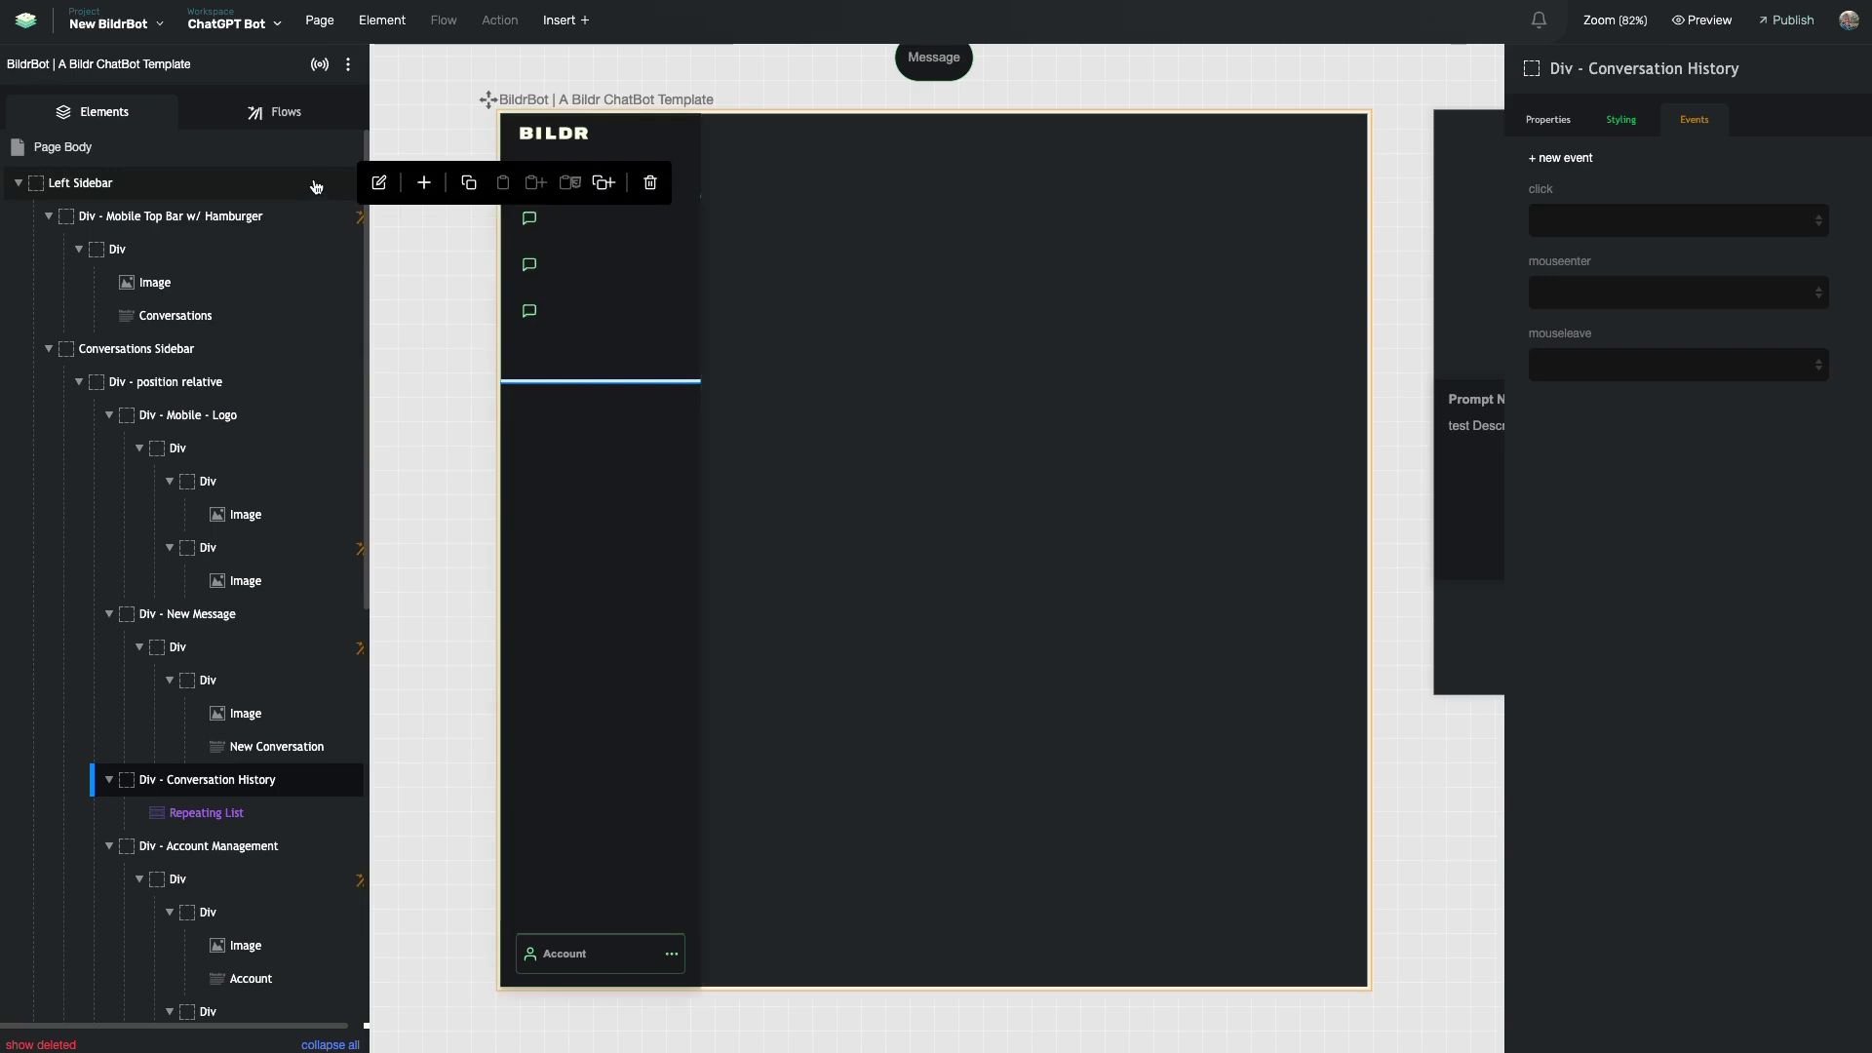
- Filter the flows list by 'page' and open the Page Load flow
click(272, 118)
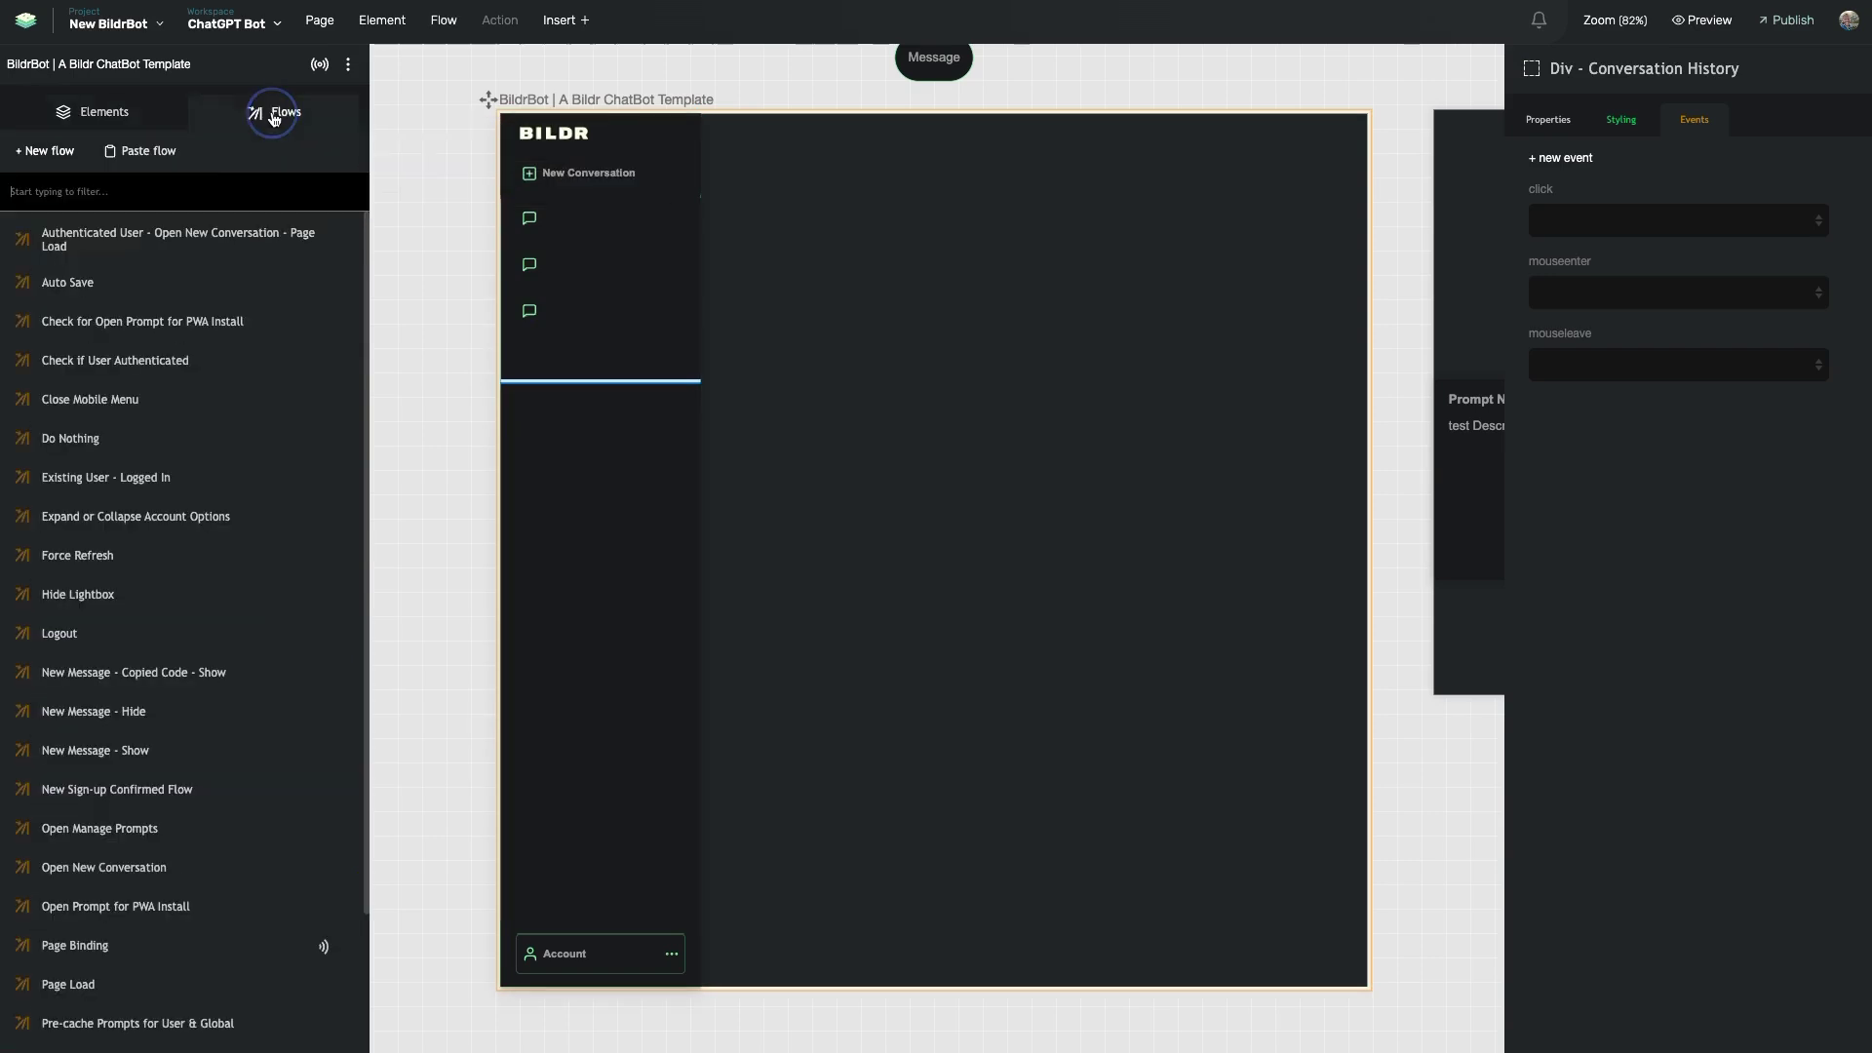
click(178, 182)
text(page)
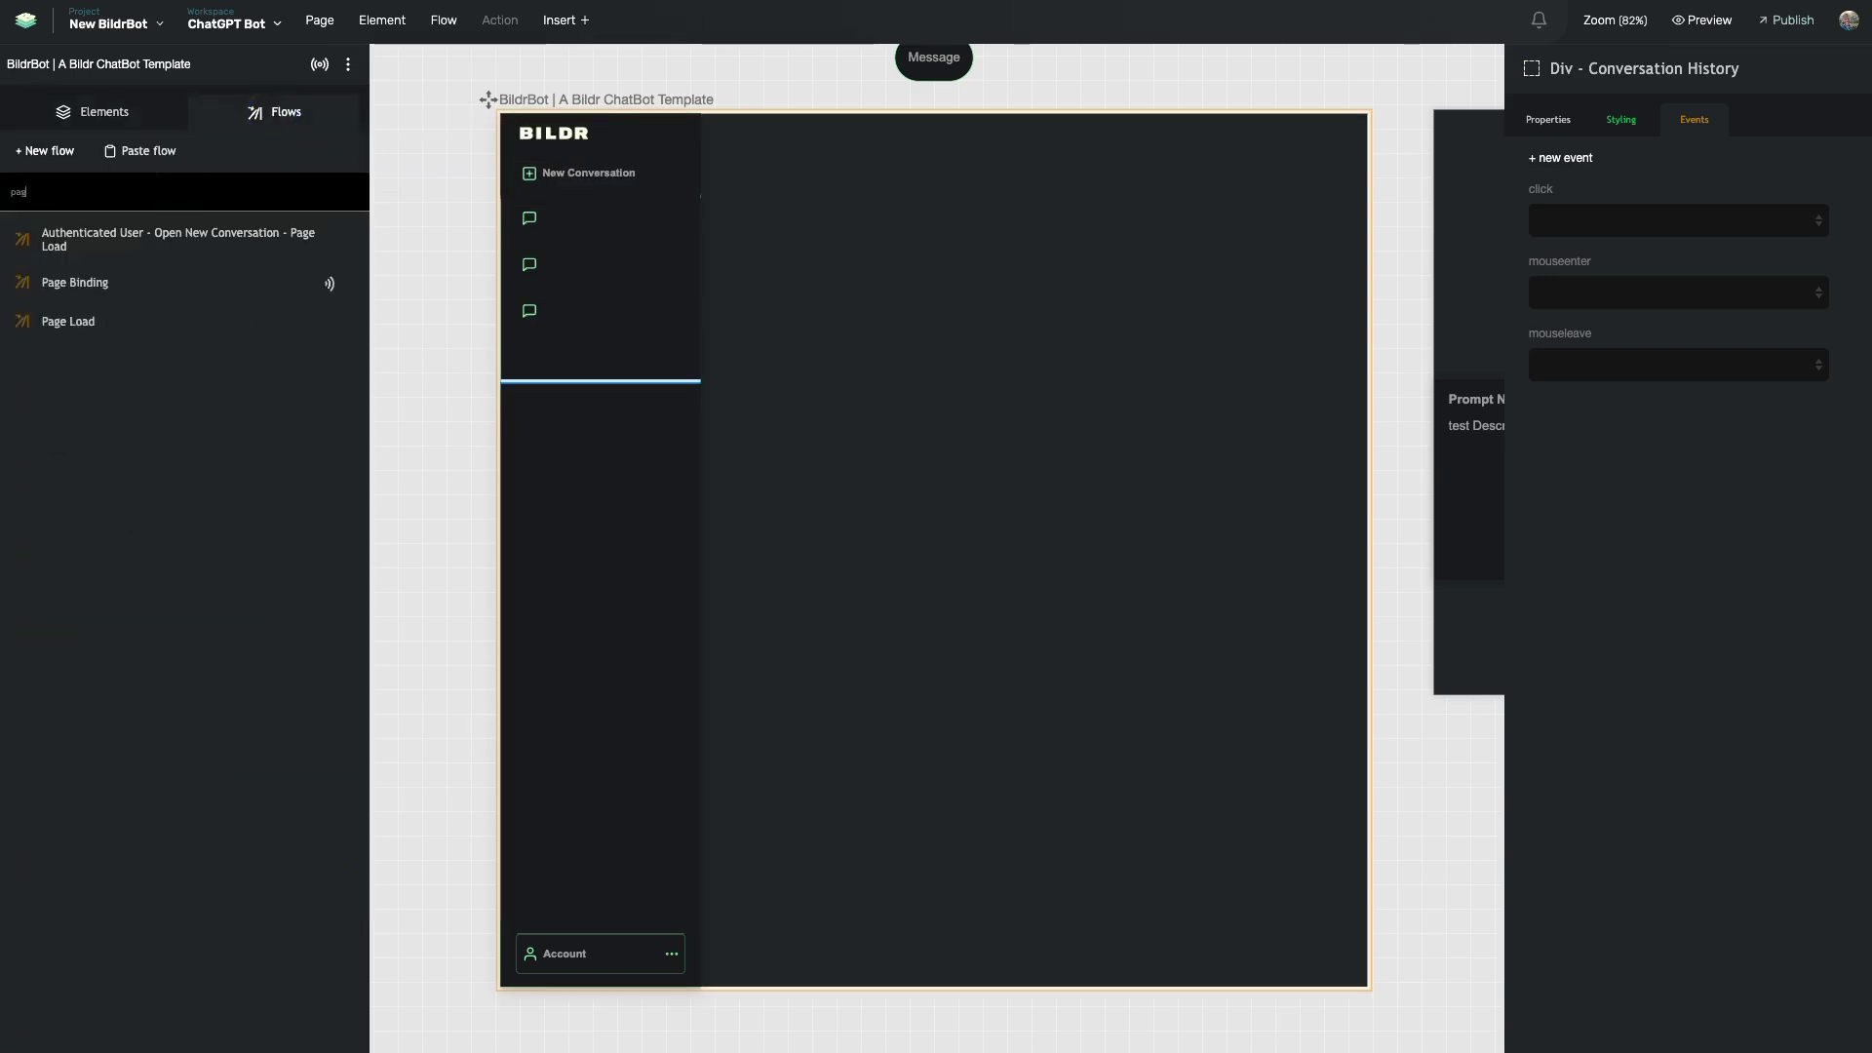
click(32, 332)
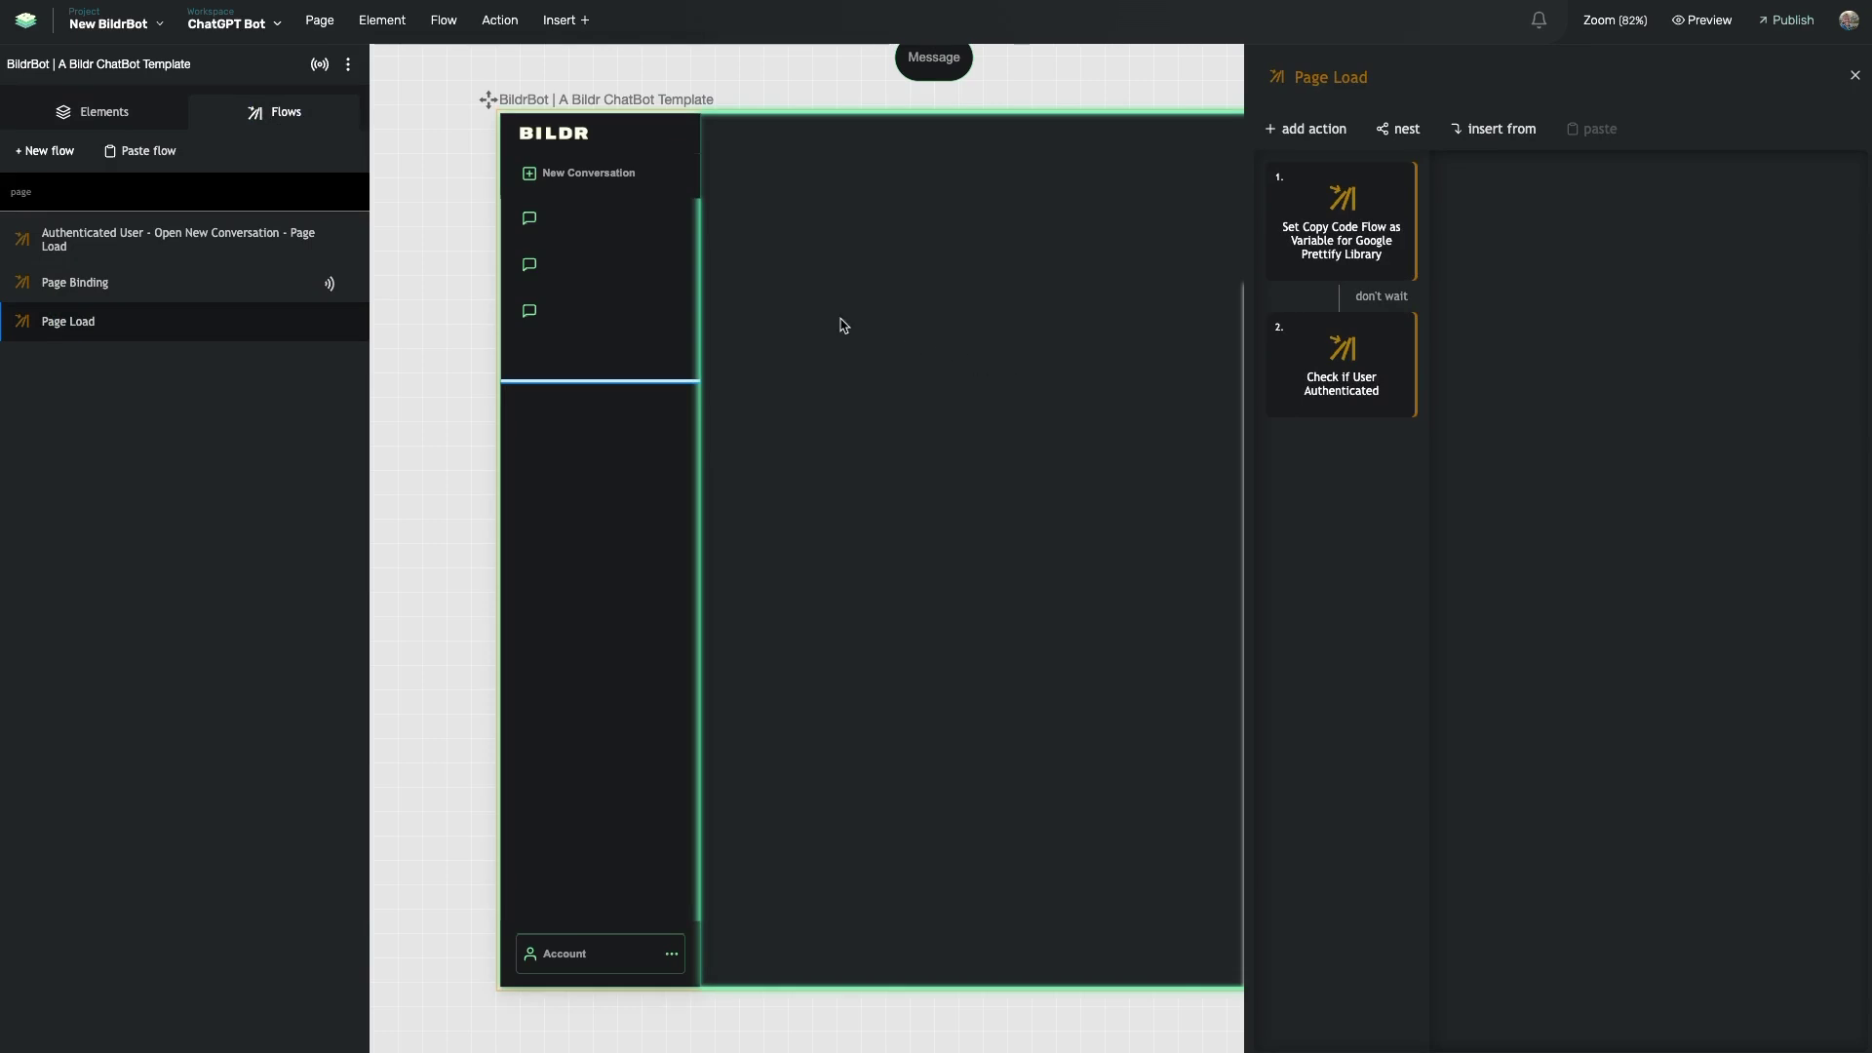
scroll(682, 161, right, 2)
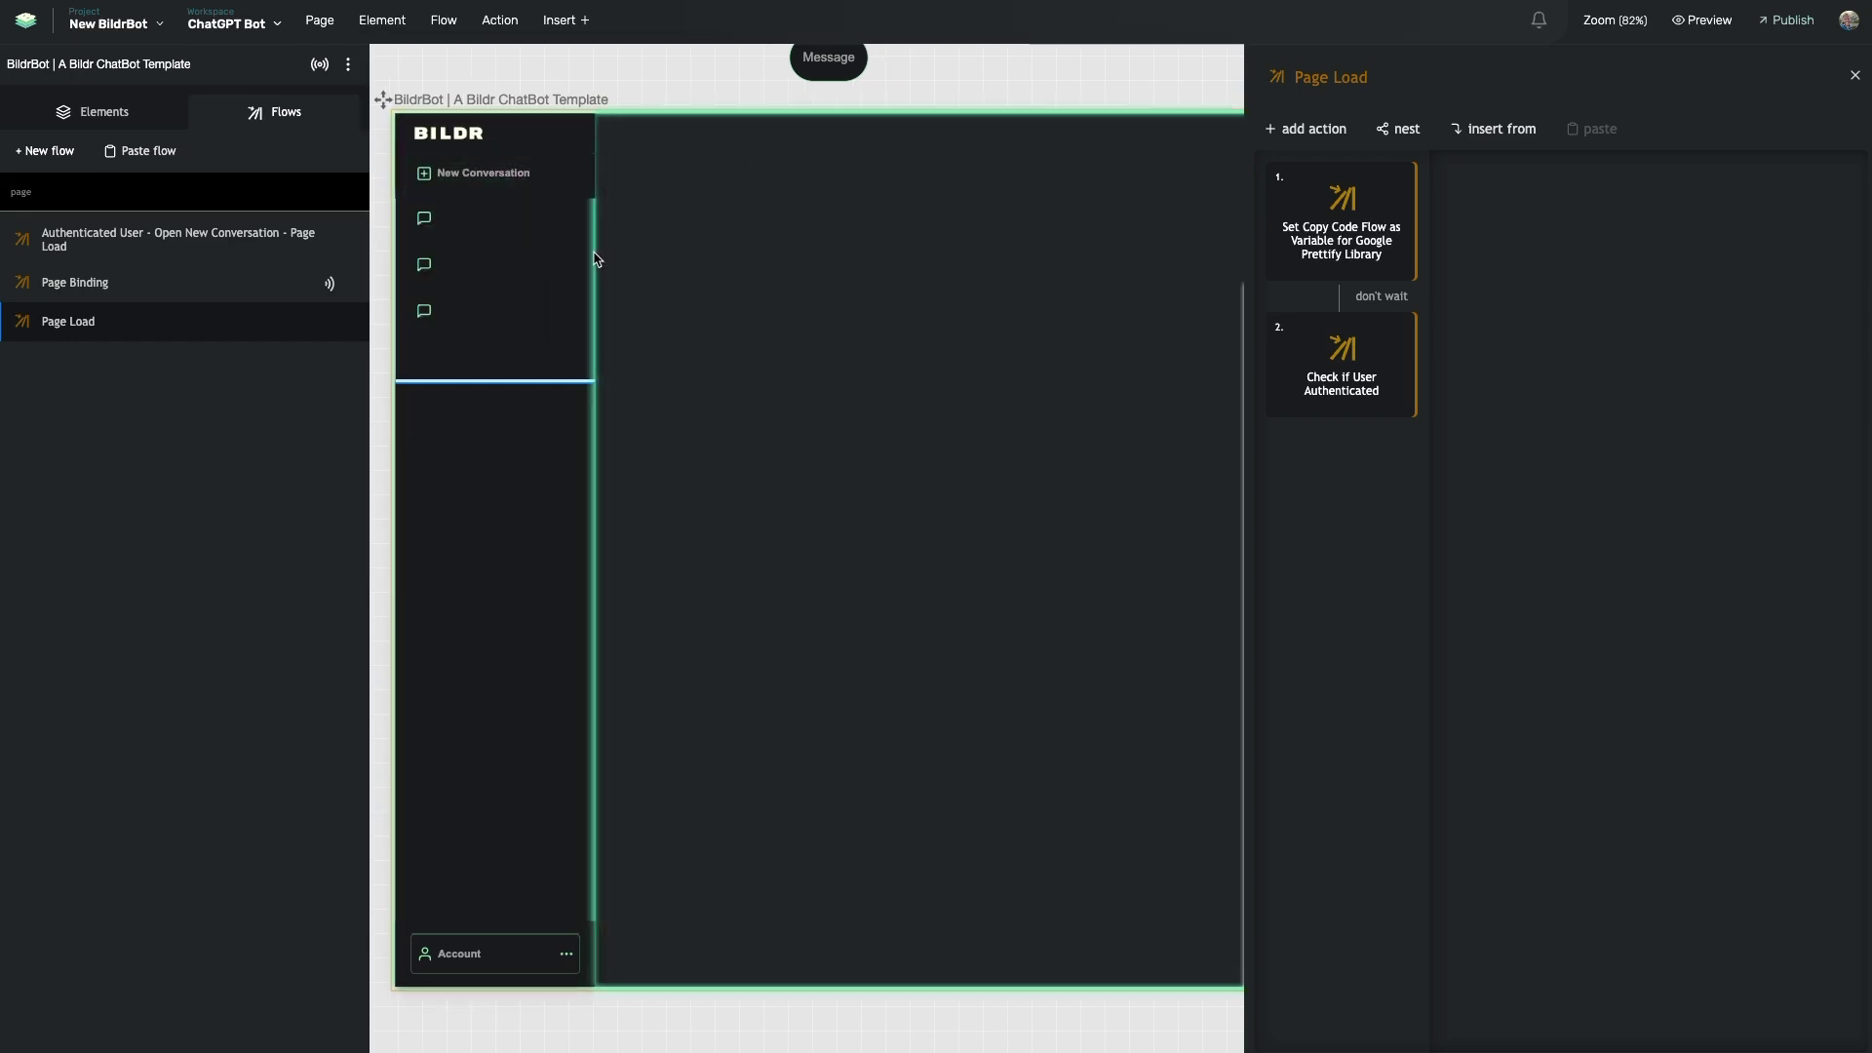
scroll(673, 275, right, 10)
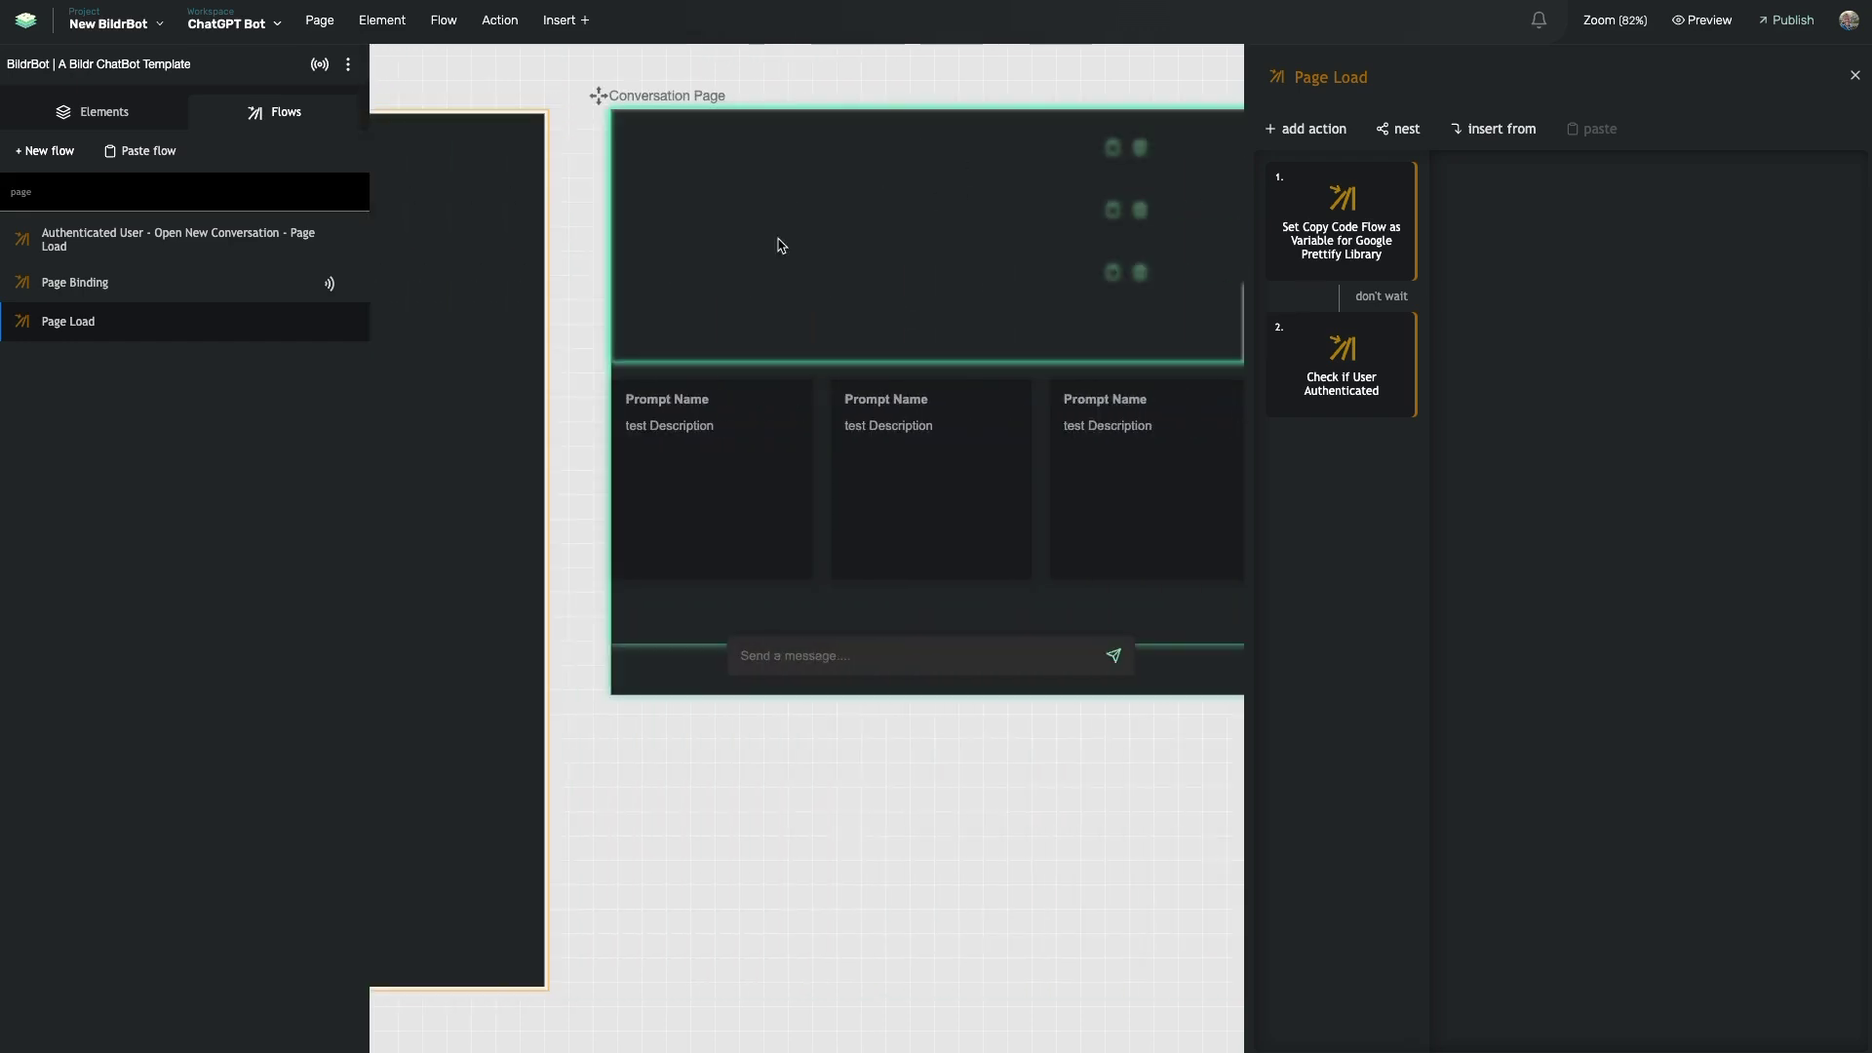
scroll(819, 185, right, 7)
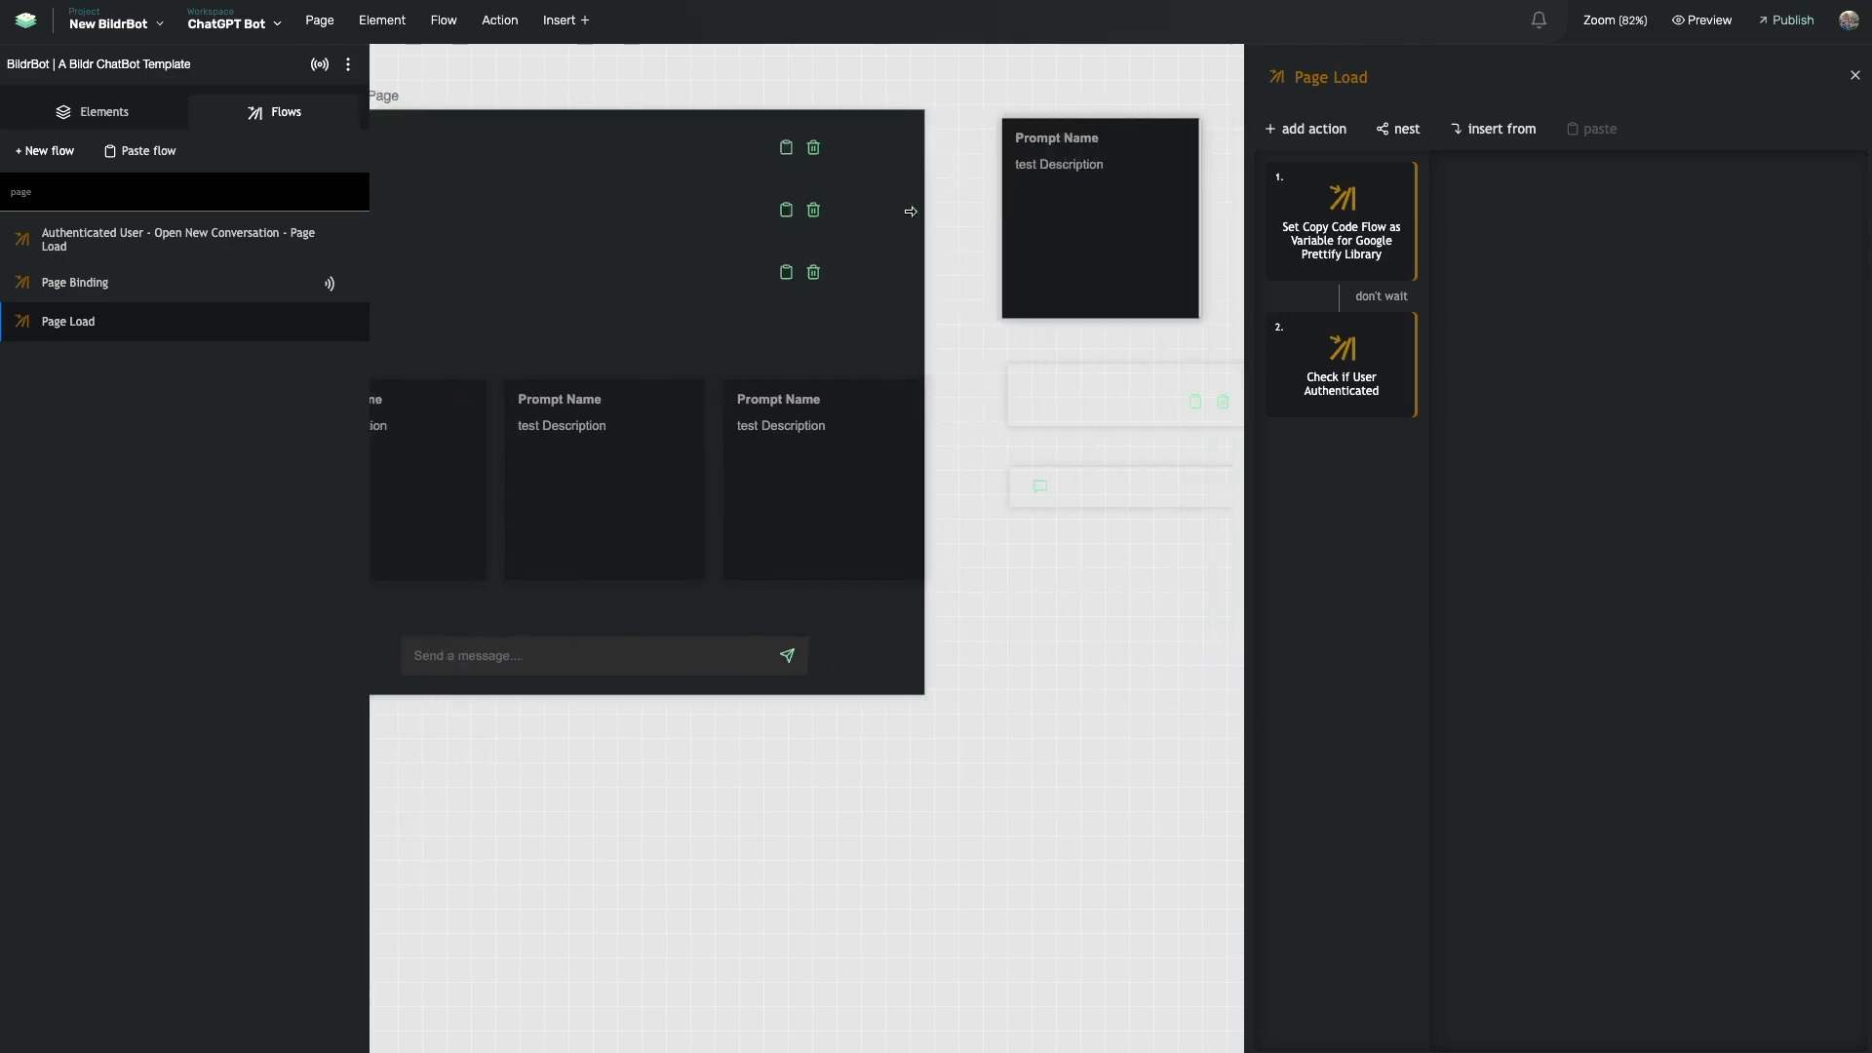
scroll(908, 211, left, 15)
scroll(770, 195, right, 8)
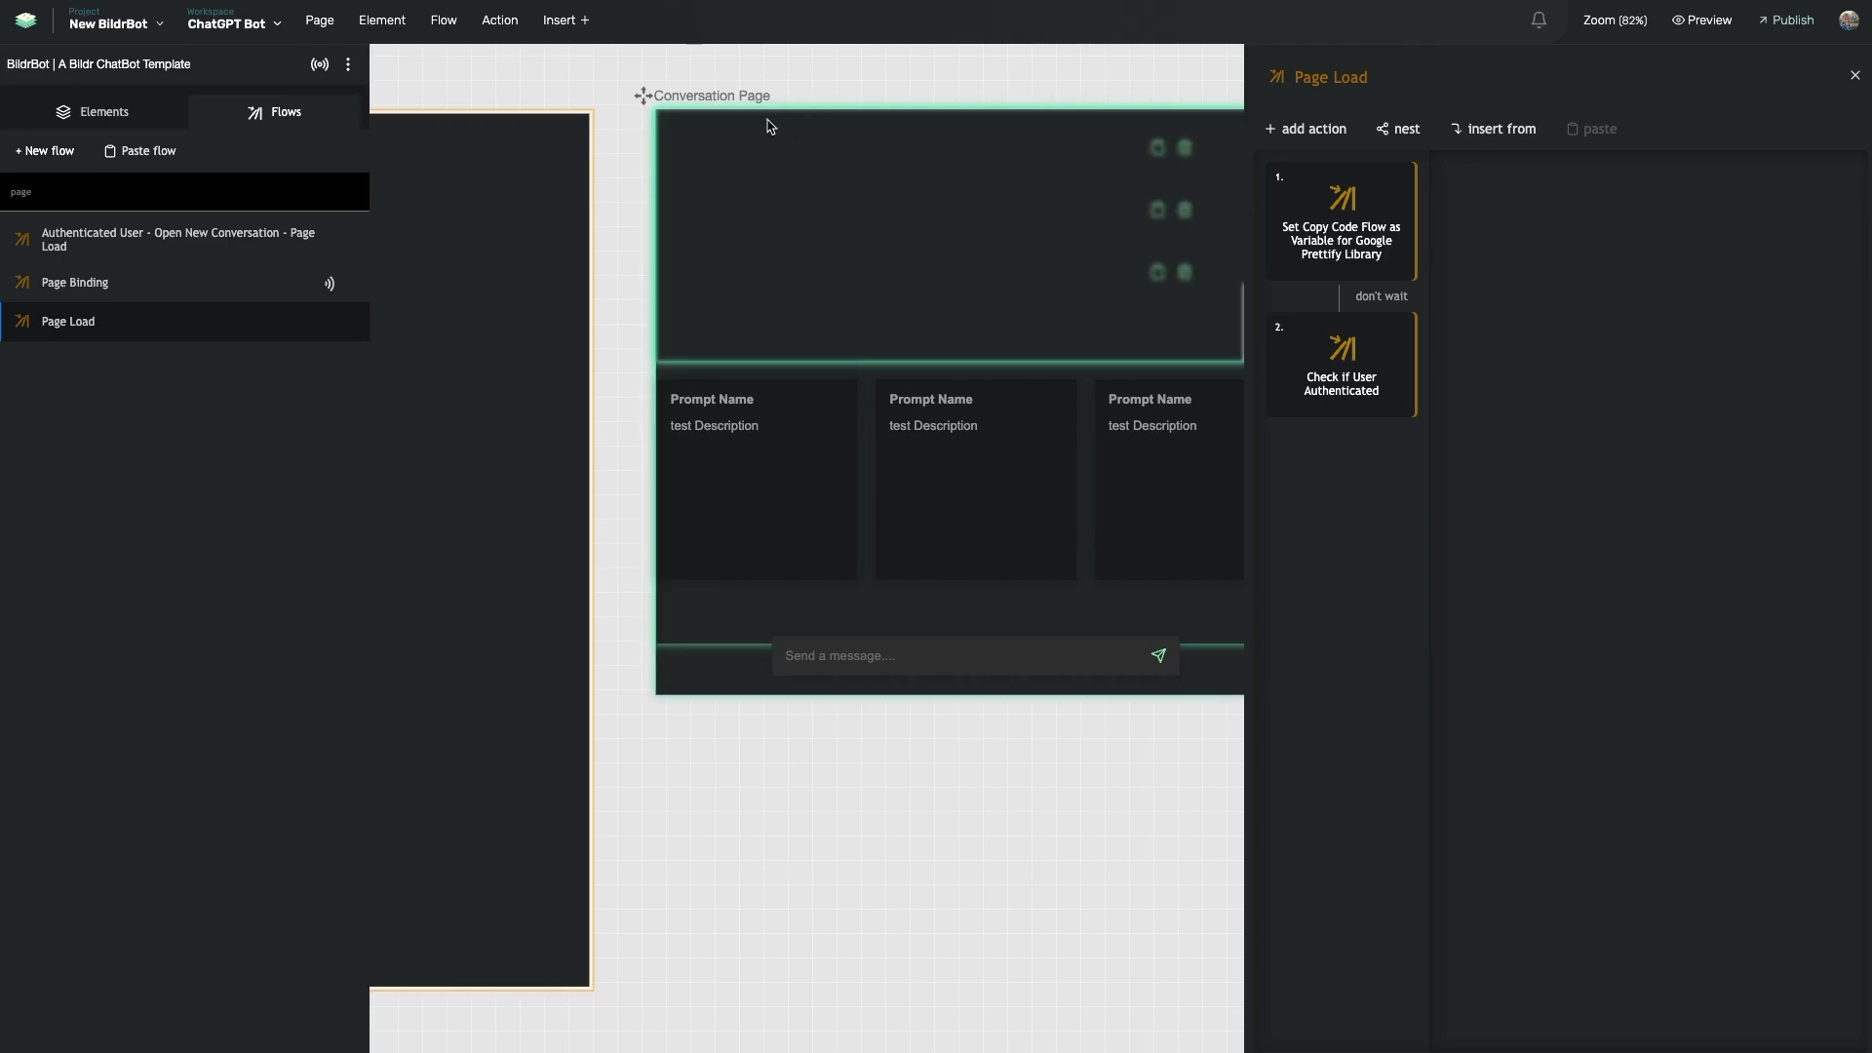
scroll(762, 180, right, 13)
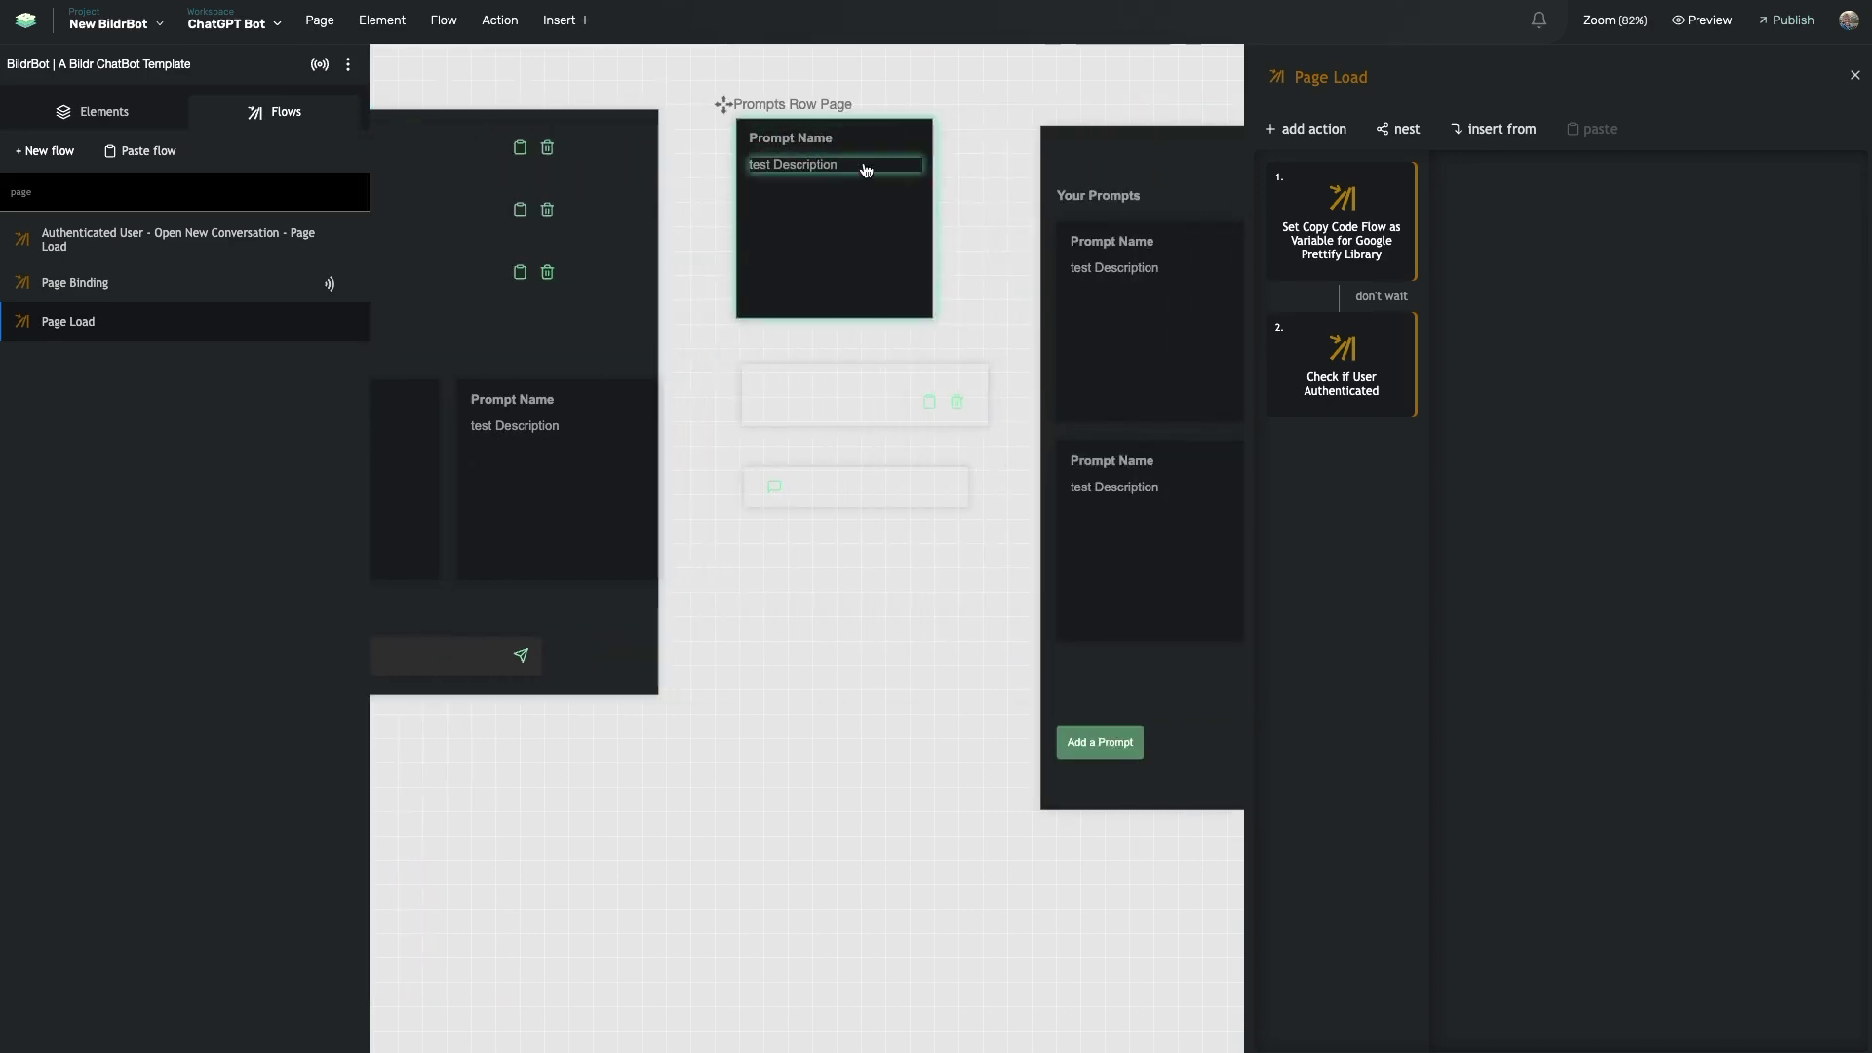
scroll(827, 188, left, 3)
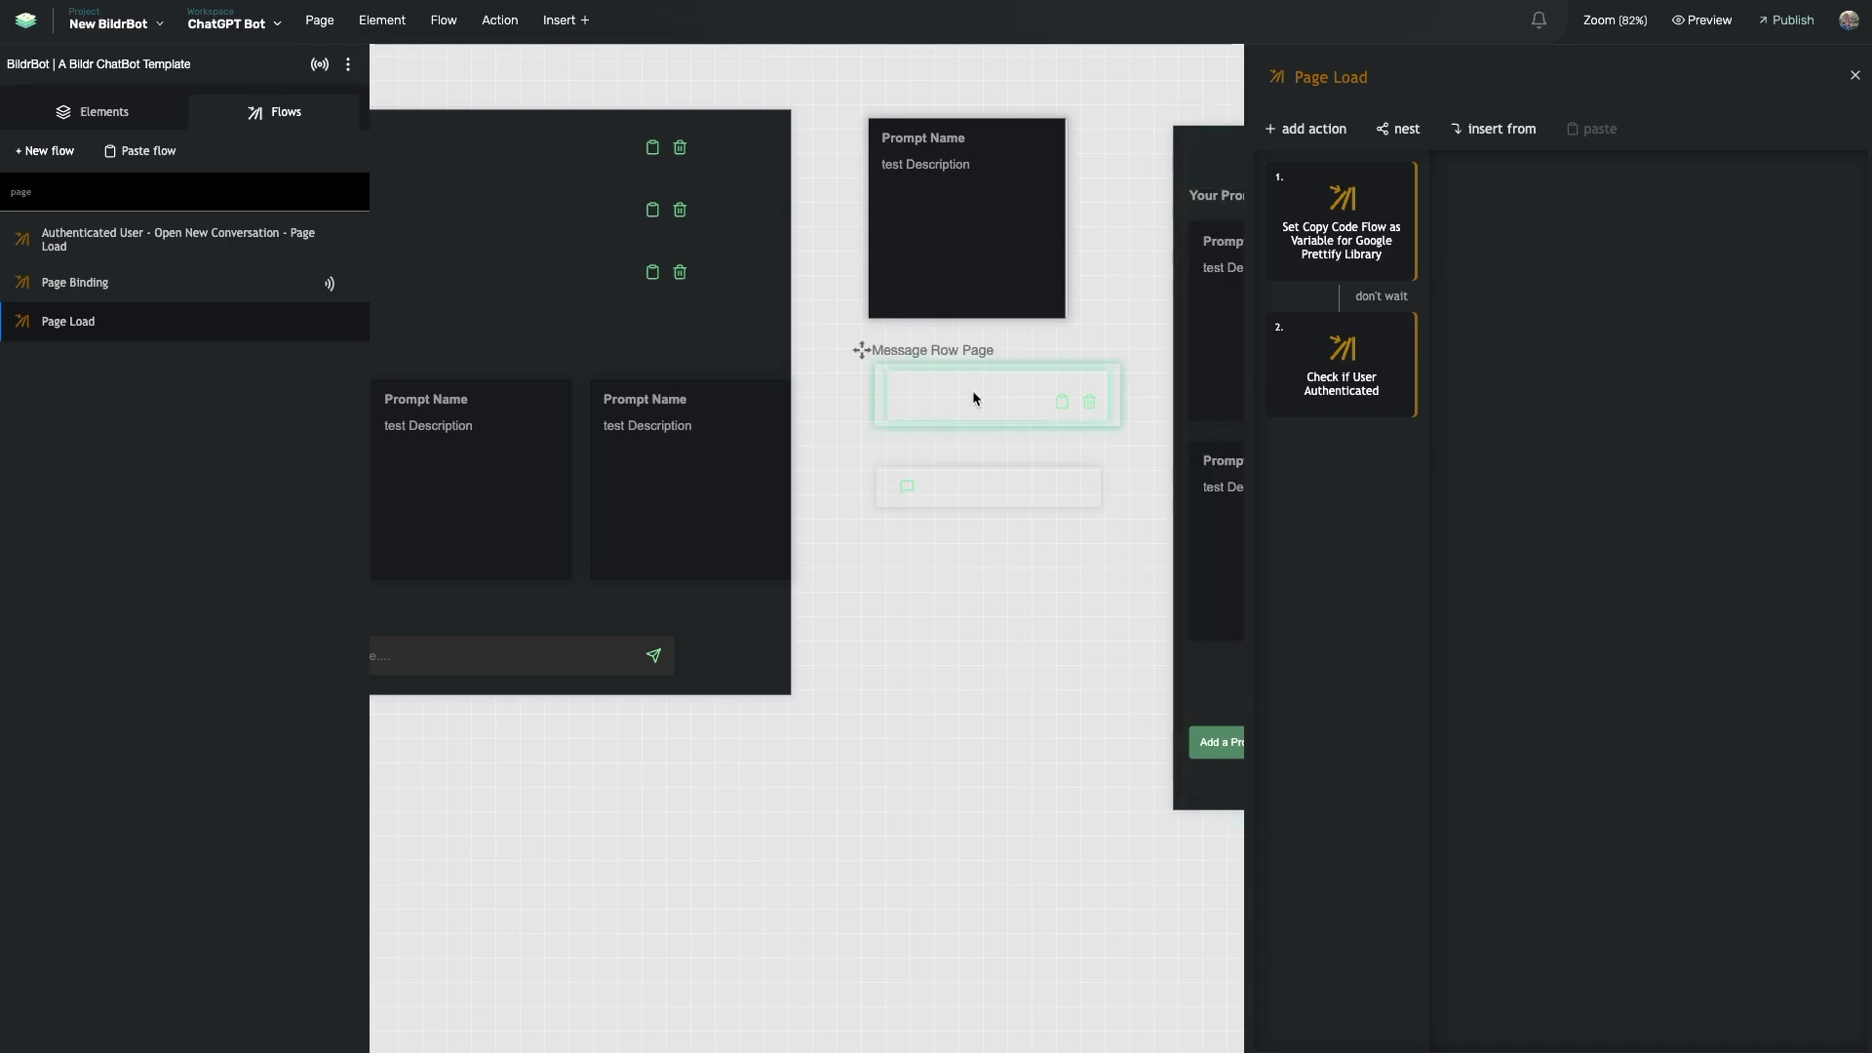
scroll(975, 393, left, 10)
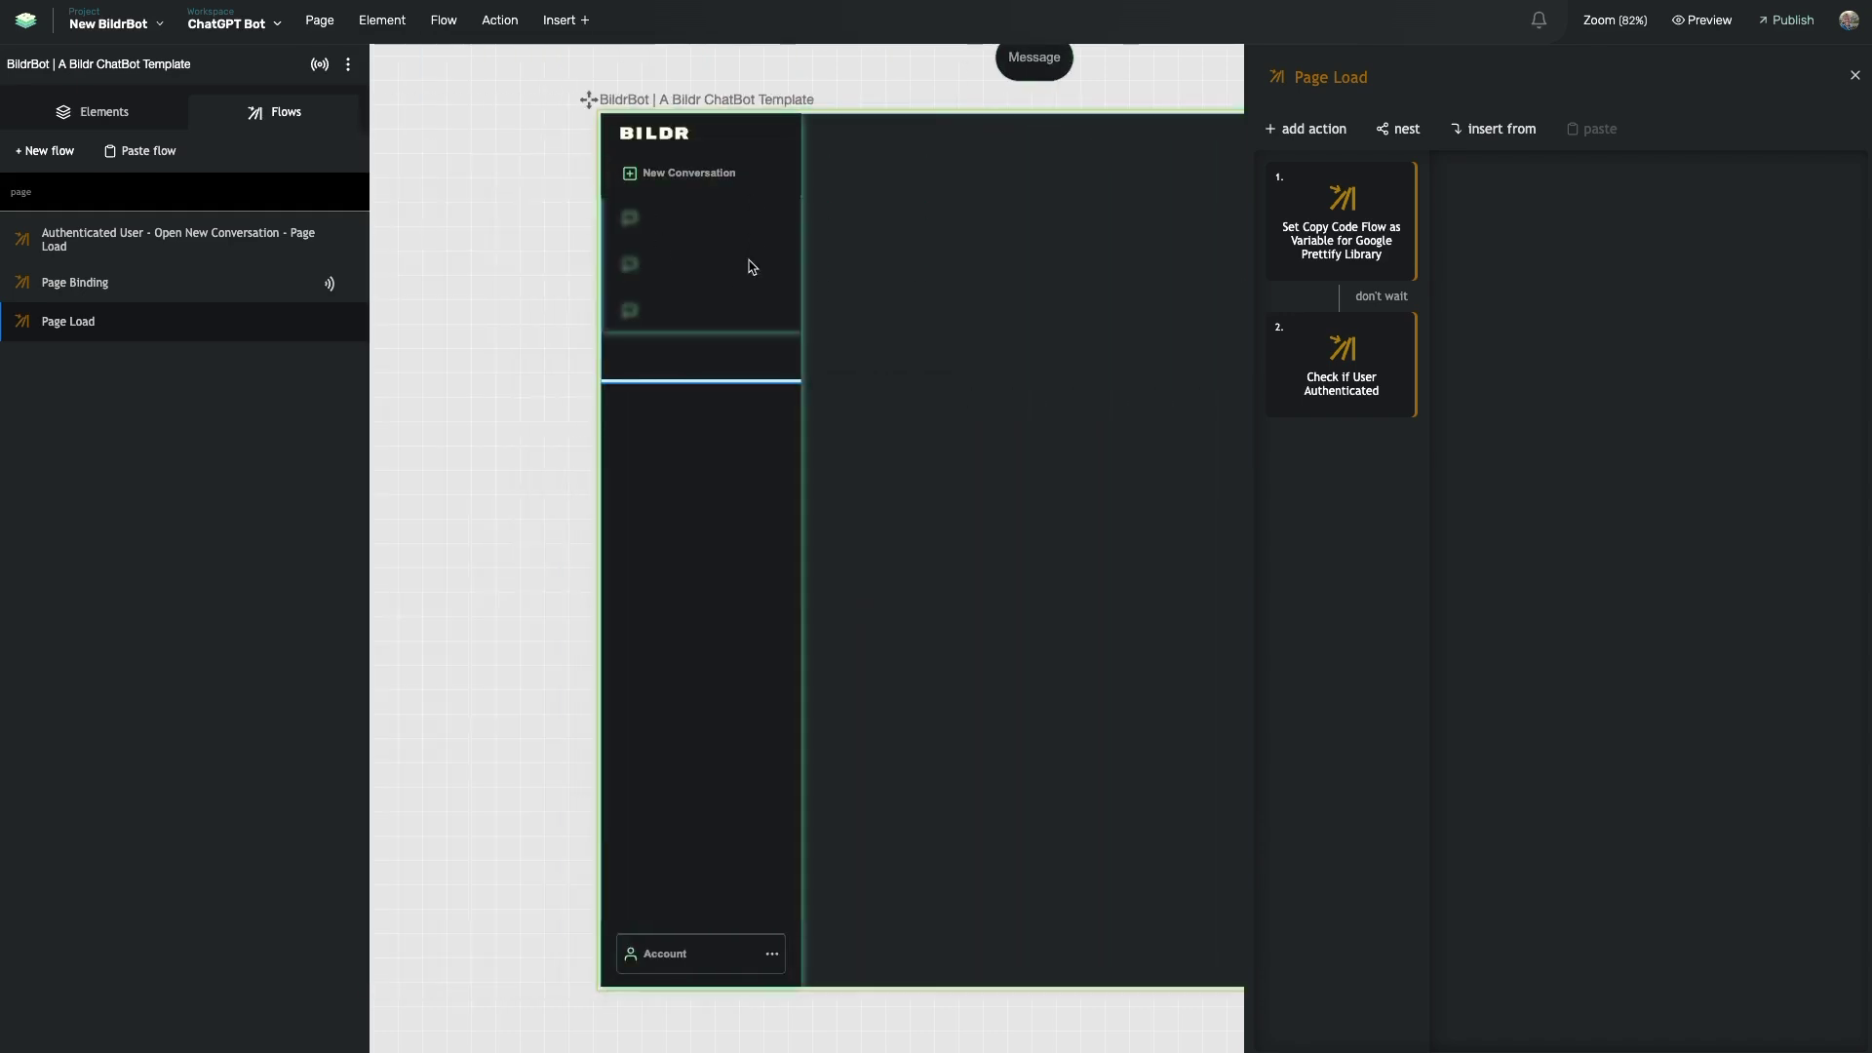
scroll(751, 268, right, 3)
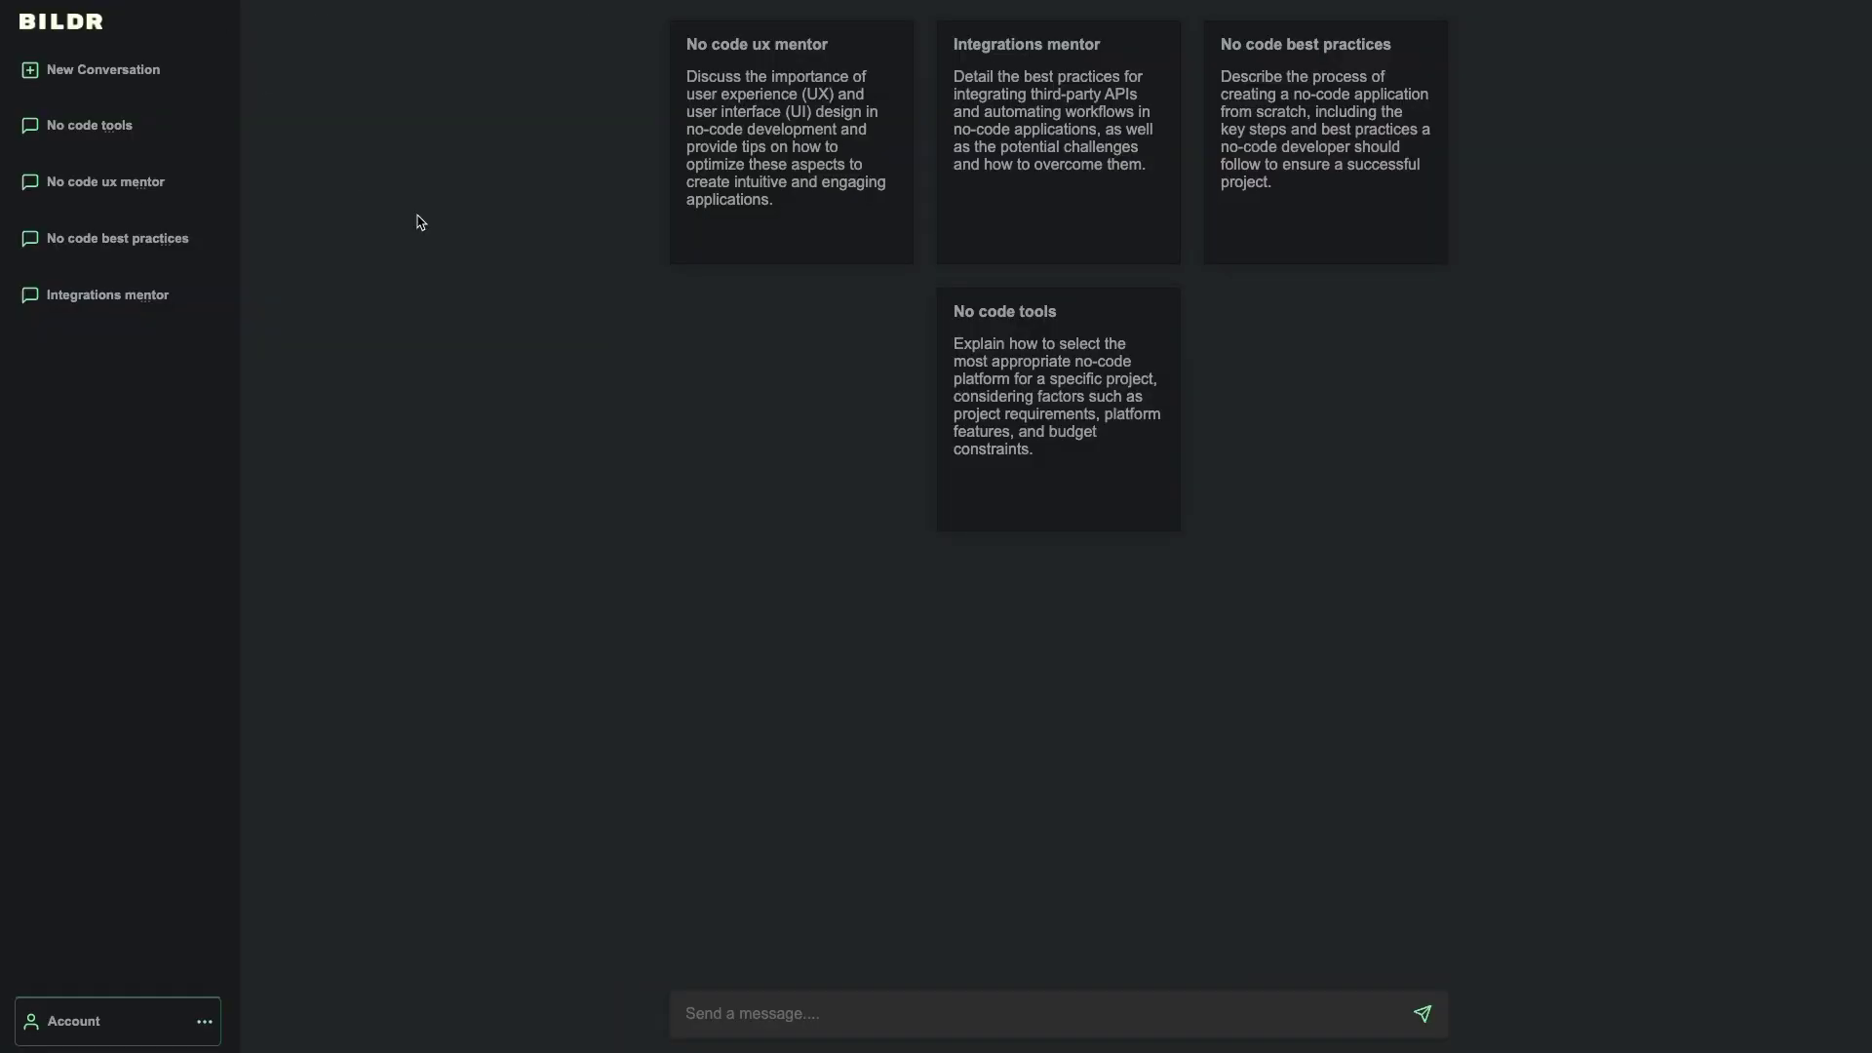
- In the preview, open No code tools, copy its JSON example, and open the Prettify copy-code flow
click(70, 139)
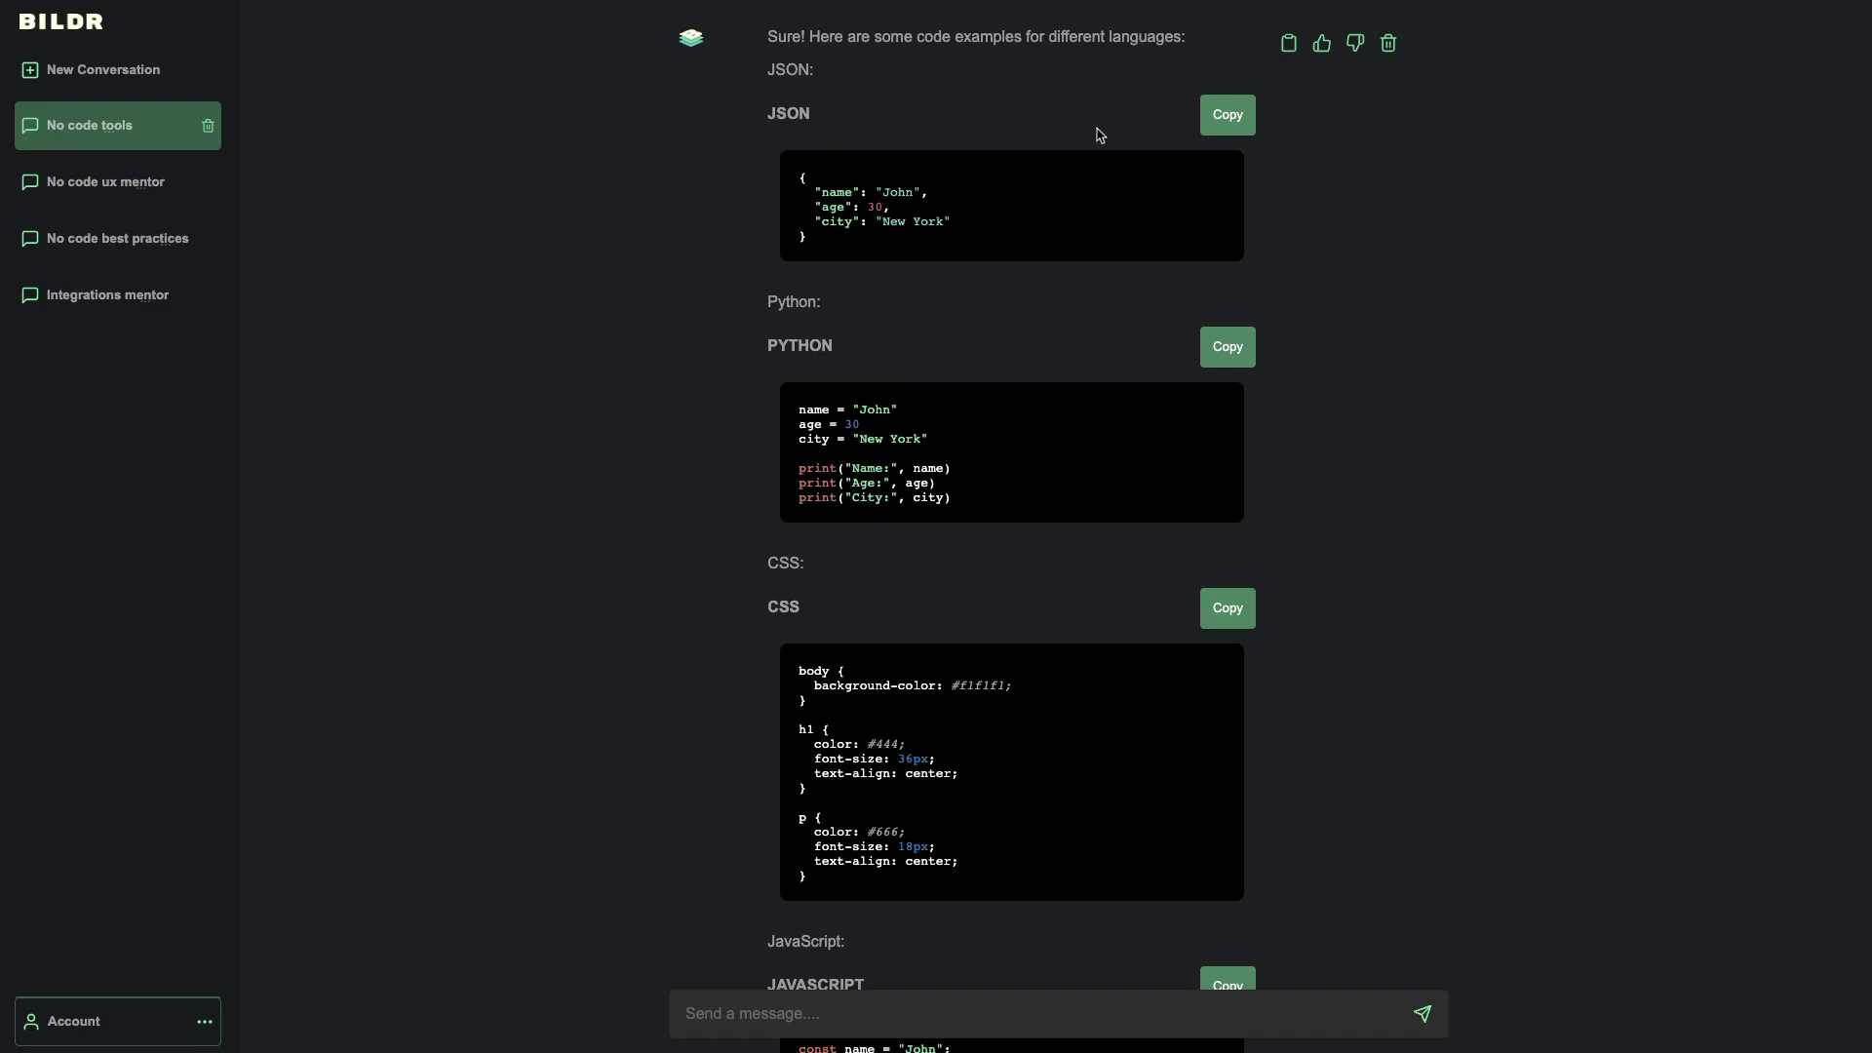
click(1220, 119)
scroll(863, 511, down, 5)
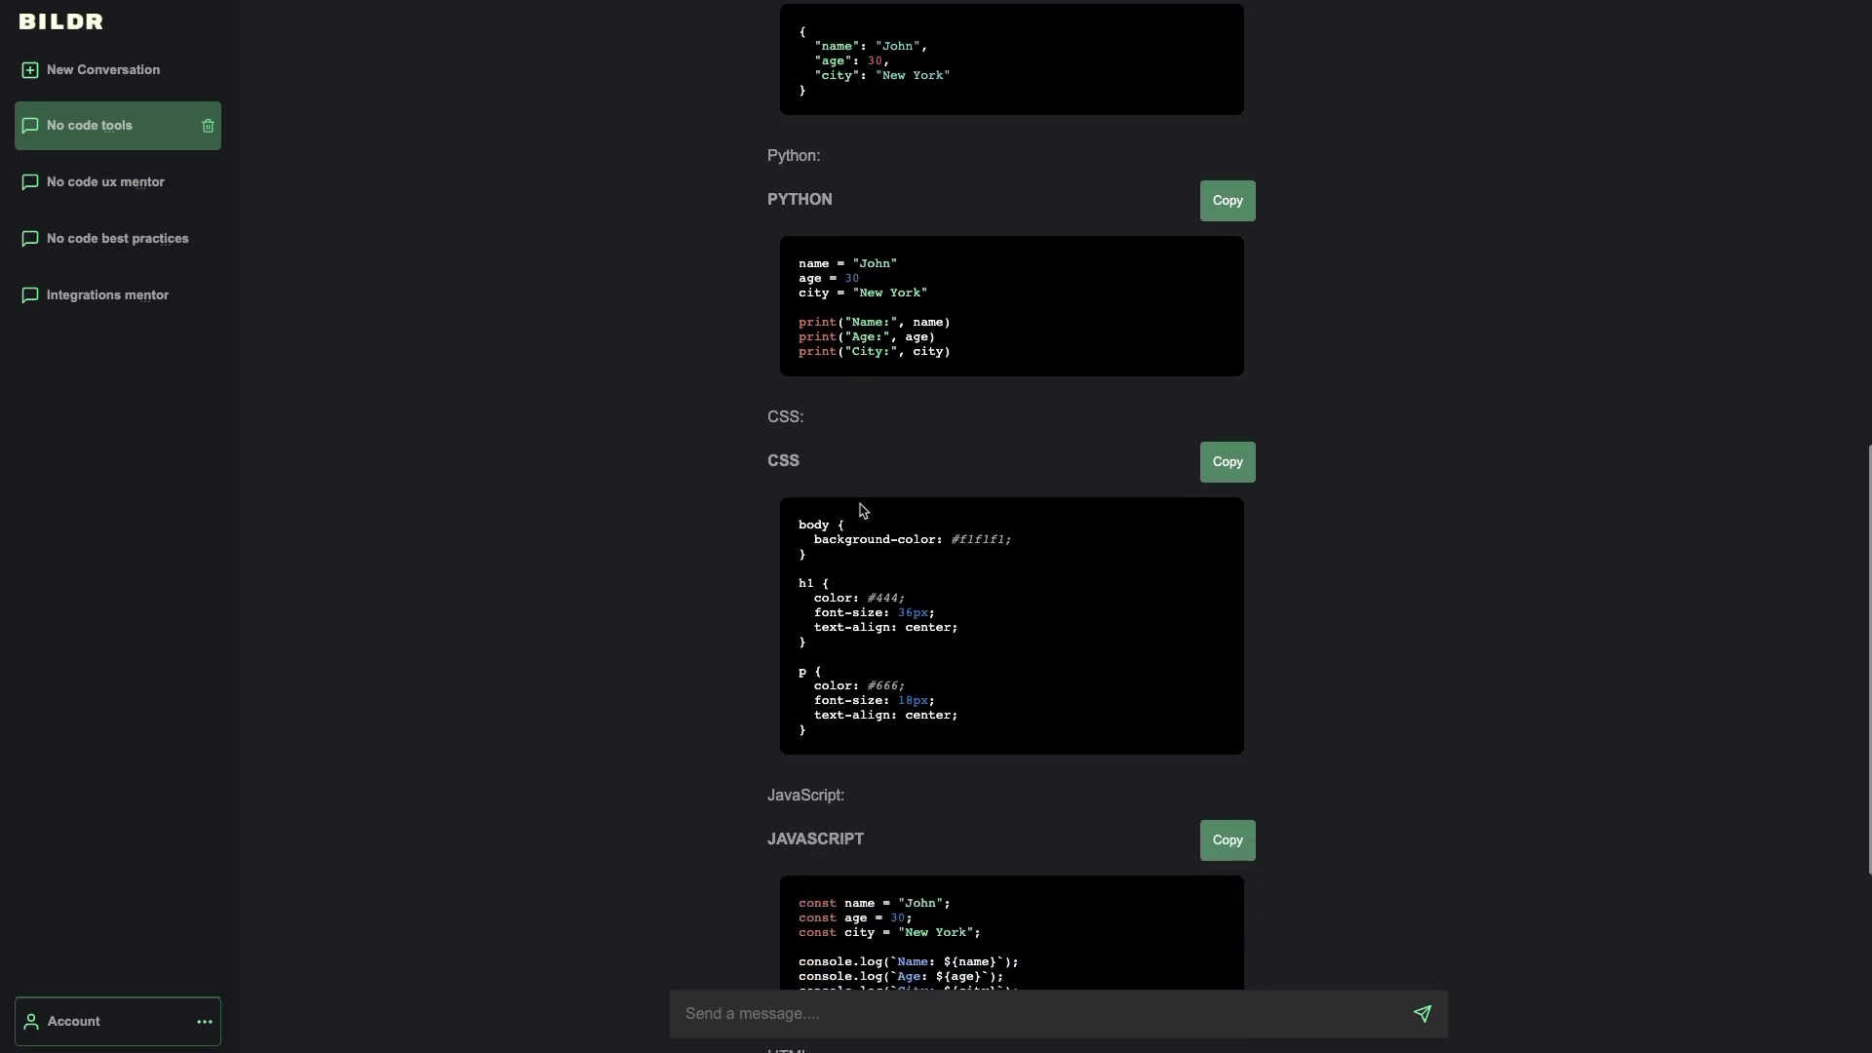
scroll(860, 501, up, 12)
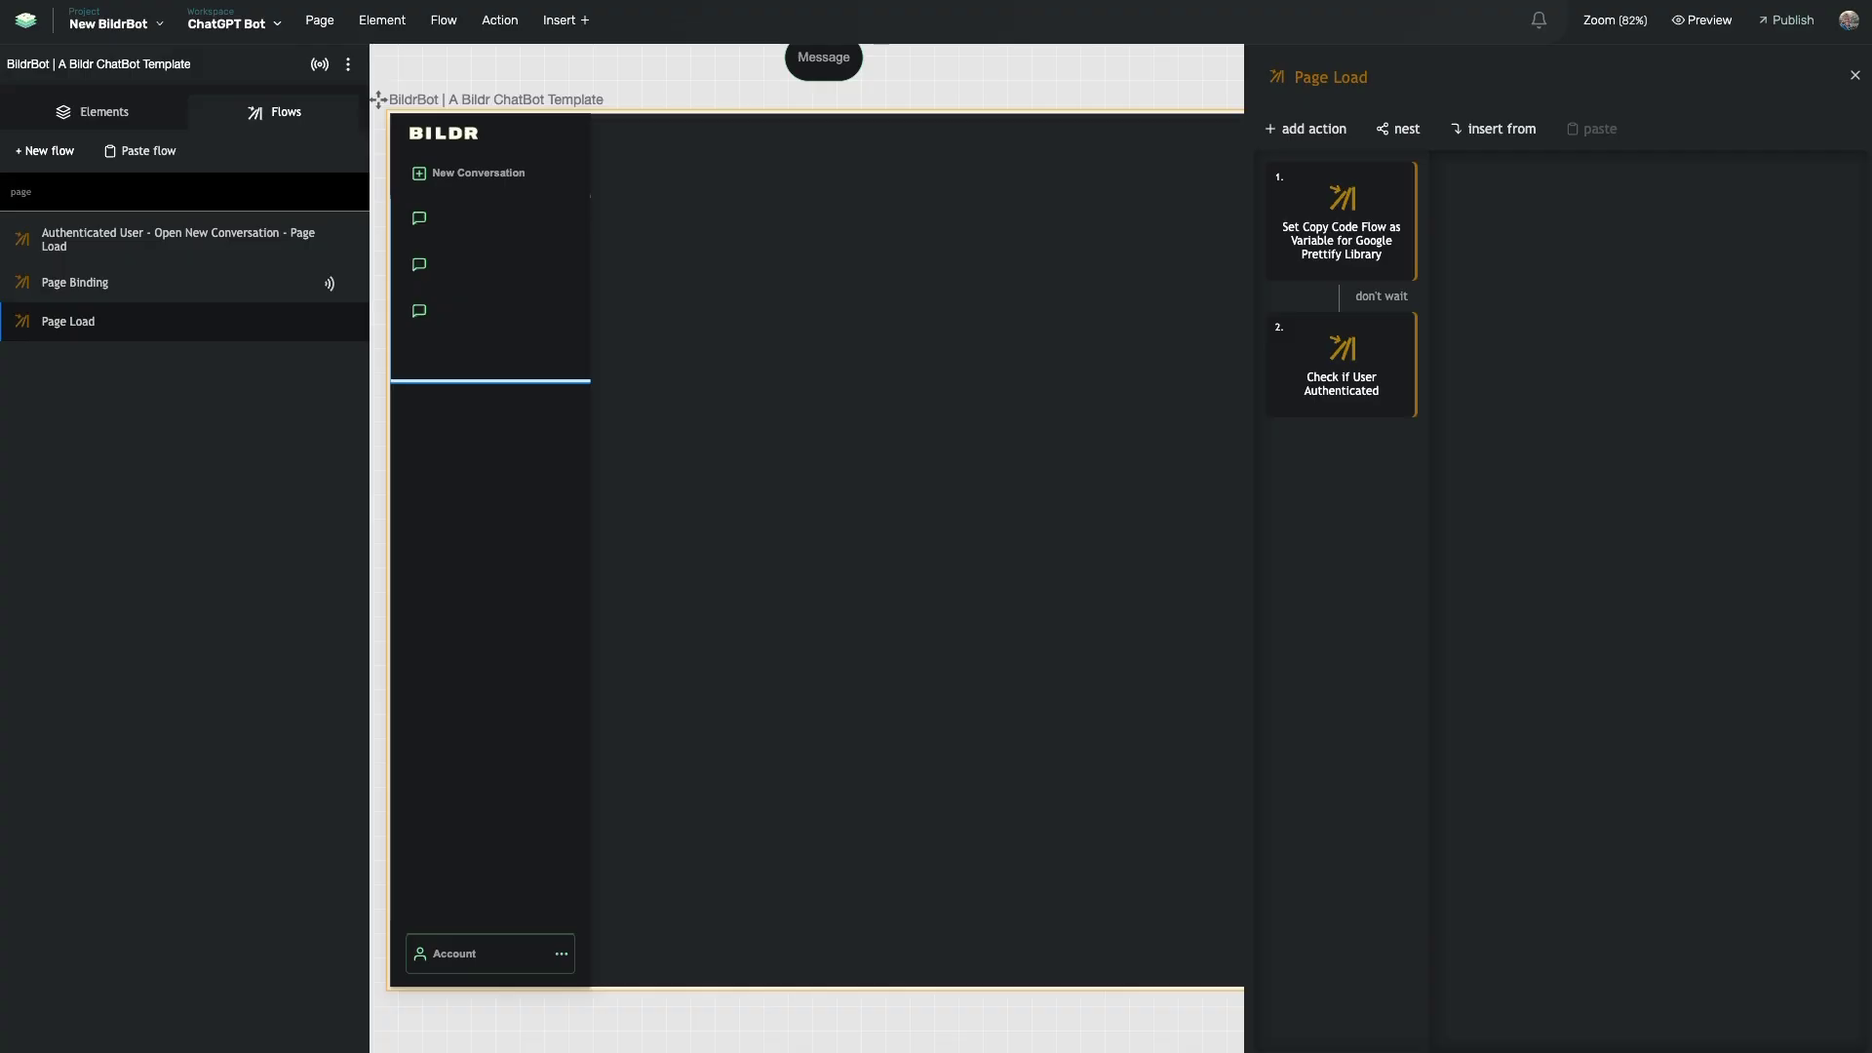
click(1344, 267)
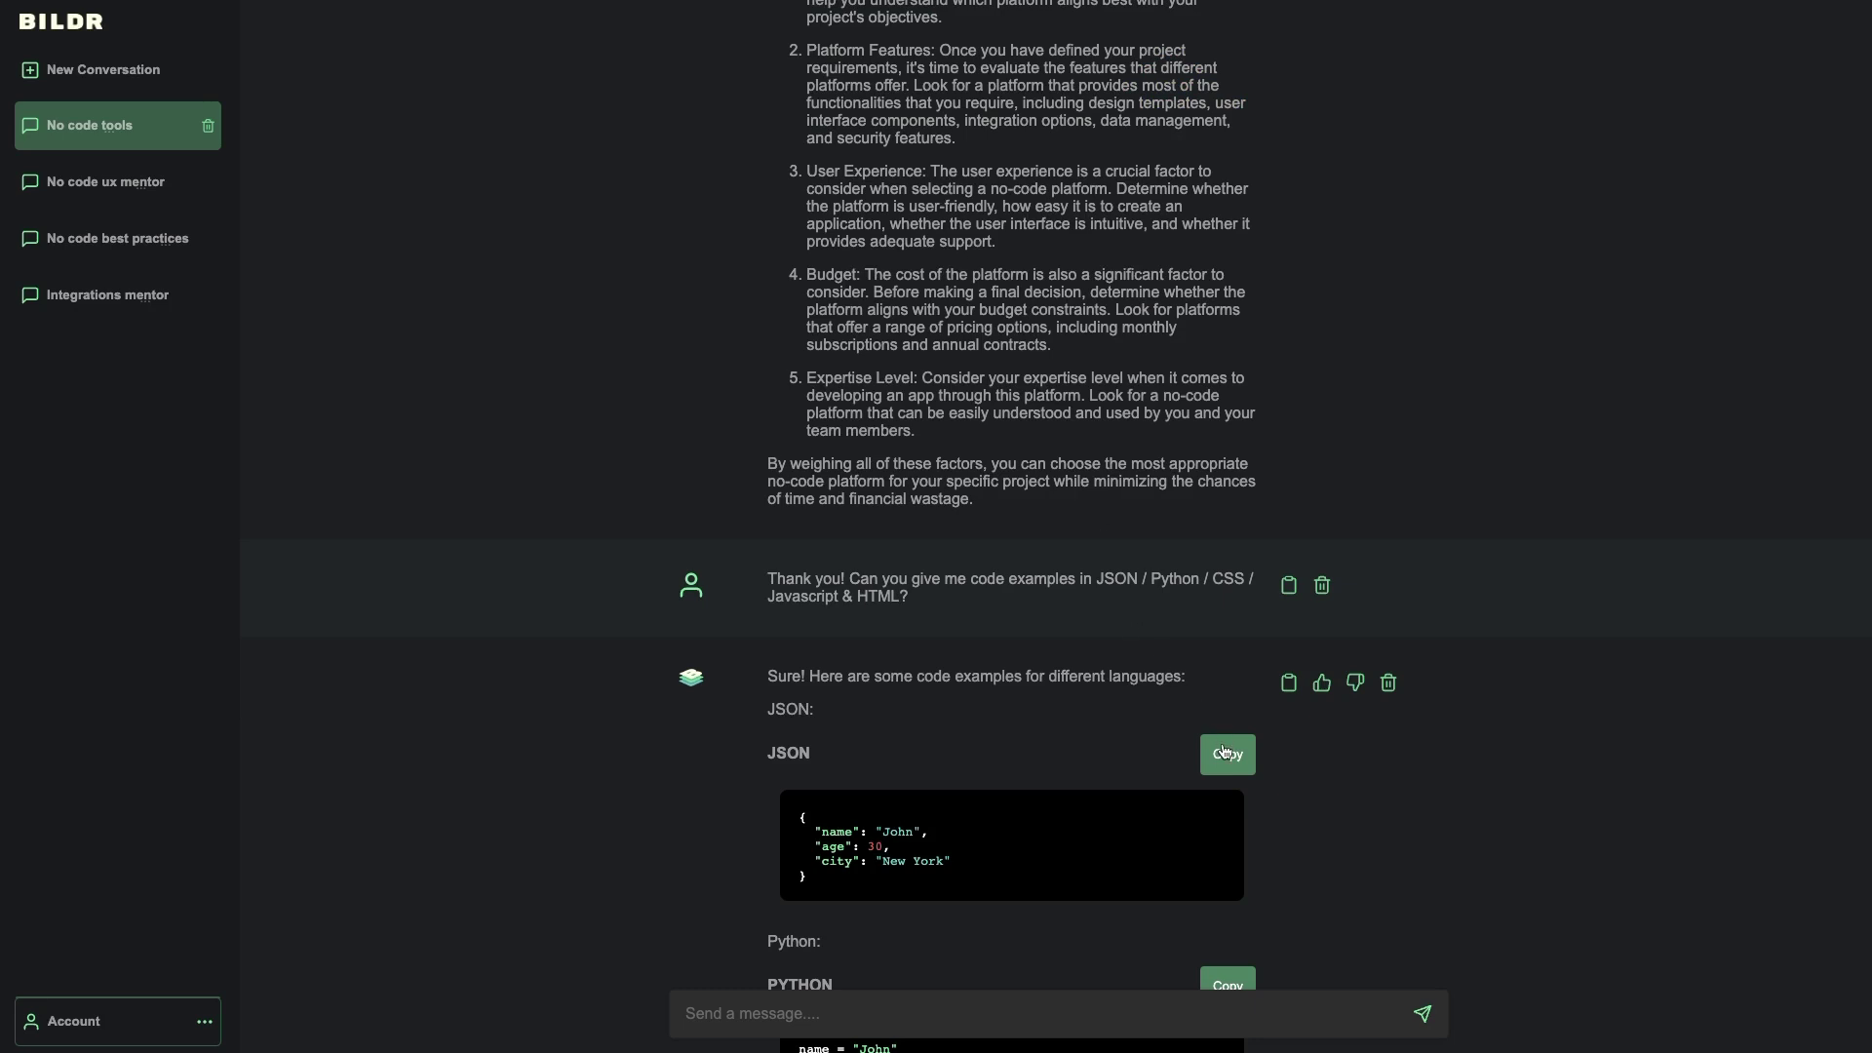
- Copy the JSON example and the whole code-examples reply, then mark that reply disliked
click(1226, 752)
click(1290, 683)
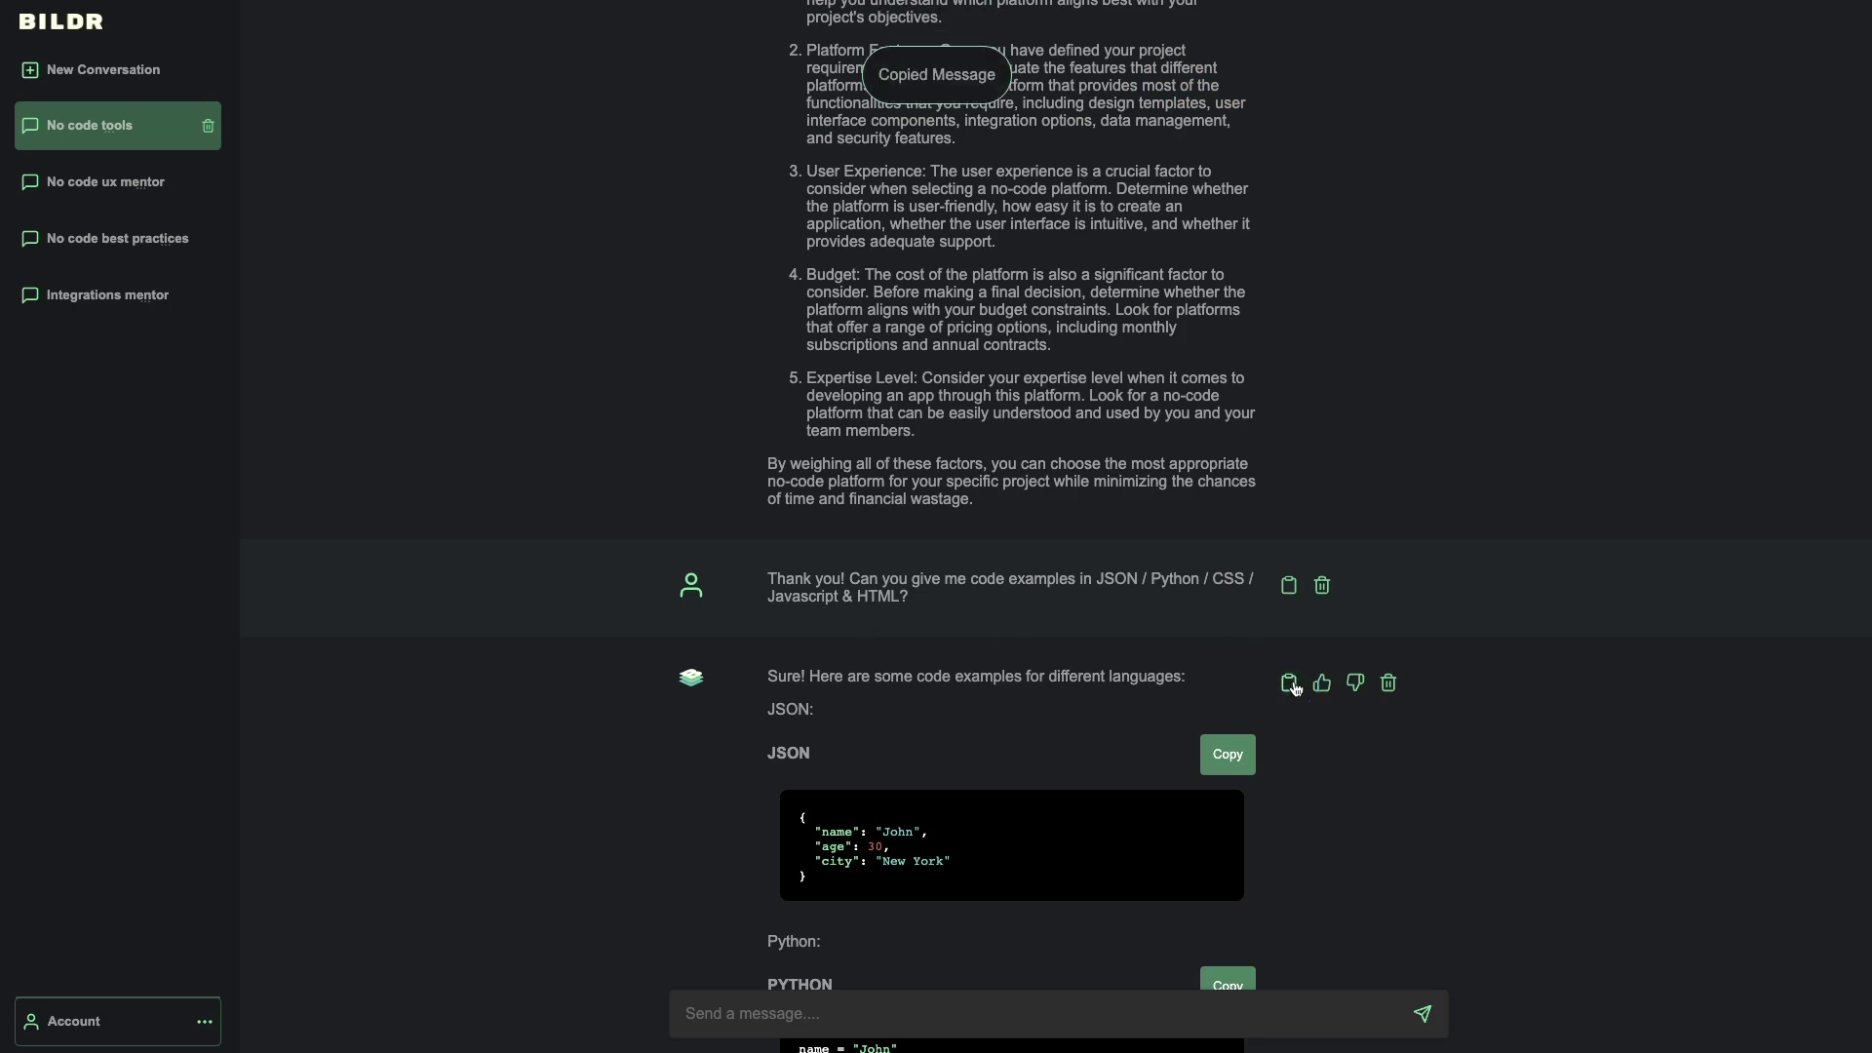
click(1224, 757)
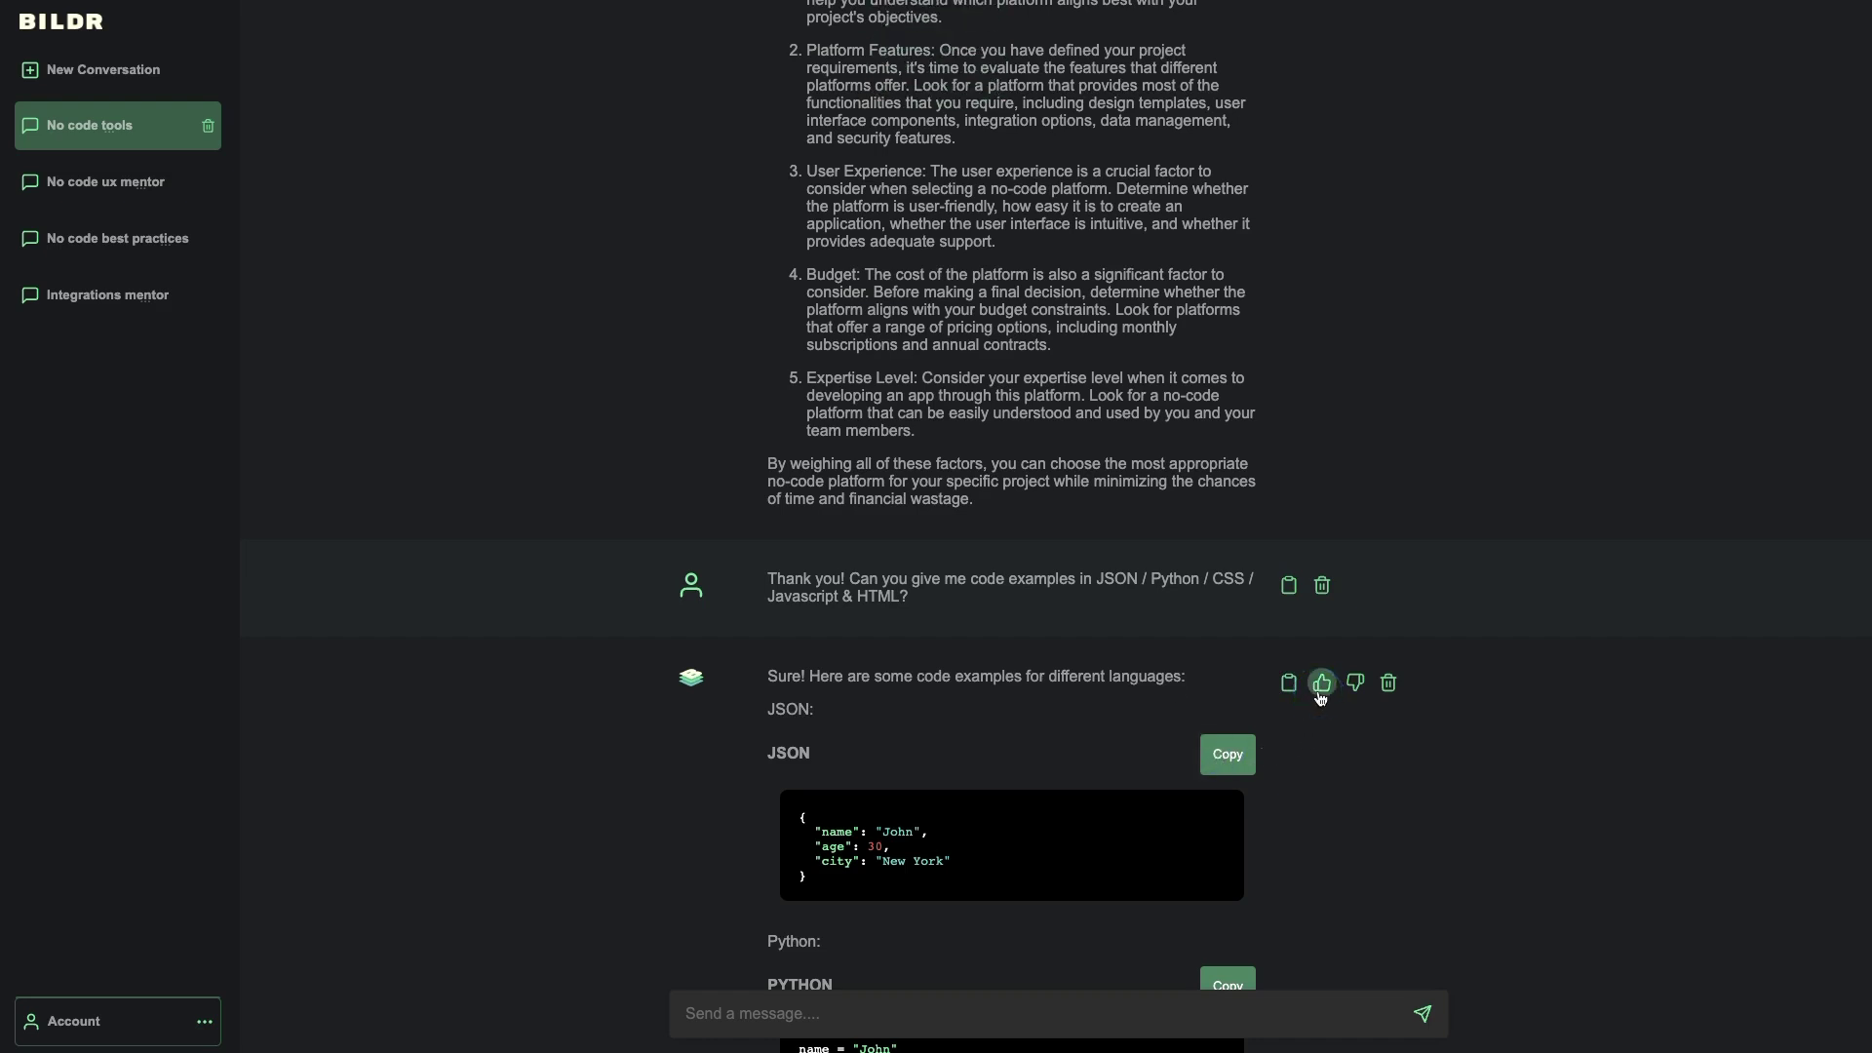
click(1355, 685)
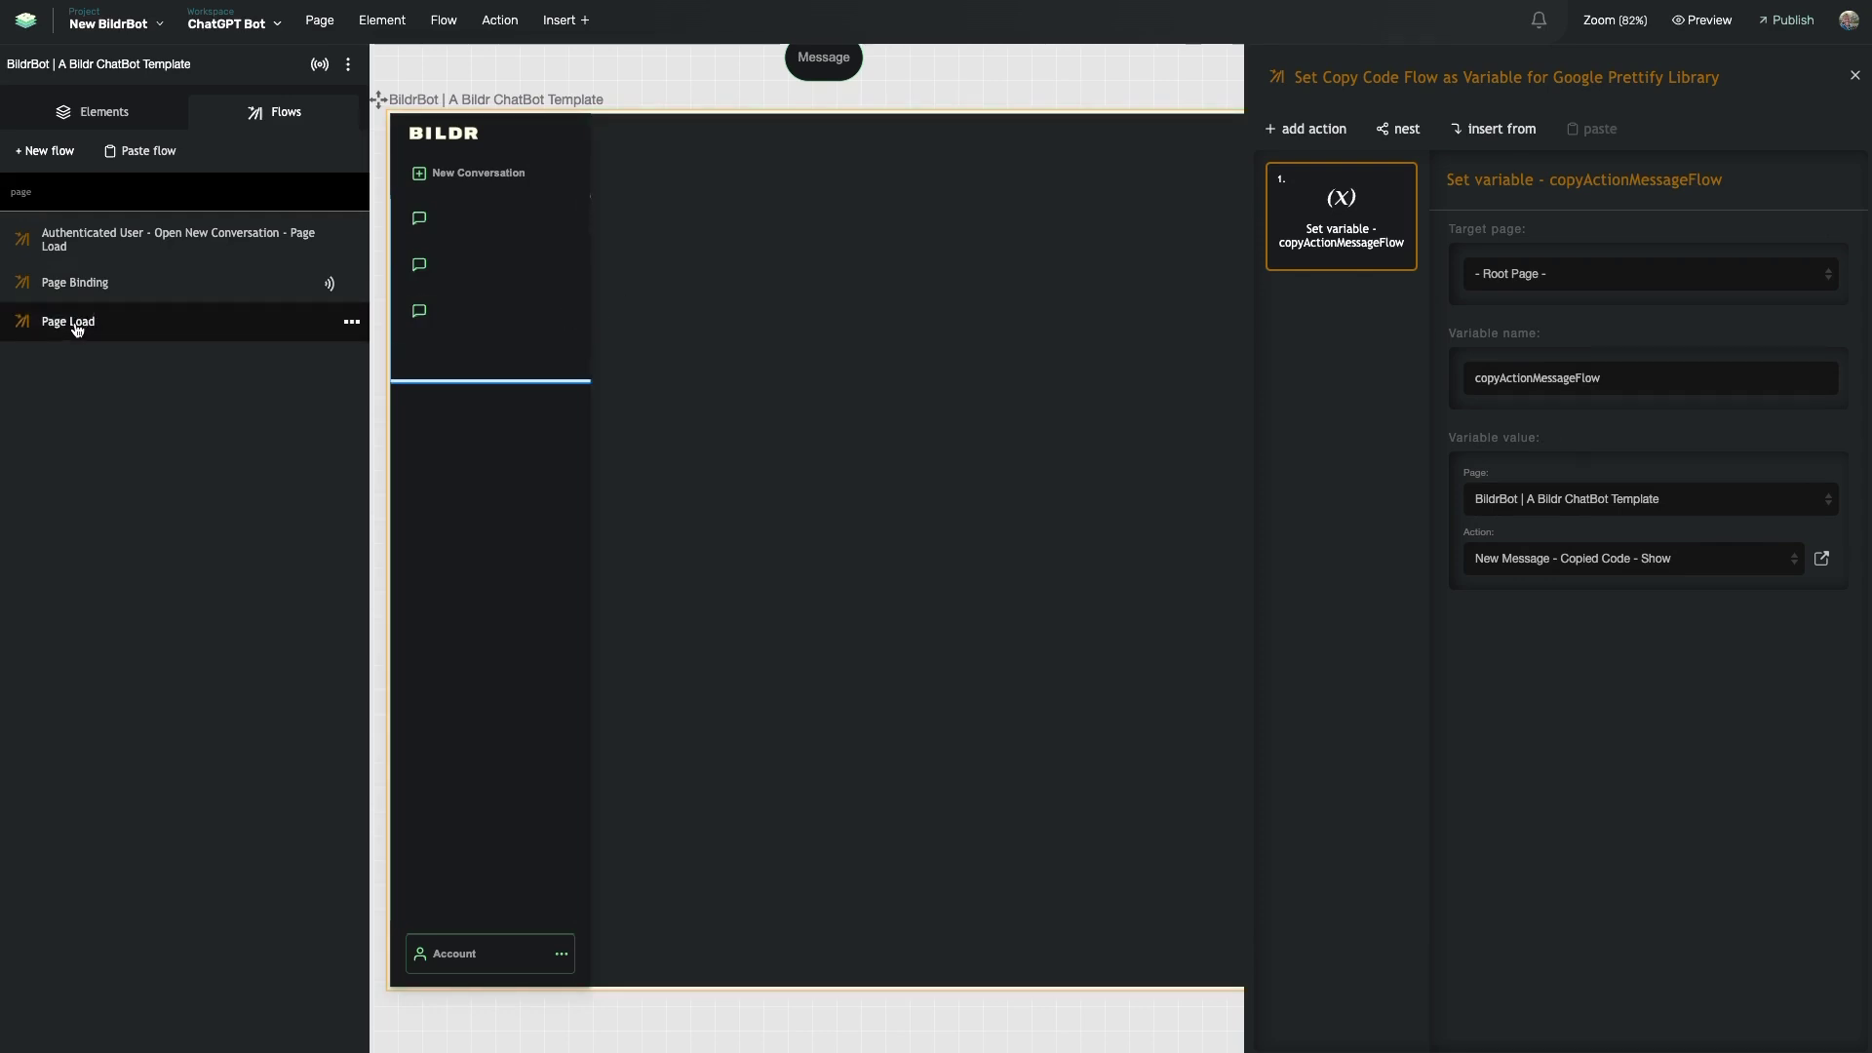
- Reopen Page Load, open its Check if User Authenticated flow, and bring up the workspace switcher
click(77, 330)
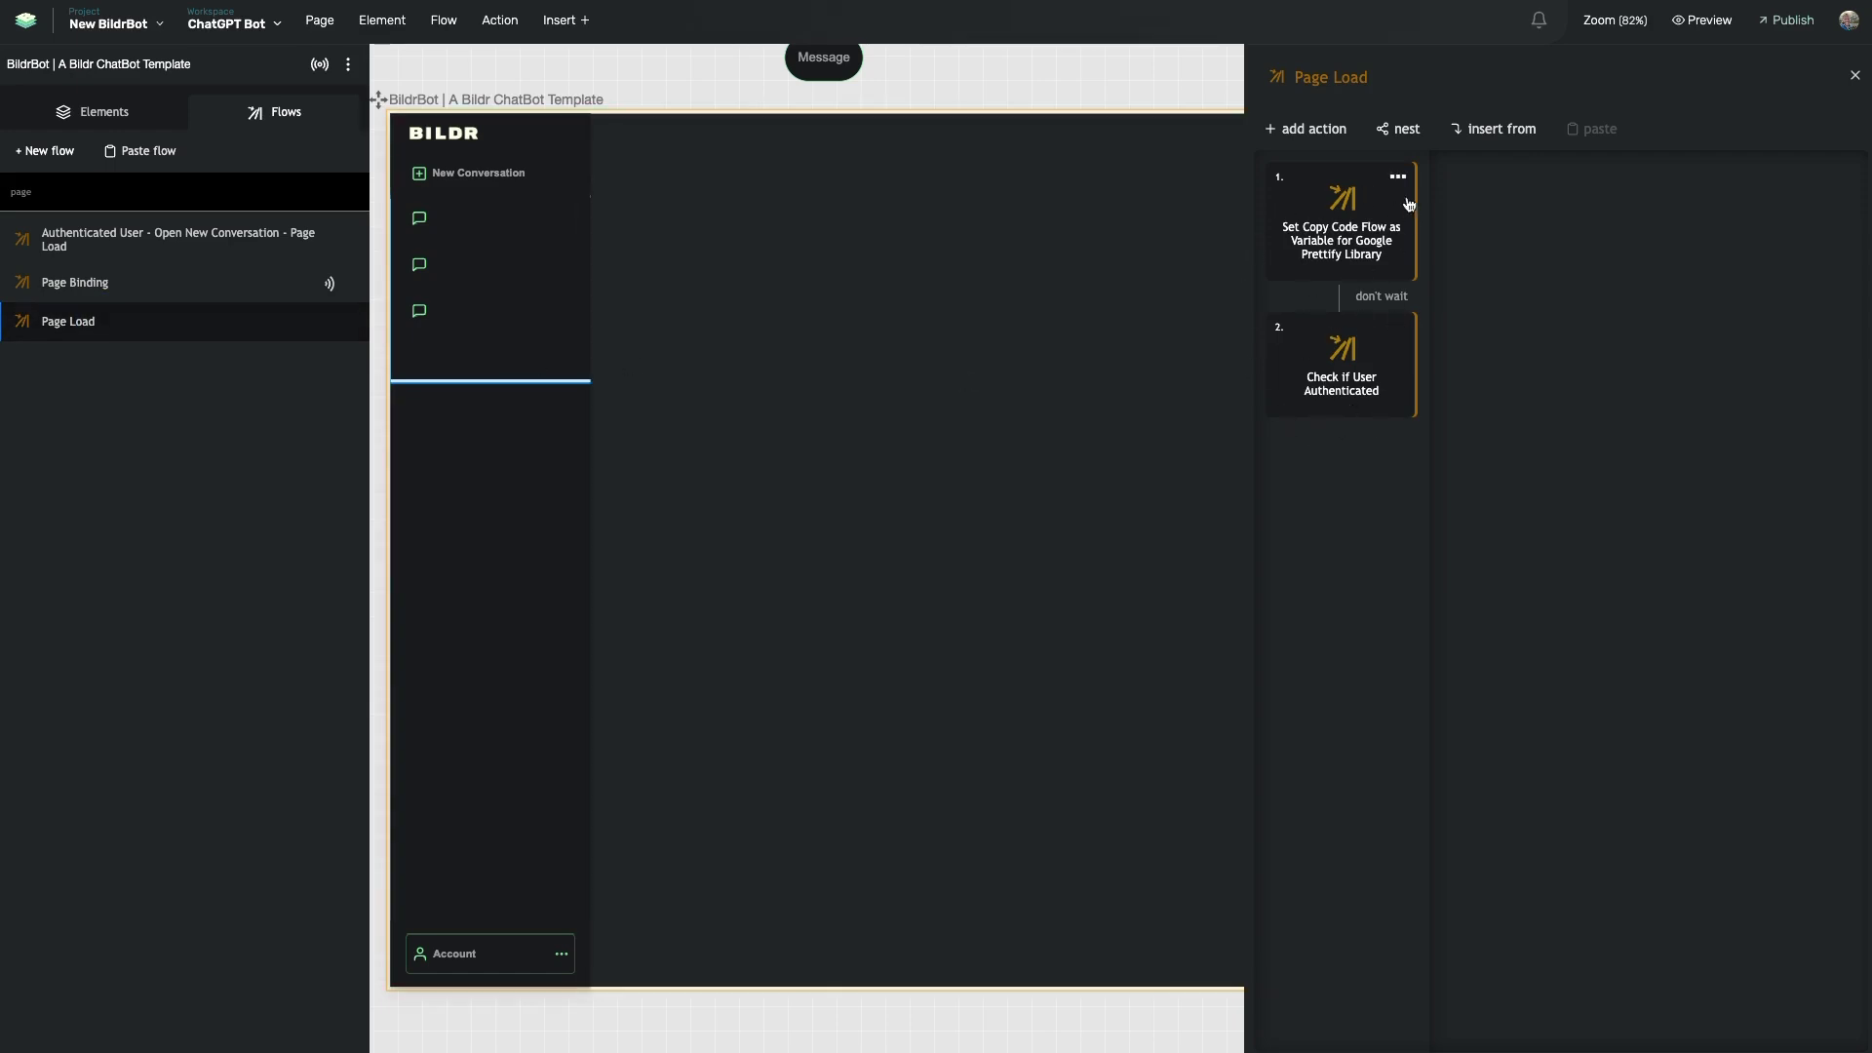
click(1329, 394)
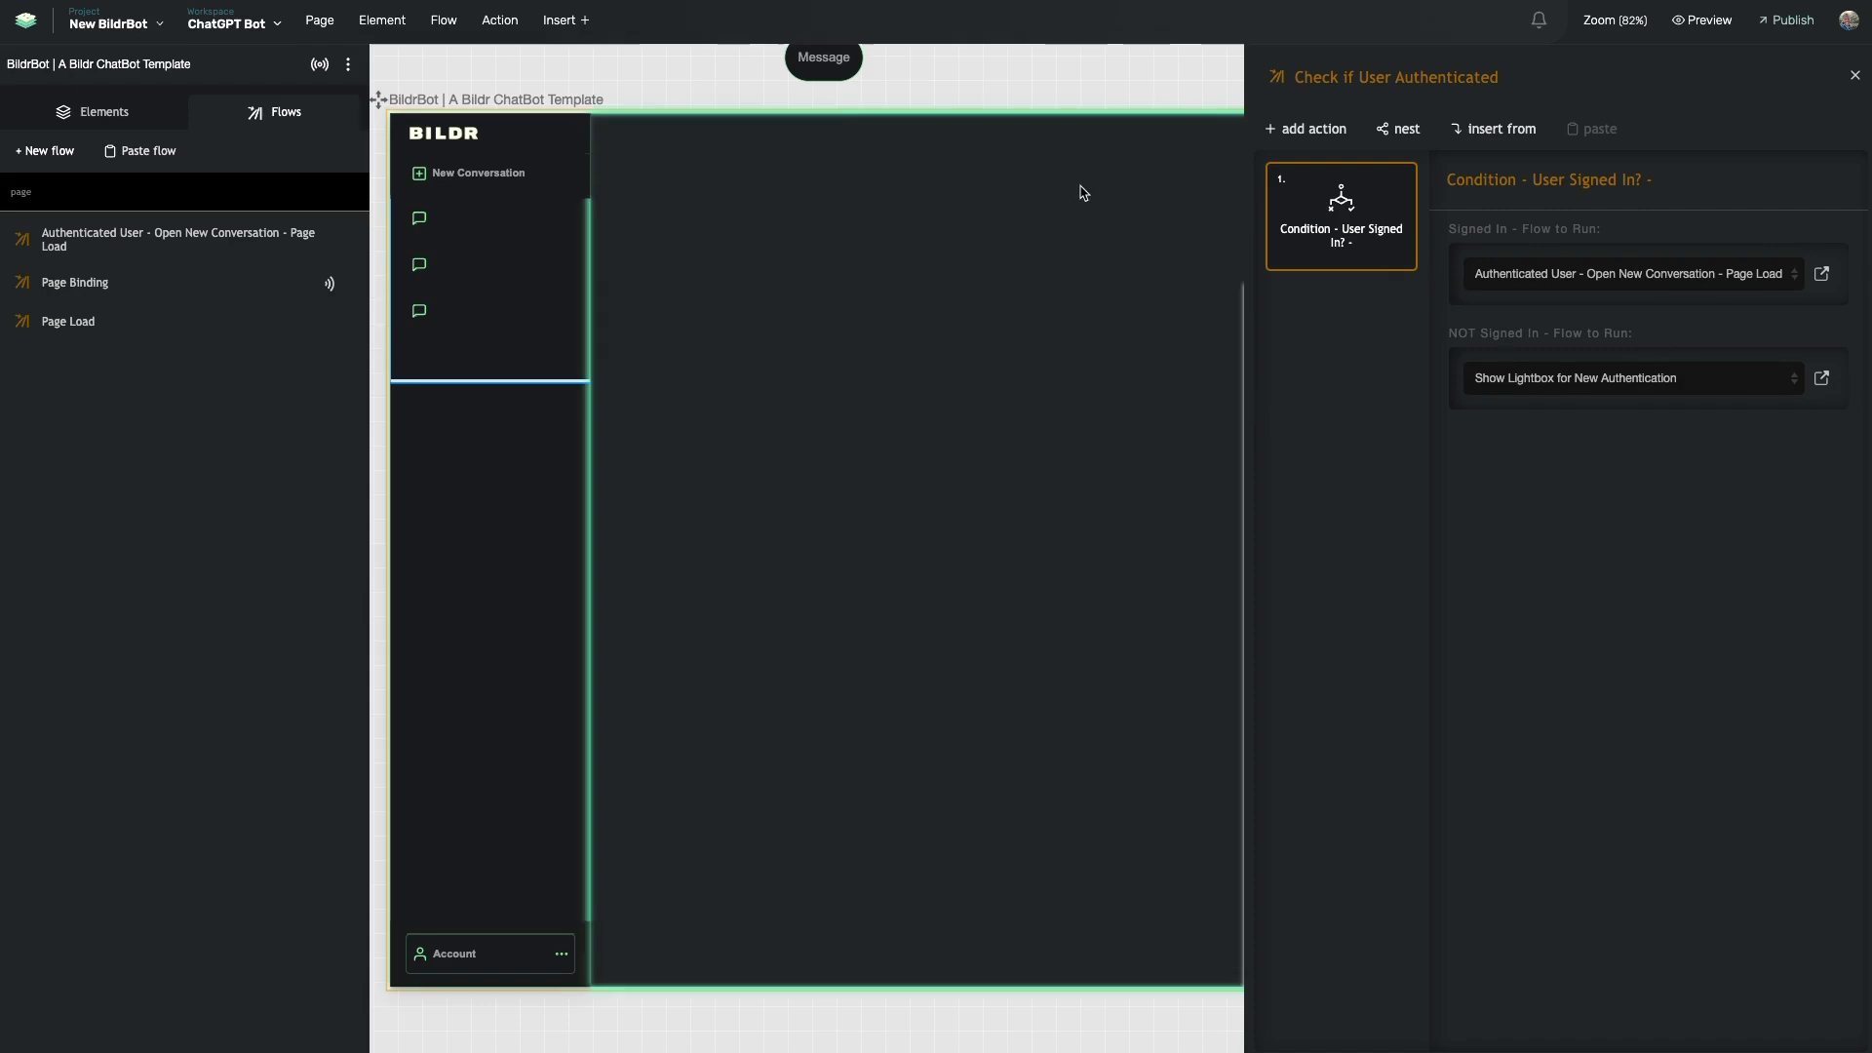
click(232, 23)
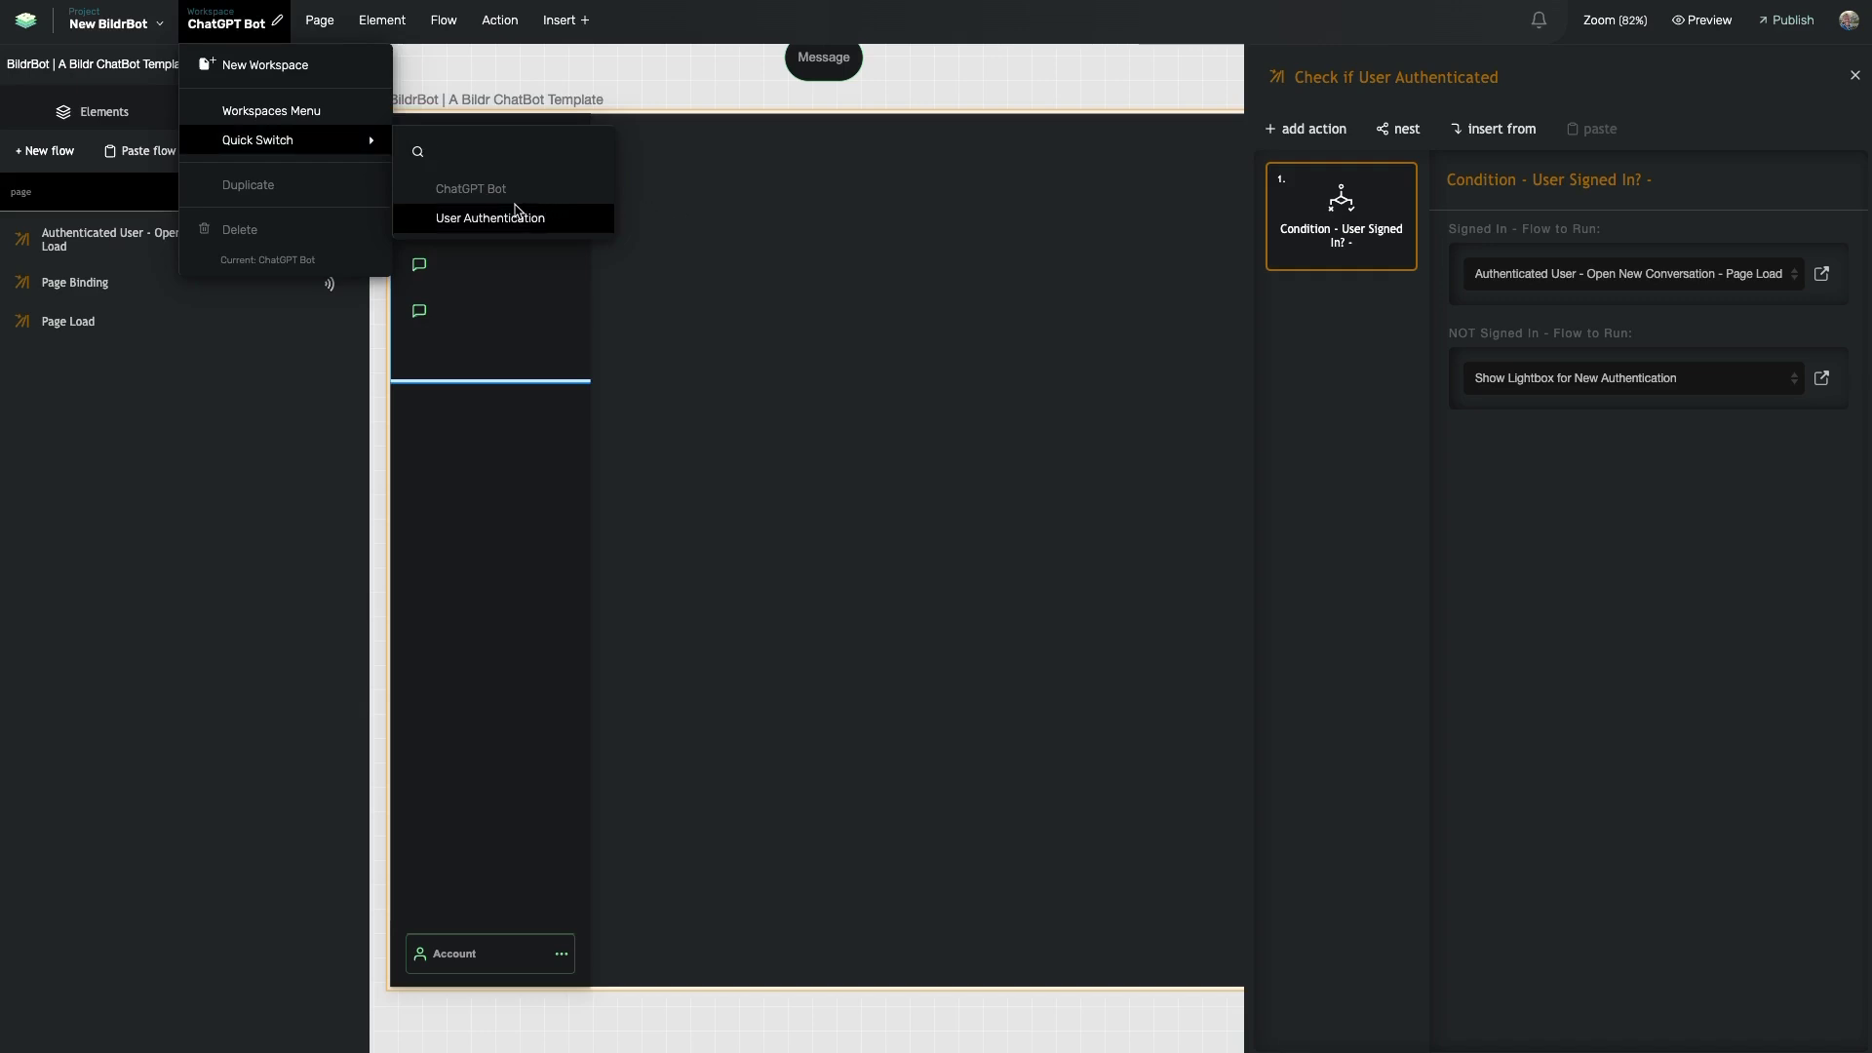
- Switch to the User Authentication workspace and inspect the sign-up component on the demo page
click(455, 219)
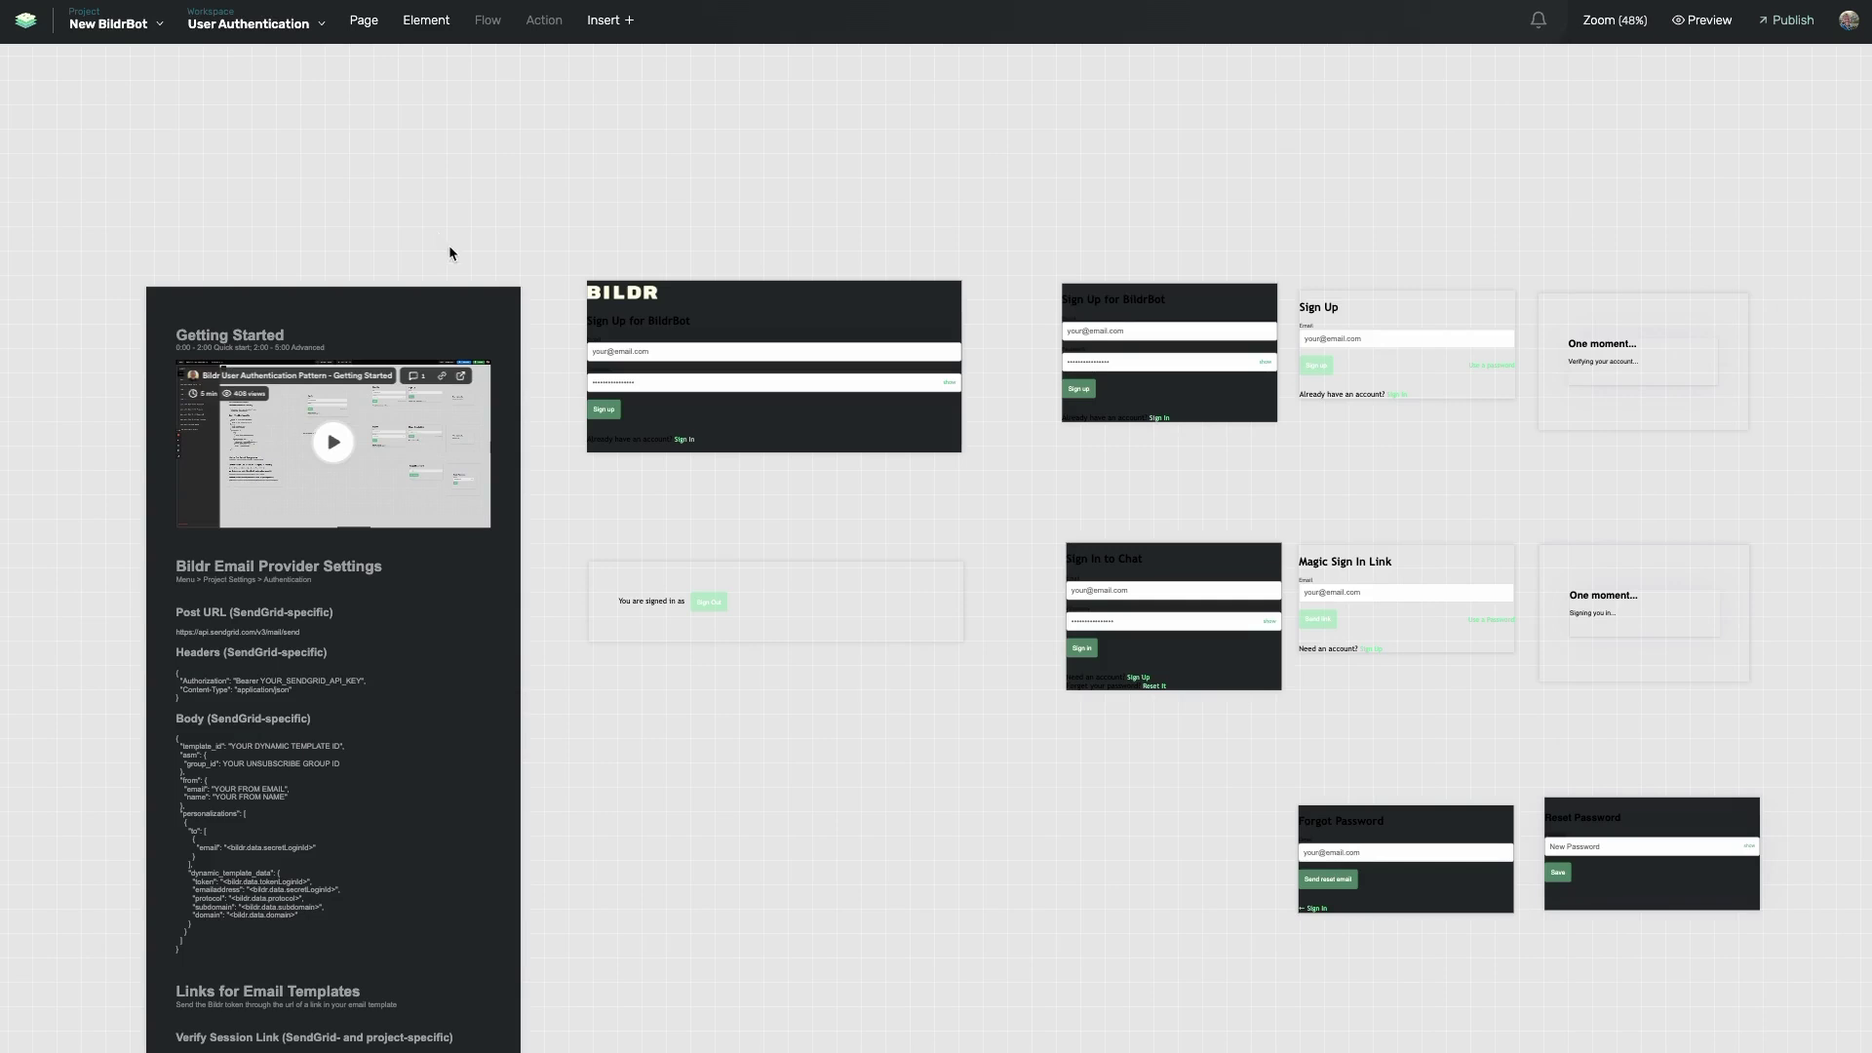
scroll(575, 293, down, 2)
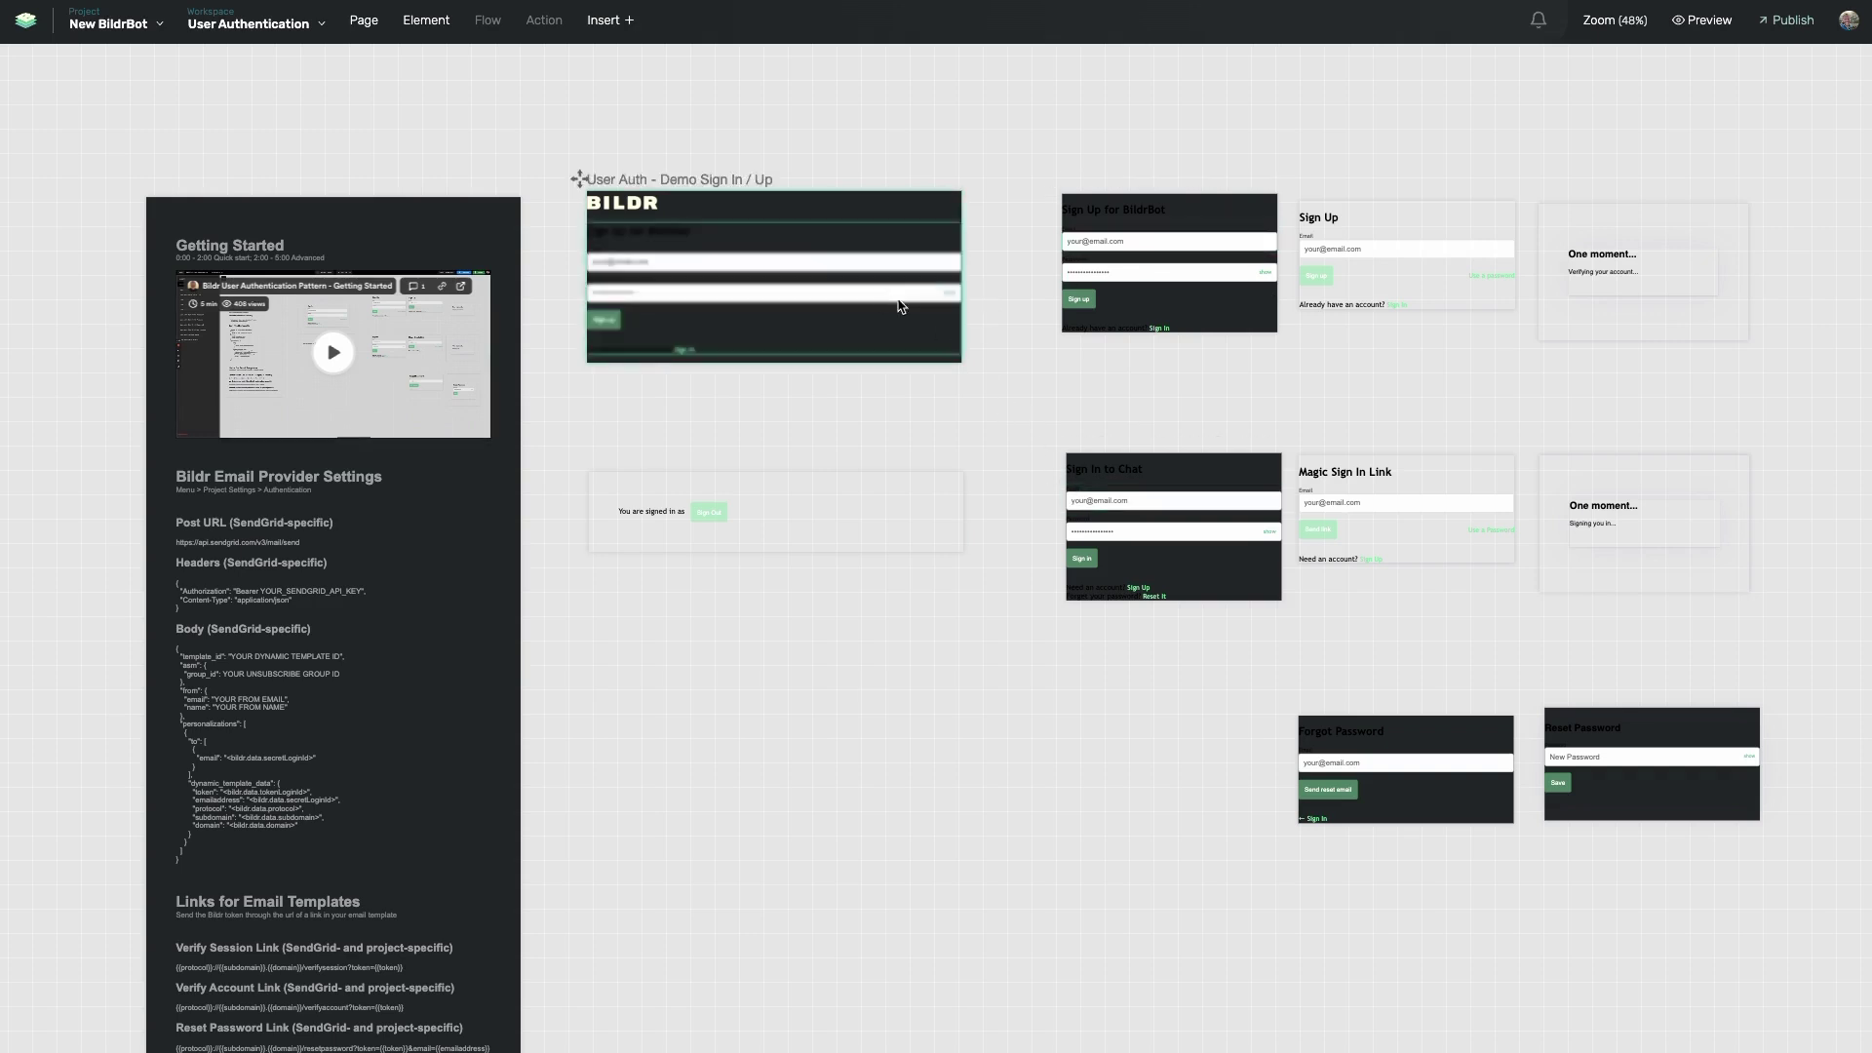
click(757, 249)
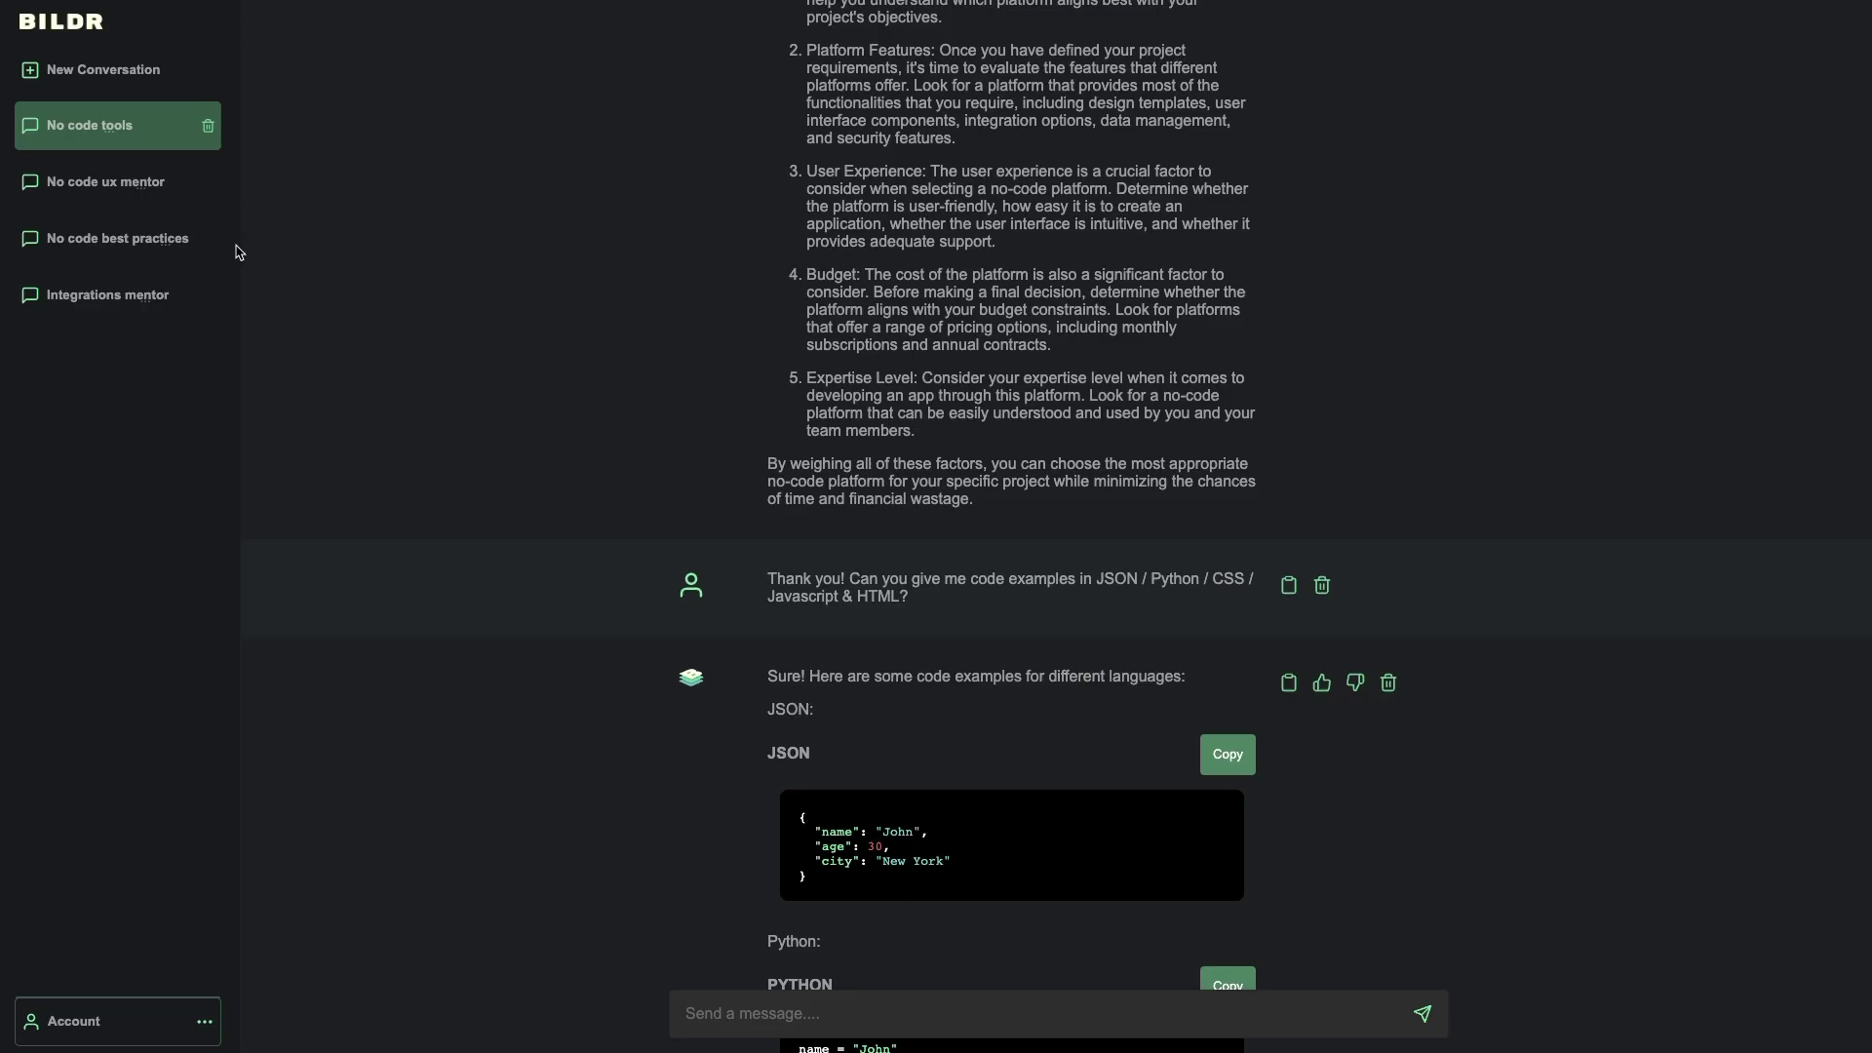
- Log out of the chatbot preview and select the Sign In to Chat page's elements
click(58, 1021)
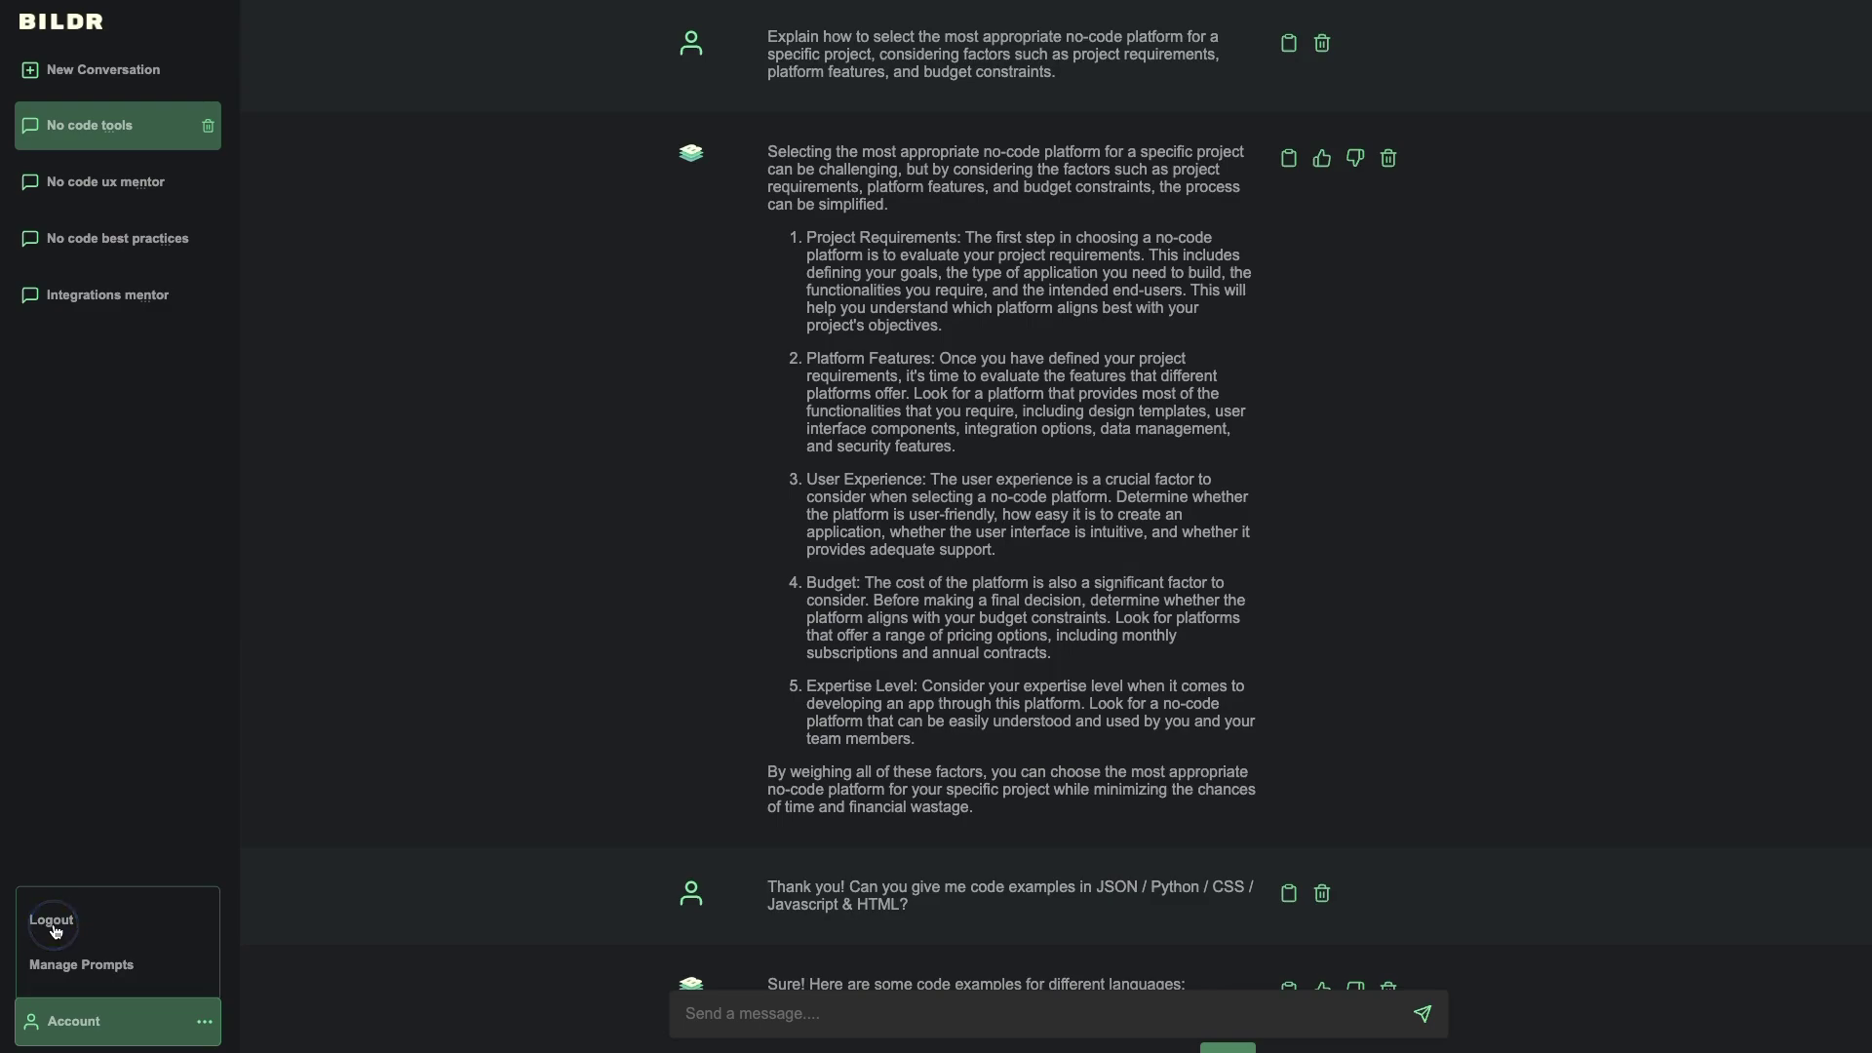
click(54, 931)
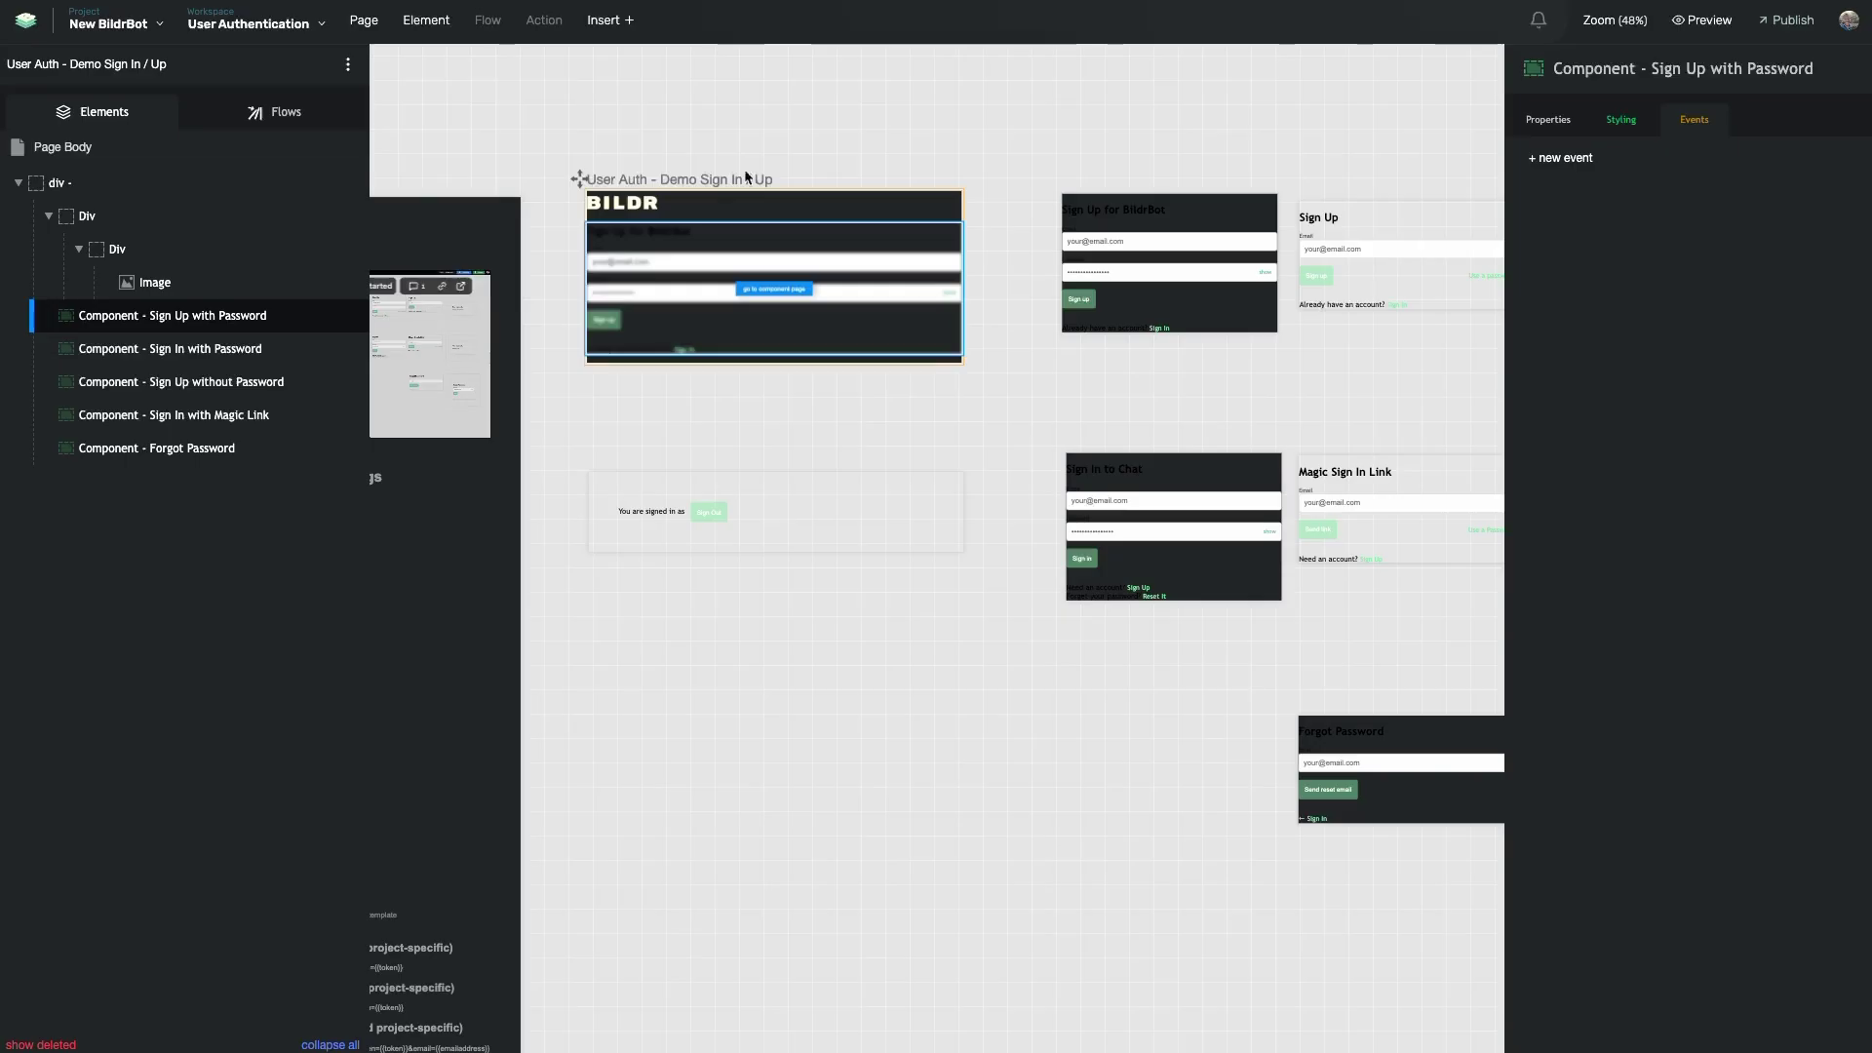
click(1138, 469)
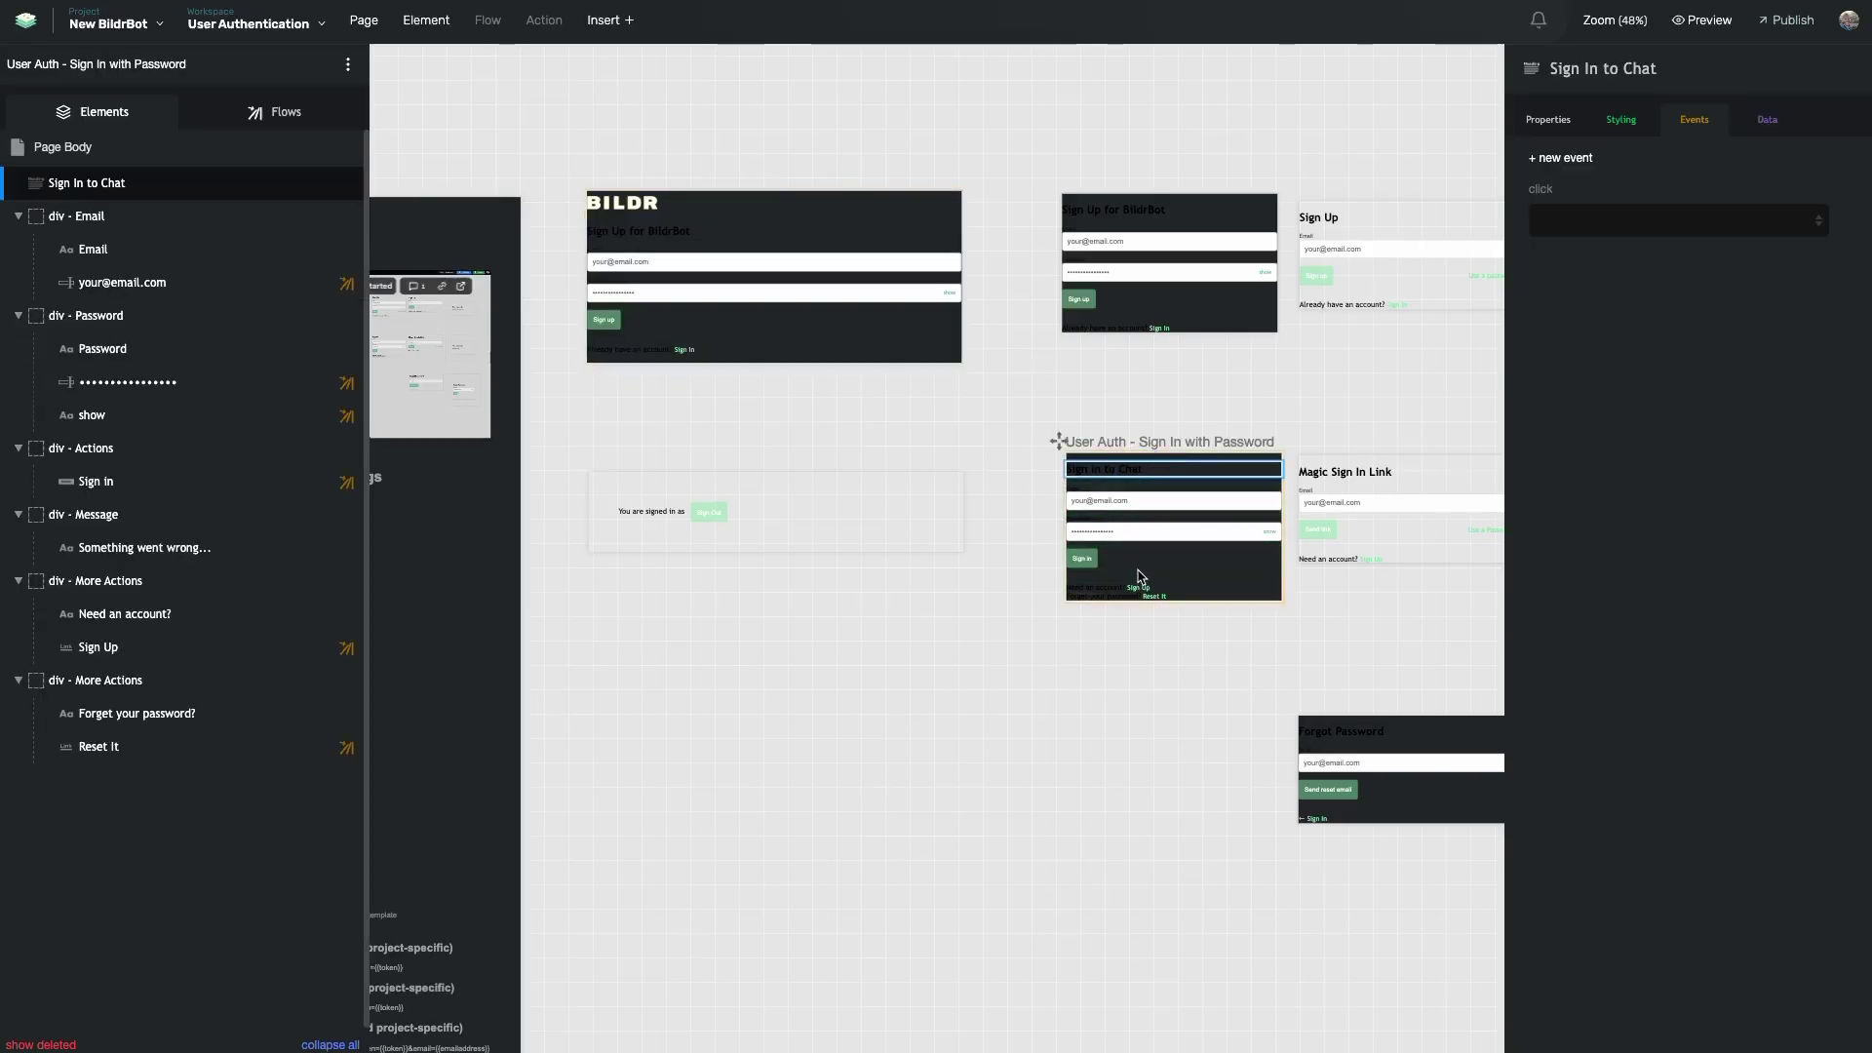
- On the Sign Up with Password page, open the sign-up button's Sign Up with Password flow
click(1126, 256)
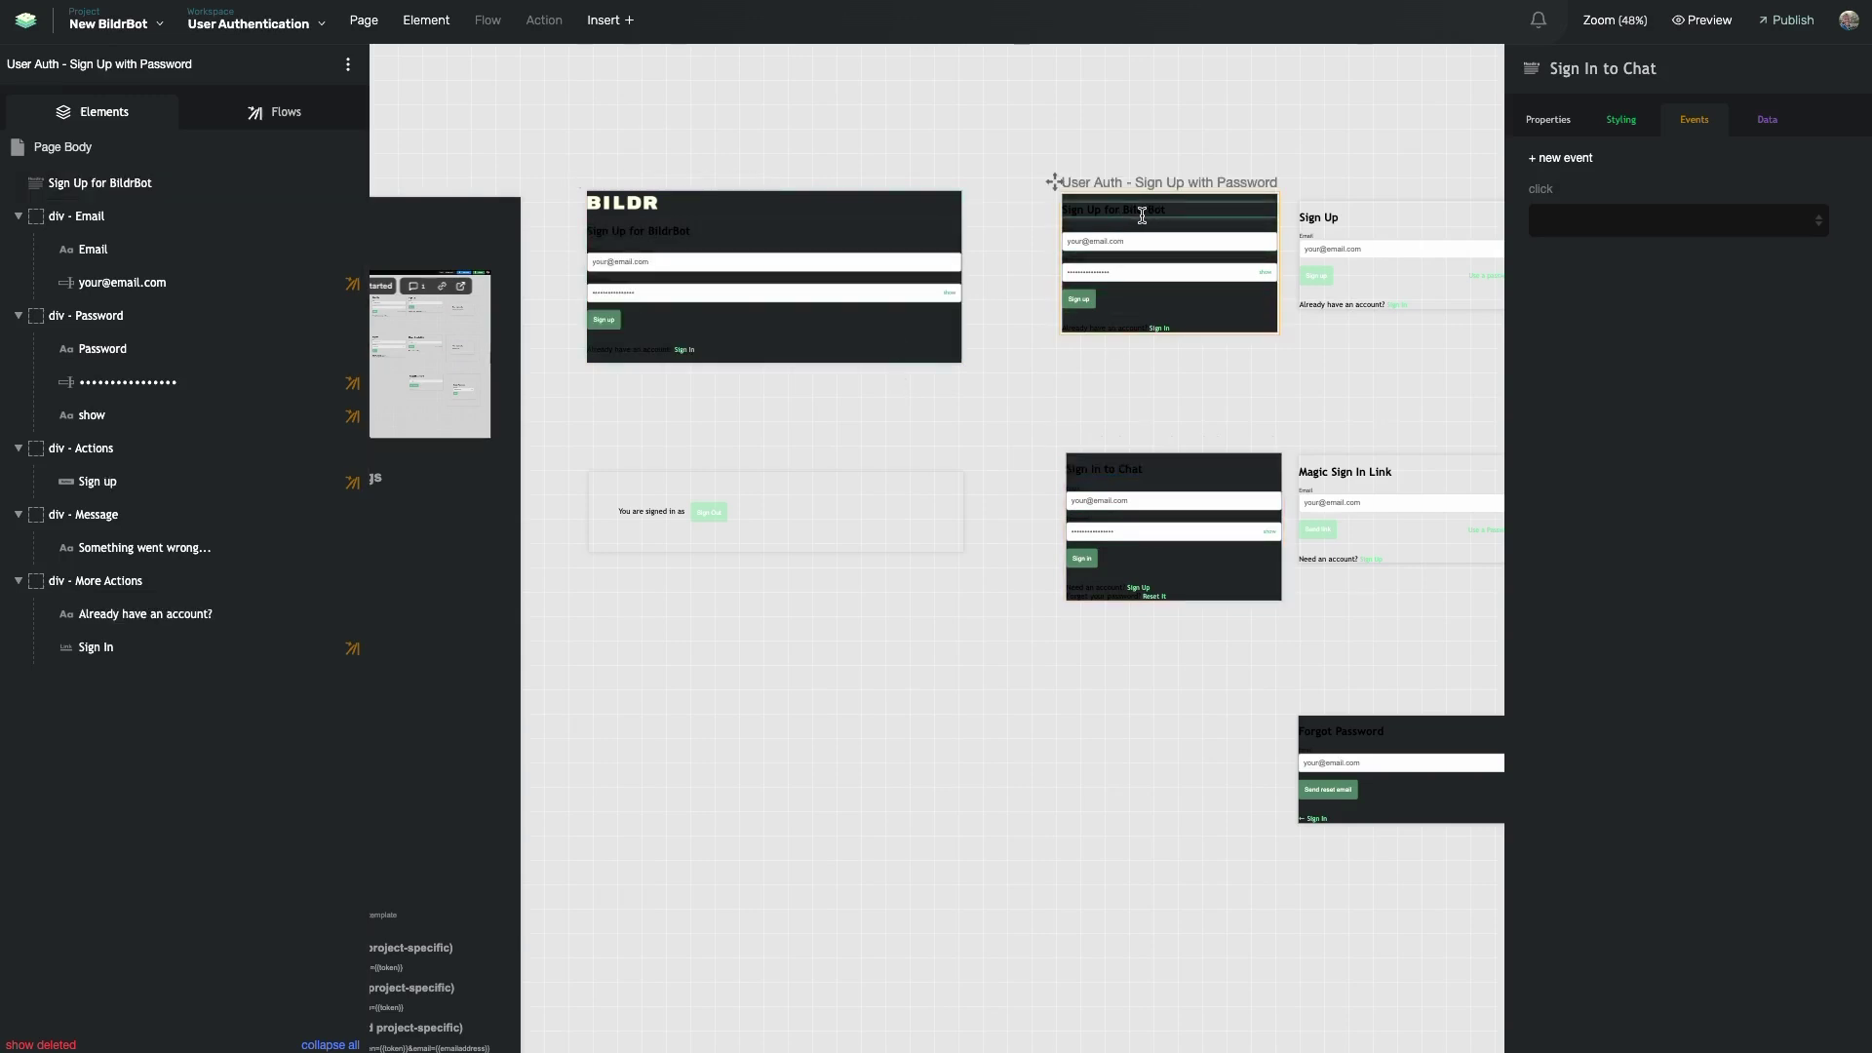
click(115, 483)
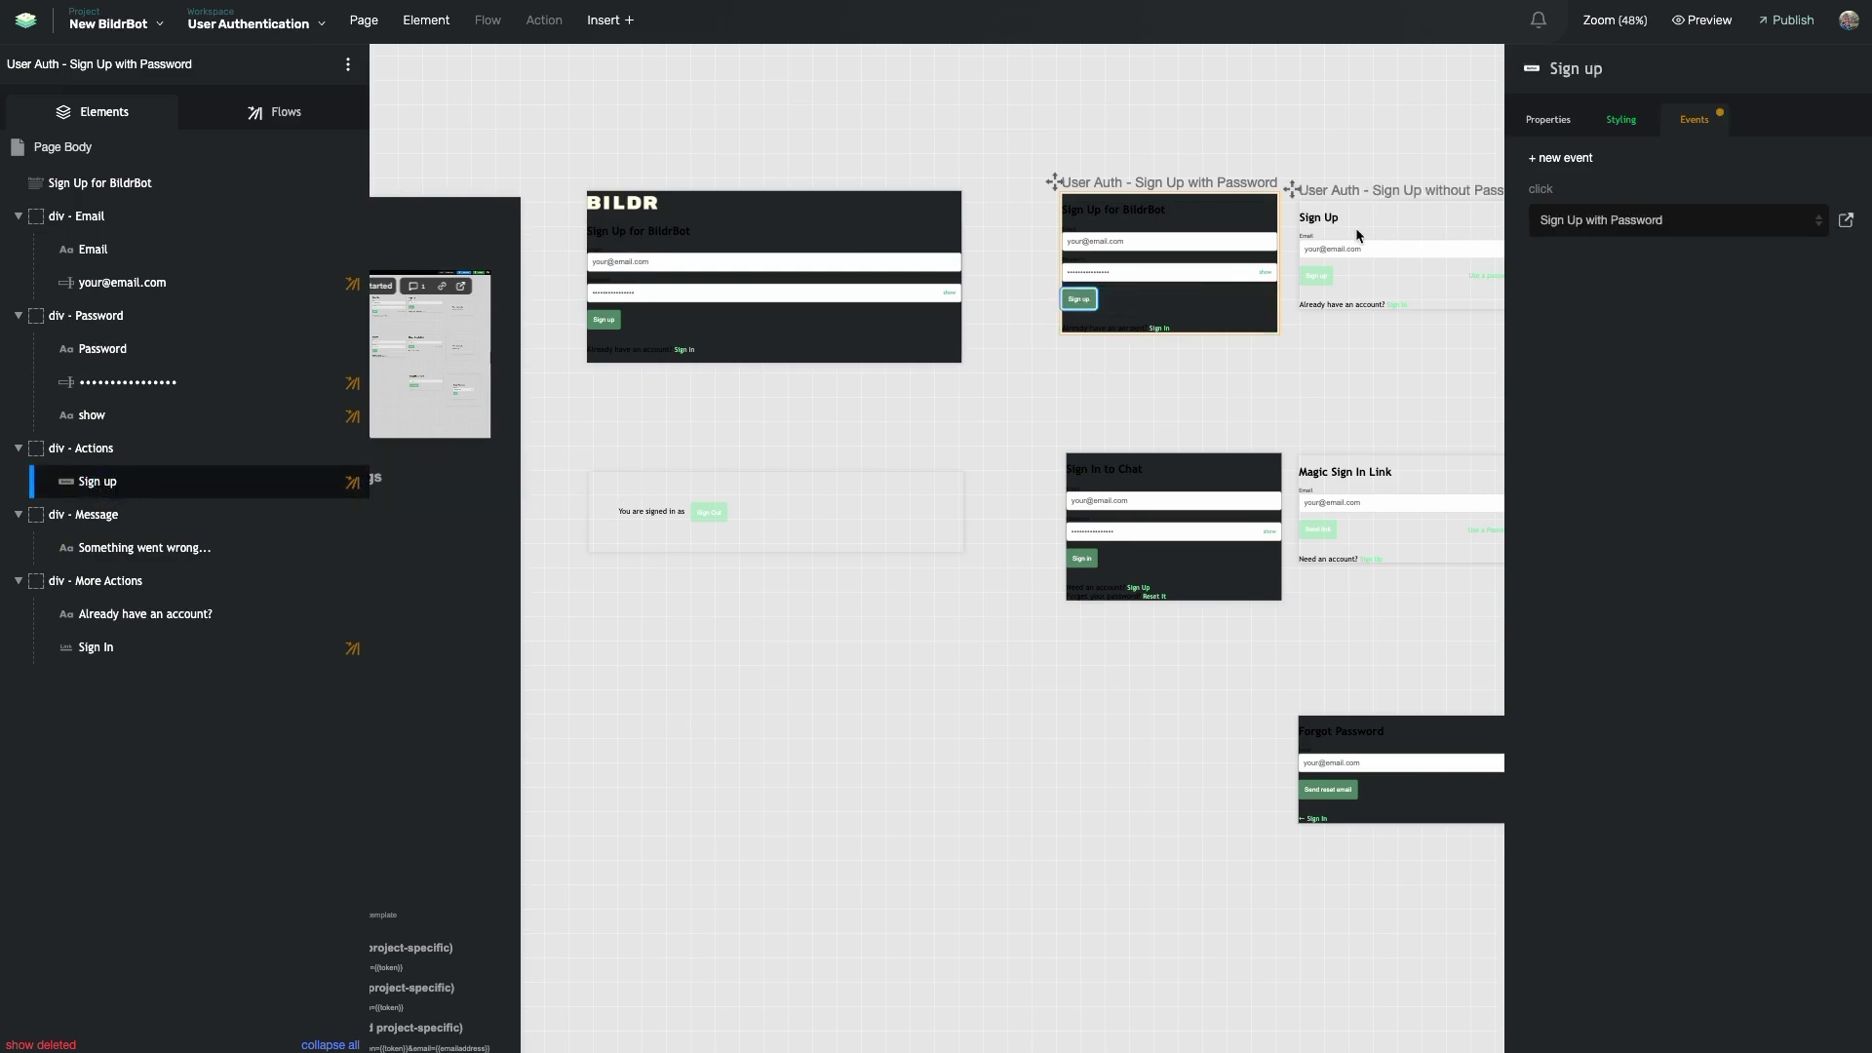
click(1846, 220)
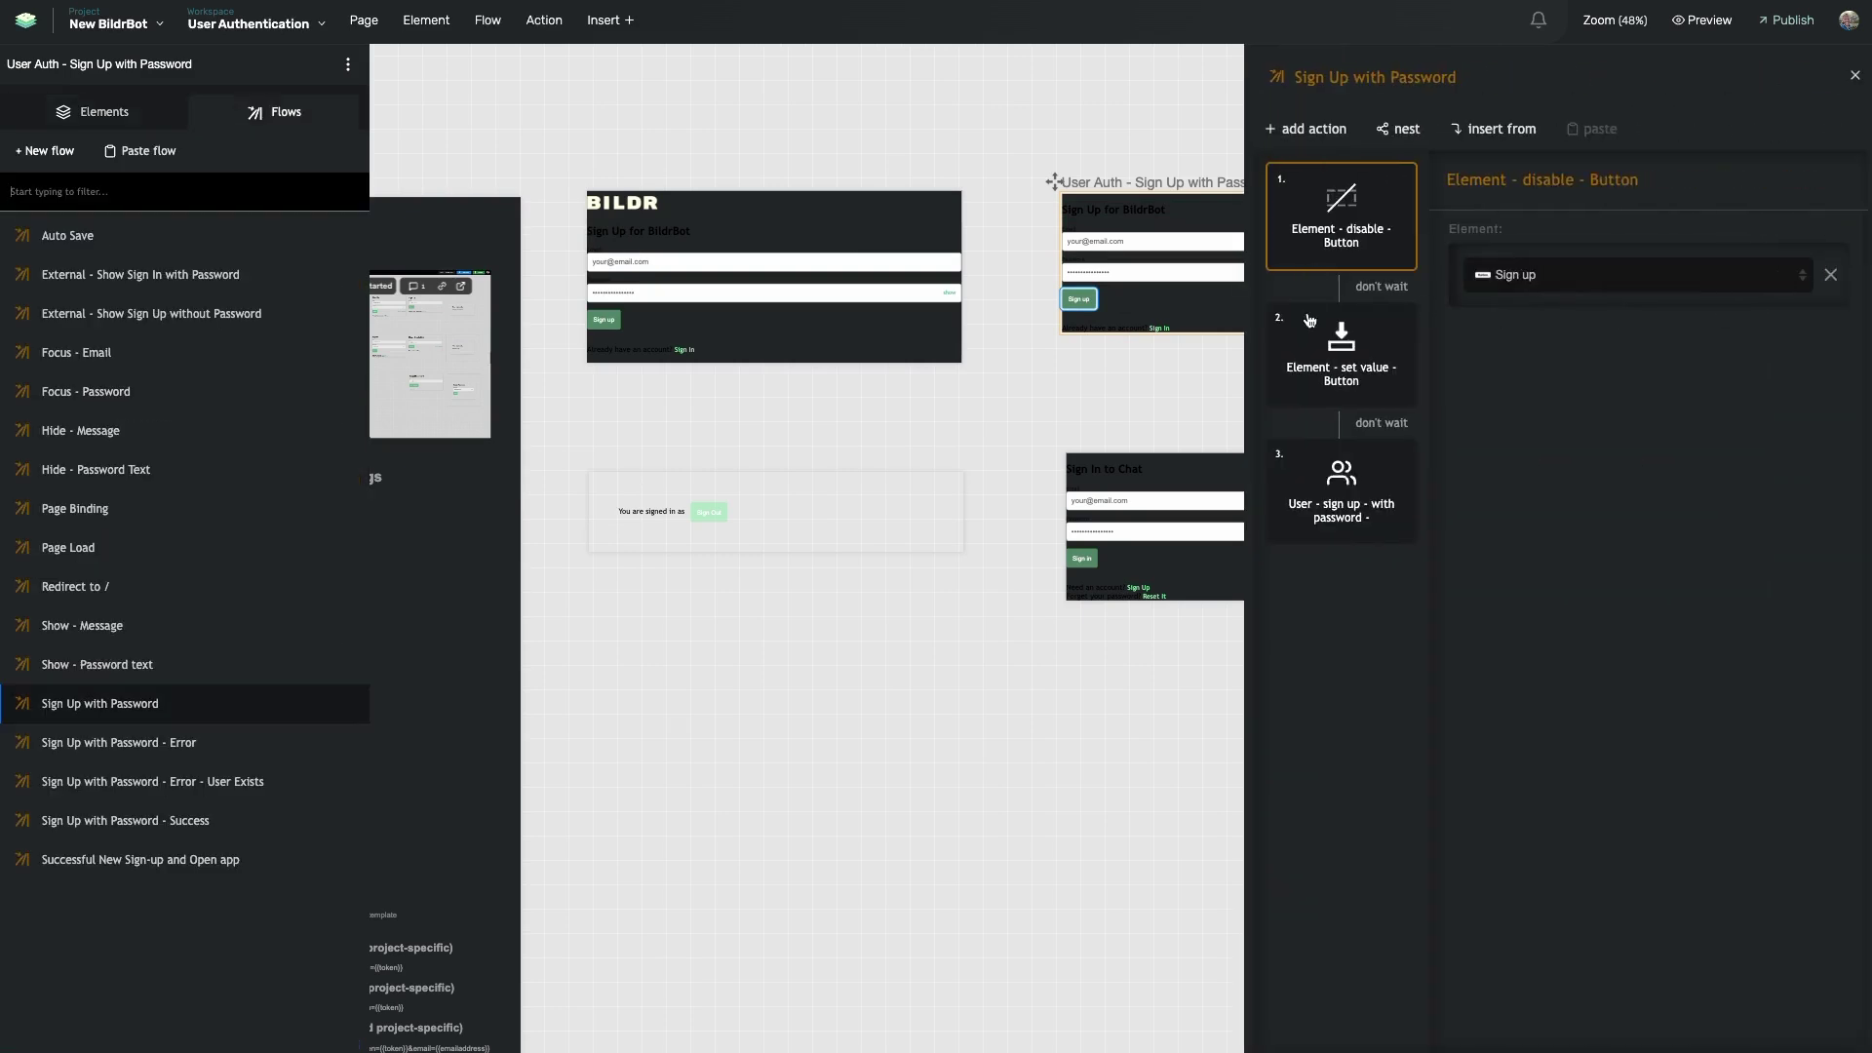
- Inspect the user sign-up action and open its Sign Up with Password - Success flow
click(1331, 502)
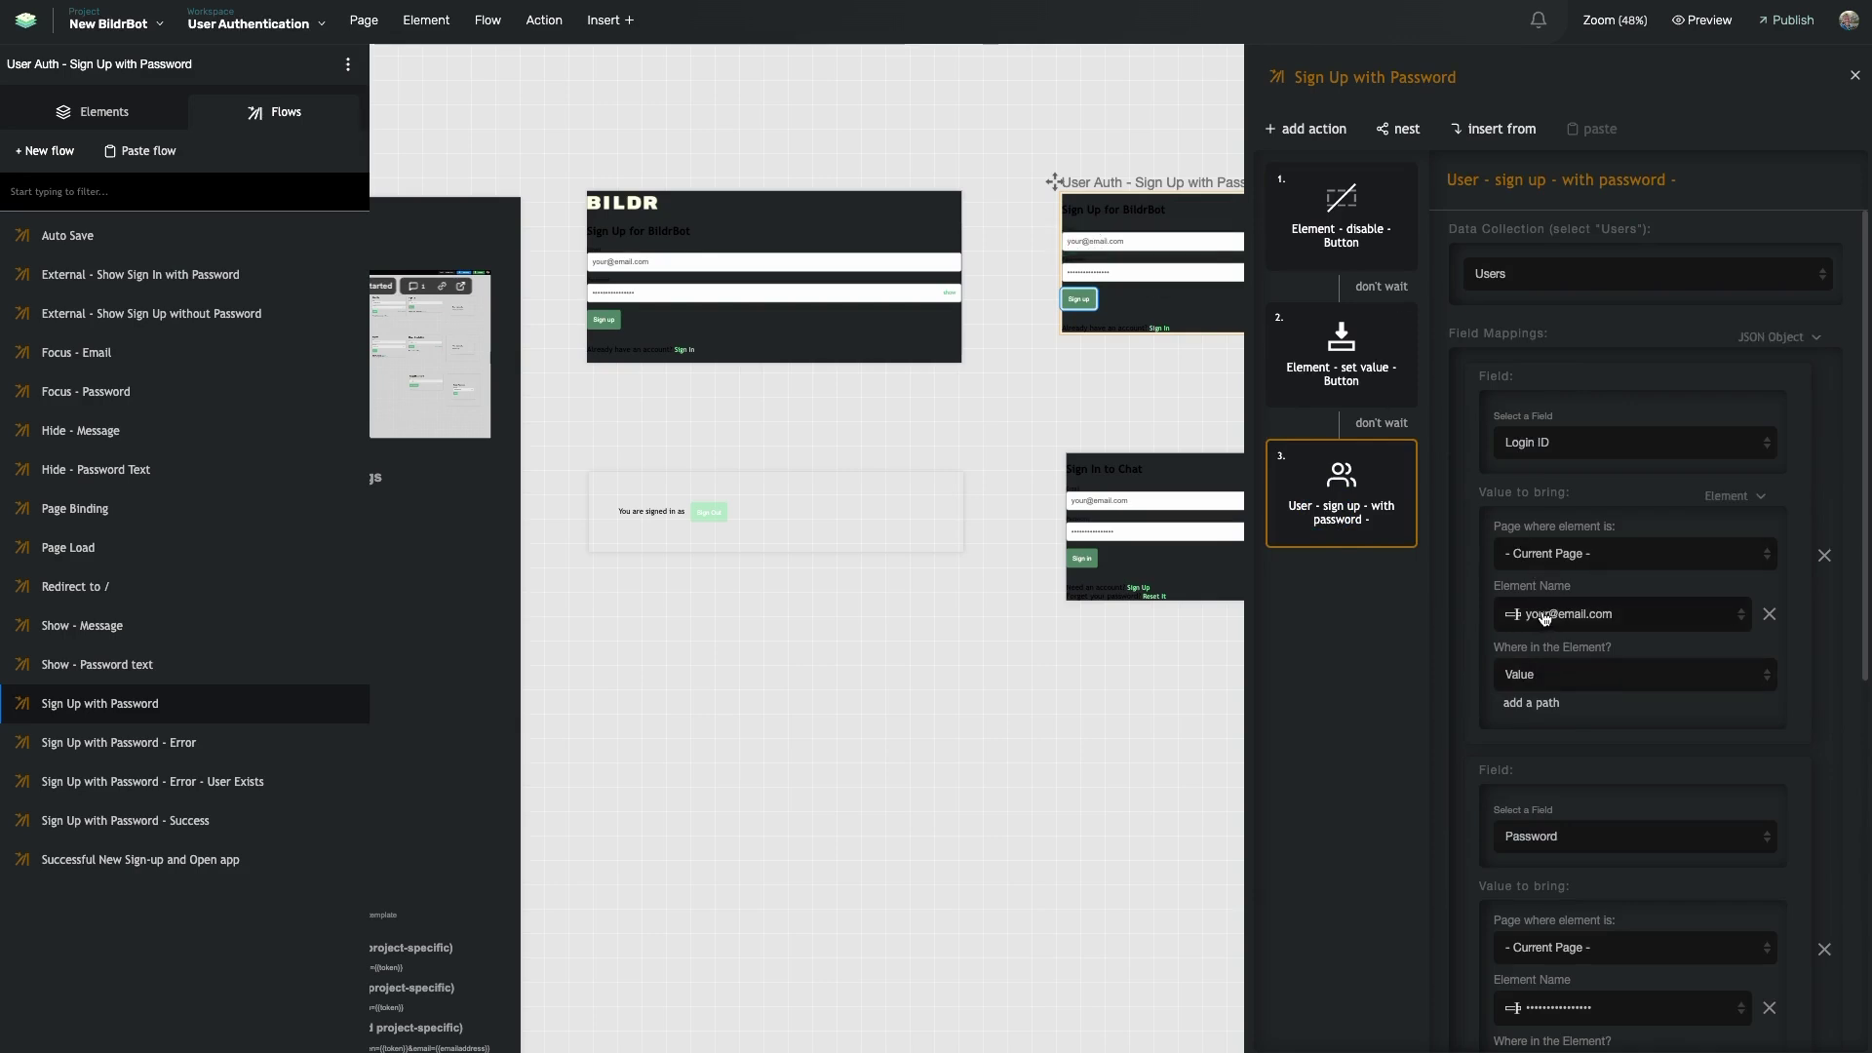
scroll(1543, 673, down, 3)
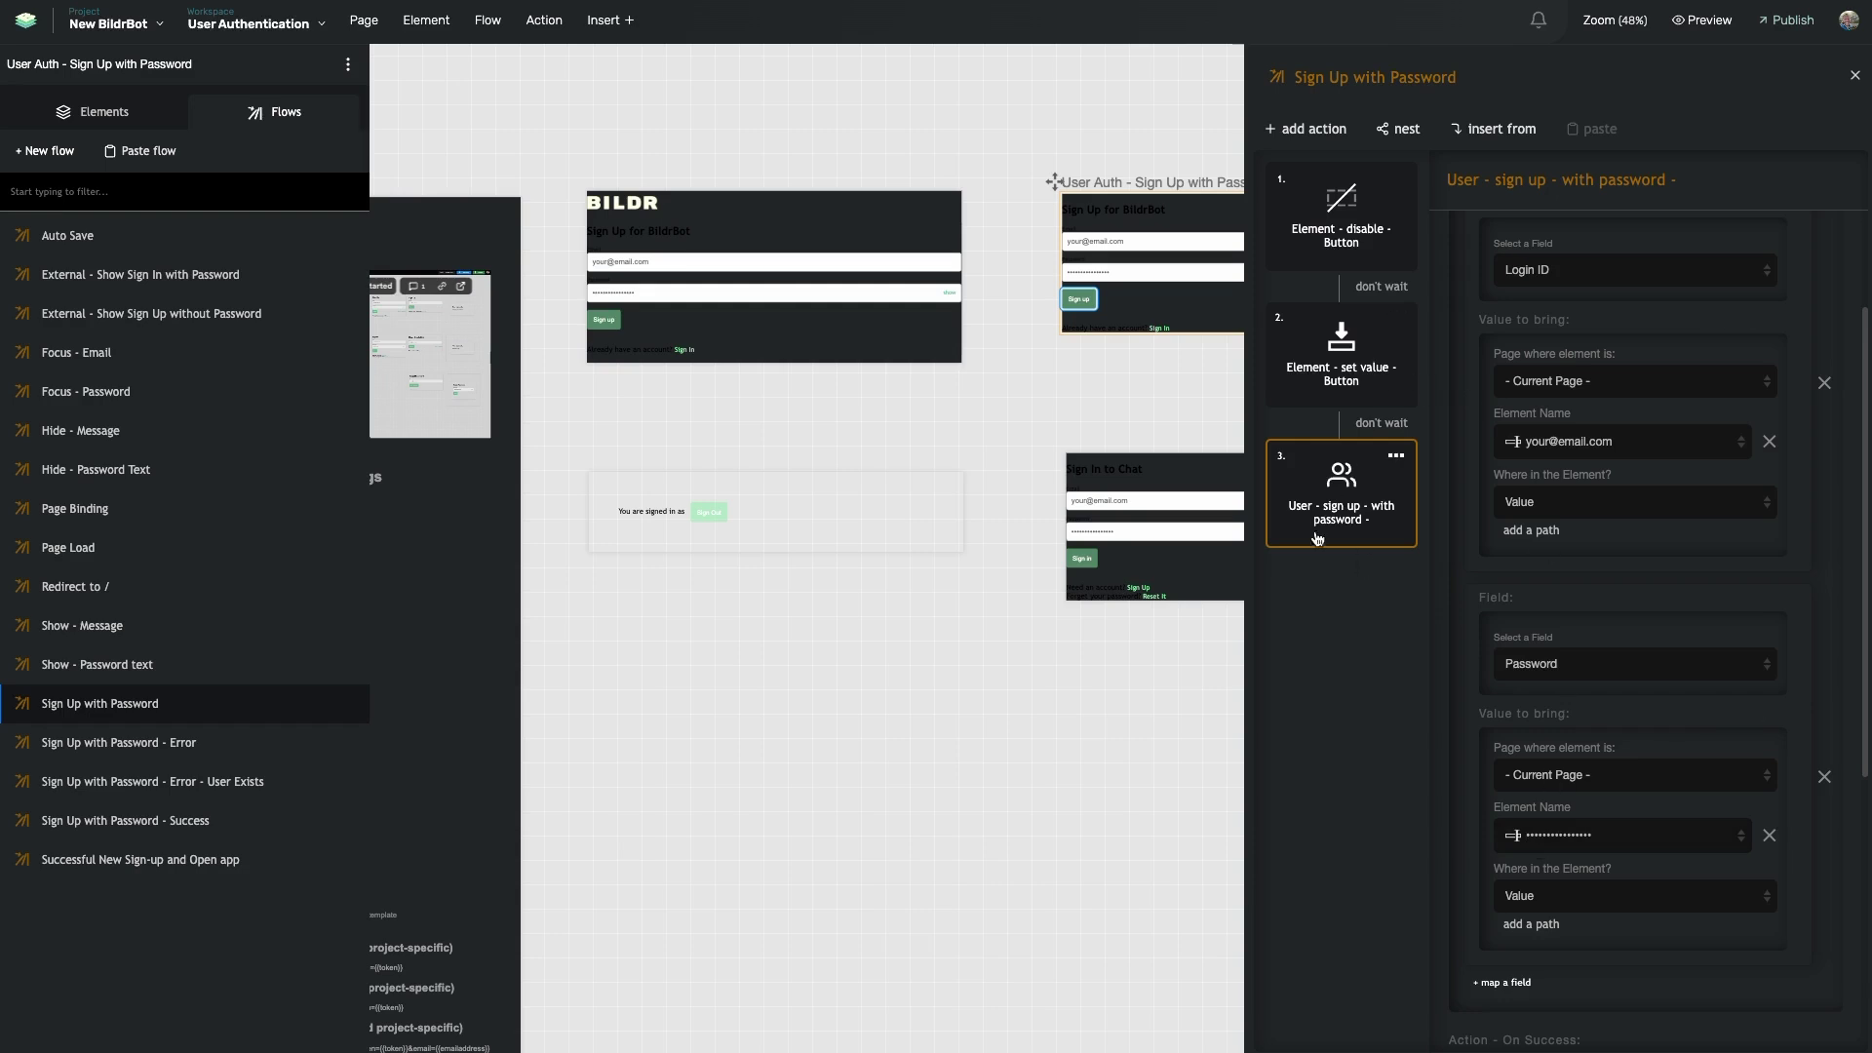
scroll(1535, 705, down, 8)
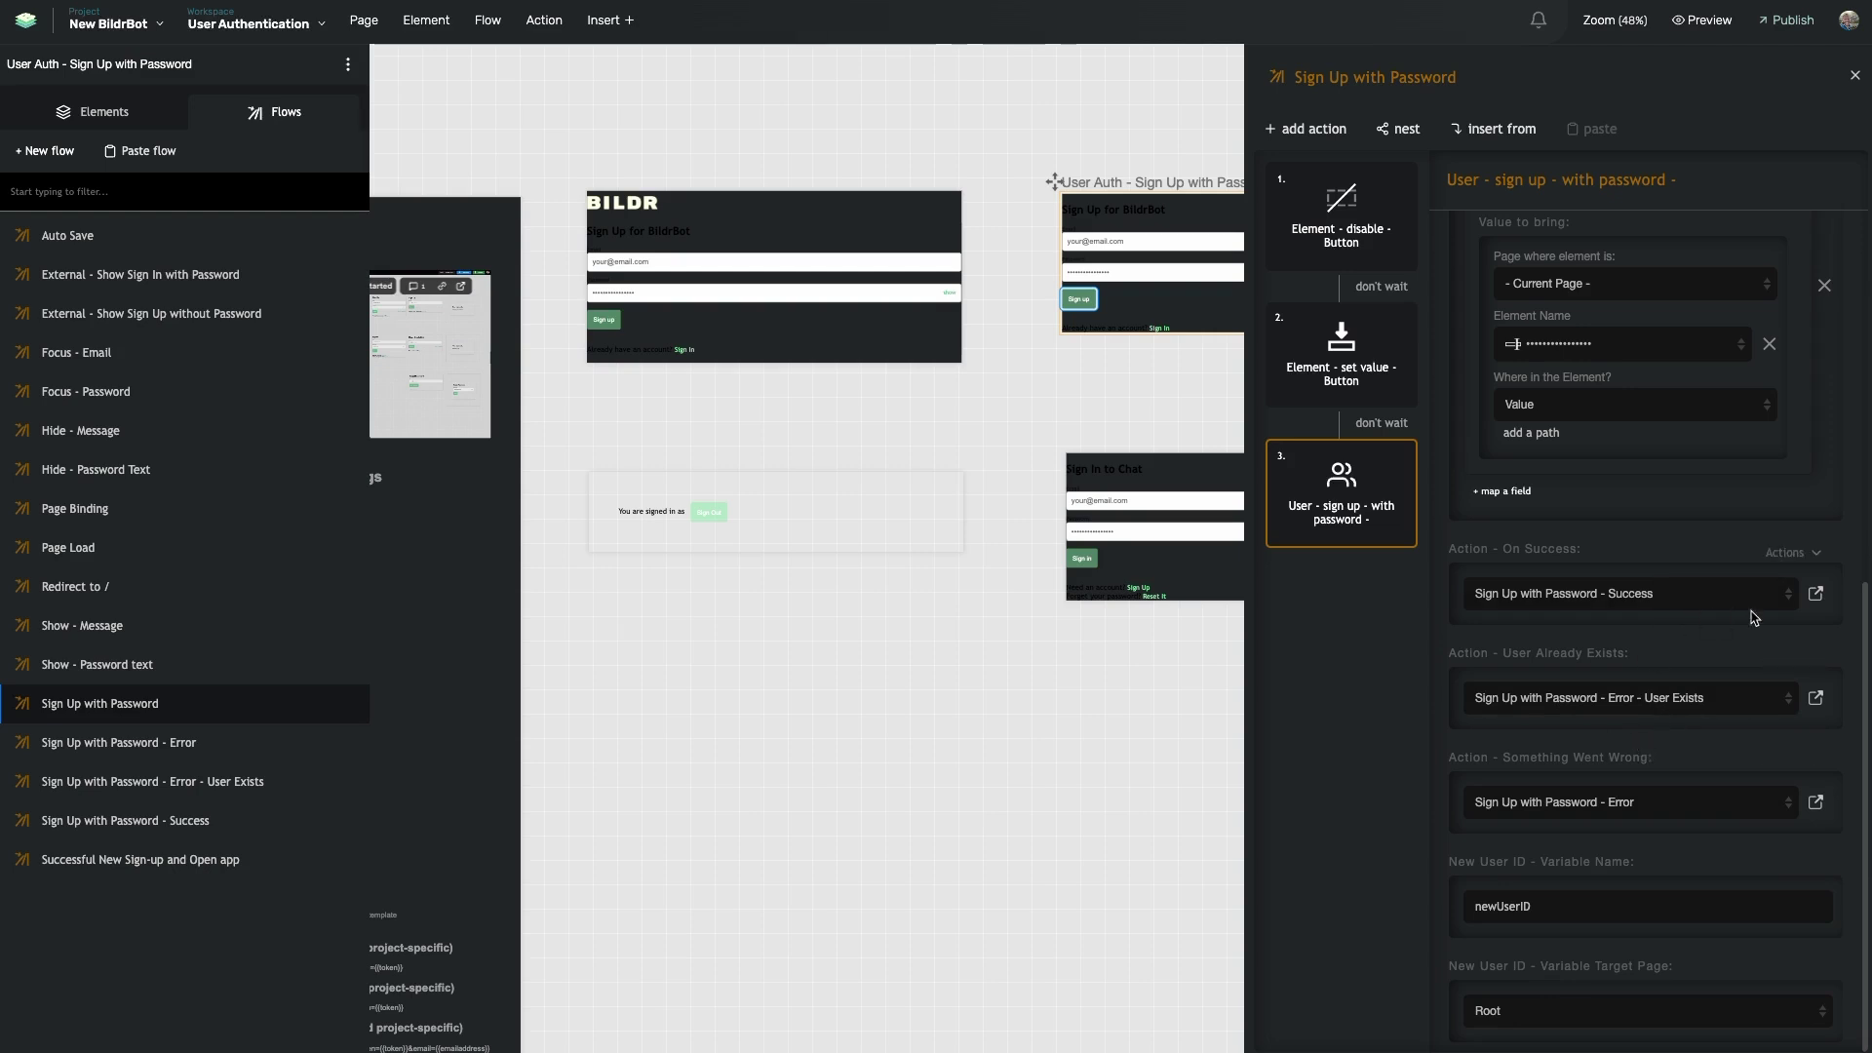
click(1815, 593)
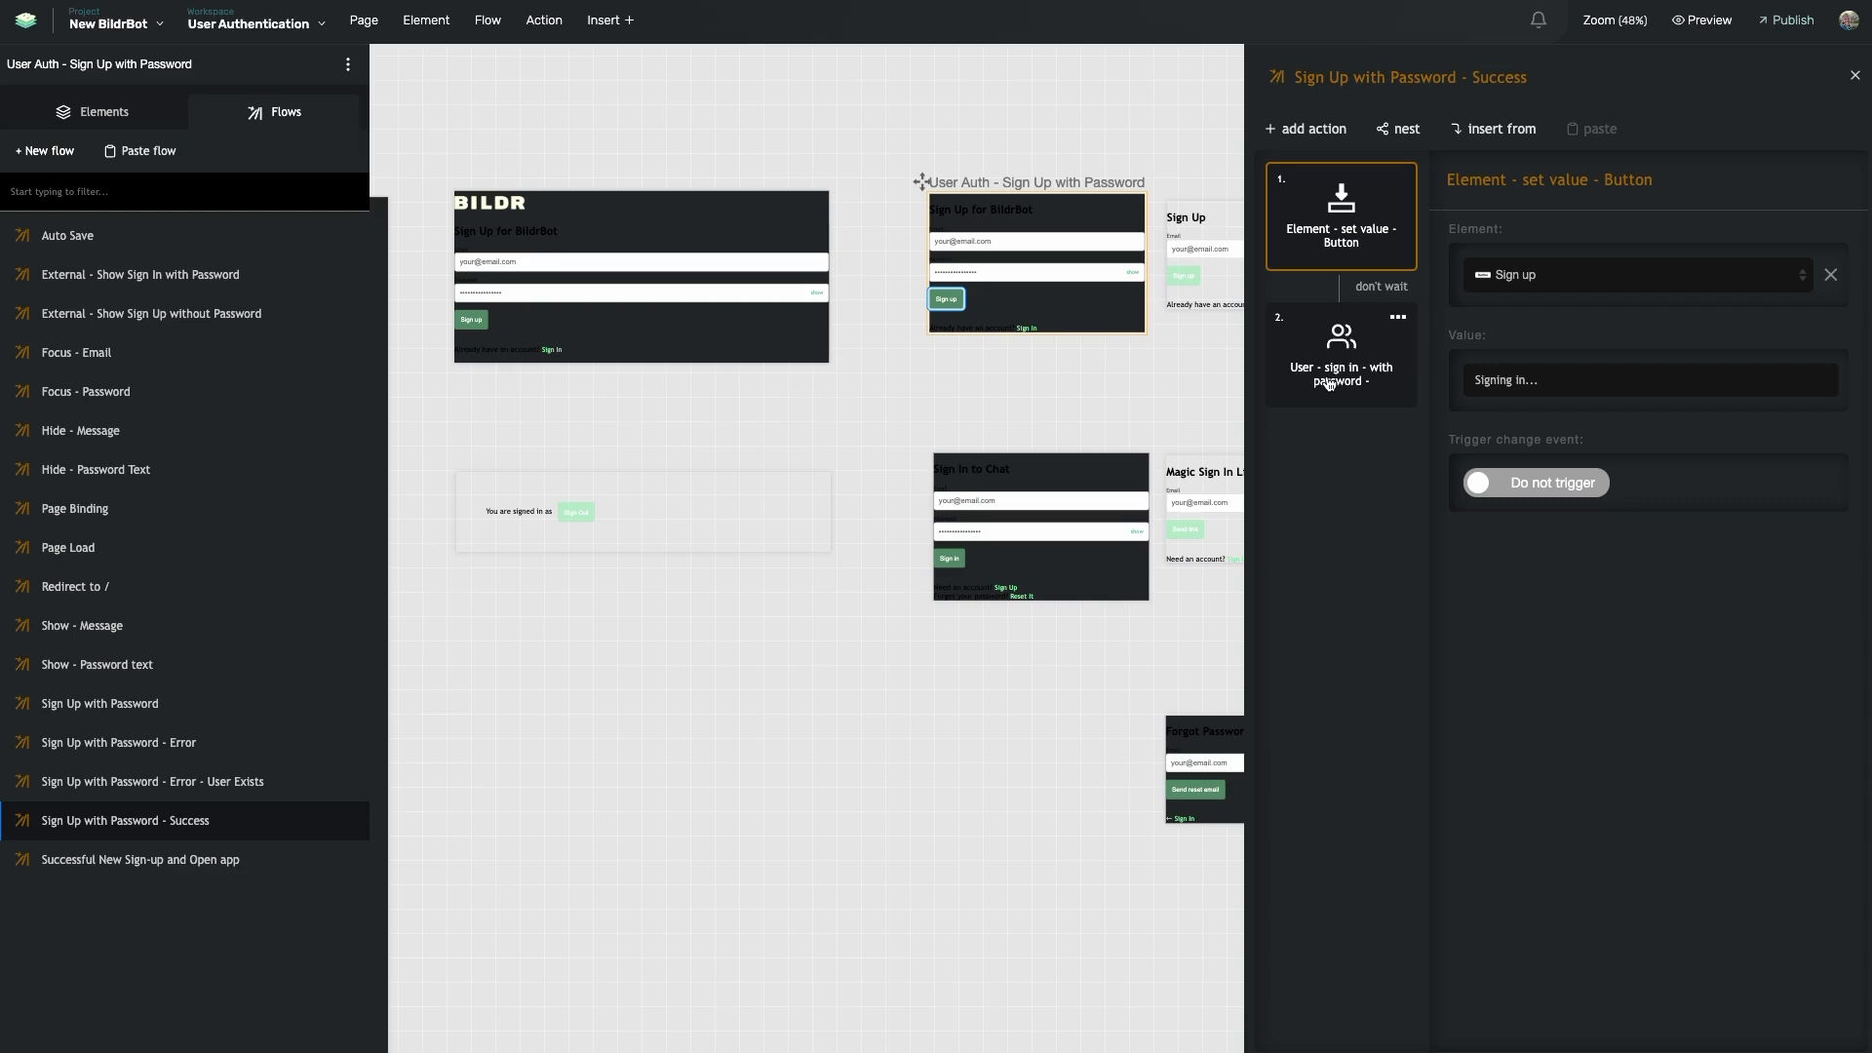
- Inspect the sign-in-with-password action and open its On Success flow, Successful New Sign-up and Open app
click(1331, 385)
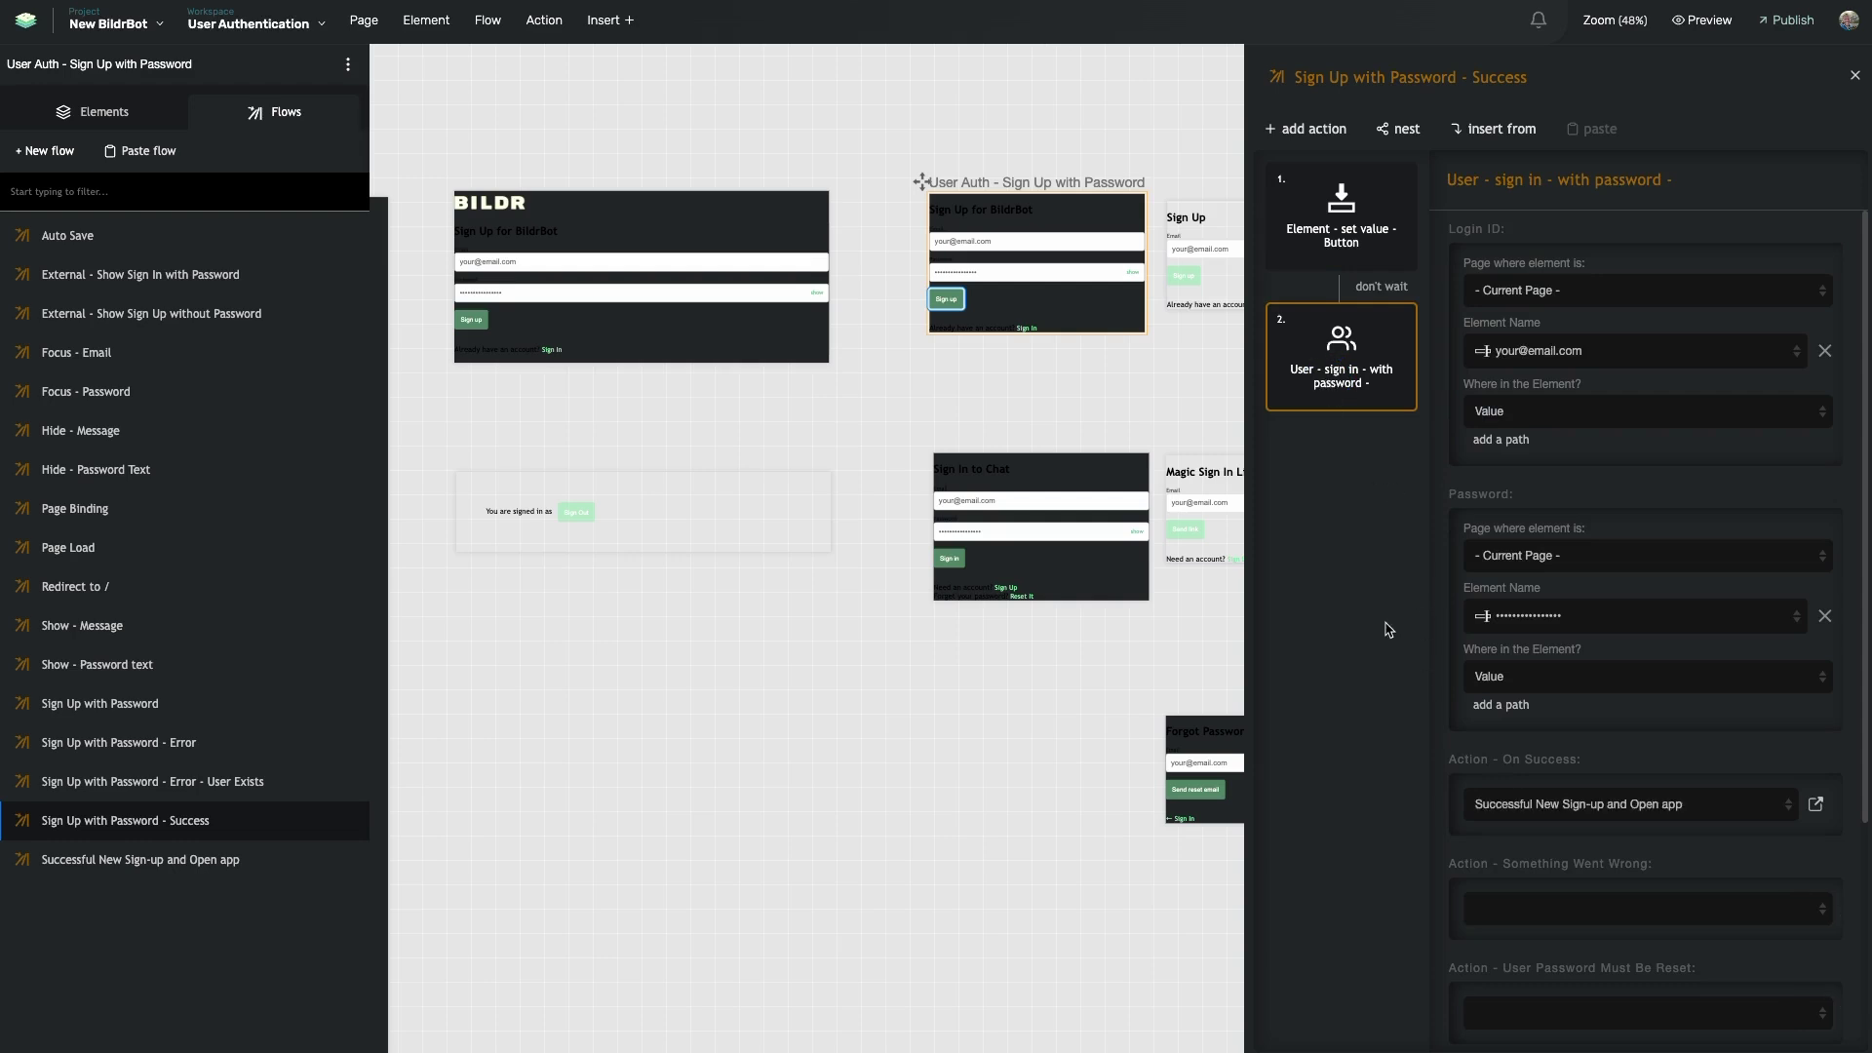
scroll(1463, 643, down, 1)
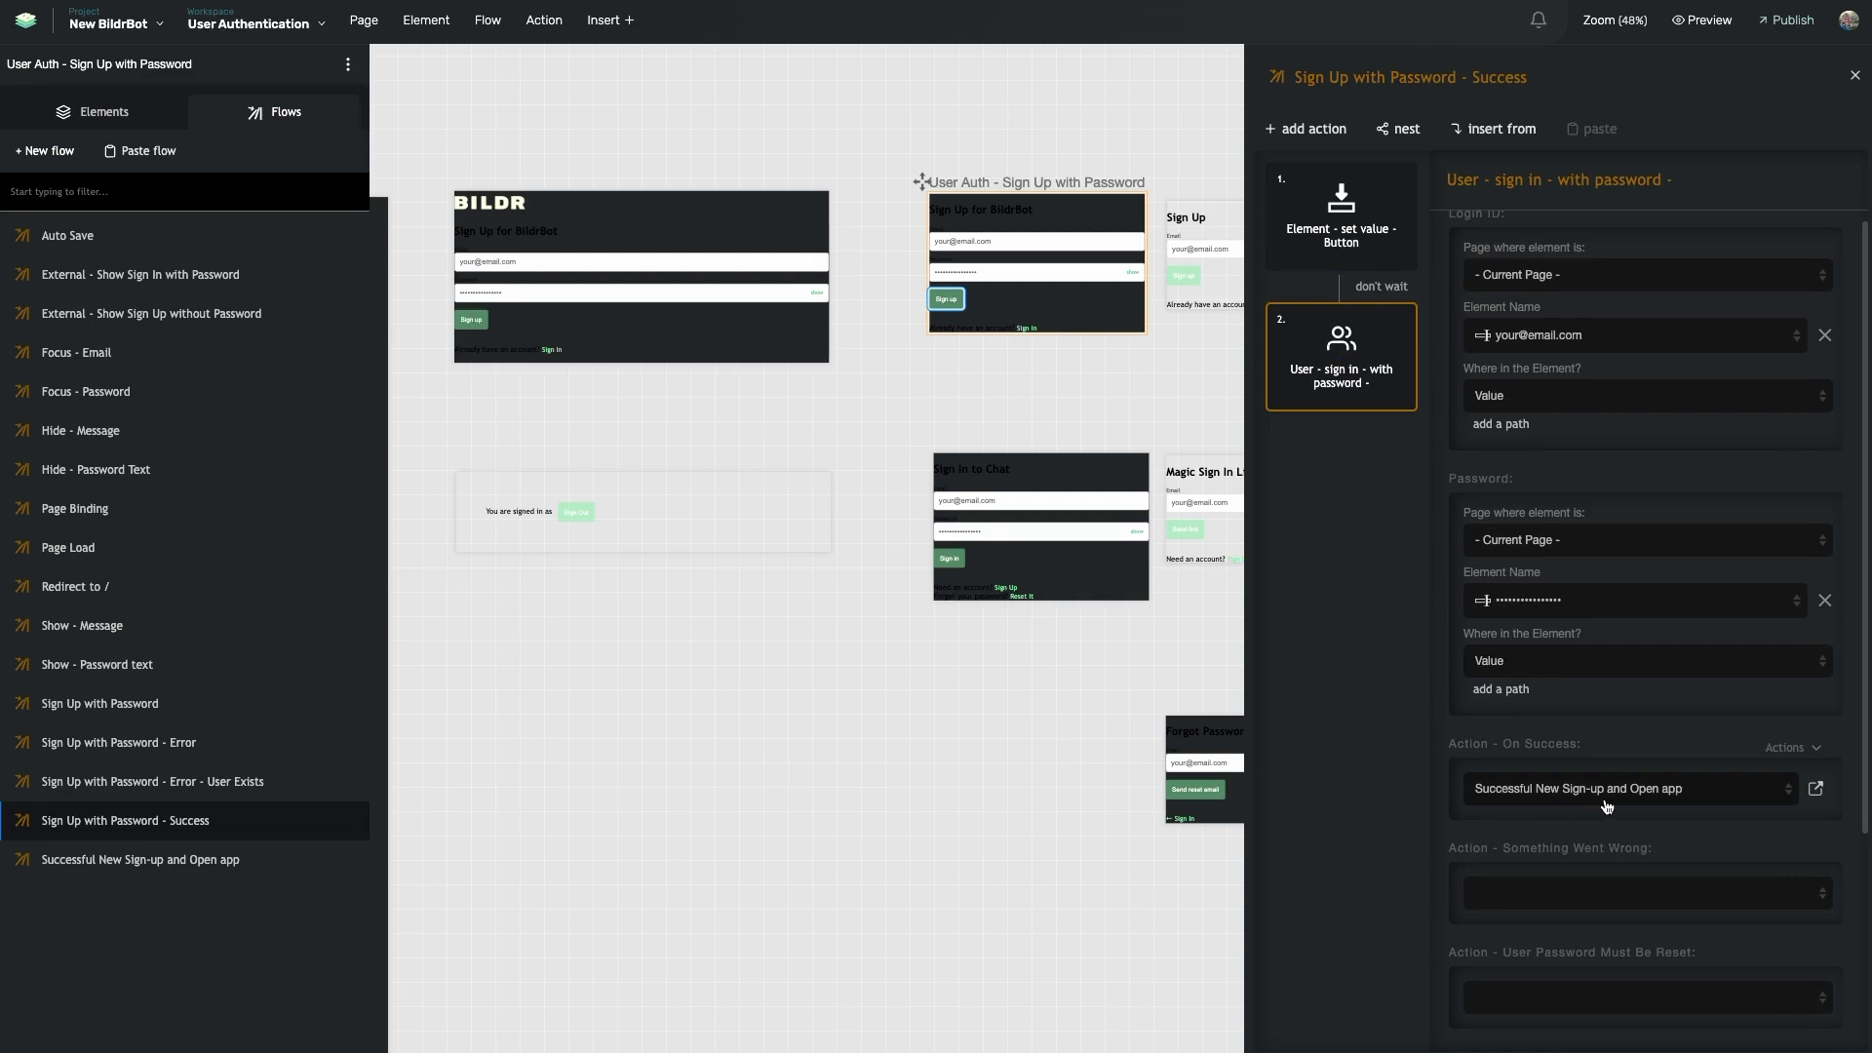
click(1815, 788)
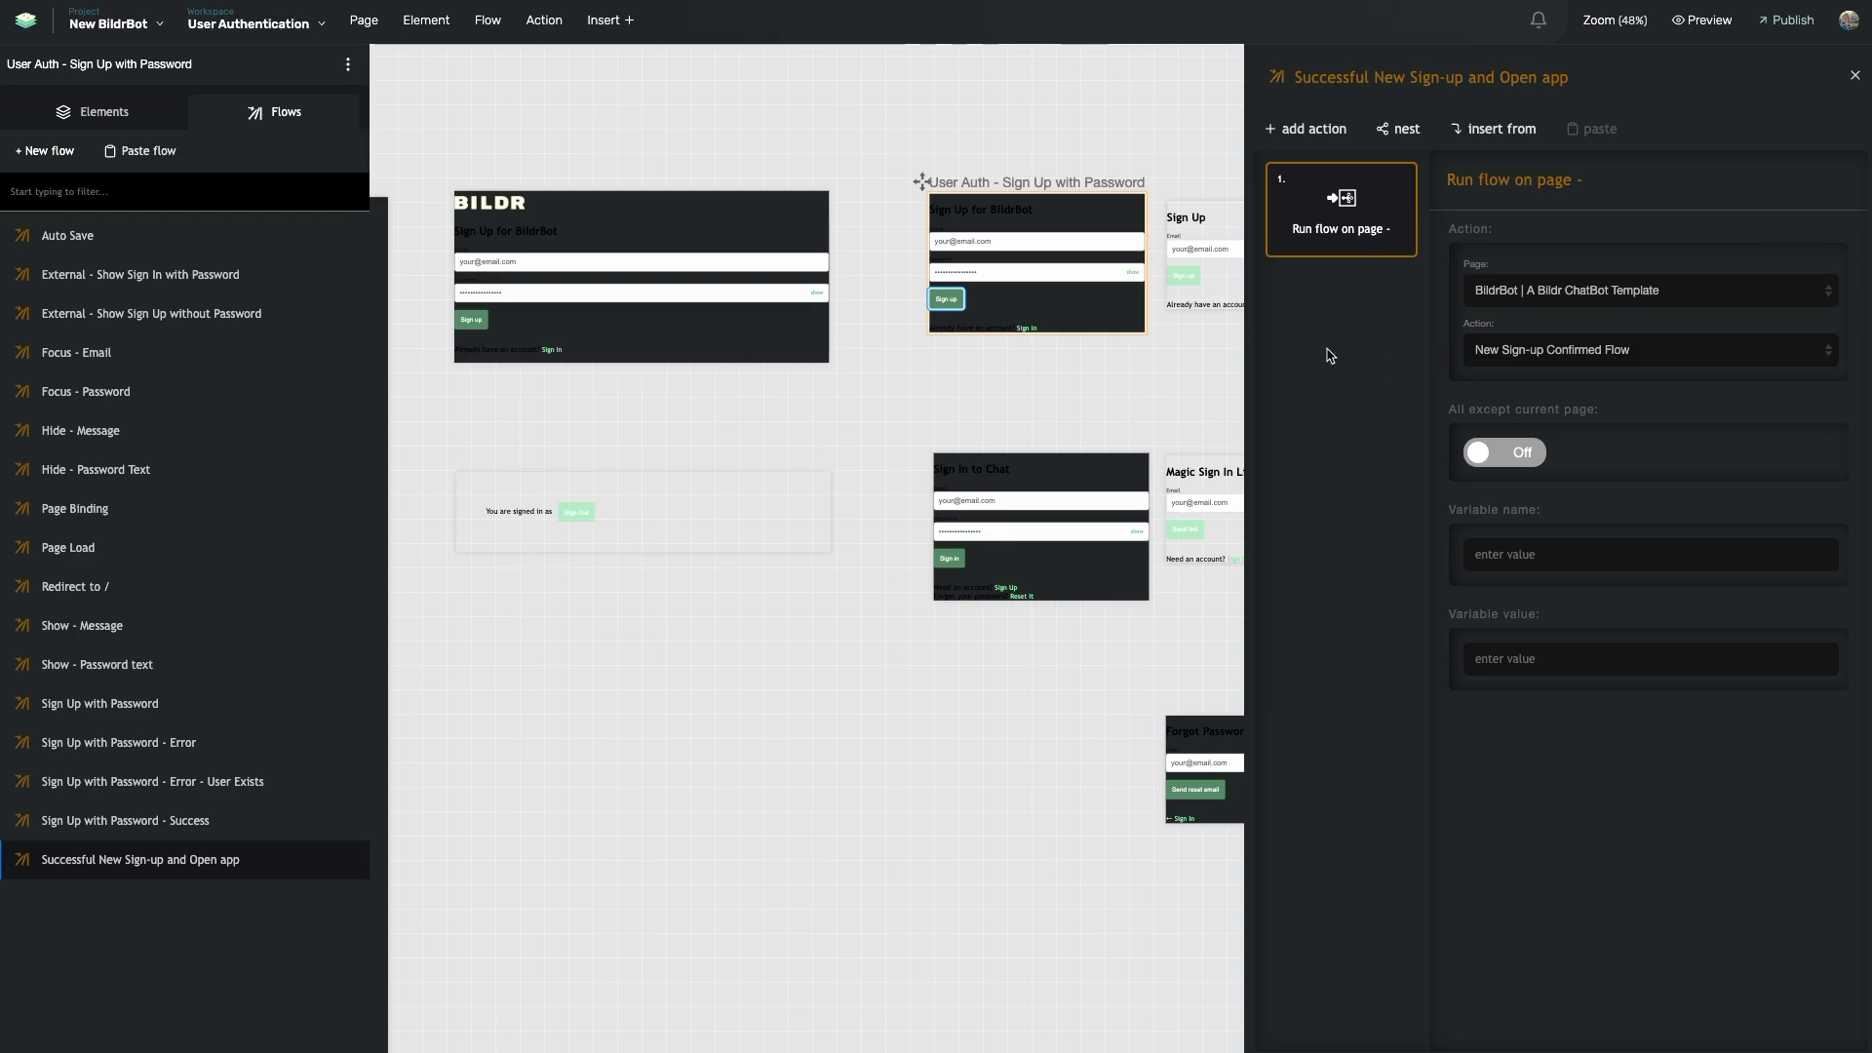
scroll(1079, 356, down, 2)
- Inspect the Sign In page's email input and open the Sign in button's Sign In with Password flow
click(945, 371)
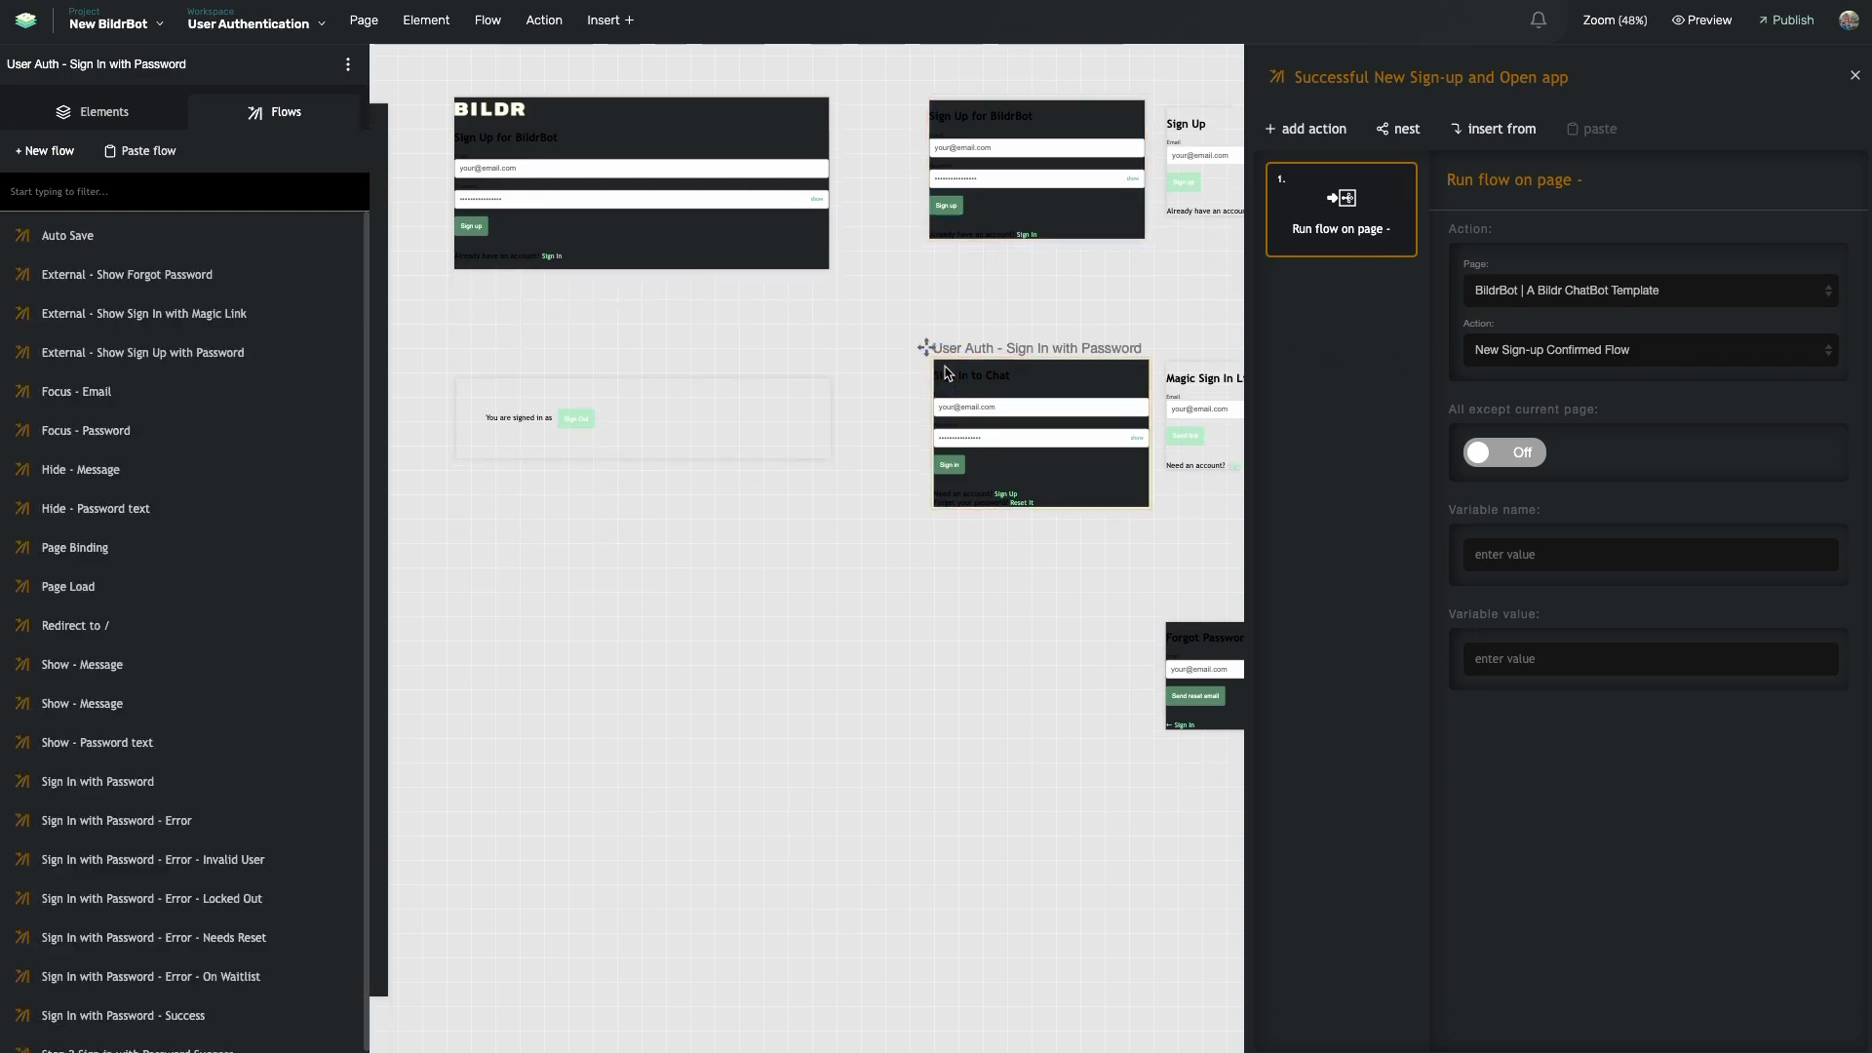
click(1053, 406)
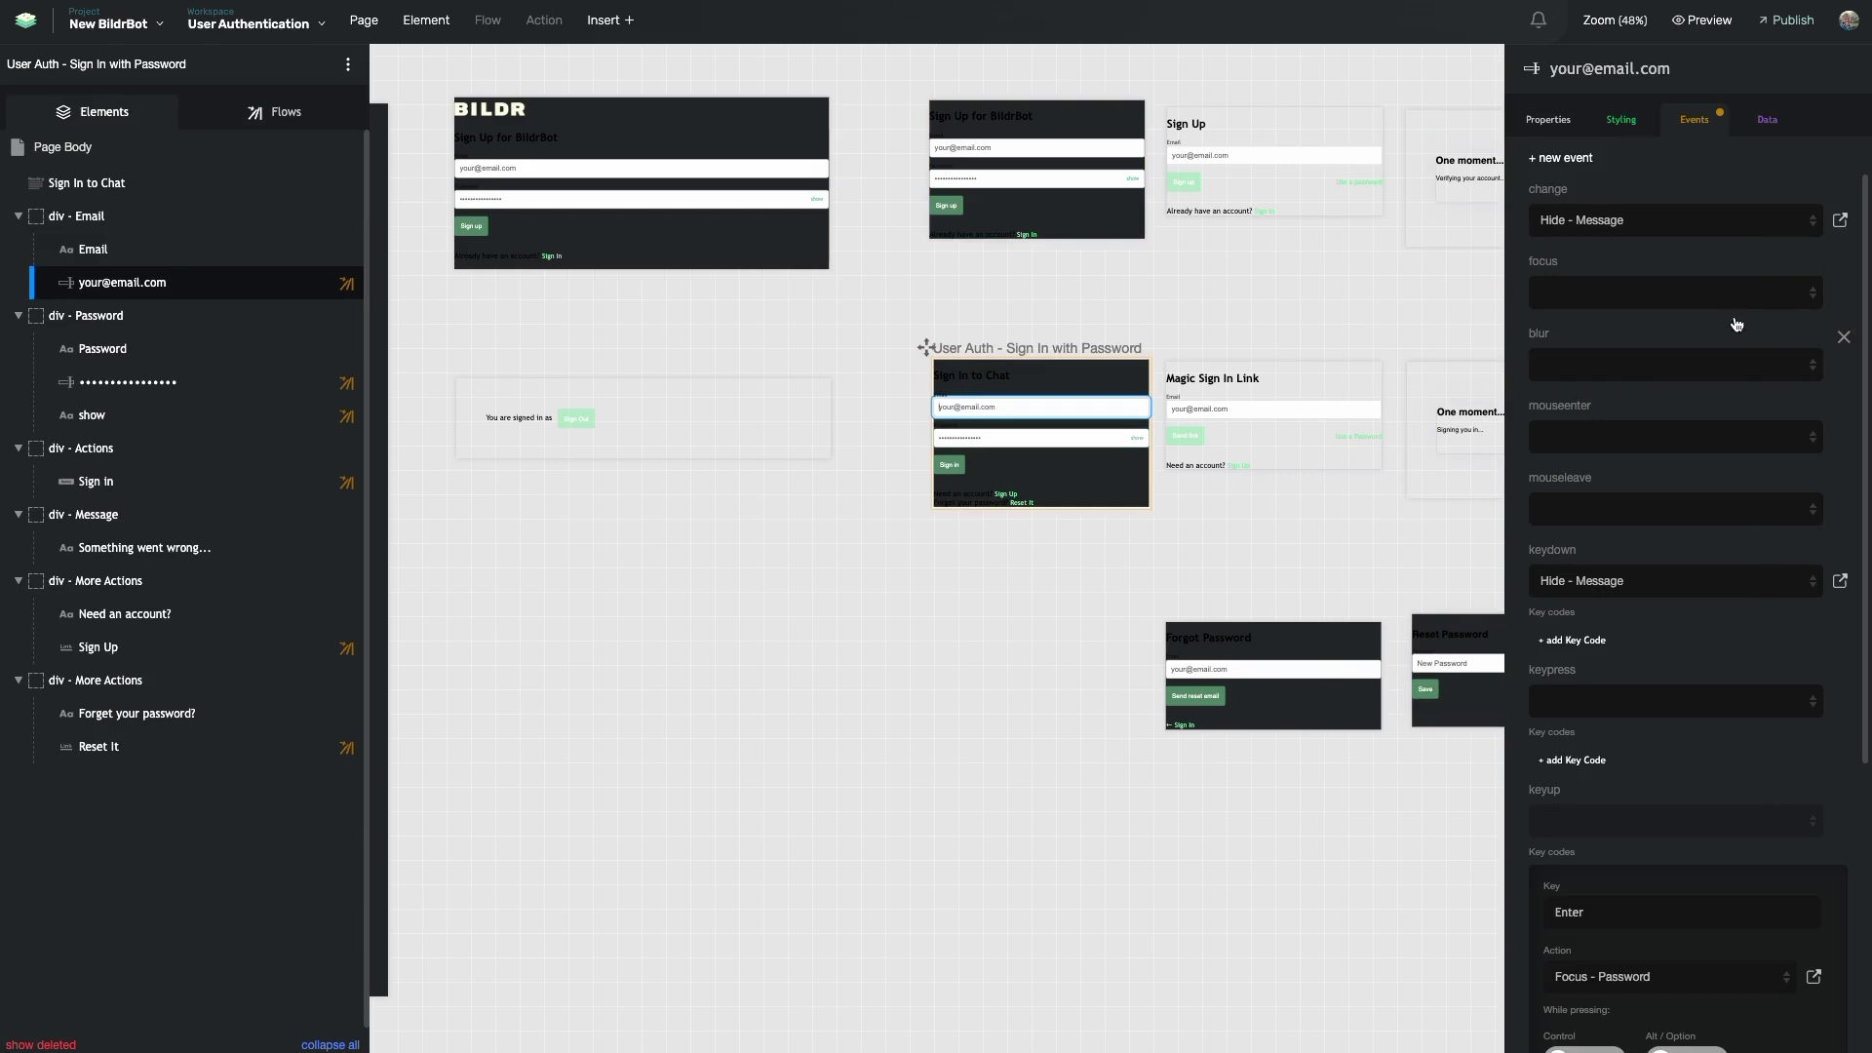
click(955, 470)
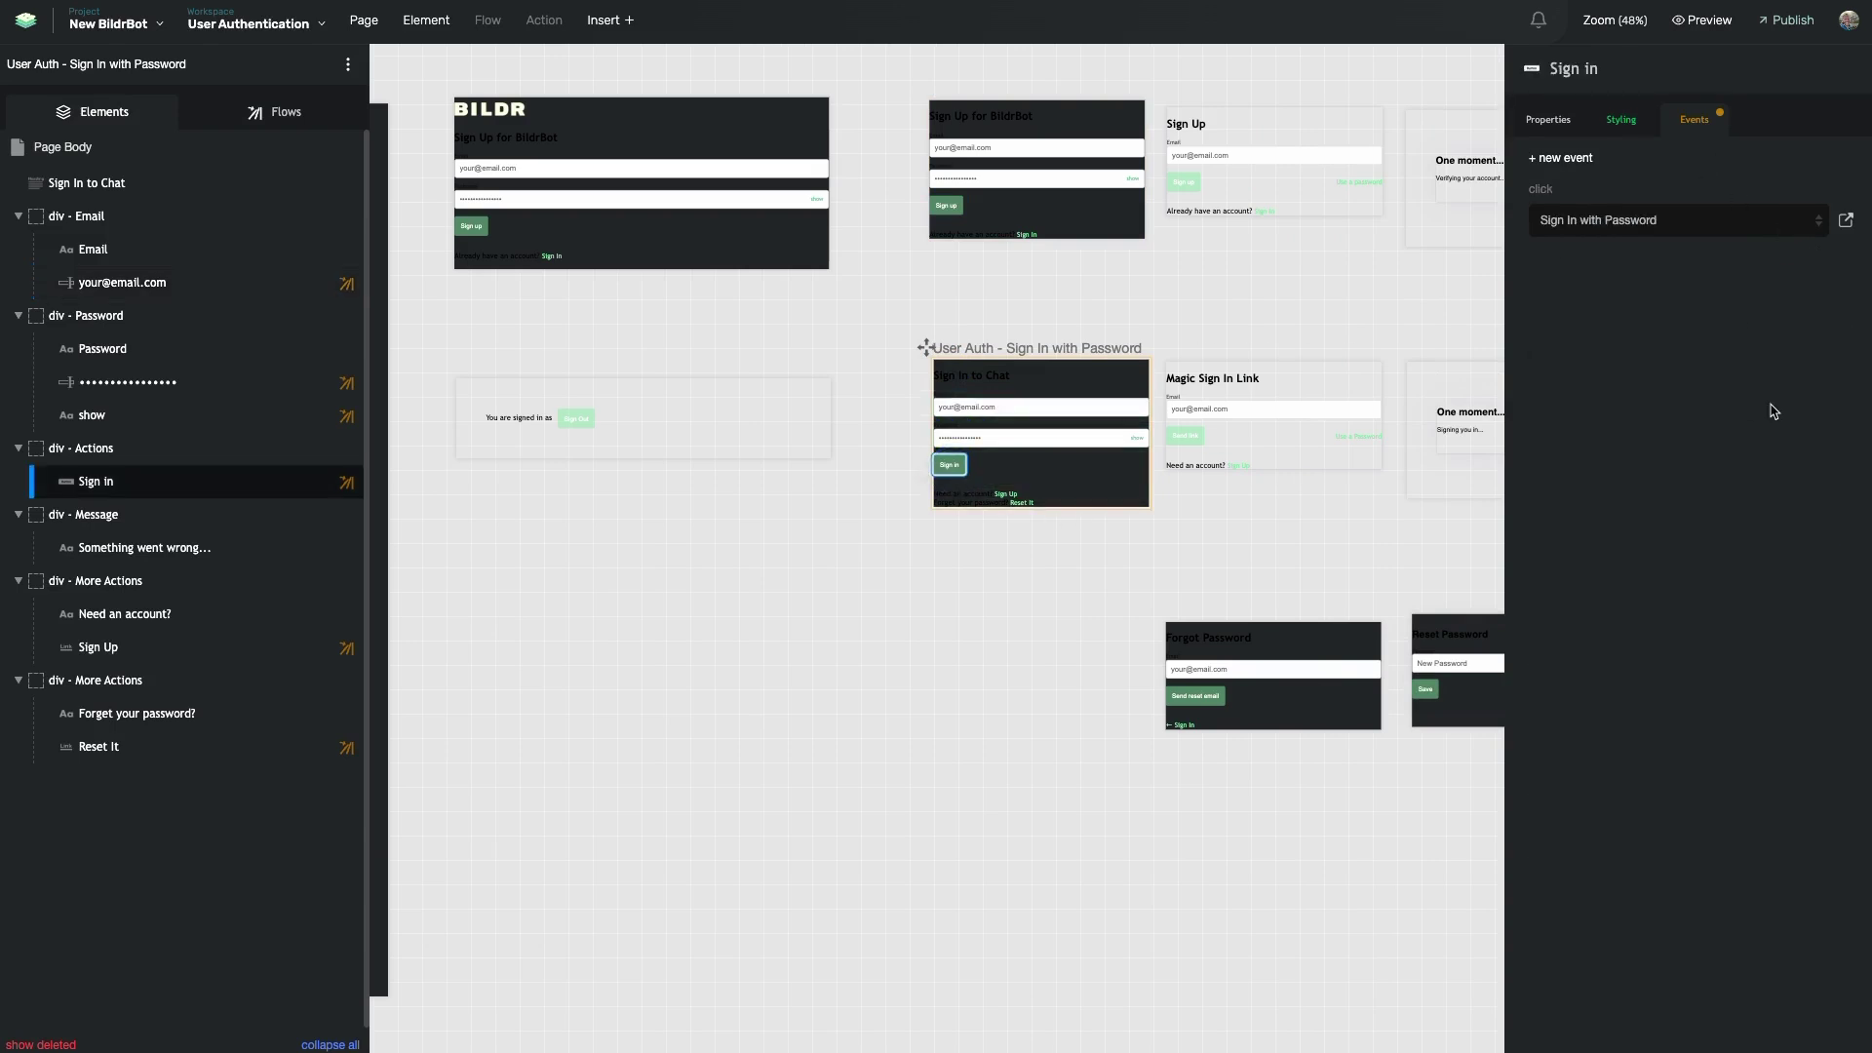
click(1839, 220)
- Inspect the sign-in HTTP action and open its Step 2 Sign in with Password Success flow
click(1324, 515)
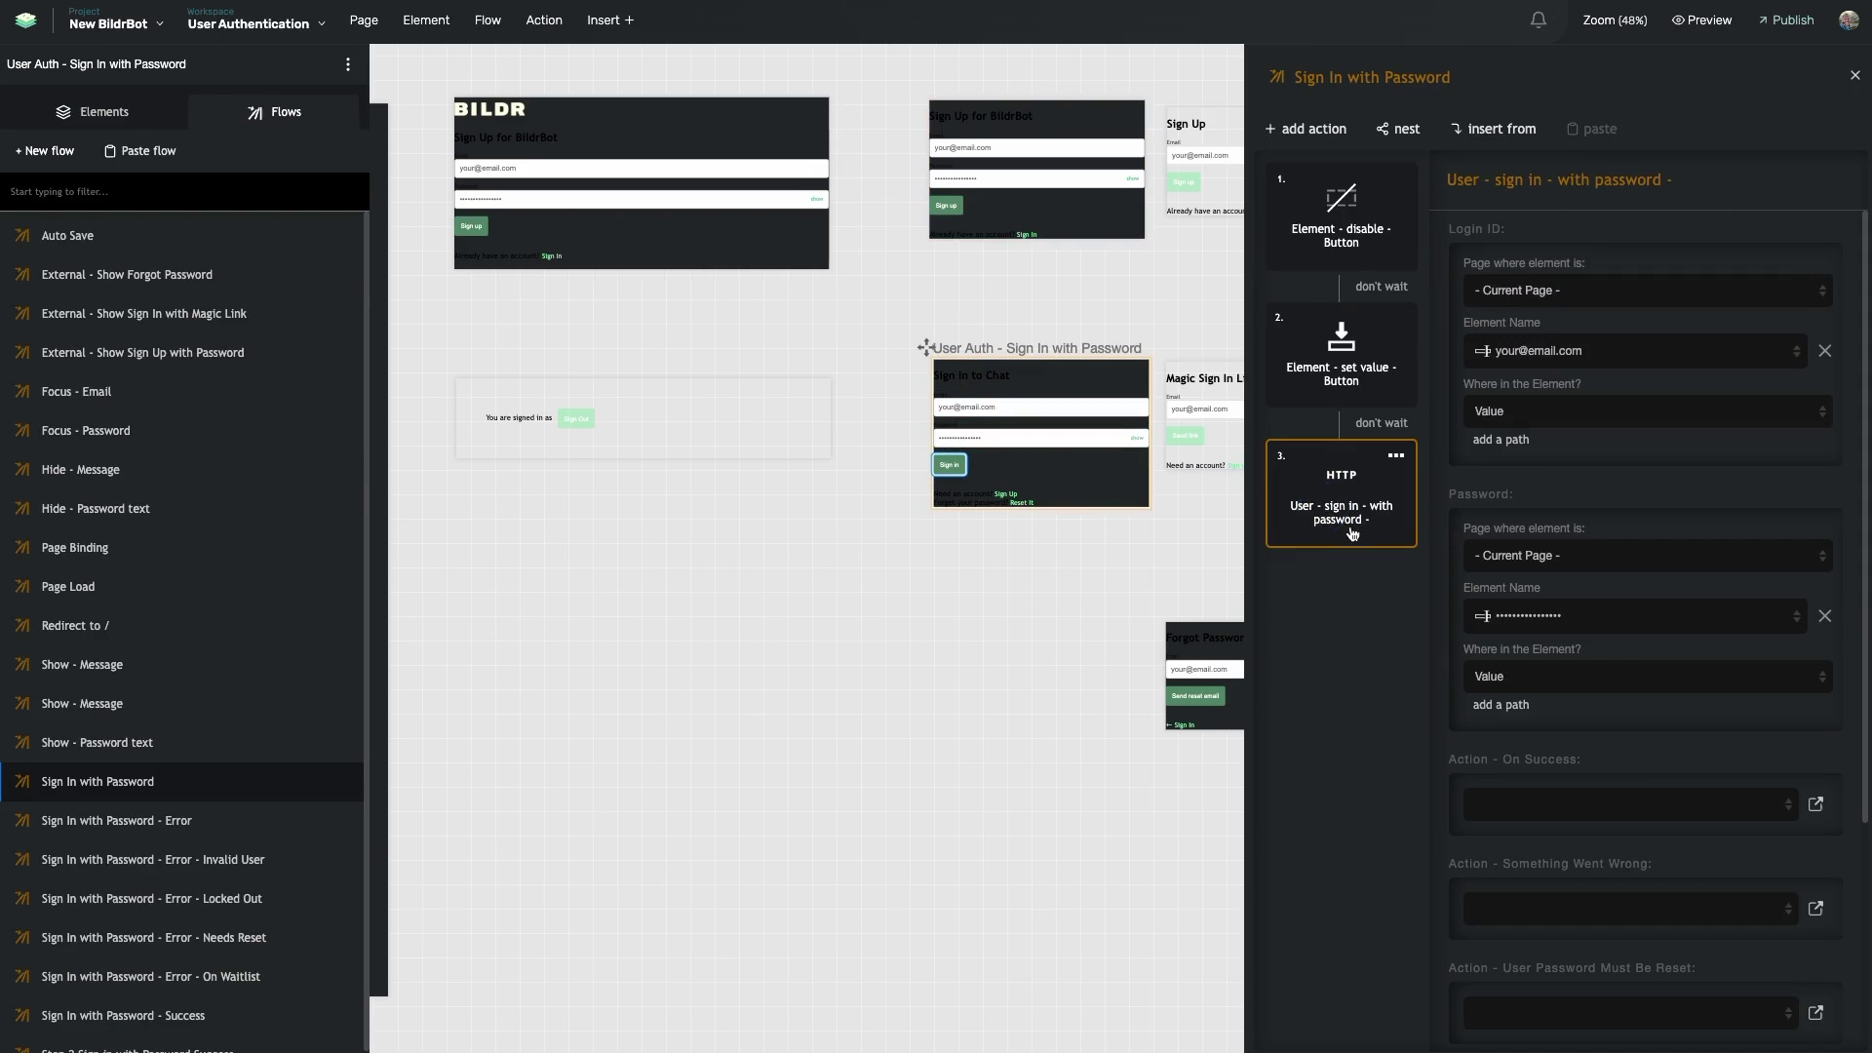
scroll(1511, 583, down, 3)
scroll(1511, 583, down, 2)
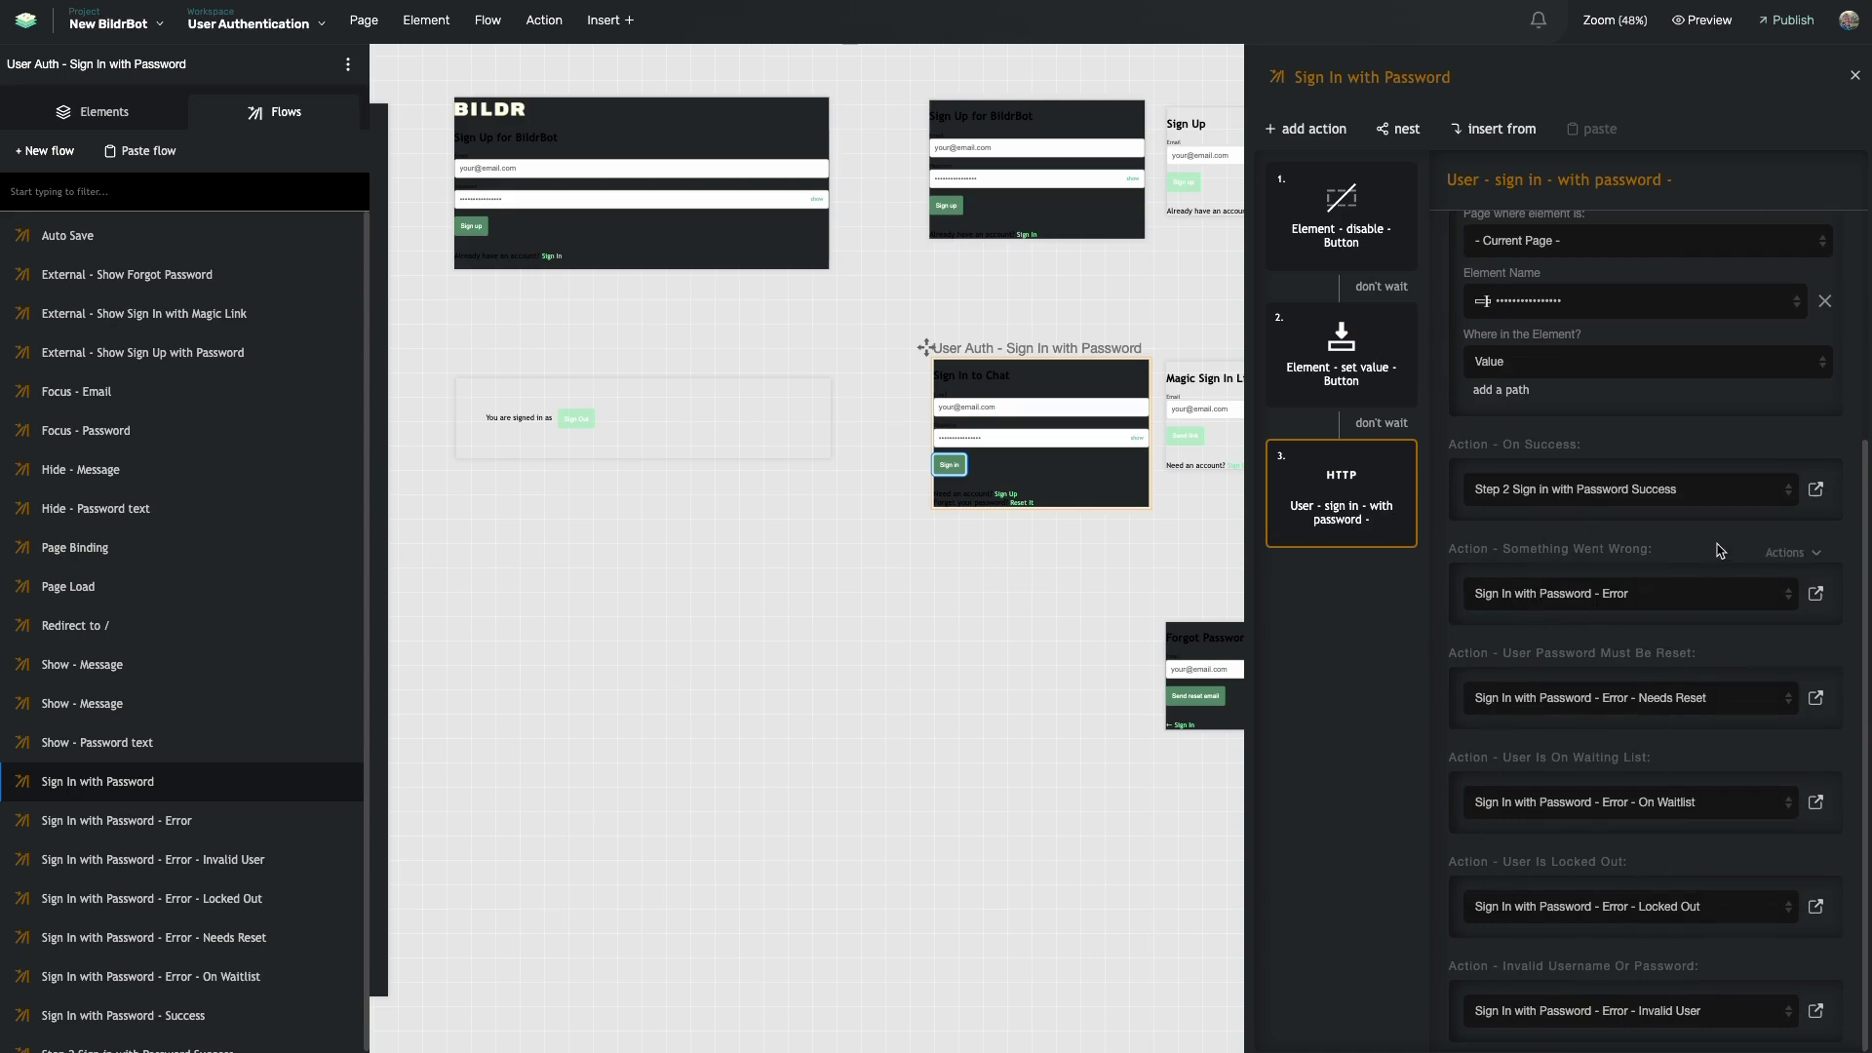
click(1815, 488)
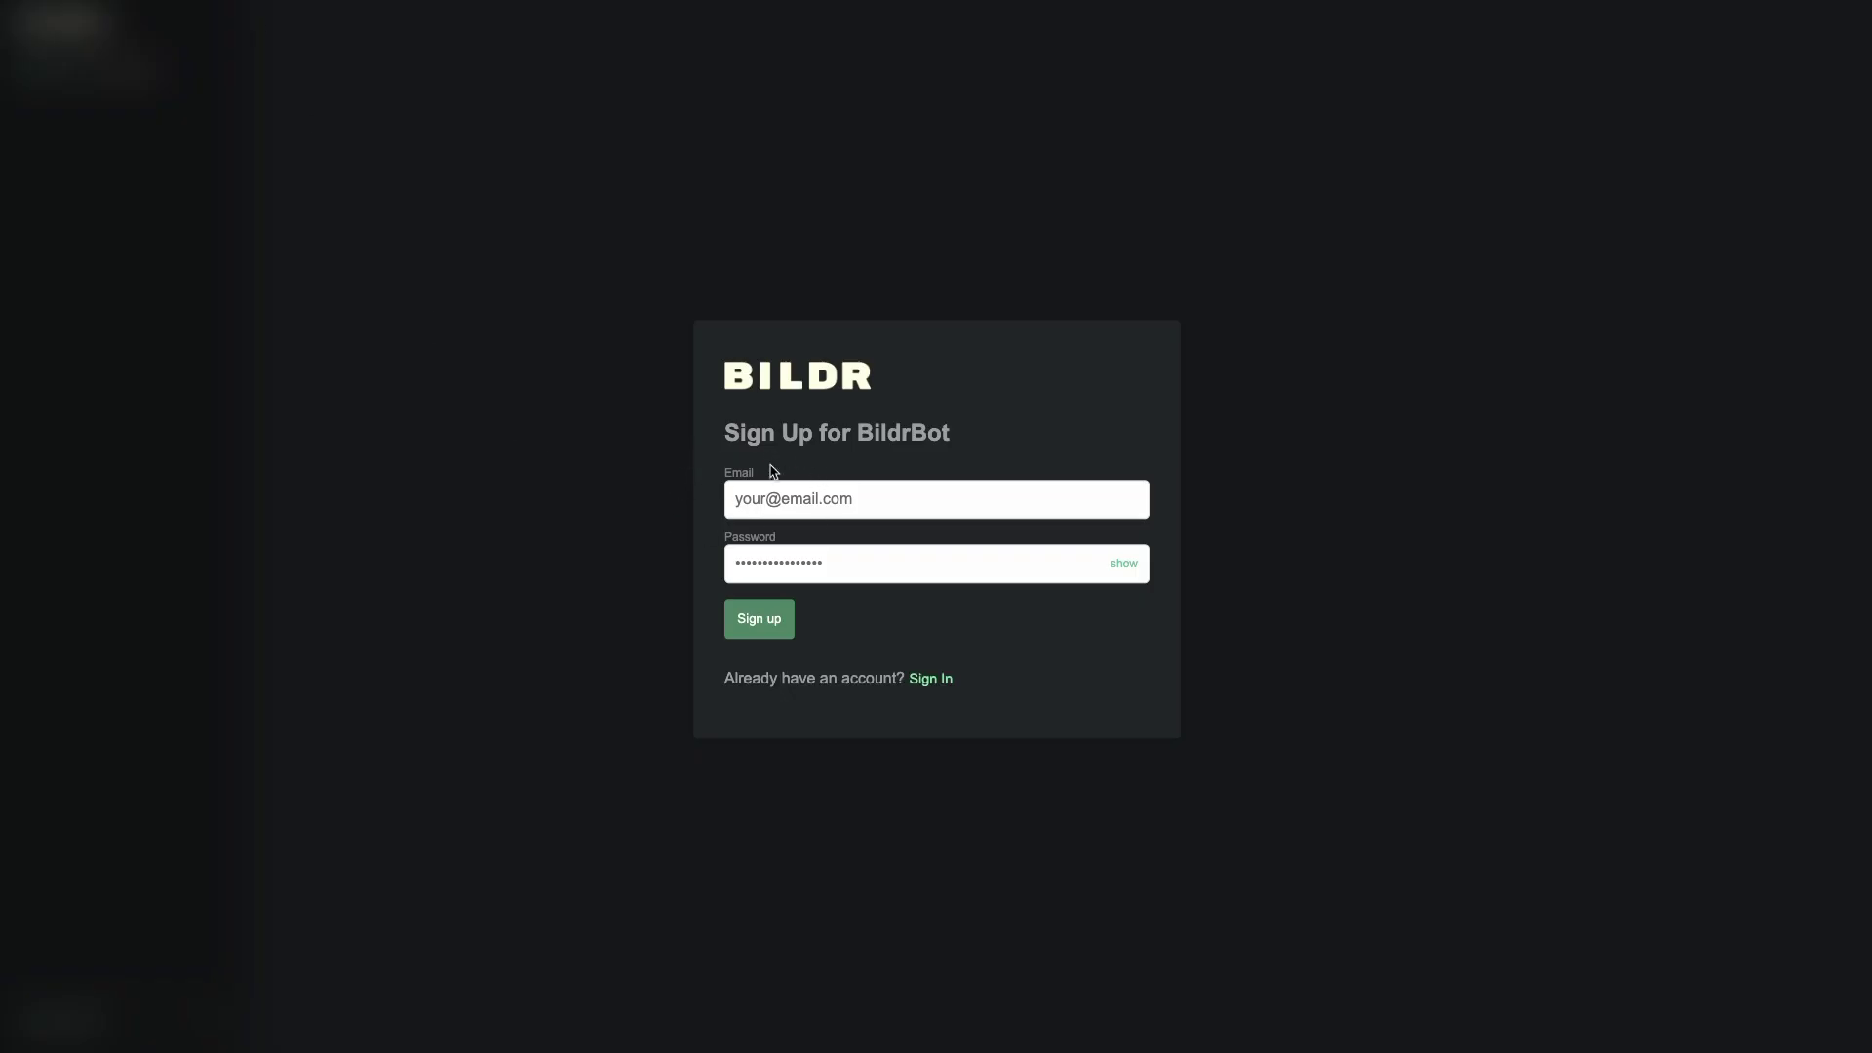
- Fill in a test email and password on the sign-up form, submit, and dismiss the save-password prompt
click(784, 503)
text(k)
key(BackSpace)
click(736, 564)
text(•••••••)
key(Return)
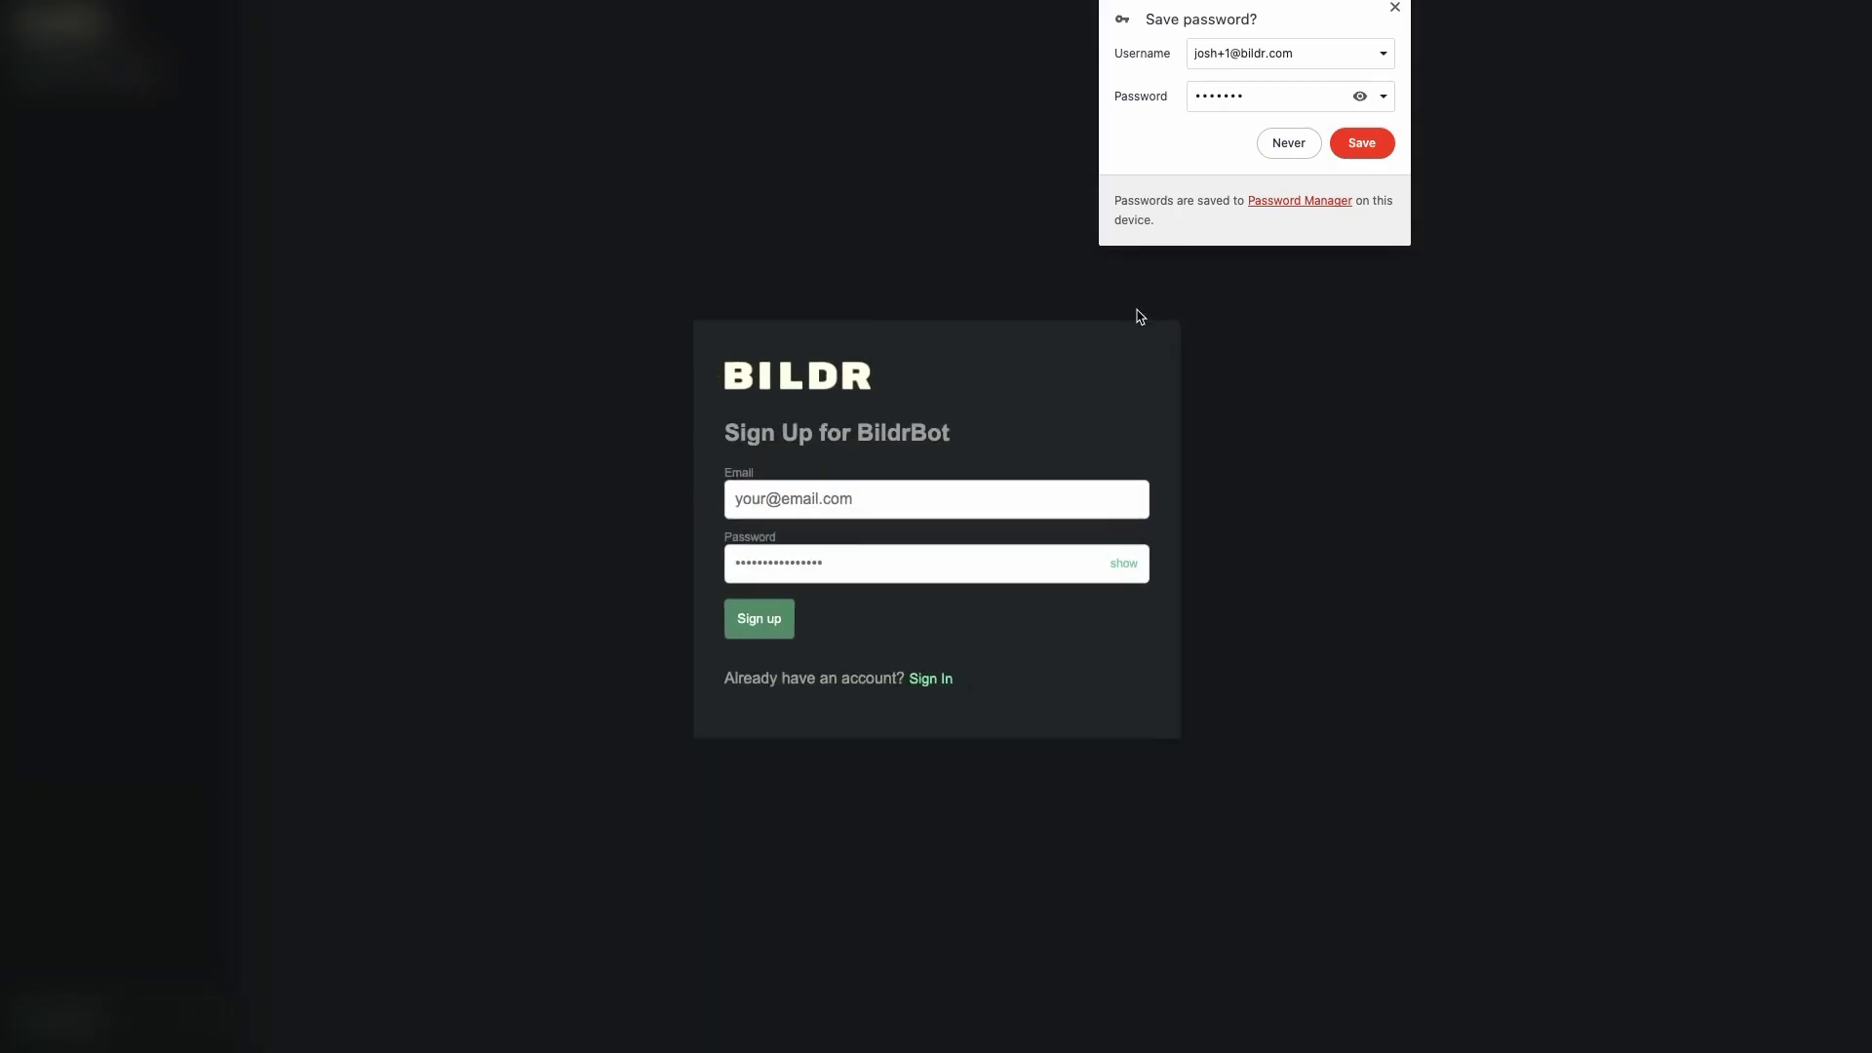
click(1394, 8)
- Re-enter the credentials, then change the email's +number after 'User already exists' and sign up again
click(744, 499)
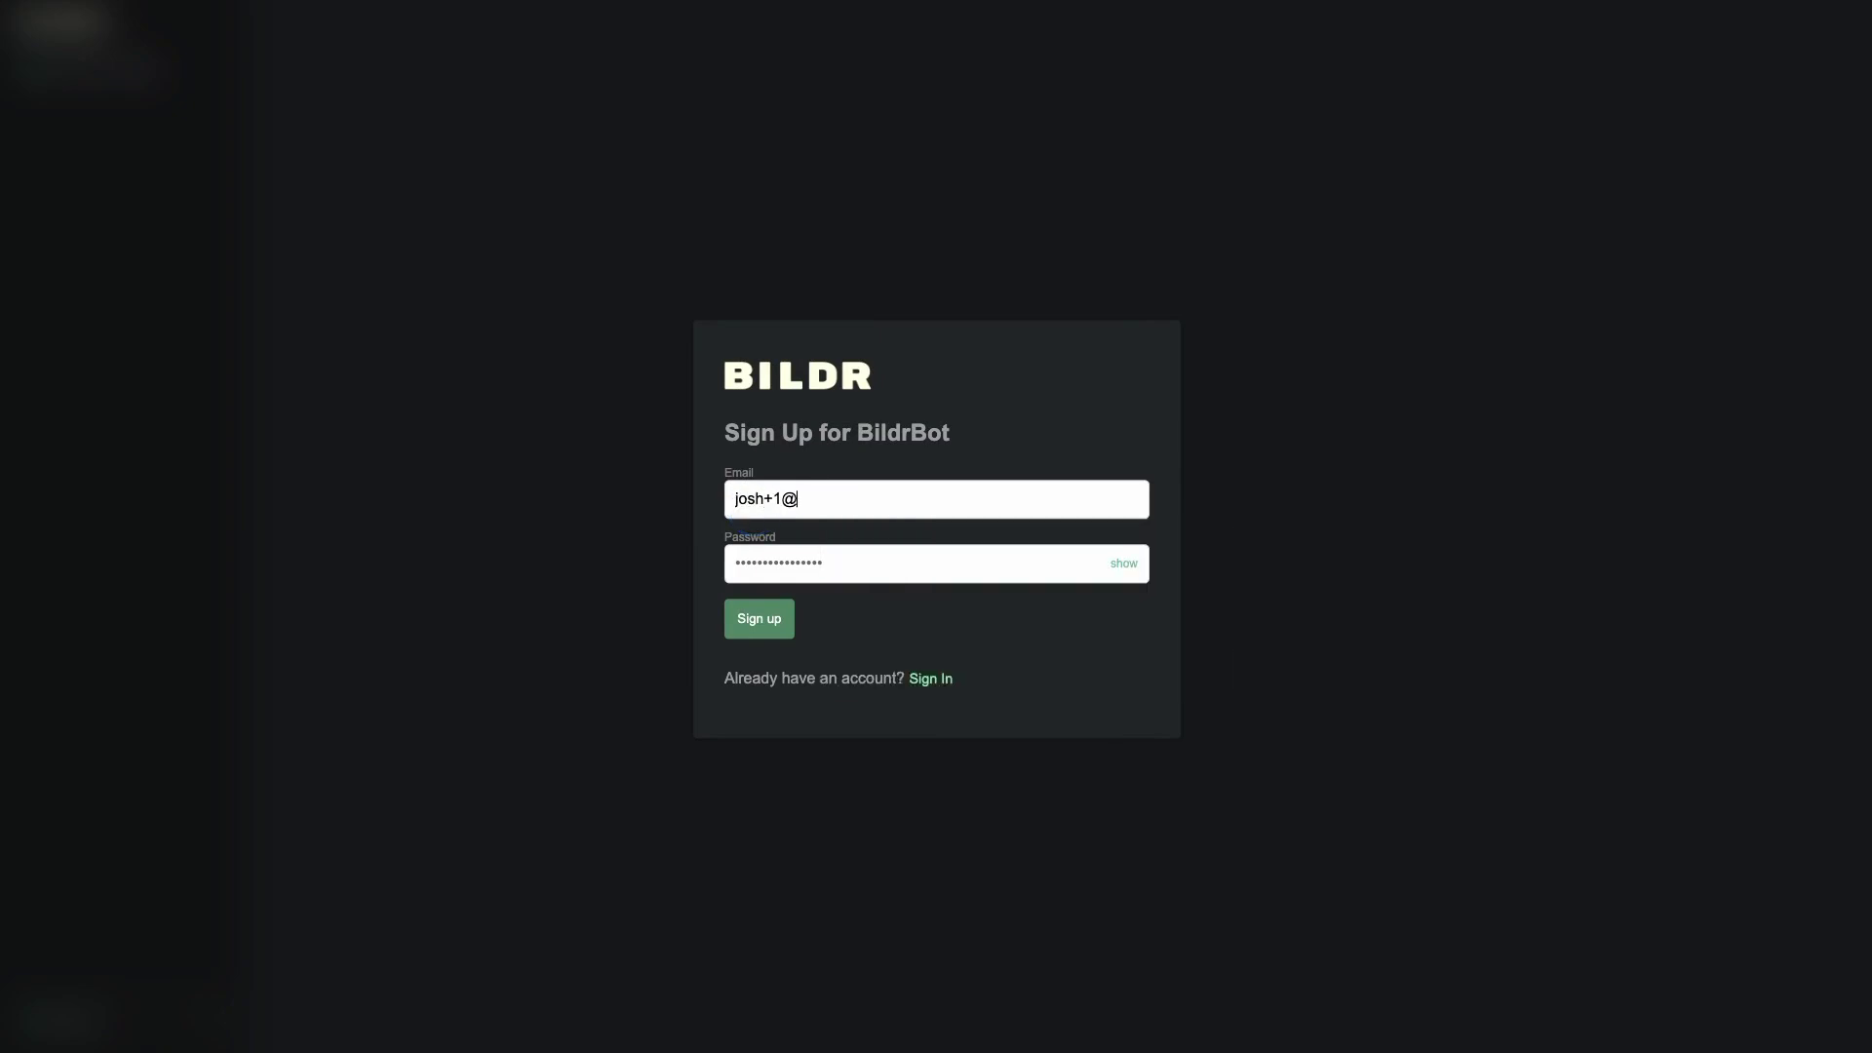
key(Tab)
text(•)
click(770, 634)
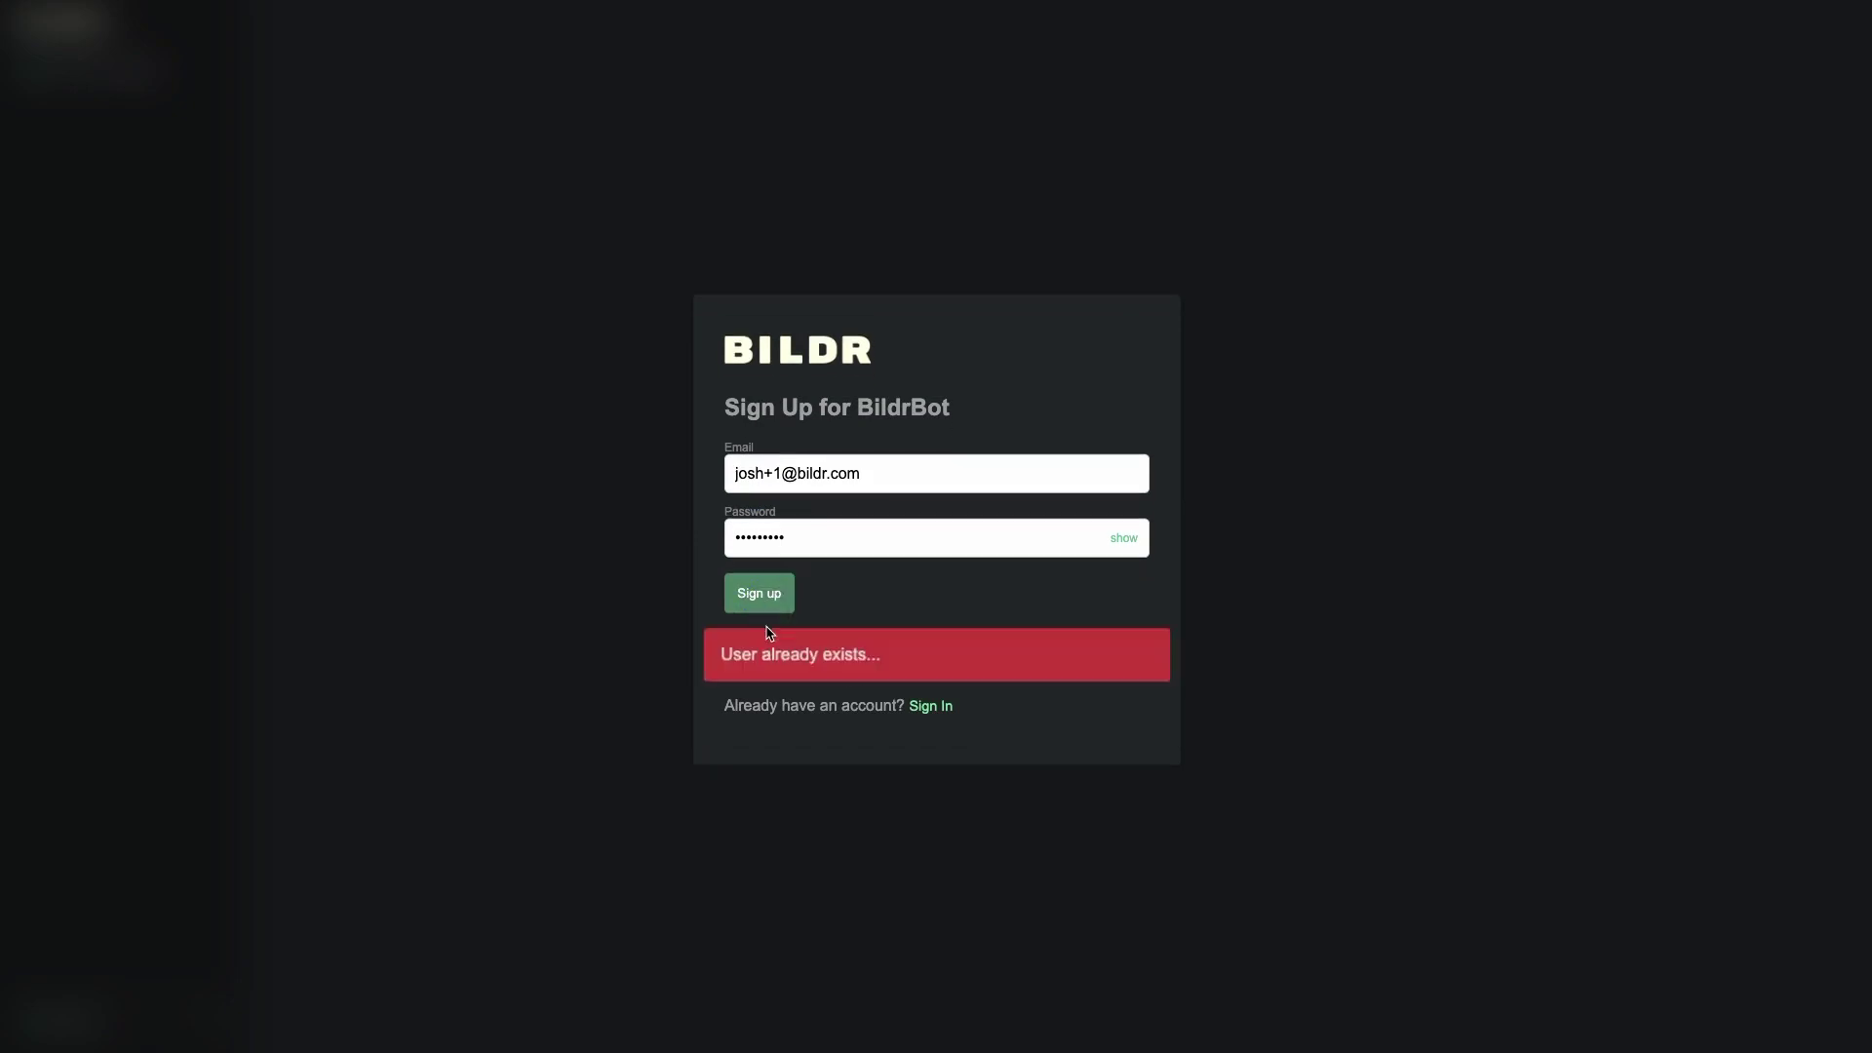
click(777, 475)
key(Right)
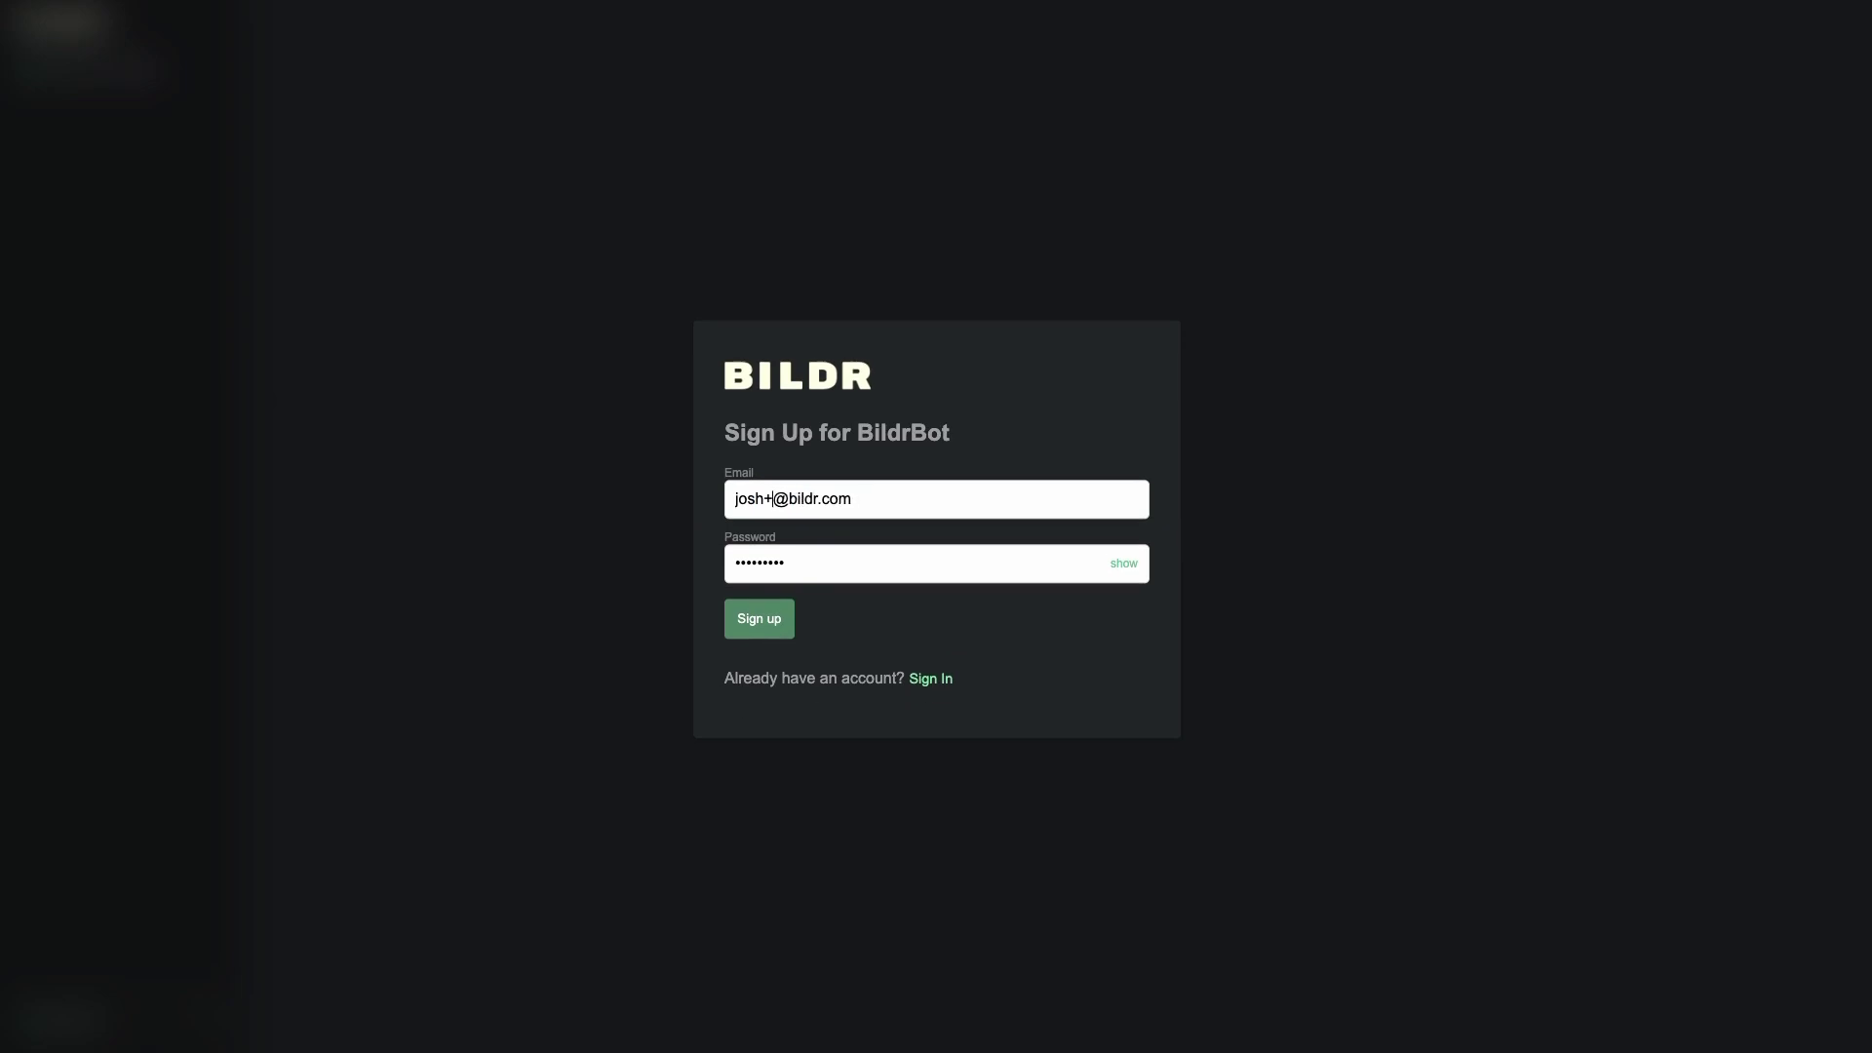
click(777, 621)
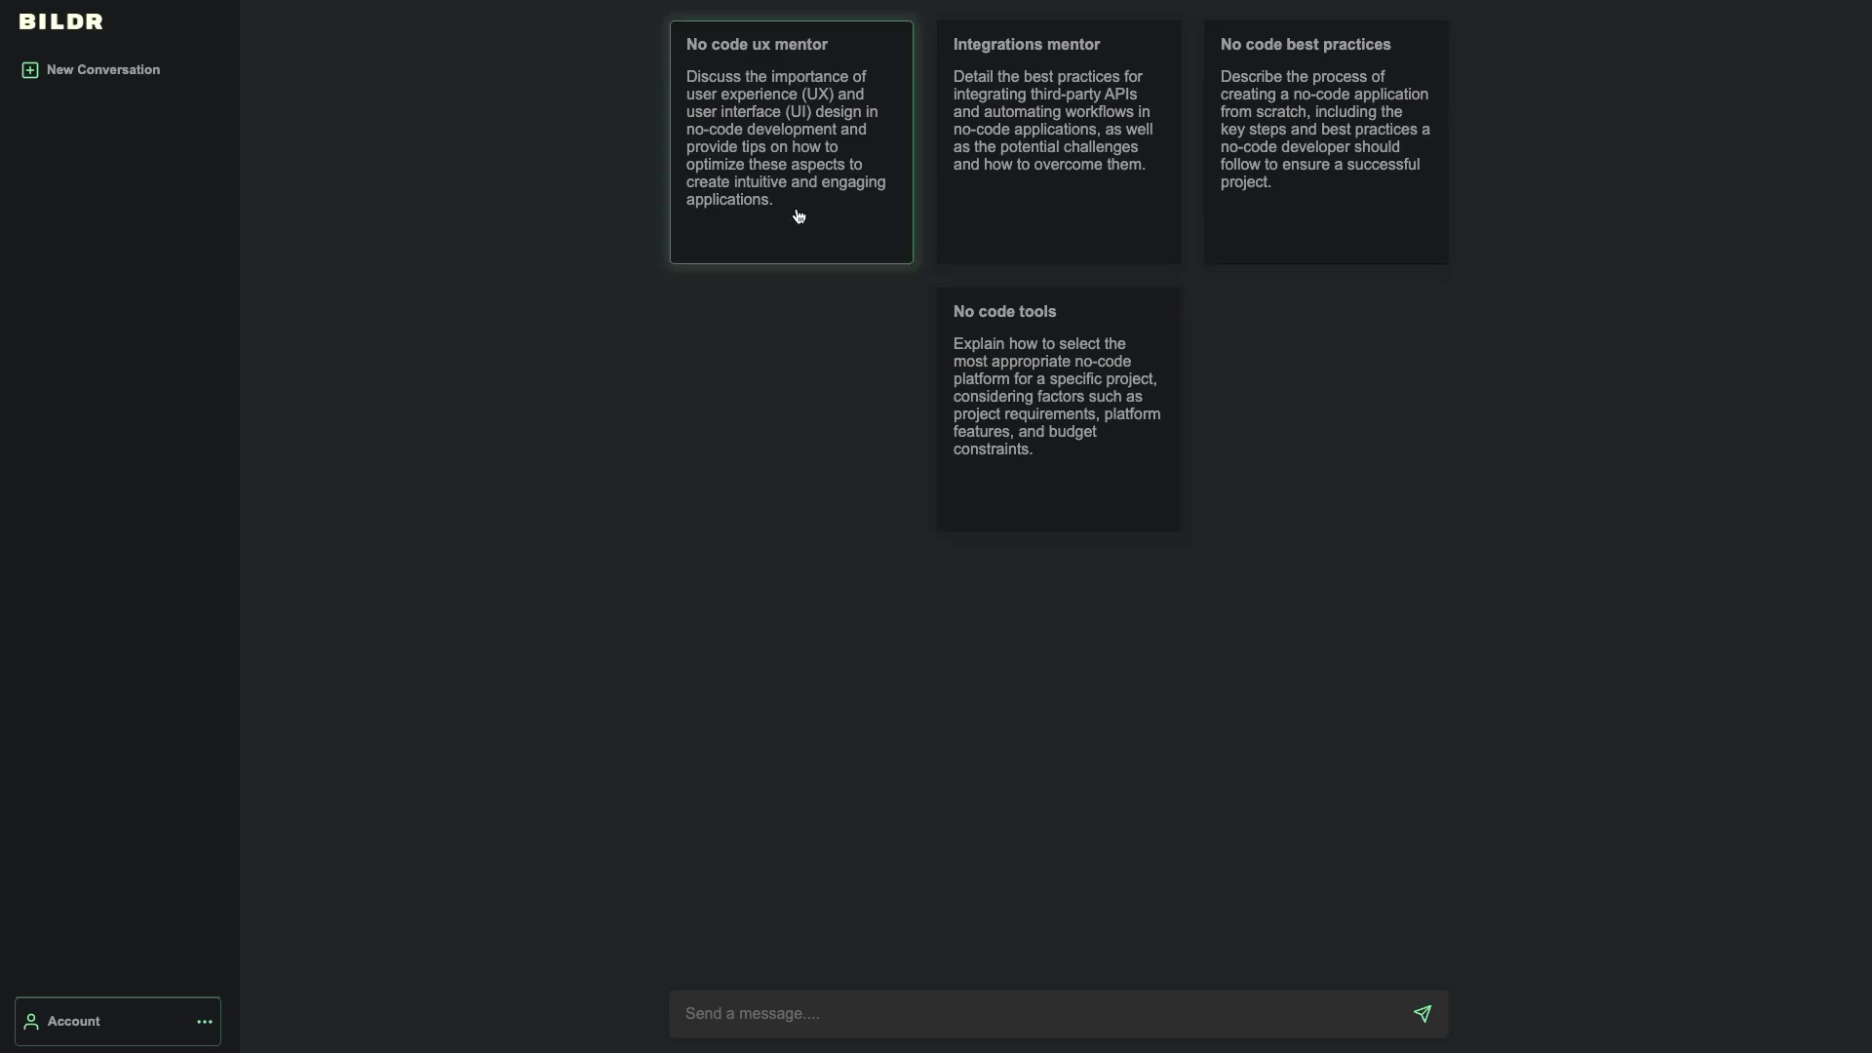
- Log out of the new account and dismiss the save-password prompt
click(44, 1021)
click(56, 924)
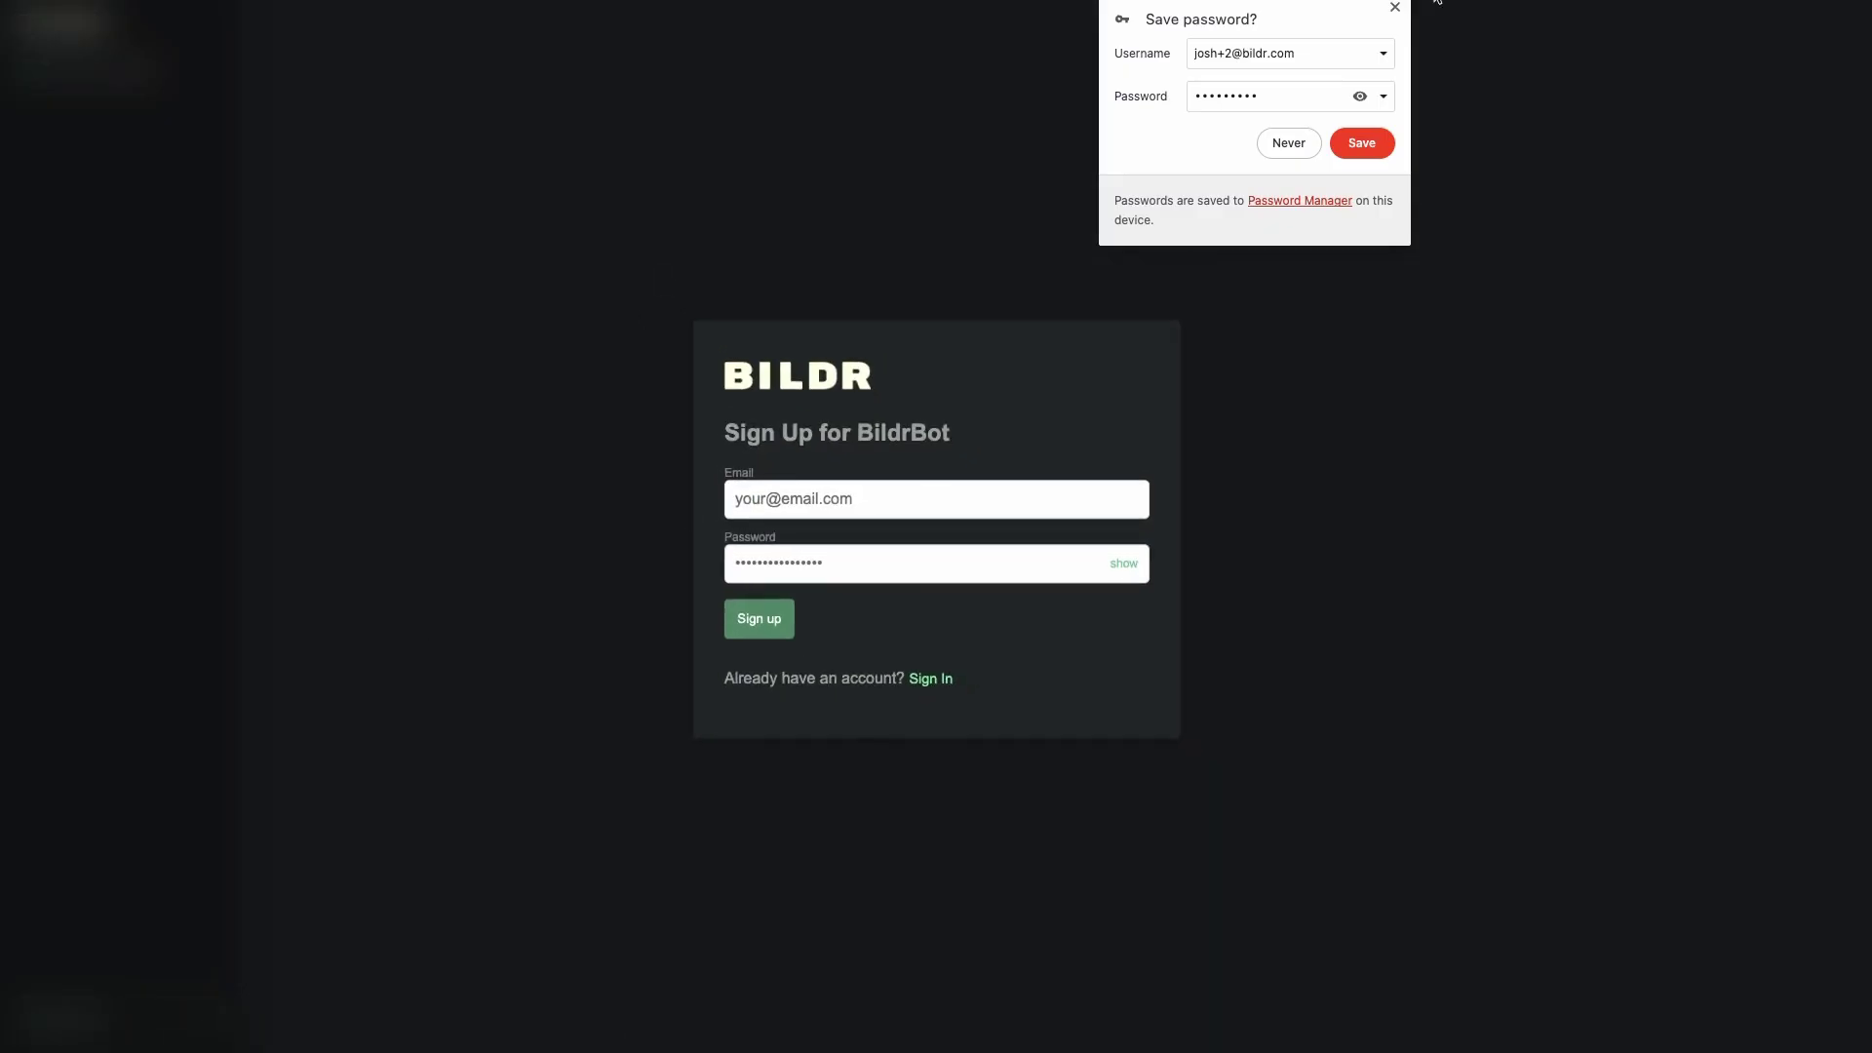
click(1396, 7)
- Sign in with the existing account's email and password and open the No code tools conversation
click(926, 680)
click(835, 498)
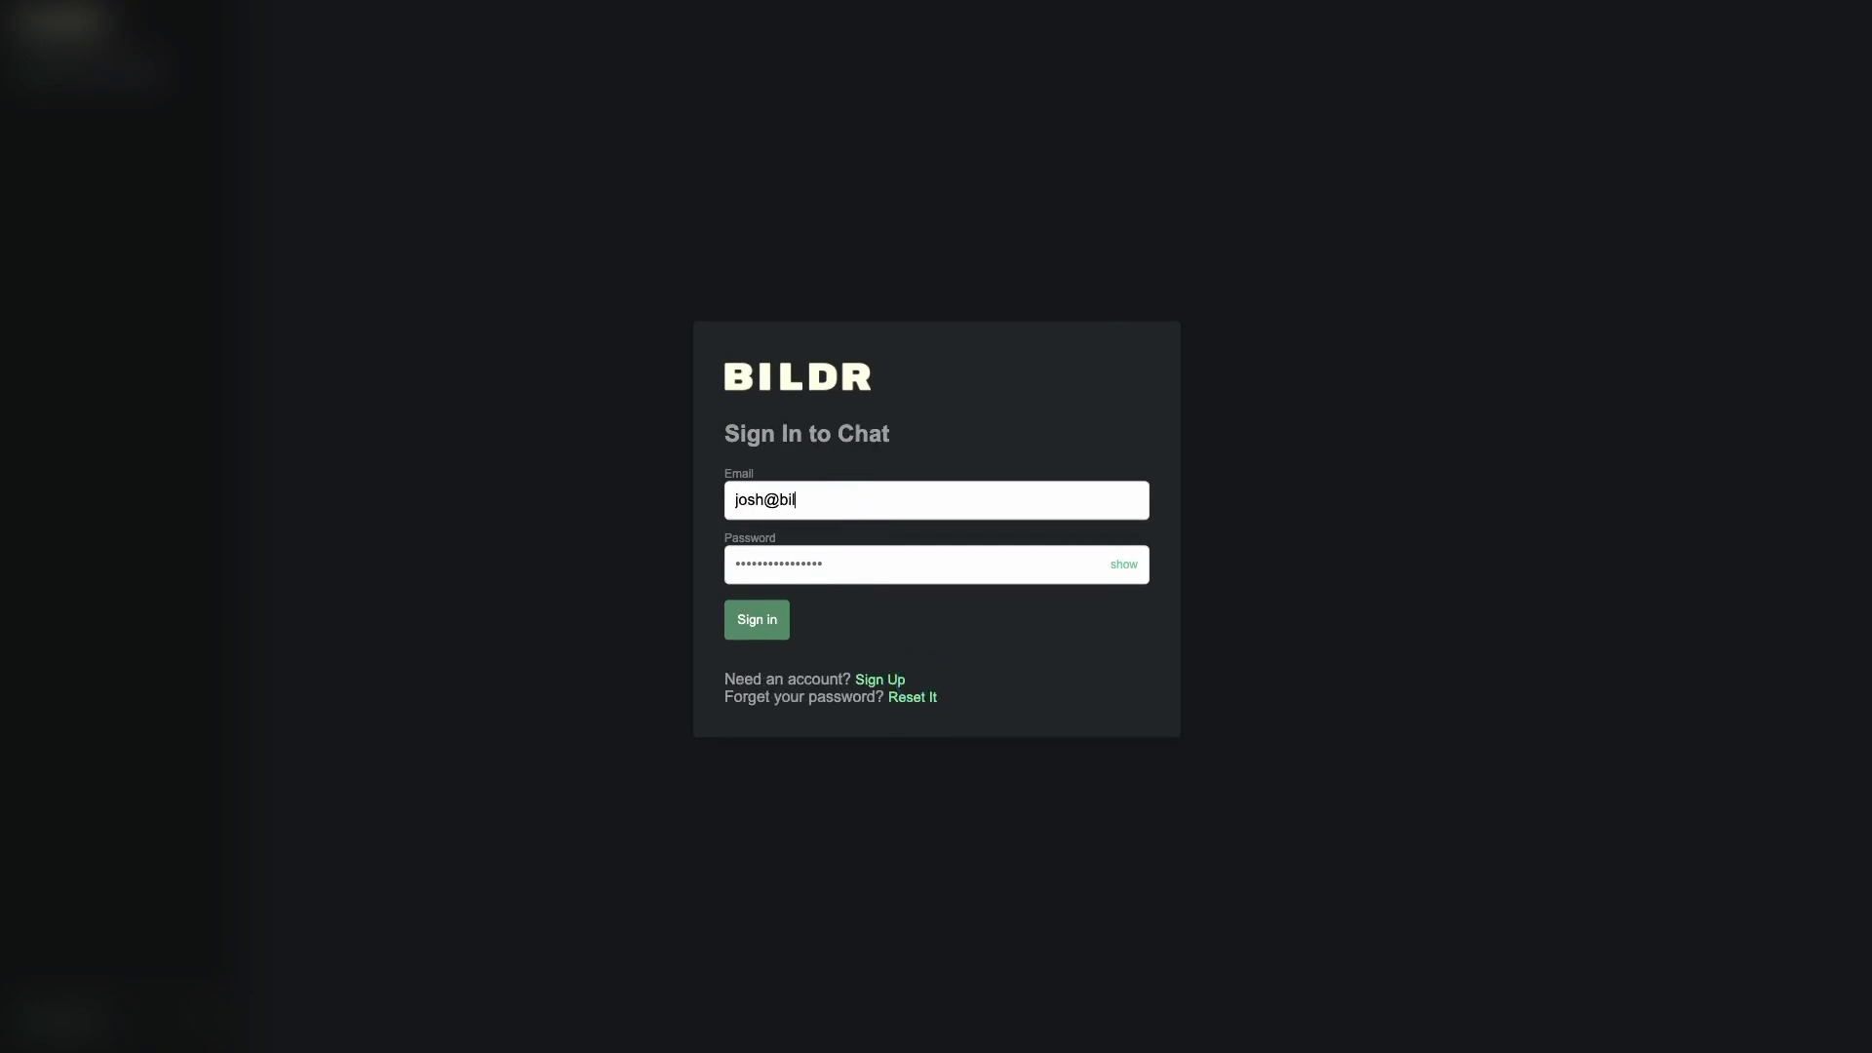
text(p)
click(766, 623)
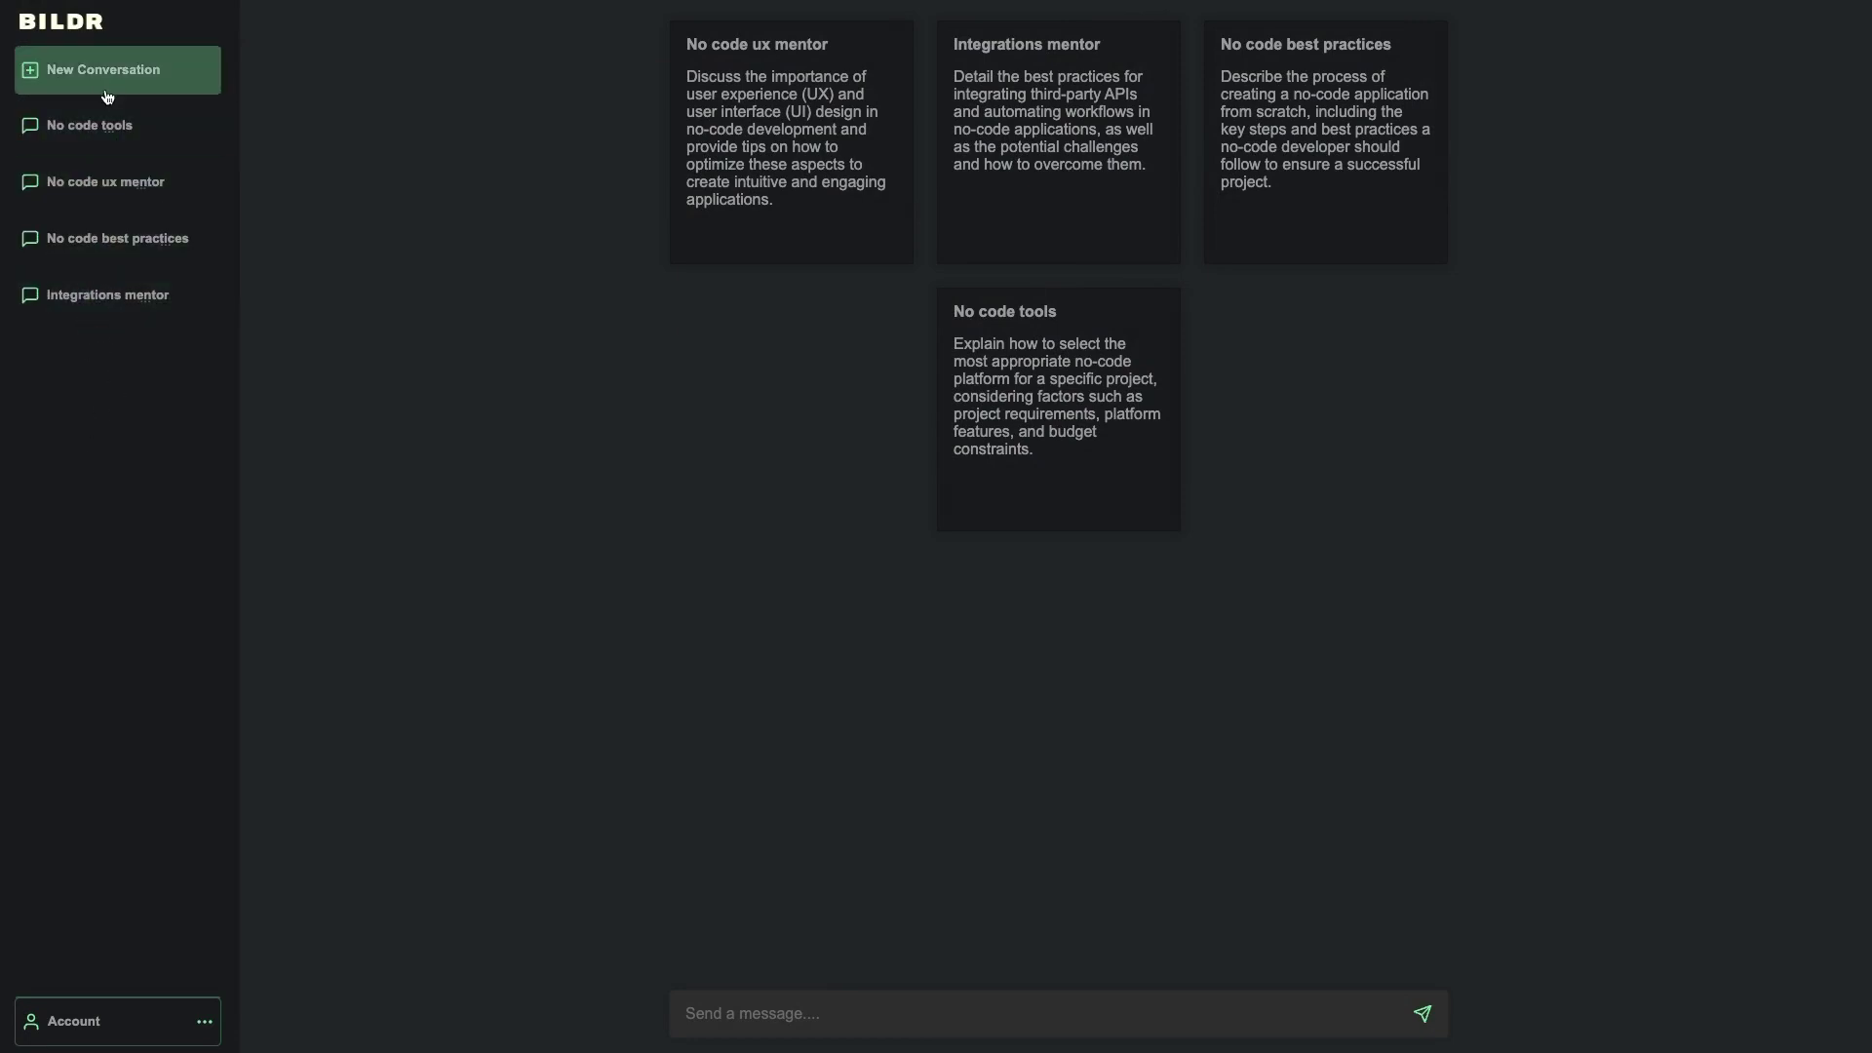
click(99, 142)
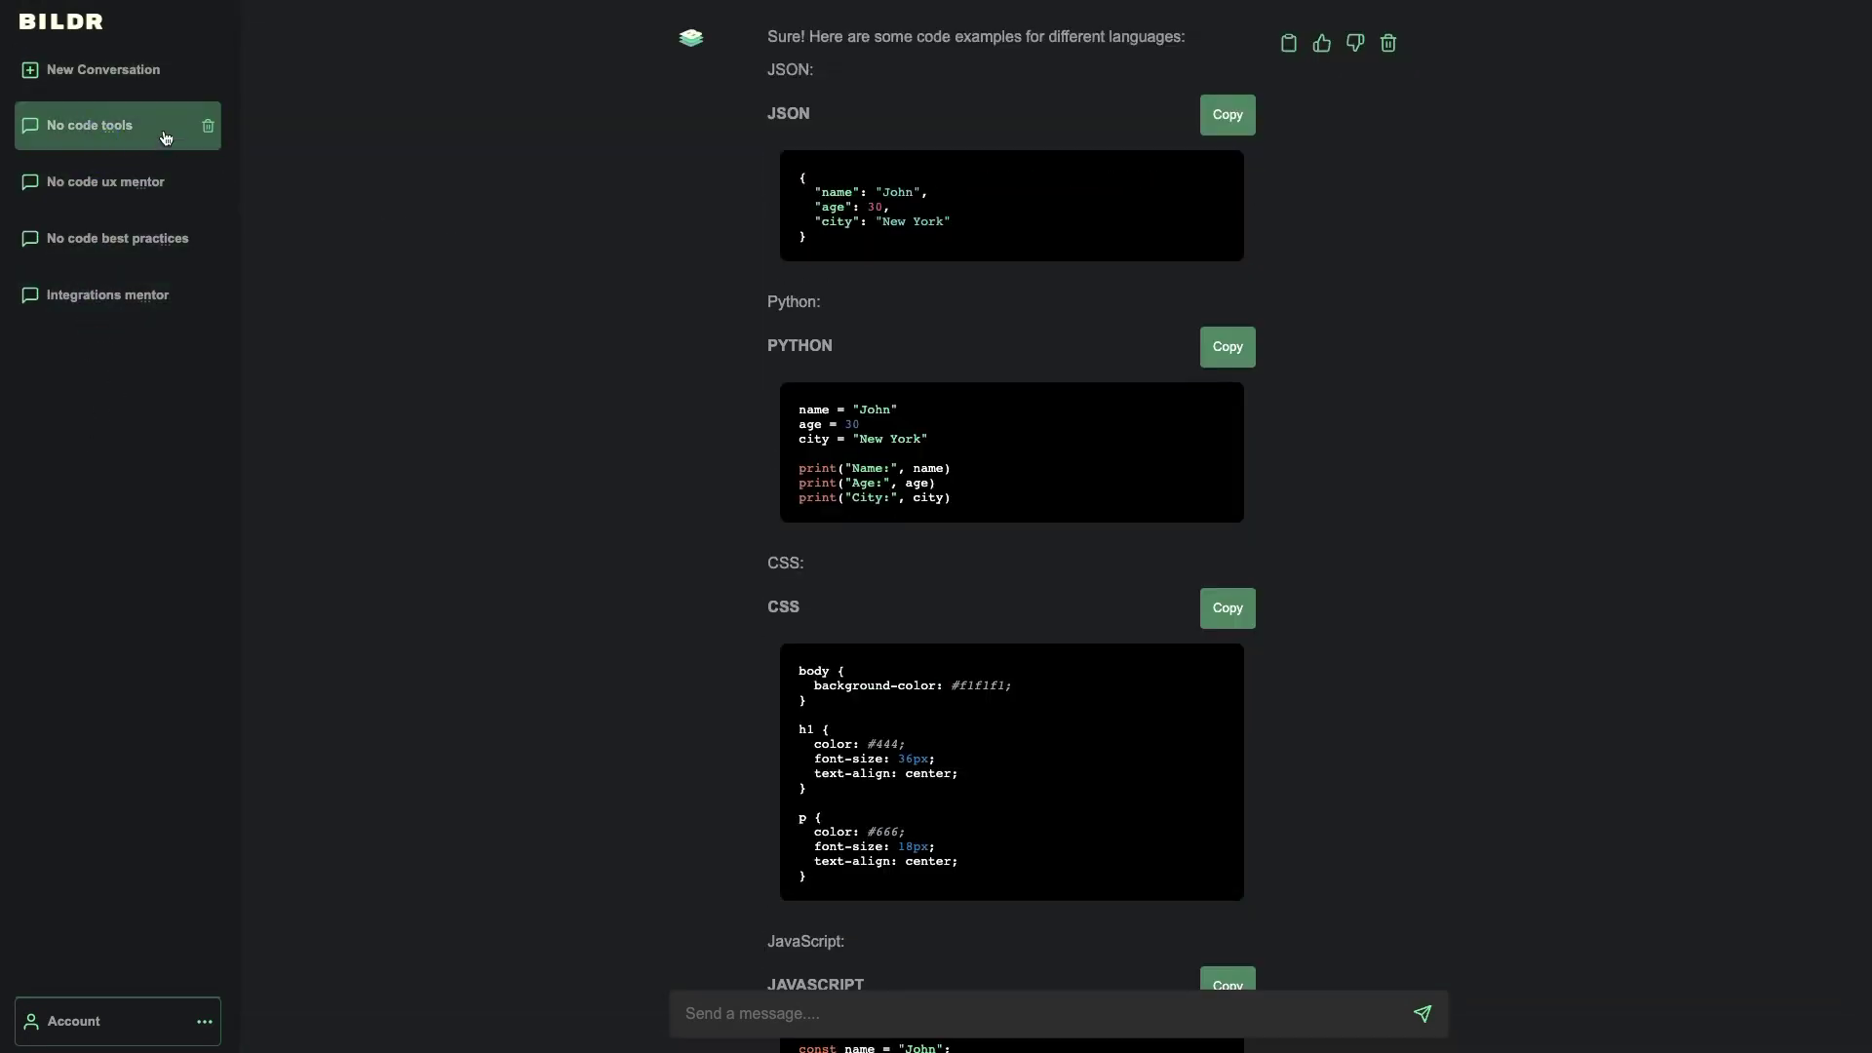
scroll(476, 271, up, 10)
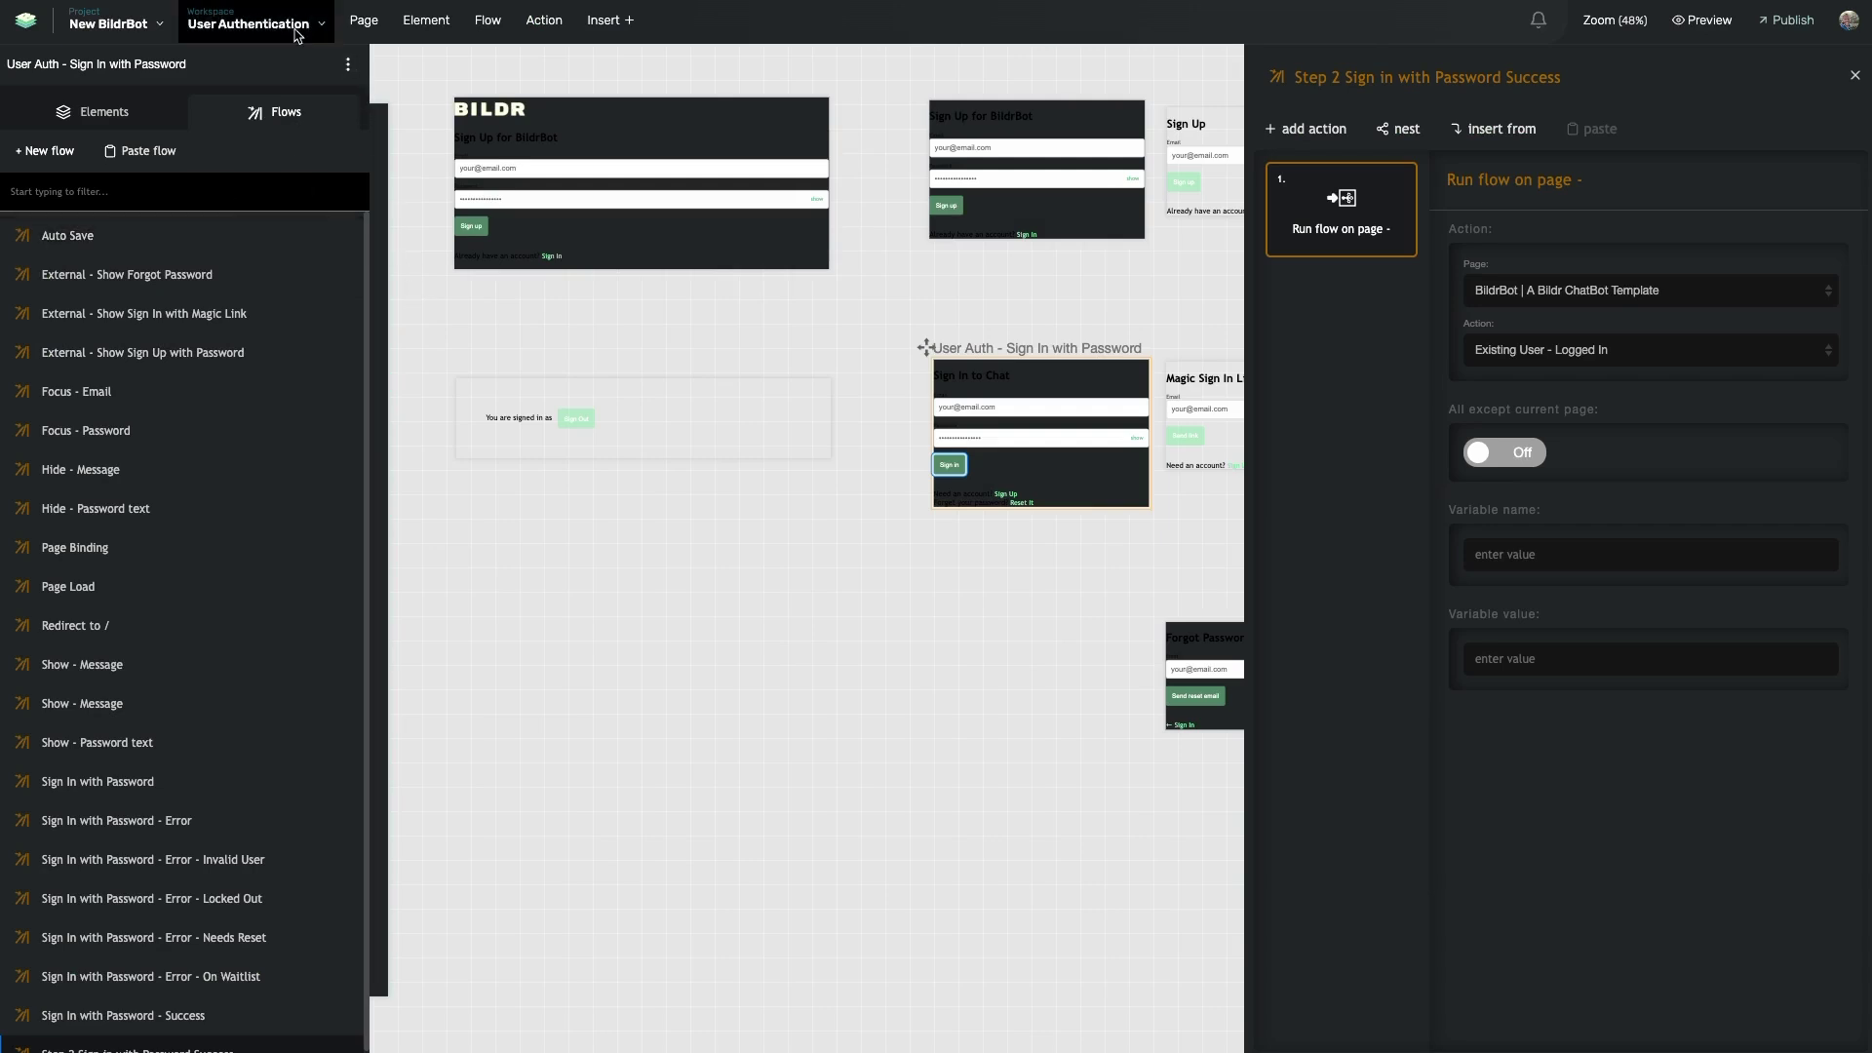
- Switch to the ChatGPT Bot workspace through Quick Switch in the Workspace menu
click(255, 22)
click(1012, 166)
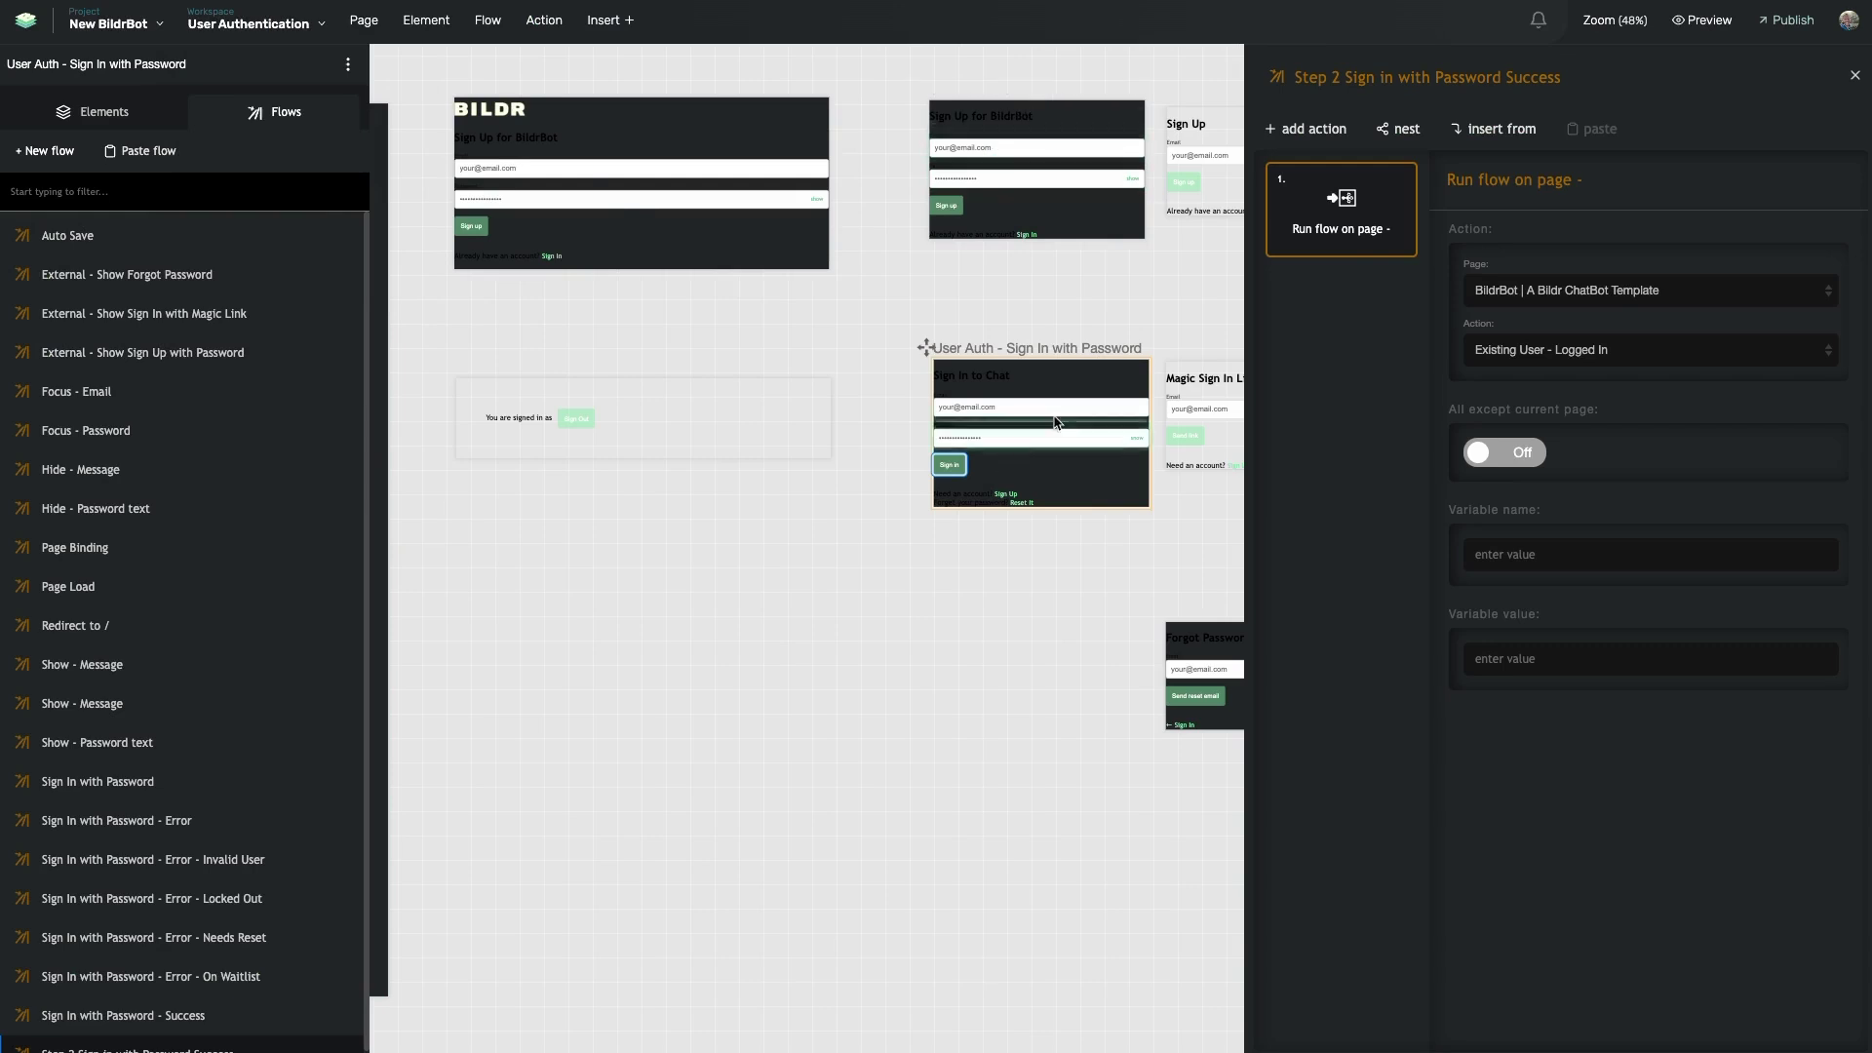
click(255, 21)
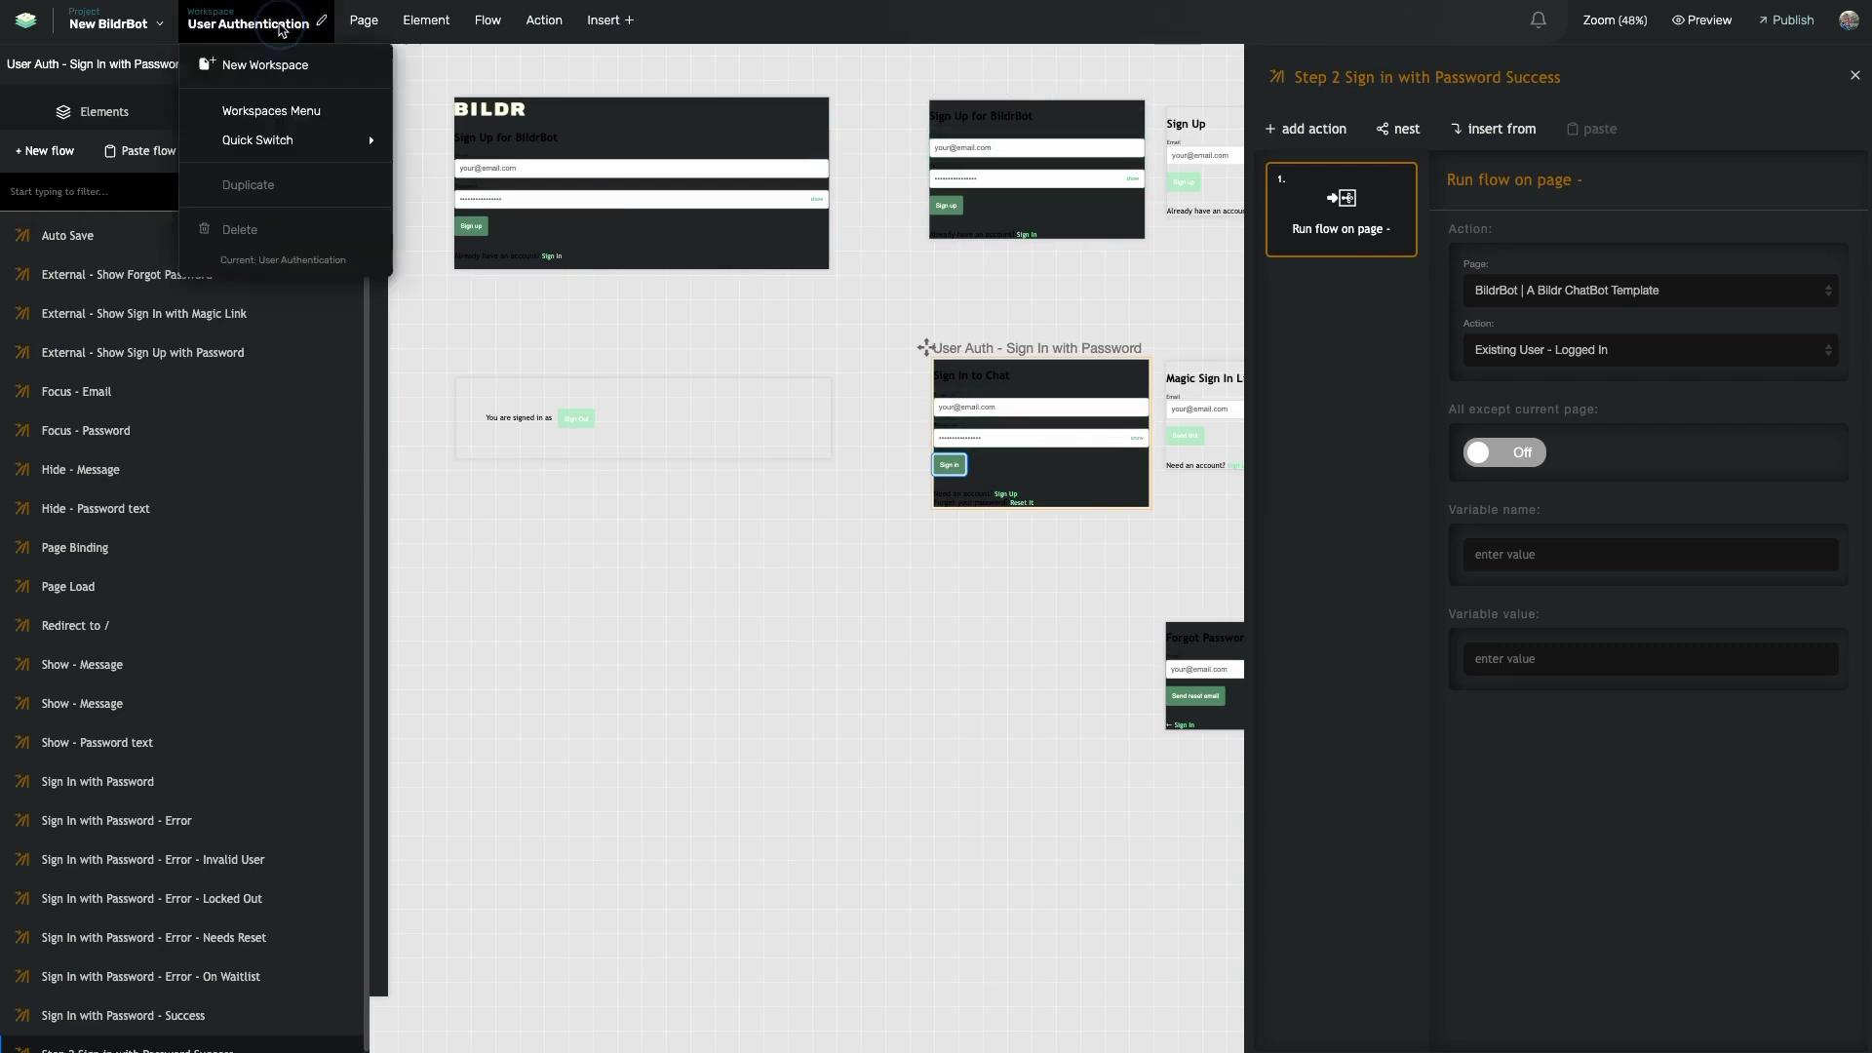
mouse_move(273, 137)
click(460, 185)
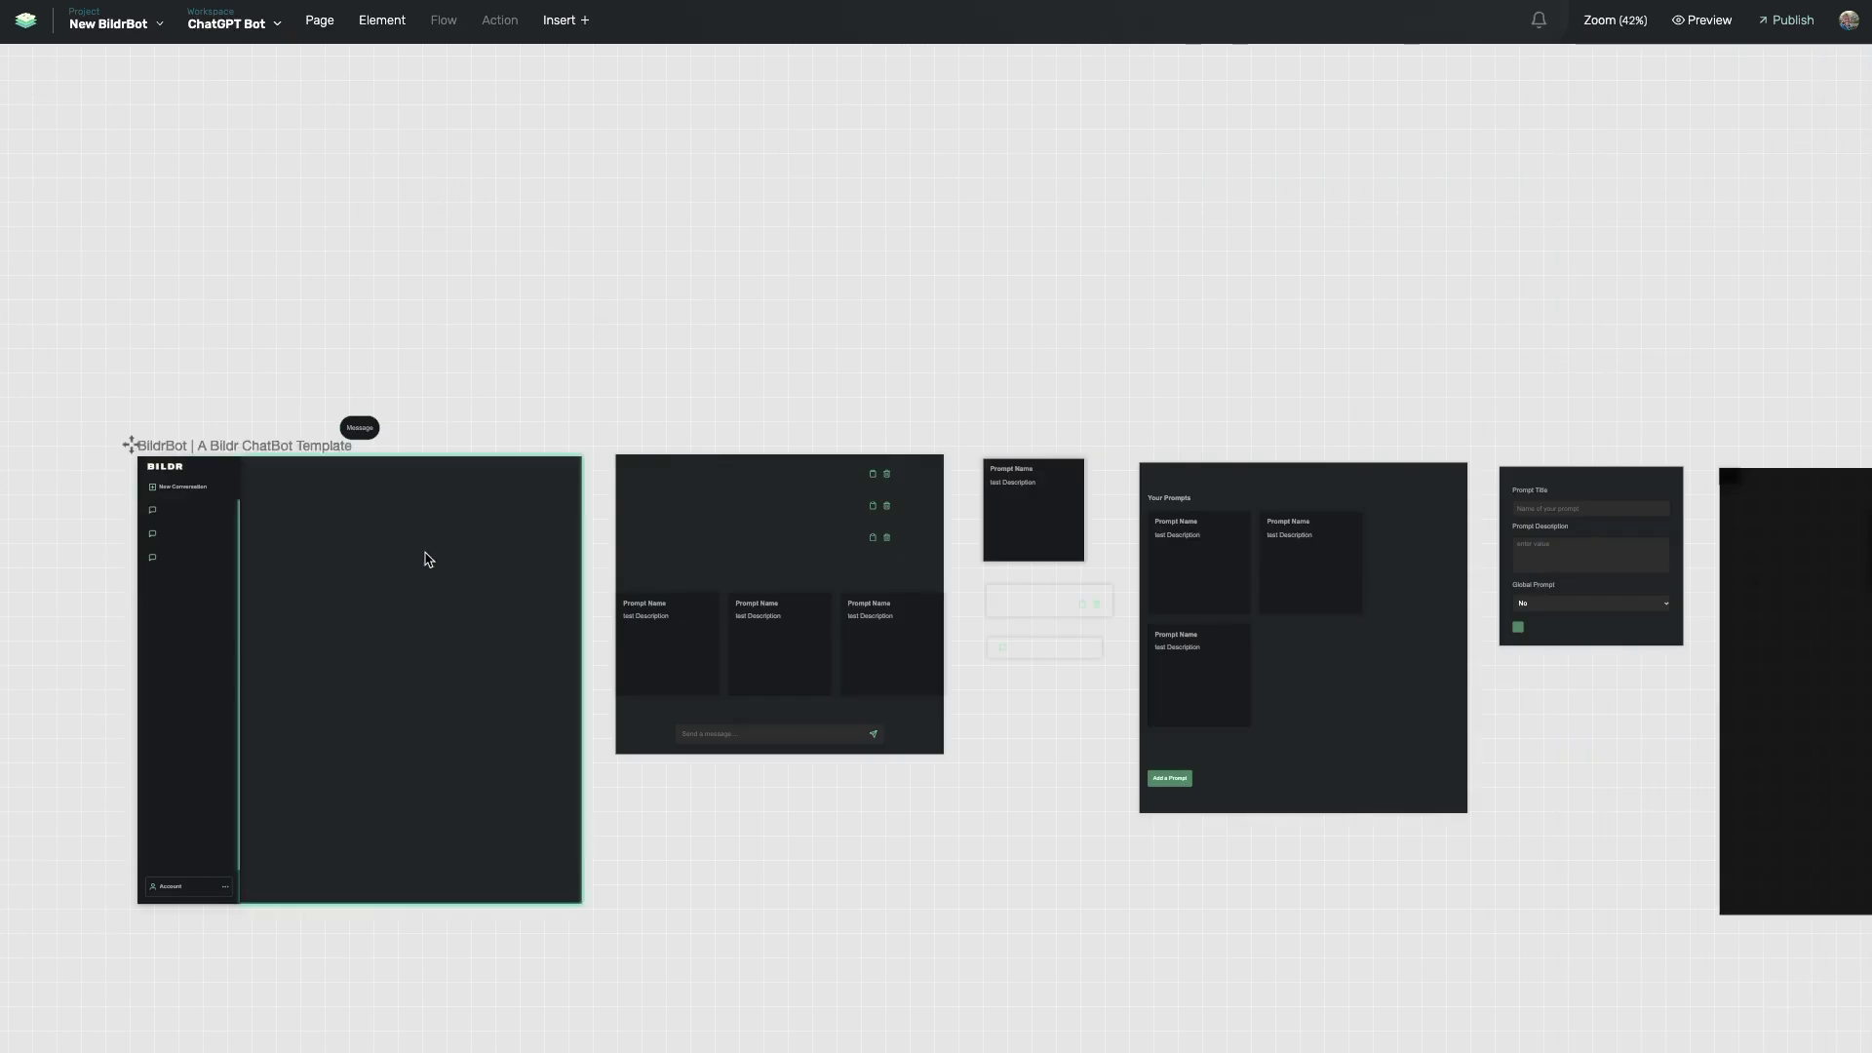
- Filter the flows list by 'sign' and open New Sign-up Confirmed Flow
click(427, 556)
scroll(542, 425, left, 3)
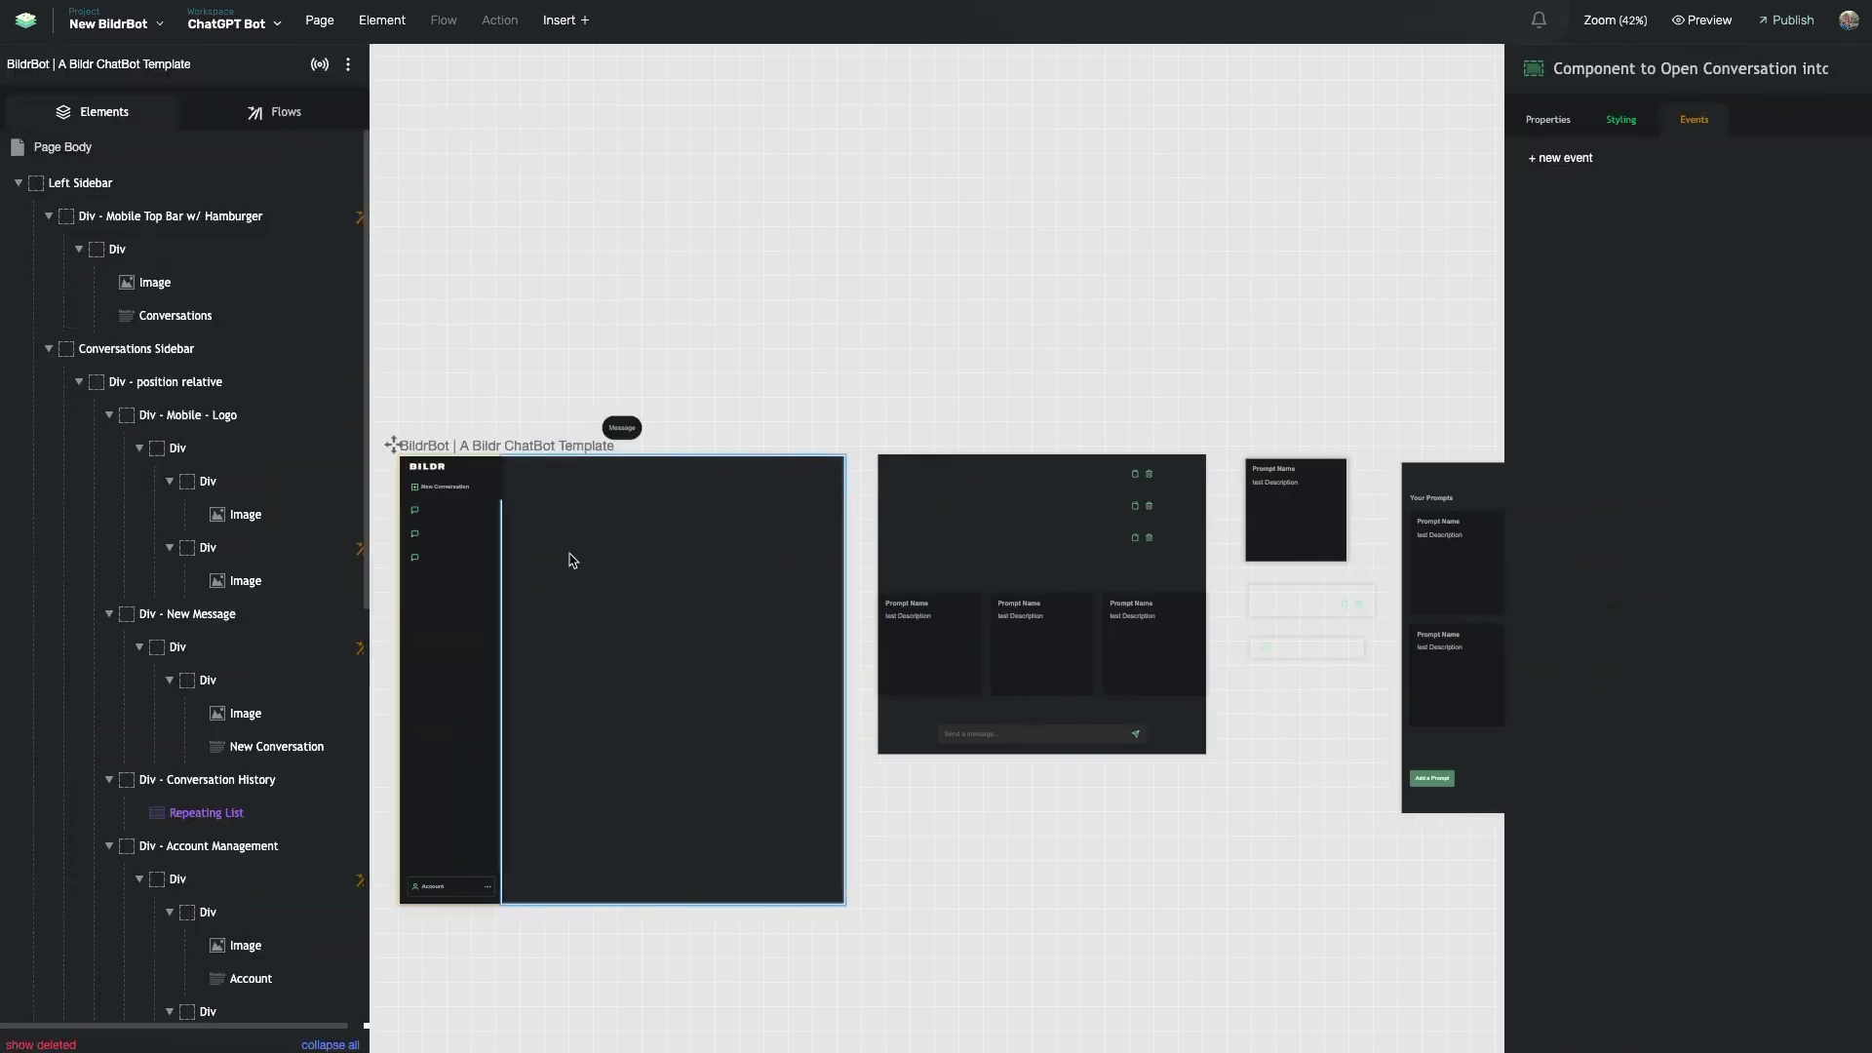
scroll(635, 283, up, 3)
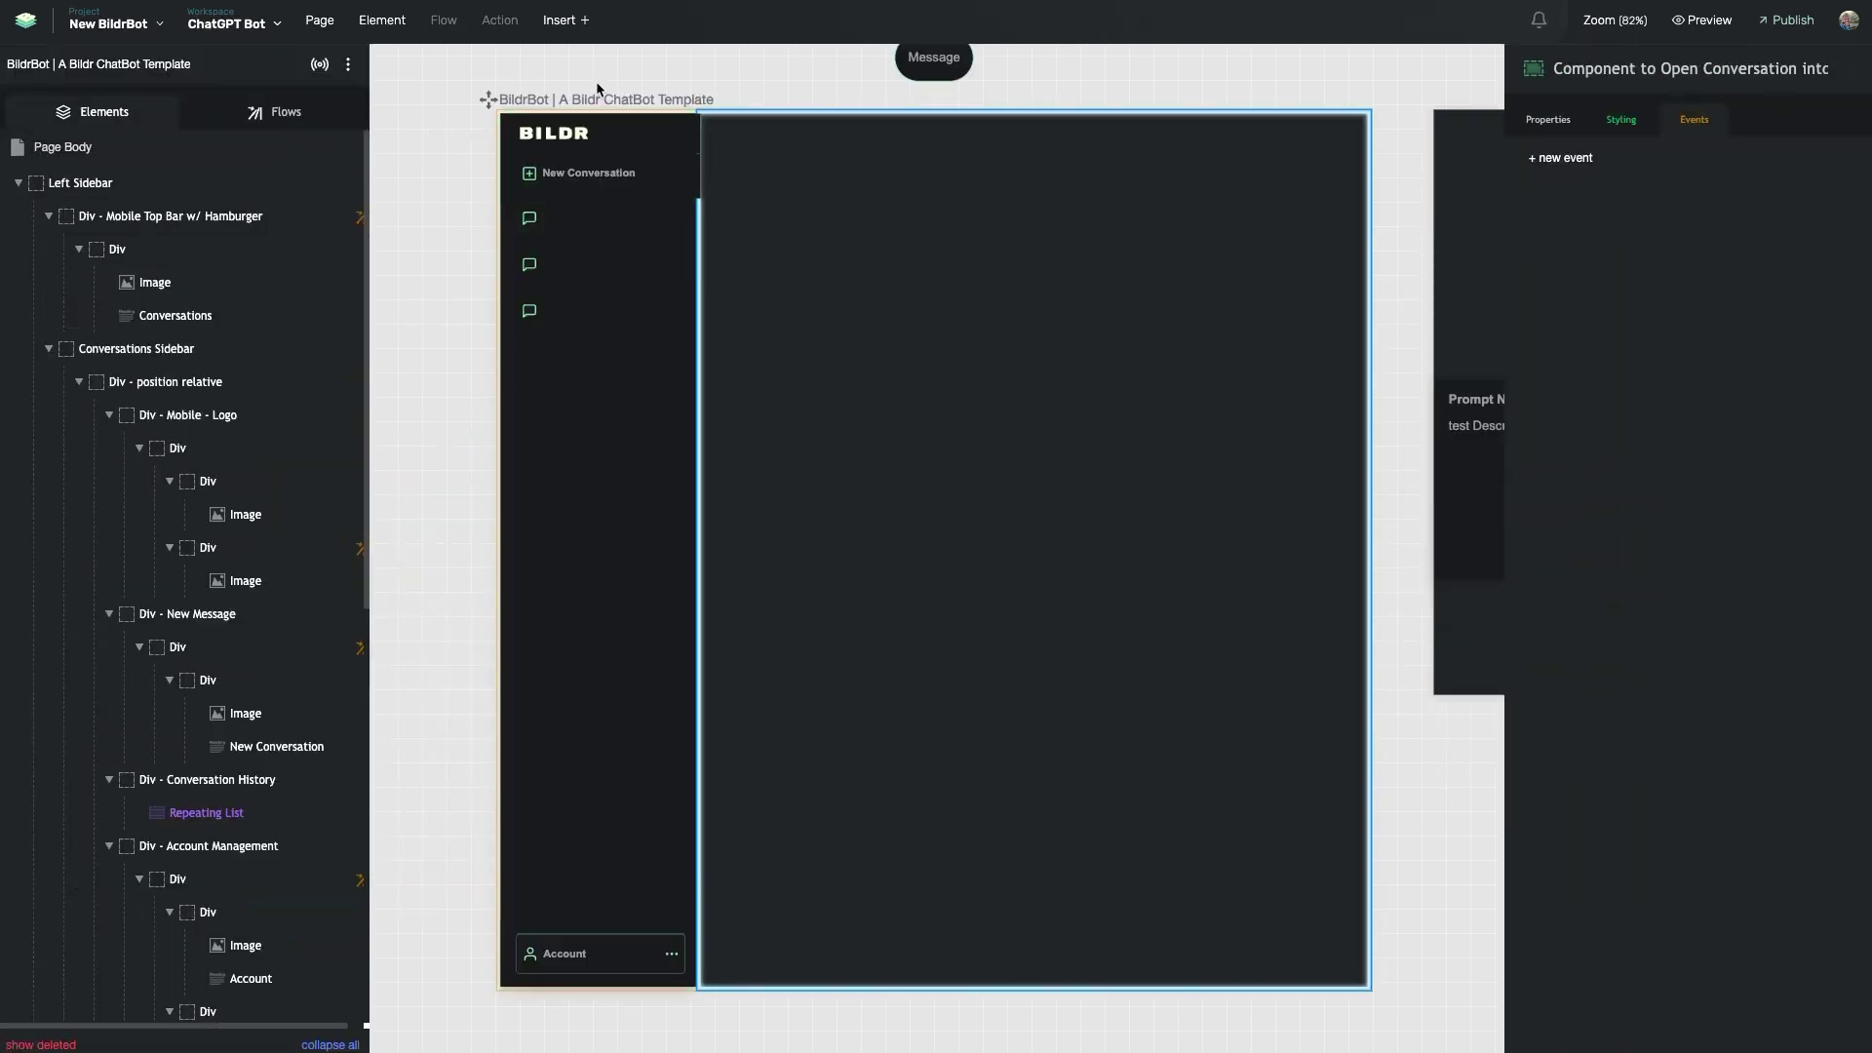
click(296, 115)
click(175, 200)
text(sign)
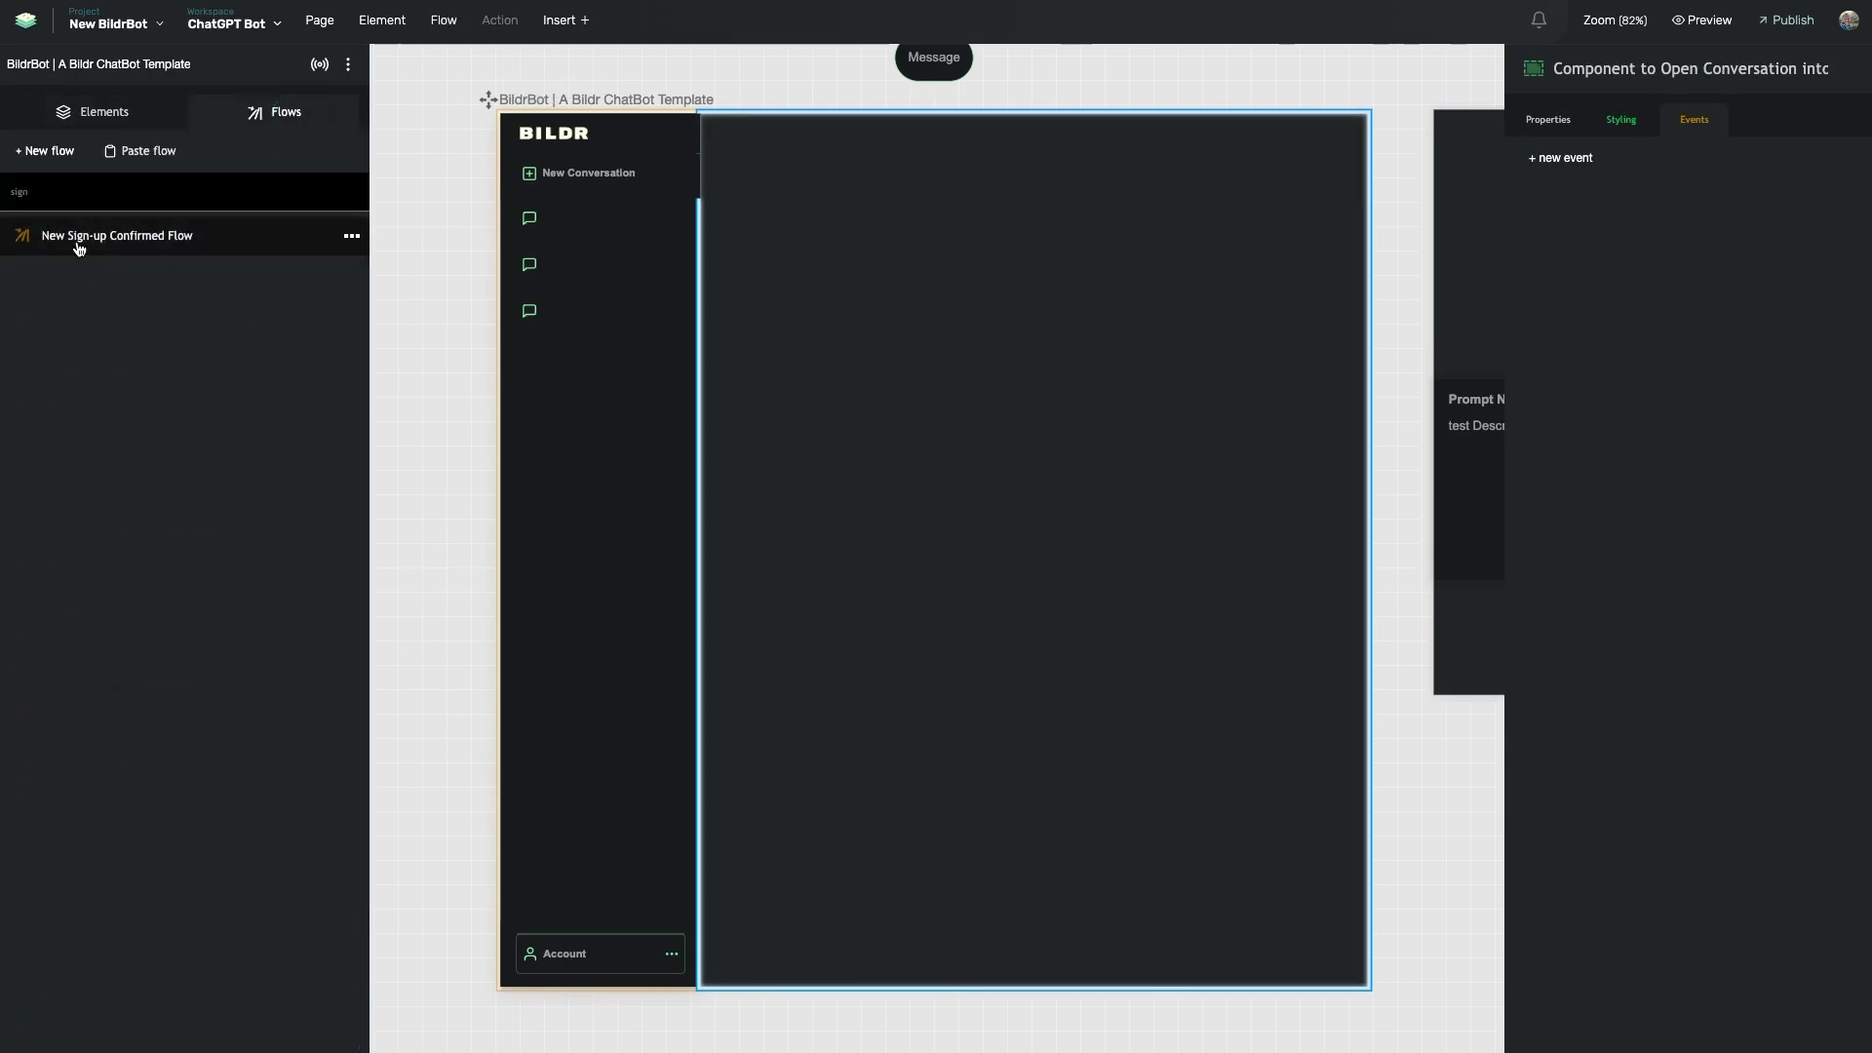
click(106, 240)
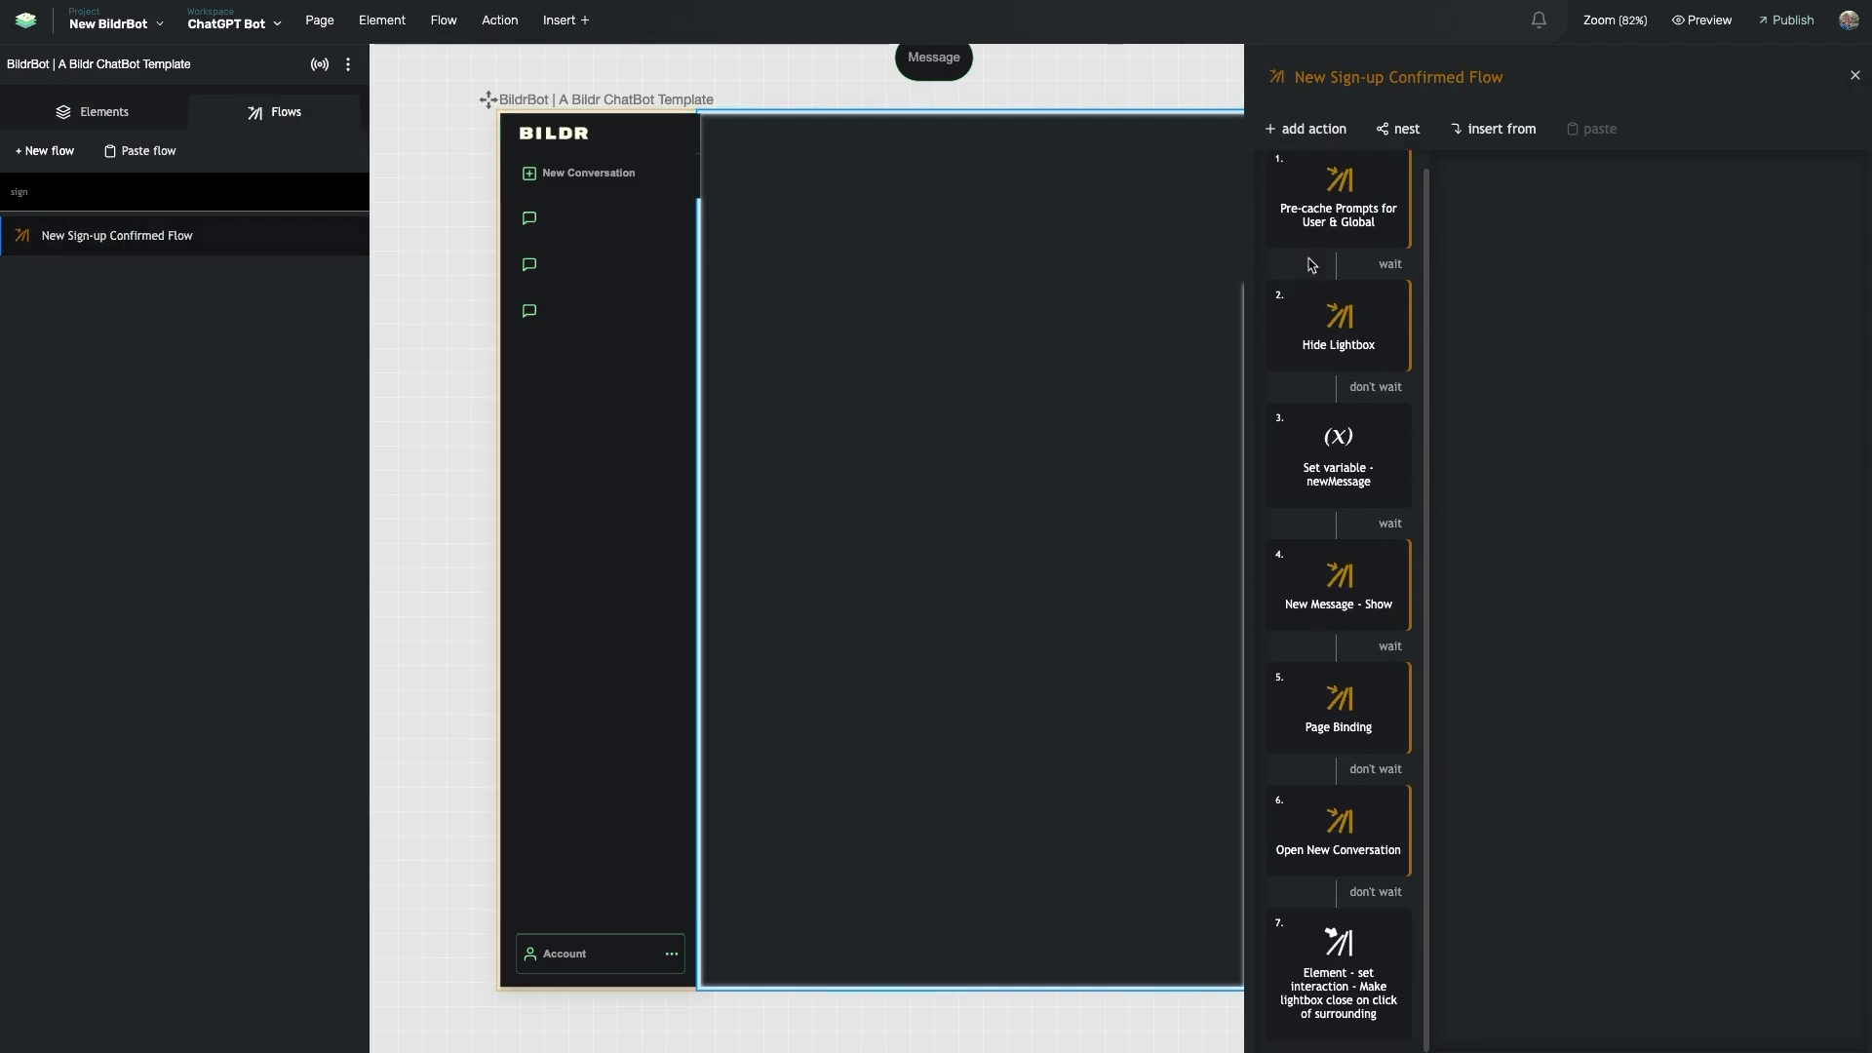
- Open the Pre-cache Prompts for User & Global sub-flow and inspect its Set variable - globalPrompts action
scroll(1343, 248, up, 1)
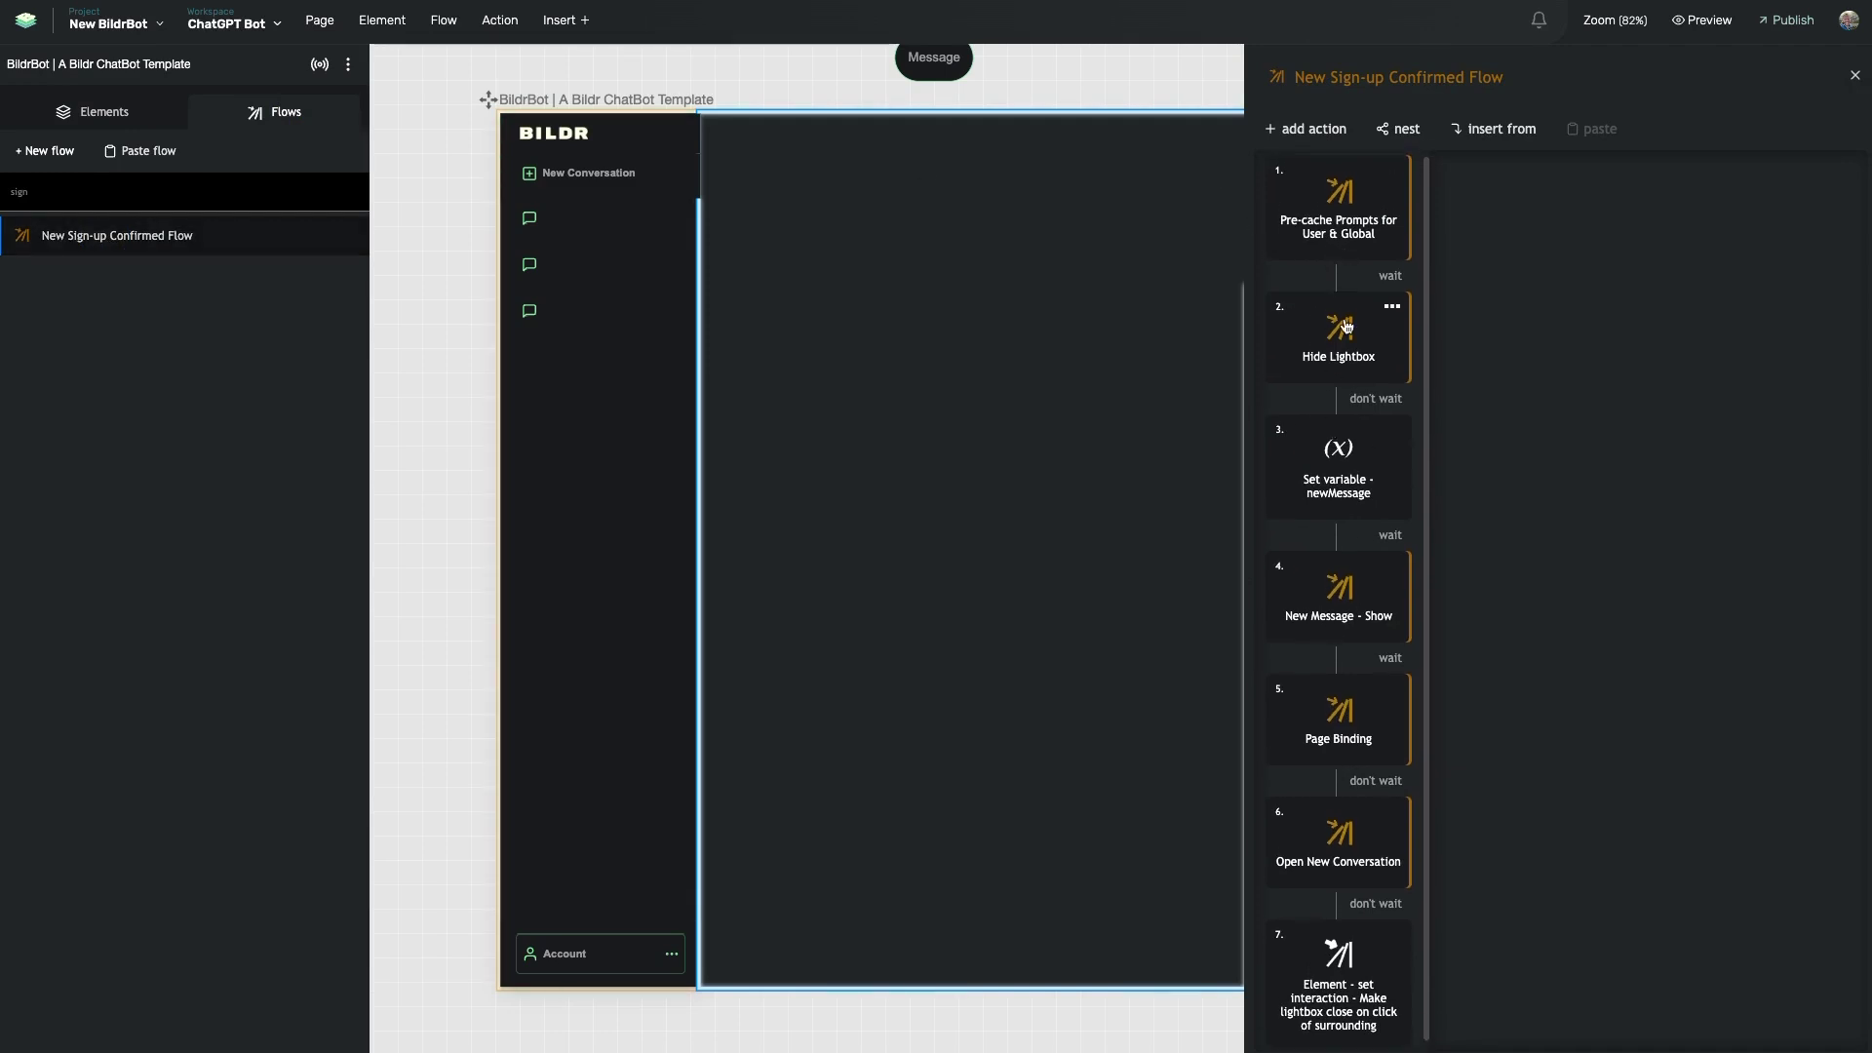
scroll(1344, 349, up, 1)
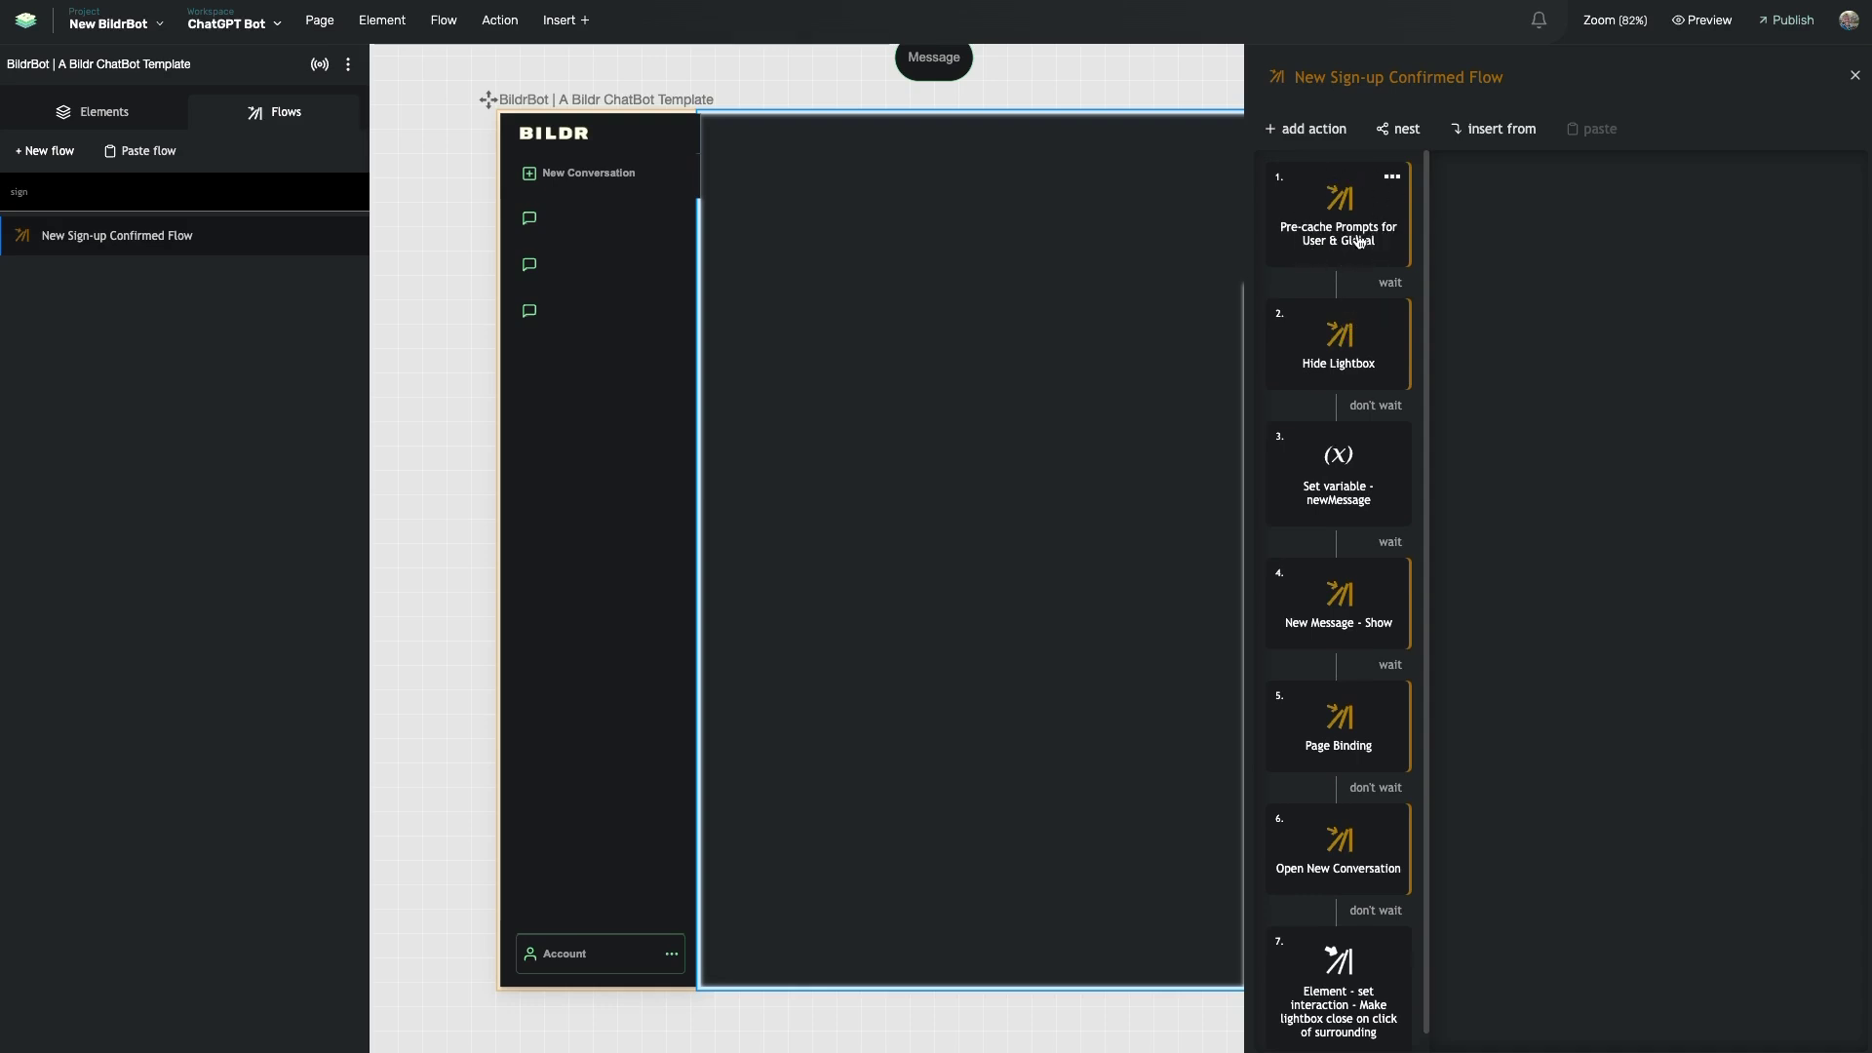
click(1366, 210)
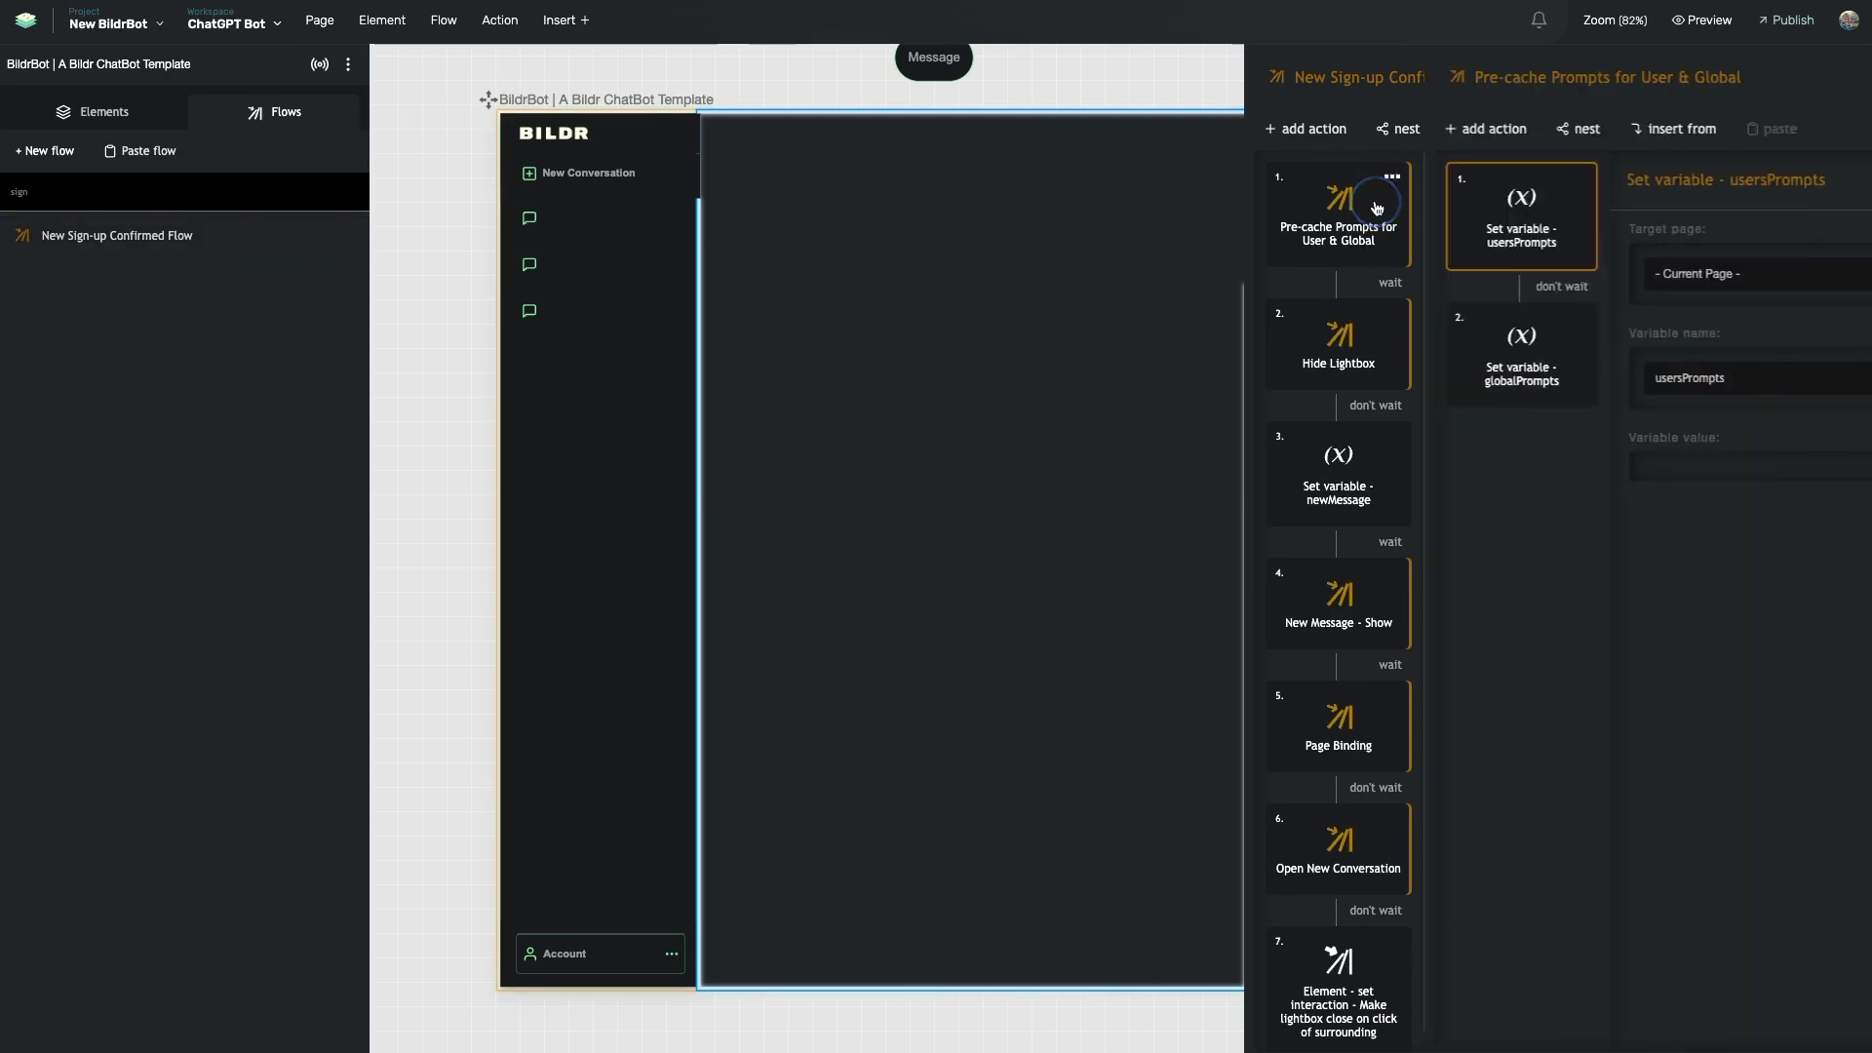
scroll(1089, 334, right, 1)
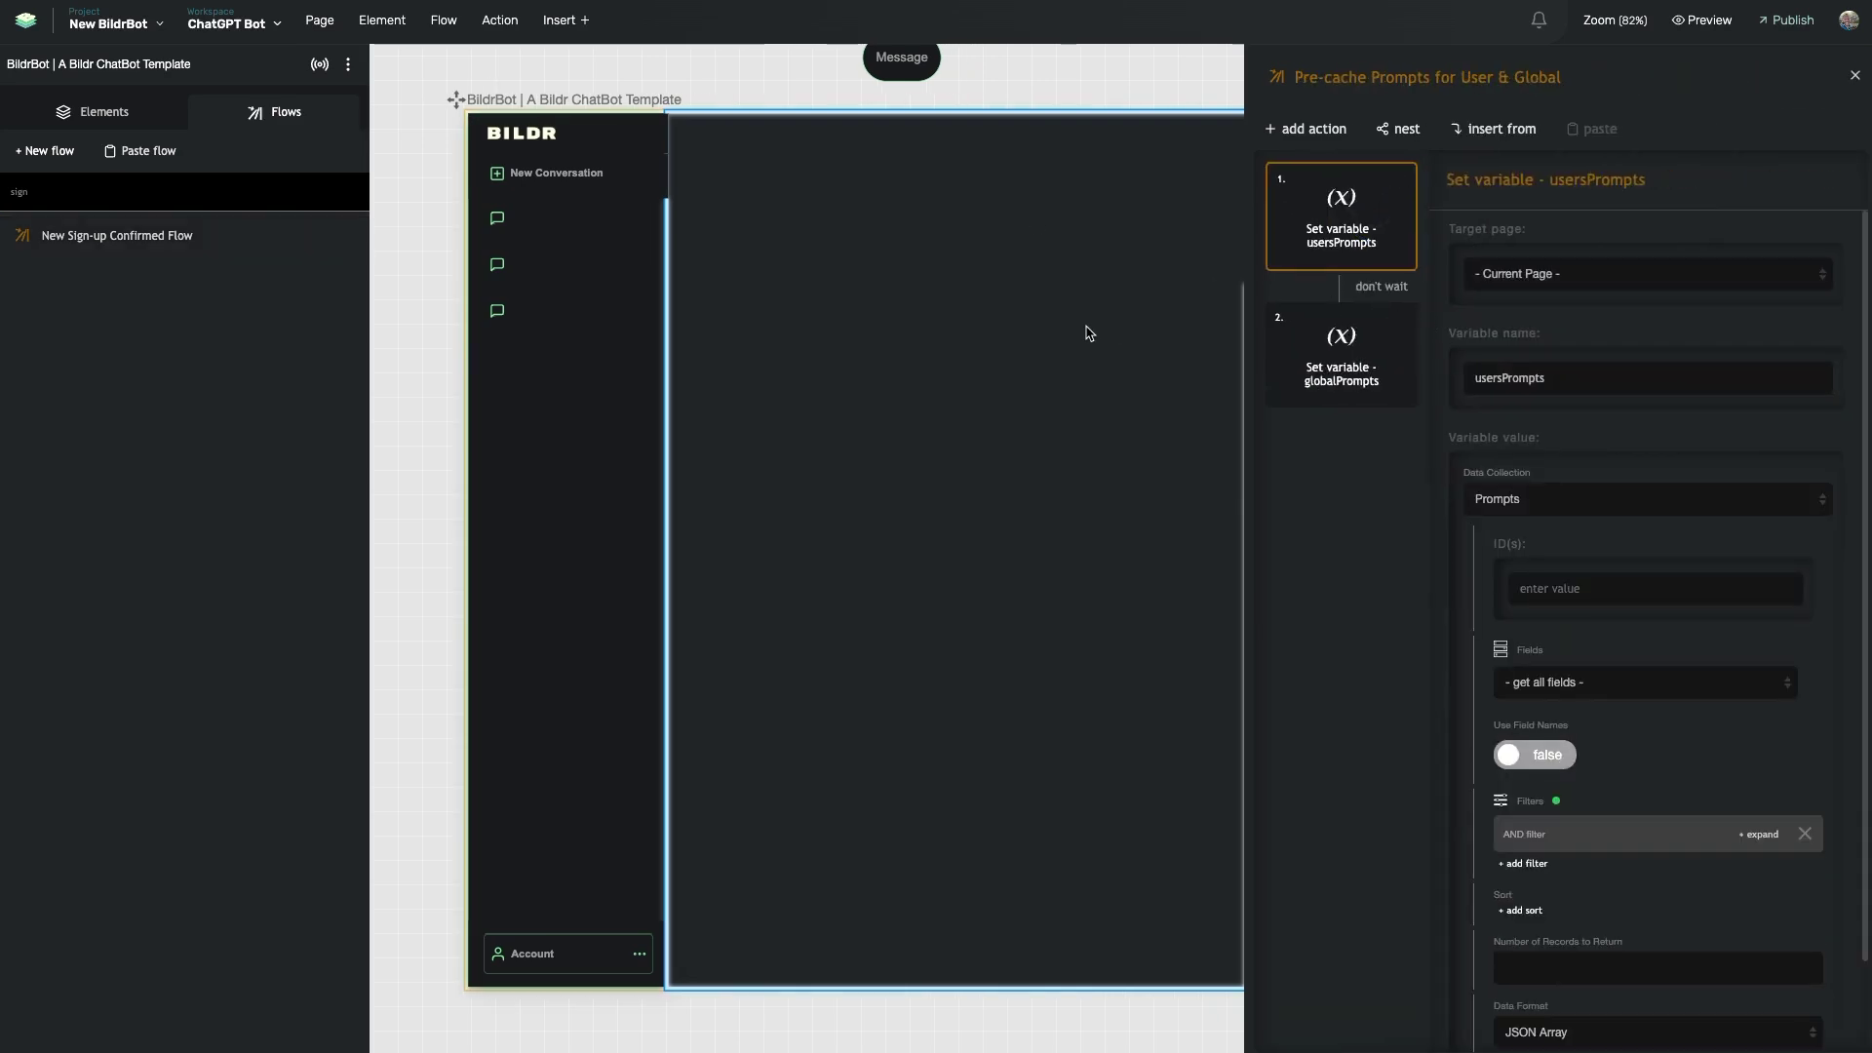
scroll(1512, 385, down, 2)
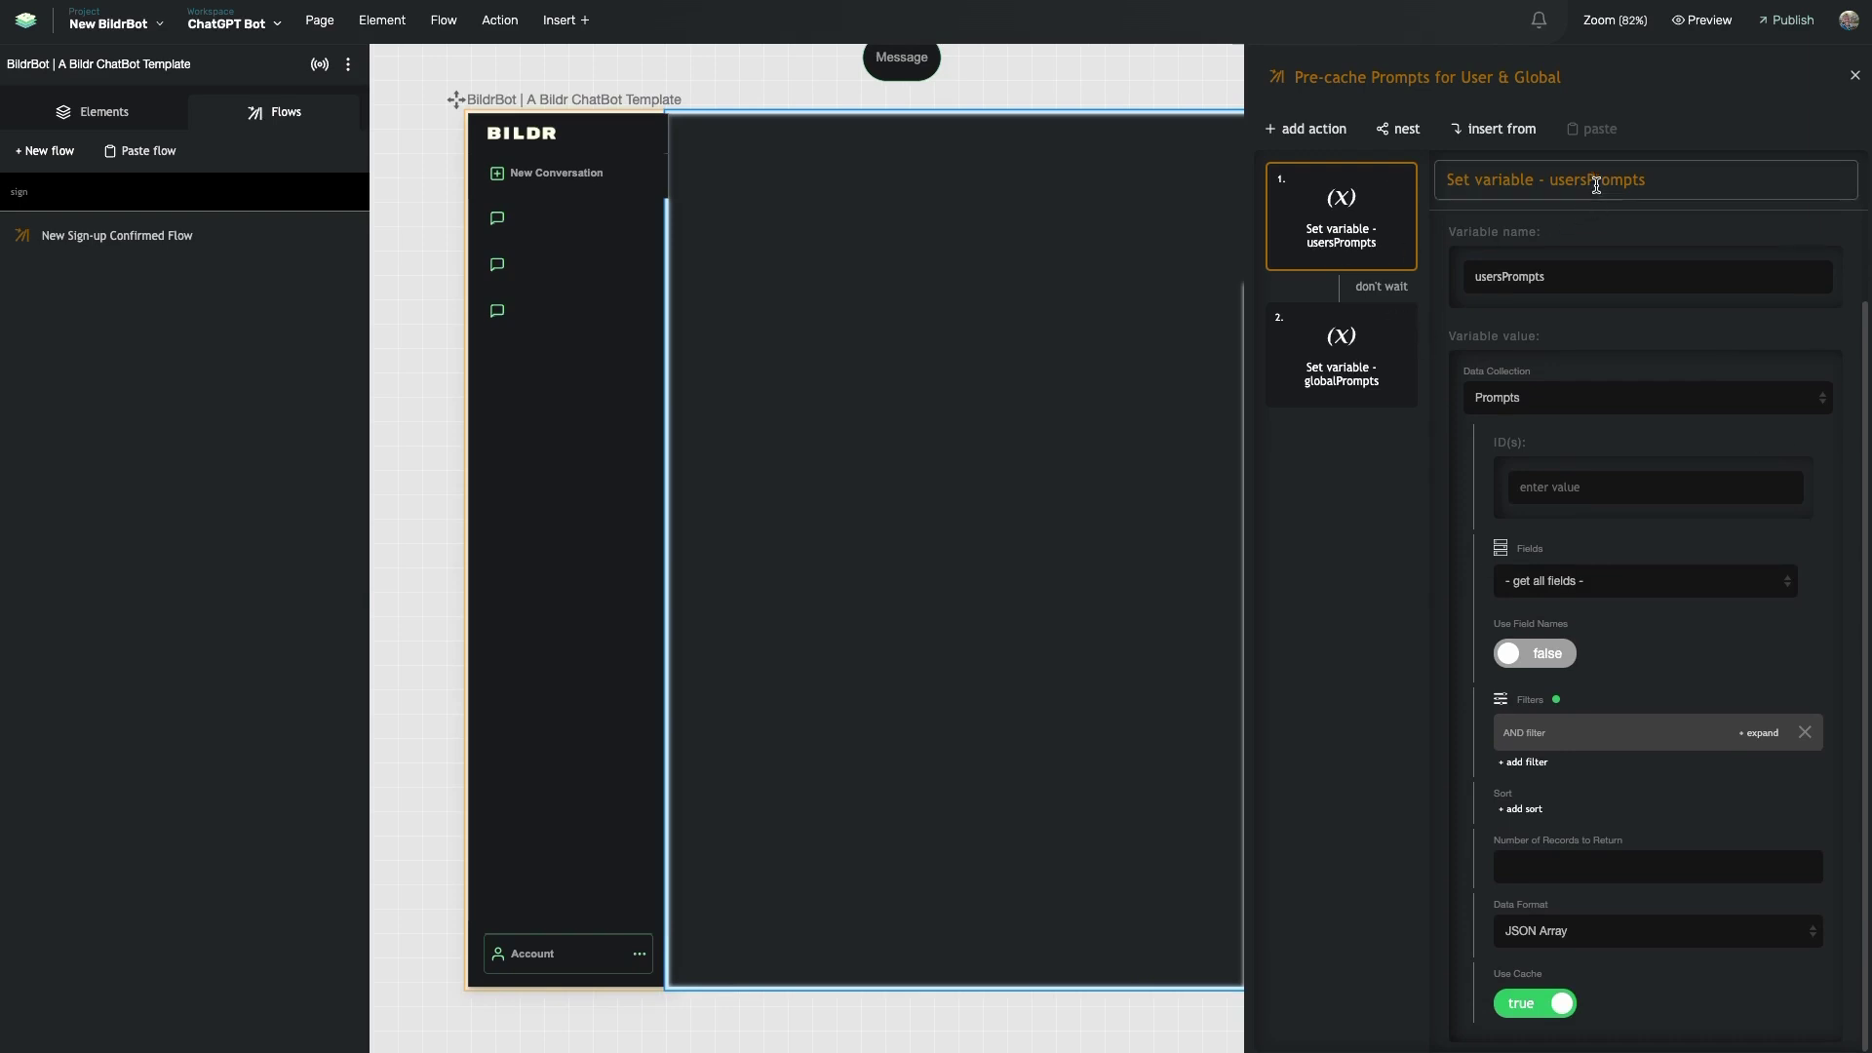
click(1375, 353)
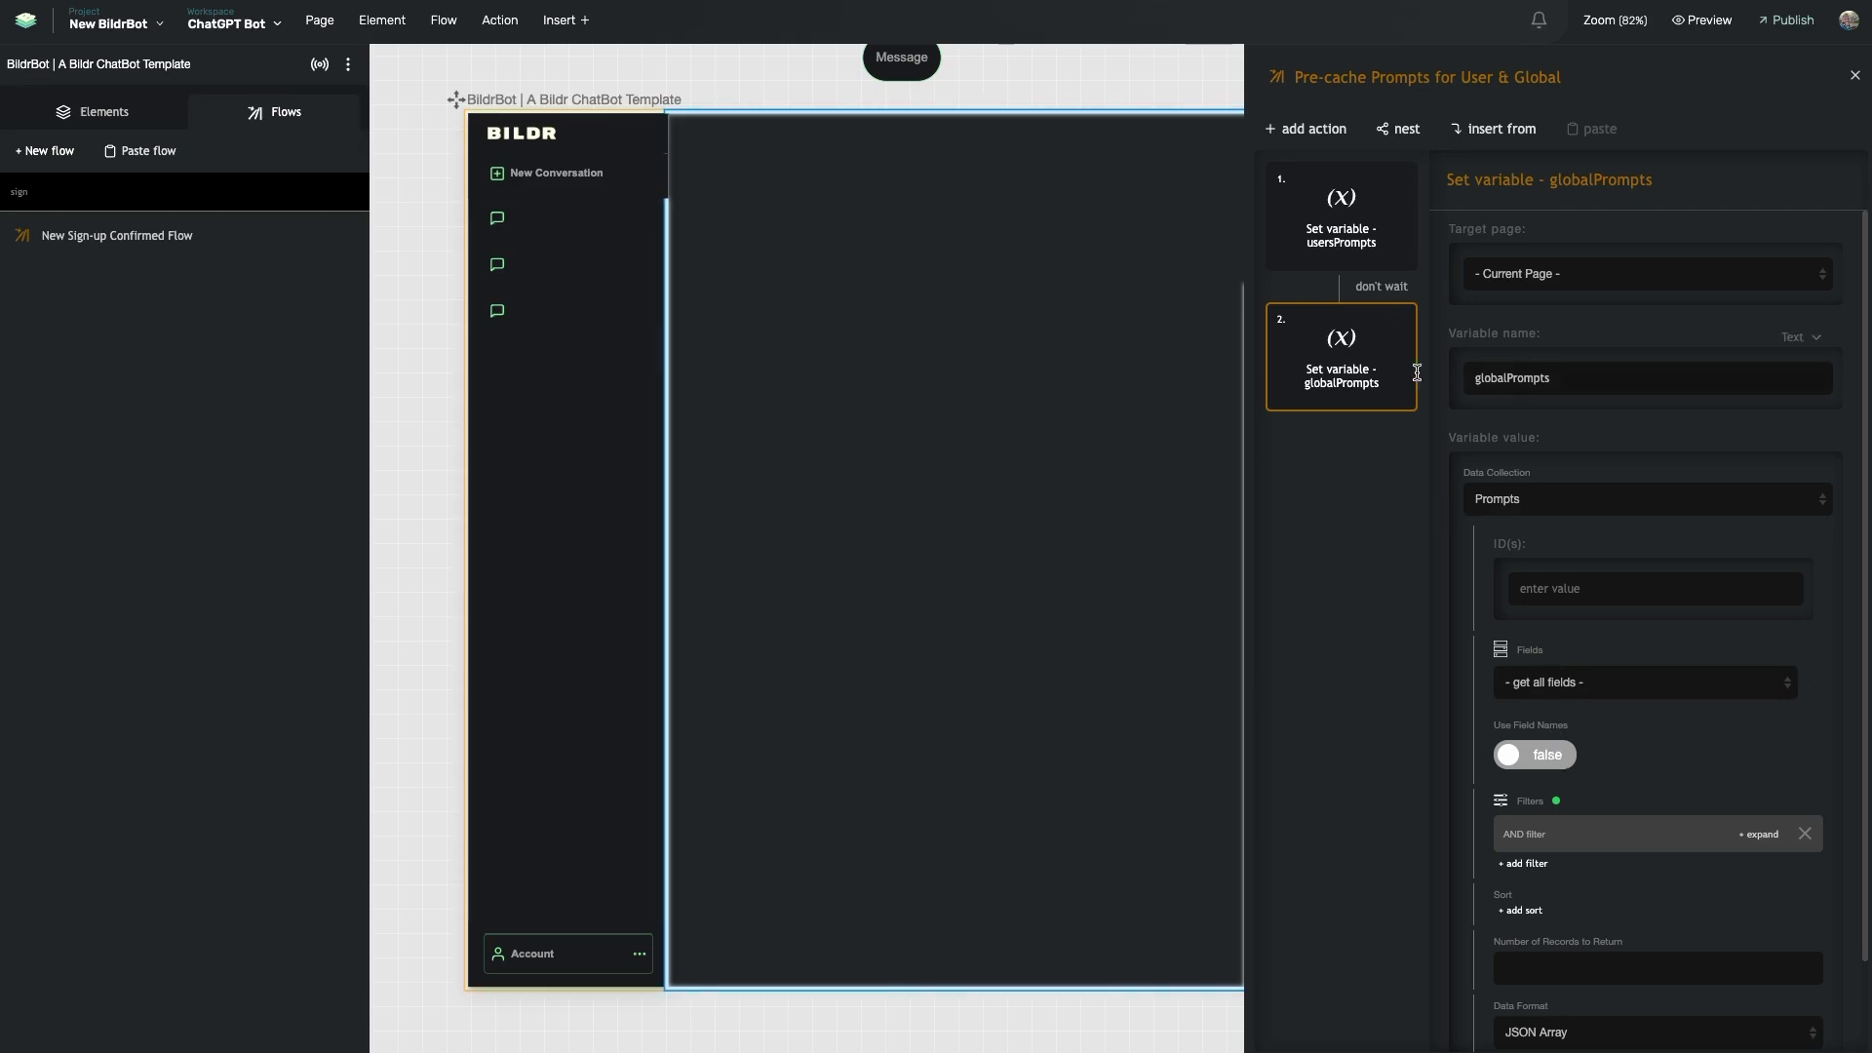
scroll(975, 387, right, 5)
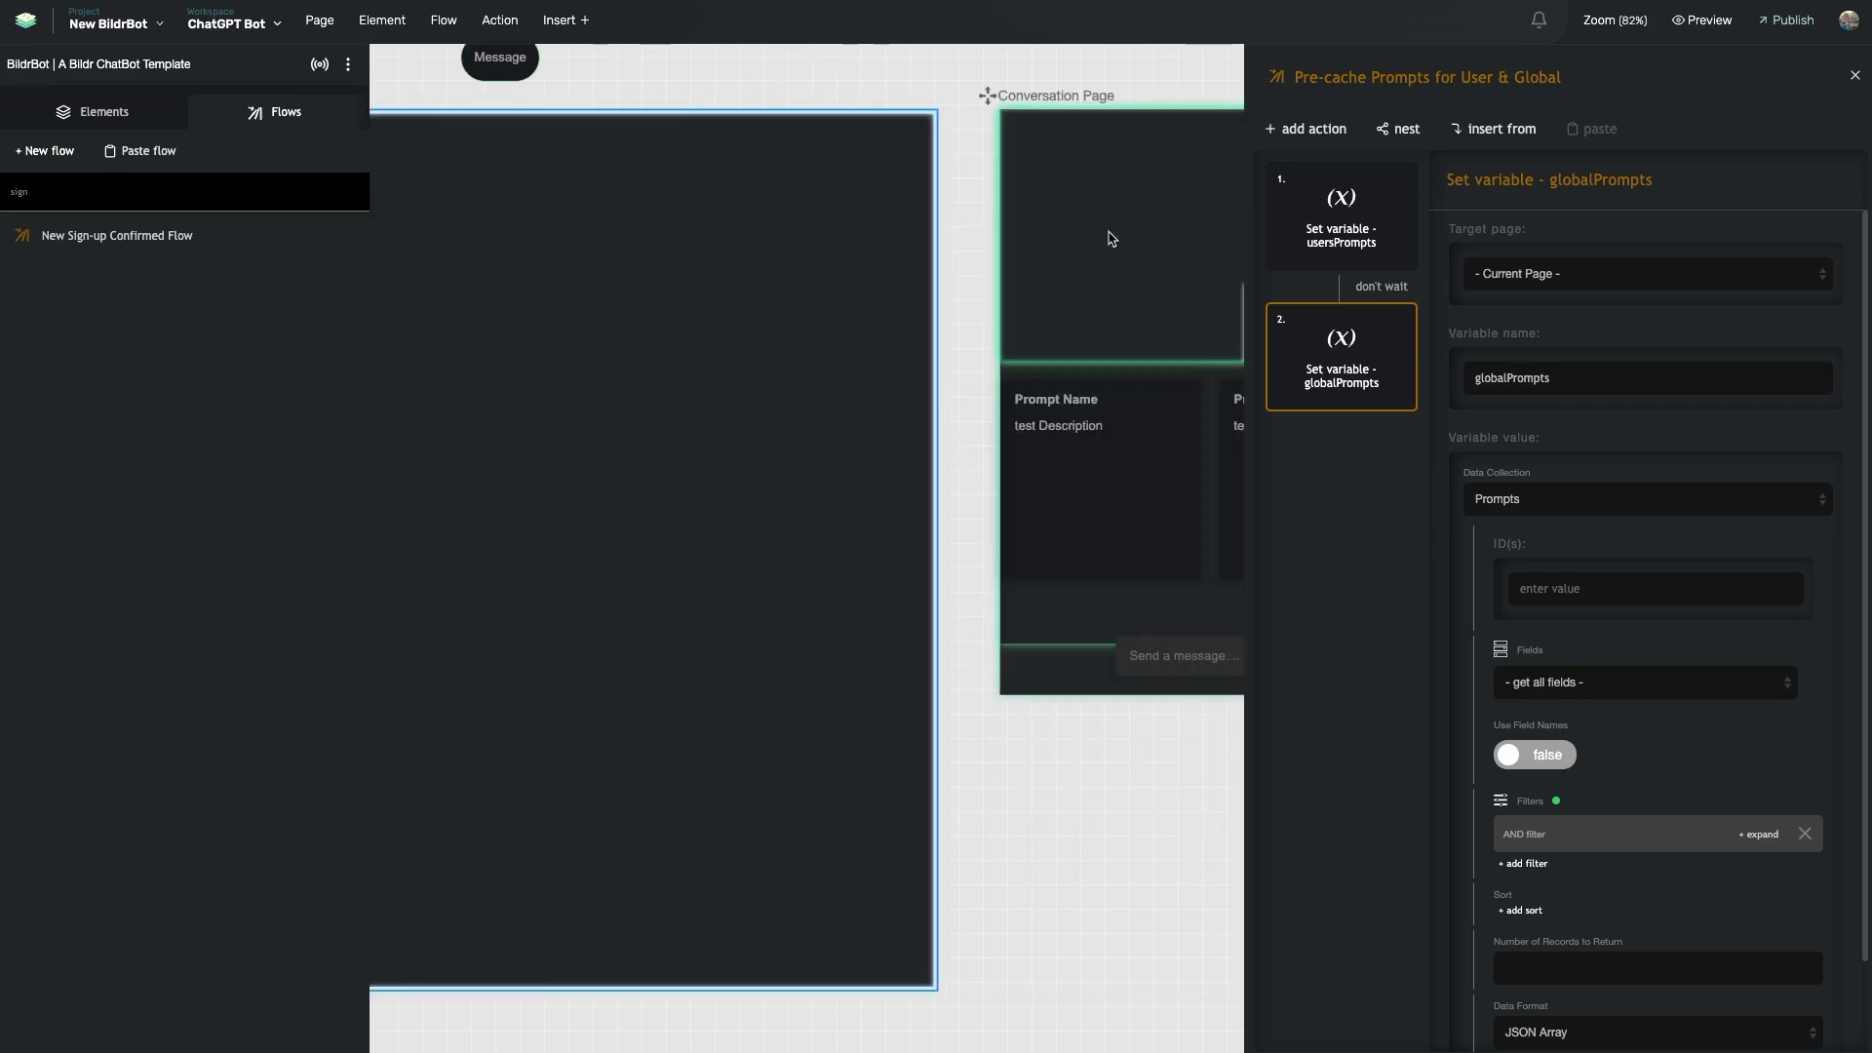
scroll(1049, 230, left, 1)
scroll(1066, 250, left, 1)
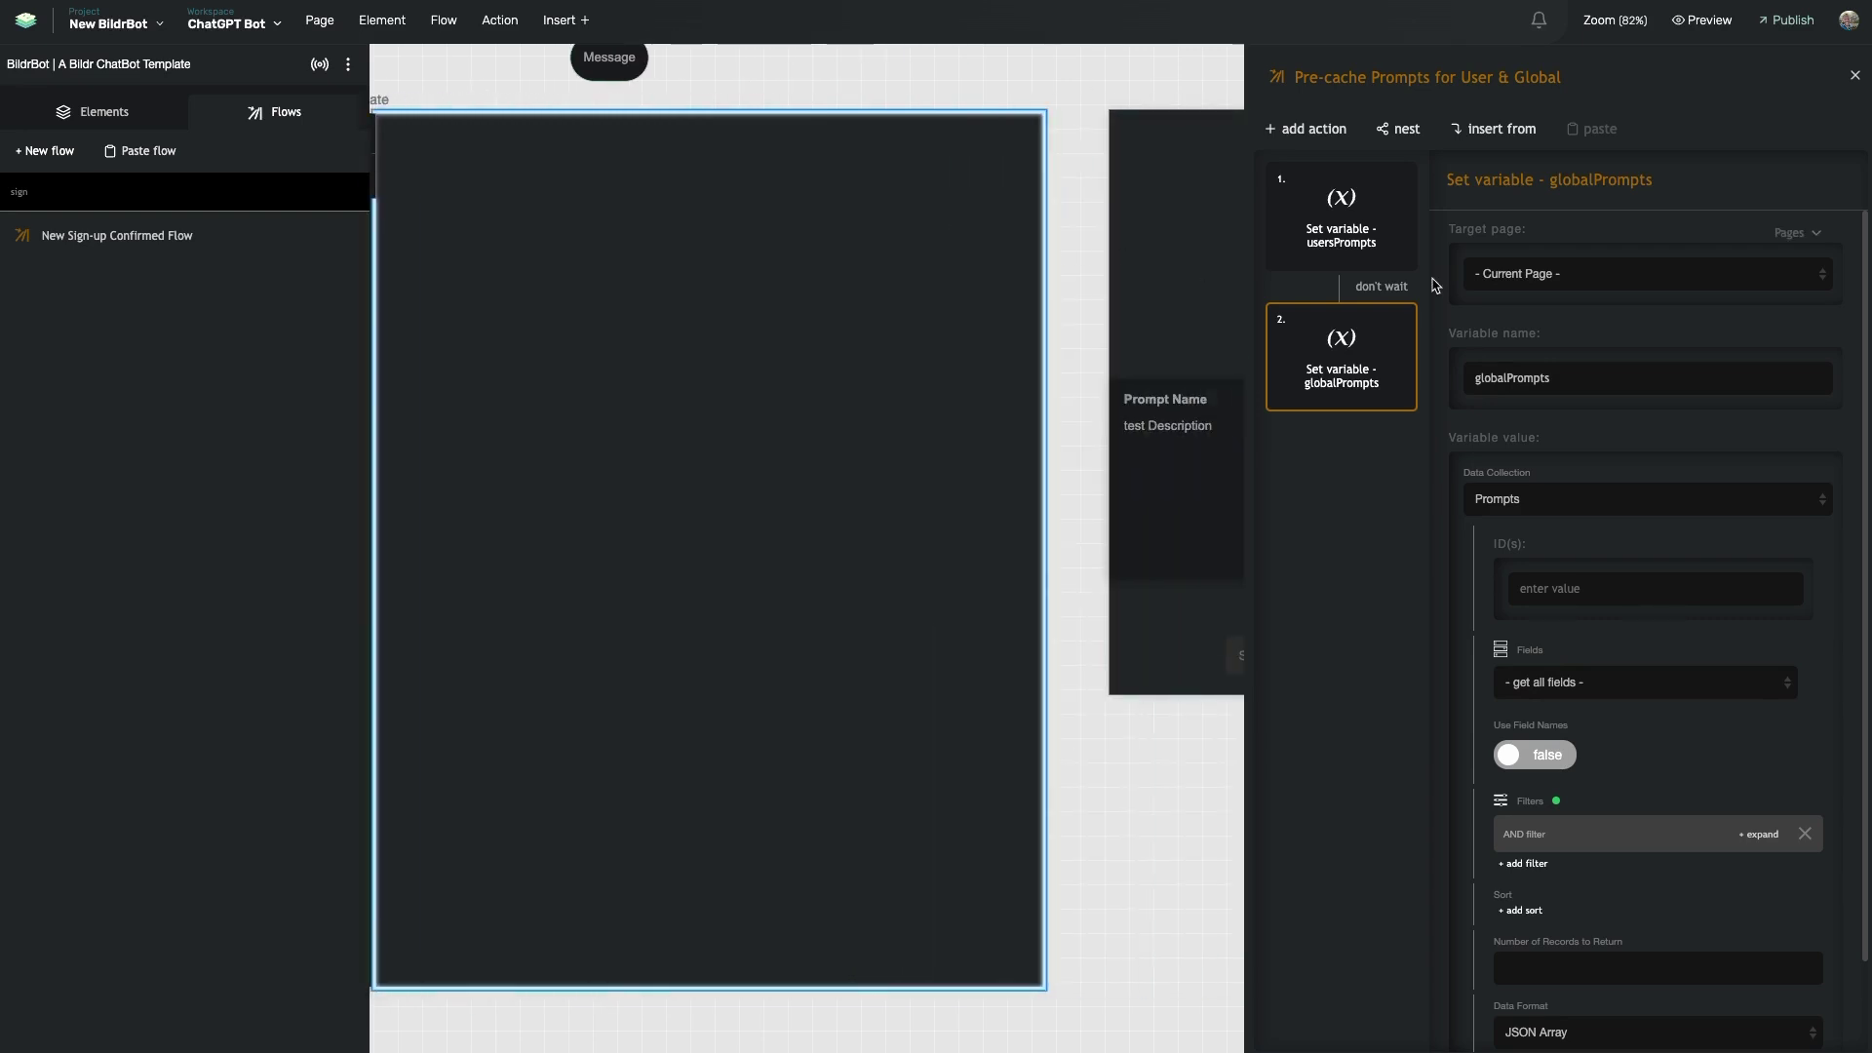
scroll(1092, 341, right, 3)
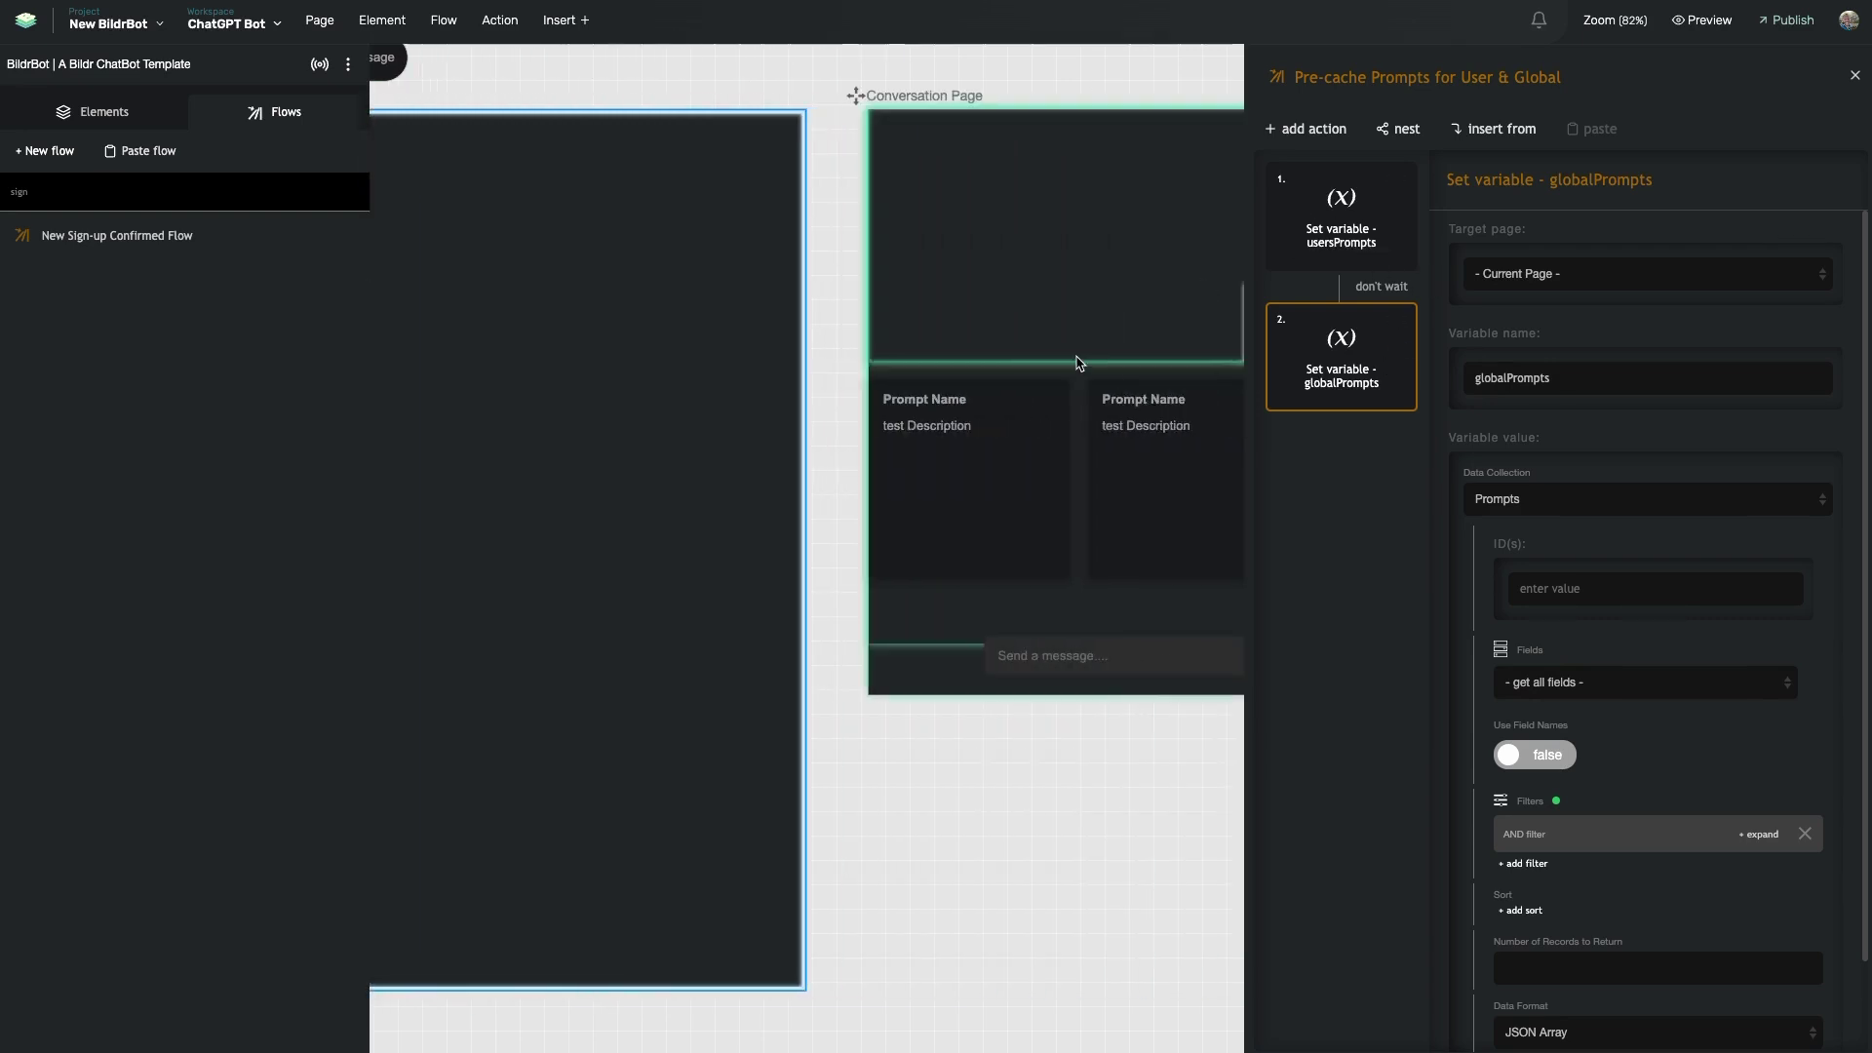
scroll(978, 505, right, 2)
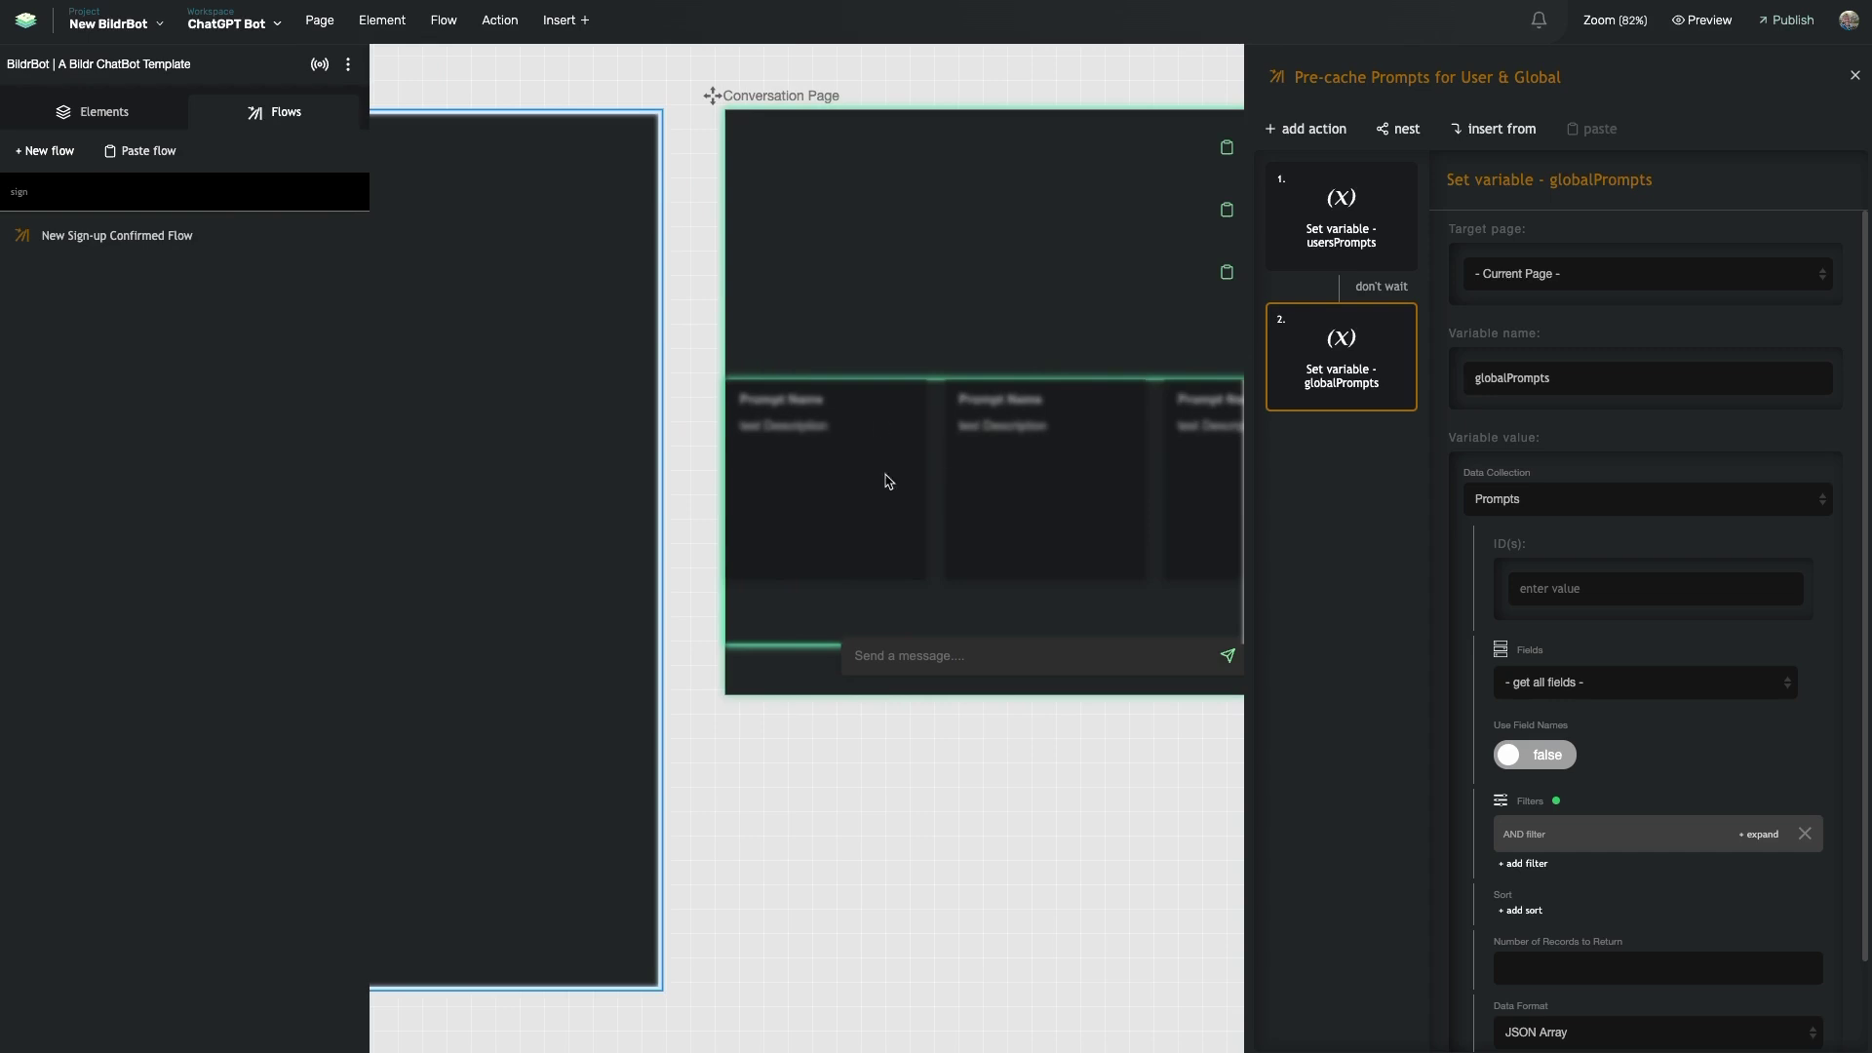
scroll(1007, 481, right, 3)
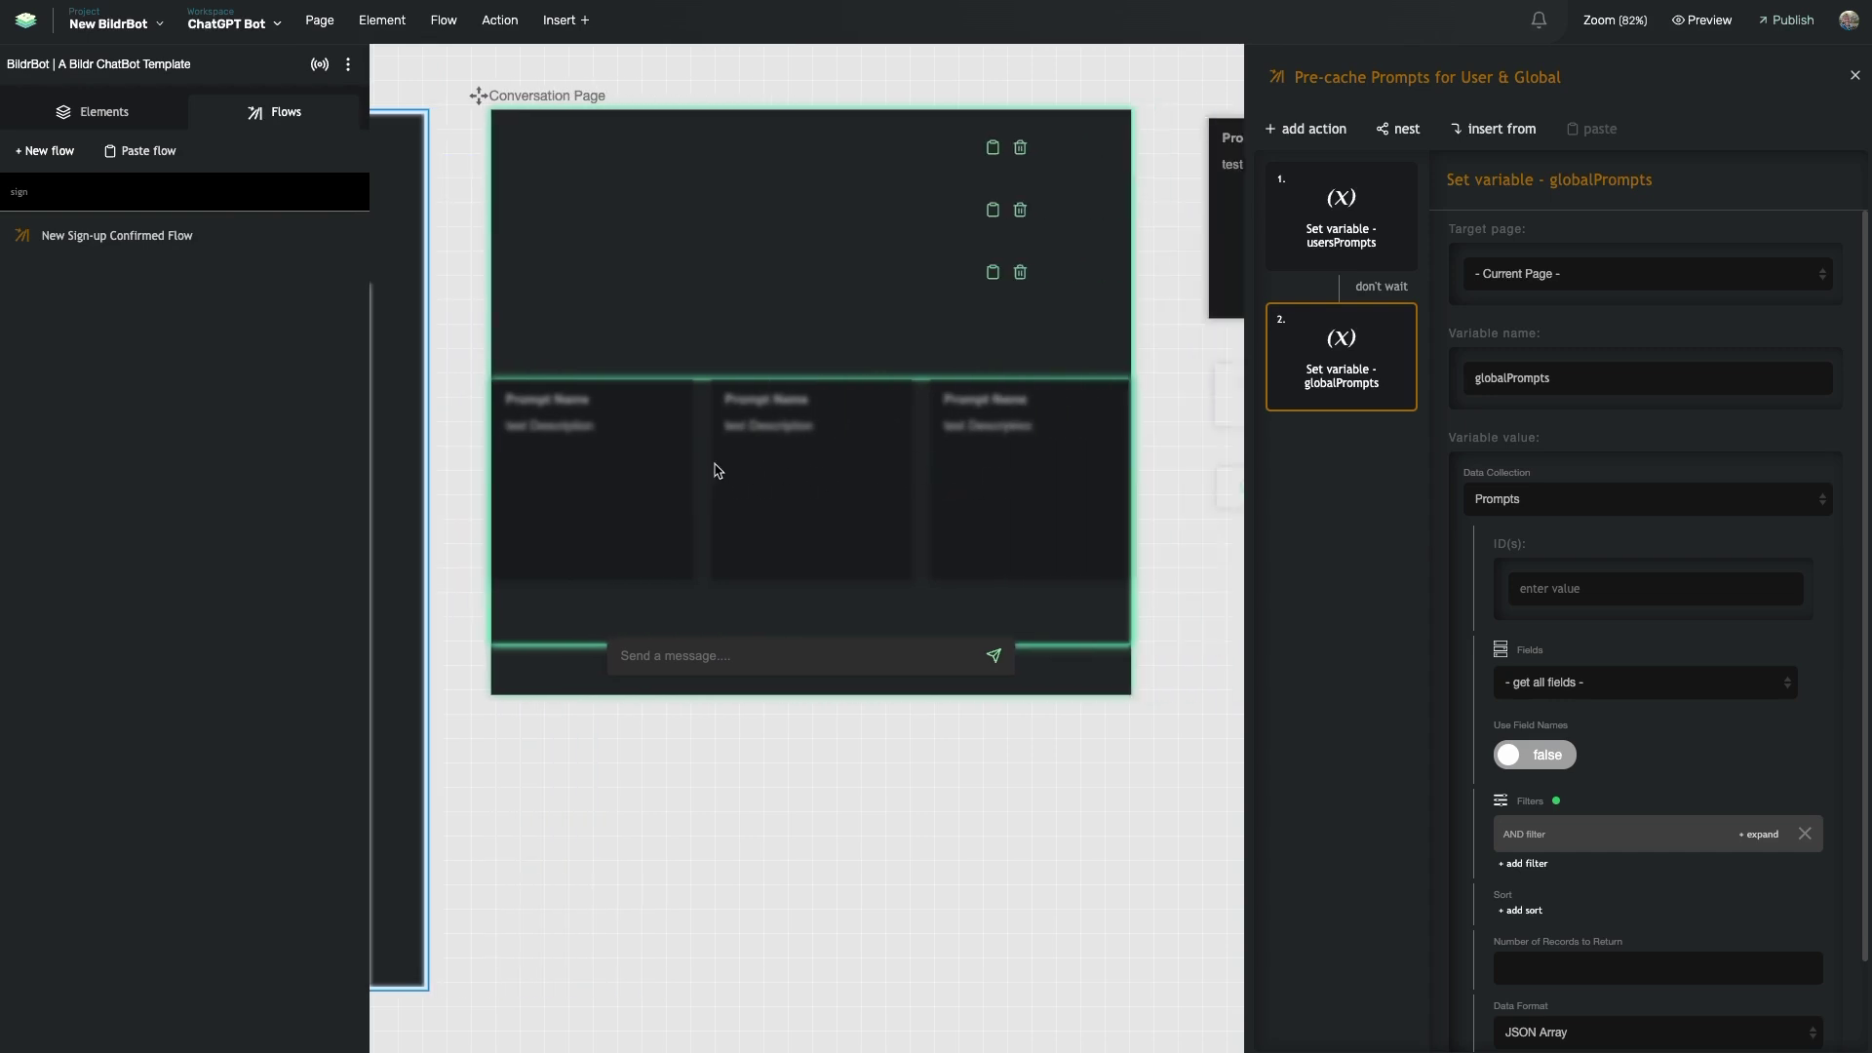
scroll(881, 459, left, 10)
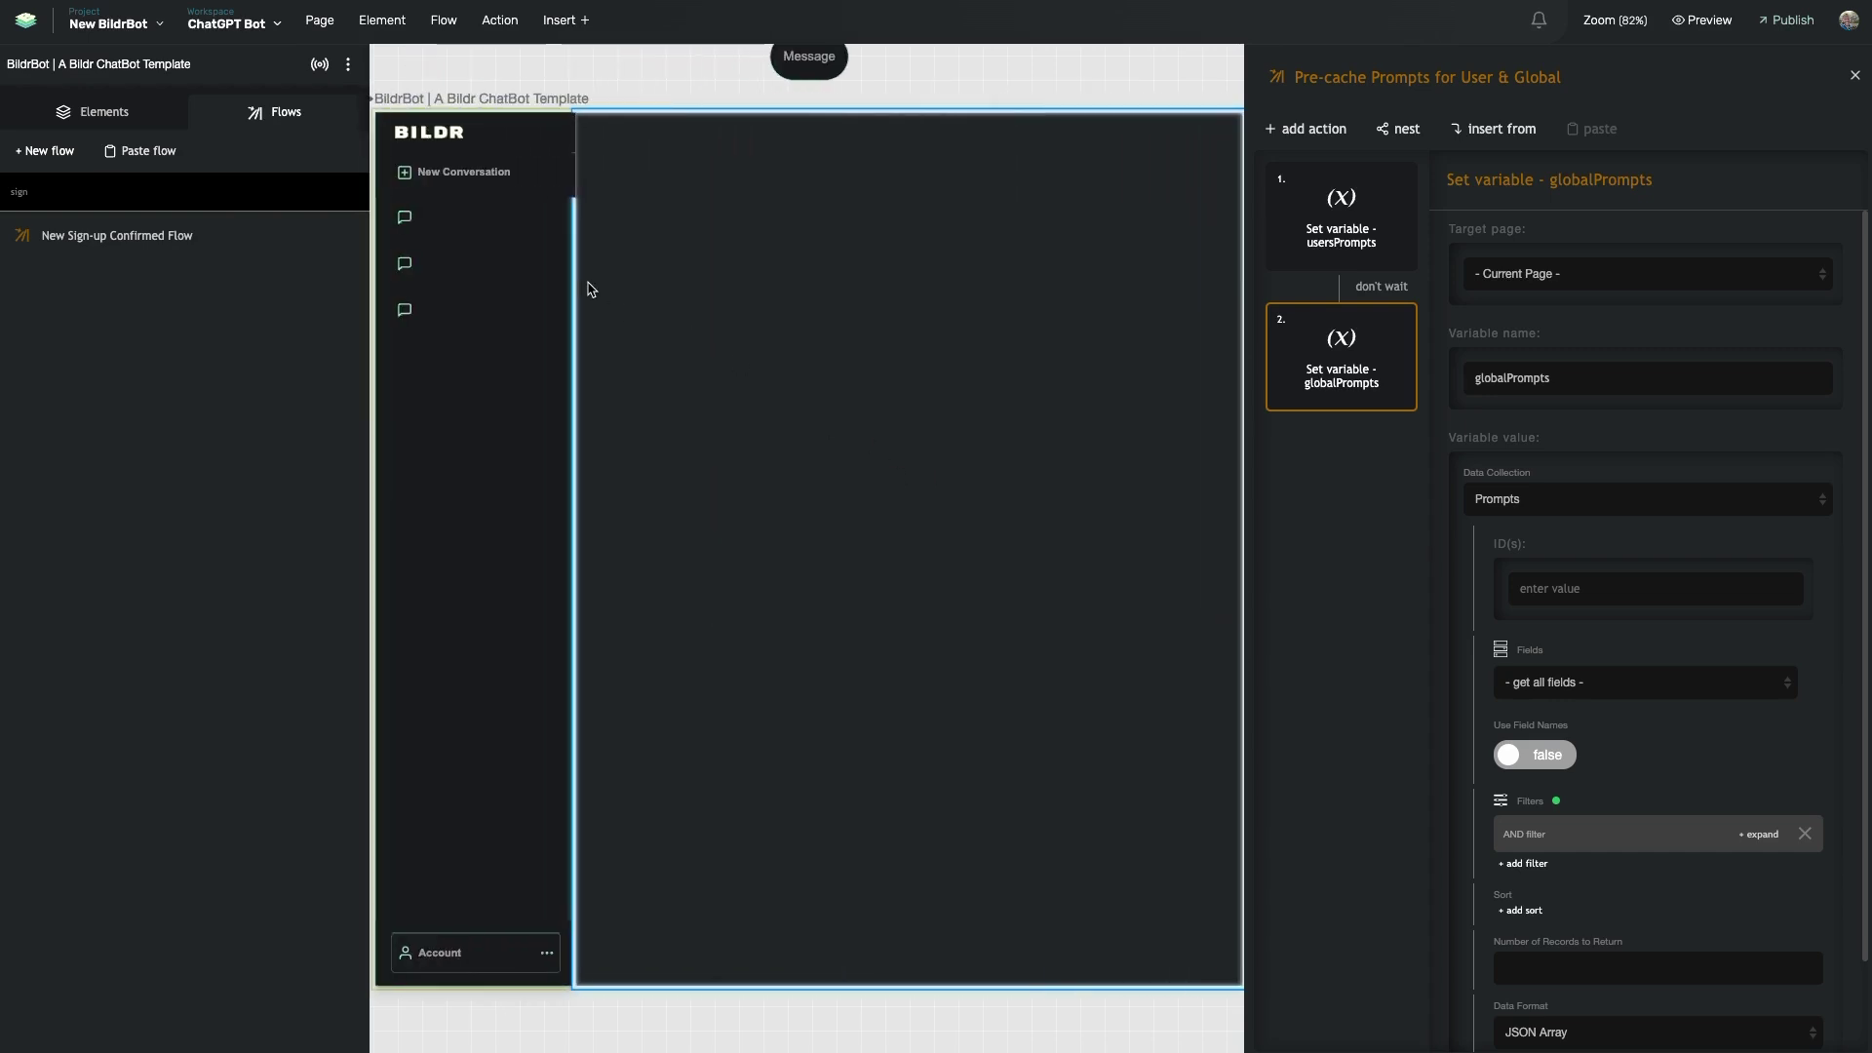
- Return to New Sign-up Confirmed Flow, inspect Set variable - newMessage, then select the canvas Message element
click(201, 234)
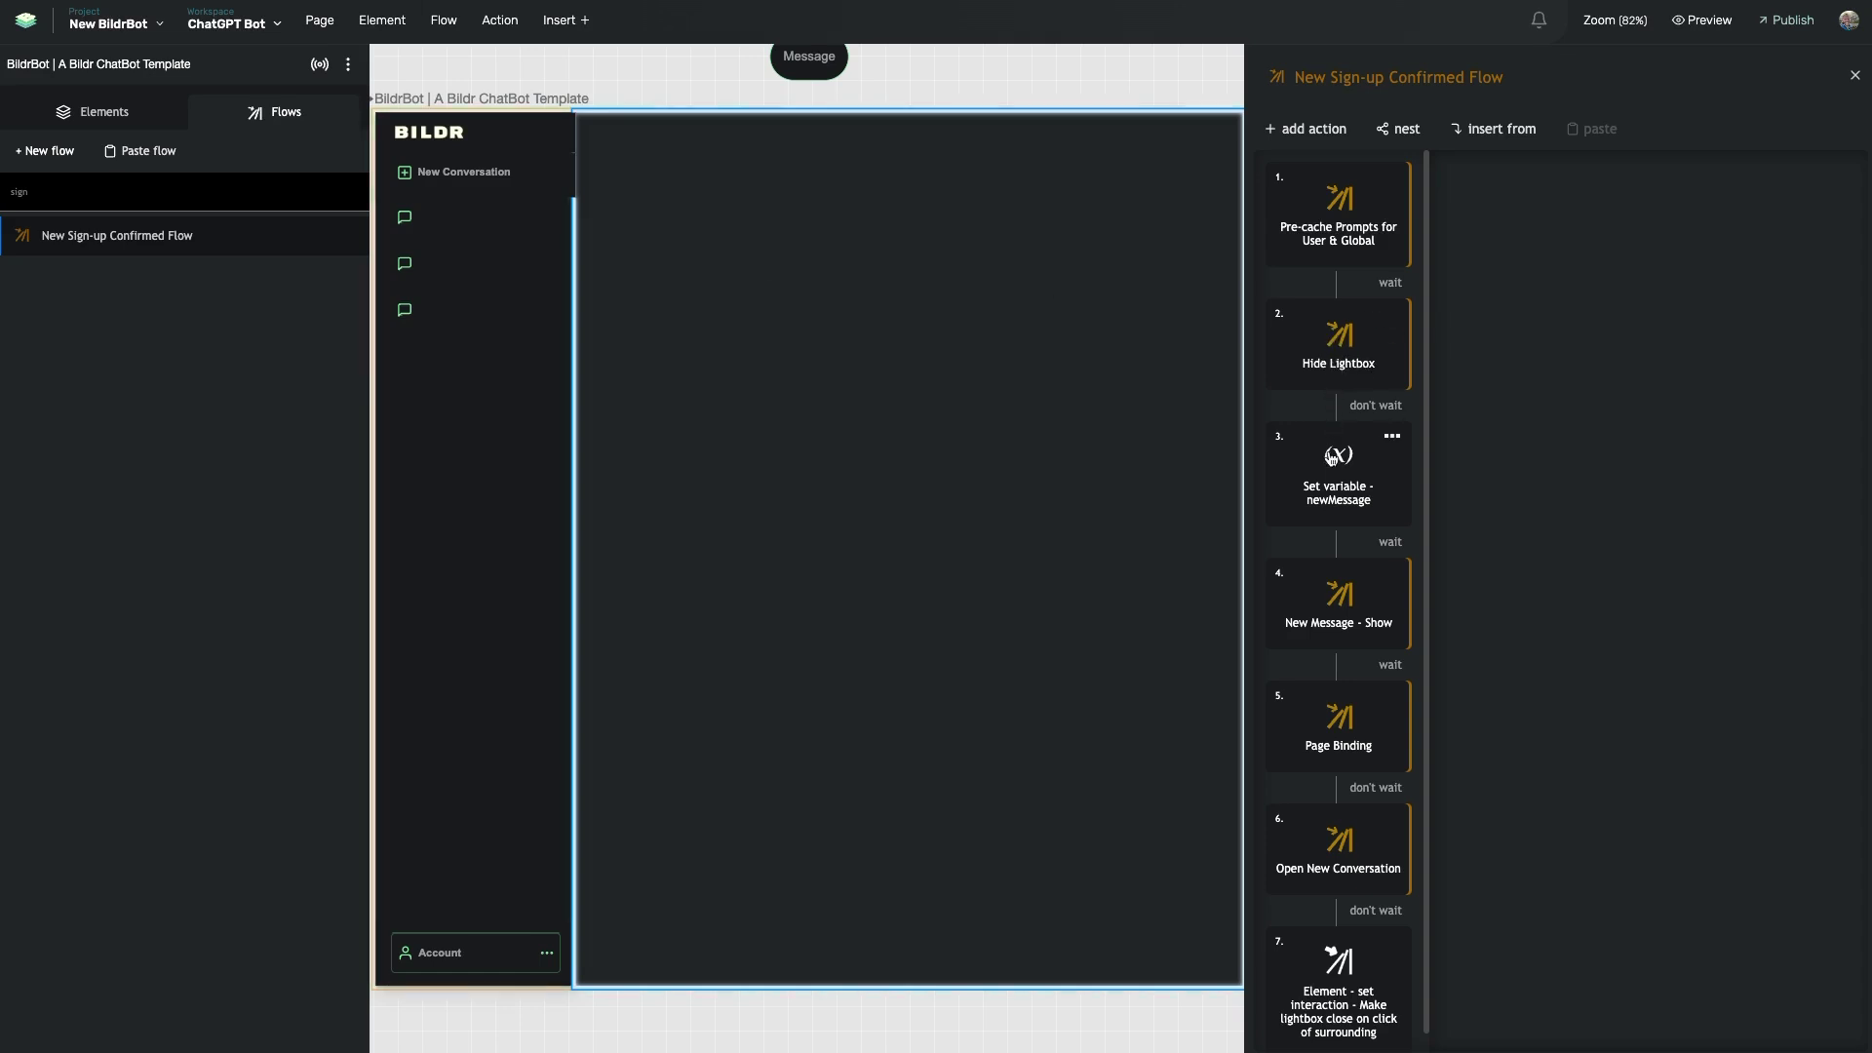
click(1334, 514)
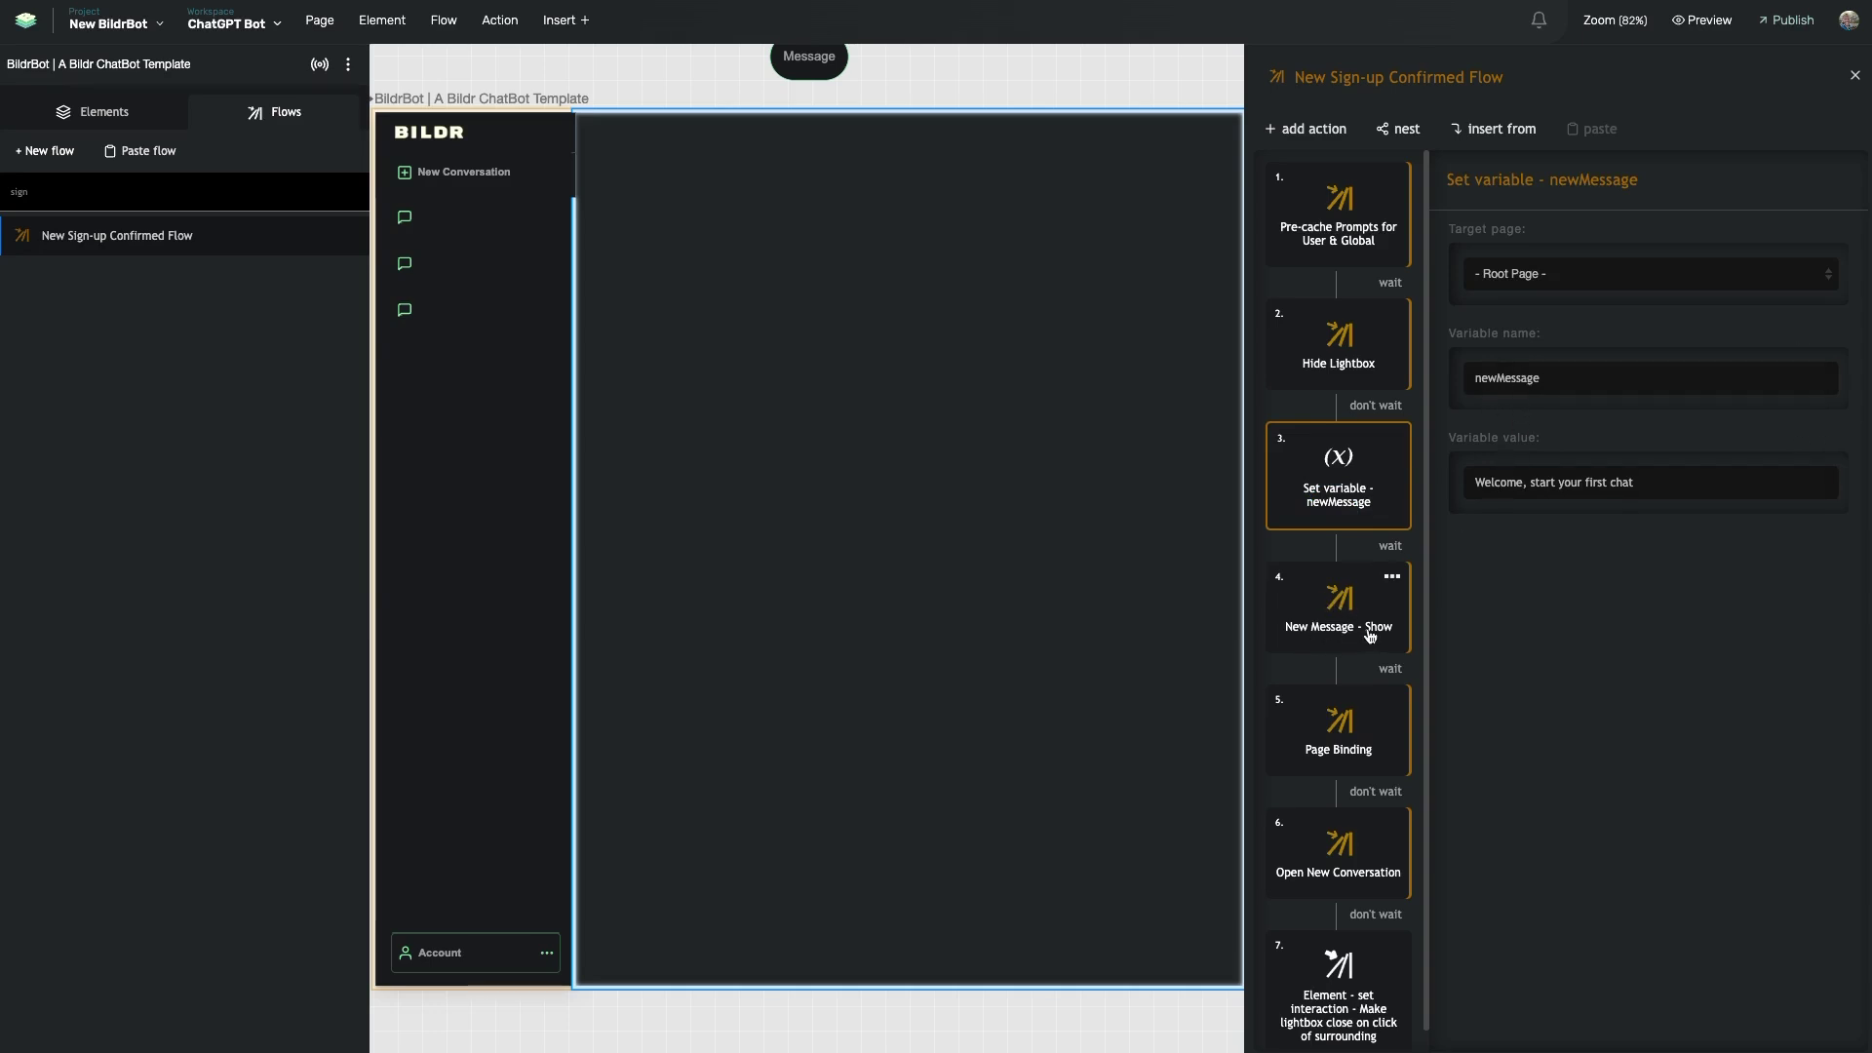
scroll(1010, 293, up, 2)
click(797, 142)
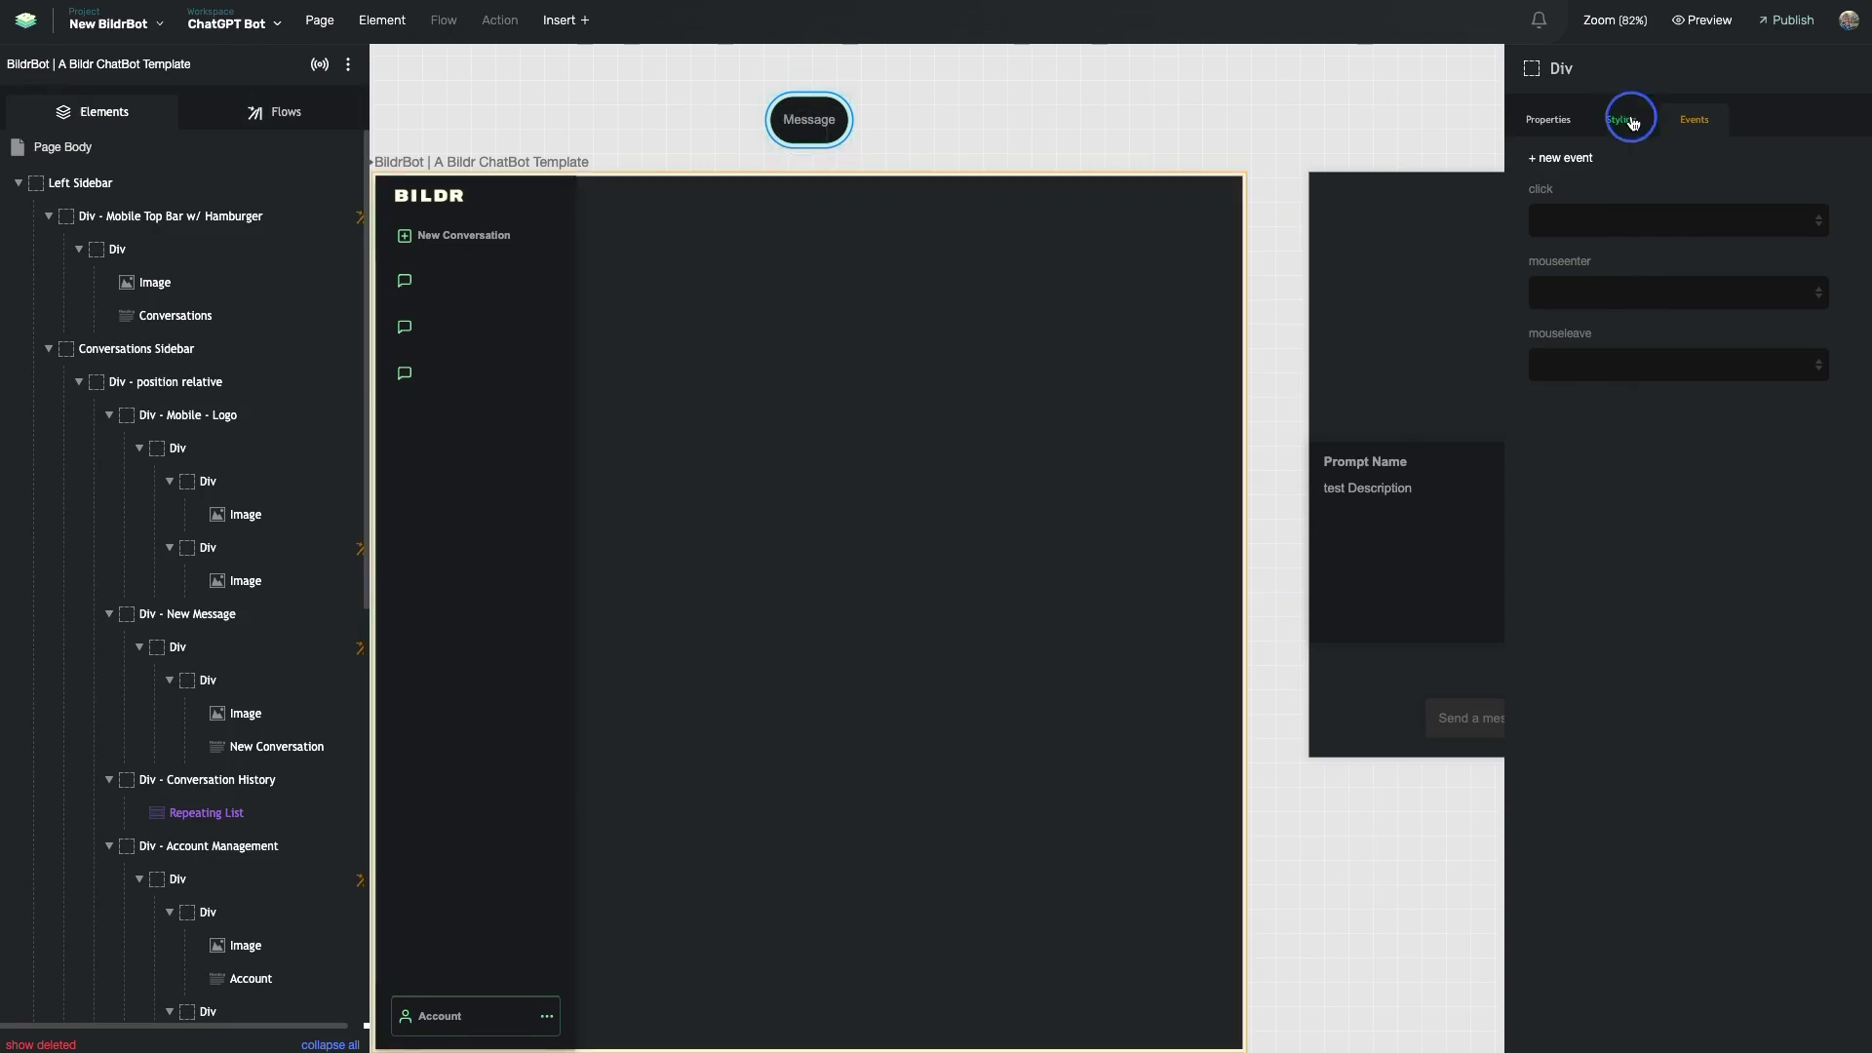
- Show Div - Message's inline styles (top -100 px), then list flows filtered by 'sign'
click(1632, 123)
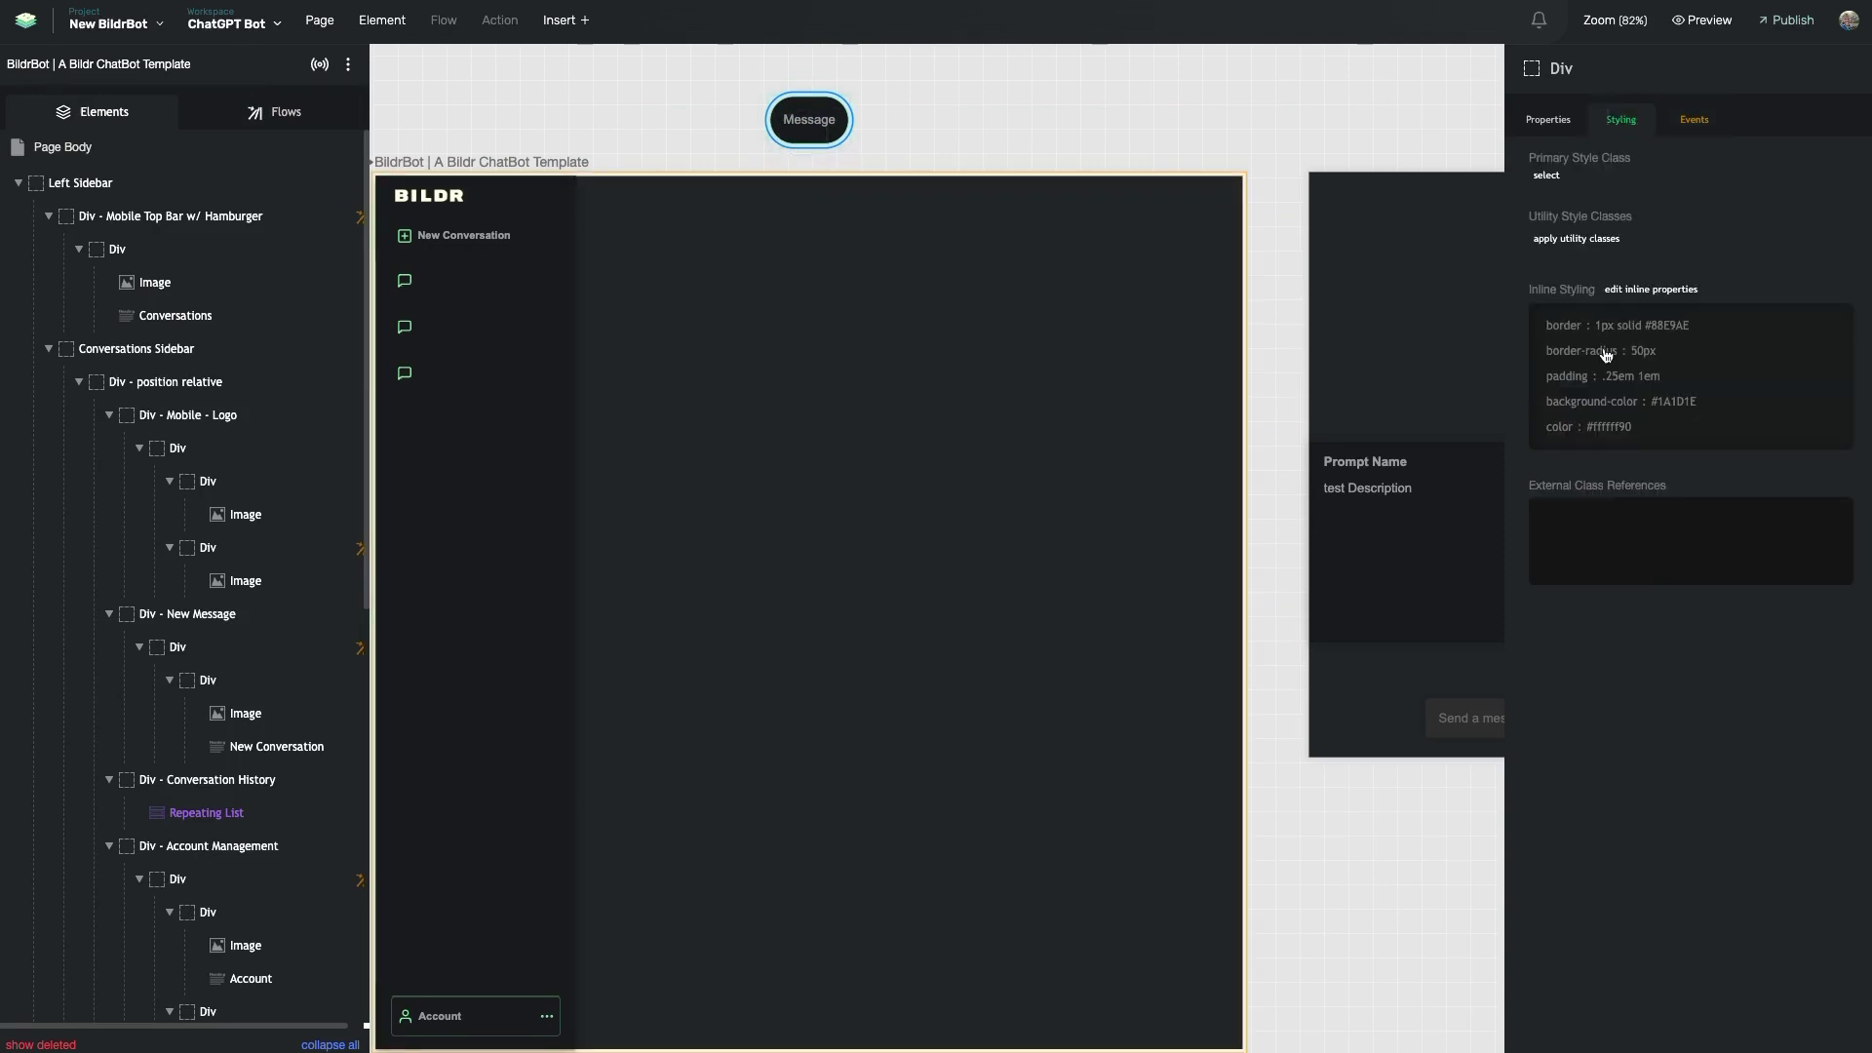
scroll(301, 472, down, 8)
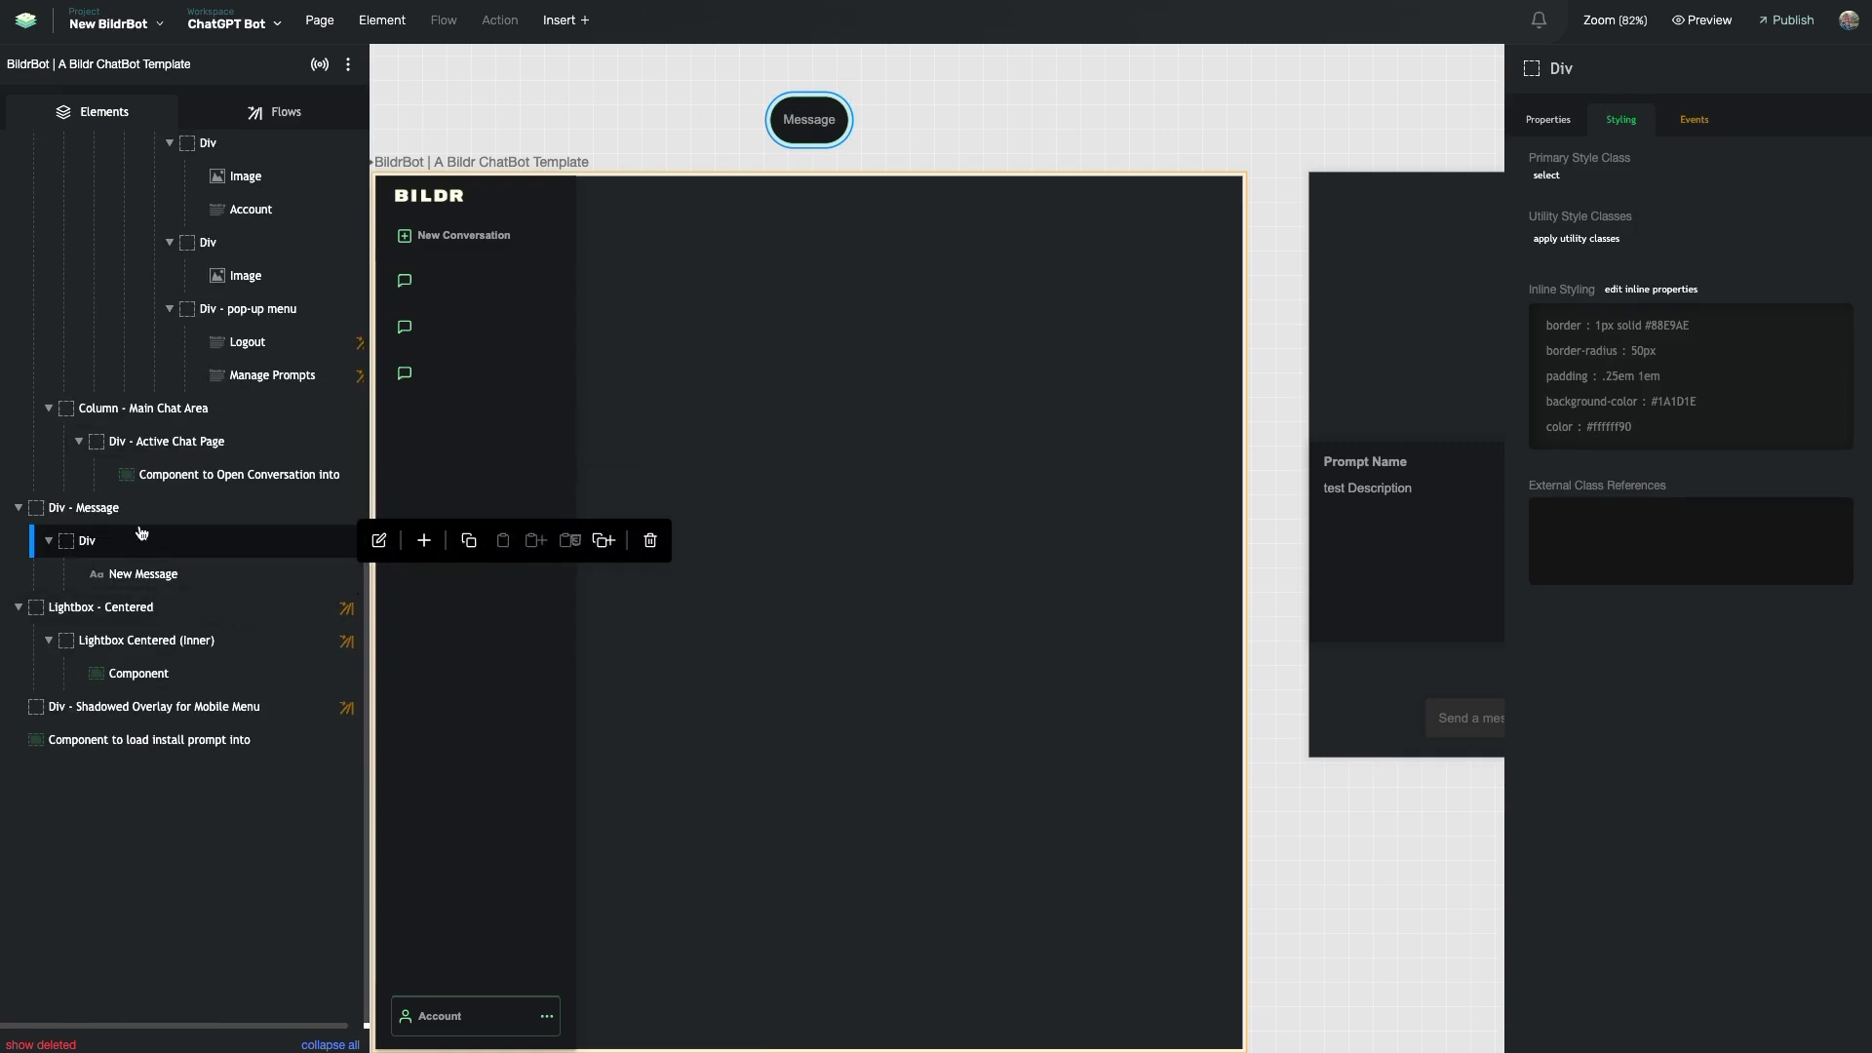
click(86, 509)
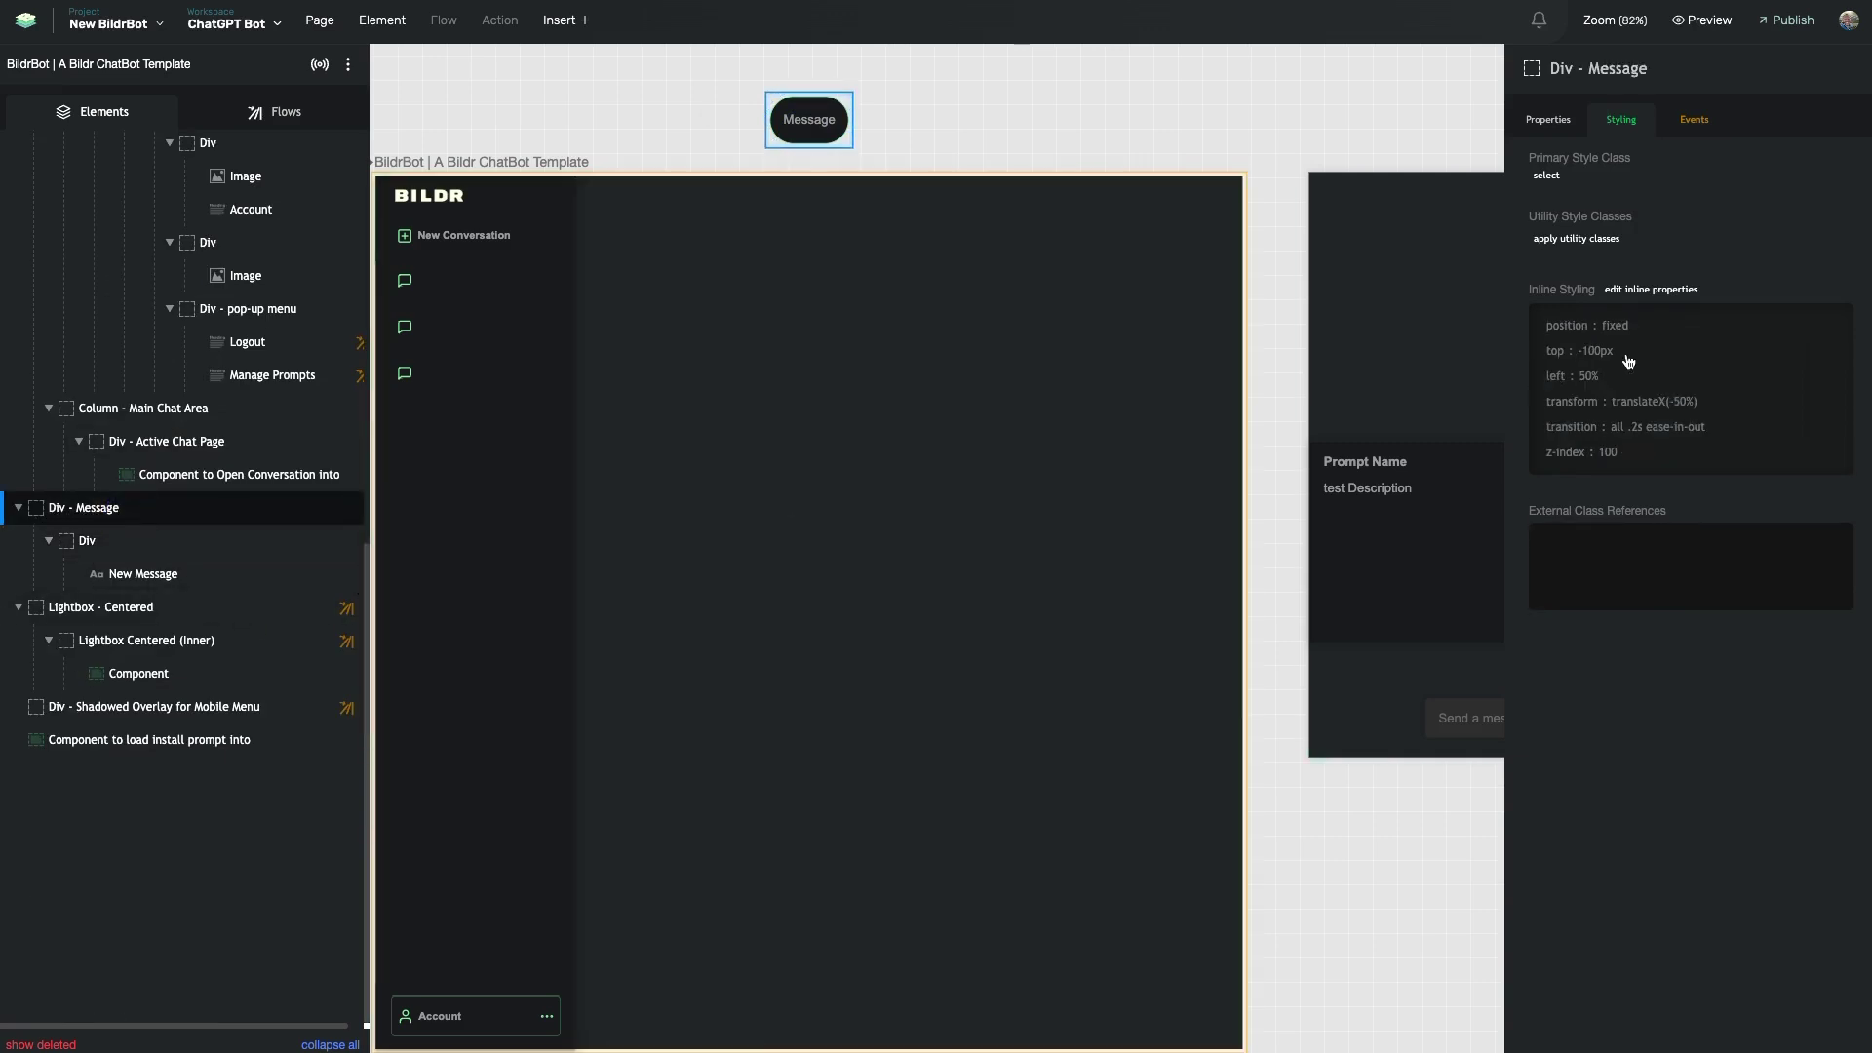
click(1580, 362)
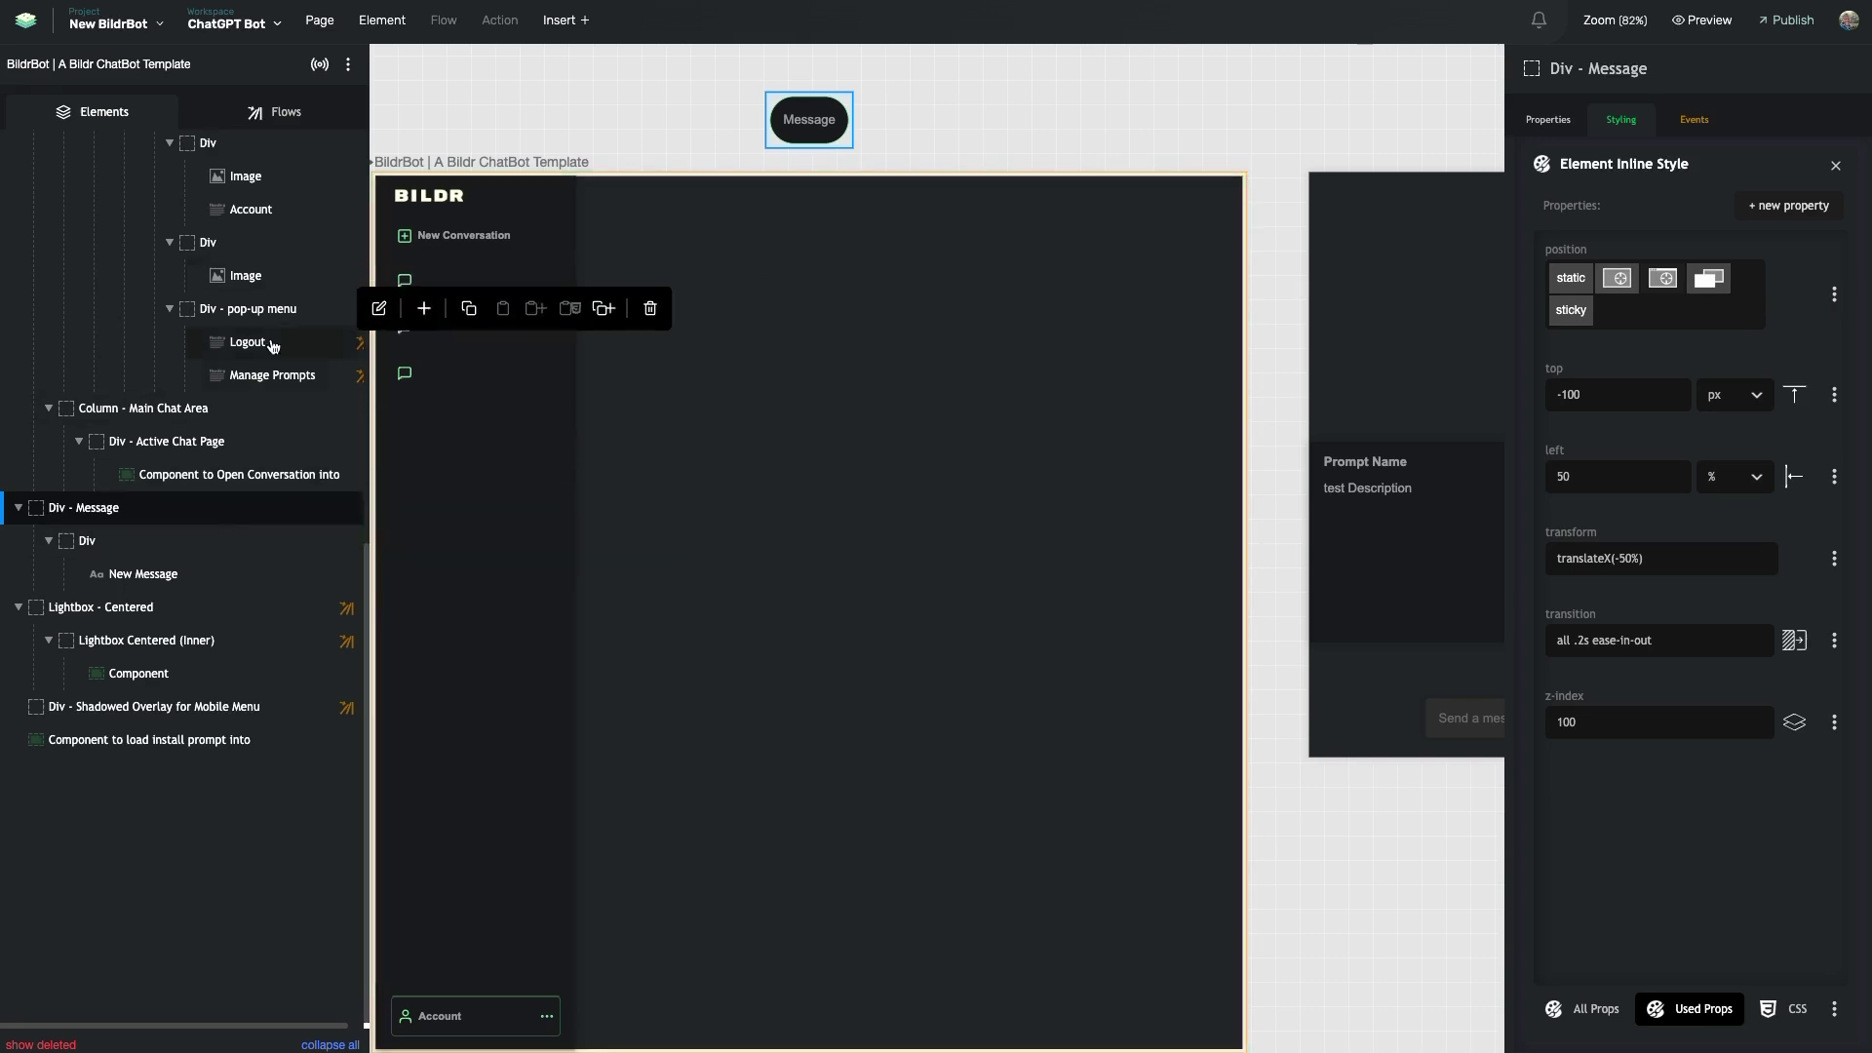
click(271, 113)
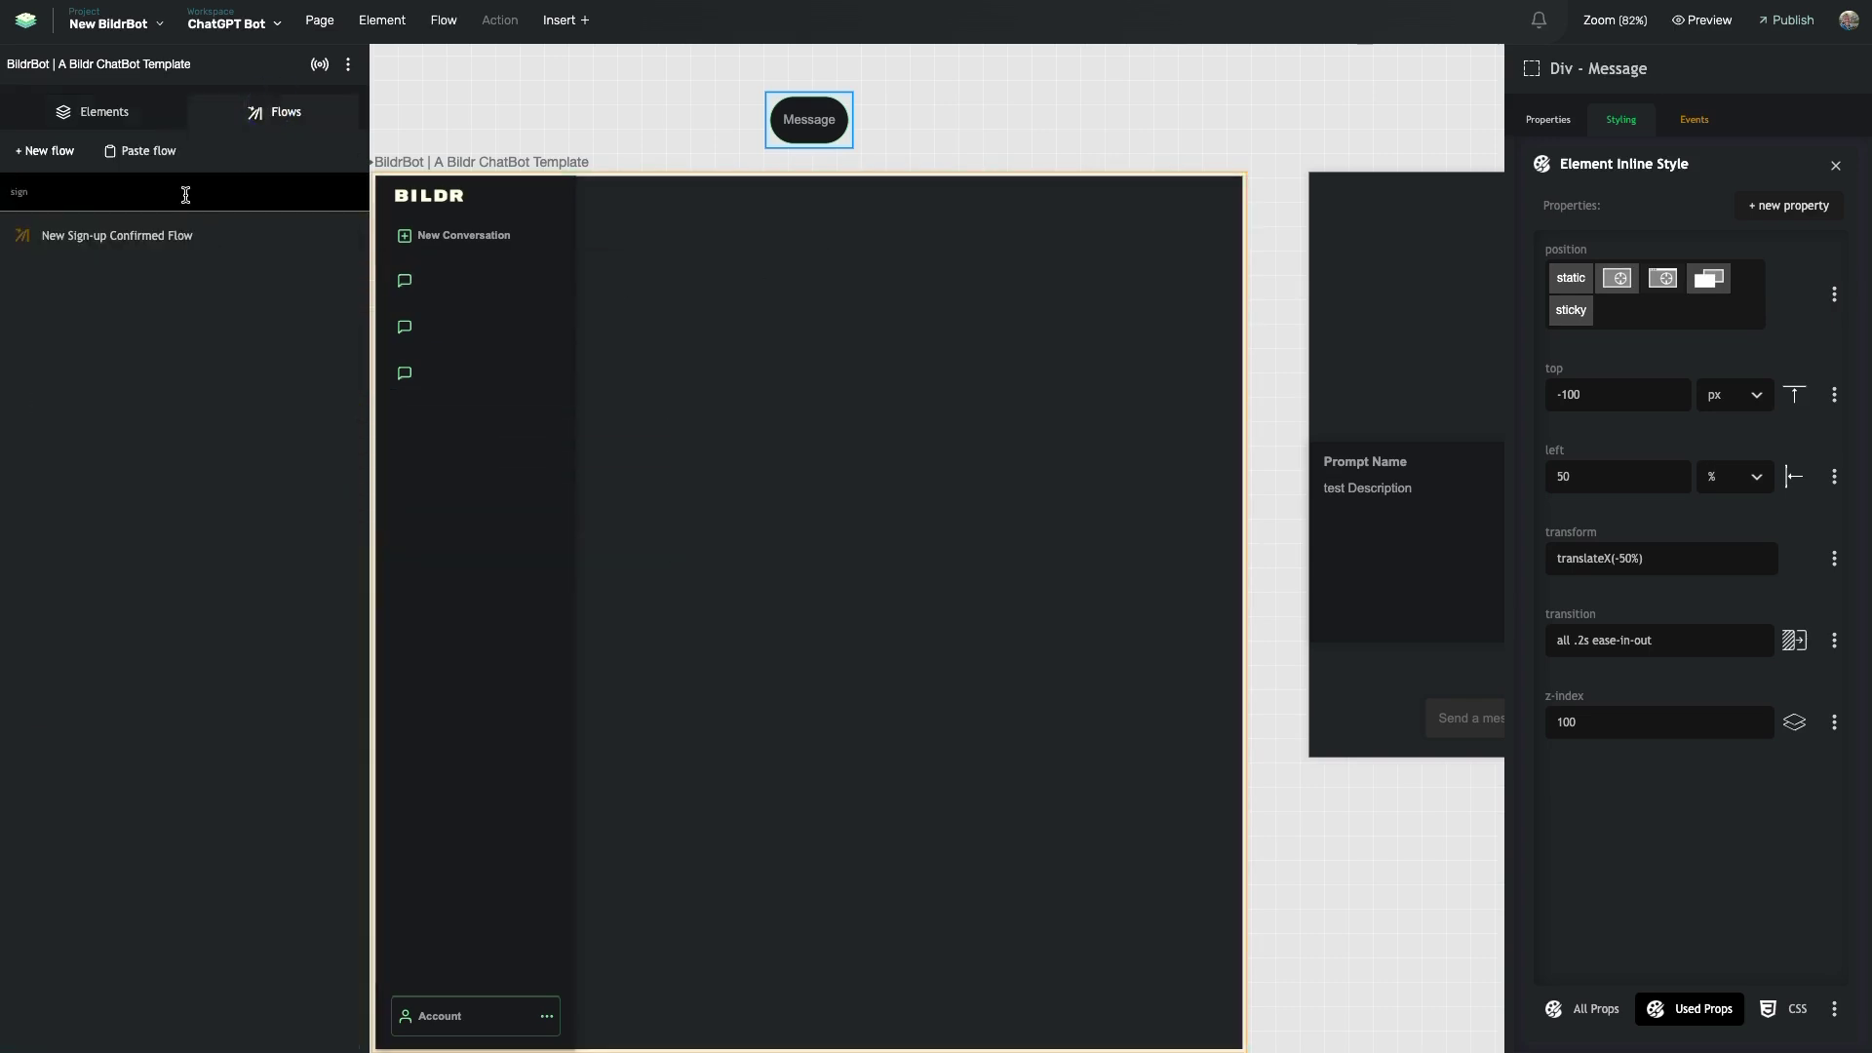
- Open New Sign-up Confirmed Flow and review the newMessage variable's welcome value
click(166, 236)
click(1353, 478)
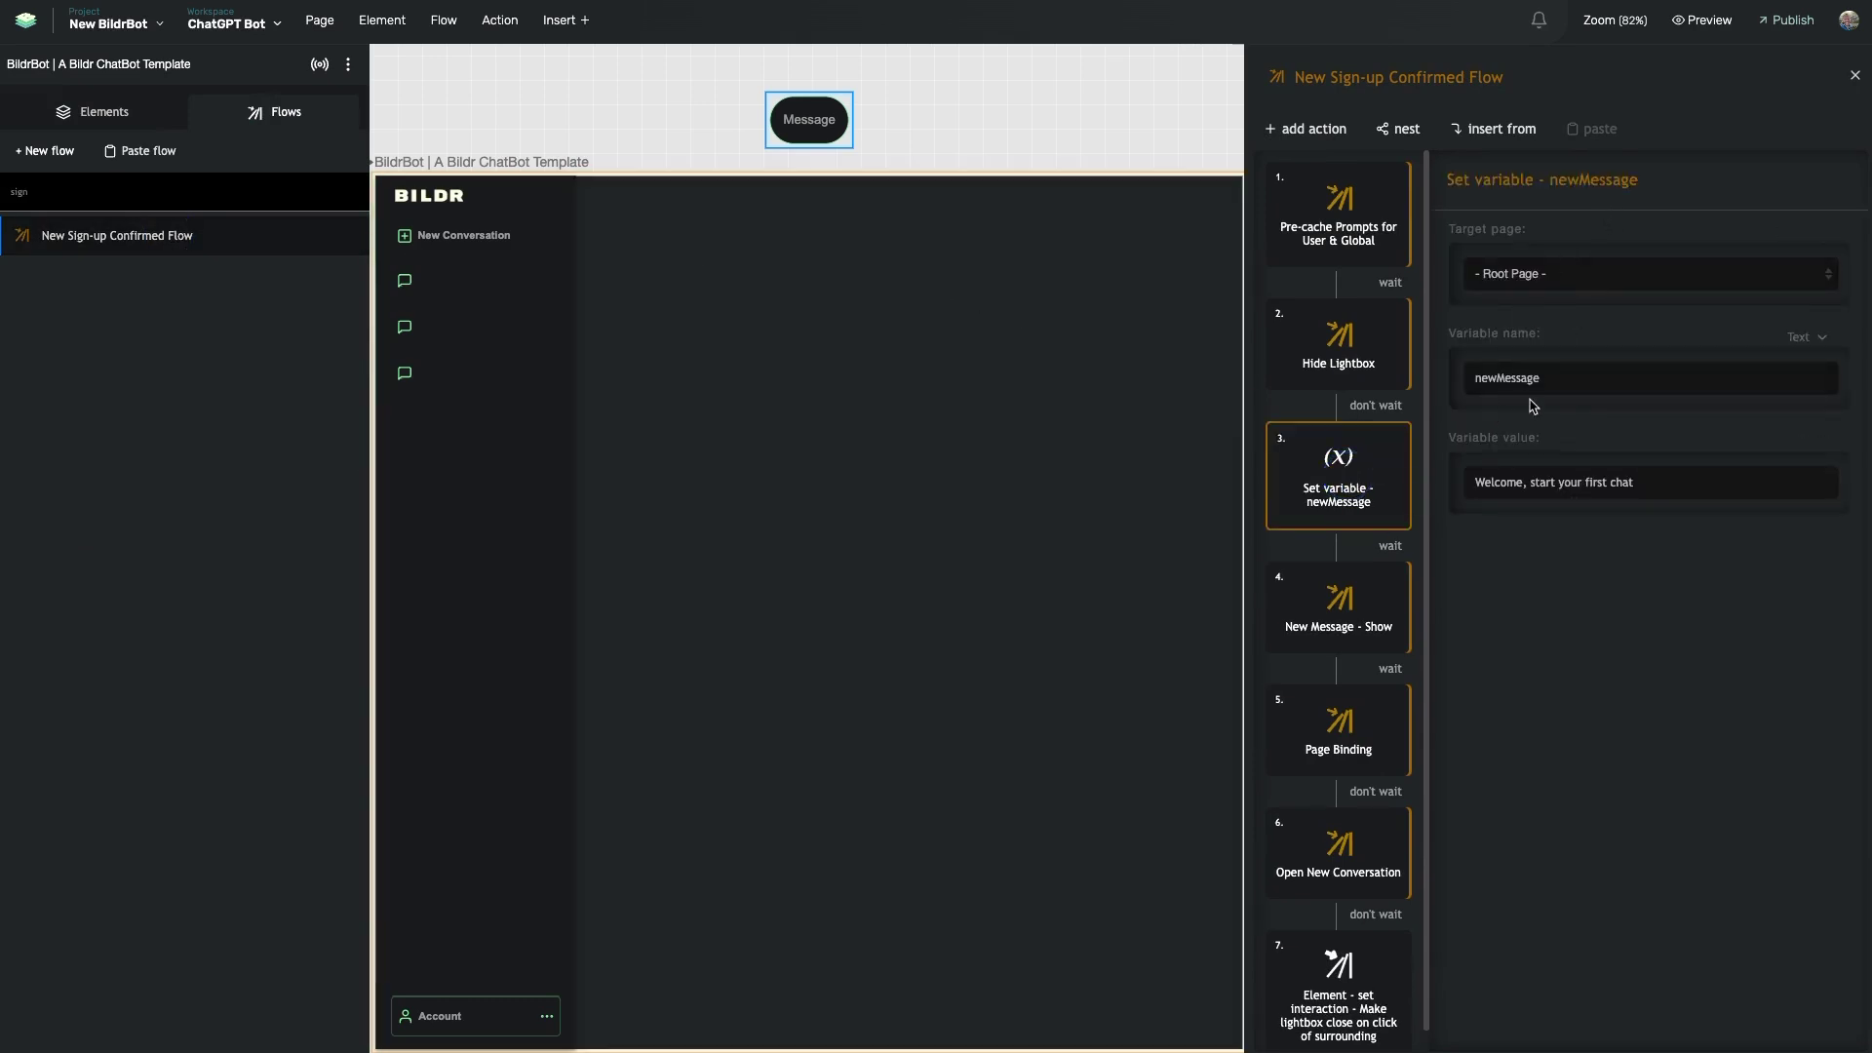
click(1590, 492)
- Open the nested New Message - Show flow and inspect its set-value and top 50px actions
double_click(1340, 629)
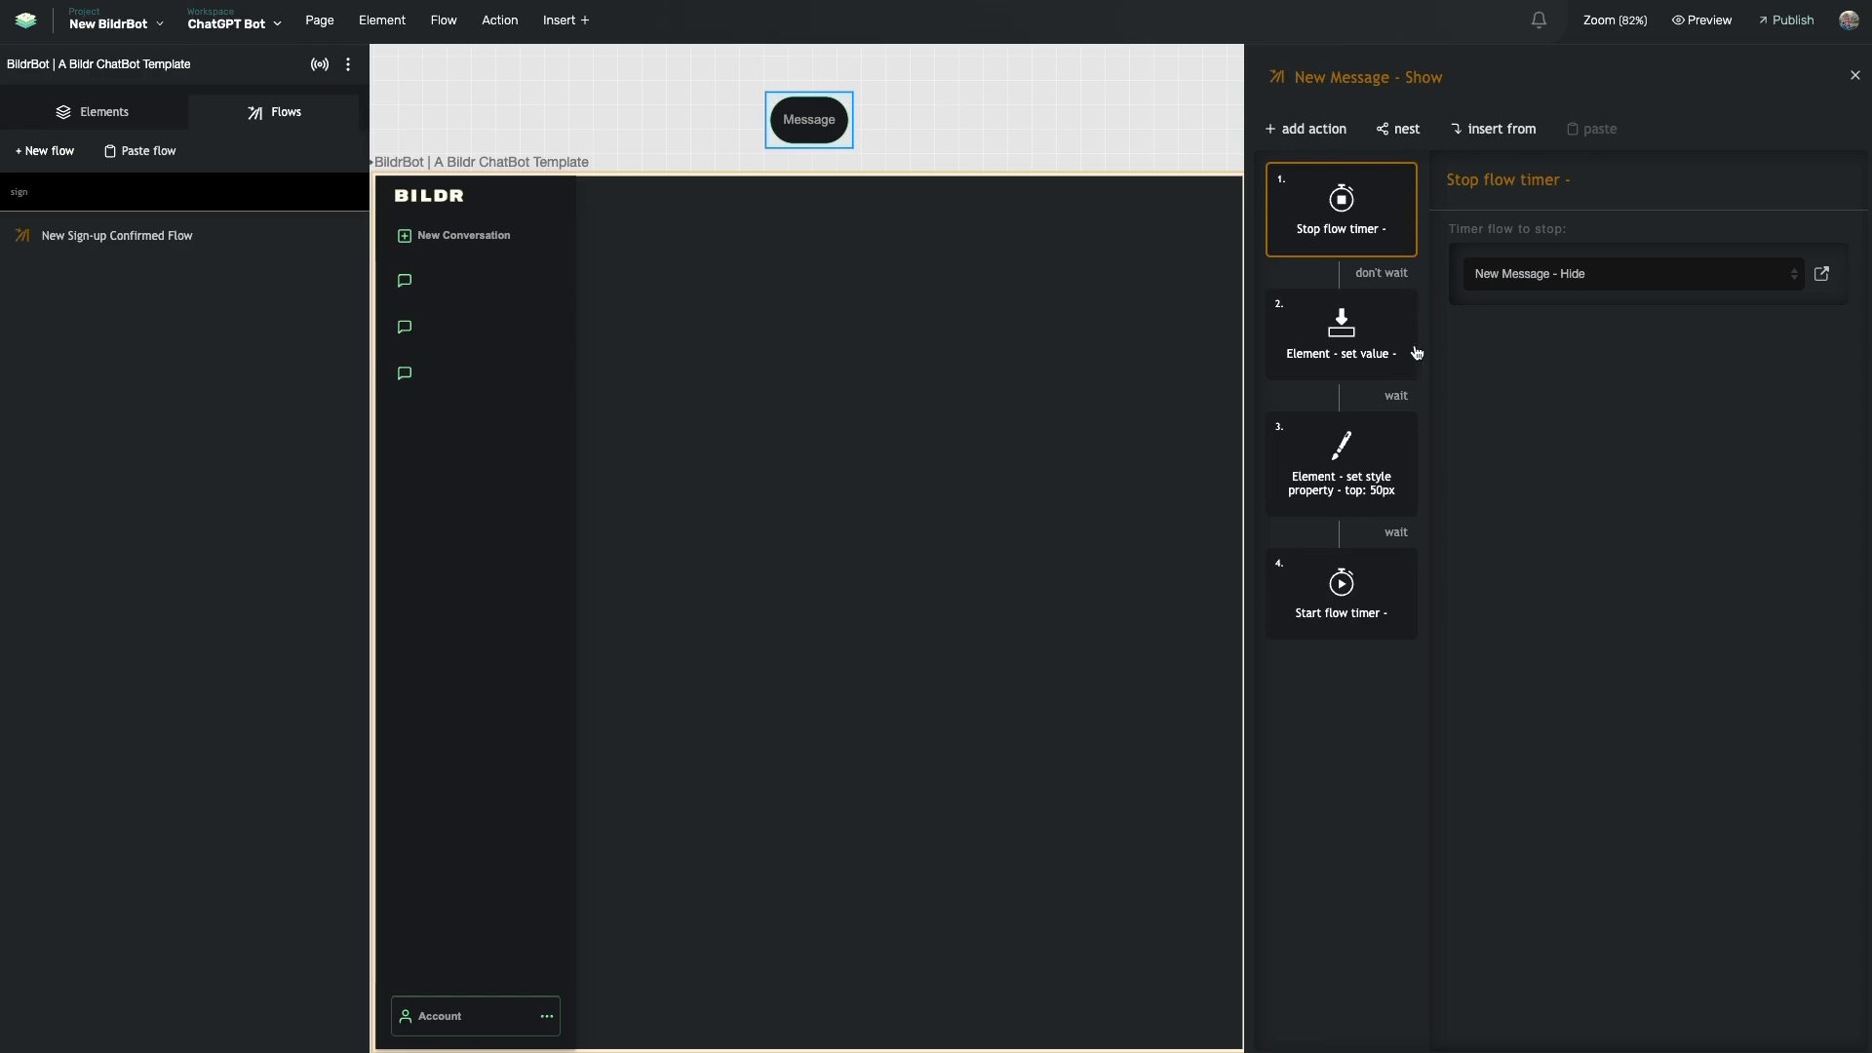
click(1342, 321)
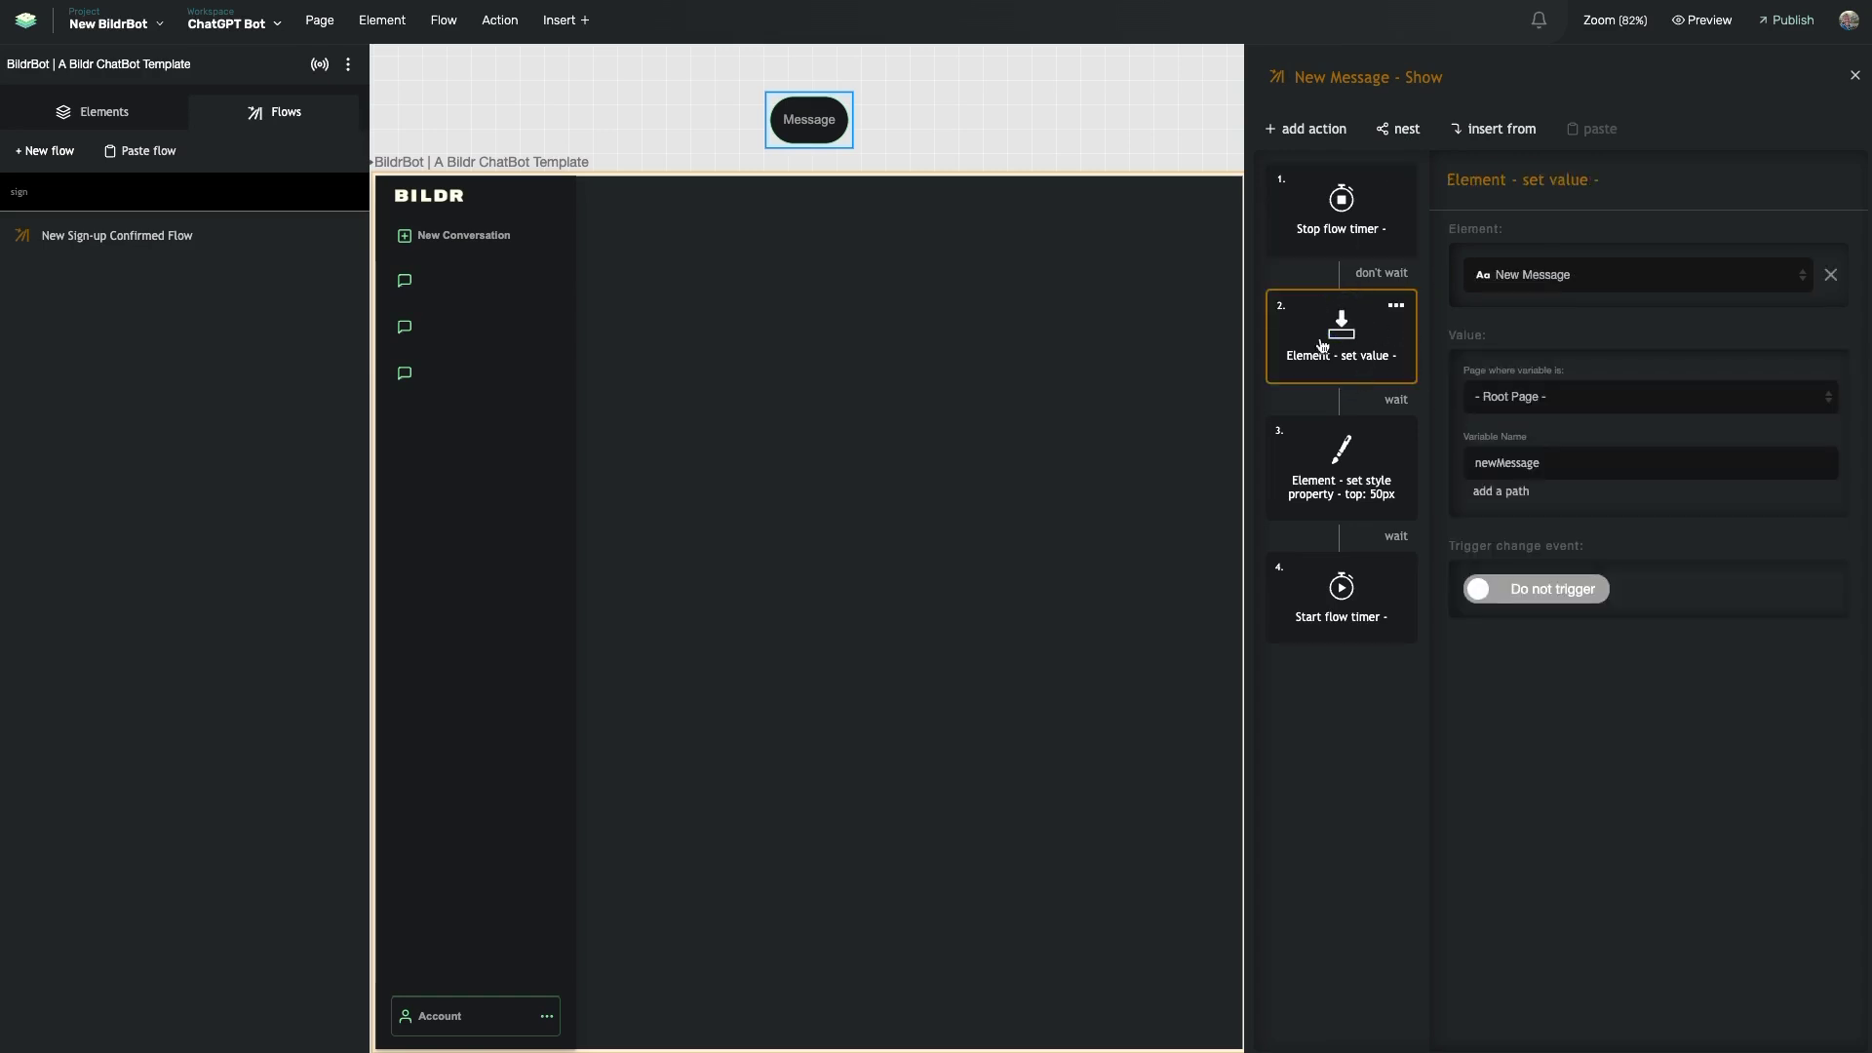
click(809, 119)
click(1368, 484)
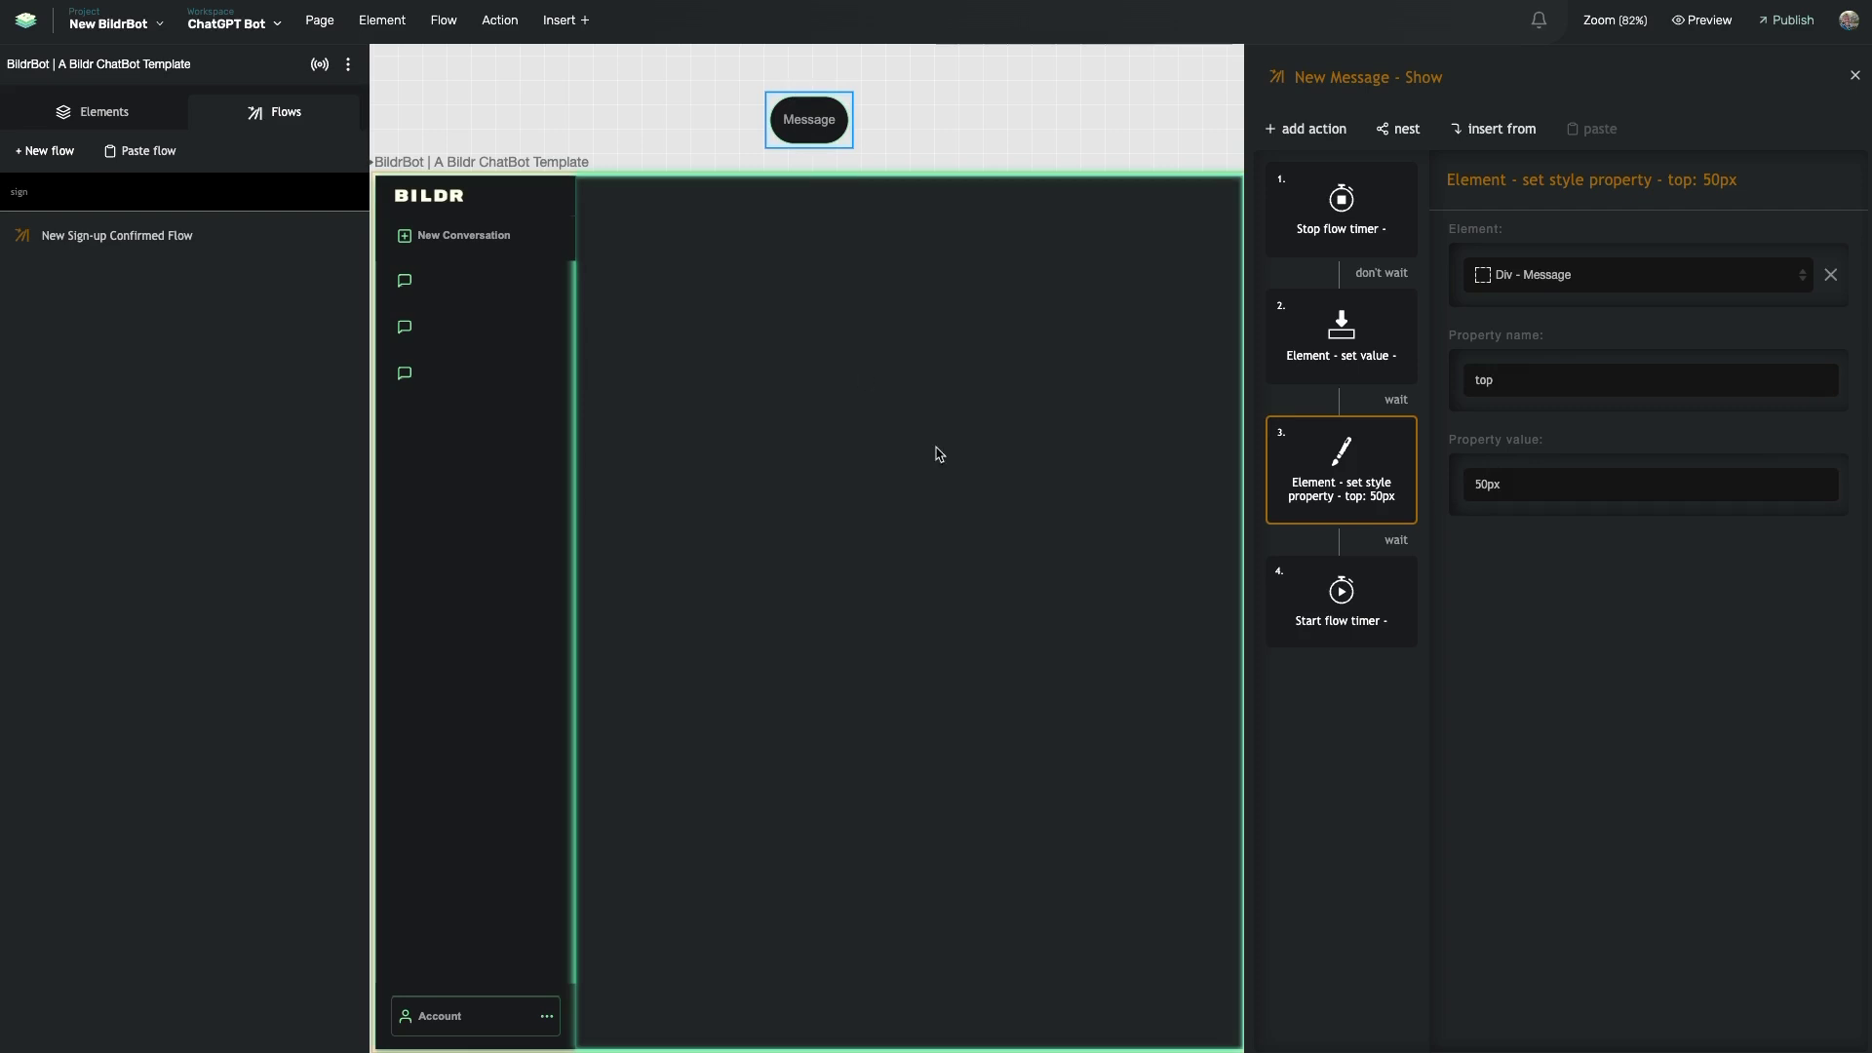
- Review the Stop and Start flow timer actions, then open the New Message - Hide flow
click(1350, 248)
click(1331, 601)
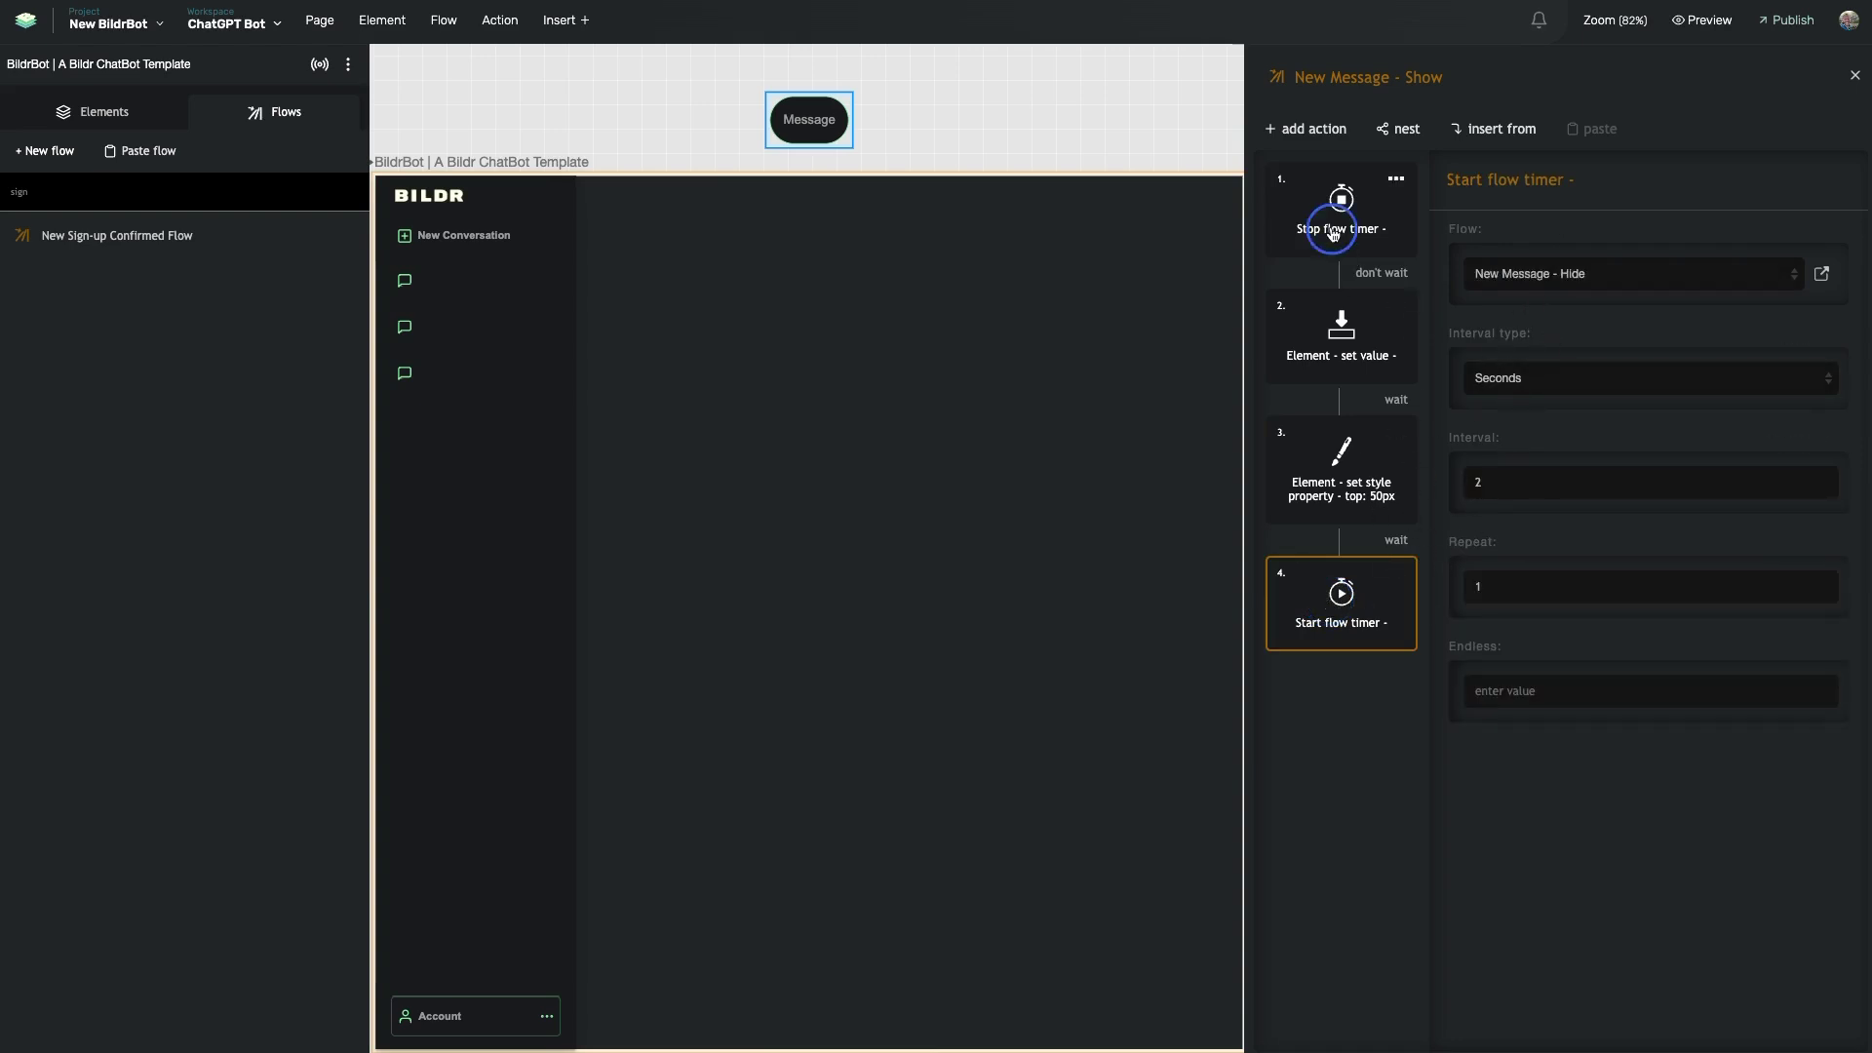
click(1385, 205)
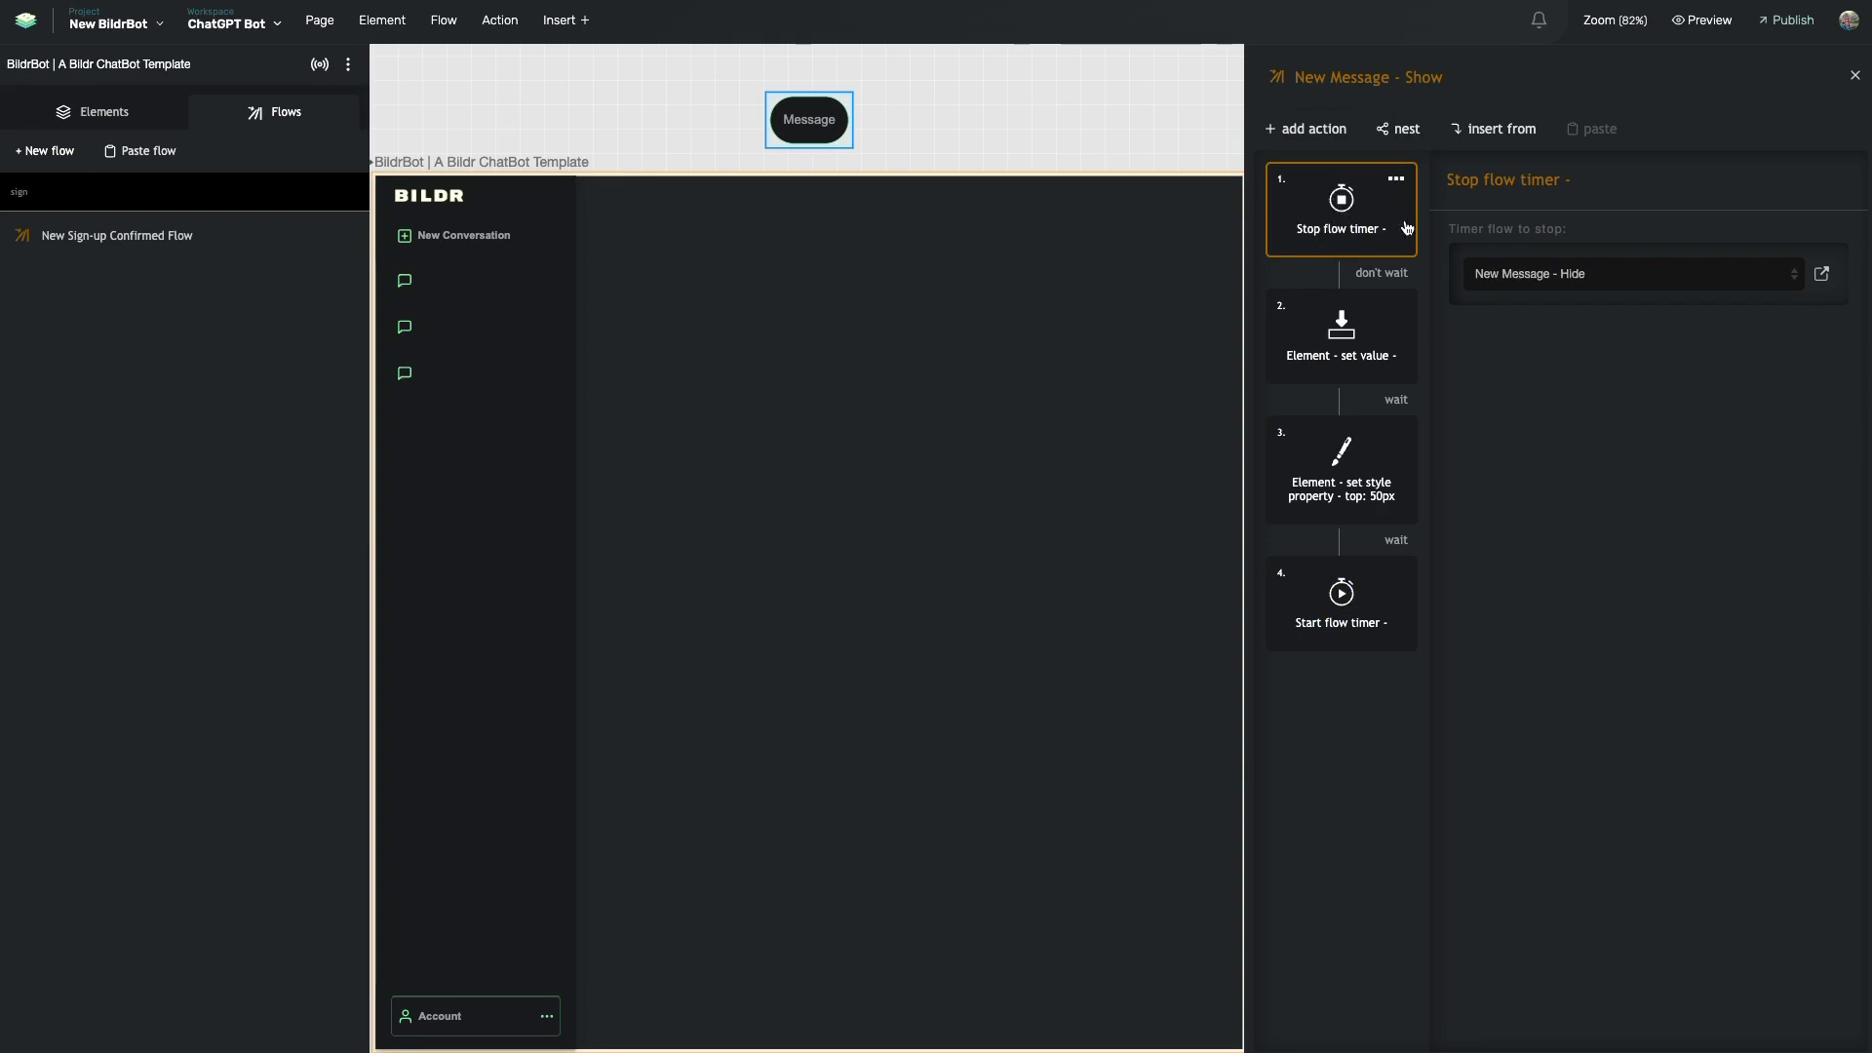
click(1334, 605)
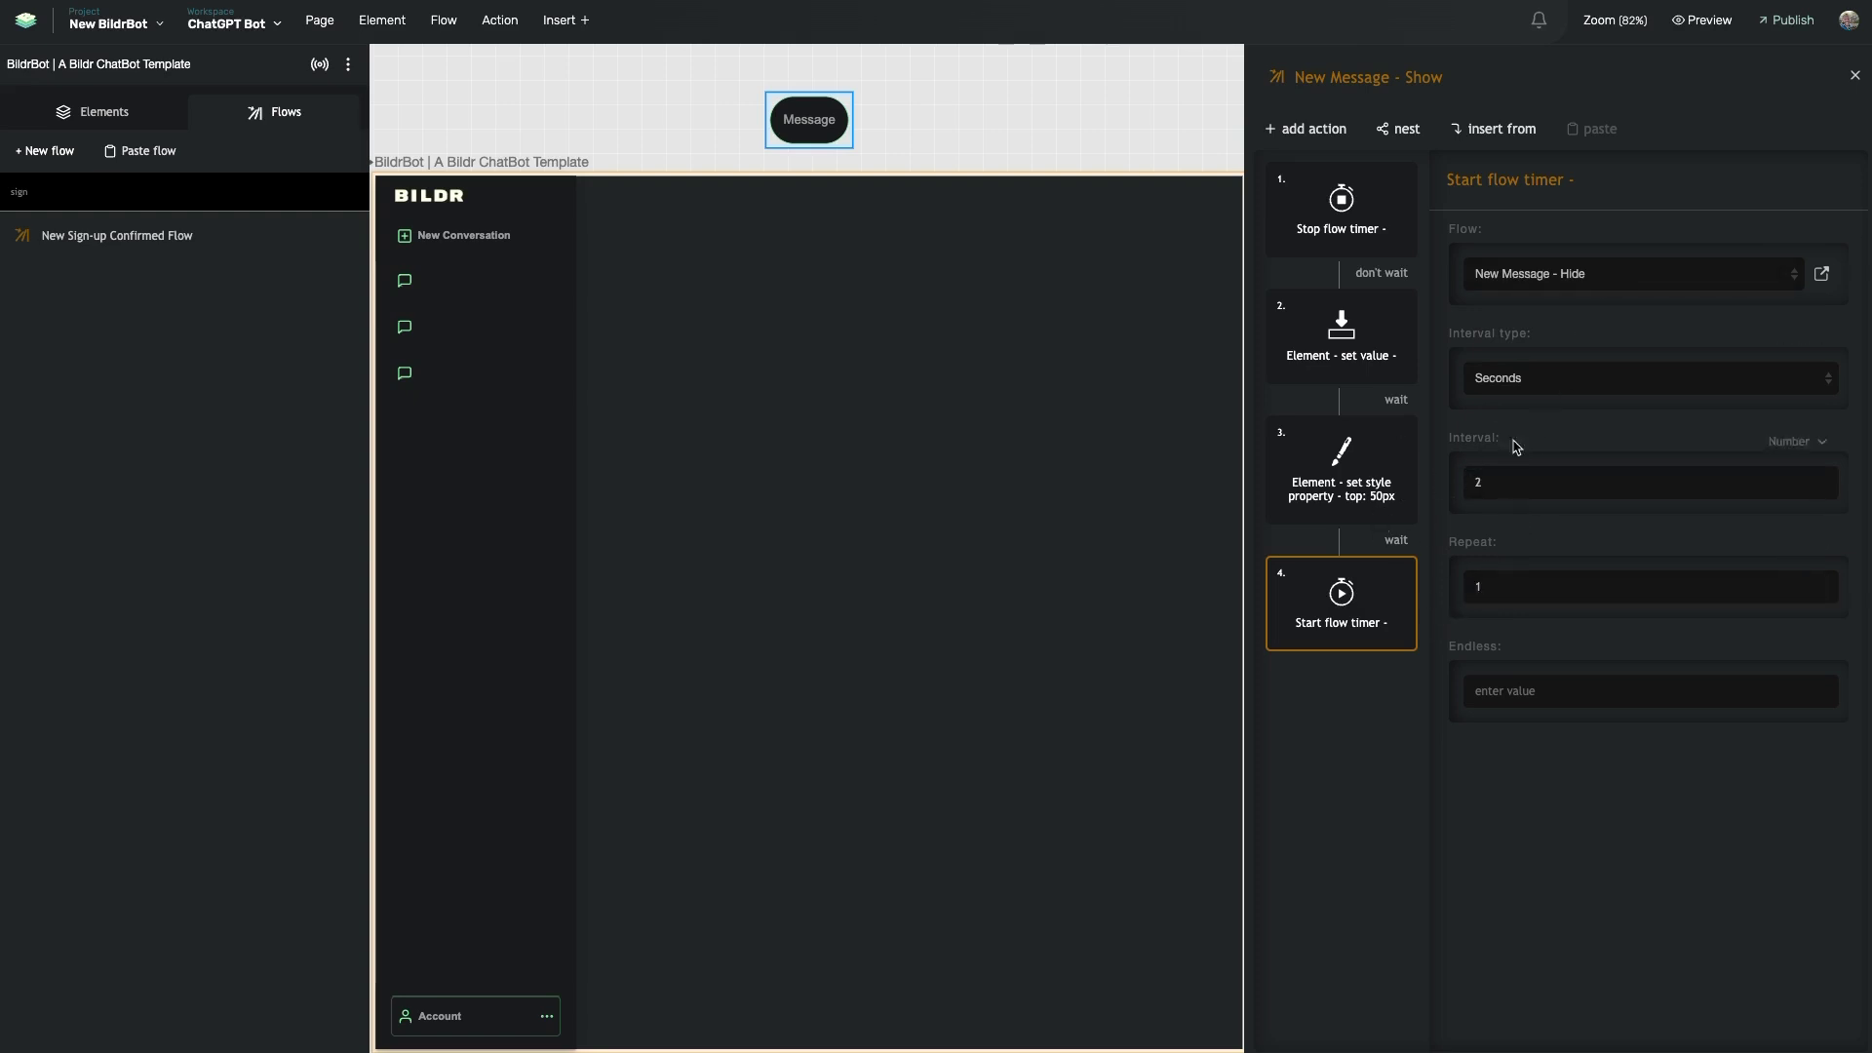
click(1821, 274)
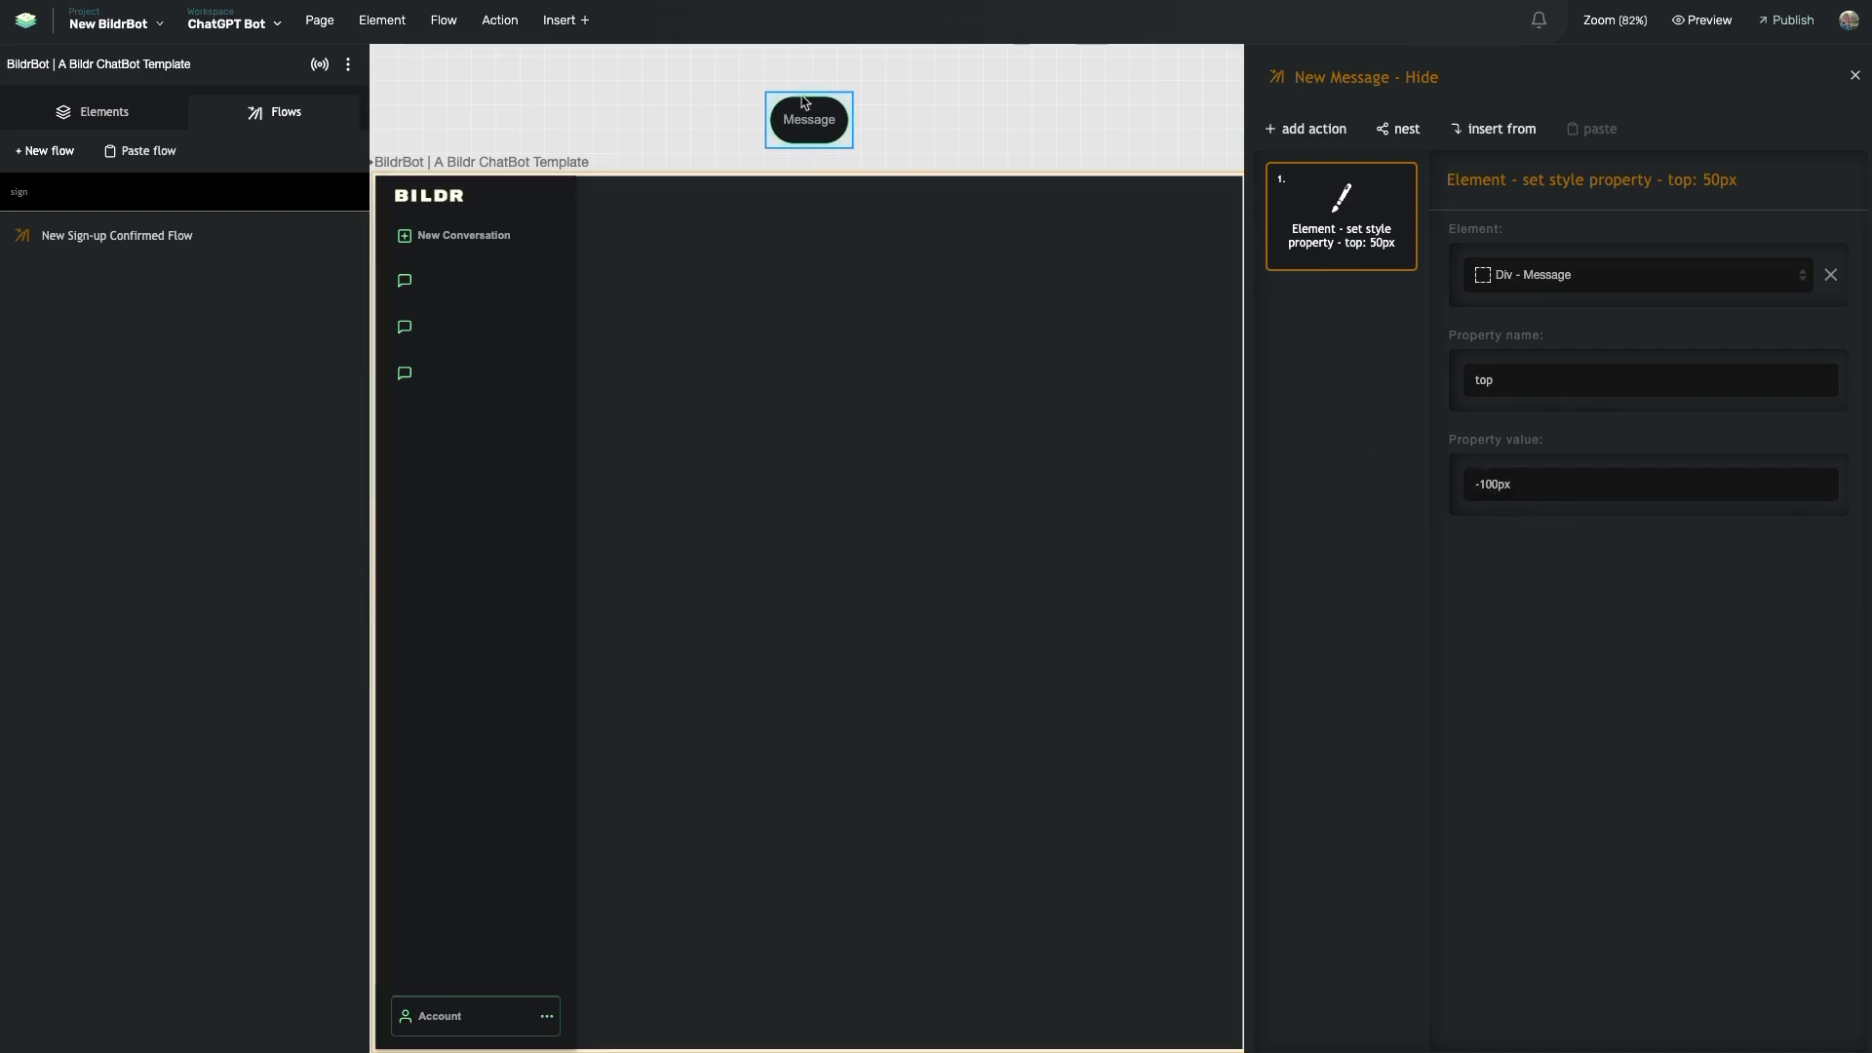
- Close the flow editor and clear the canvas selection
click(518, 288)
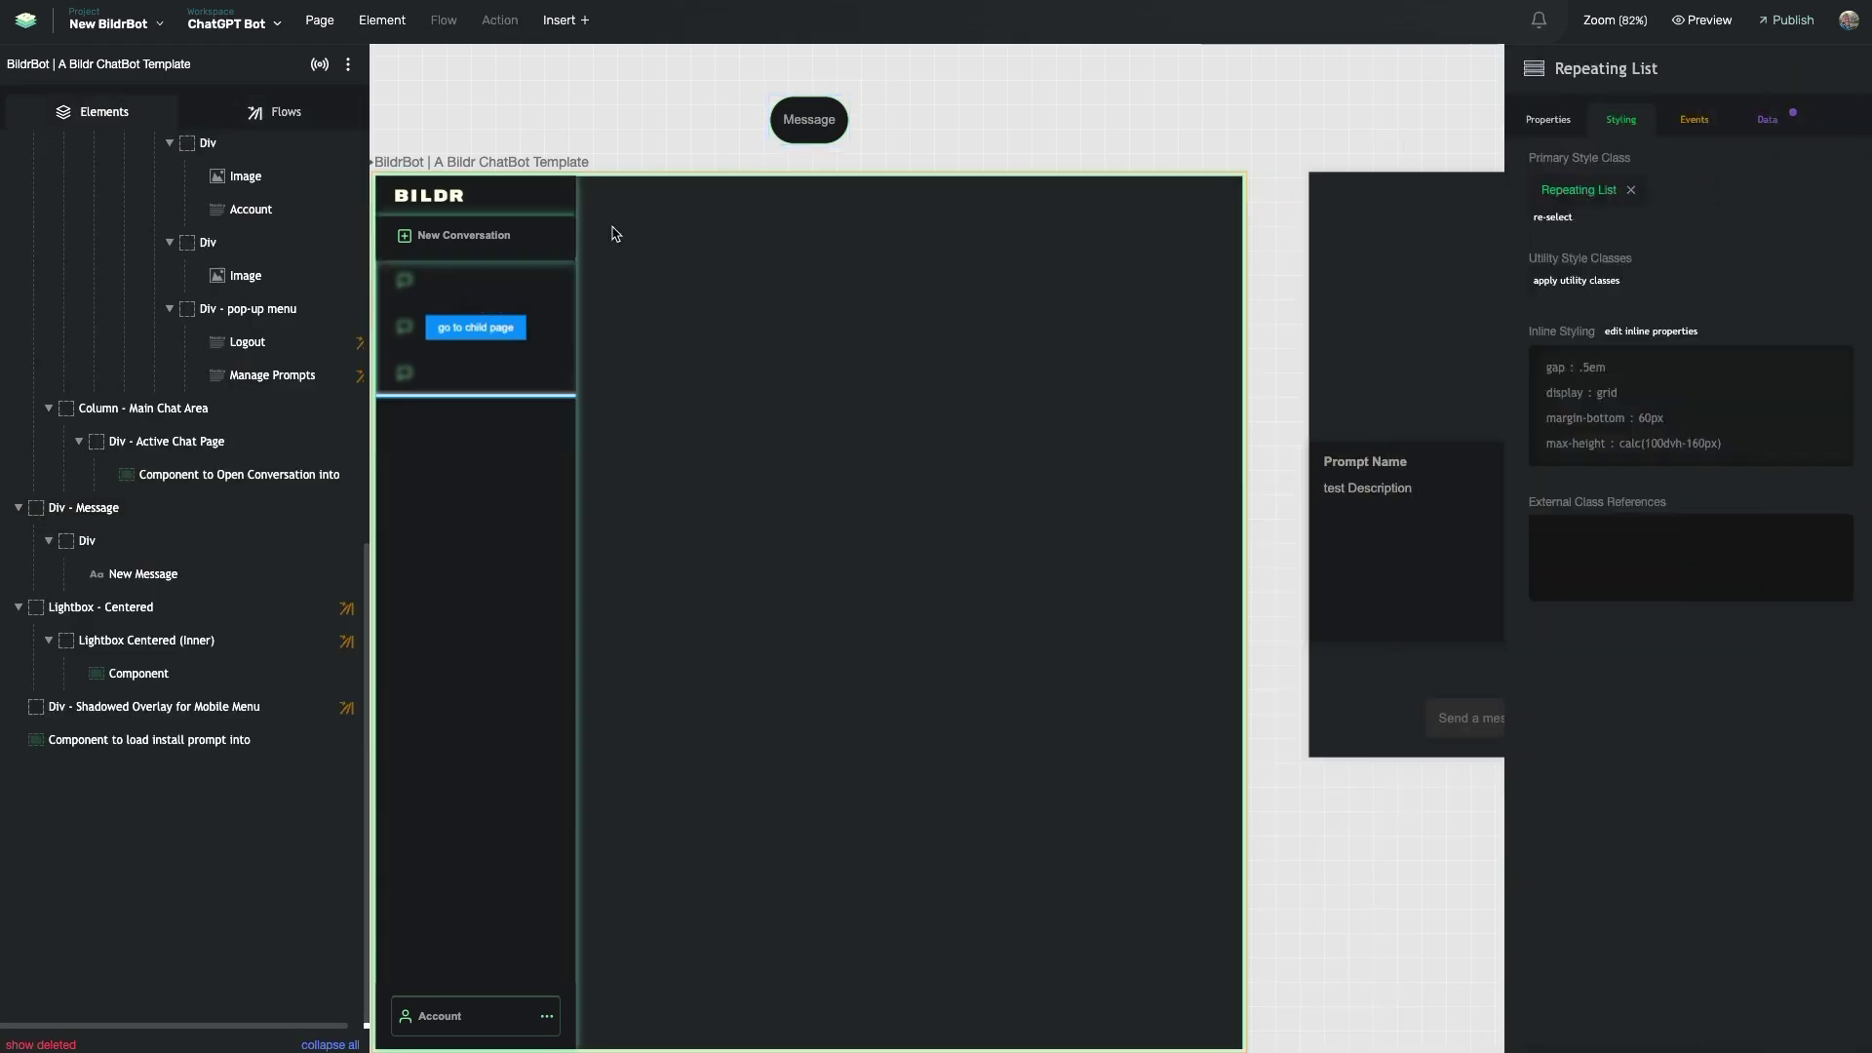
click(786, 118)
key(Escape)
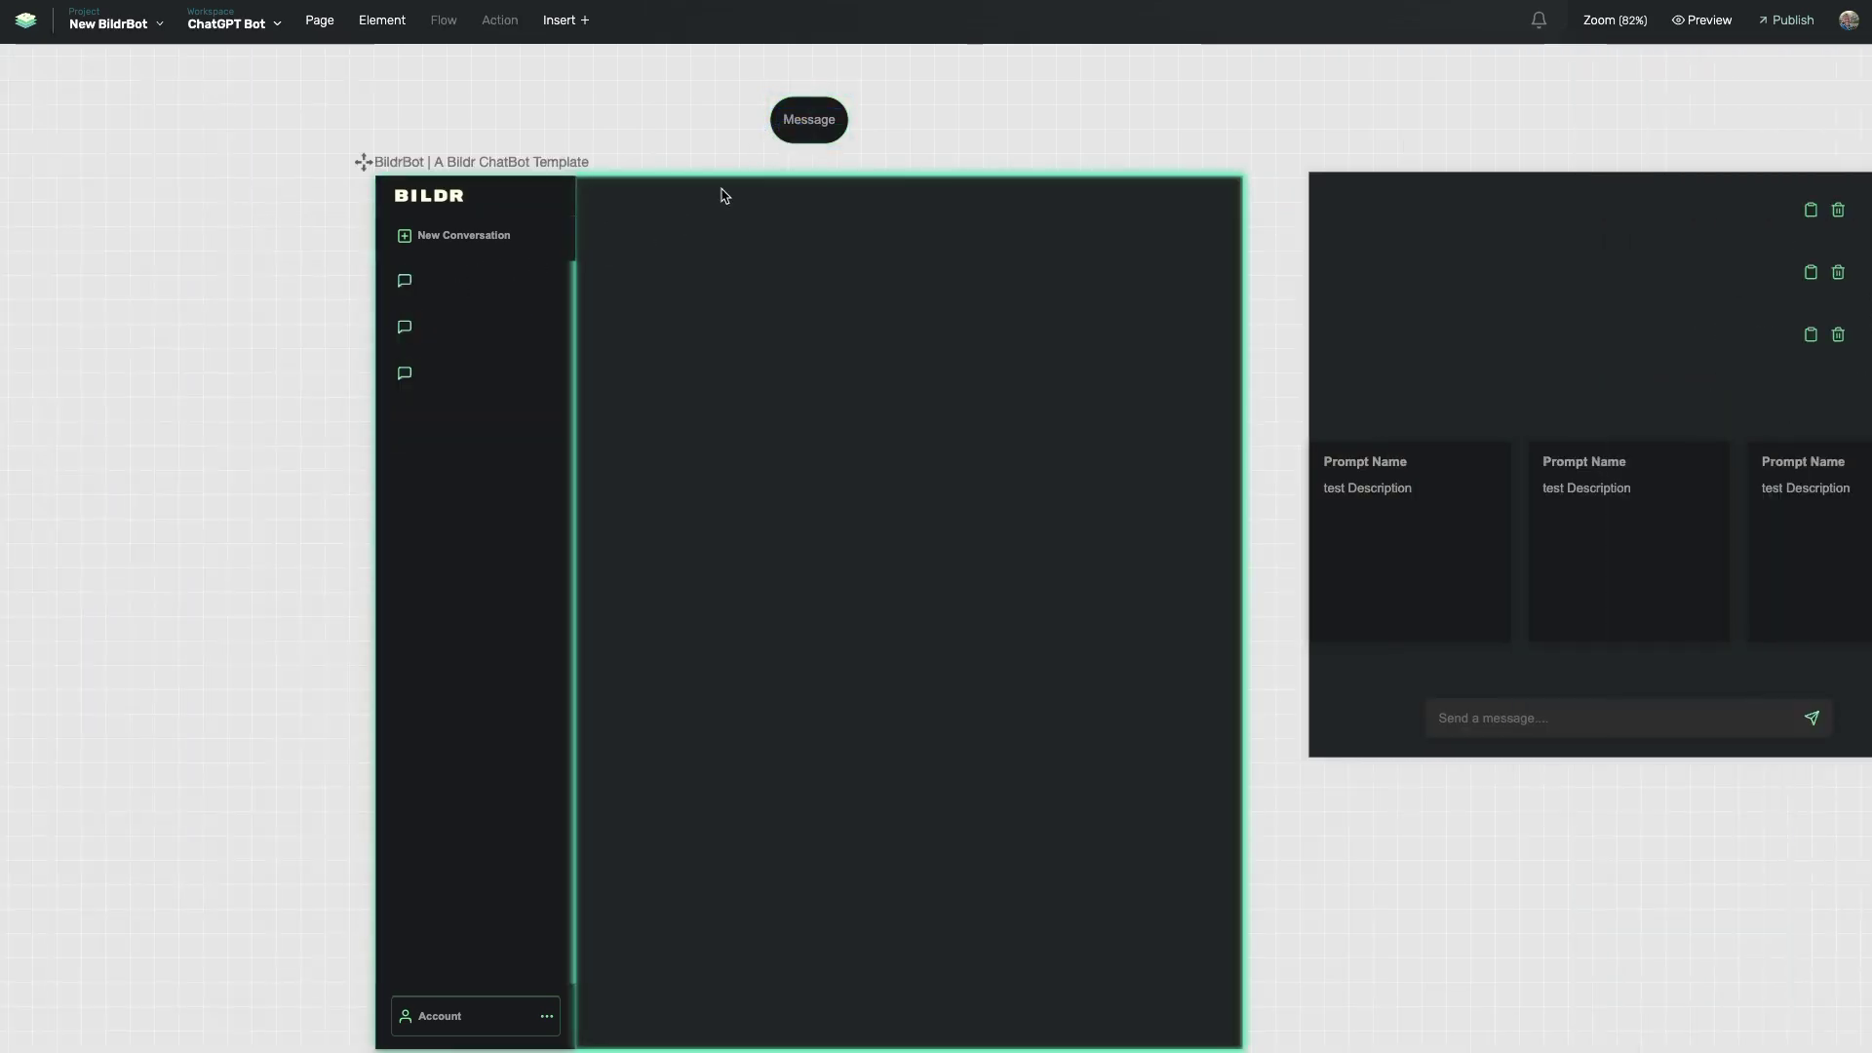
- Select Div - Message and reopen its inline styles, highlighting the transition property
click(792, 147)
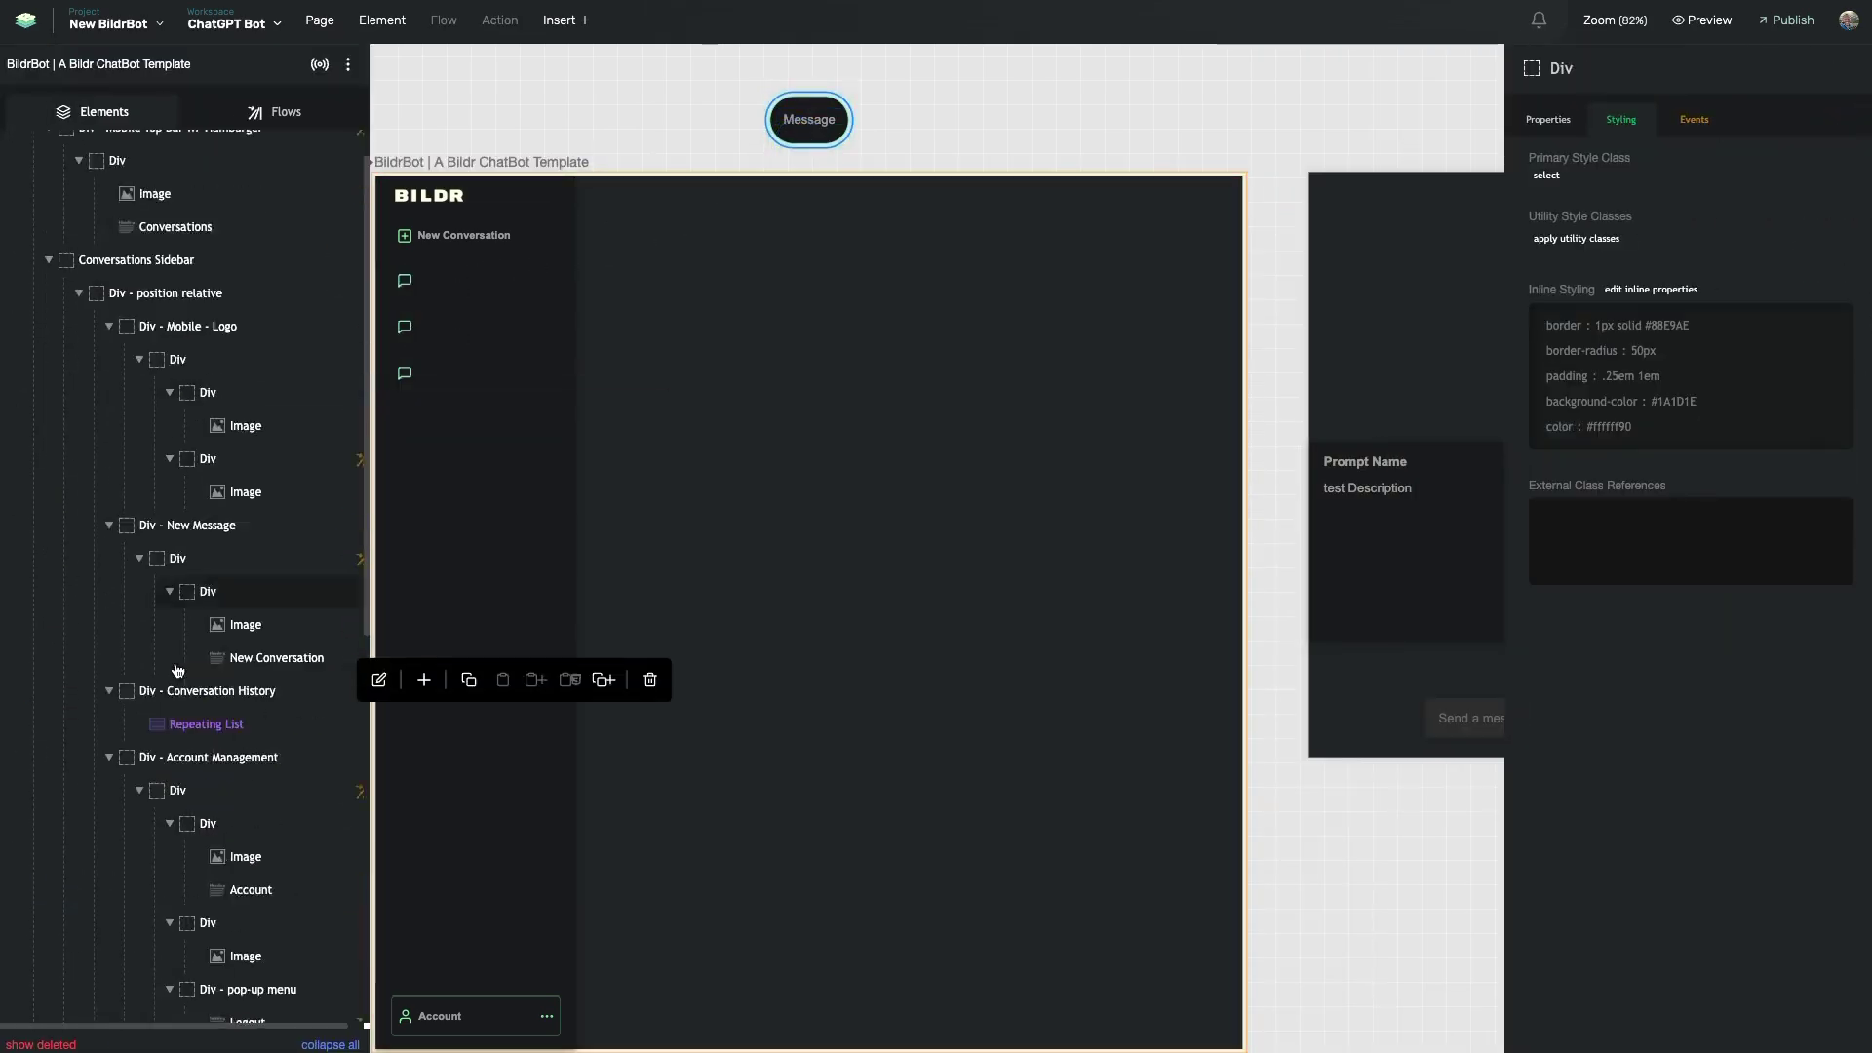
scroll(183, 687, down, 5)
click(164, 511)
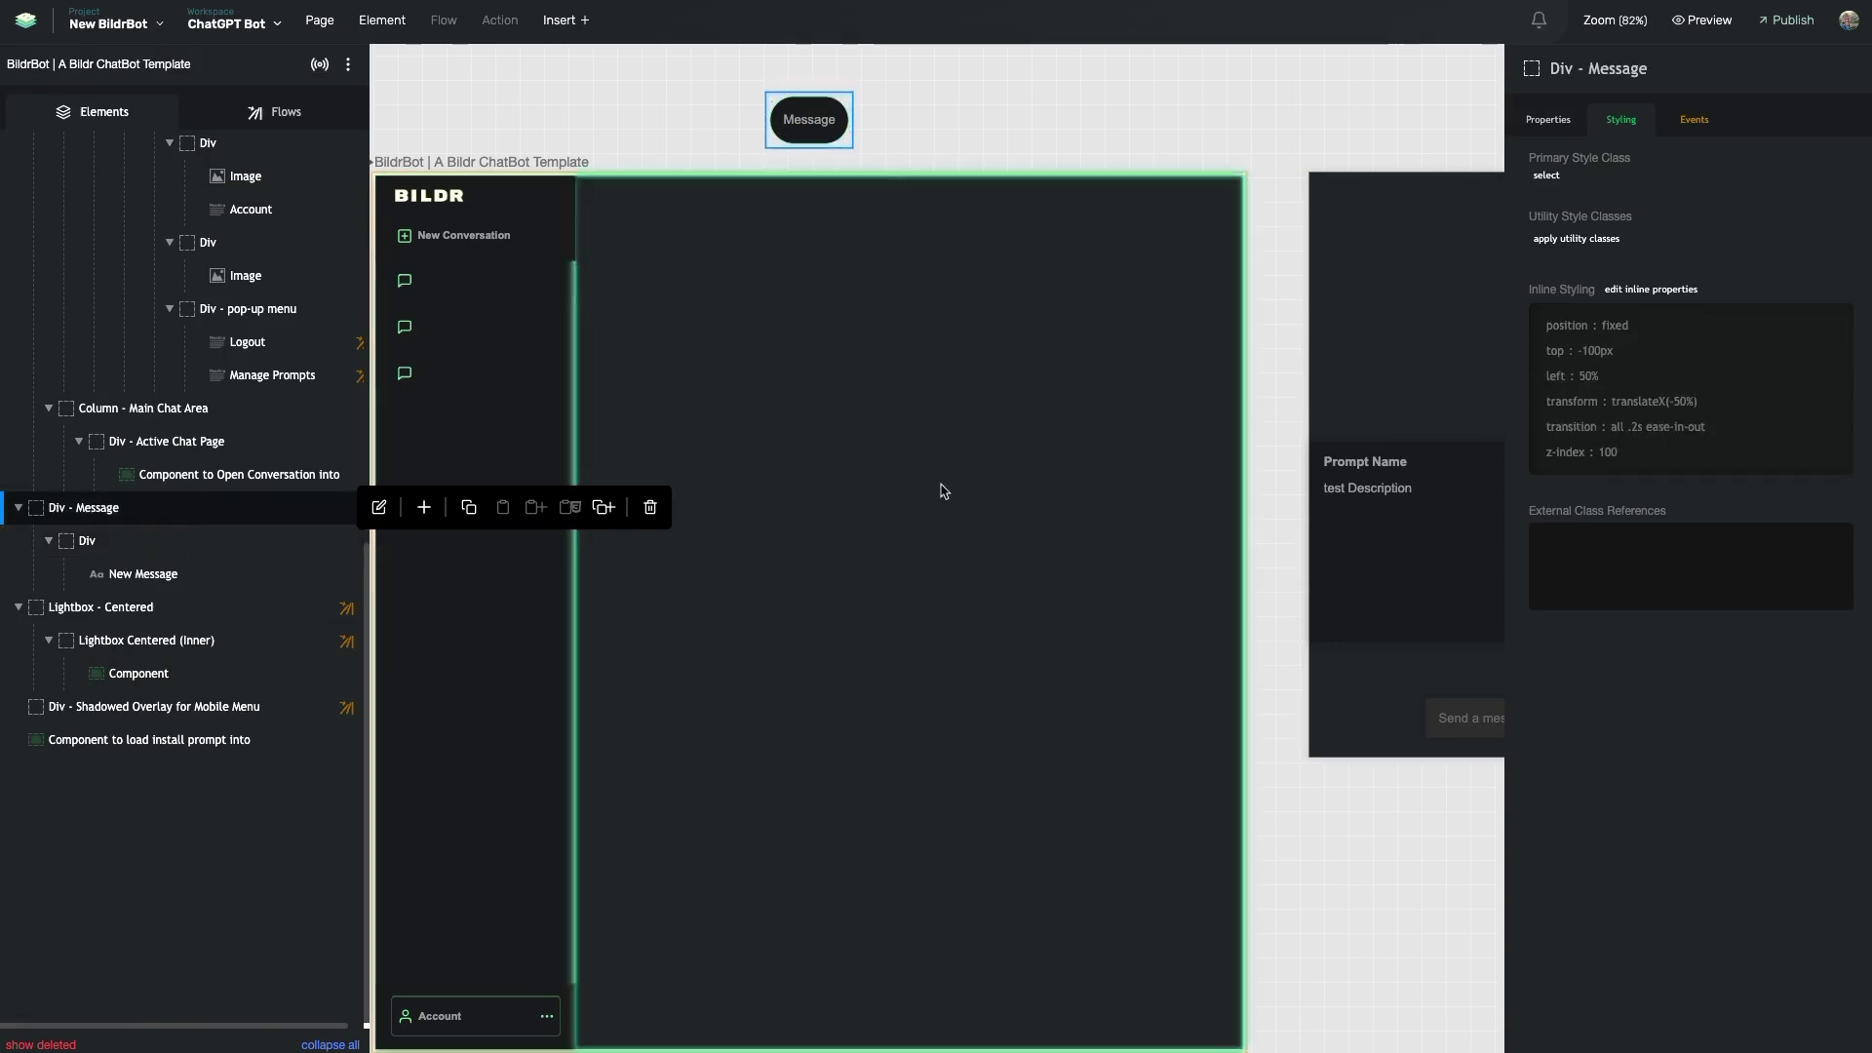
mouse_move(73, 509)
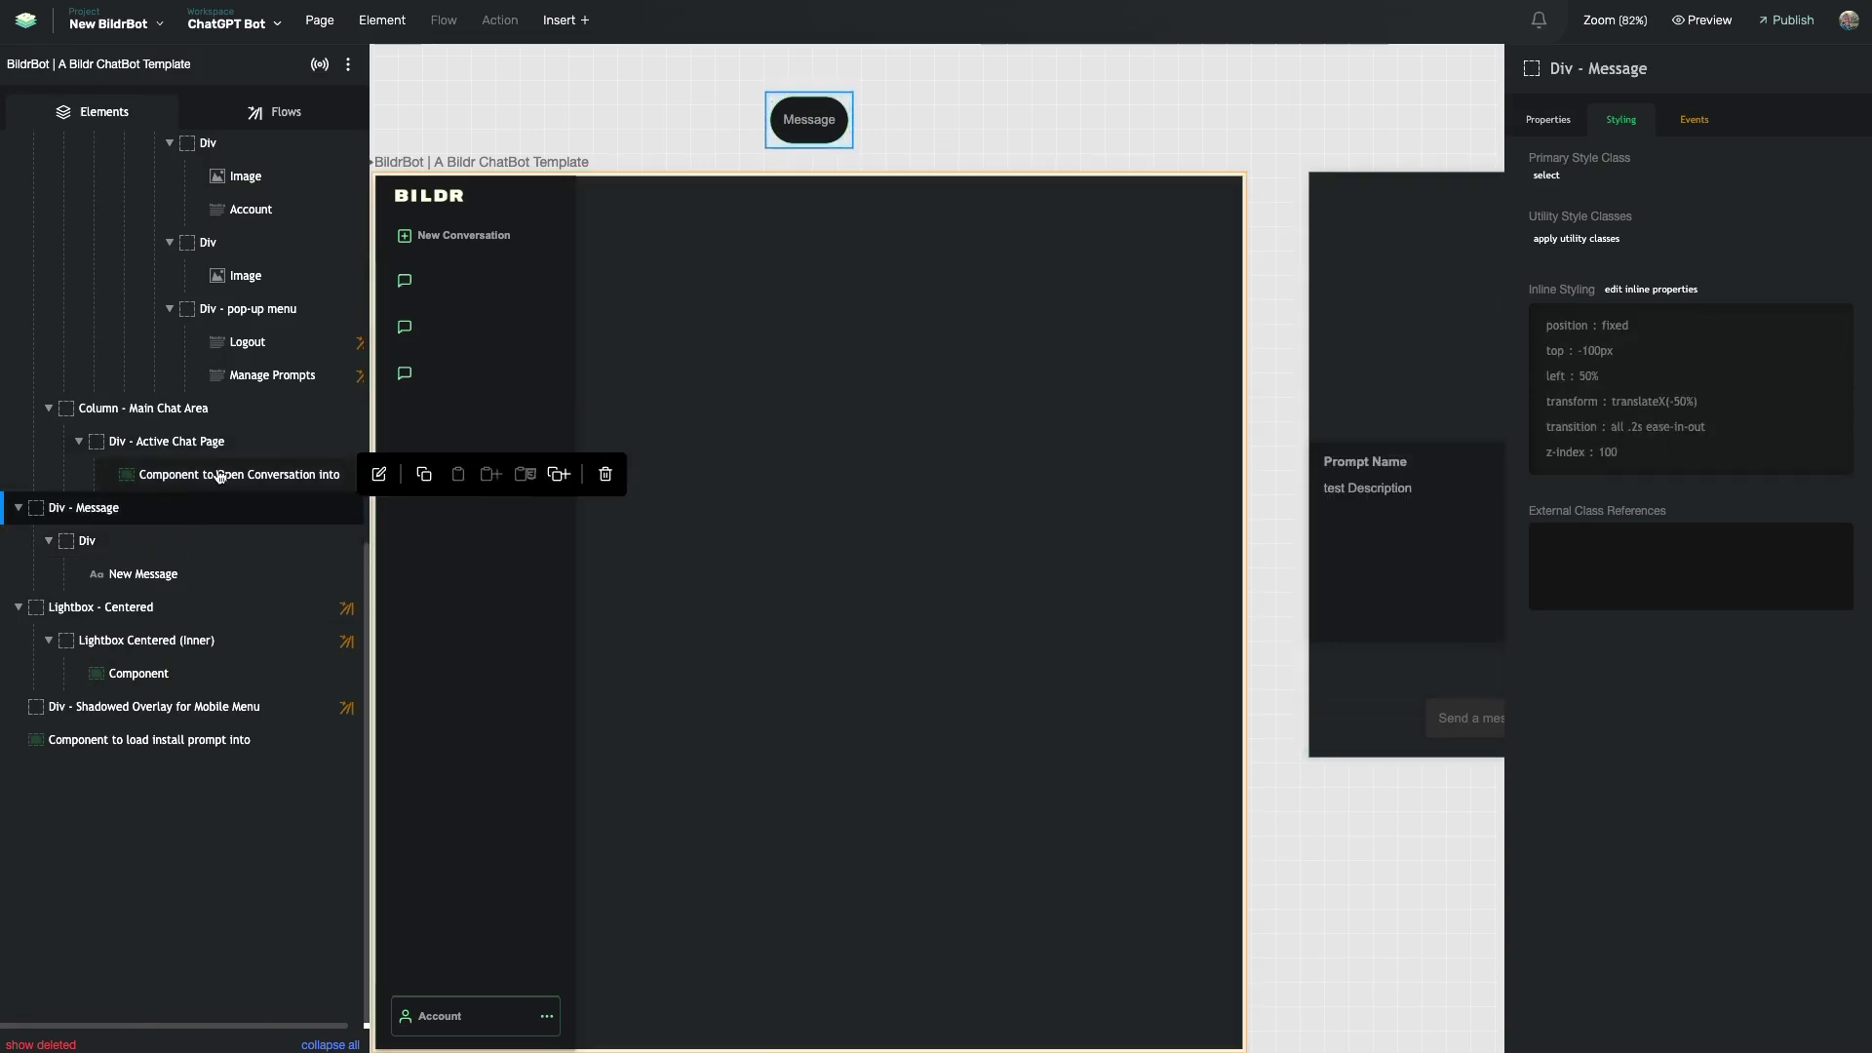
click(1788, 377)
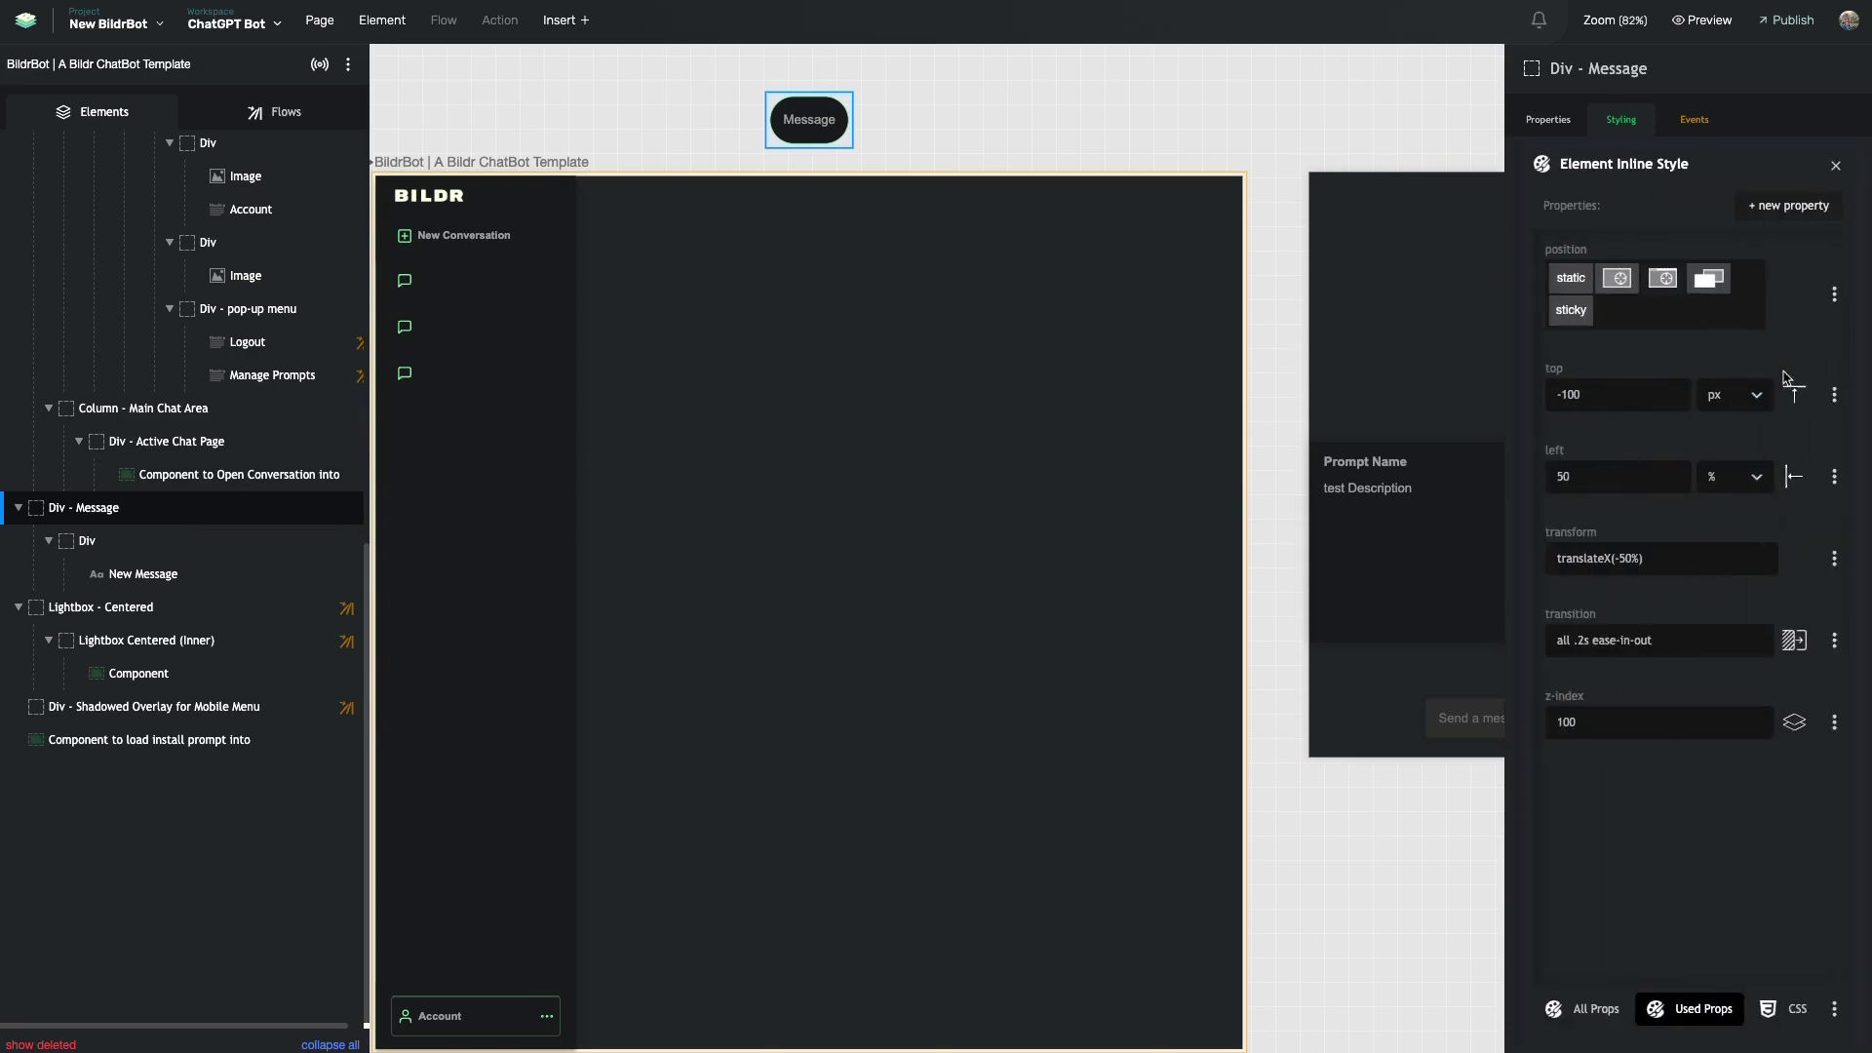
drag(1548, 614, 1599, 618)
click(1573, 631)
double_click(1566, 643)
click(1568, 628)
double_click(1556, 641)
key(Escape)
click(1574, 665)
double_click(1581, 643)
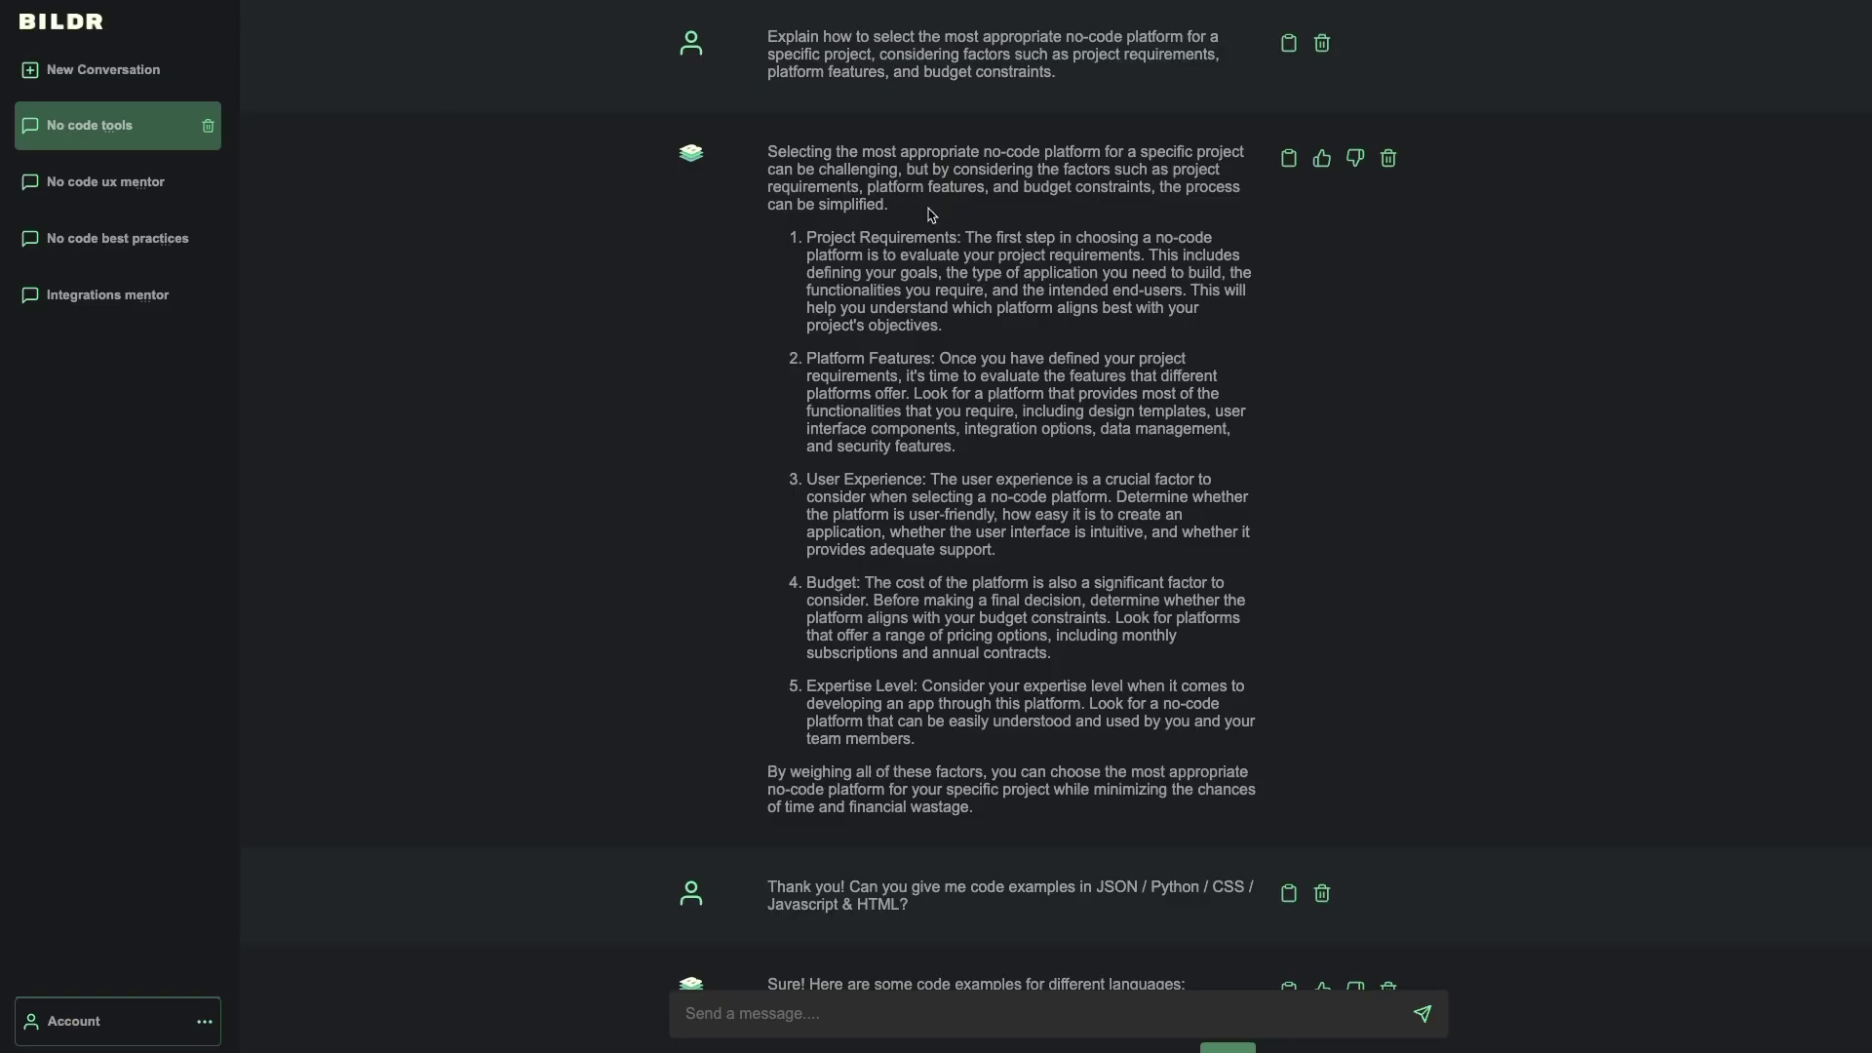
click(1289, 160)
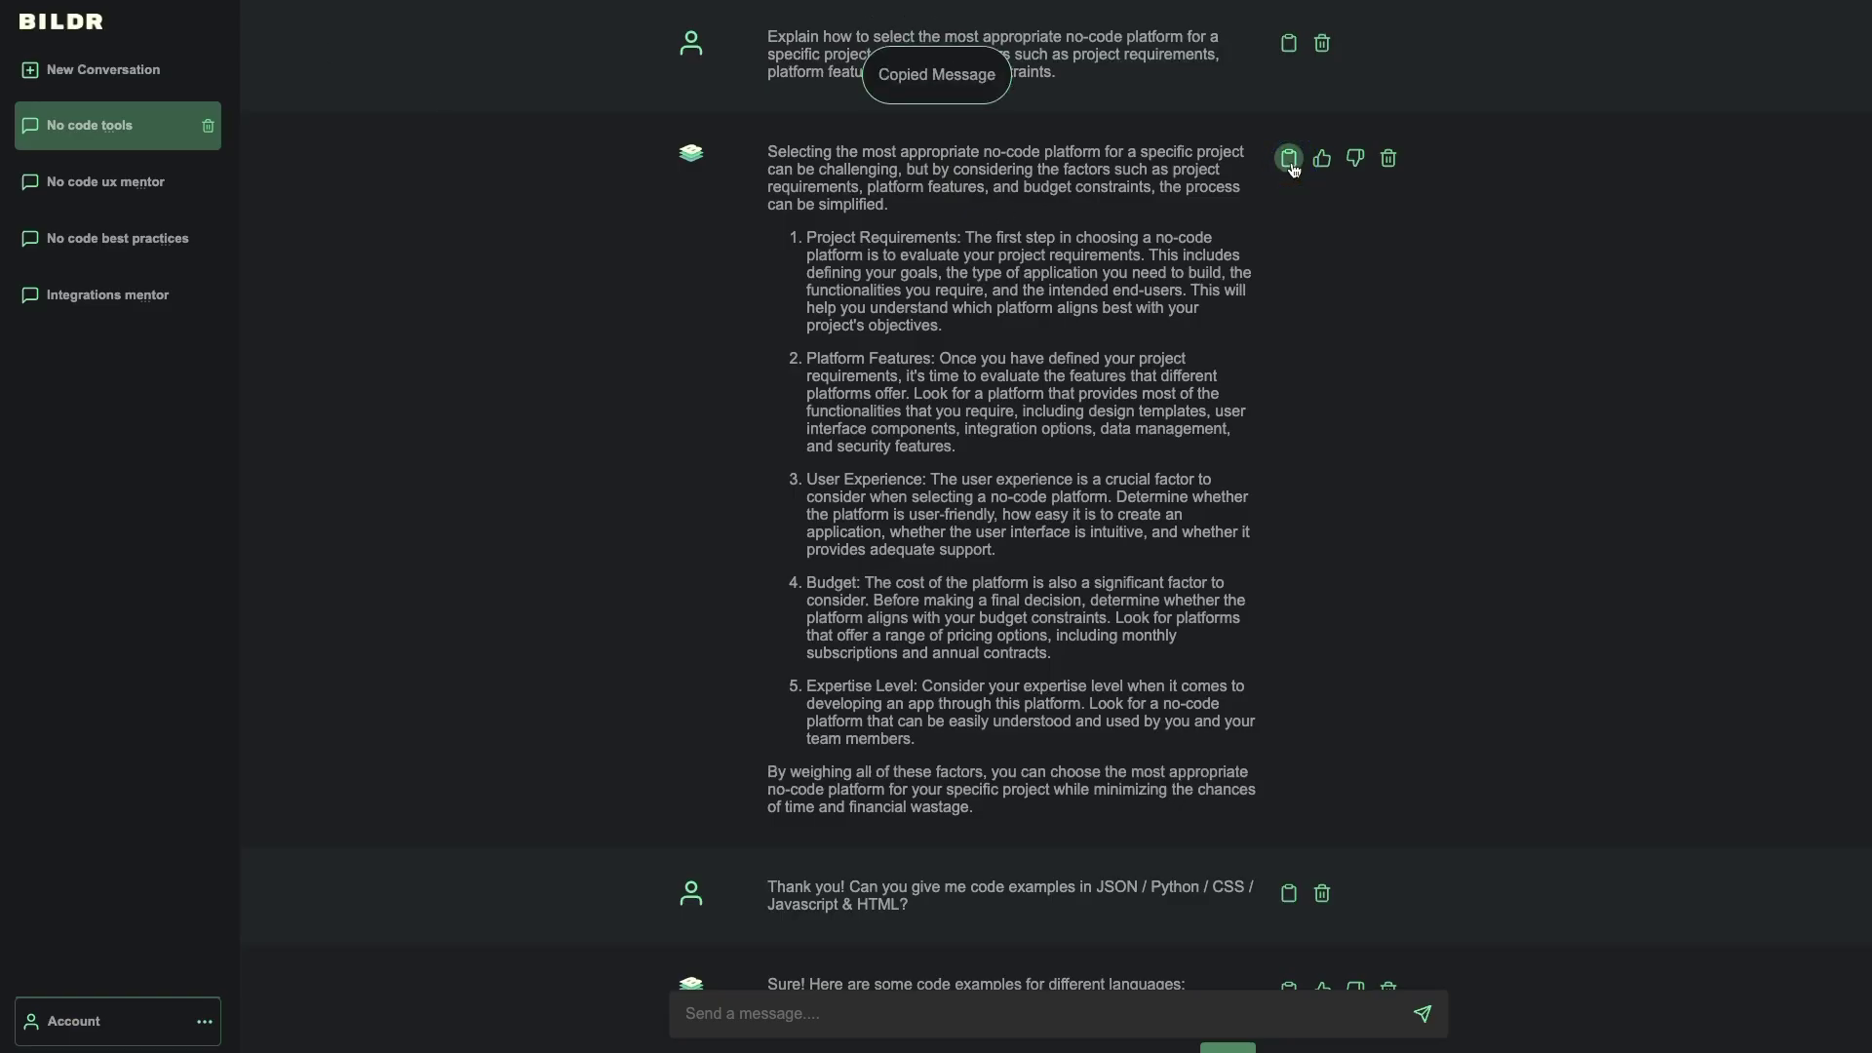
click(1323, 161)
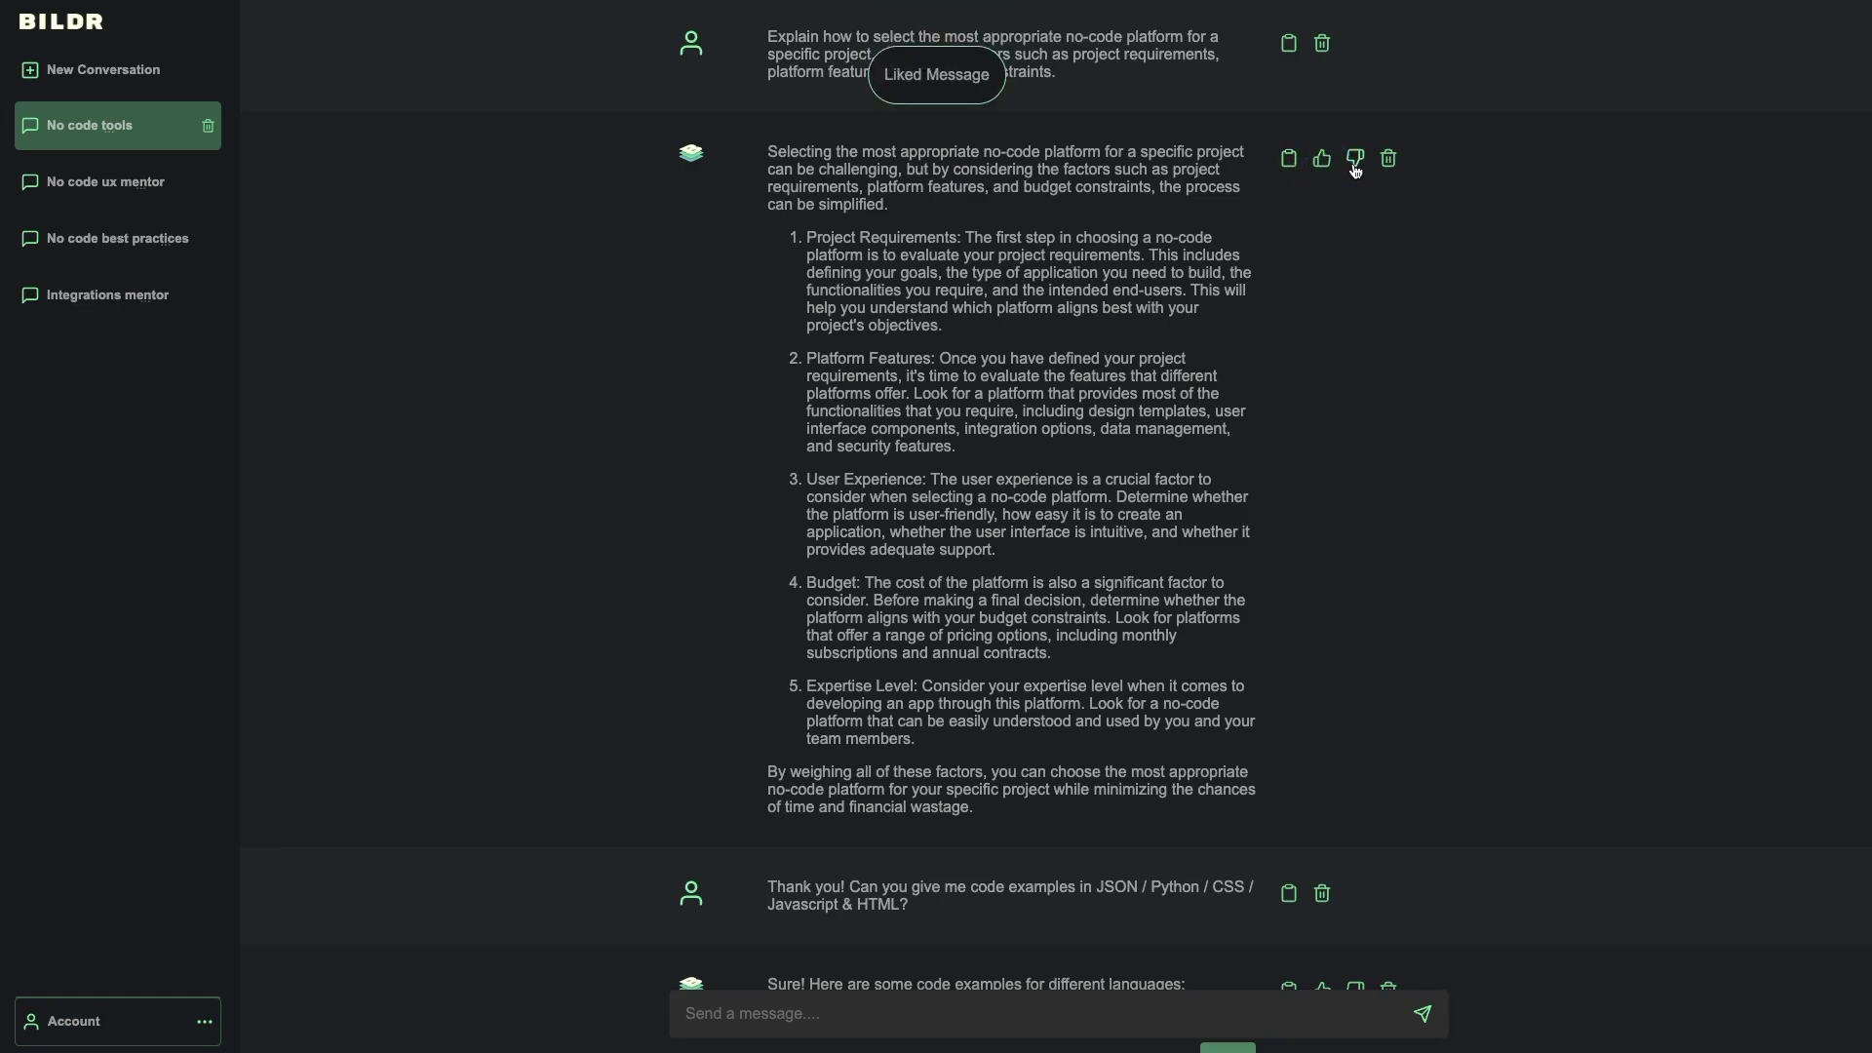
click(1356, 166)
click(1324, 164)
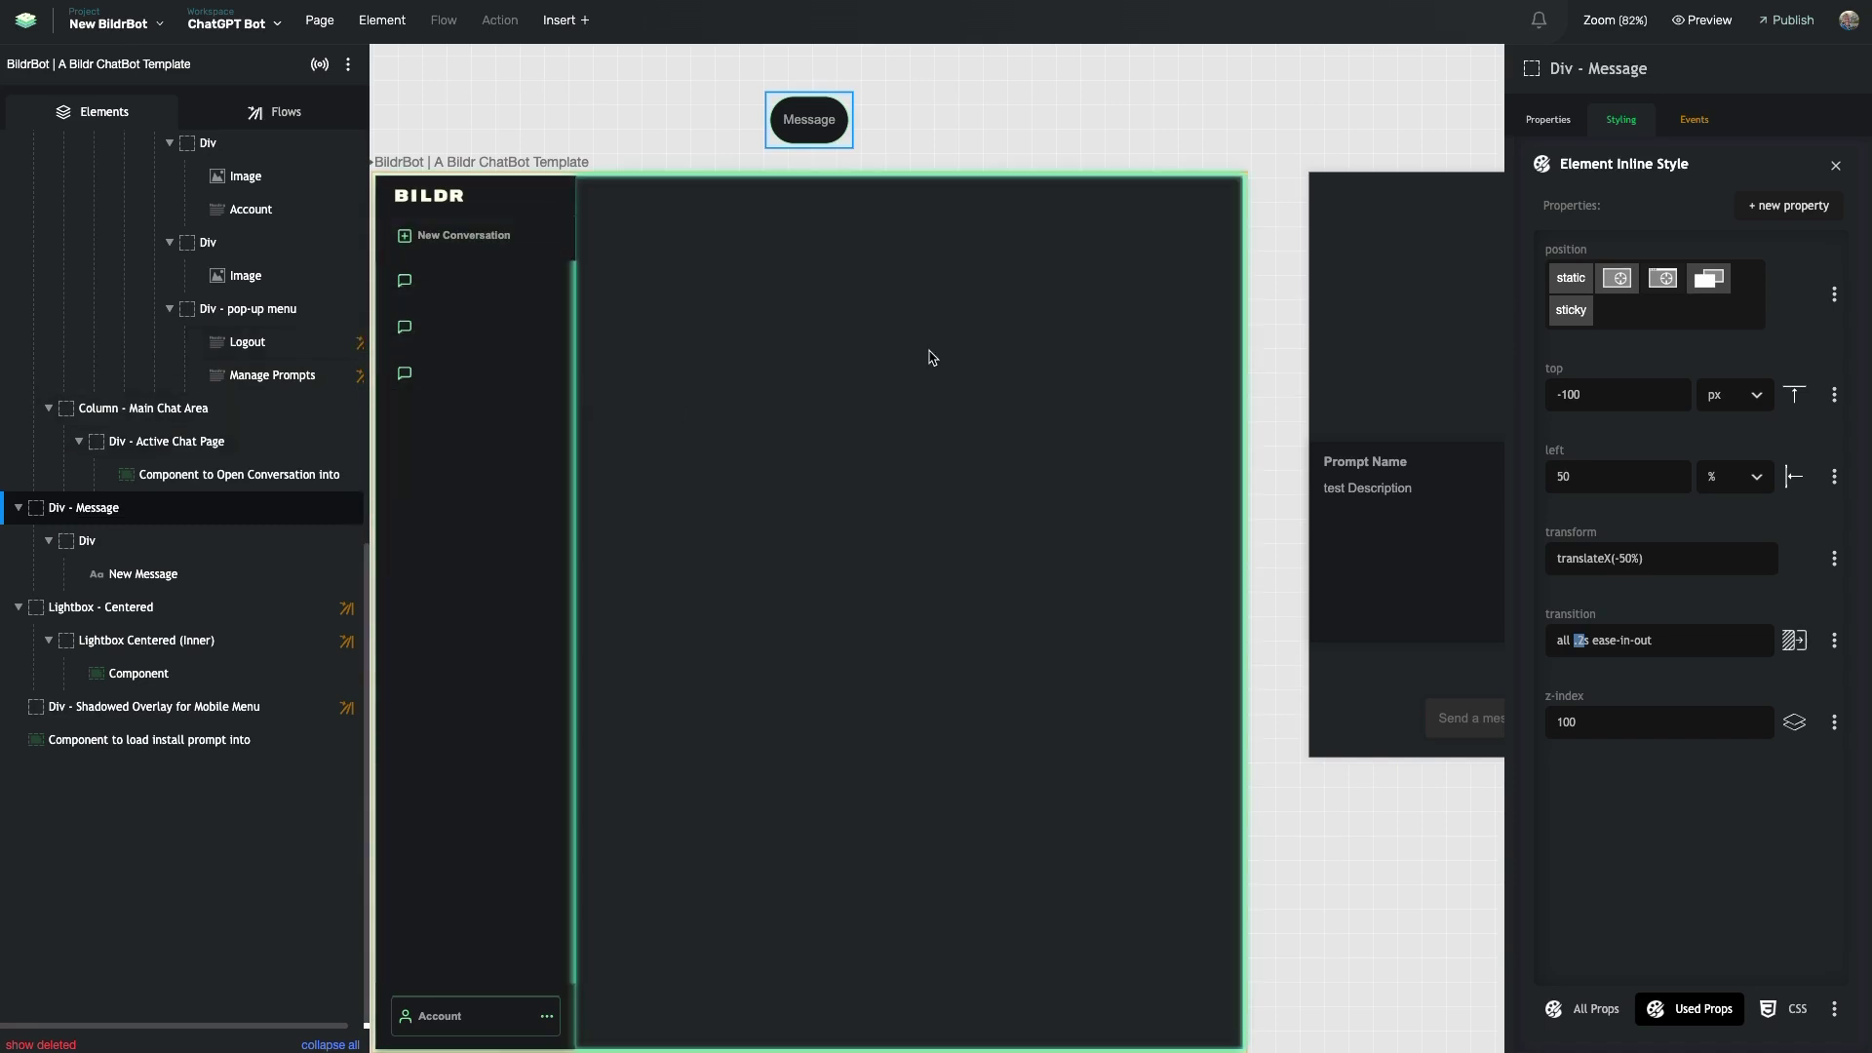
- Filter the flows list by 'new' and open New Sign-up Confirmed Flow
scroll(707, 349, left, 1)
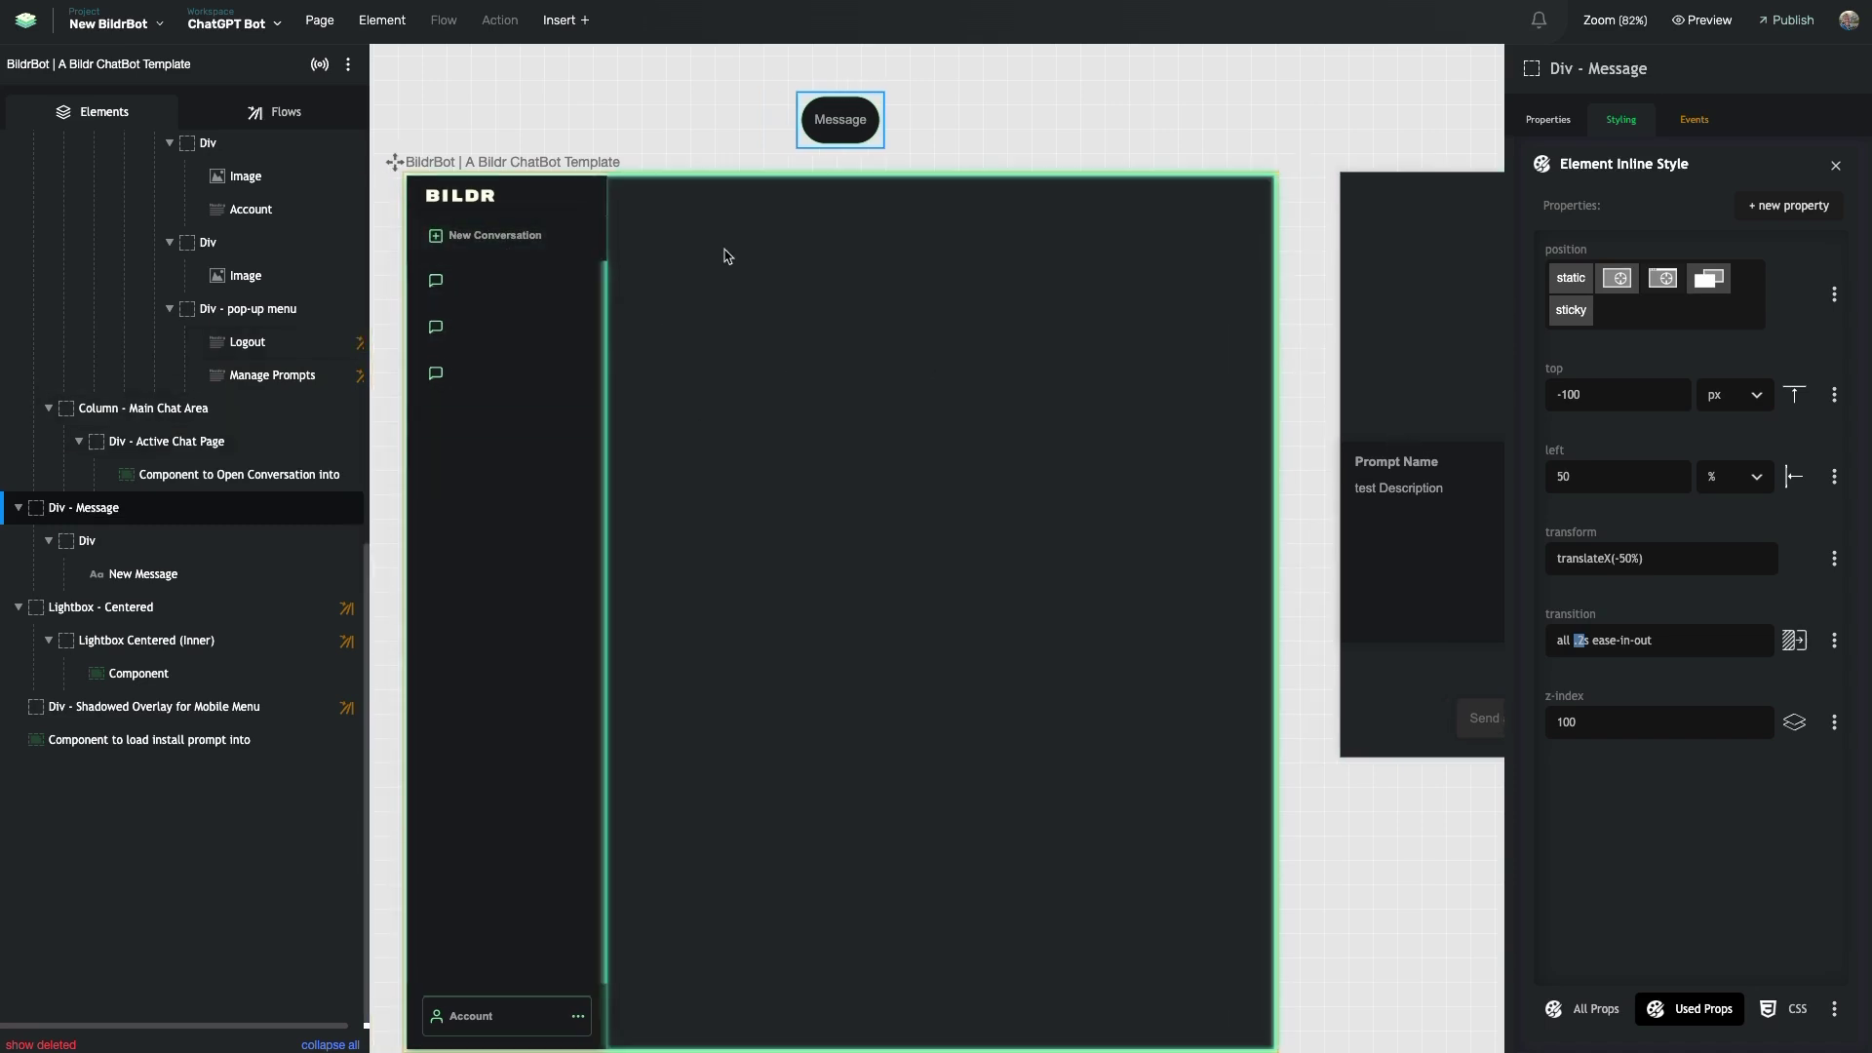
scroll(162, 214, up, 4)
click(283, 114)
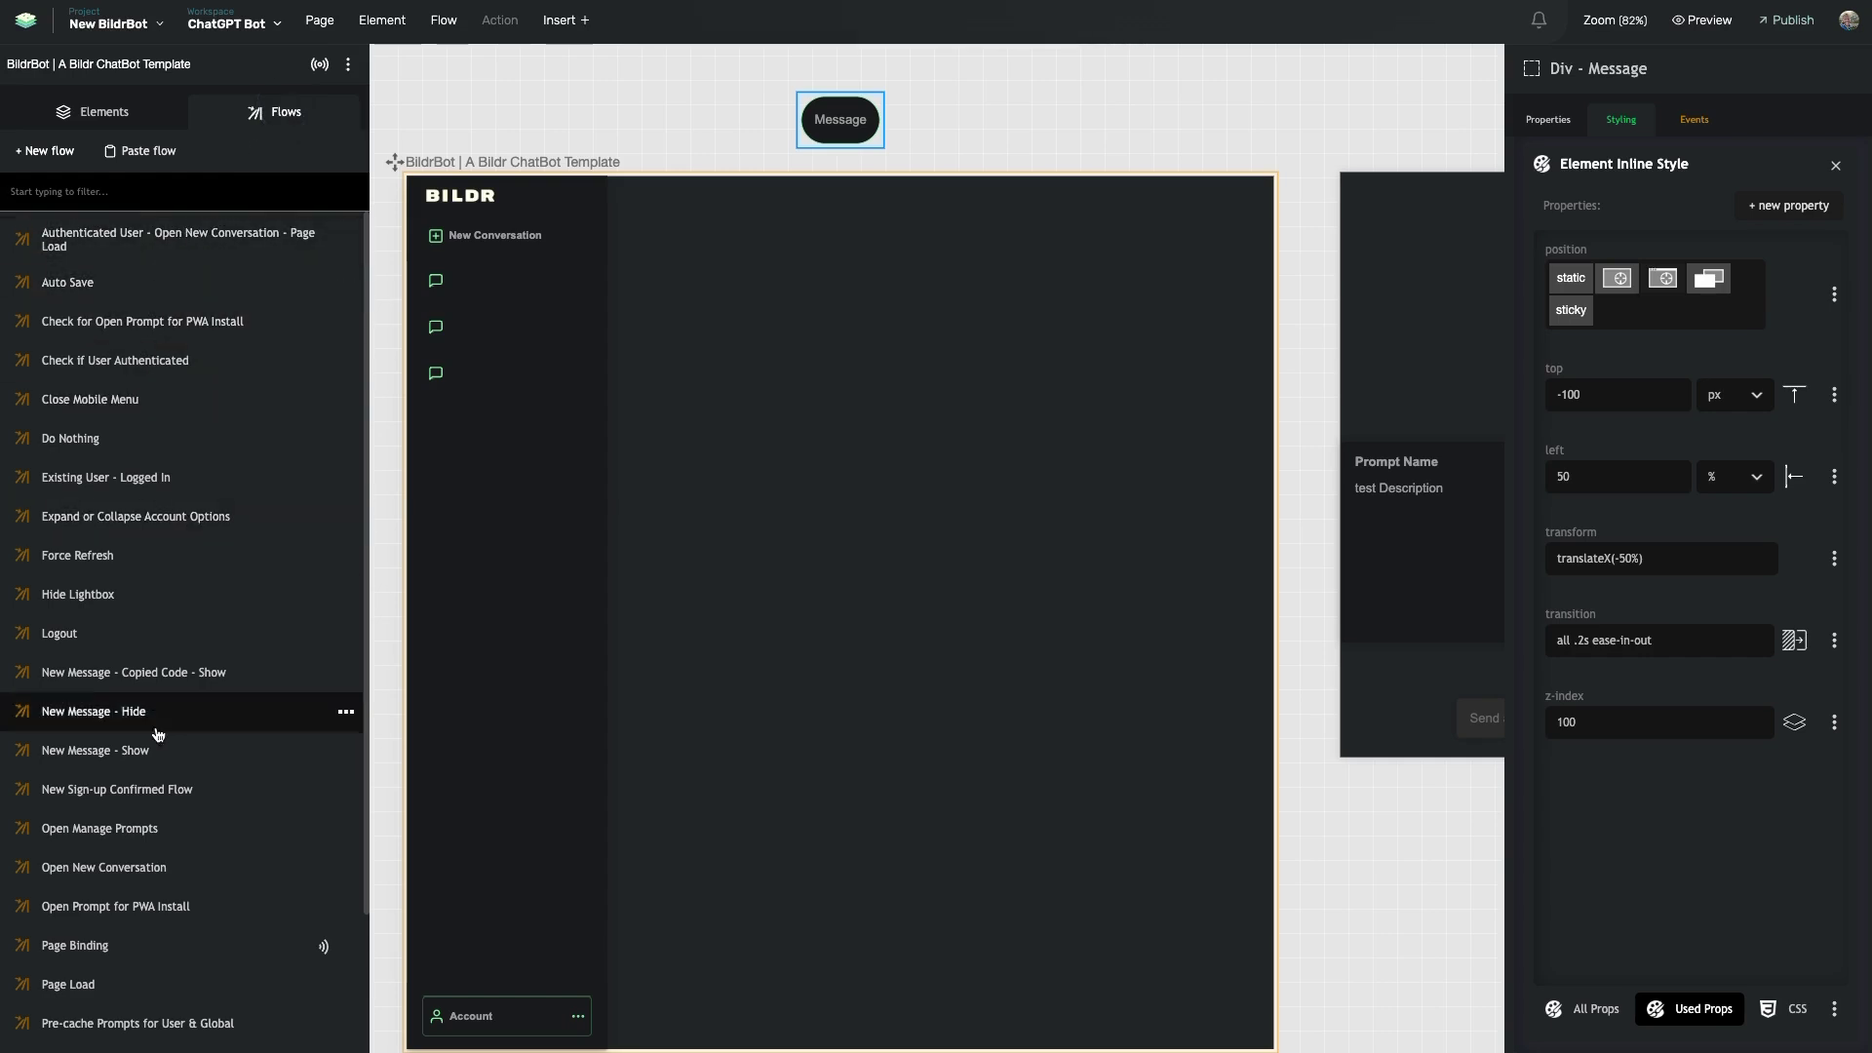
click(146, 192)
text(new)
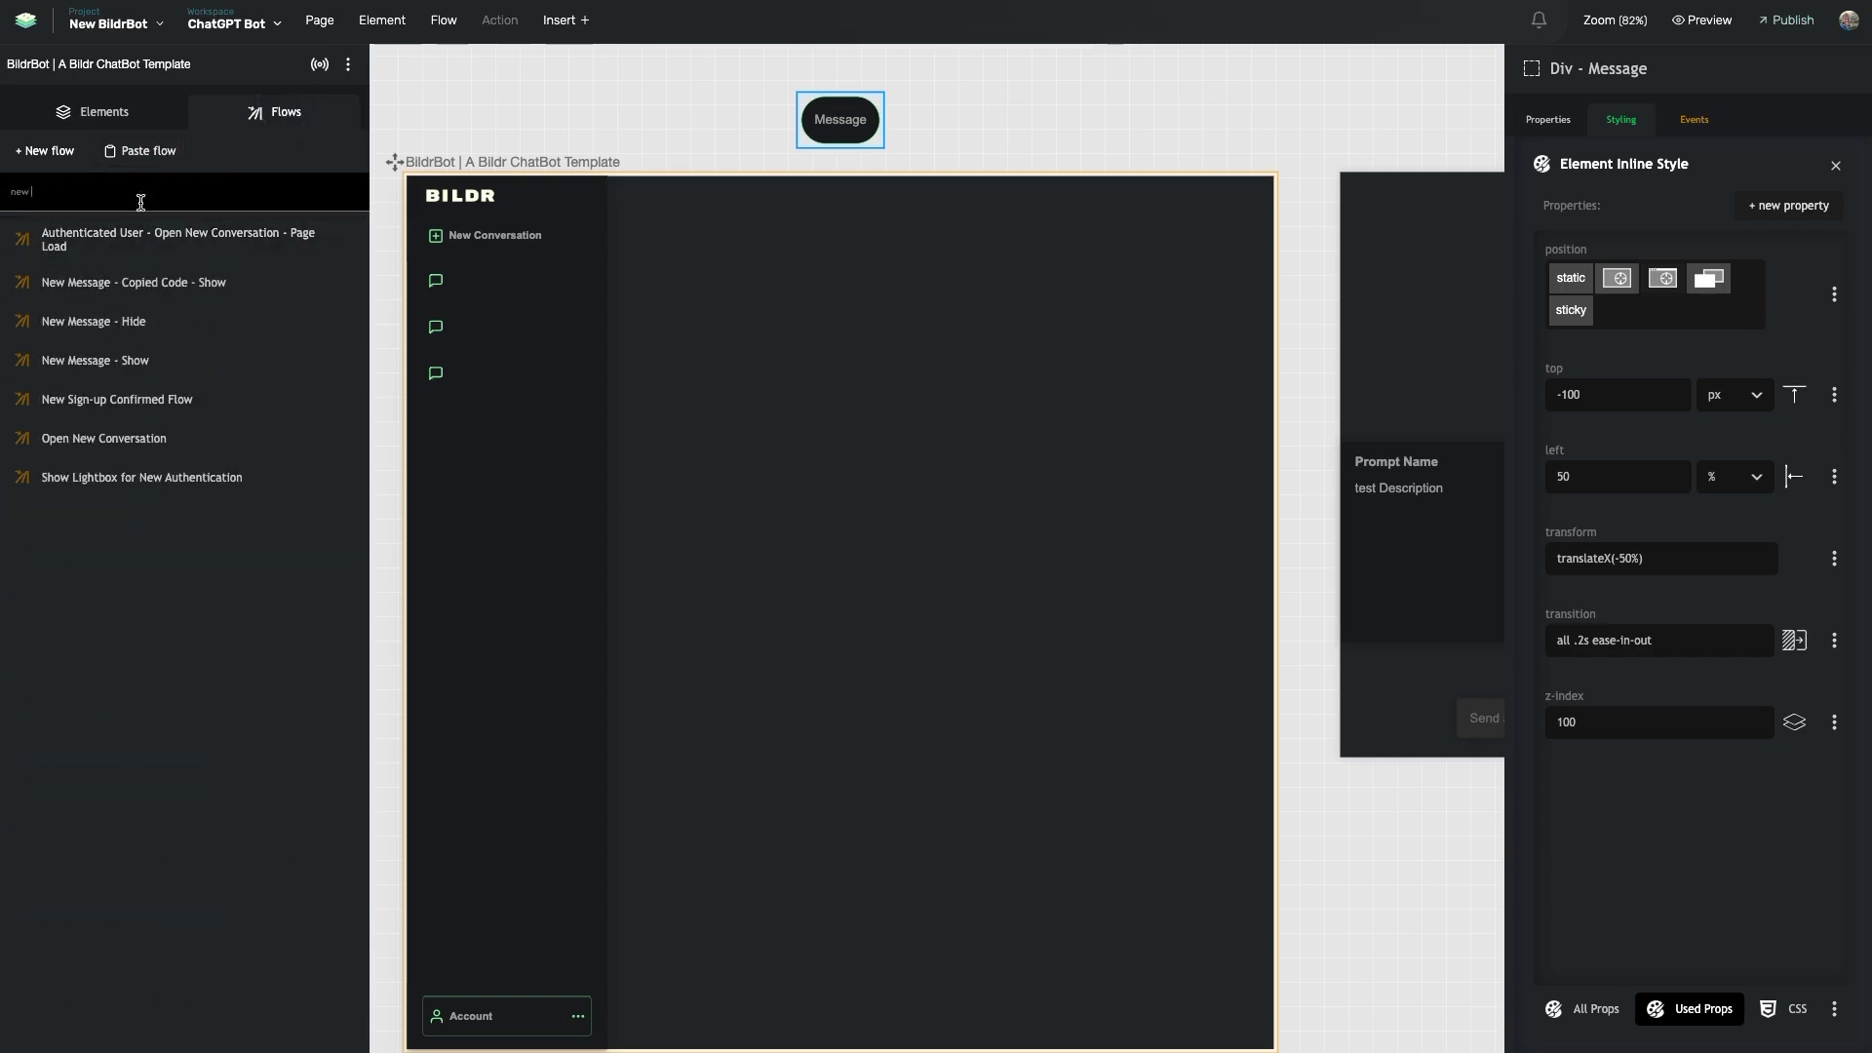
click(141, 403)
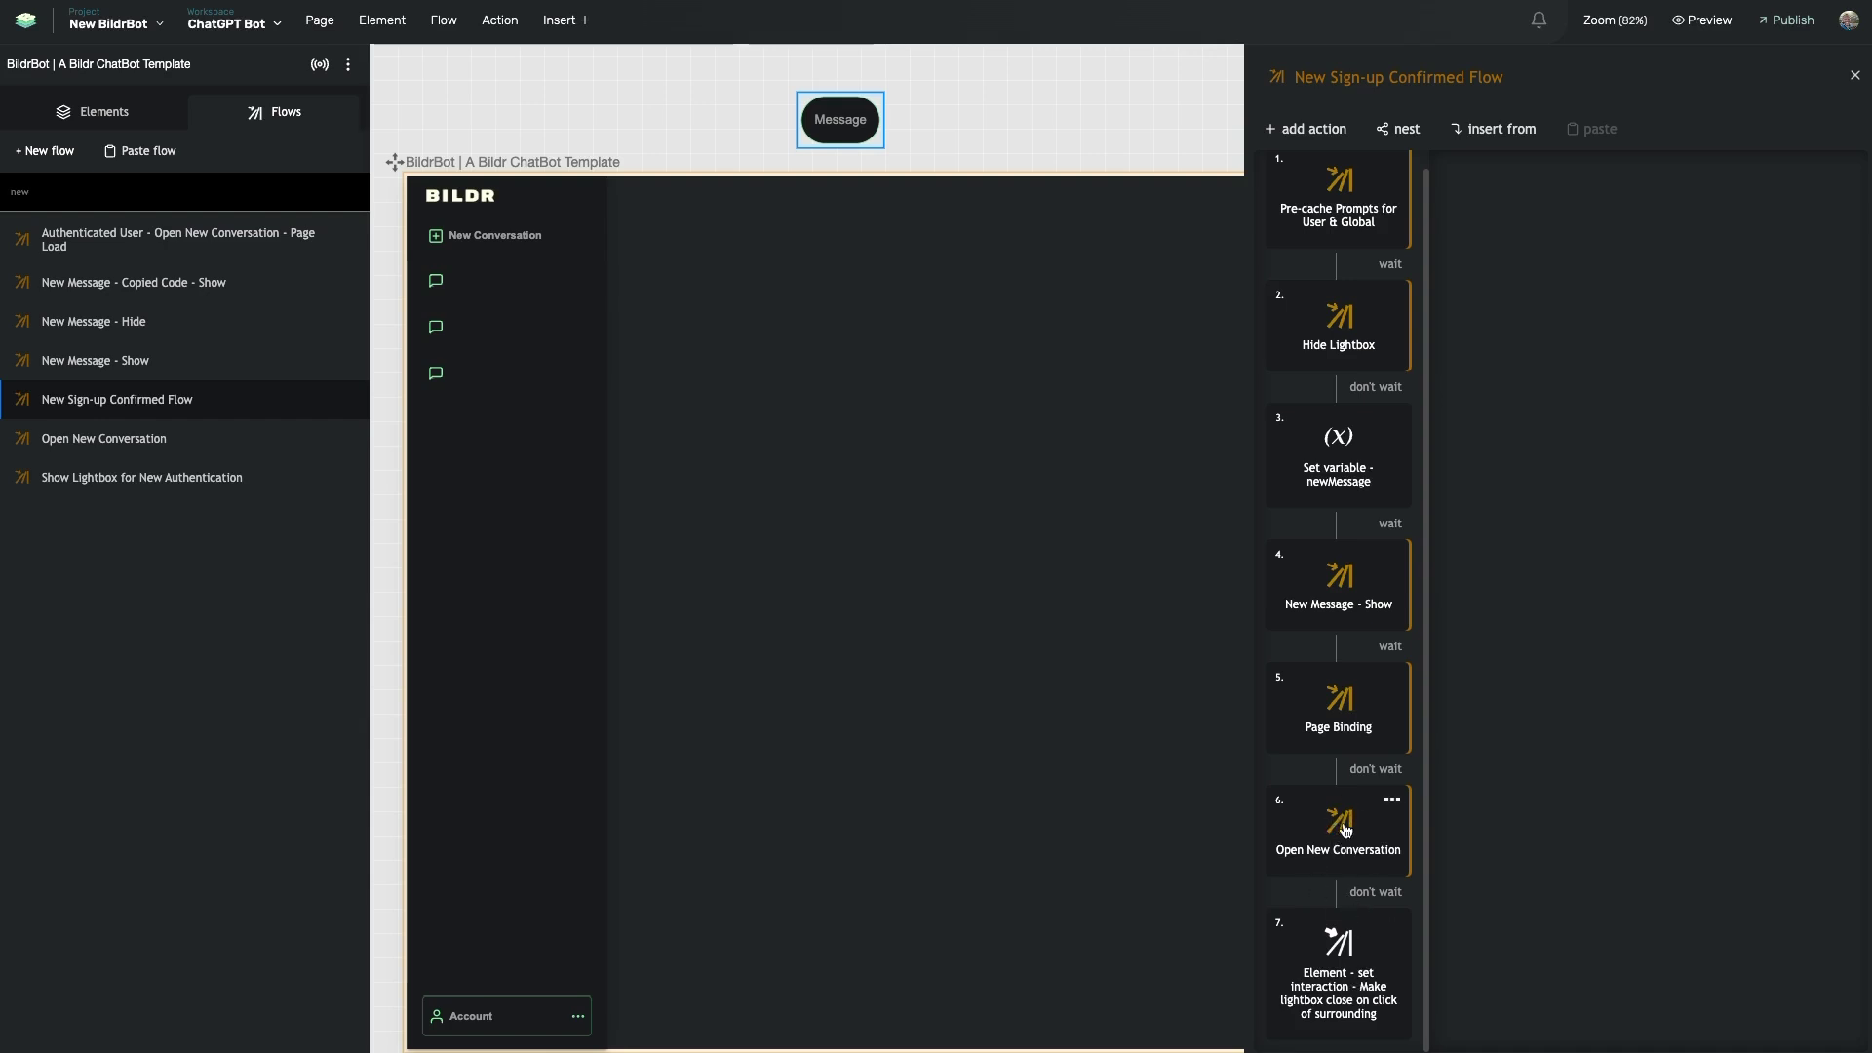
- Select Lightbox - Centered in the element tree and view its events, showing click runs Hide Lightbox
scroll(1120, 674, right, 1)
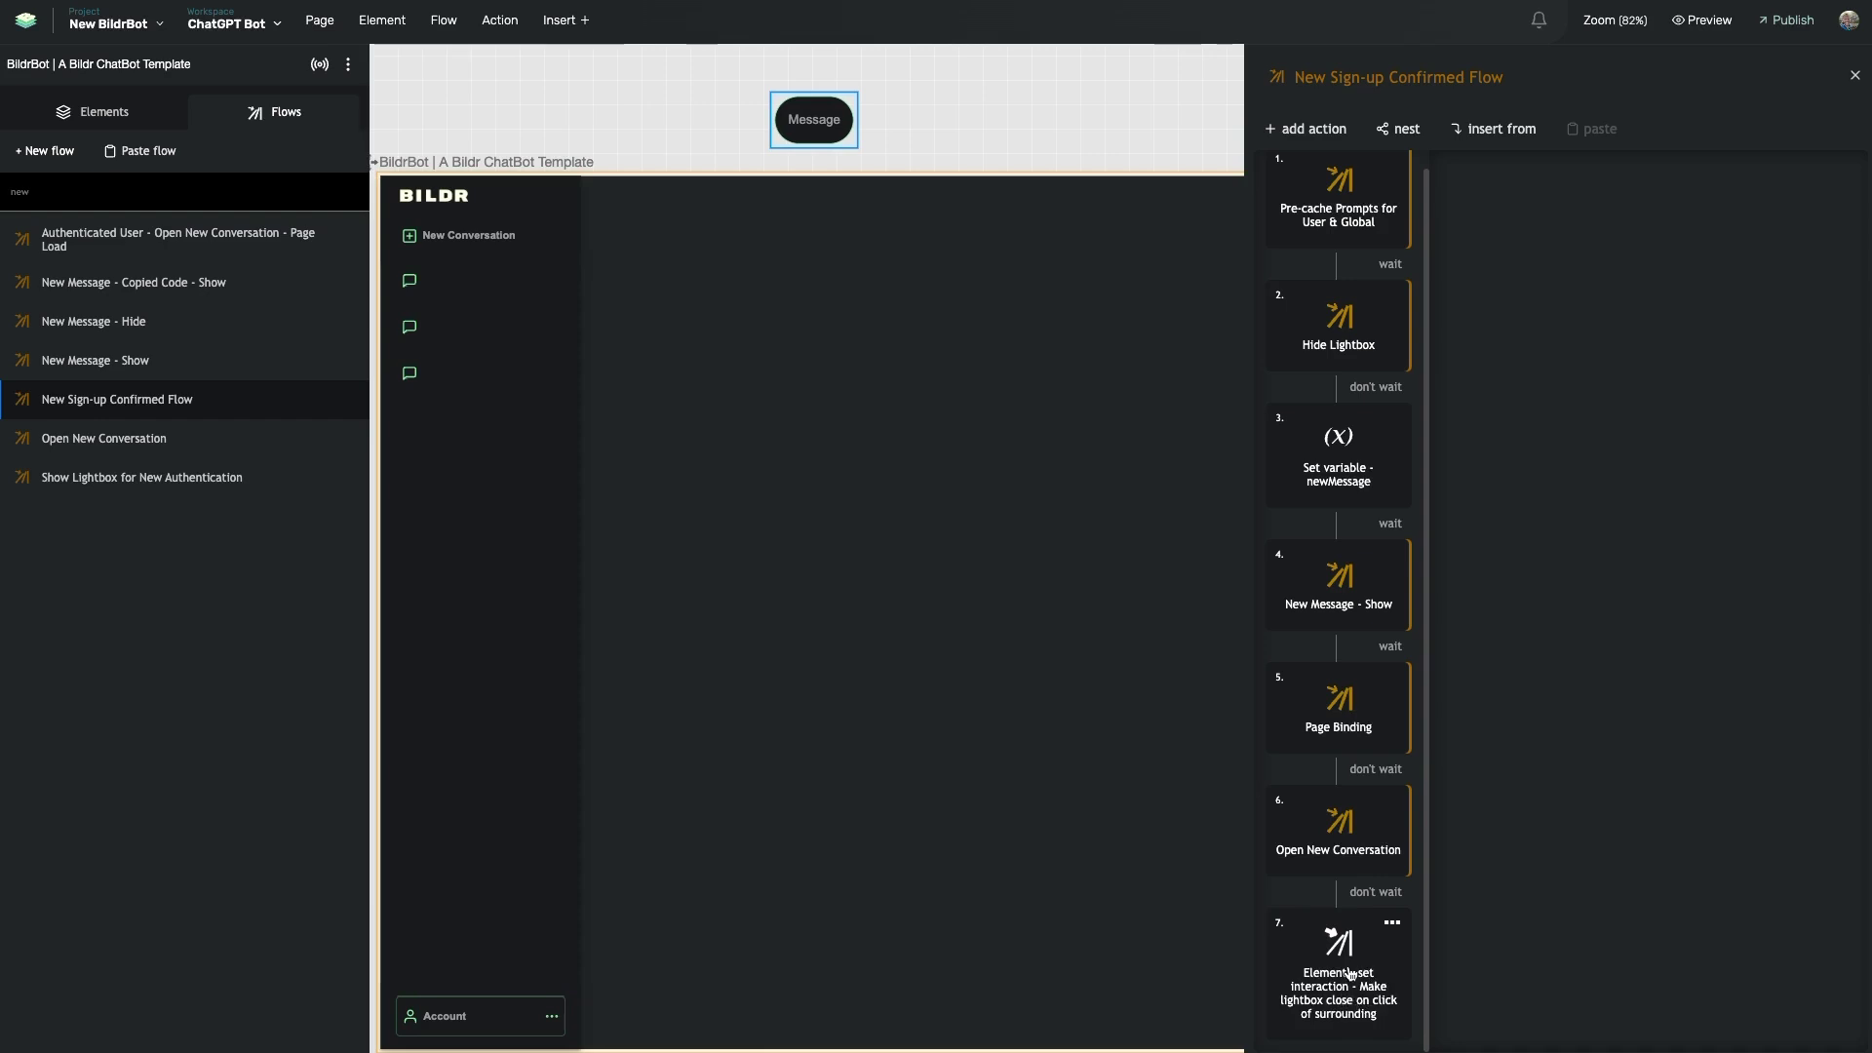
click(103, 114)
scroll(156, 448, down, 5)
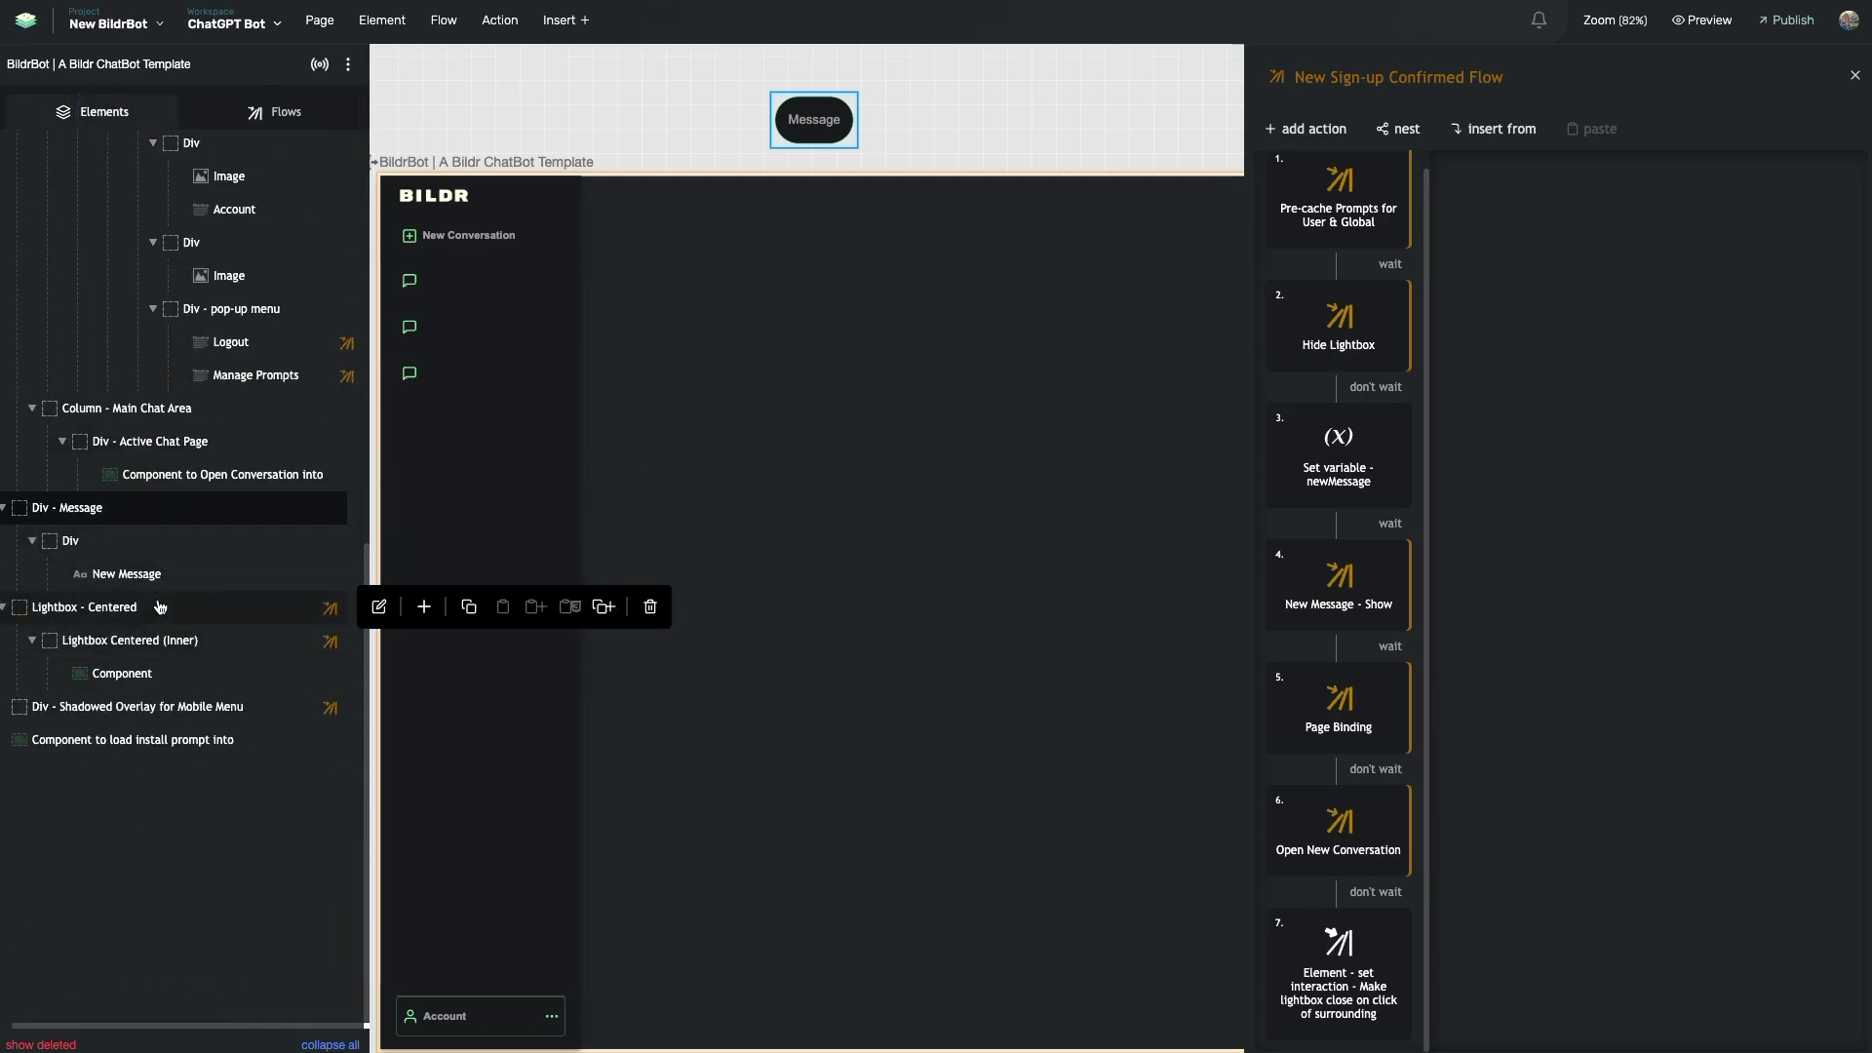
click(160, 608)
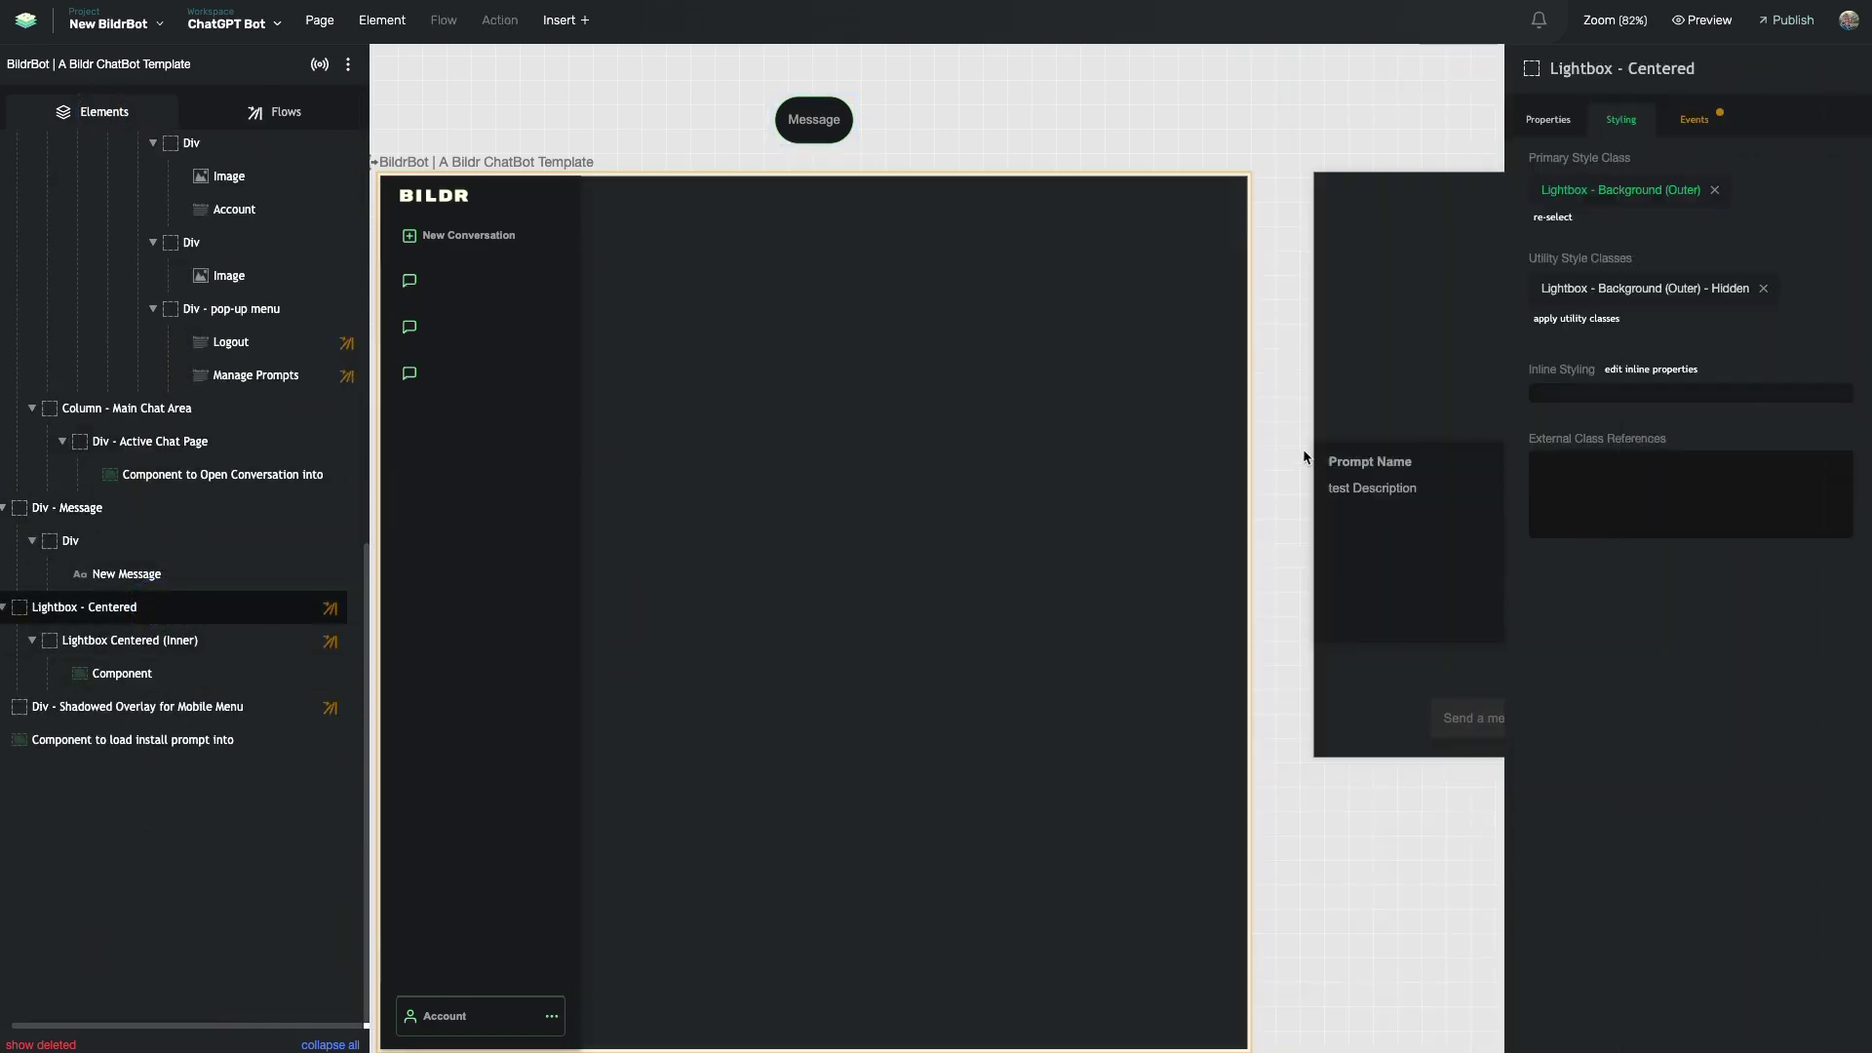
click(1694, 119)
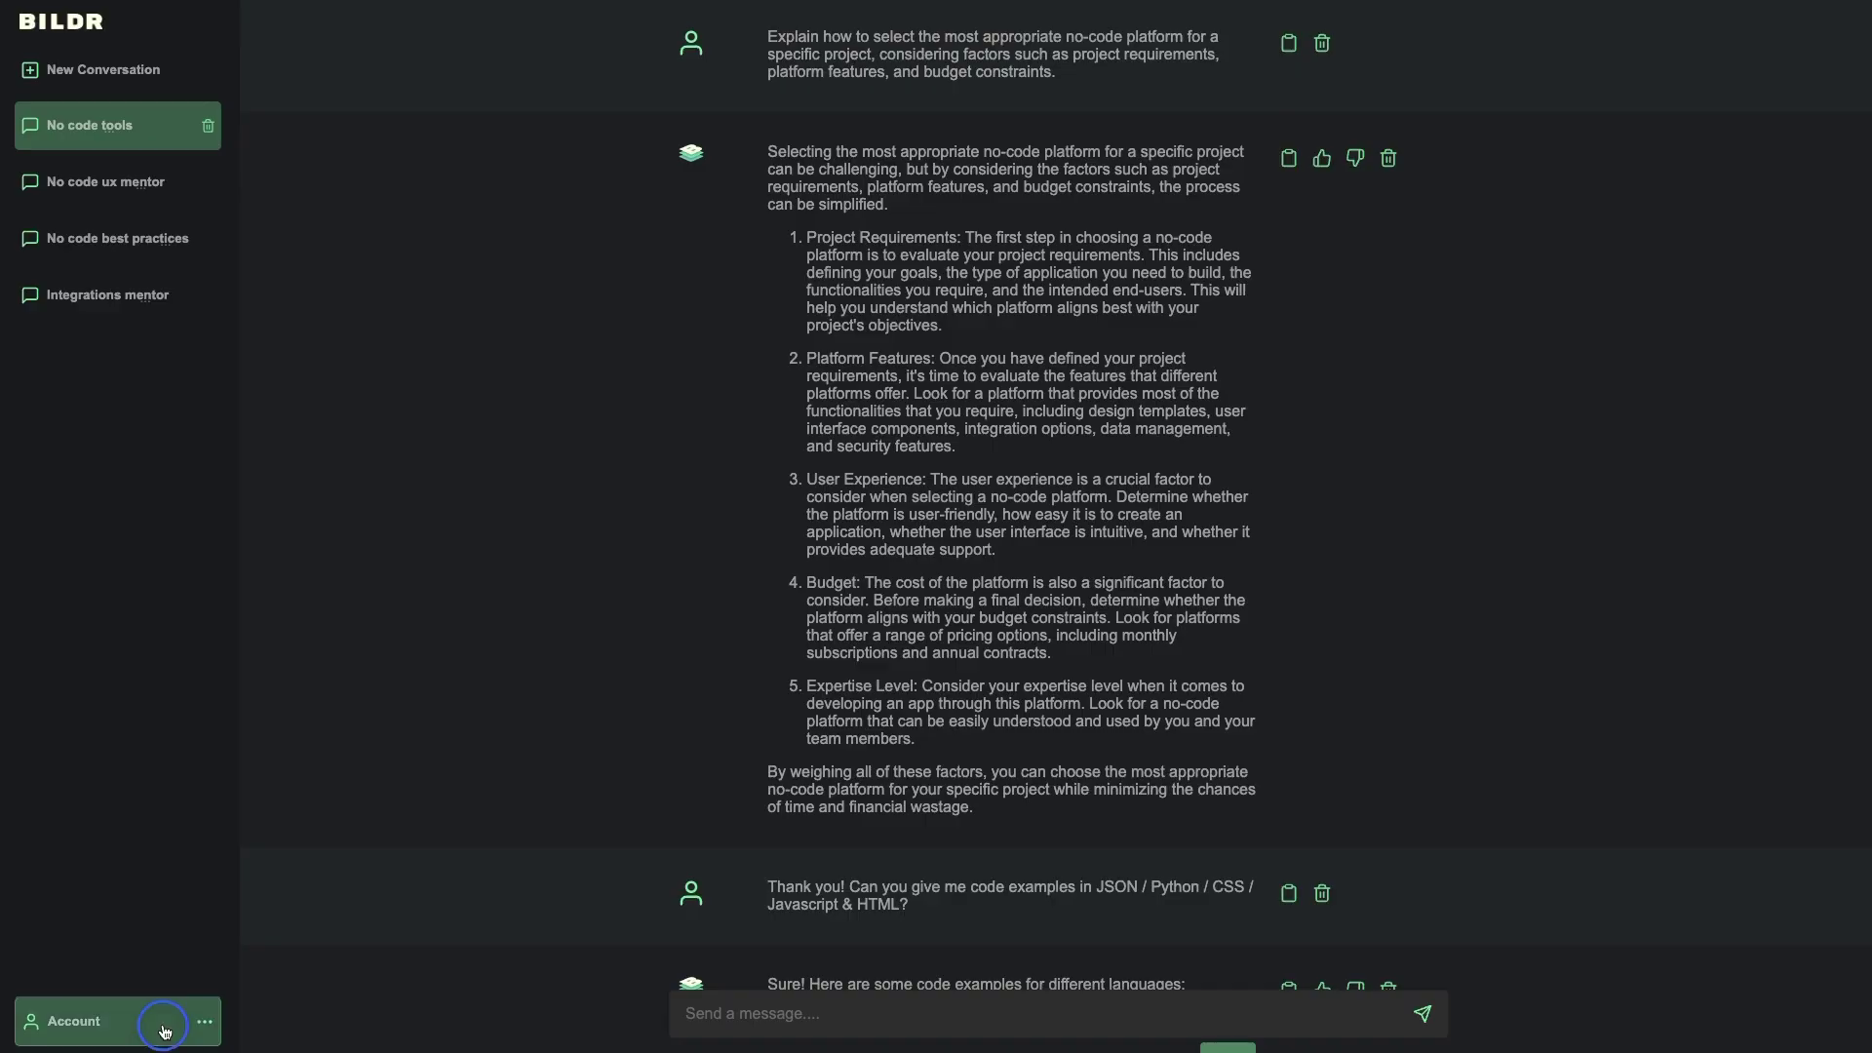
click(156, 1019)
- Log out of the BildrBot chatbot preview
click(67, 924)
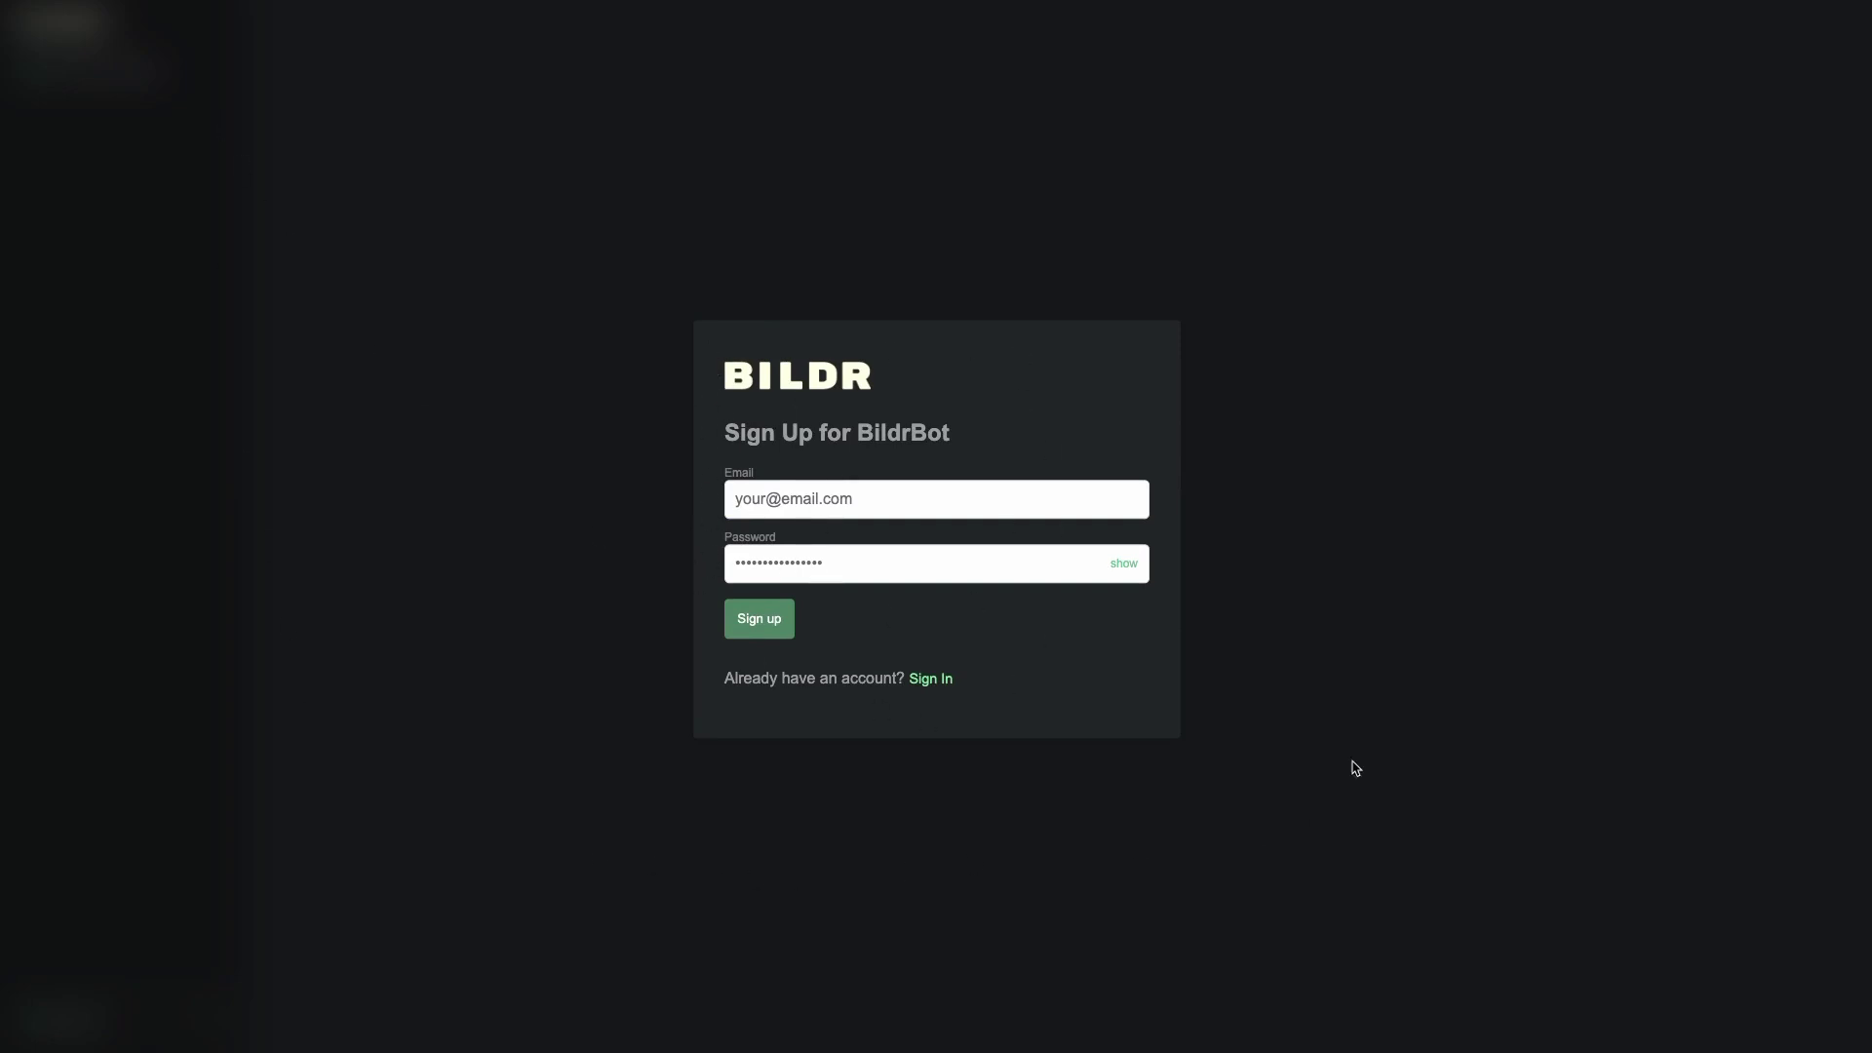
triple_click(544, 500)
click(532, 304)
click(813, 148)
- Sign back in with the existing account's email and password
click(934, 683)
click(819, 490)
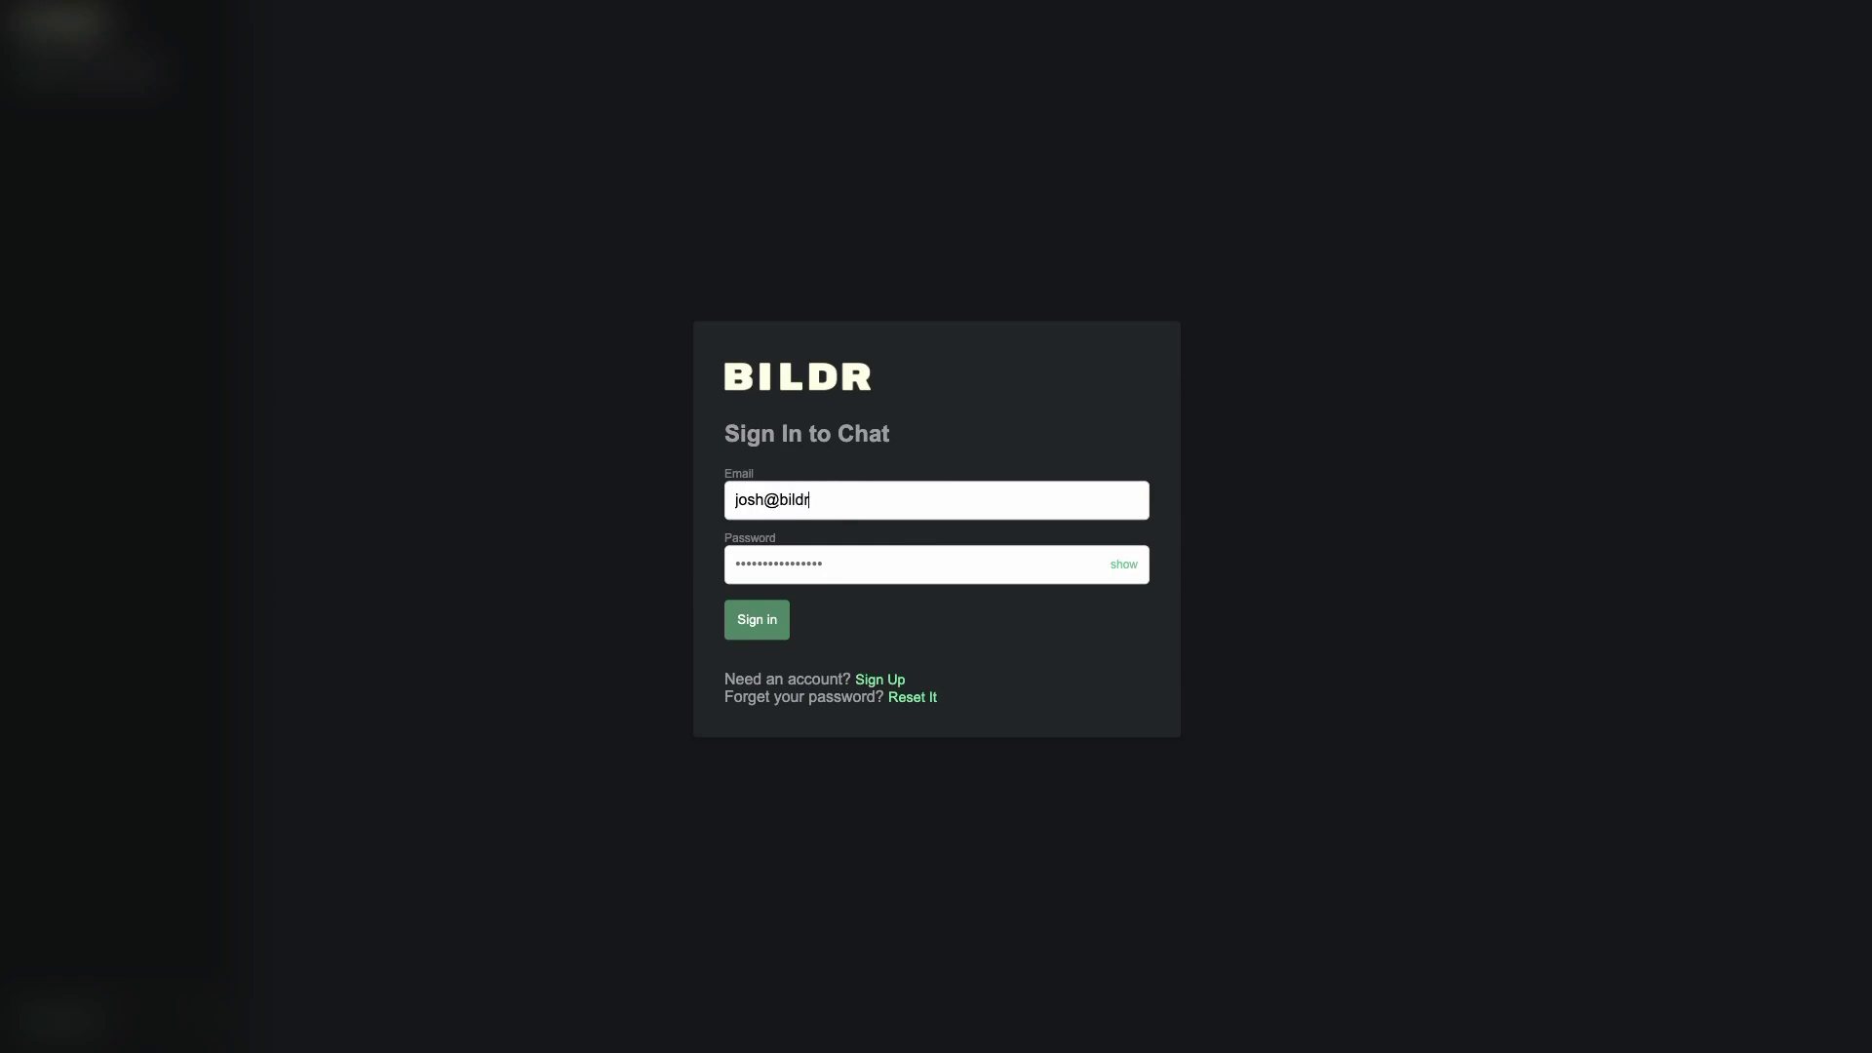
text(•••)
click(746, 634)
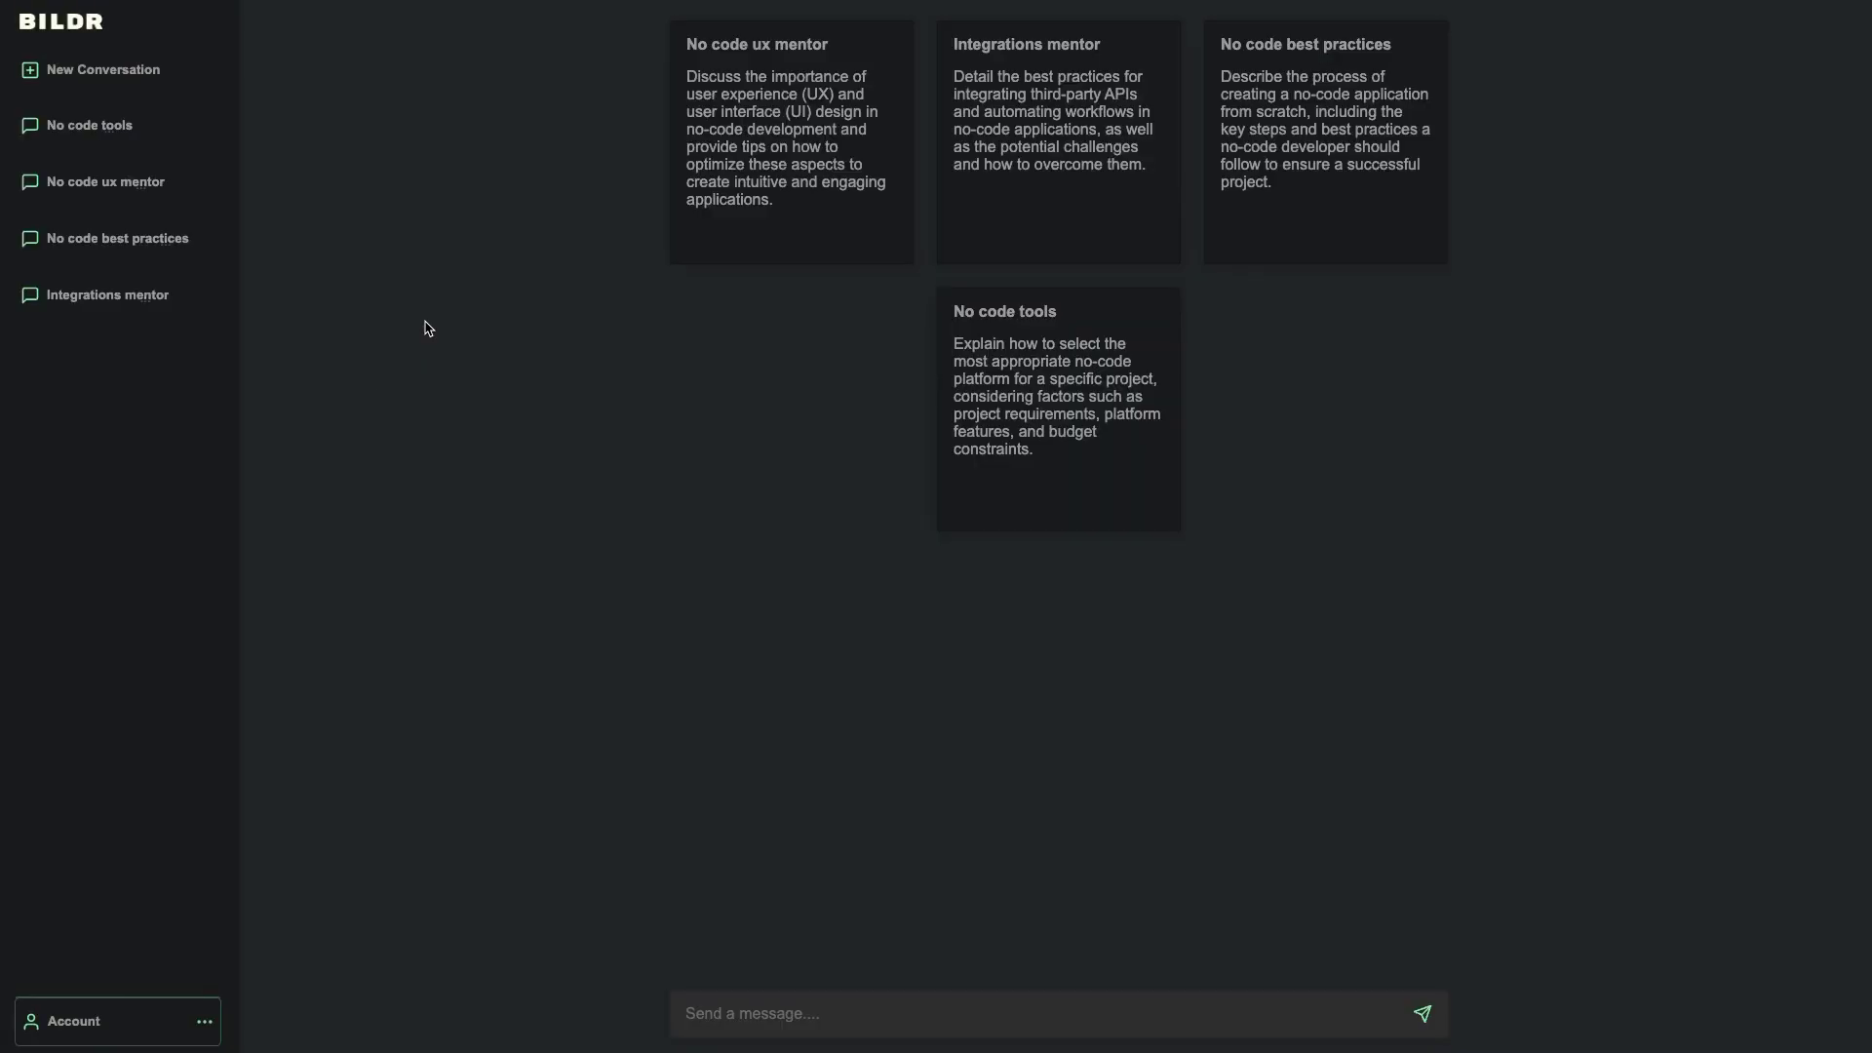
- Open Your Prompts, view the Add a Prompt form, then close it again
click(99, 989)
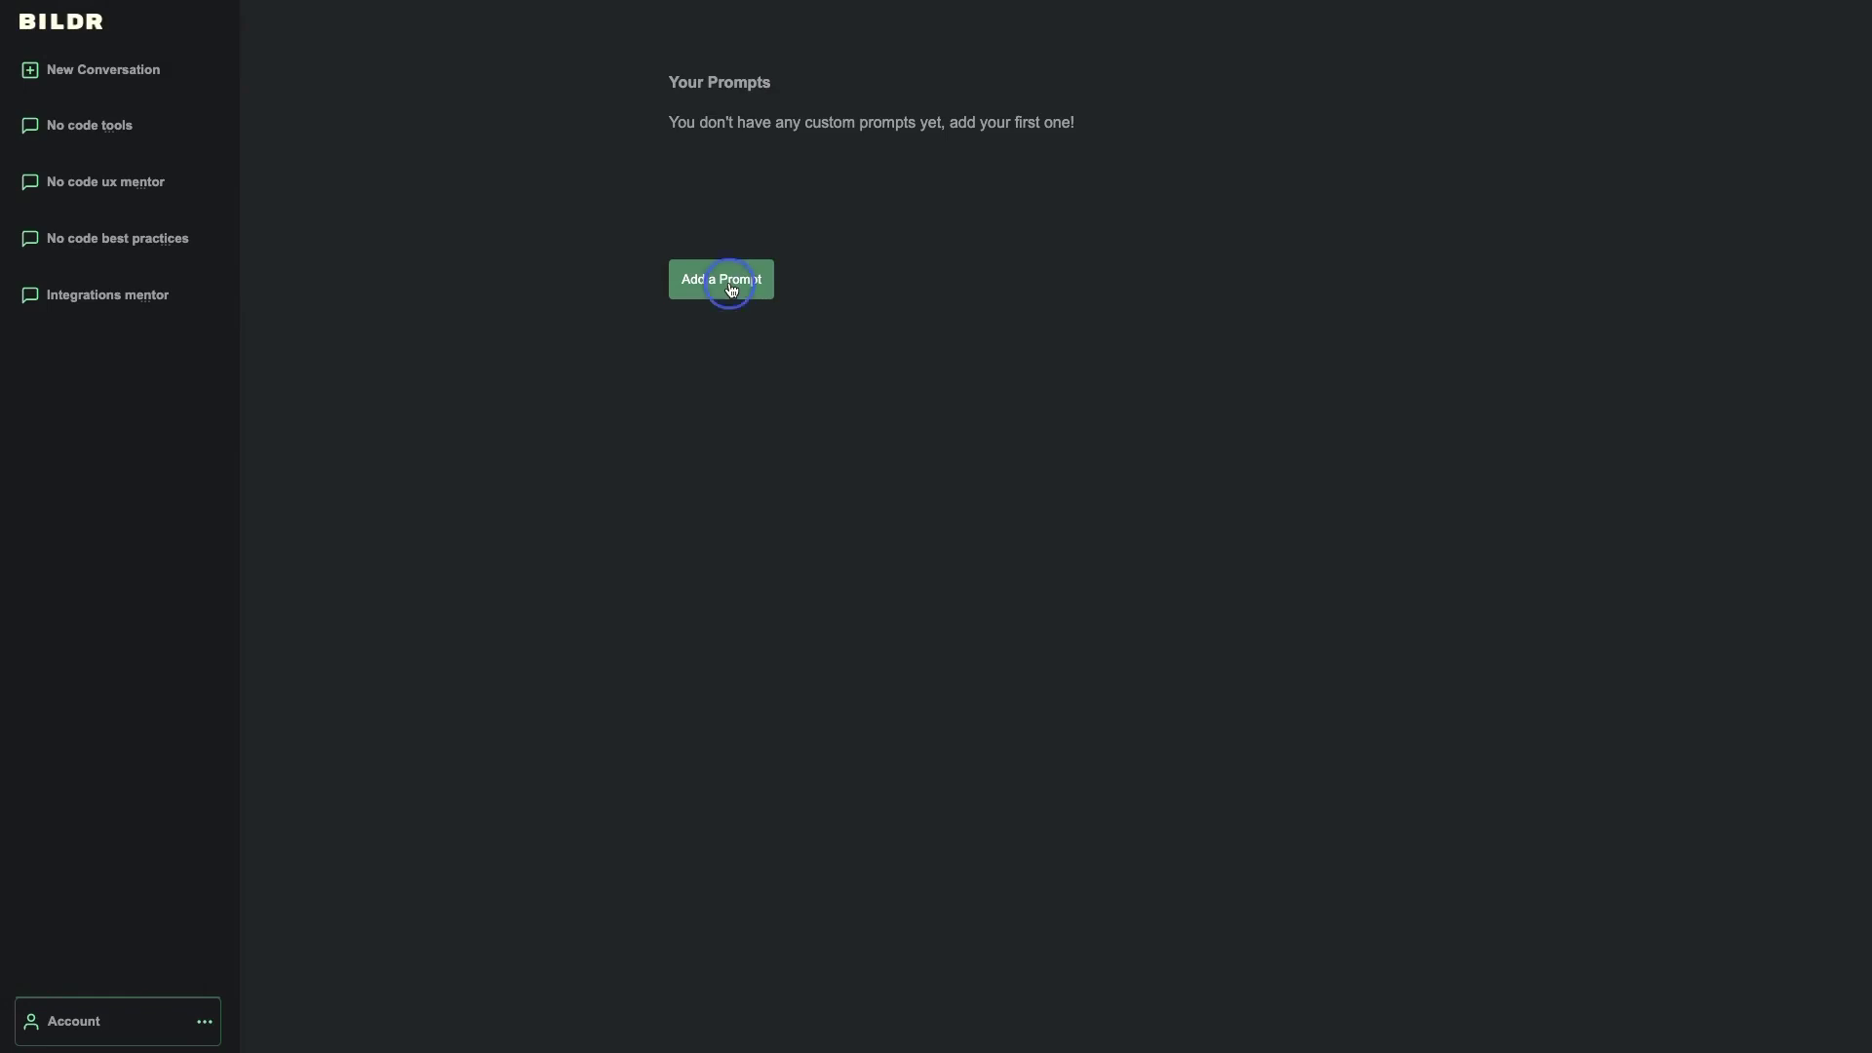
click(730, 289)
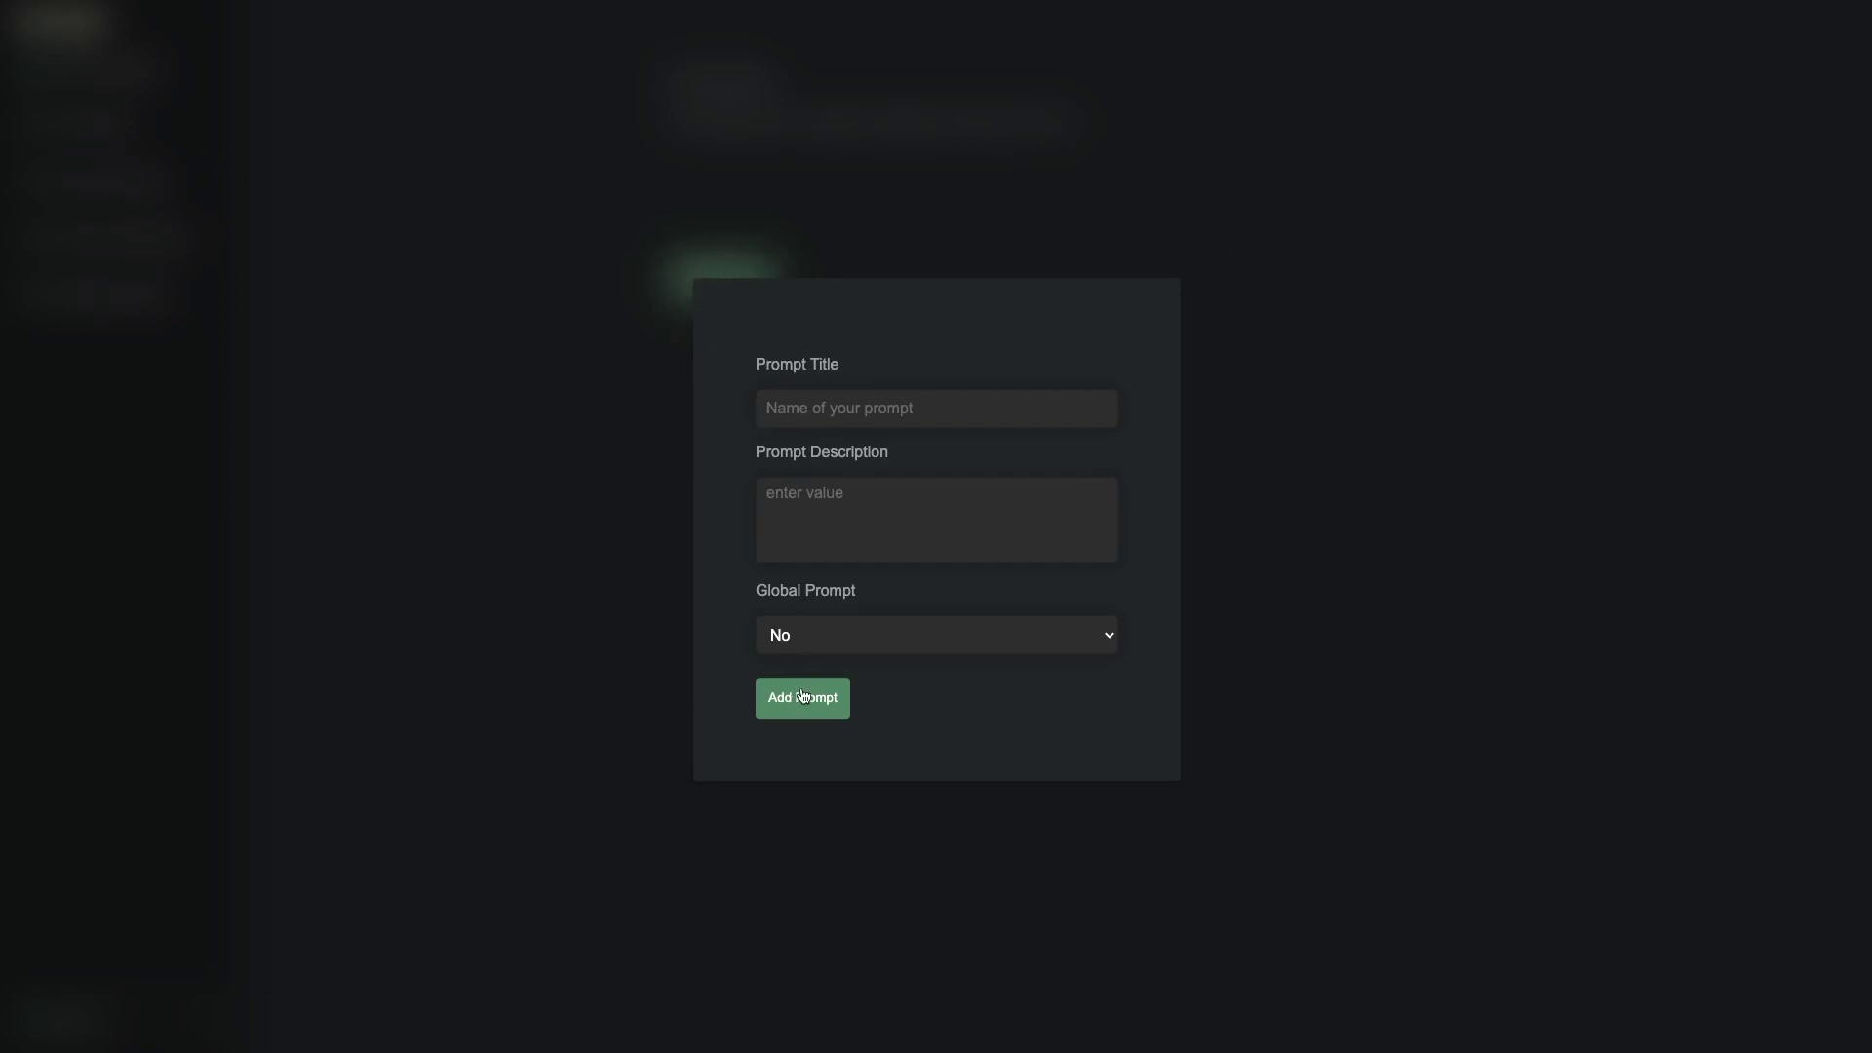
click(442, 283)
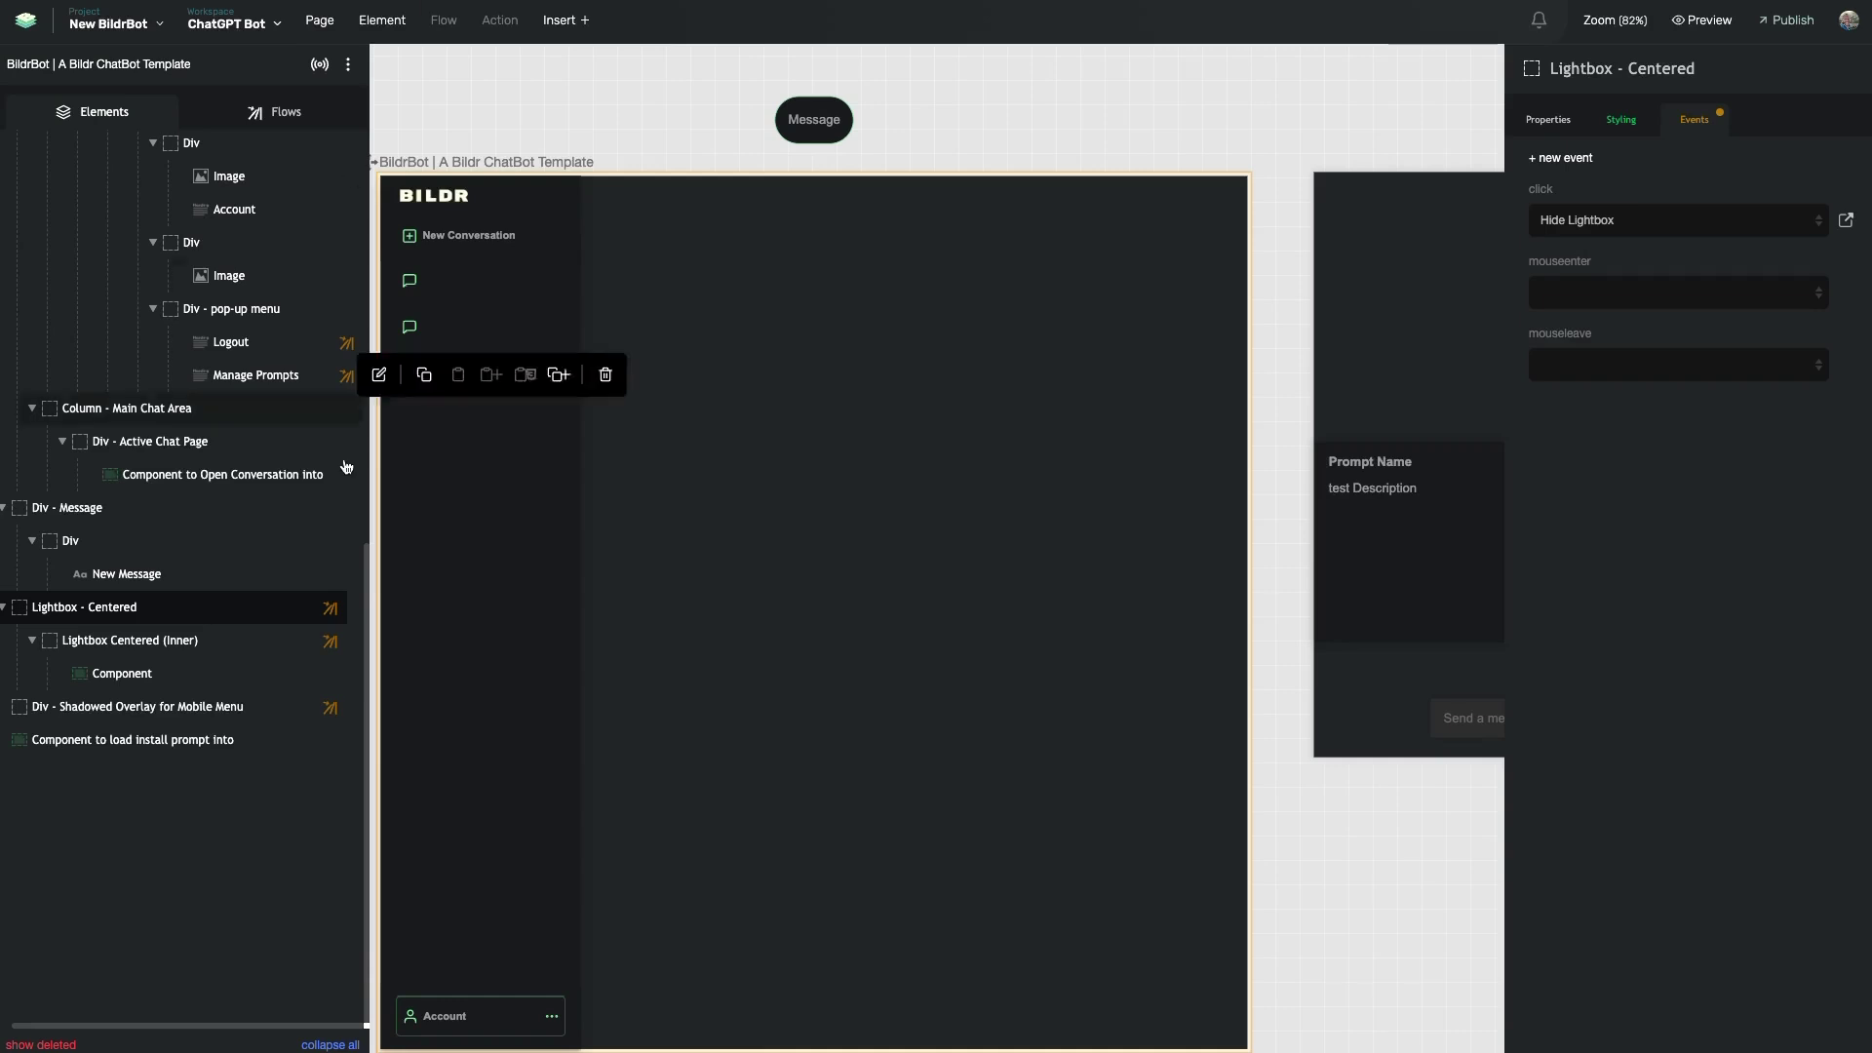
- Open the New Sign-up Confirmed Flow from the Flows list to show its seven actions
click(274, 117)
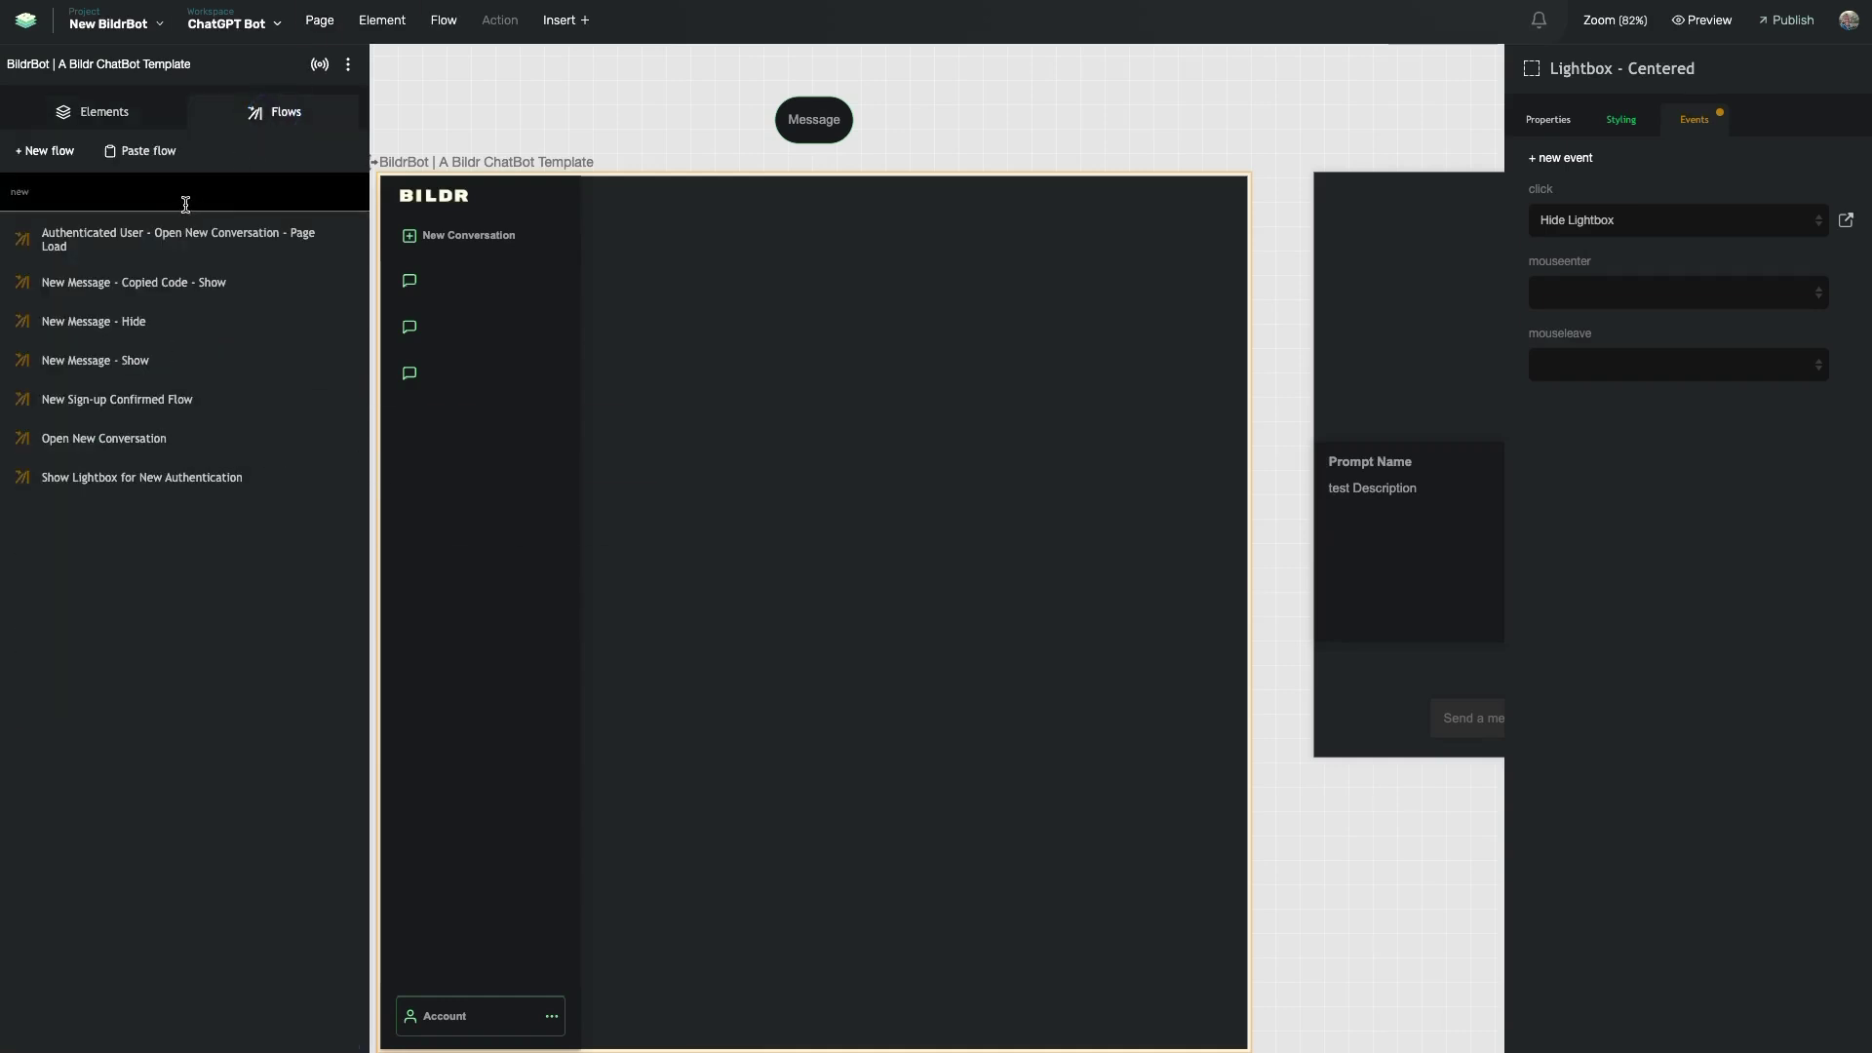
click(297, 399)
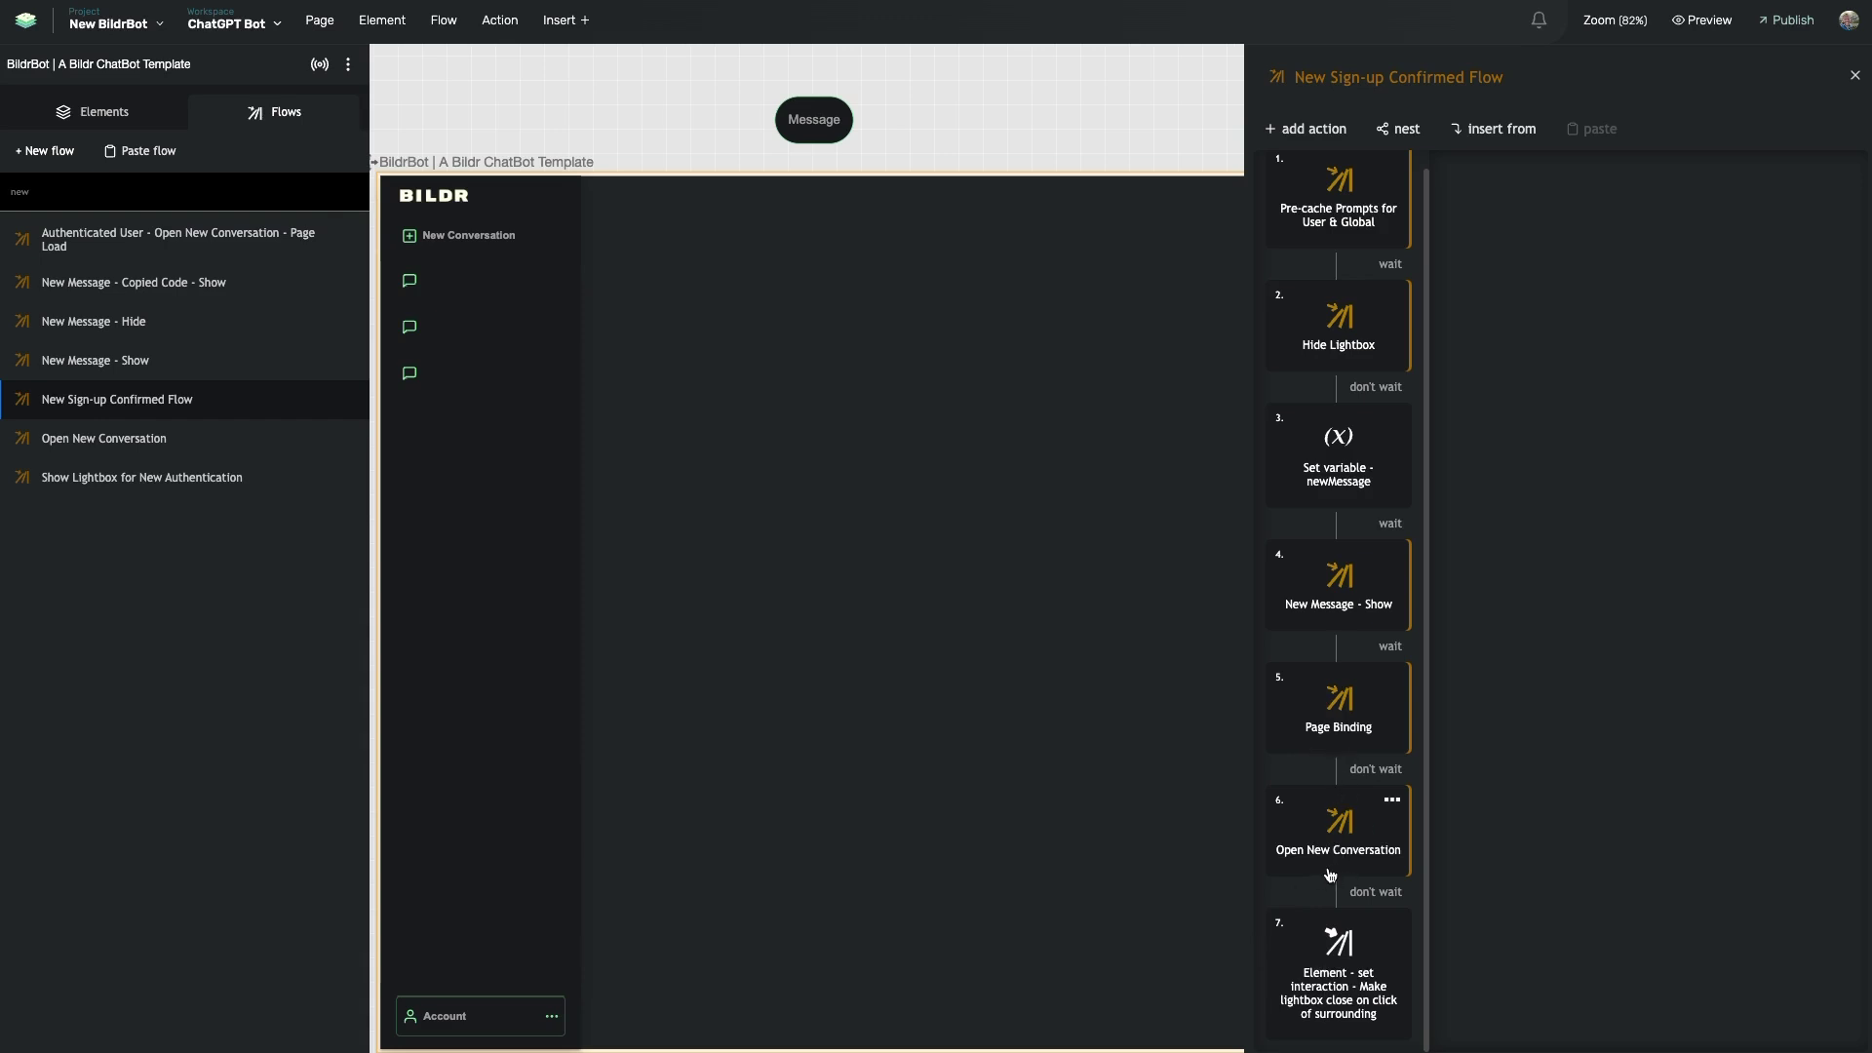
- Open the nested Page Binding flow, inspect its title without renaming, then close the flow panel
double_click(1344, 730)
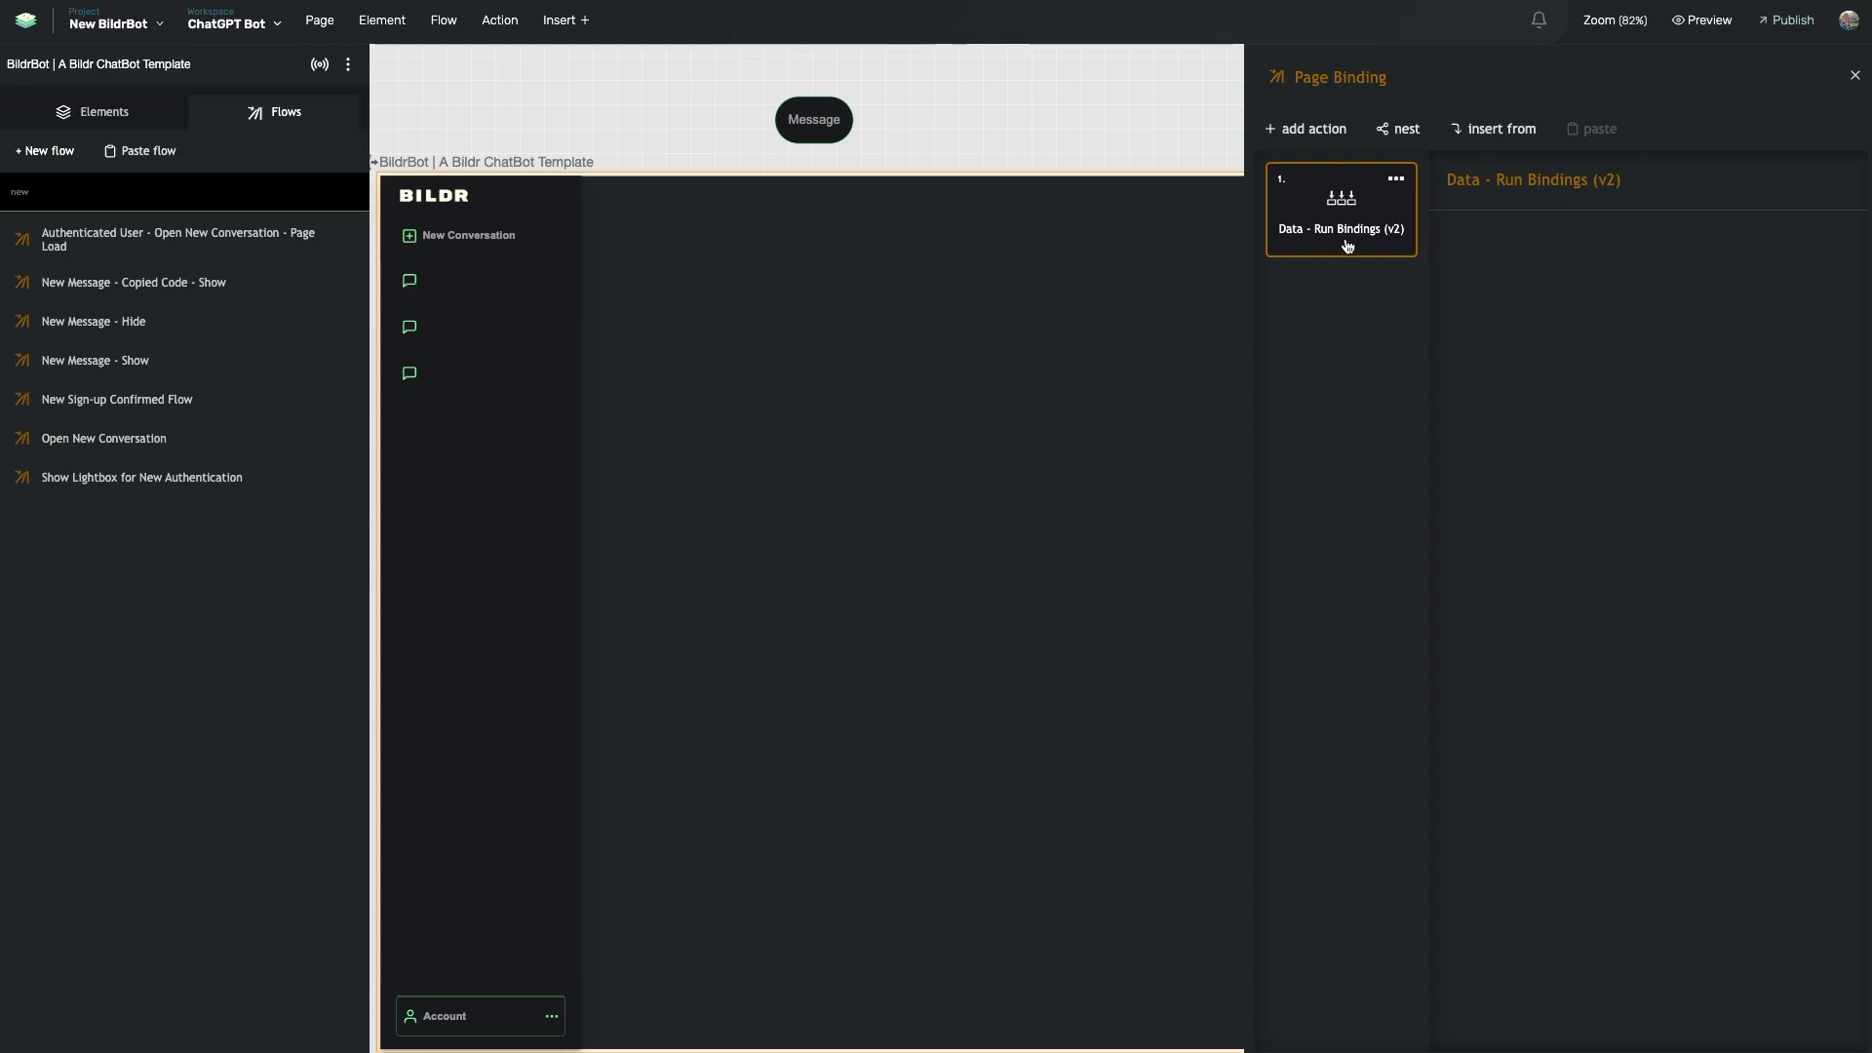
click(1306, 77)
drag(1302, 77, 1355, 77)
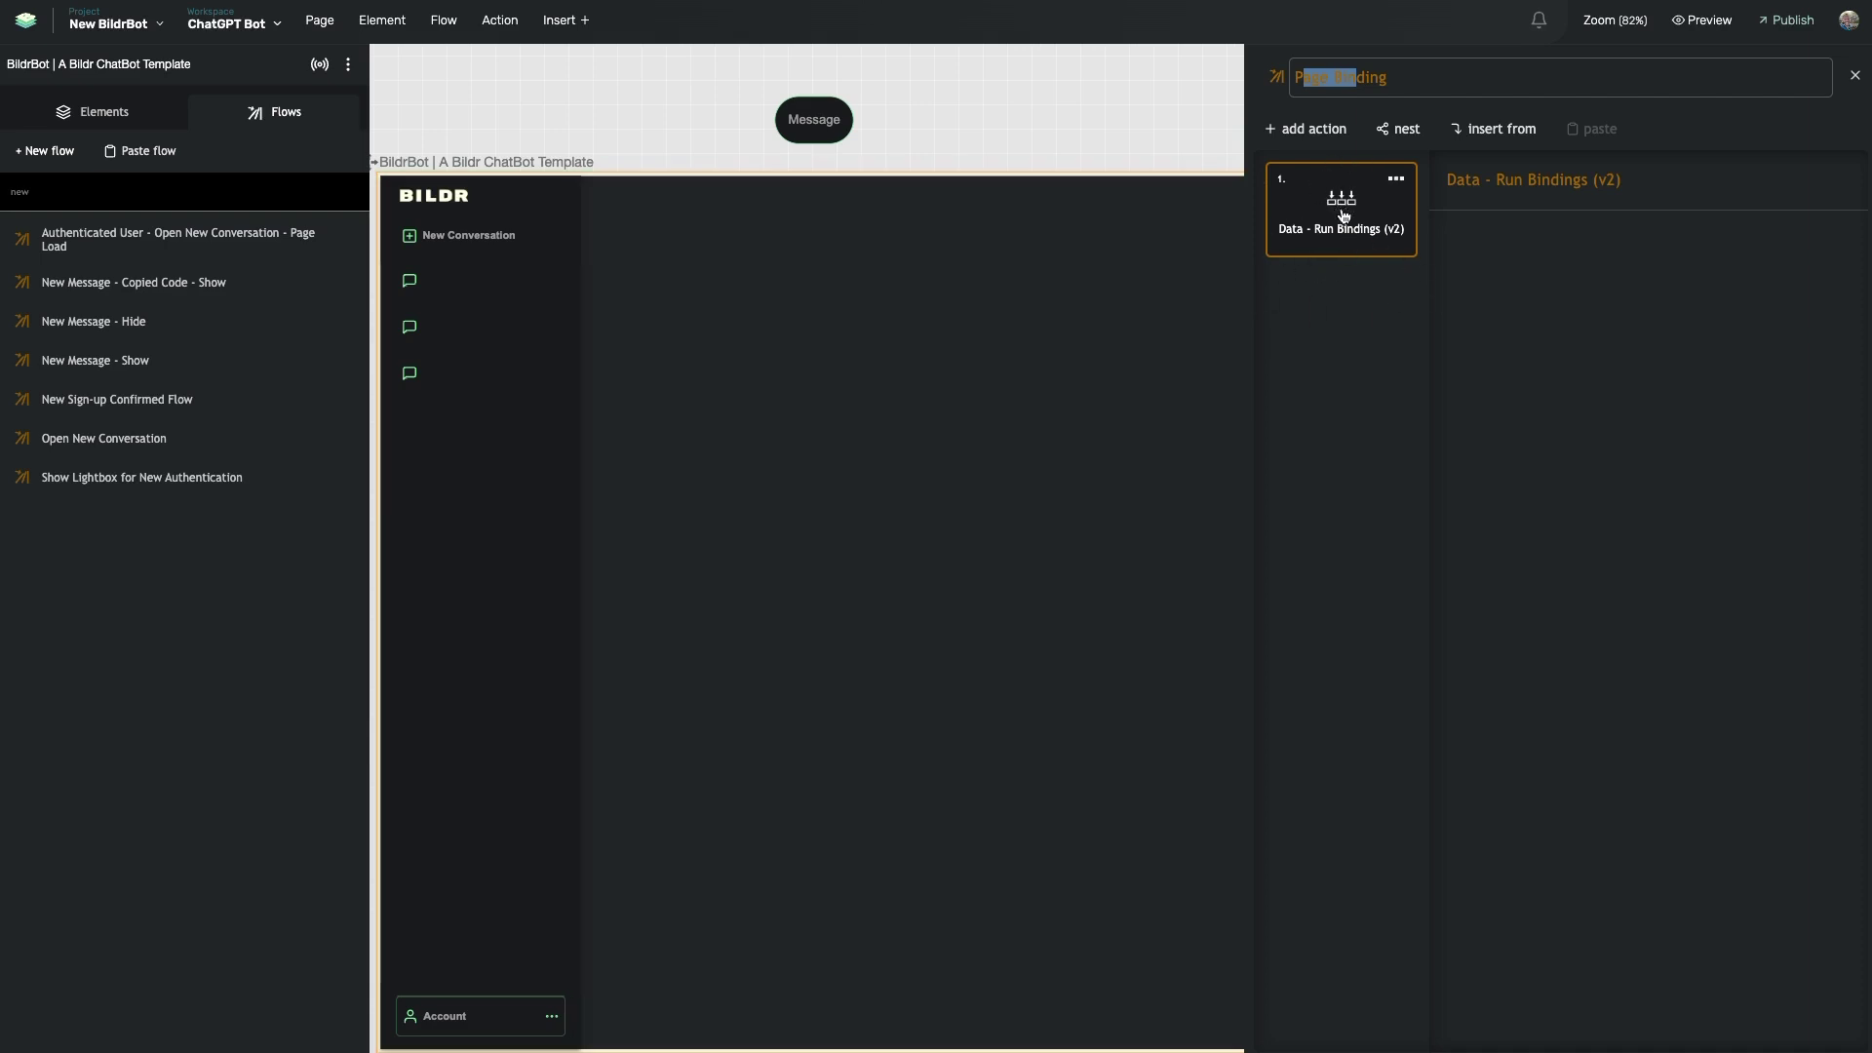
click(1316, 77)
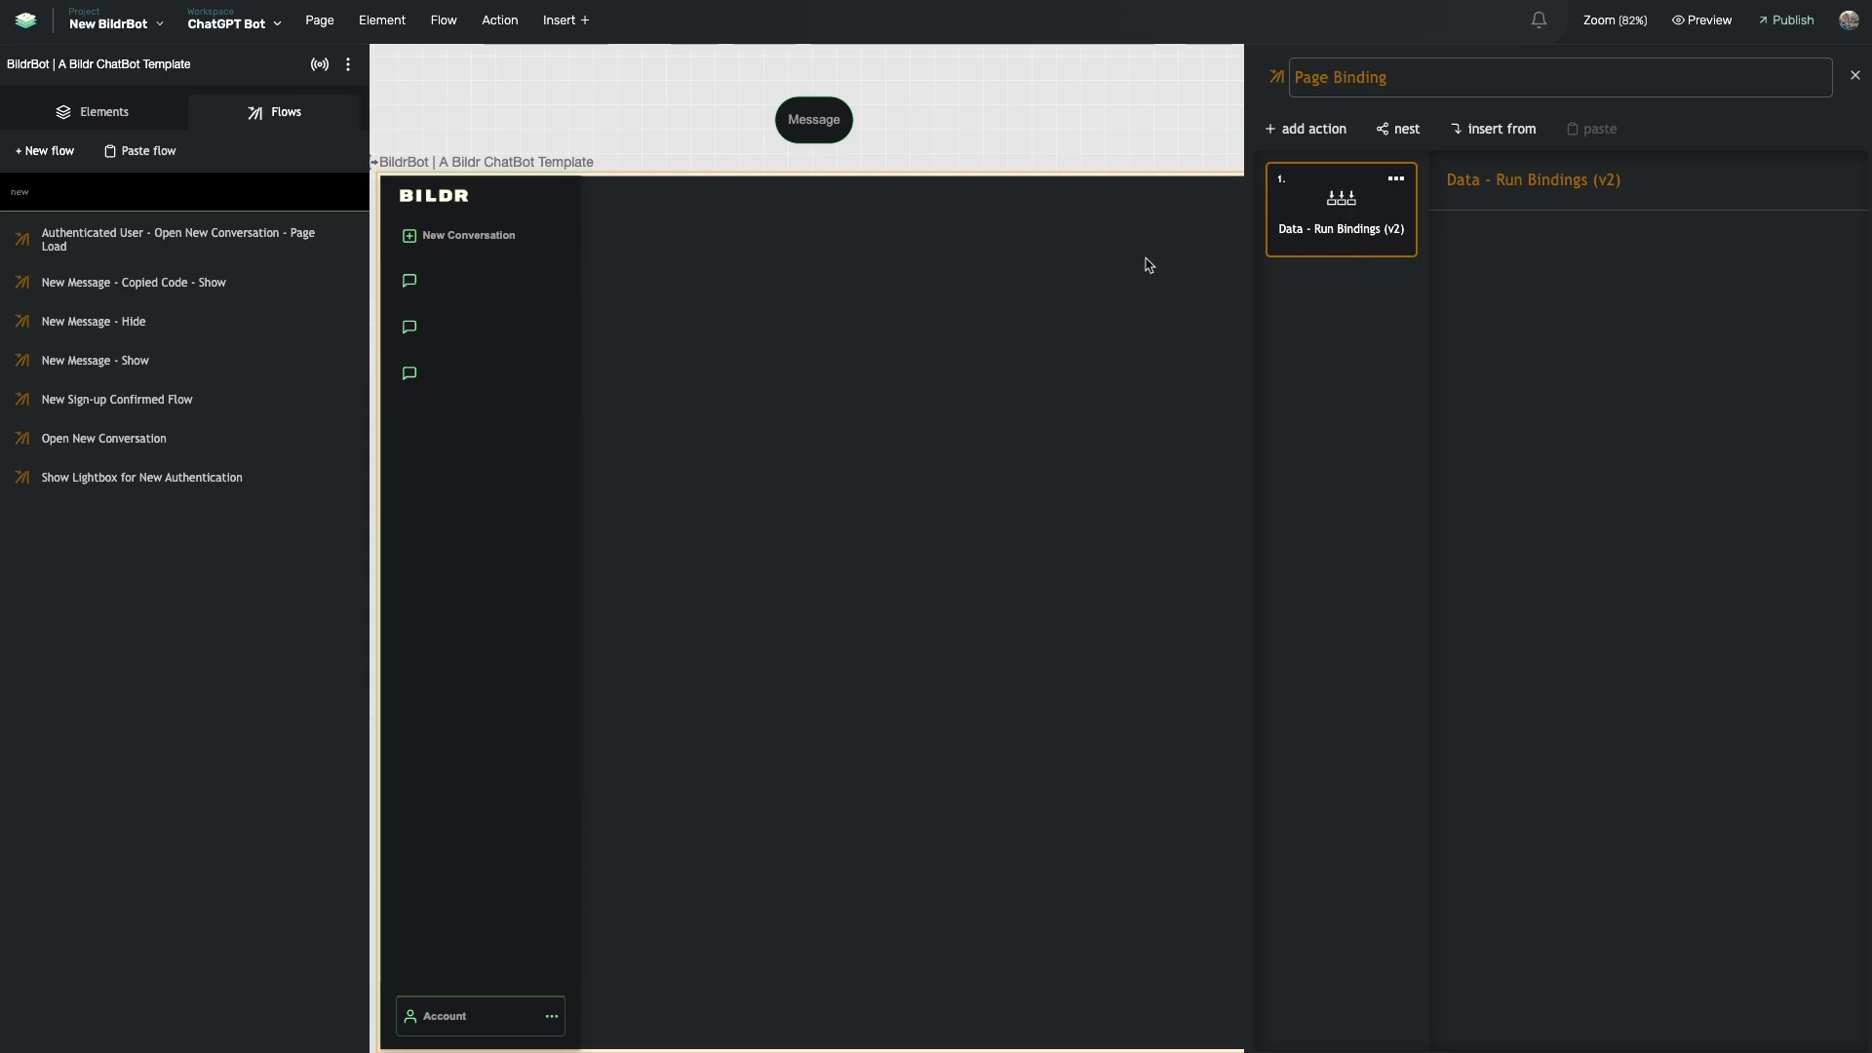
click(472, 456)
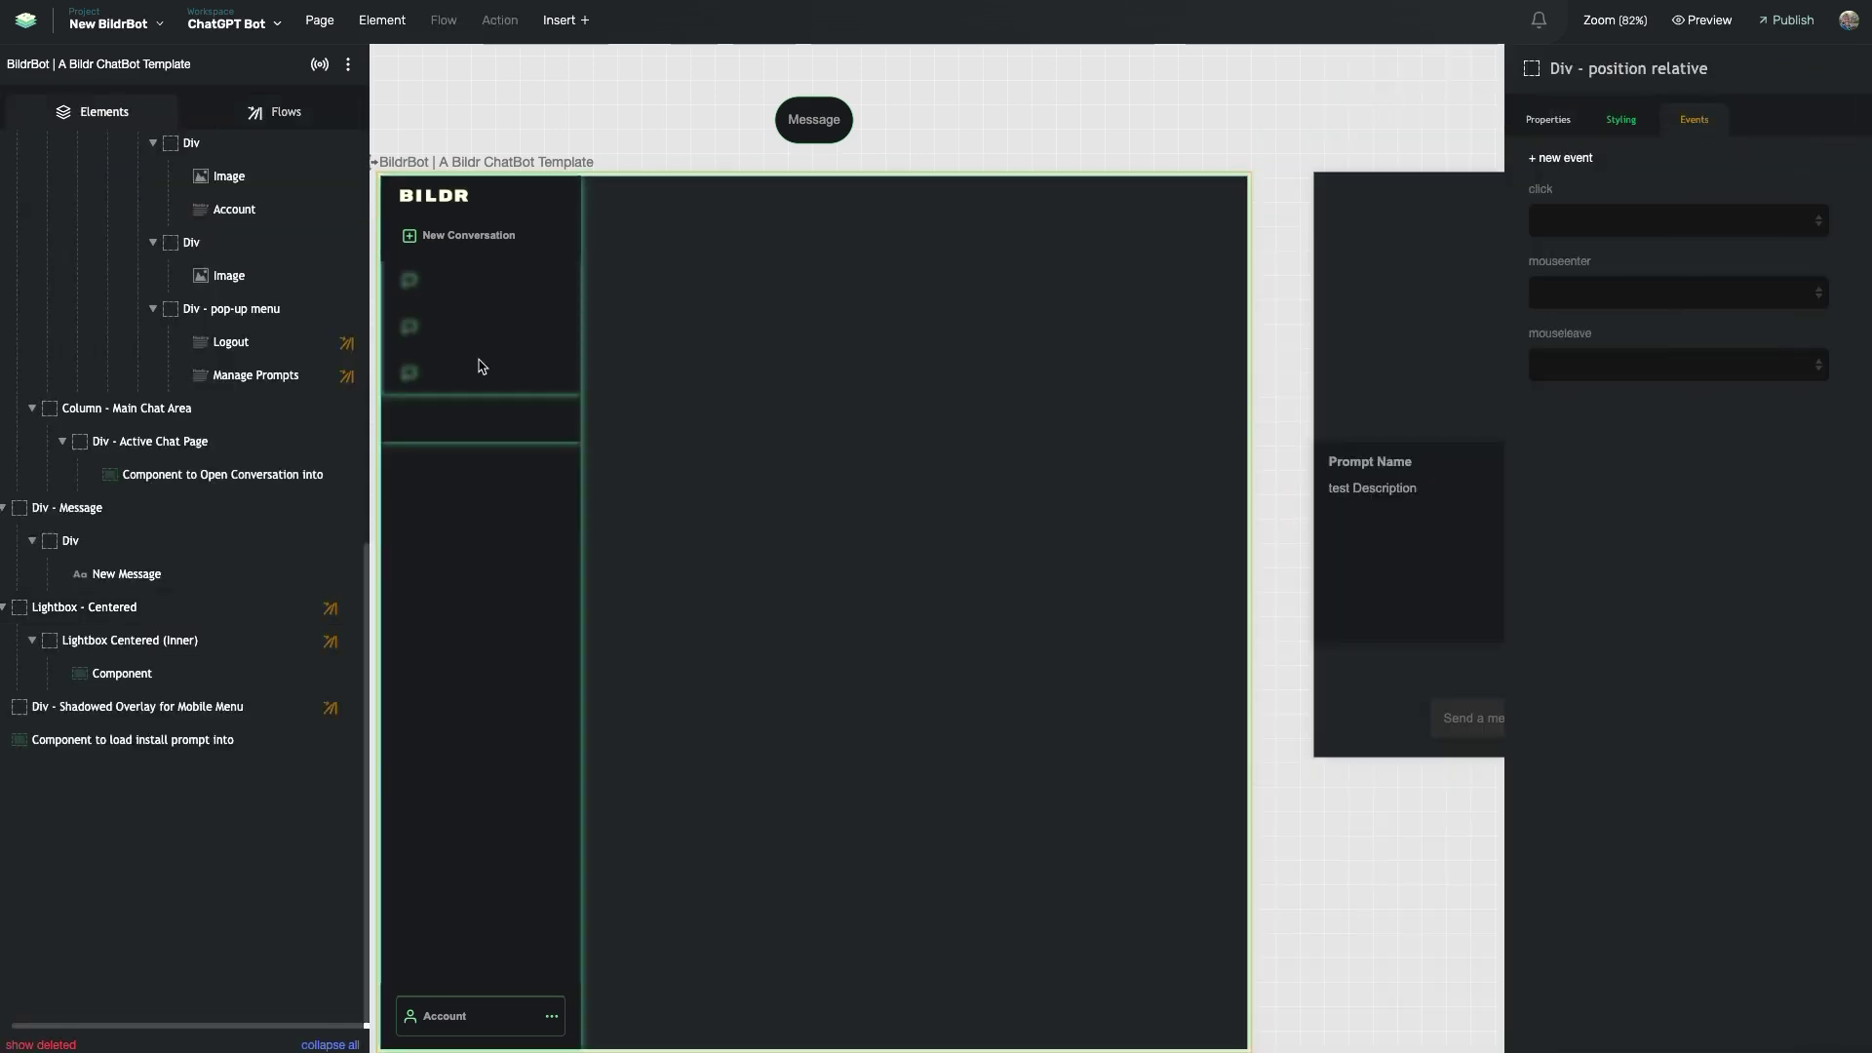
- Select the conversation history Repeating List and show its Data tab's Collection List source
click(497, 335)
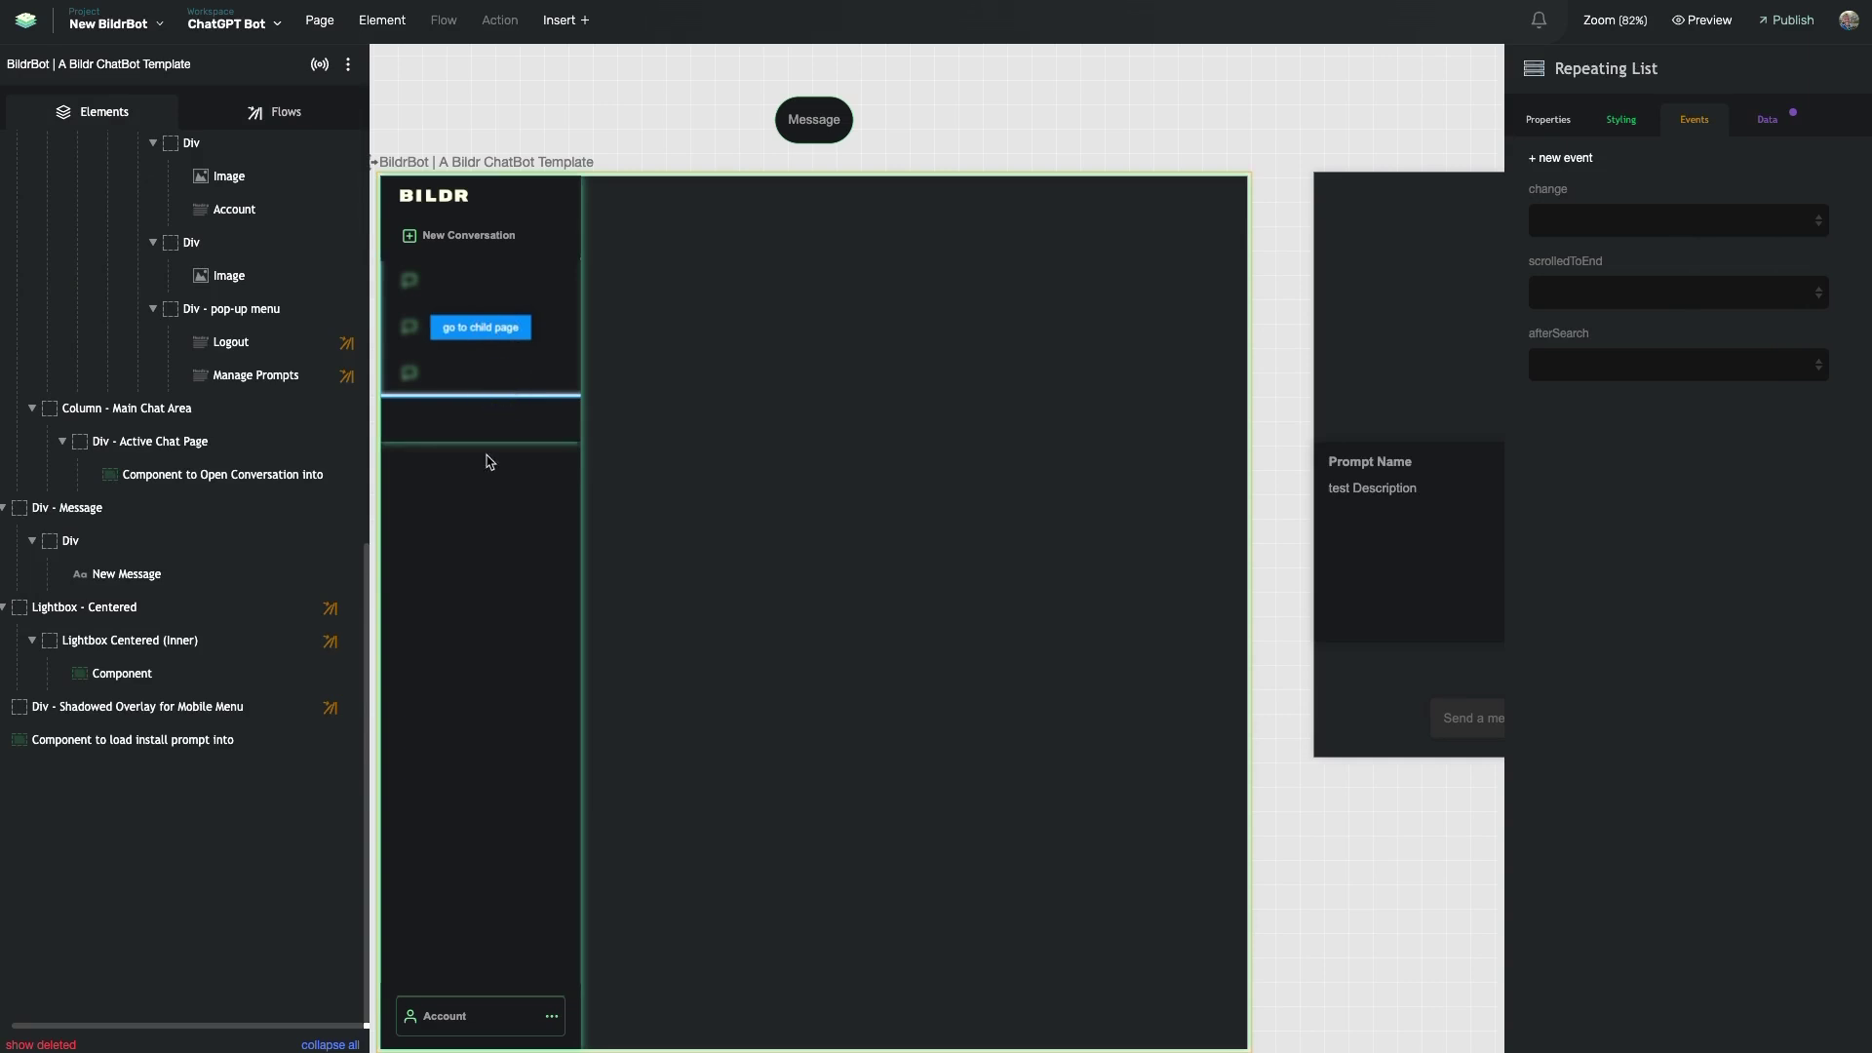
click(476, 519)
click(280, 110)
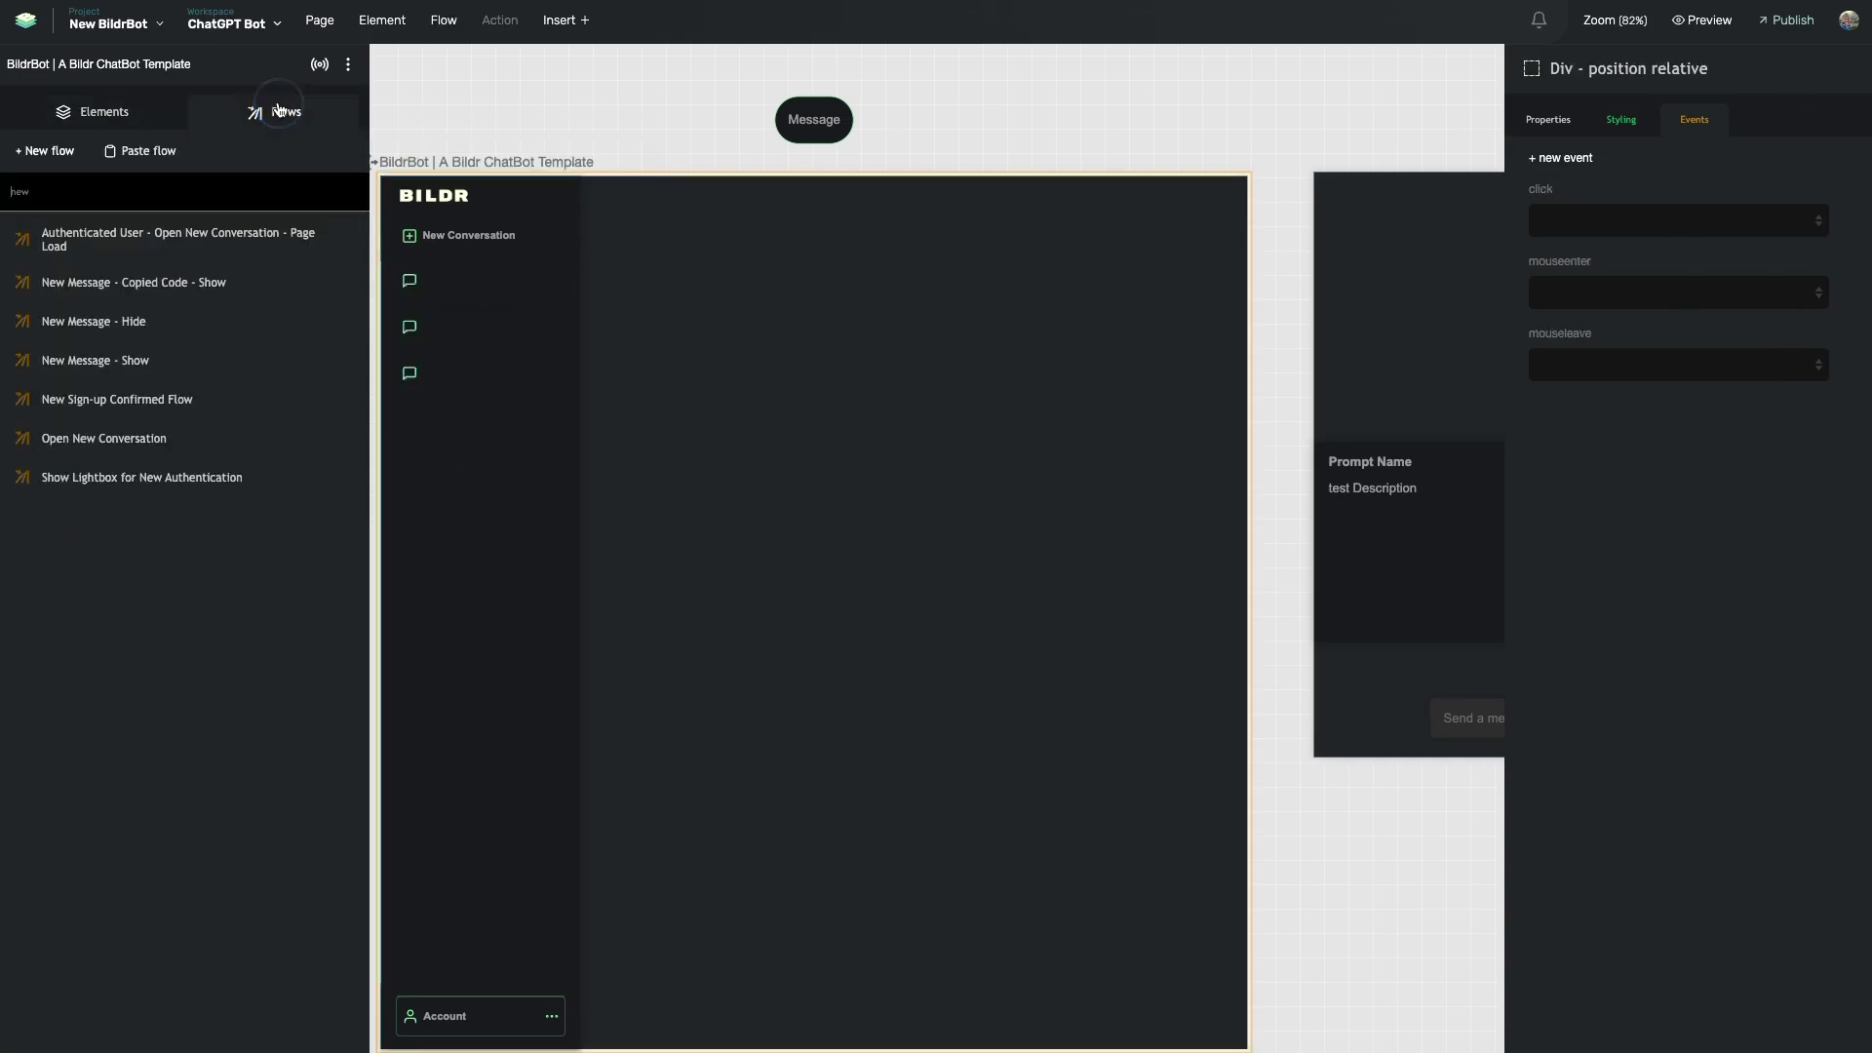
click(146, 116)
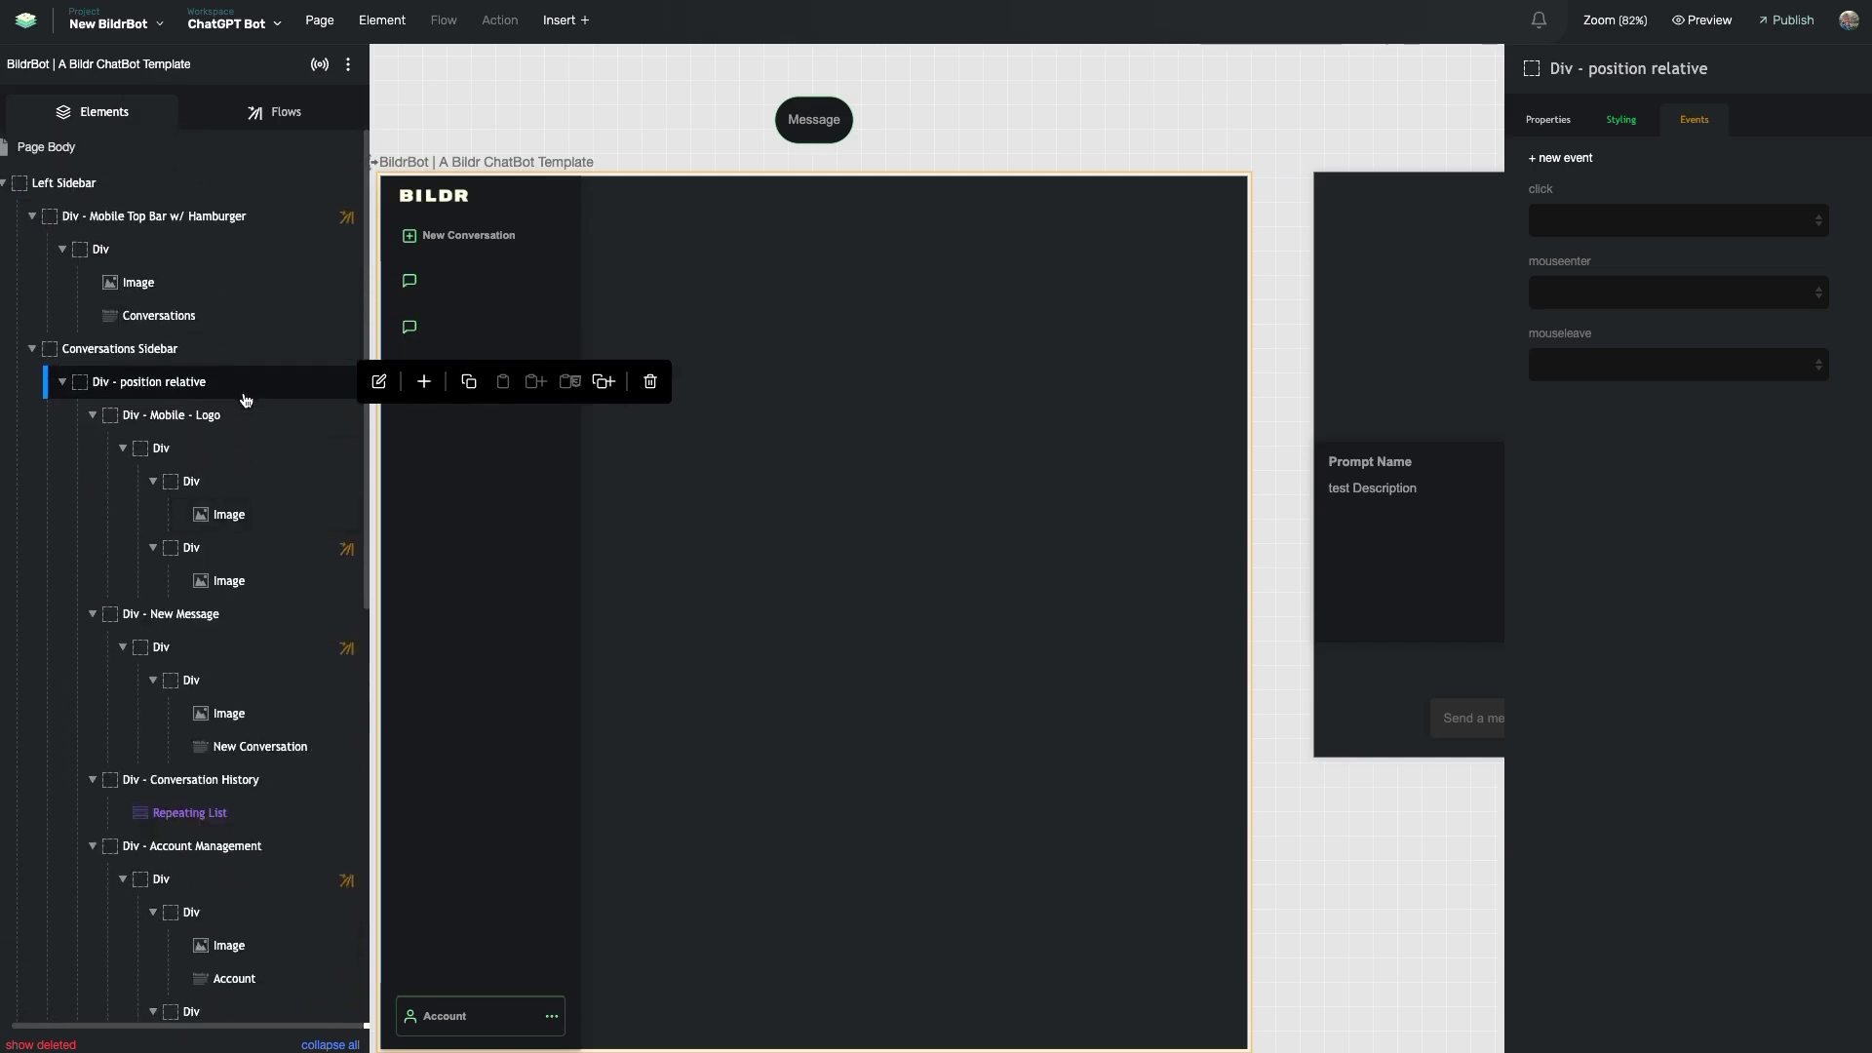
click(208, 825)
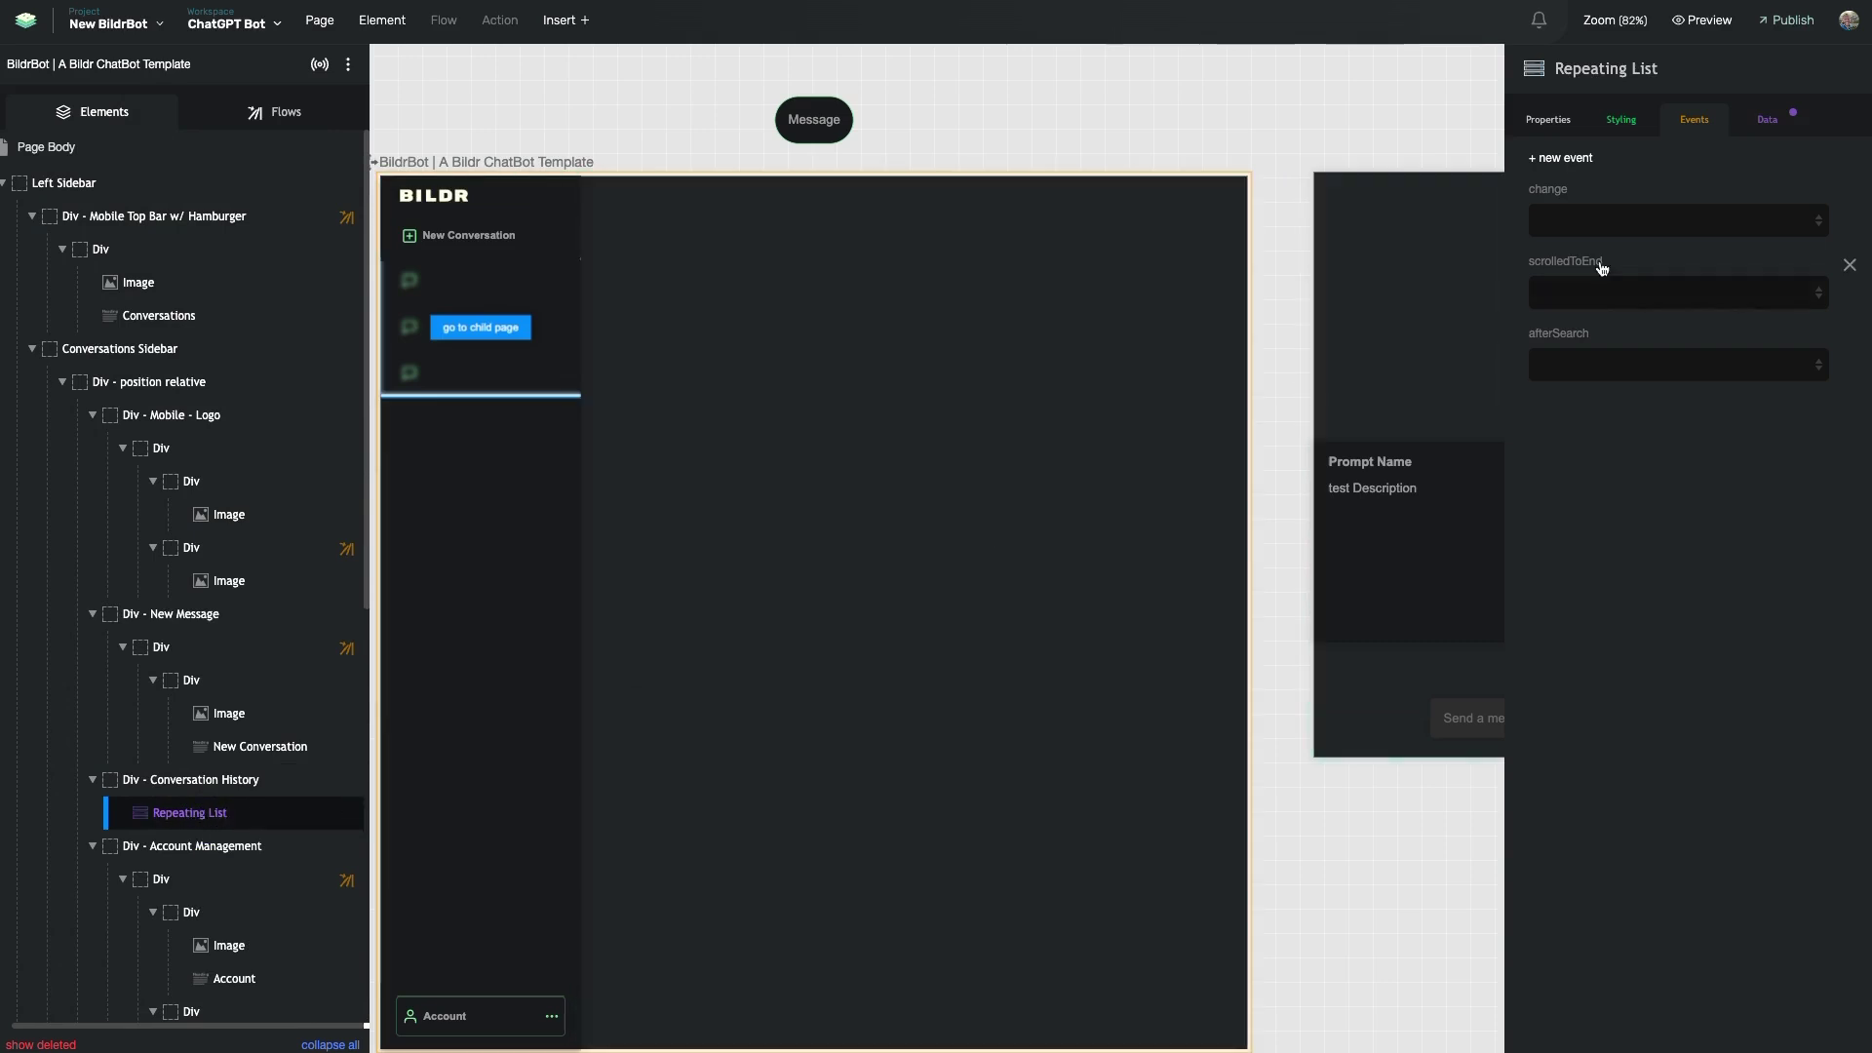
click(1769, 121)
click(1742, 171)
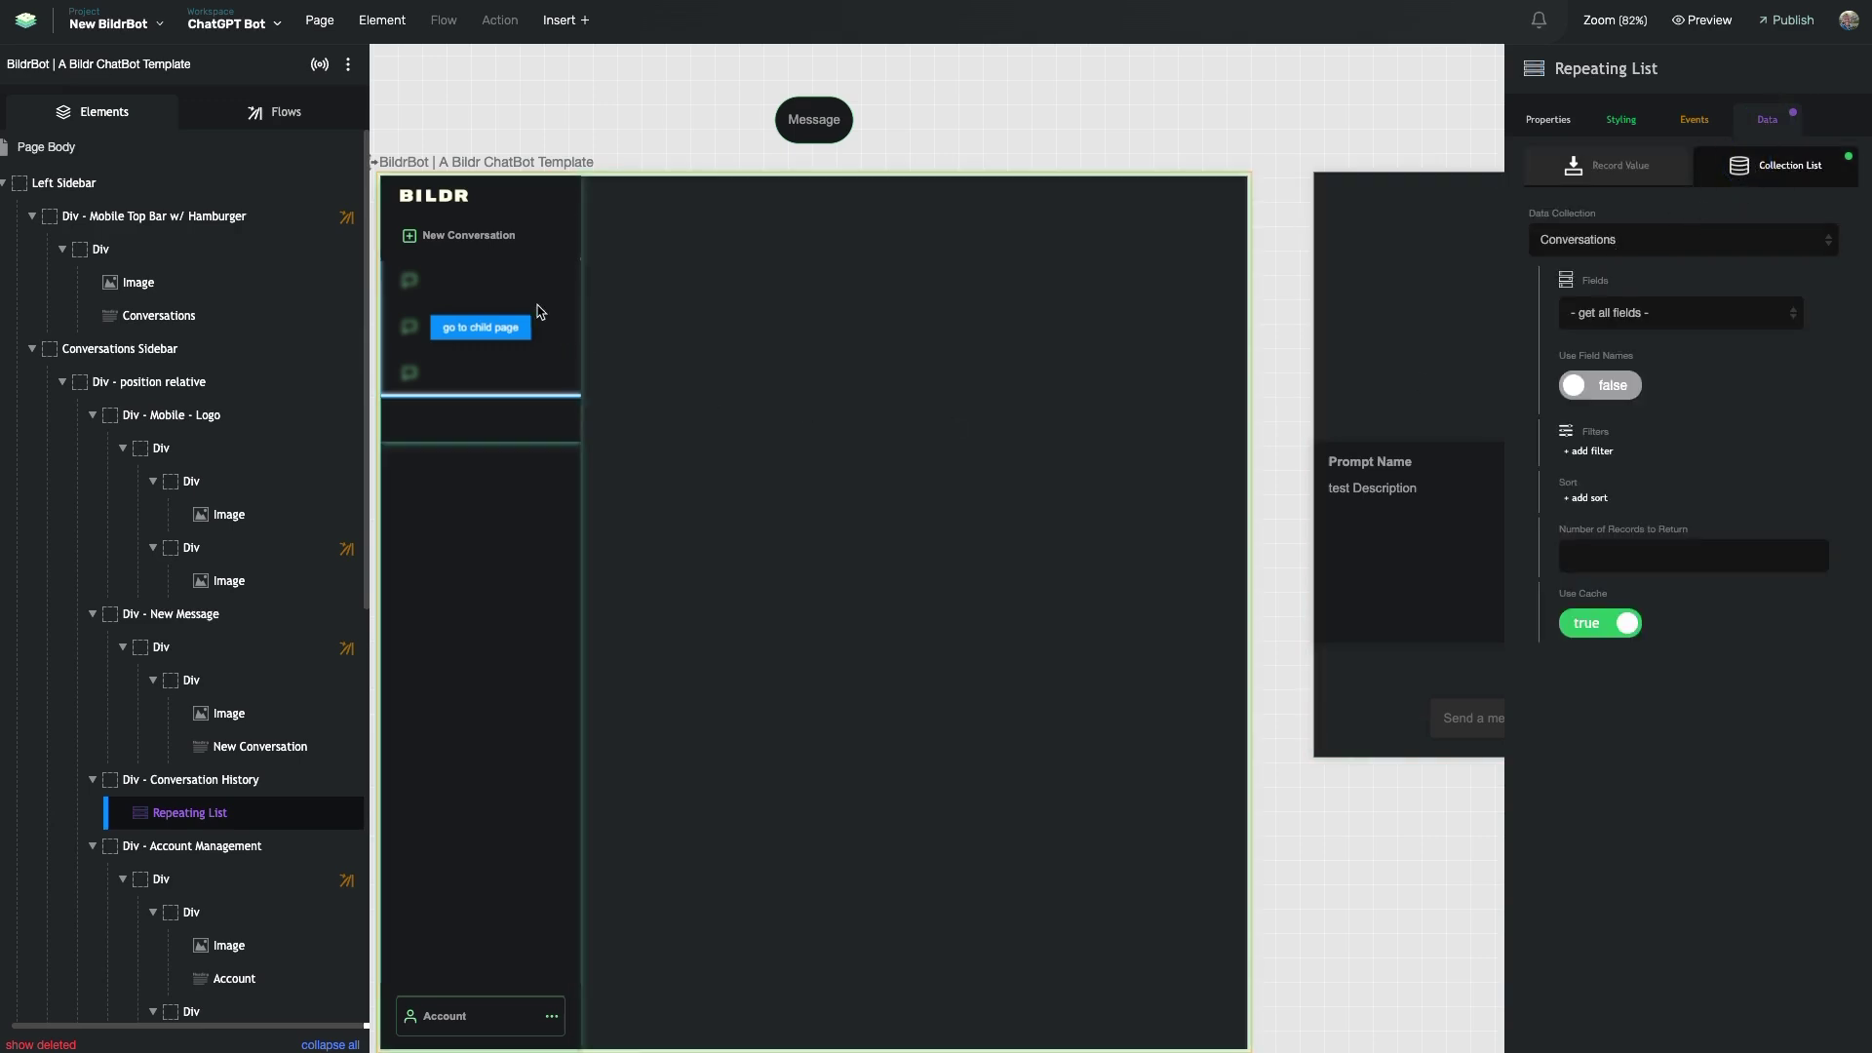
- Launch the chatbot preview, then open the project's data collections
mouse_move(213, 825)
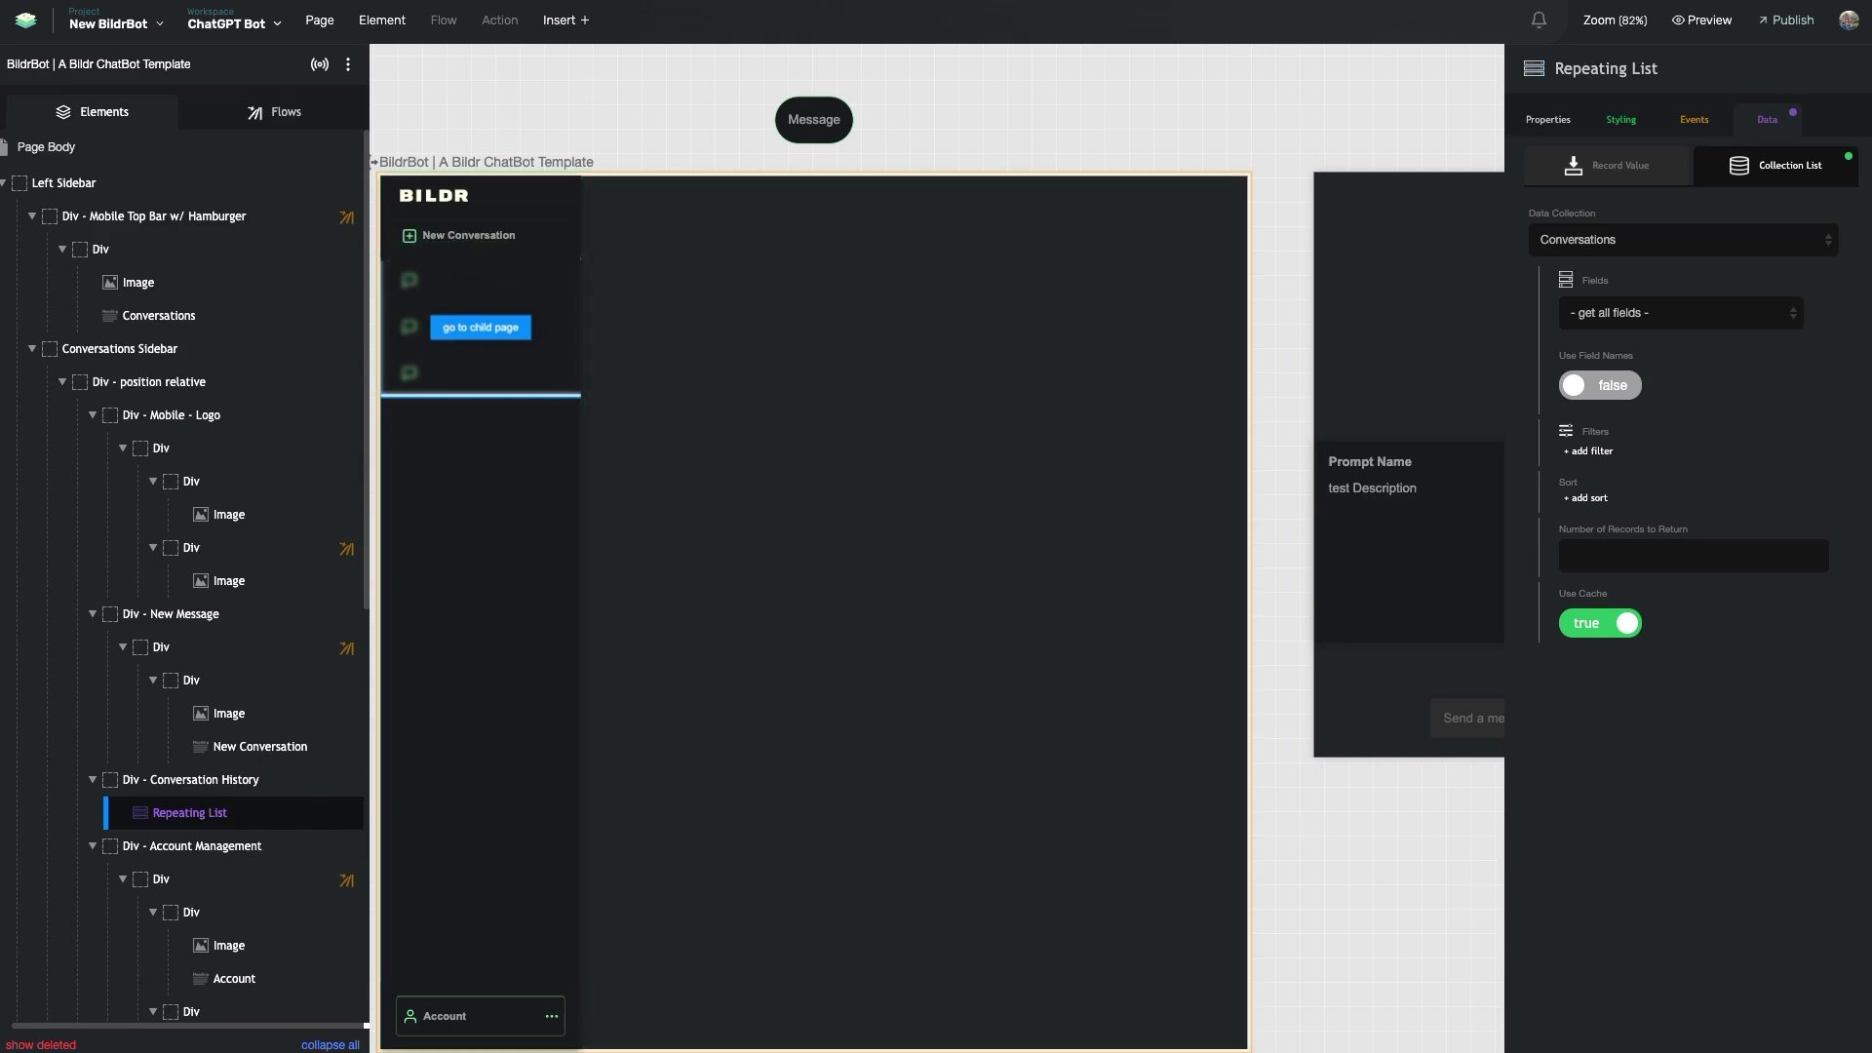
click(1702, 20)
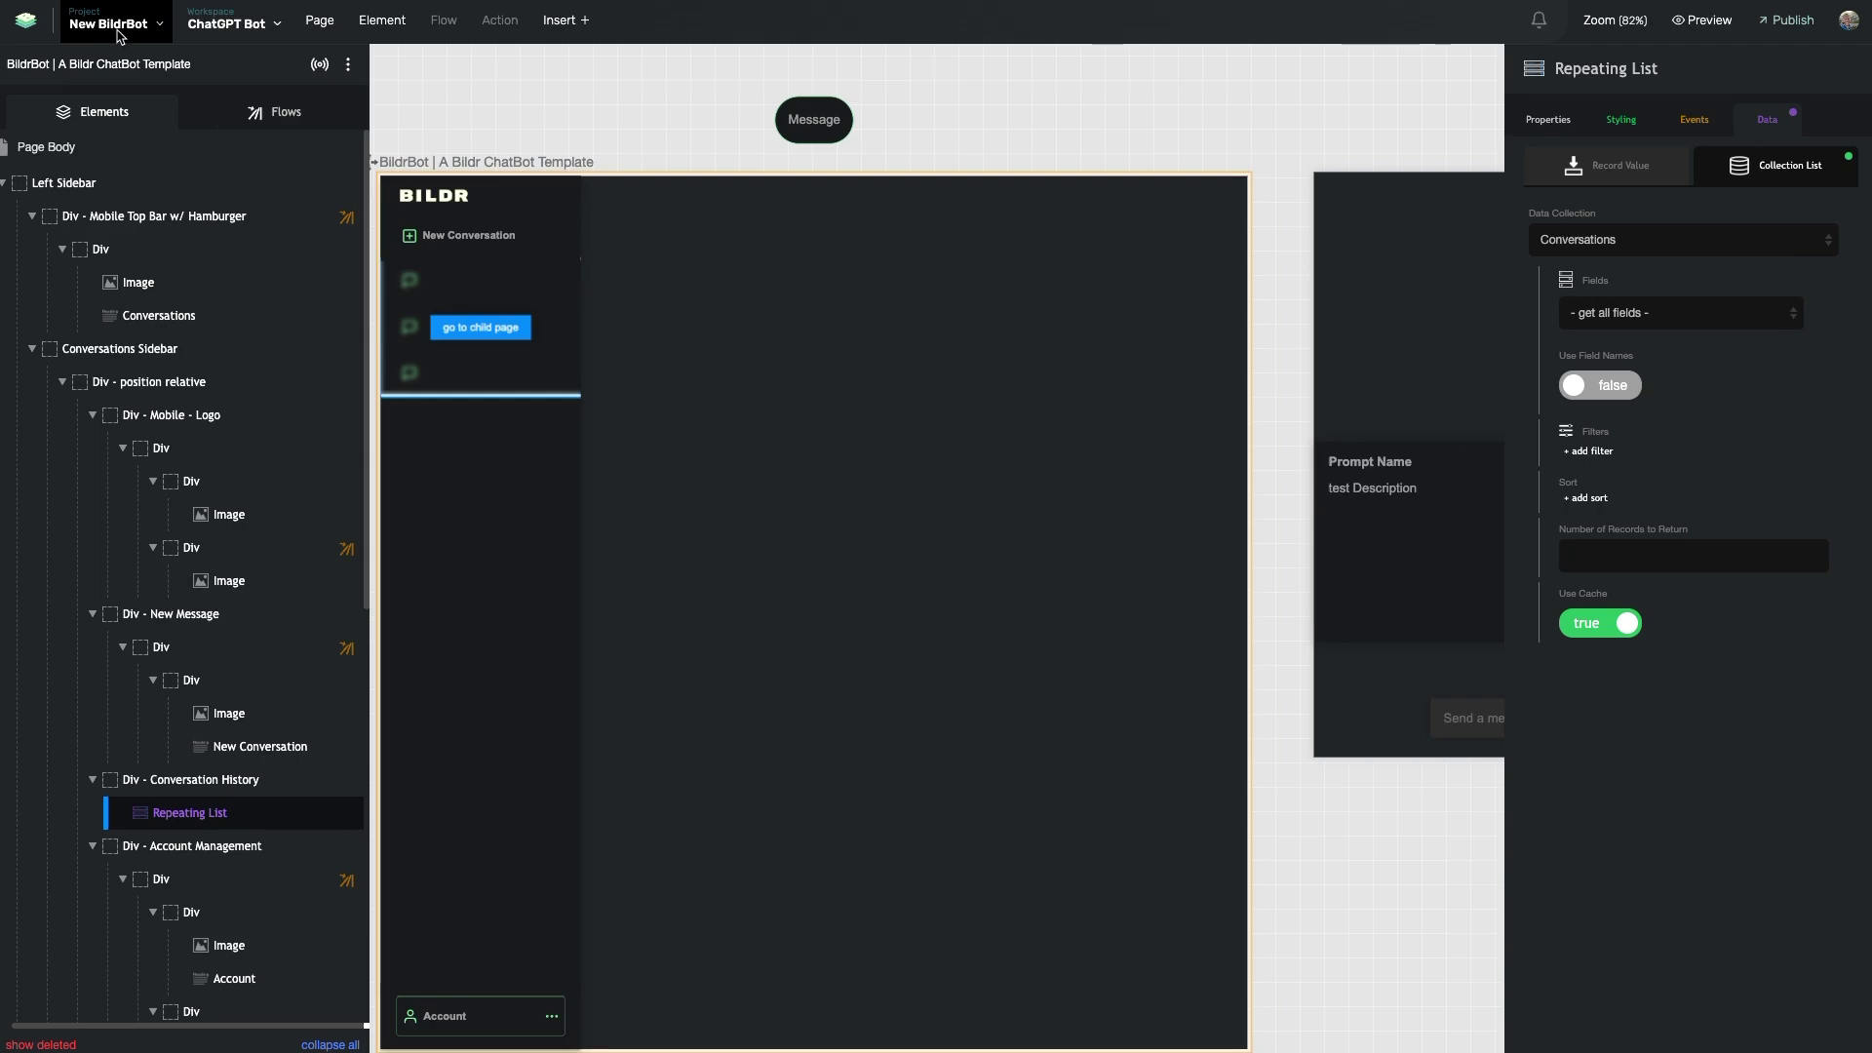
click(118, 36)
click(117, 86)
- Open the Conversations collection and review its Records Get and Enable User Restrictions settings
click(115, 124)
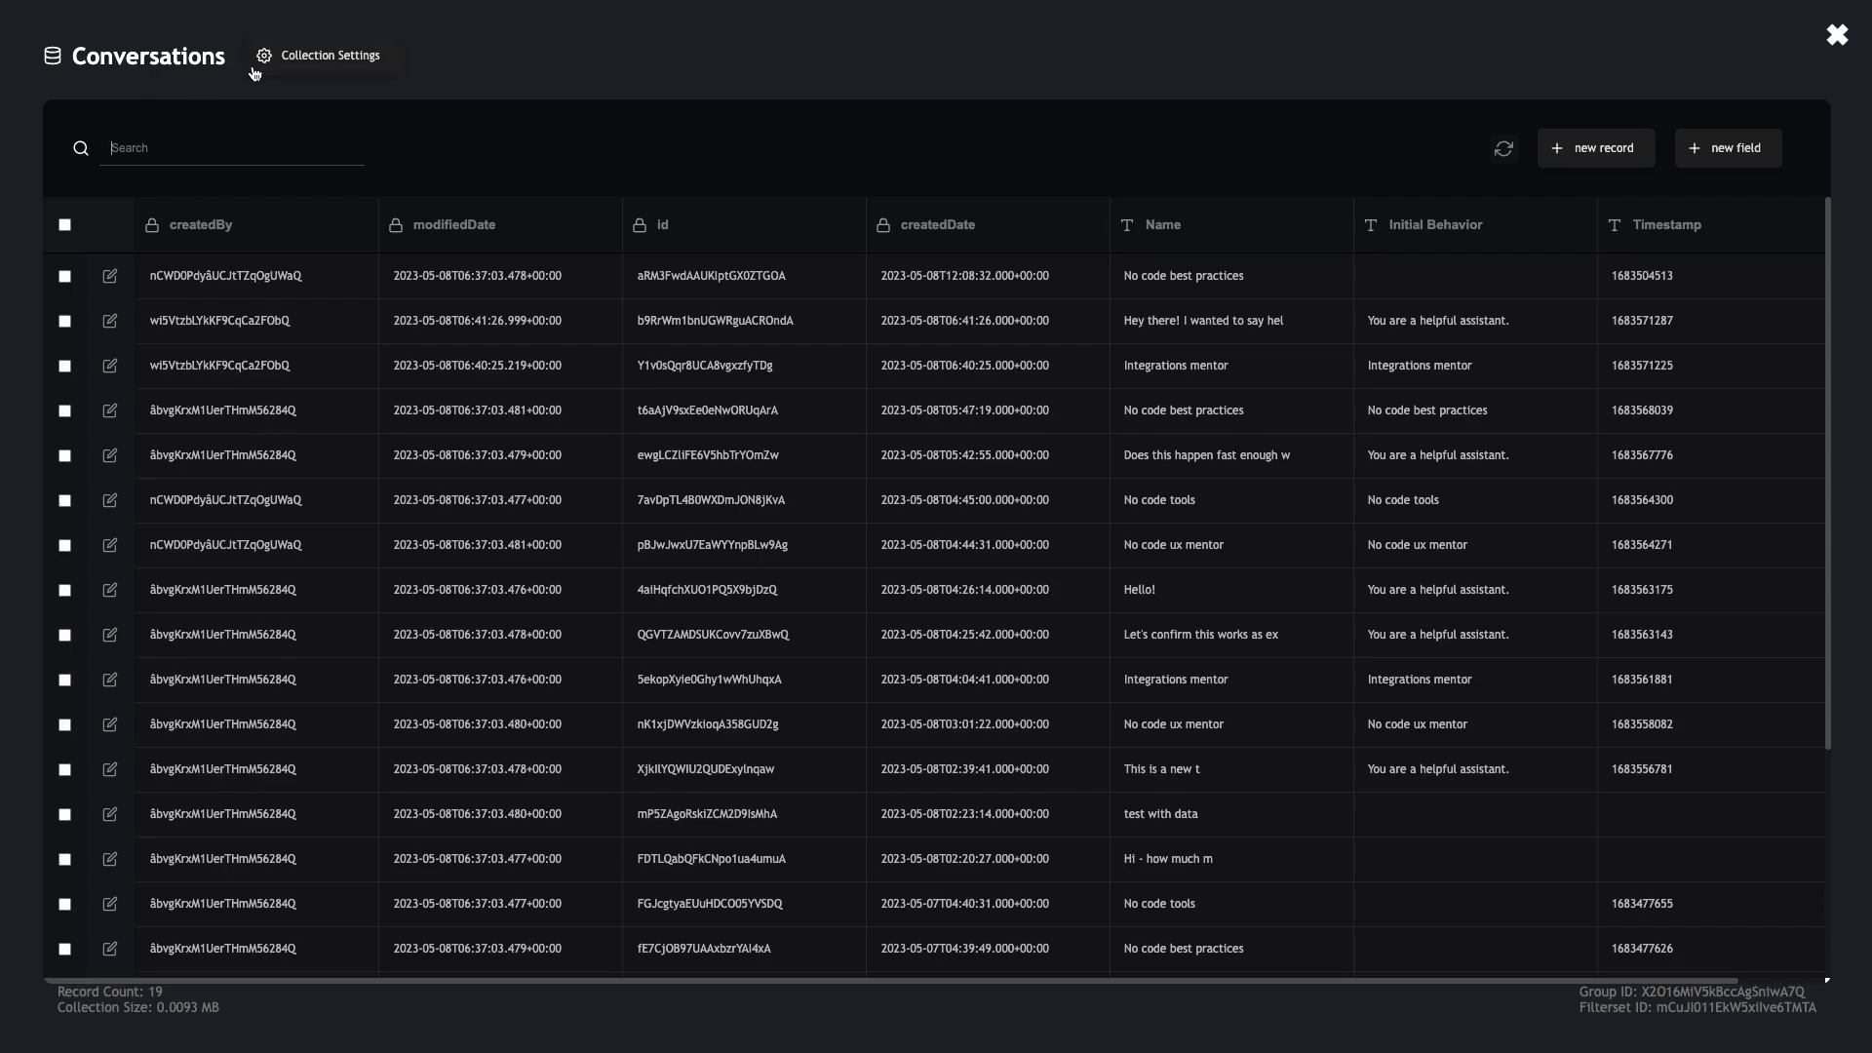
click(319, 60)
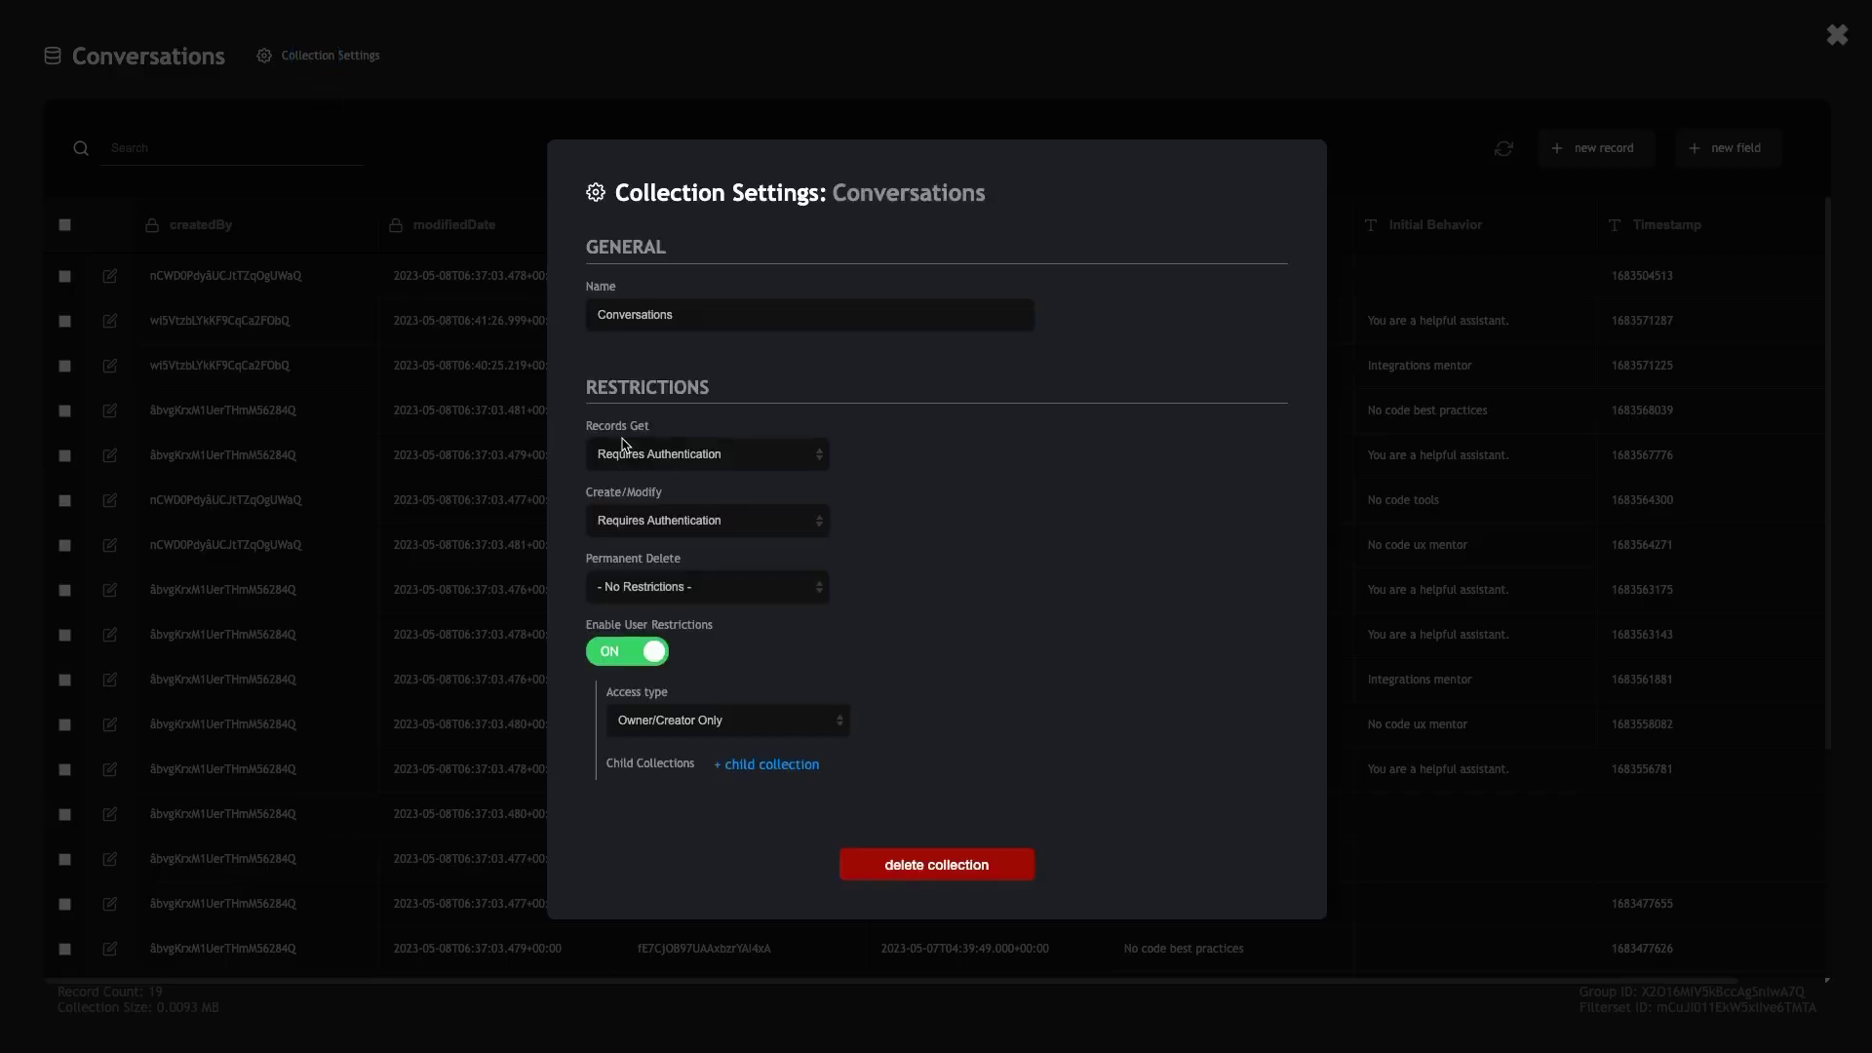
drag(588, 427, 659, 503)
drag(587, 631, 702, 631)
click(580, 625)
click(831, 86)
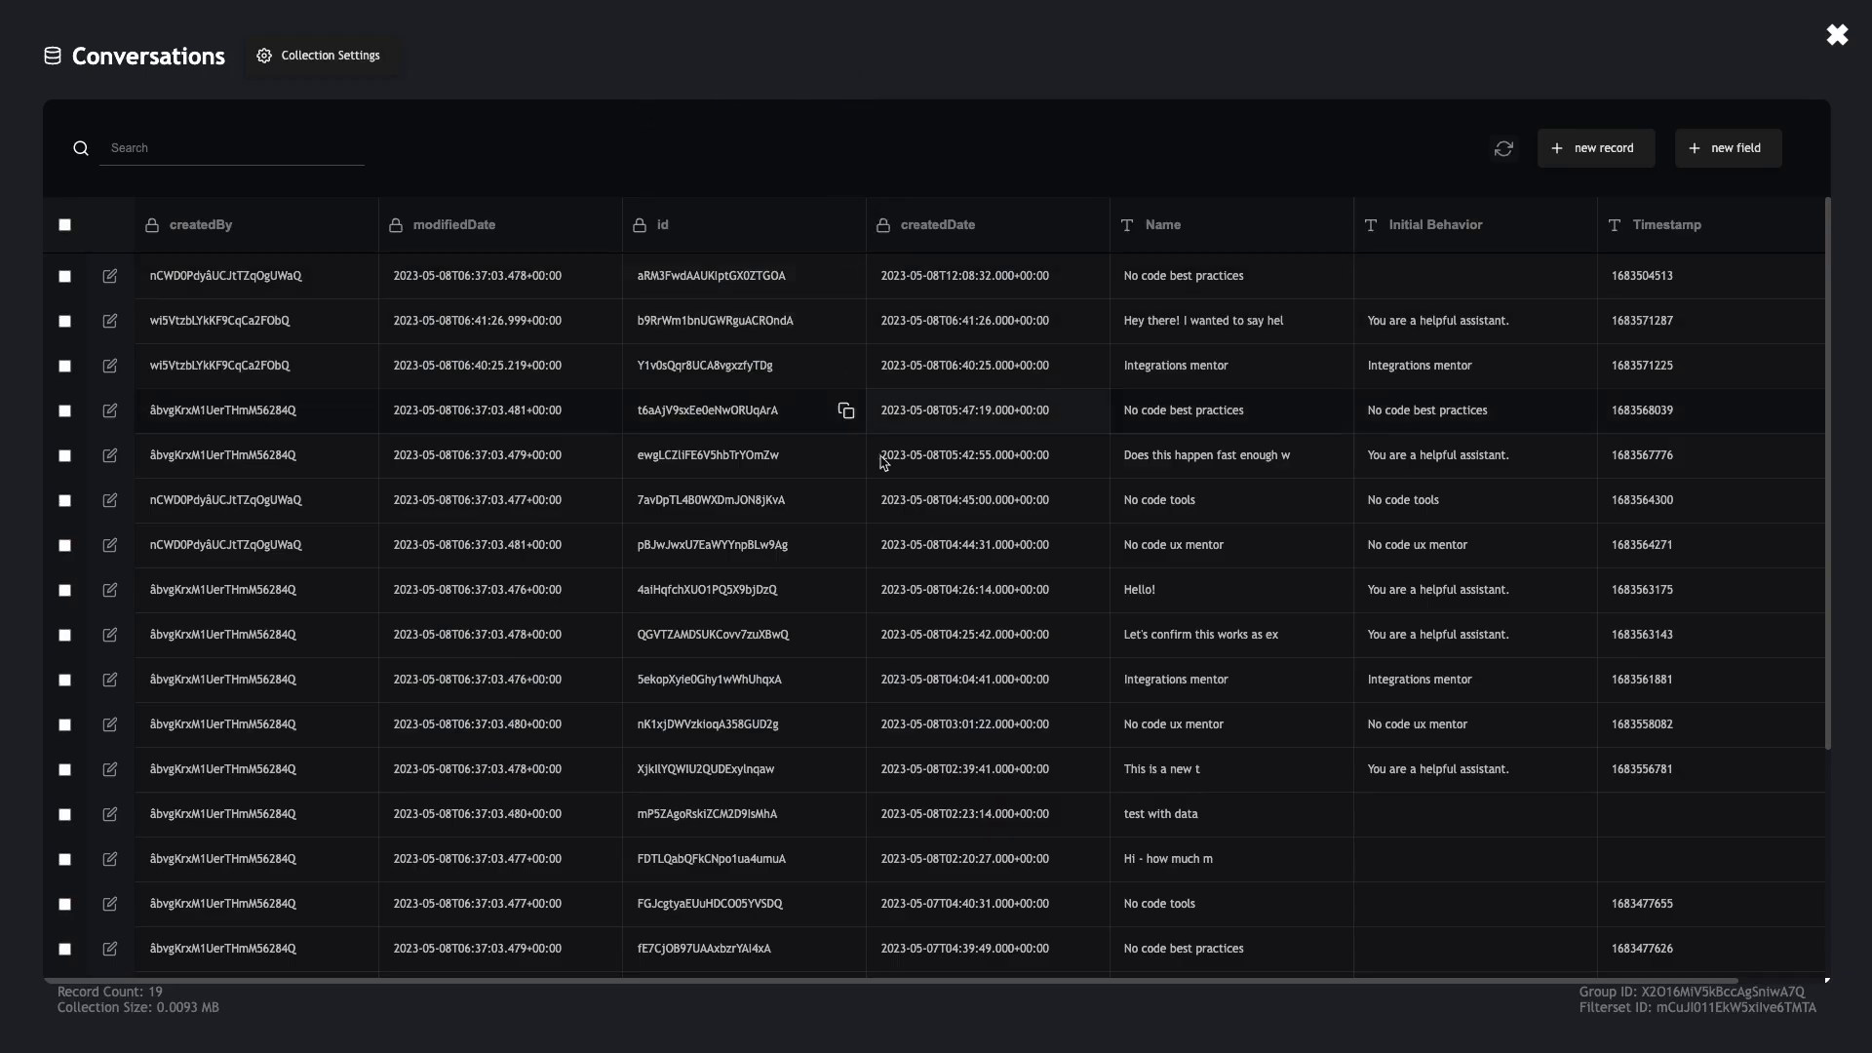
- Scan the 19 records, toggle select-all on and off, and close the data view
scroll(419, 429, down, 1)
scroll(133, 272, up, 1)
click(66, 226)
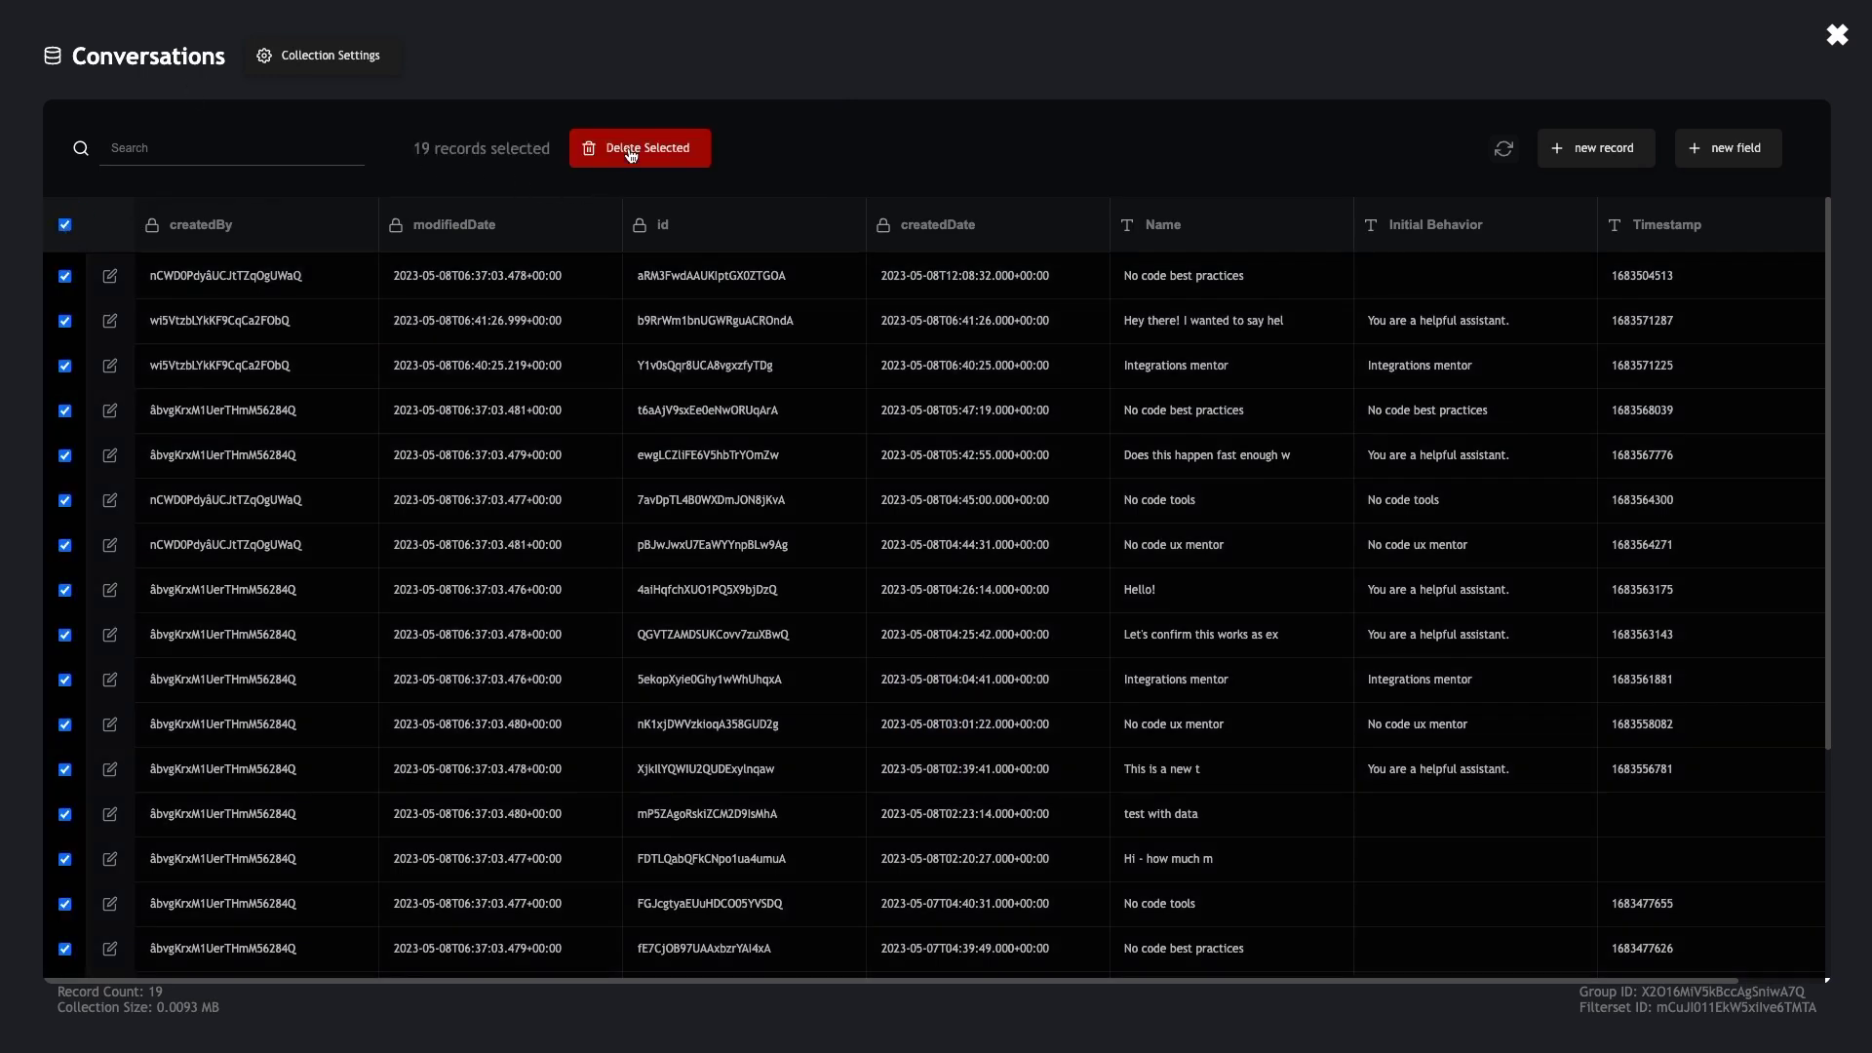
click(66, 225)
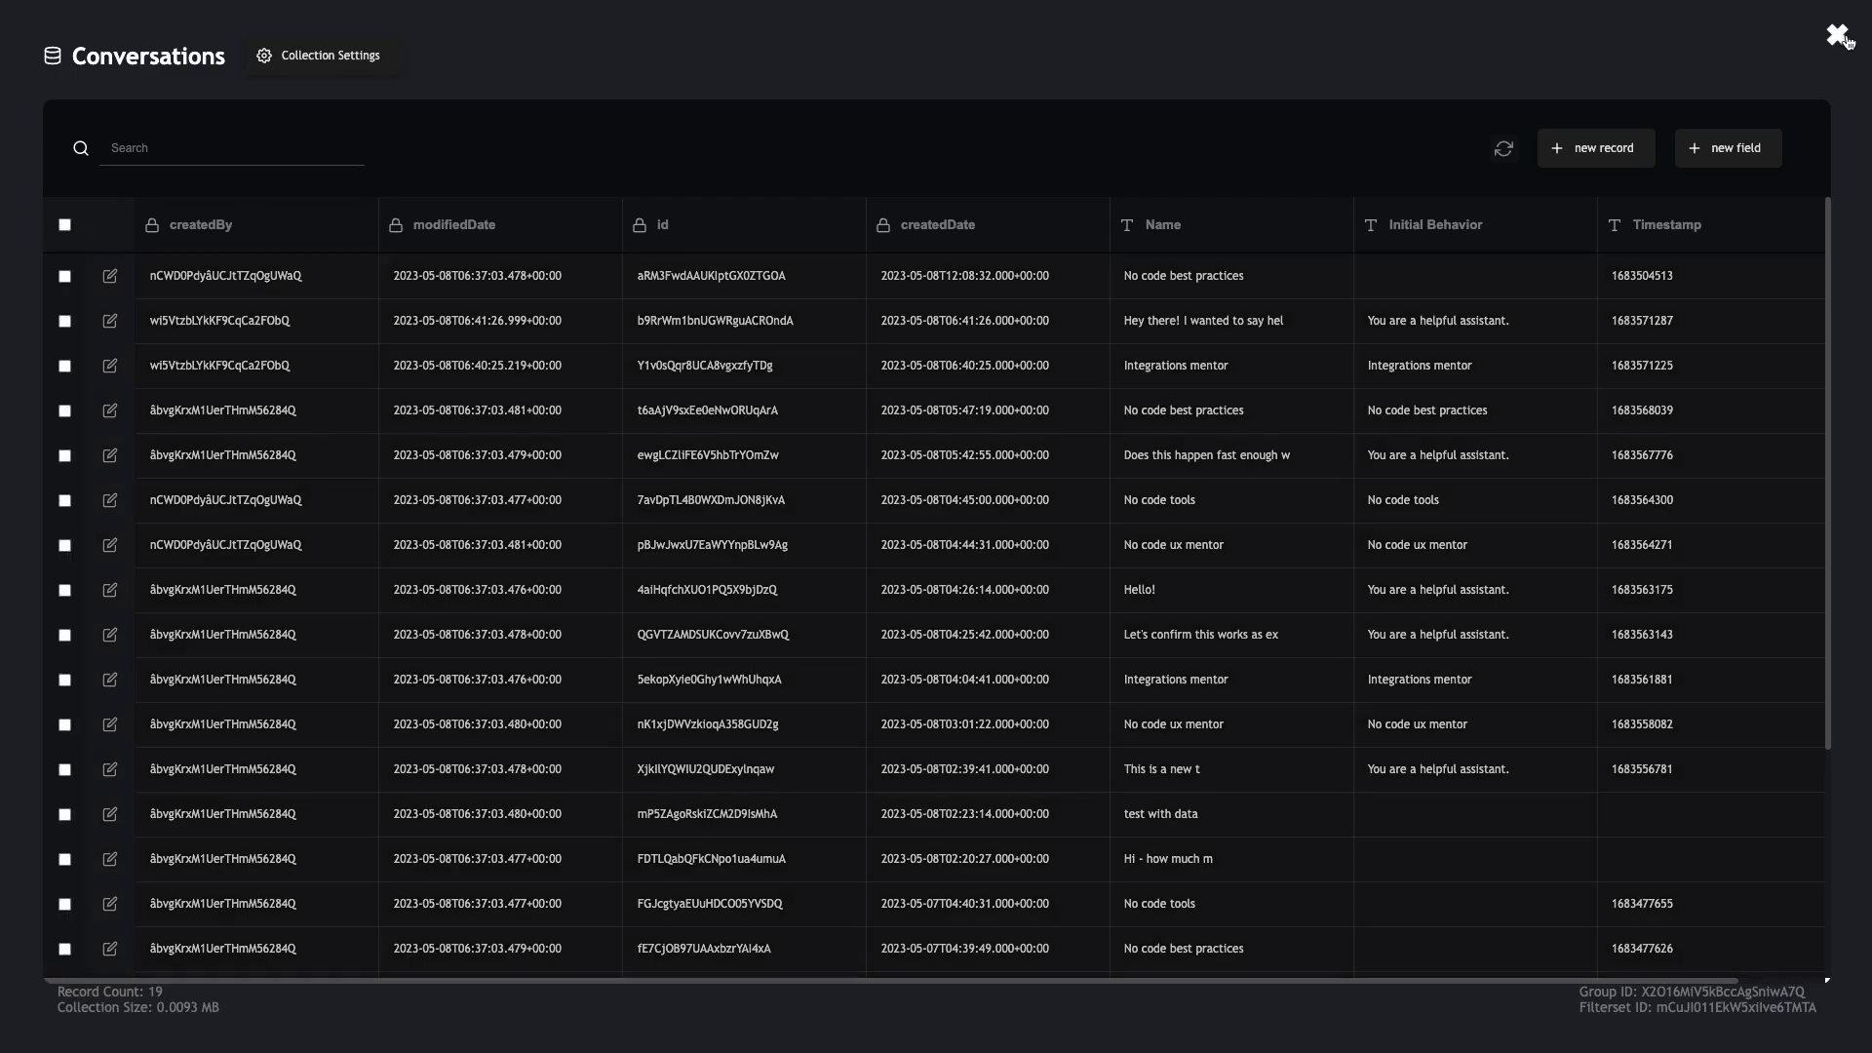
click(1837, 35)
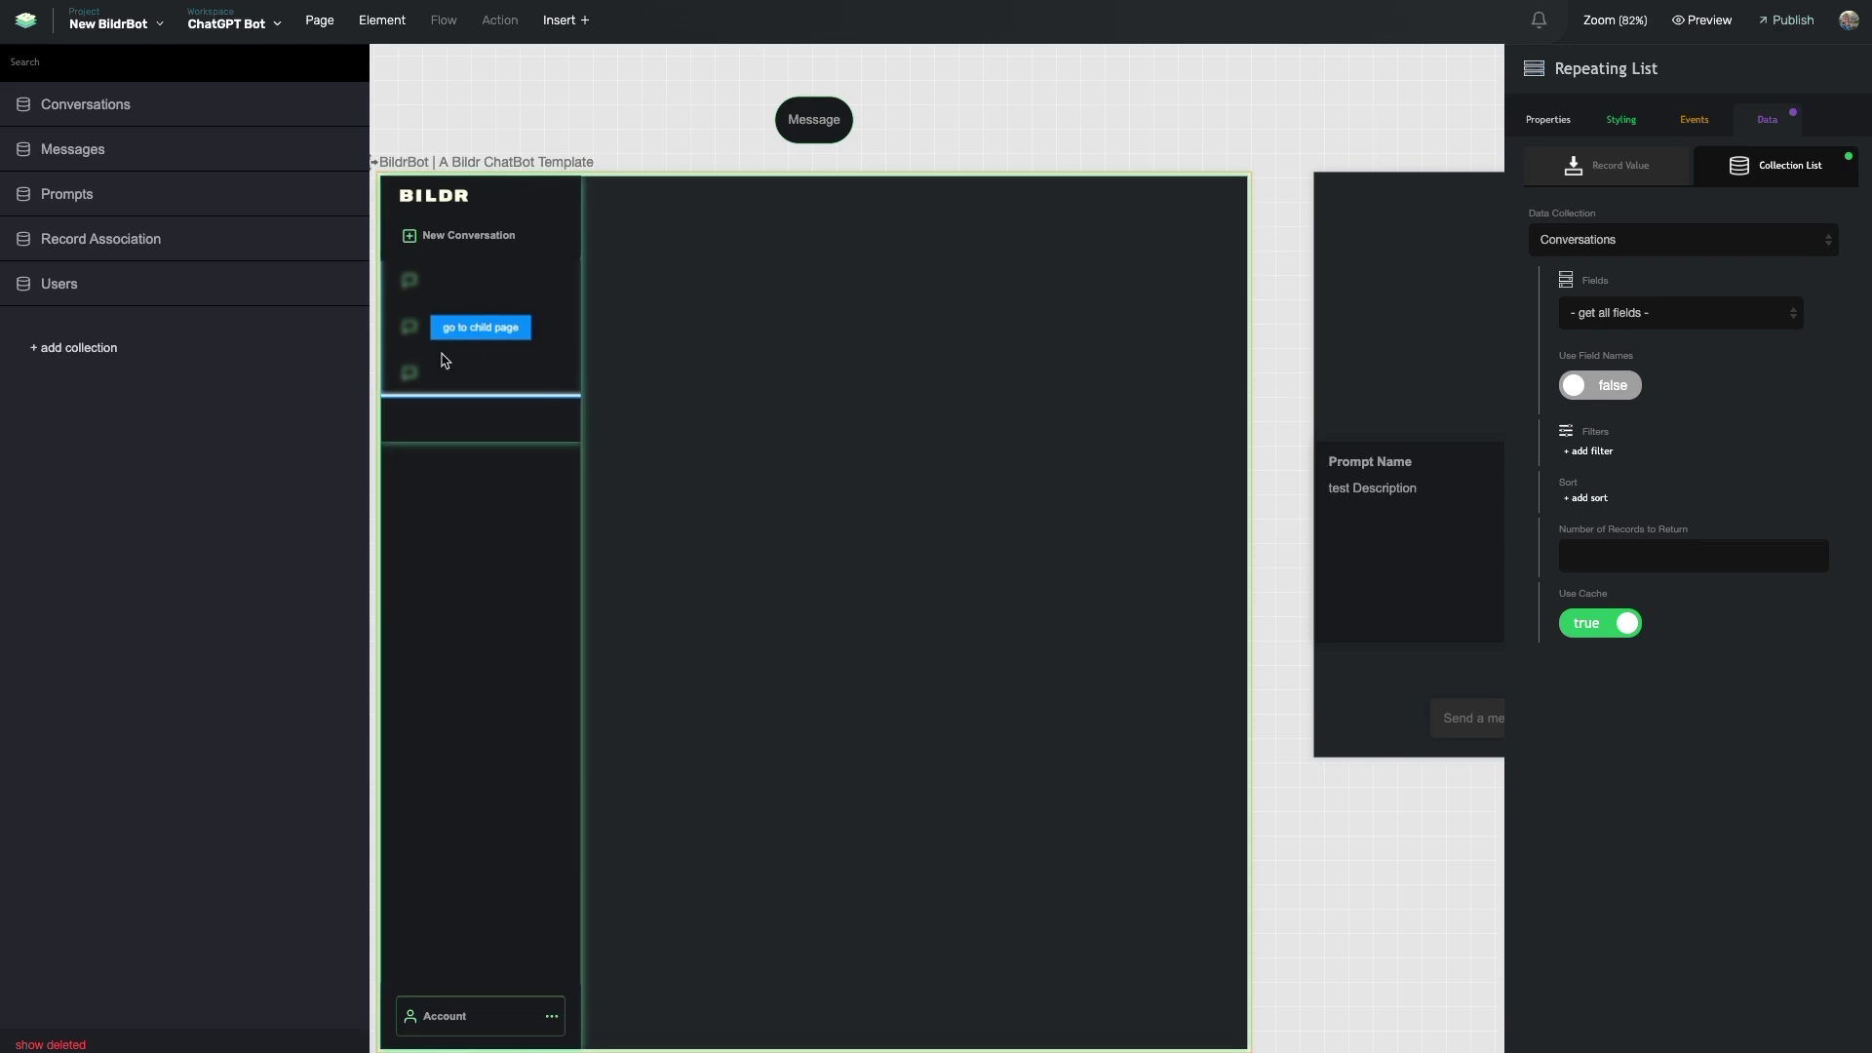
- Scroll the canvas back and forth across the Conversation and prompt pages
scroll(1250, 464, right, 10)
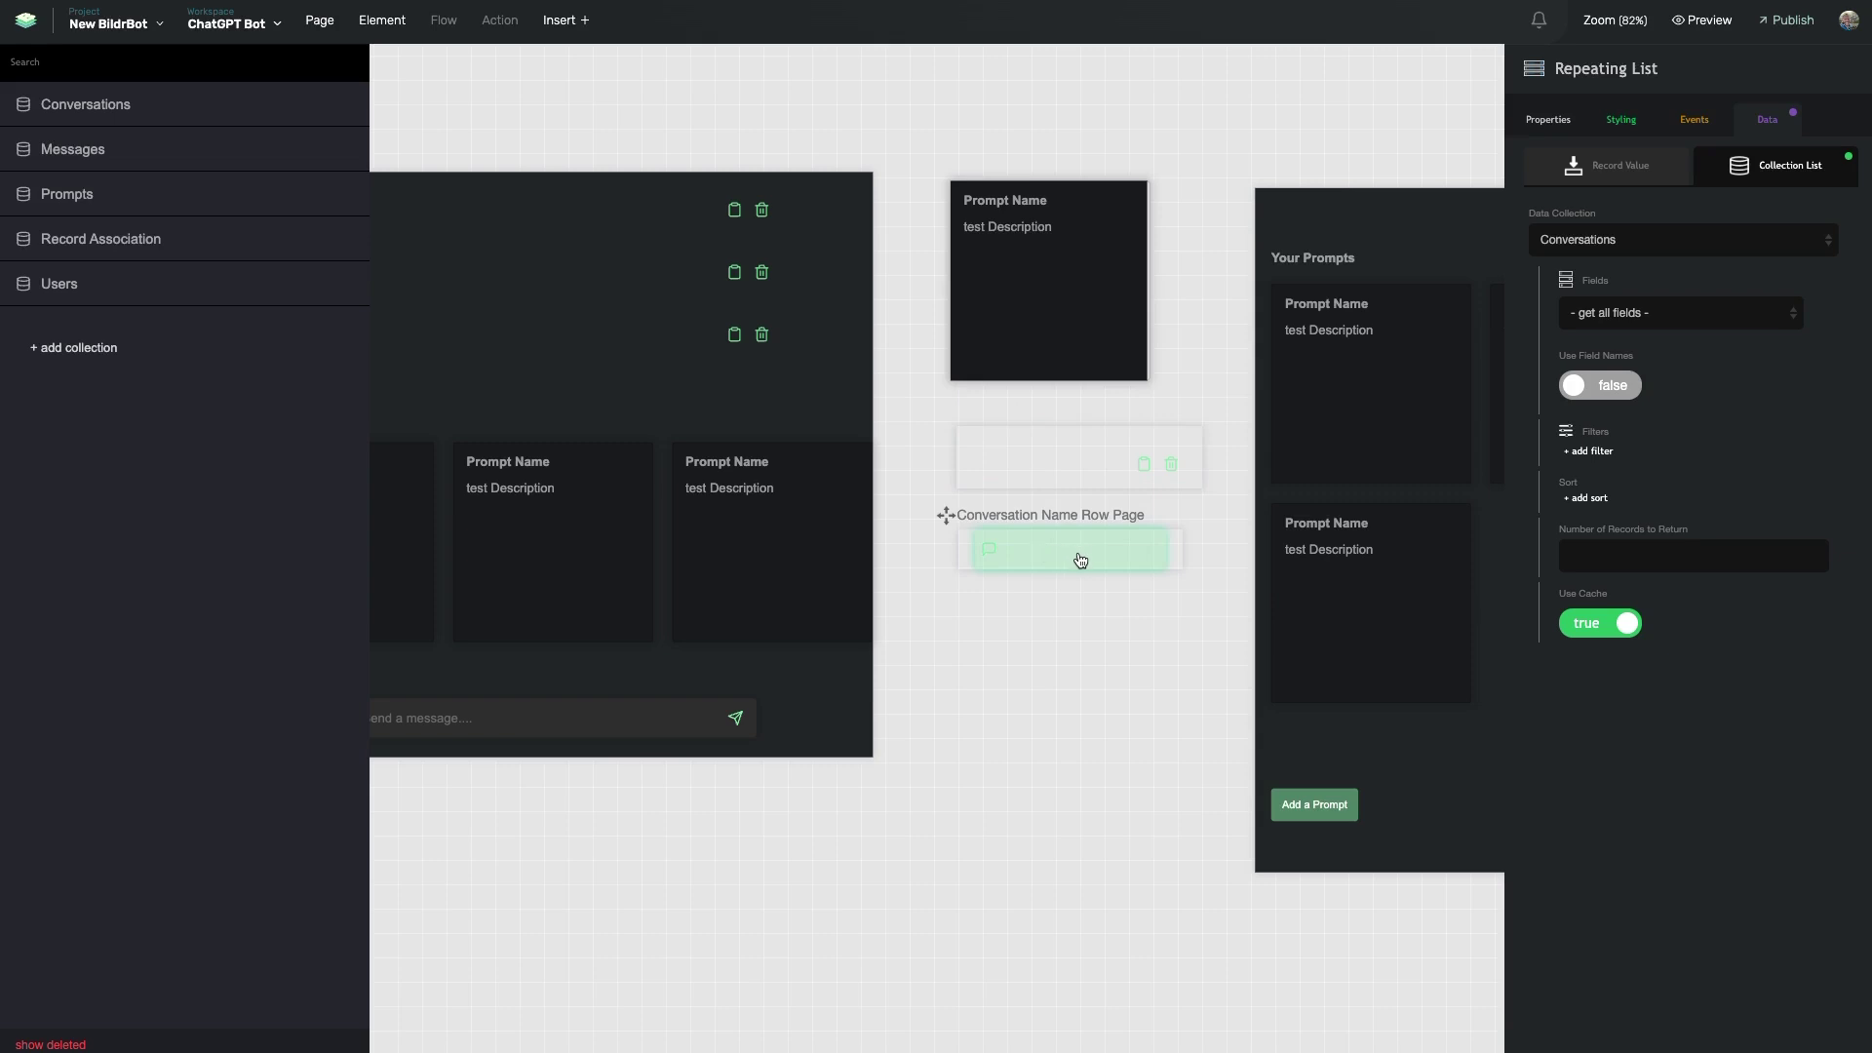
scroll(1080, 560, left, 6)
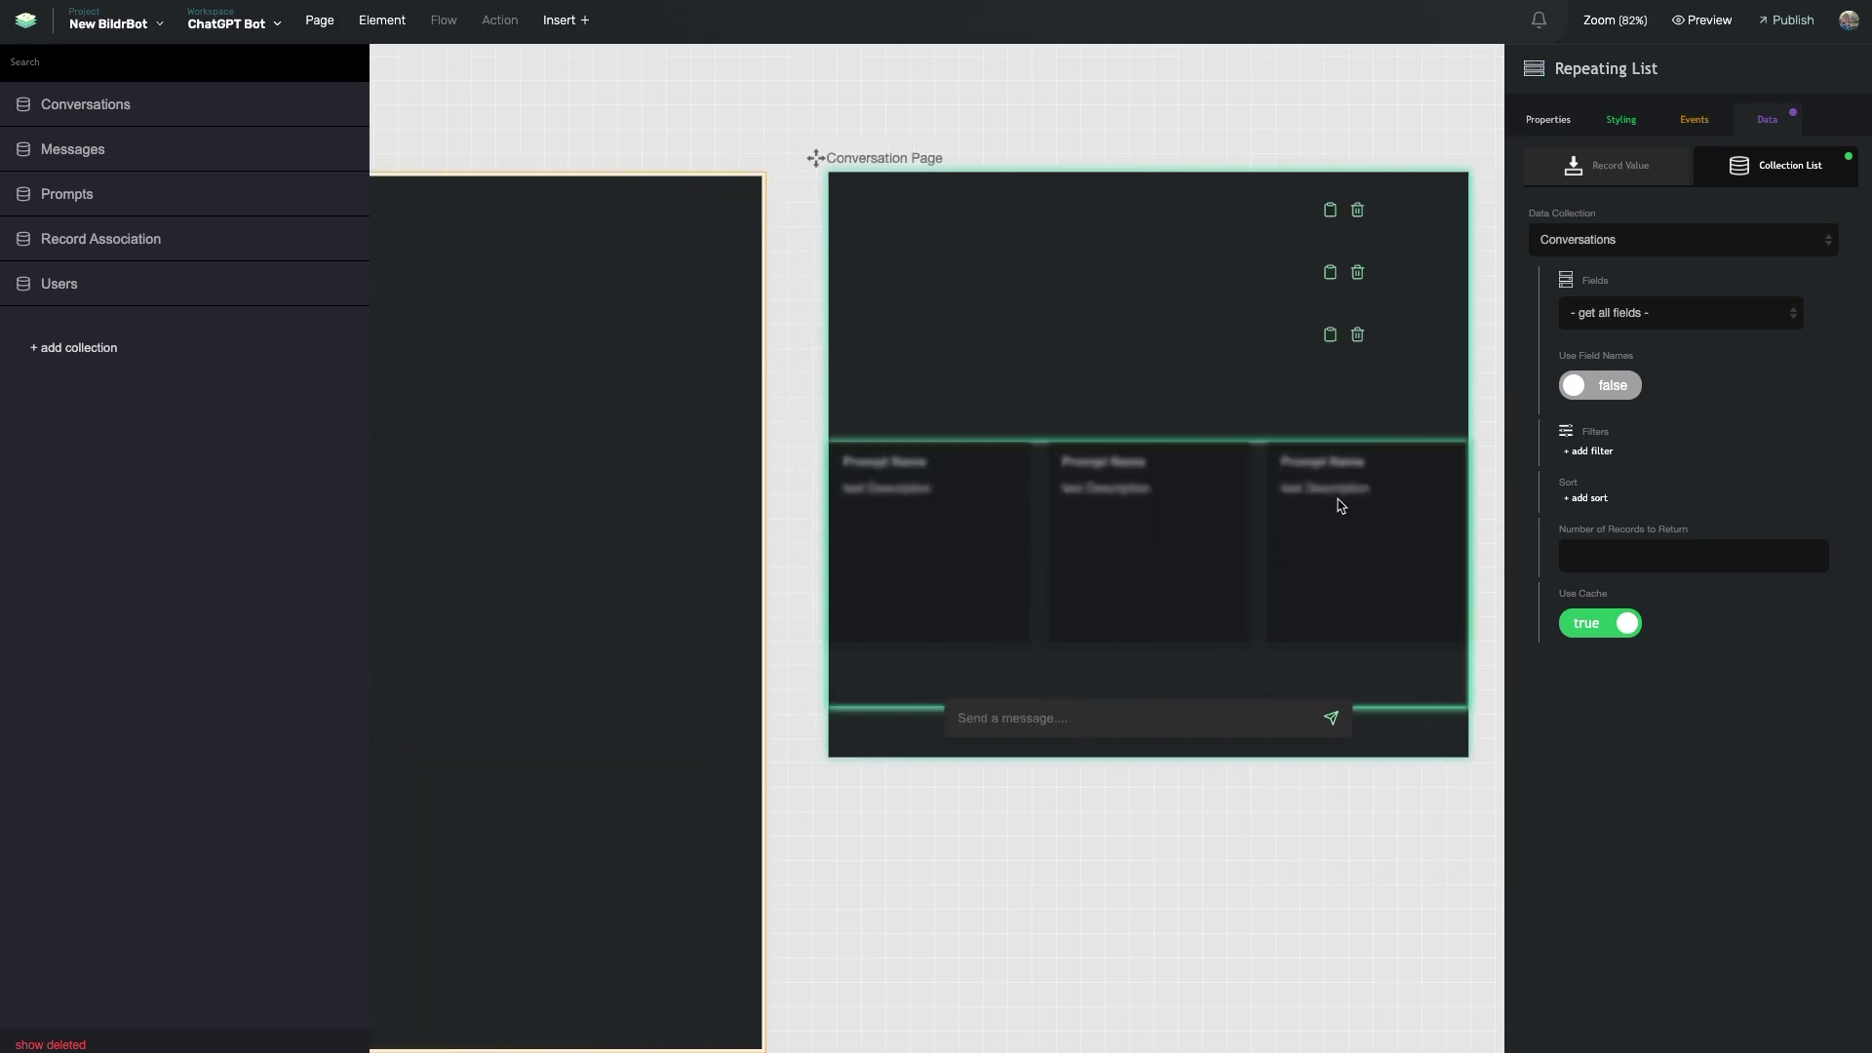
scroll(1196, 505, right, 4)
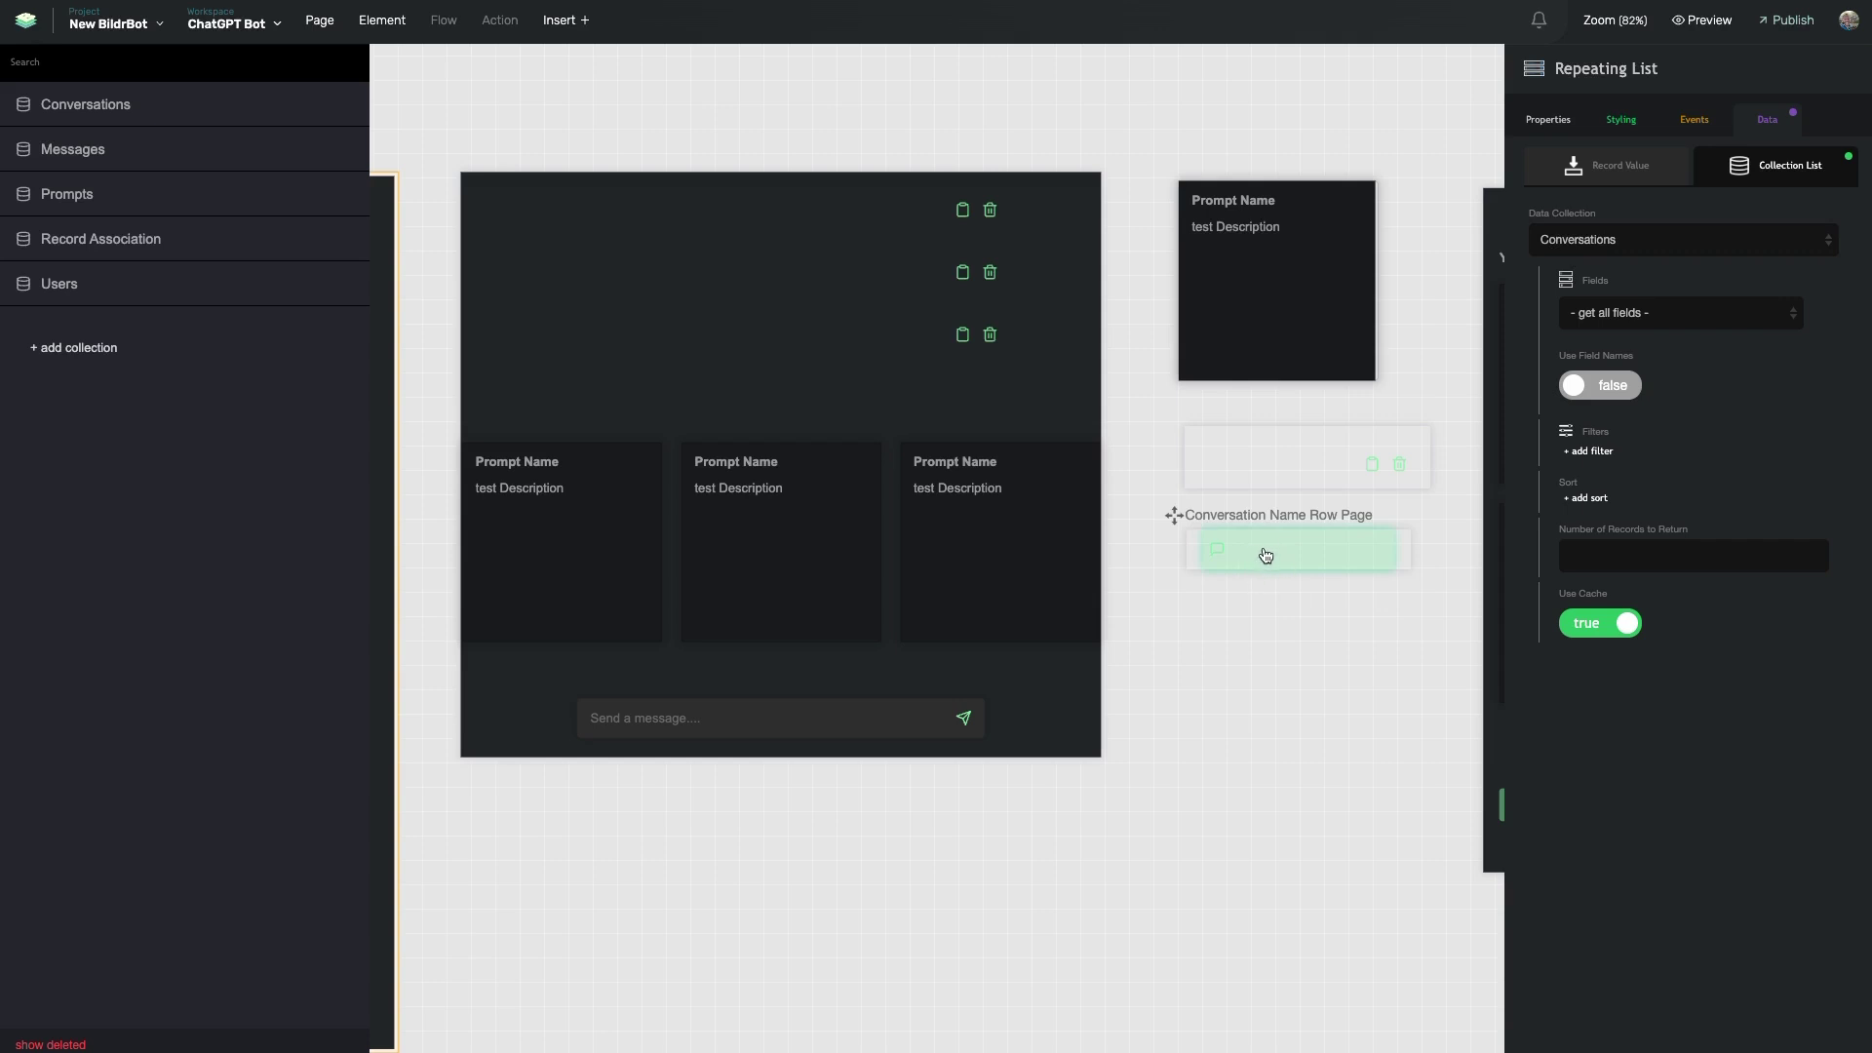
scroll(1266, 555, left, 15)
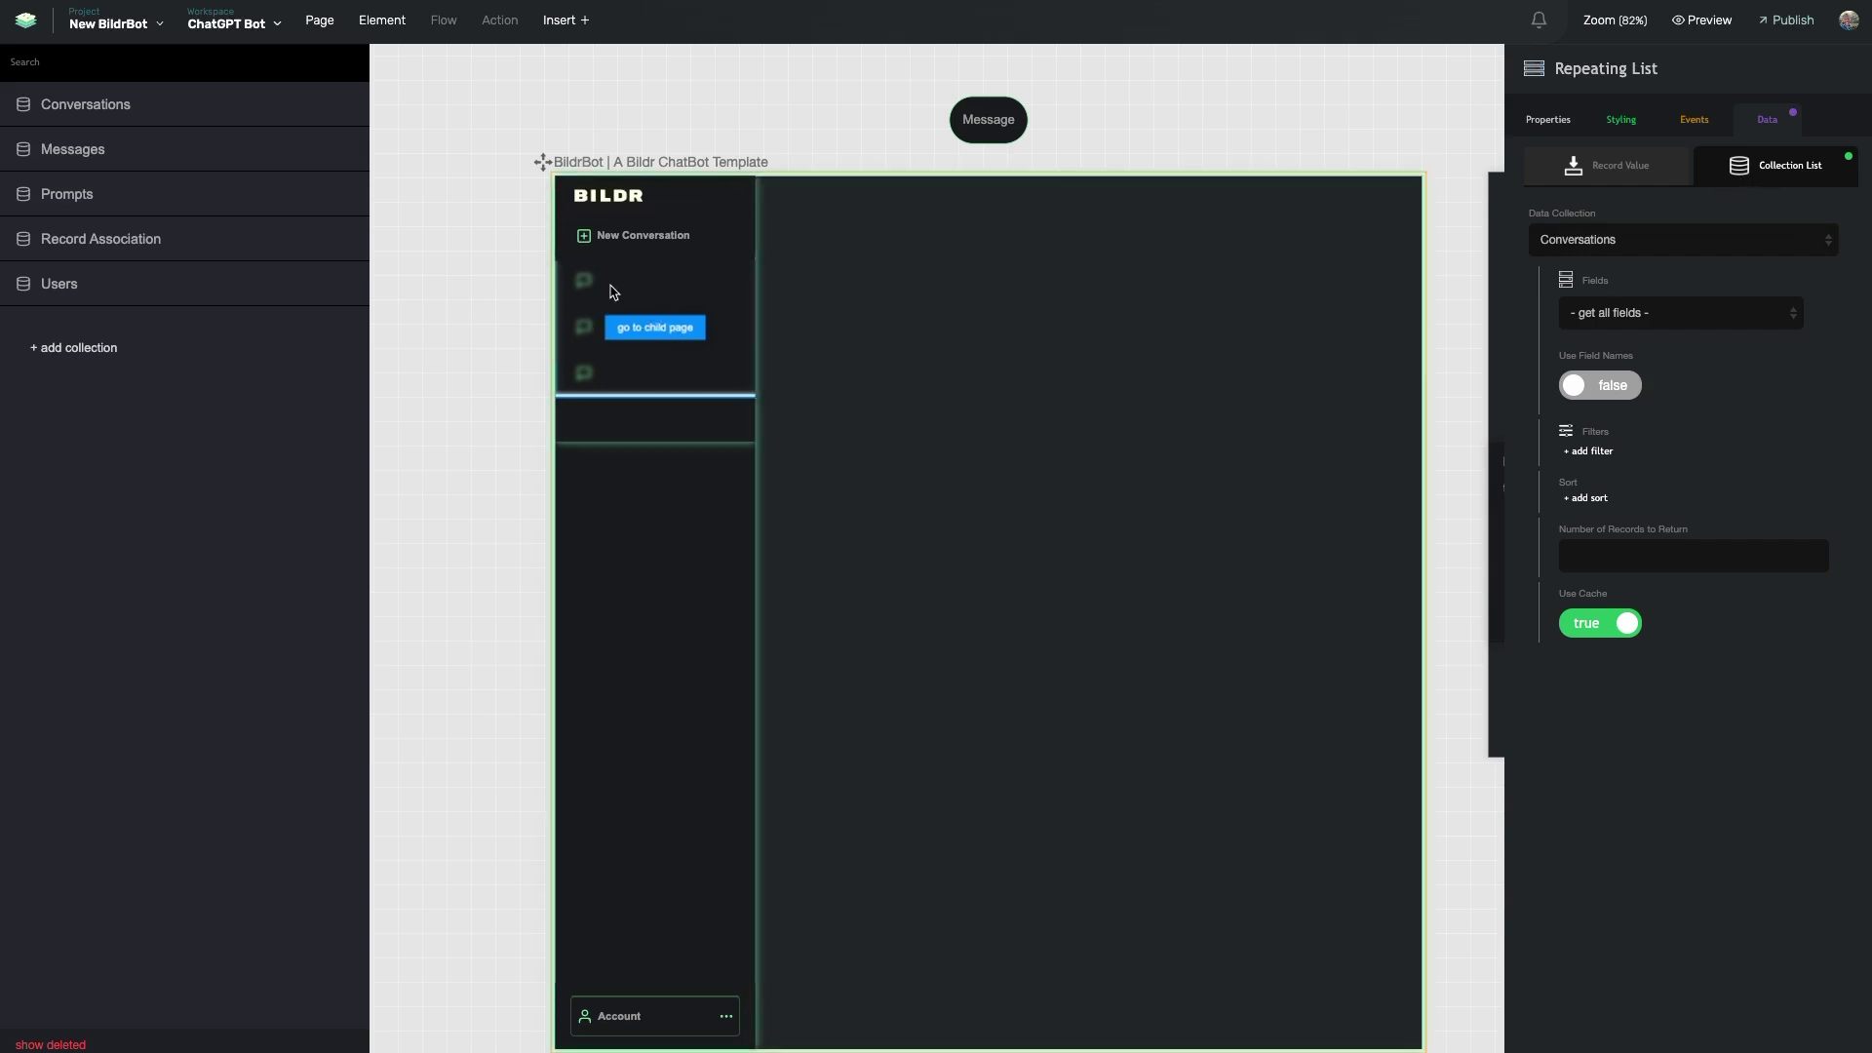
scroll(776, 368, right, 5)
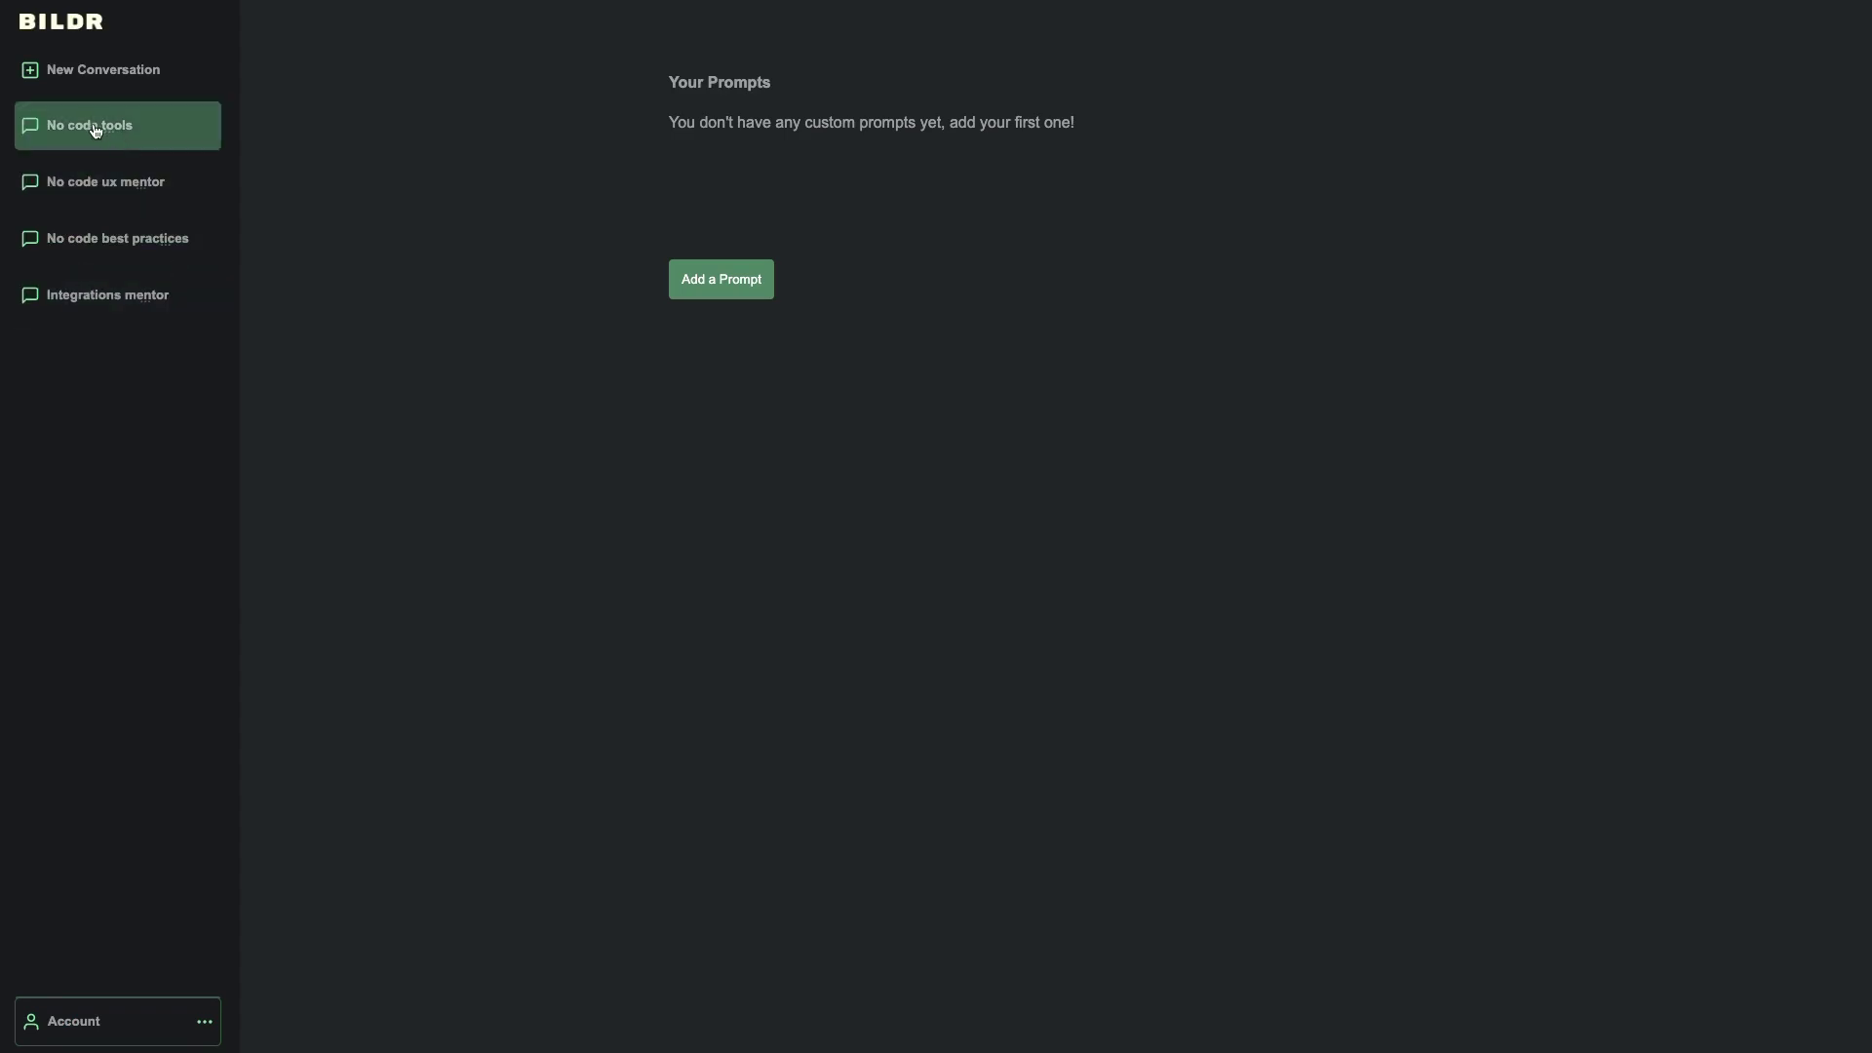
- Open DevTools via Inspect on the chatbot page, enlarge the page area, and show the Network panel
right_click(378, 482)
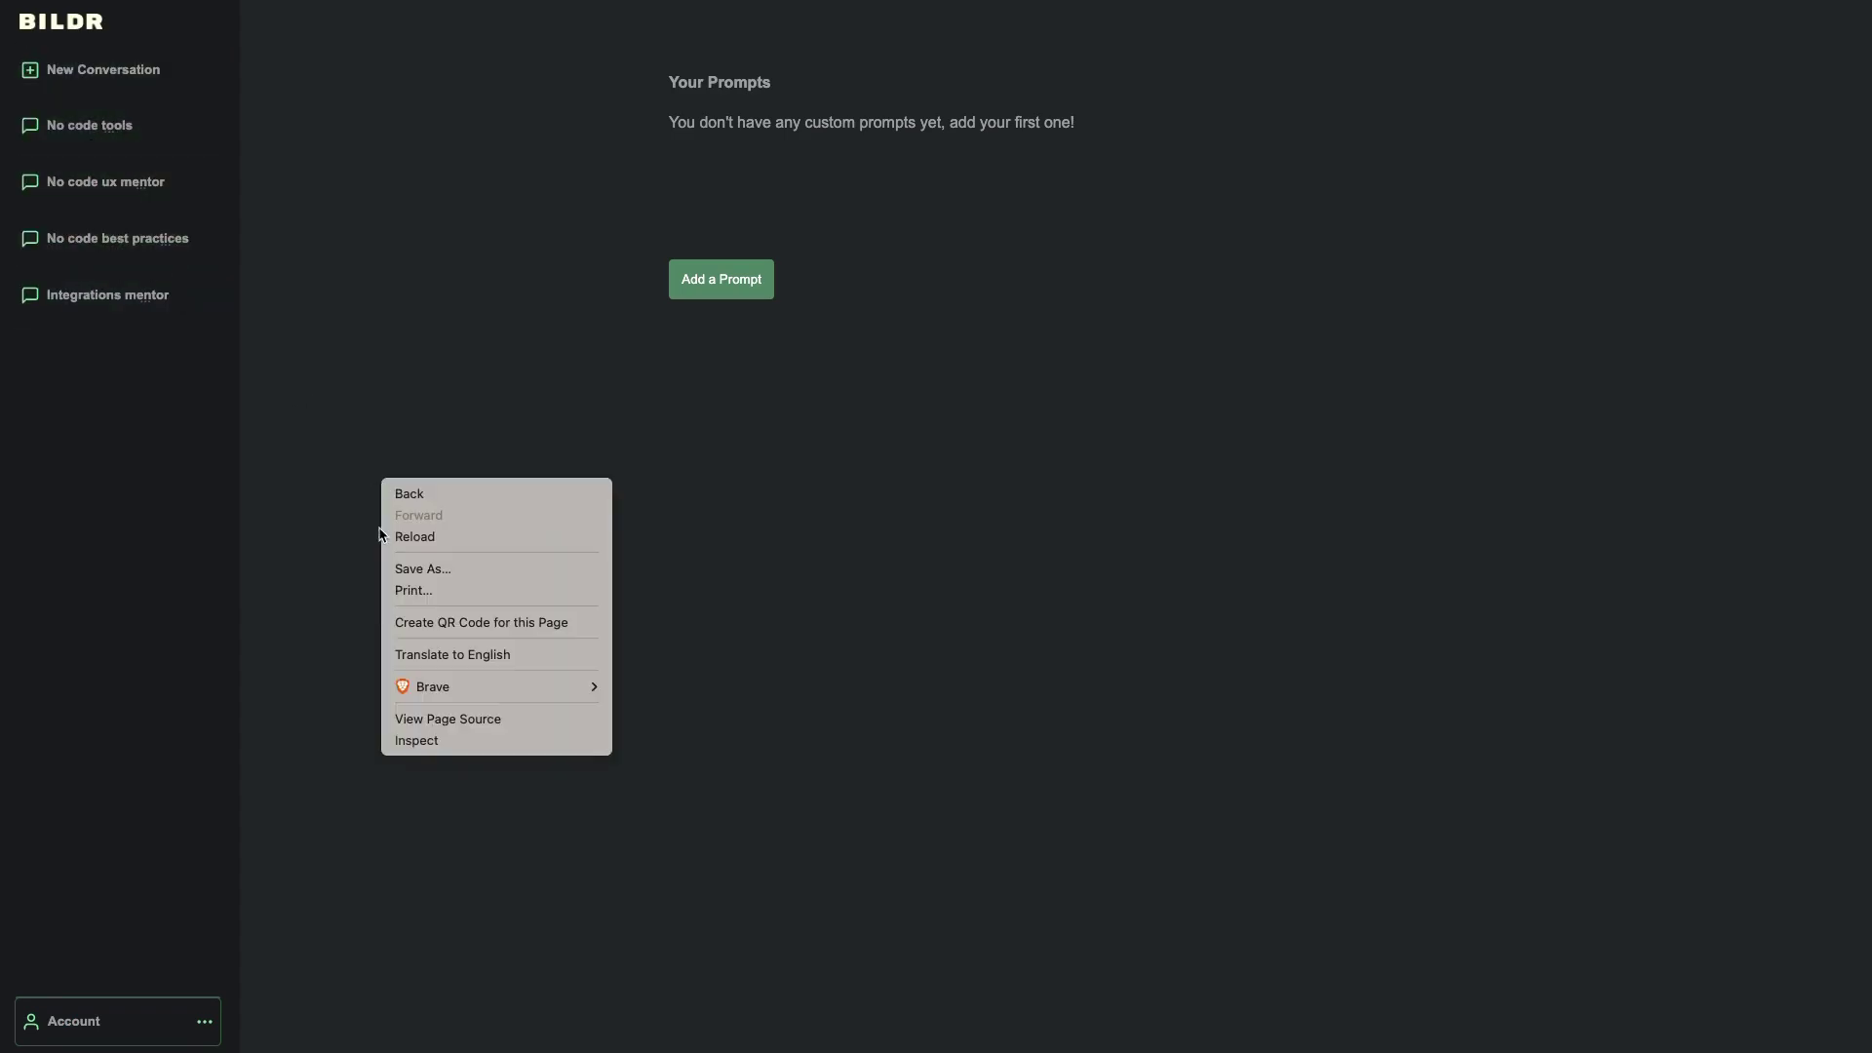
click(185, 406)
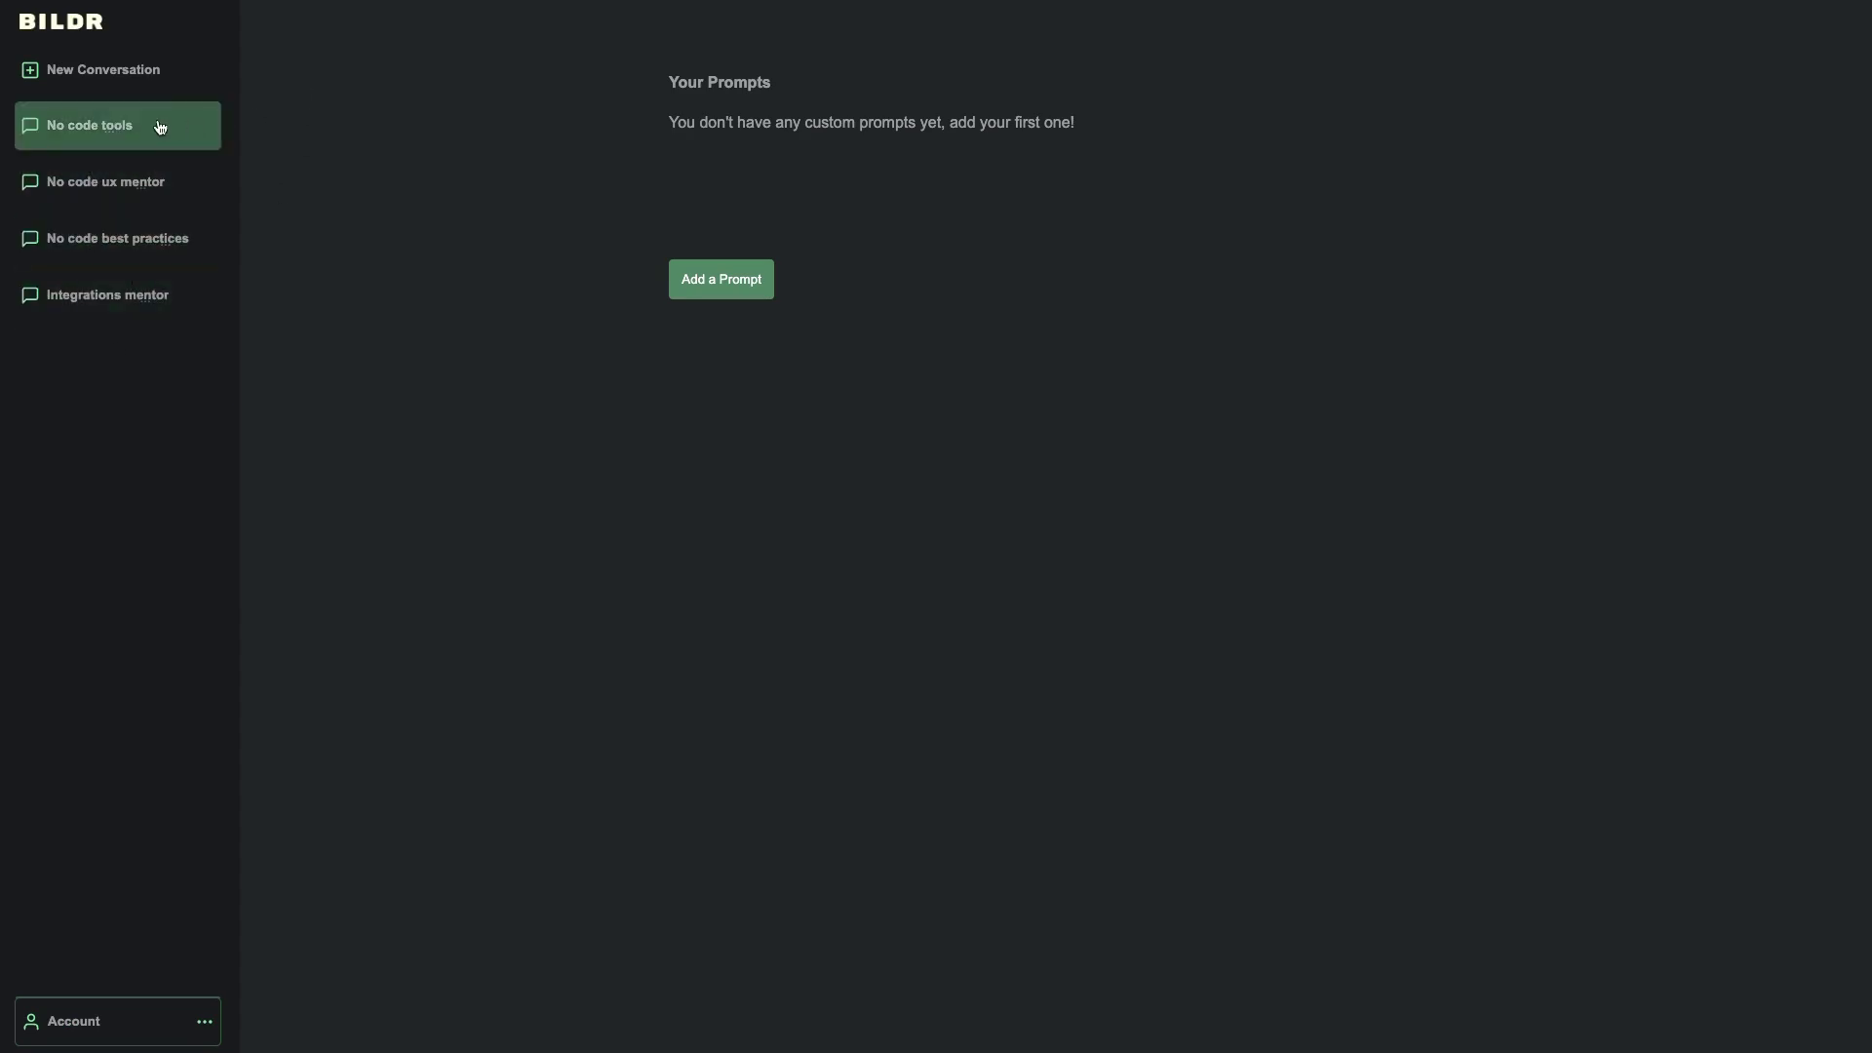
right_click(280, 615)
click(322, 870)
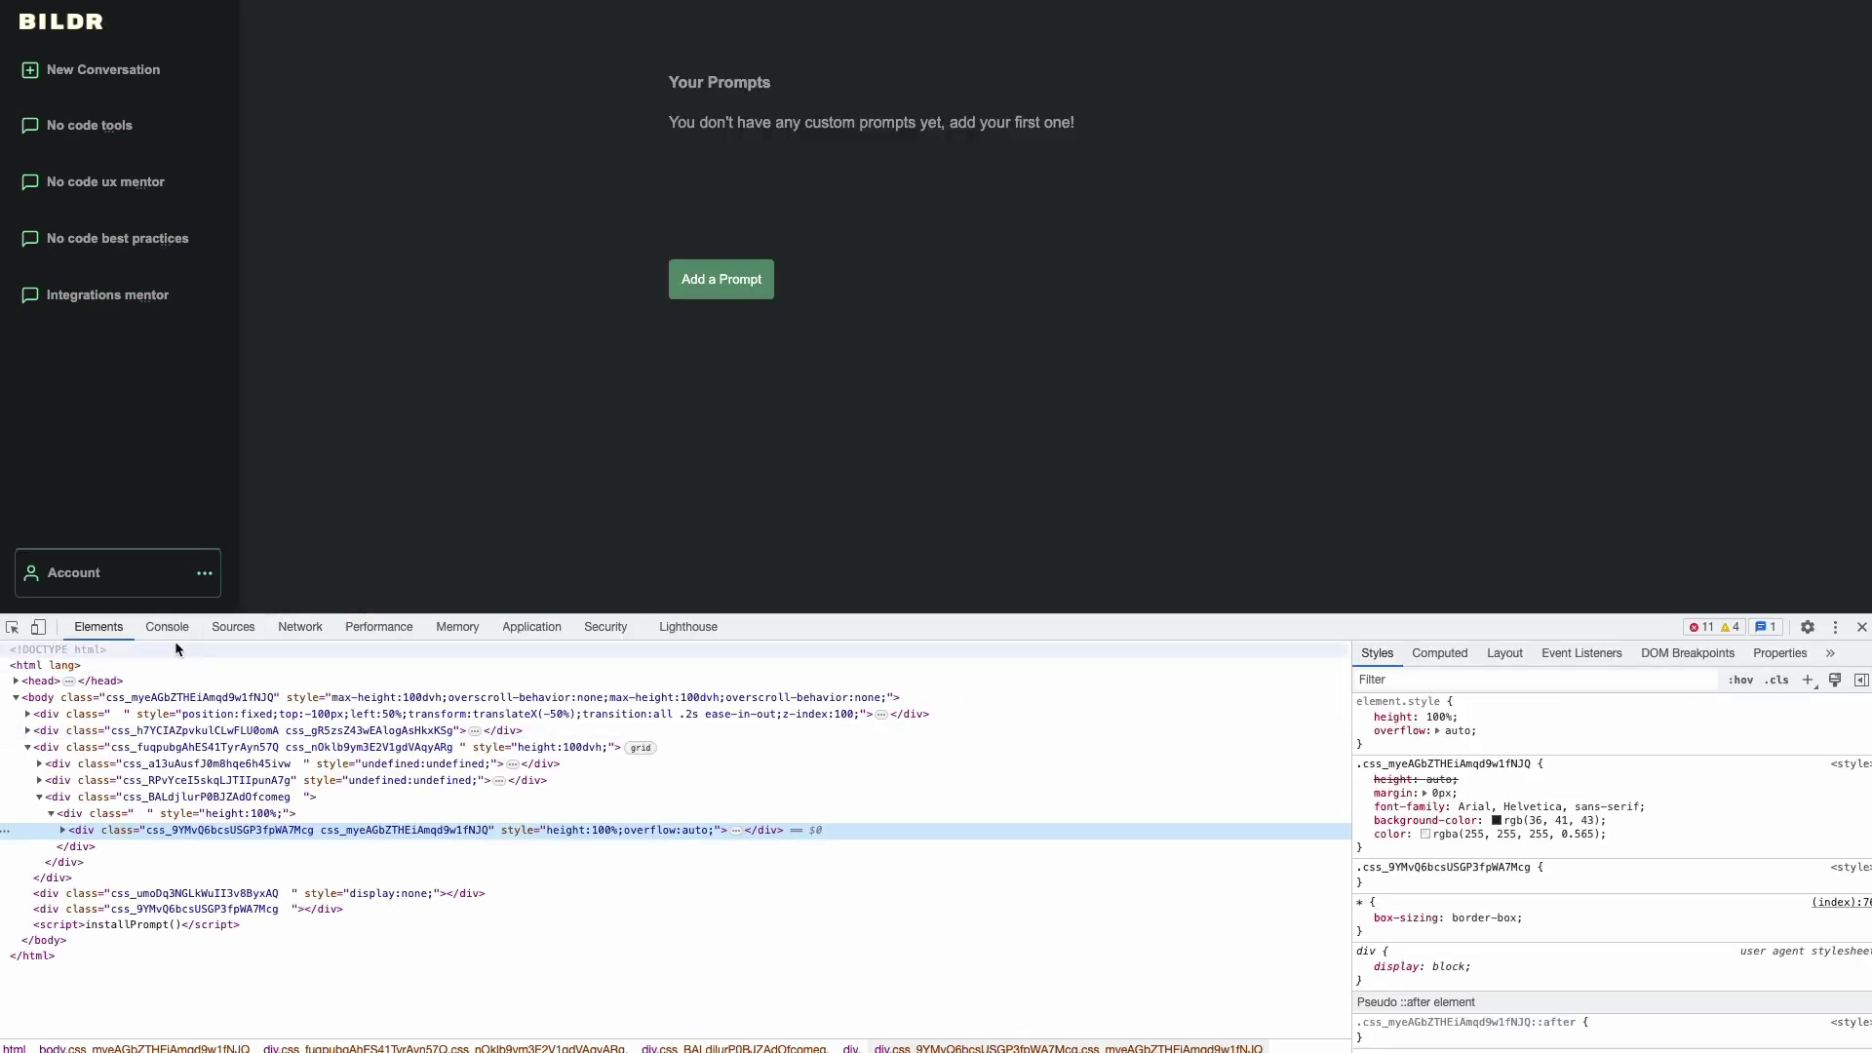
drag(275, 616, 263, 642)
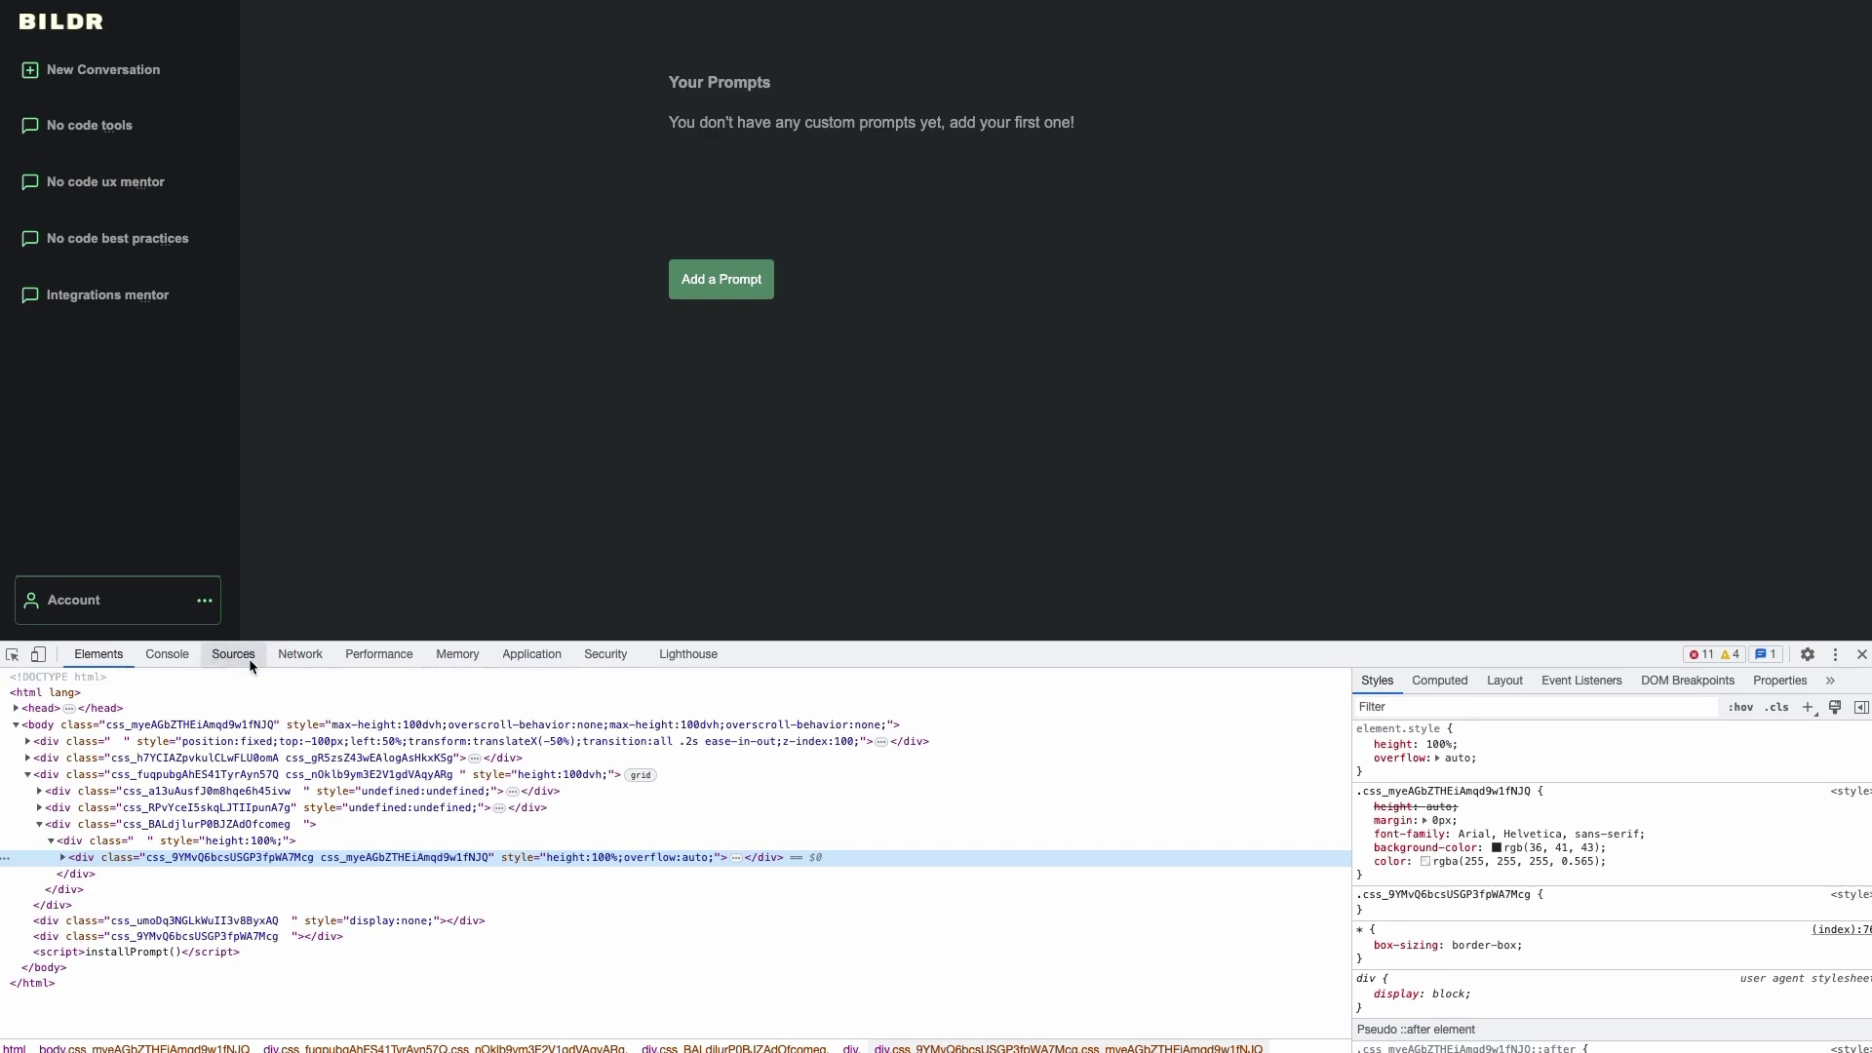
click(288, 654)
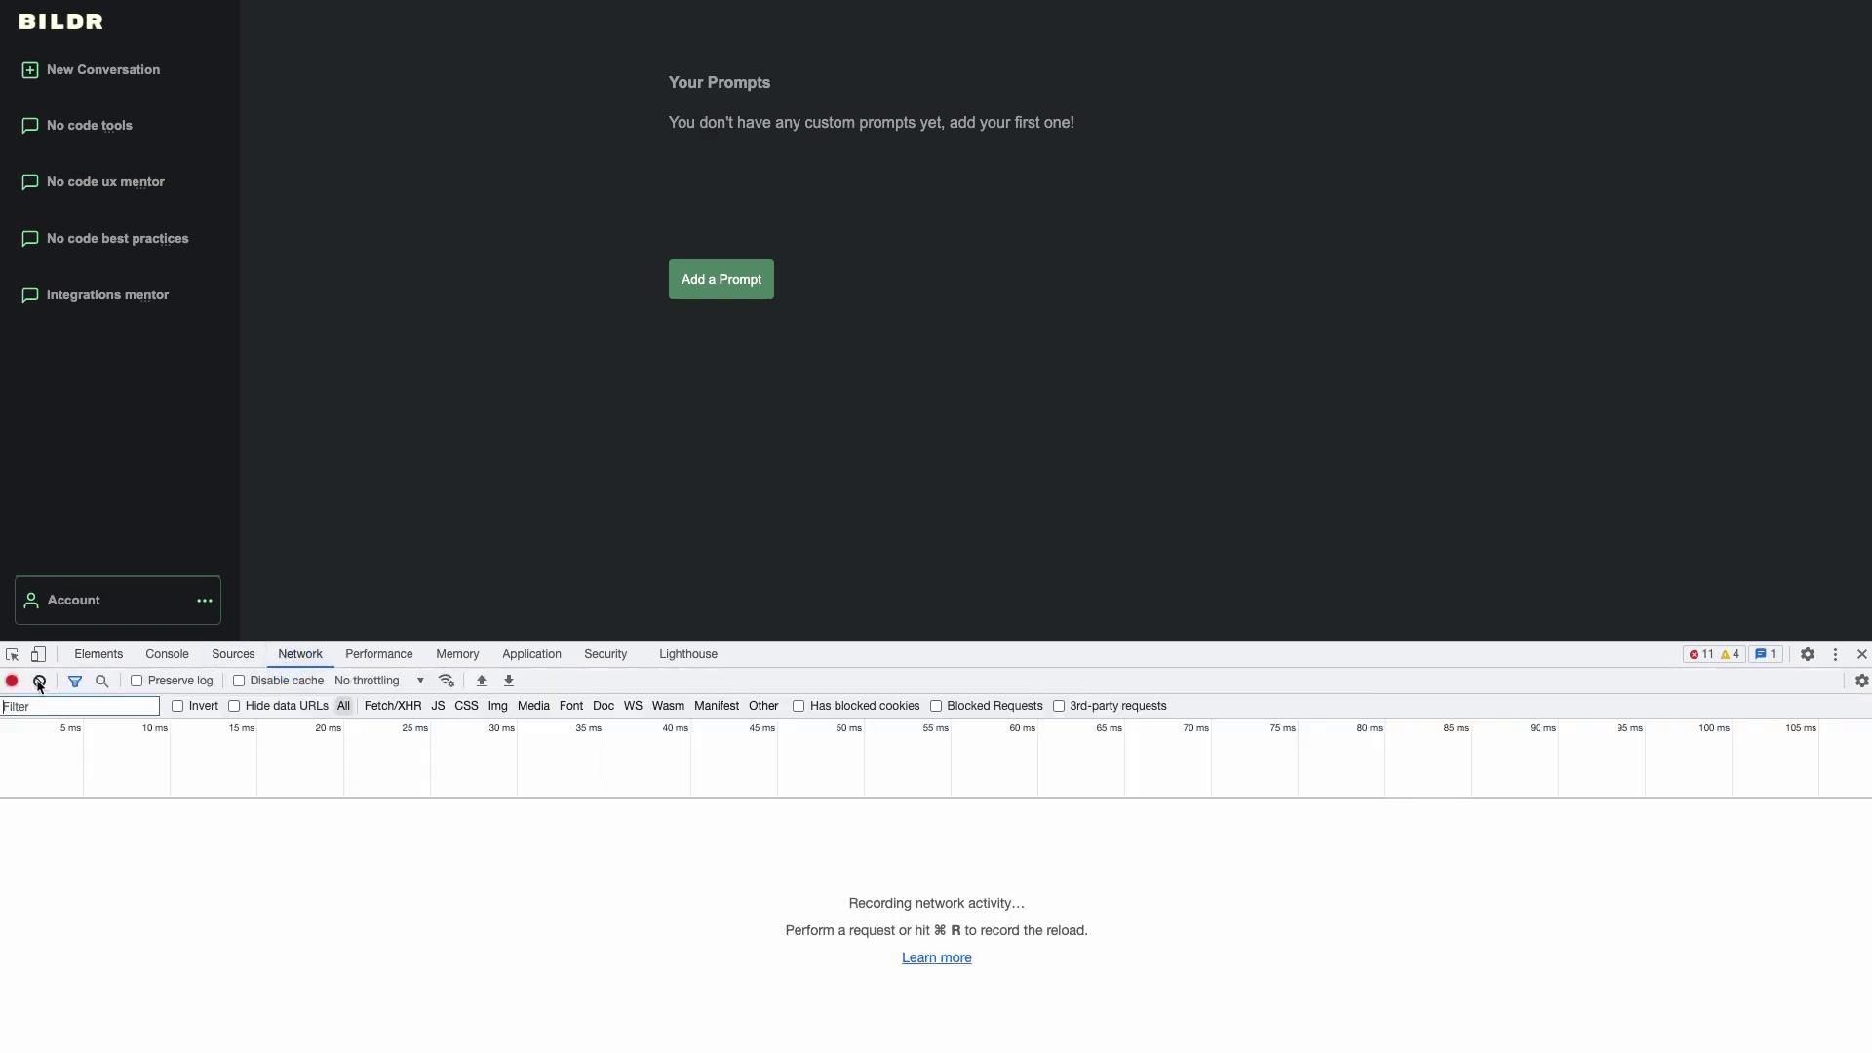
- Reload the chatbot page with Cmd+R to capture all requests, then scroll through the request list
click(431, 496)
key(super+r)
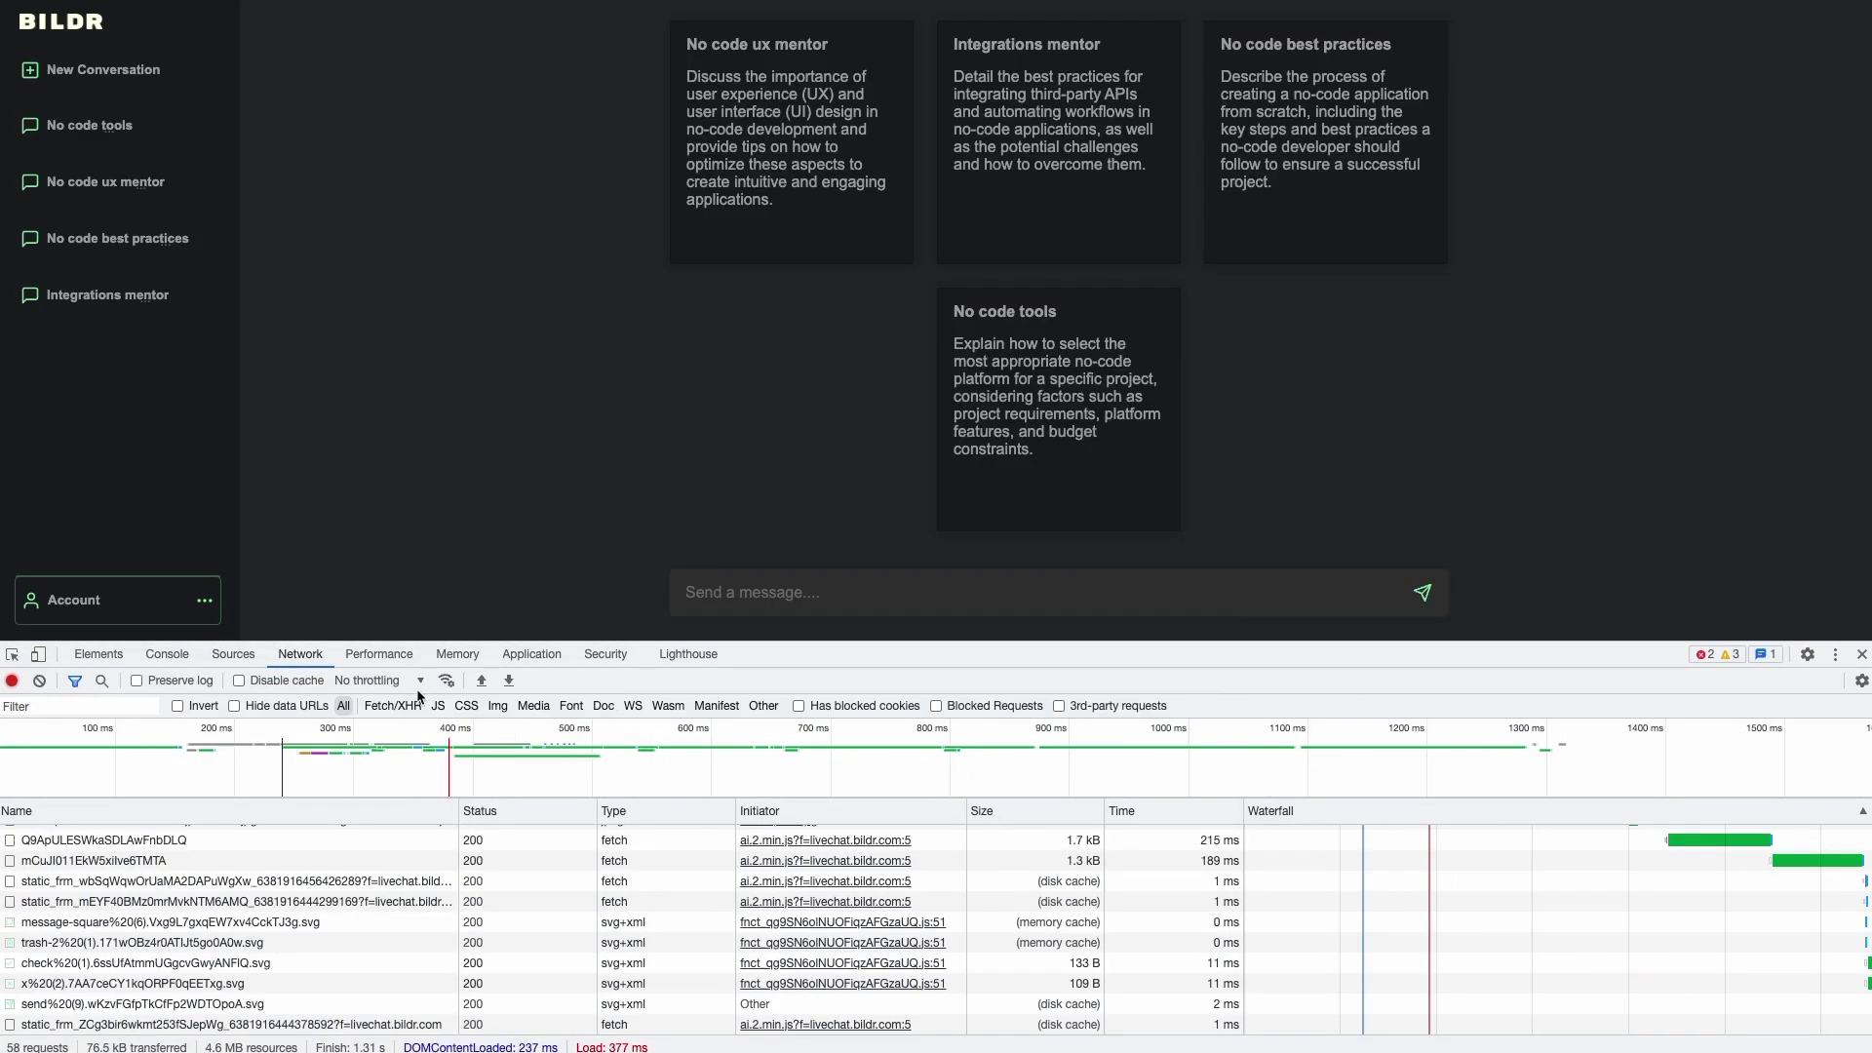
scroll(234, 882, up, 1)
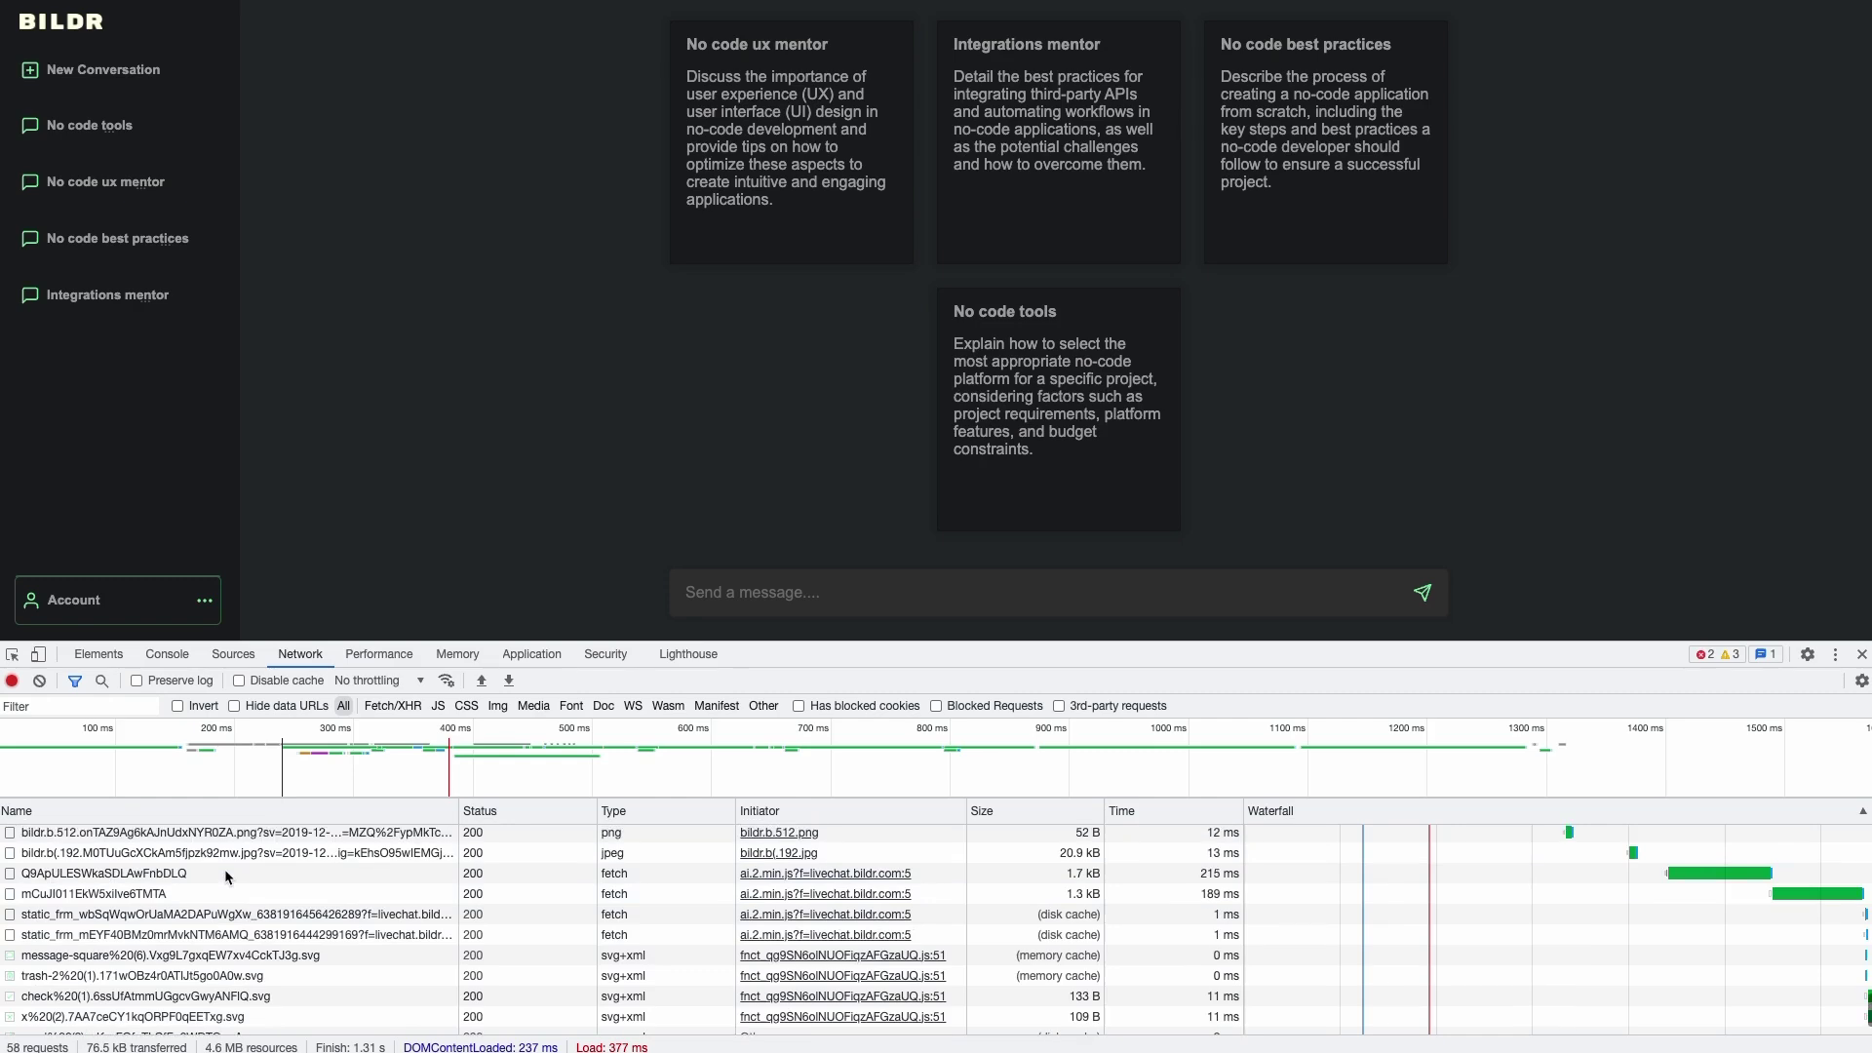
scroll(48, 867, up, 3)
scroll(54, 863, up, 2)
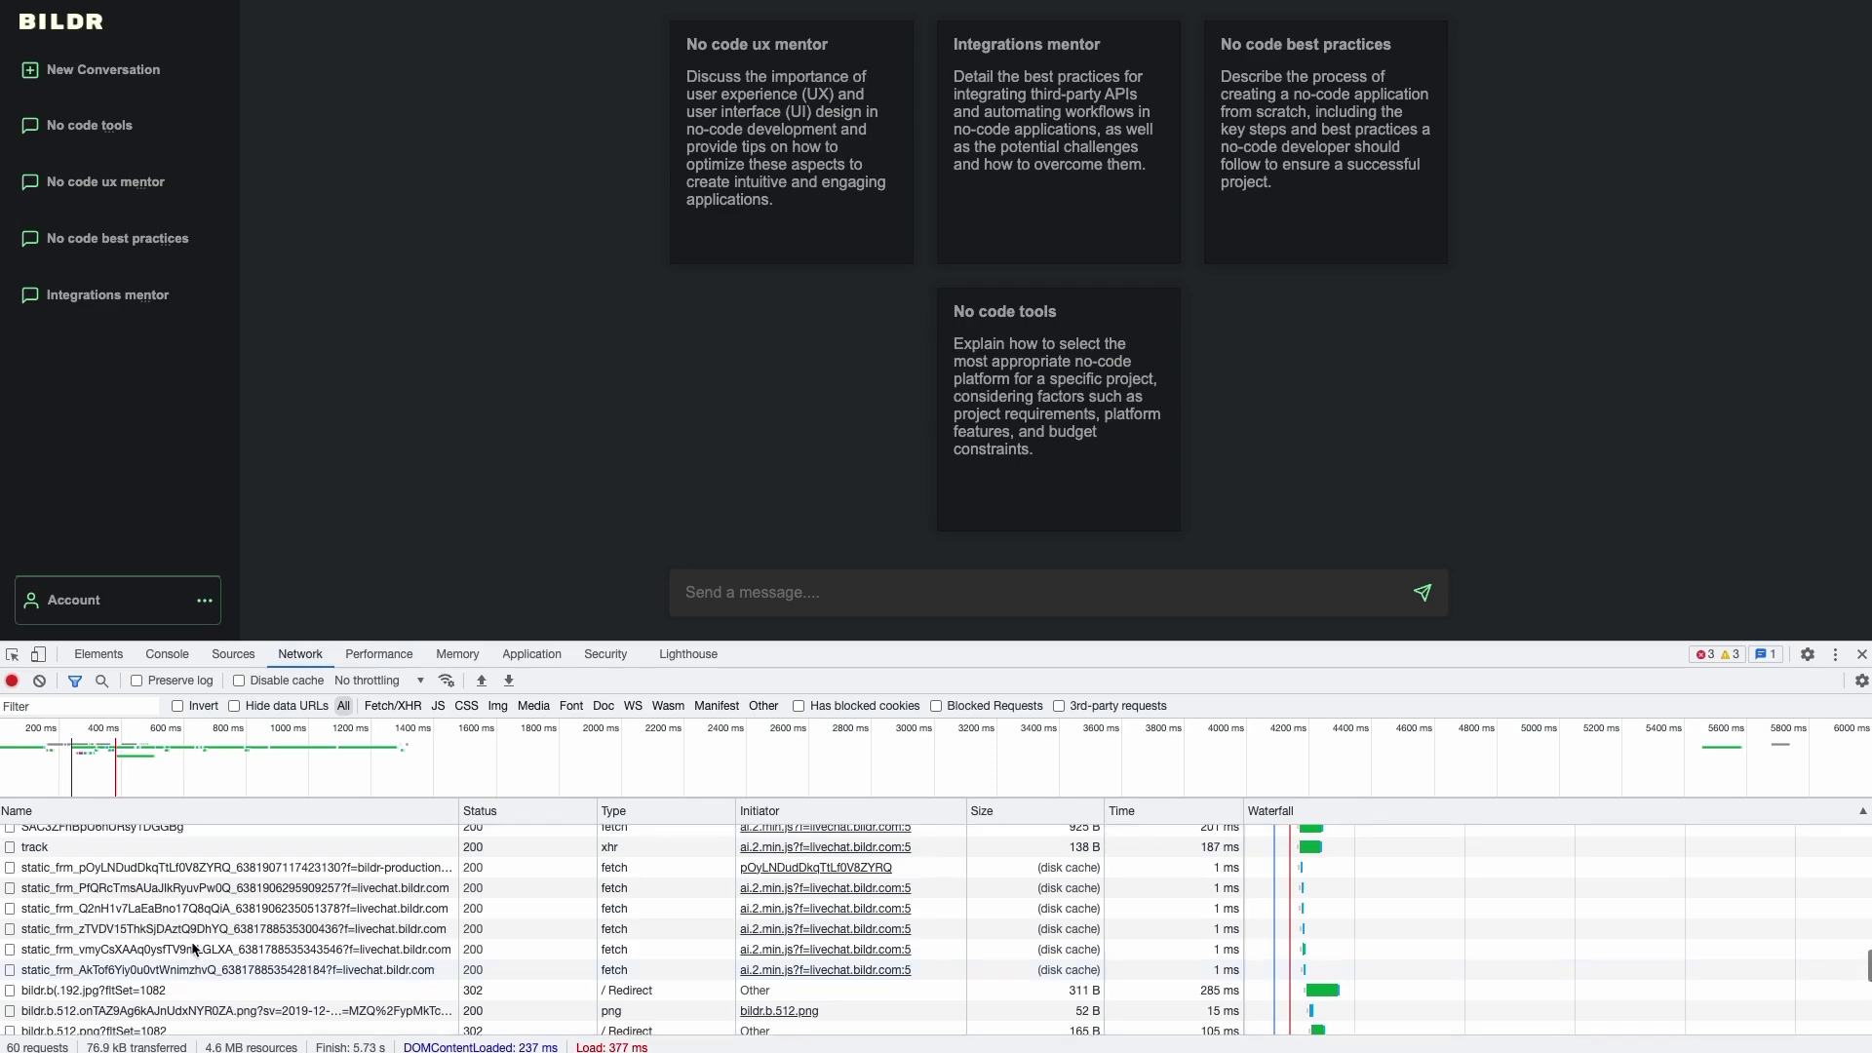
scroll(98, 882, up, 1)
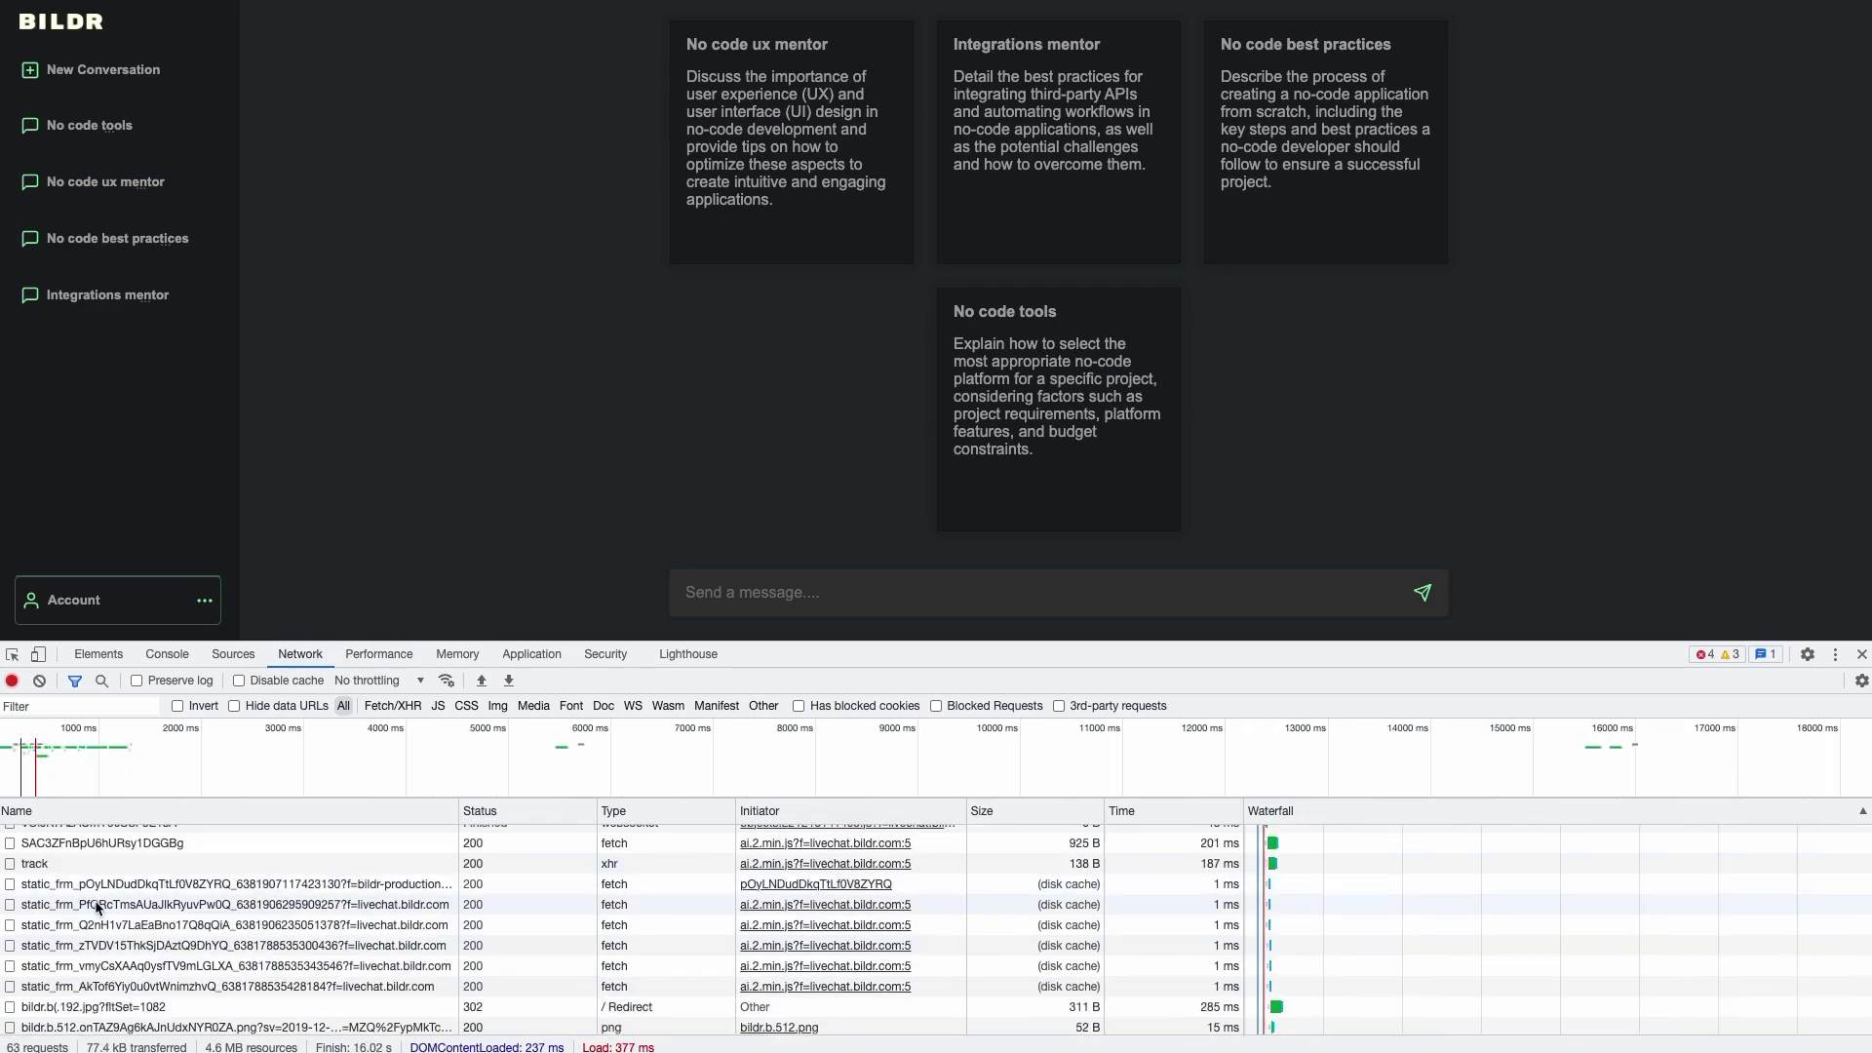
scroll(98, 888, down, 3)
scroll(108, 944, down, 4)
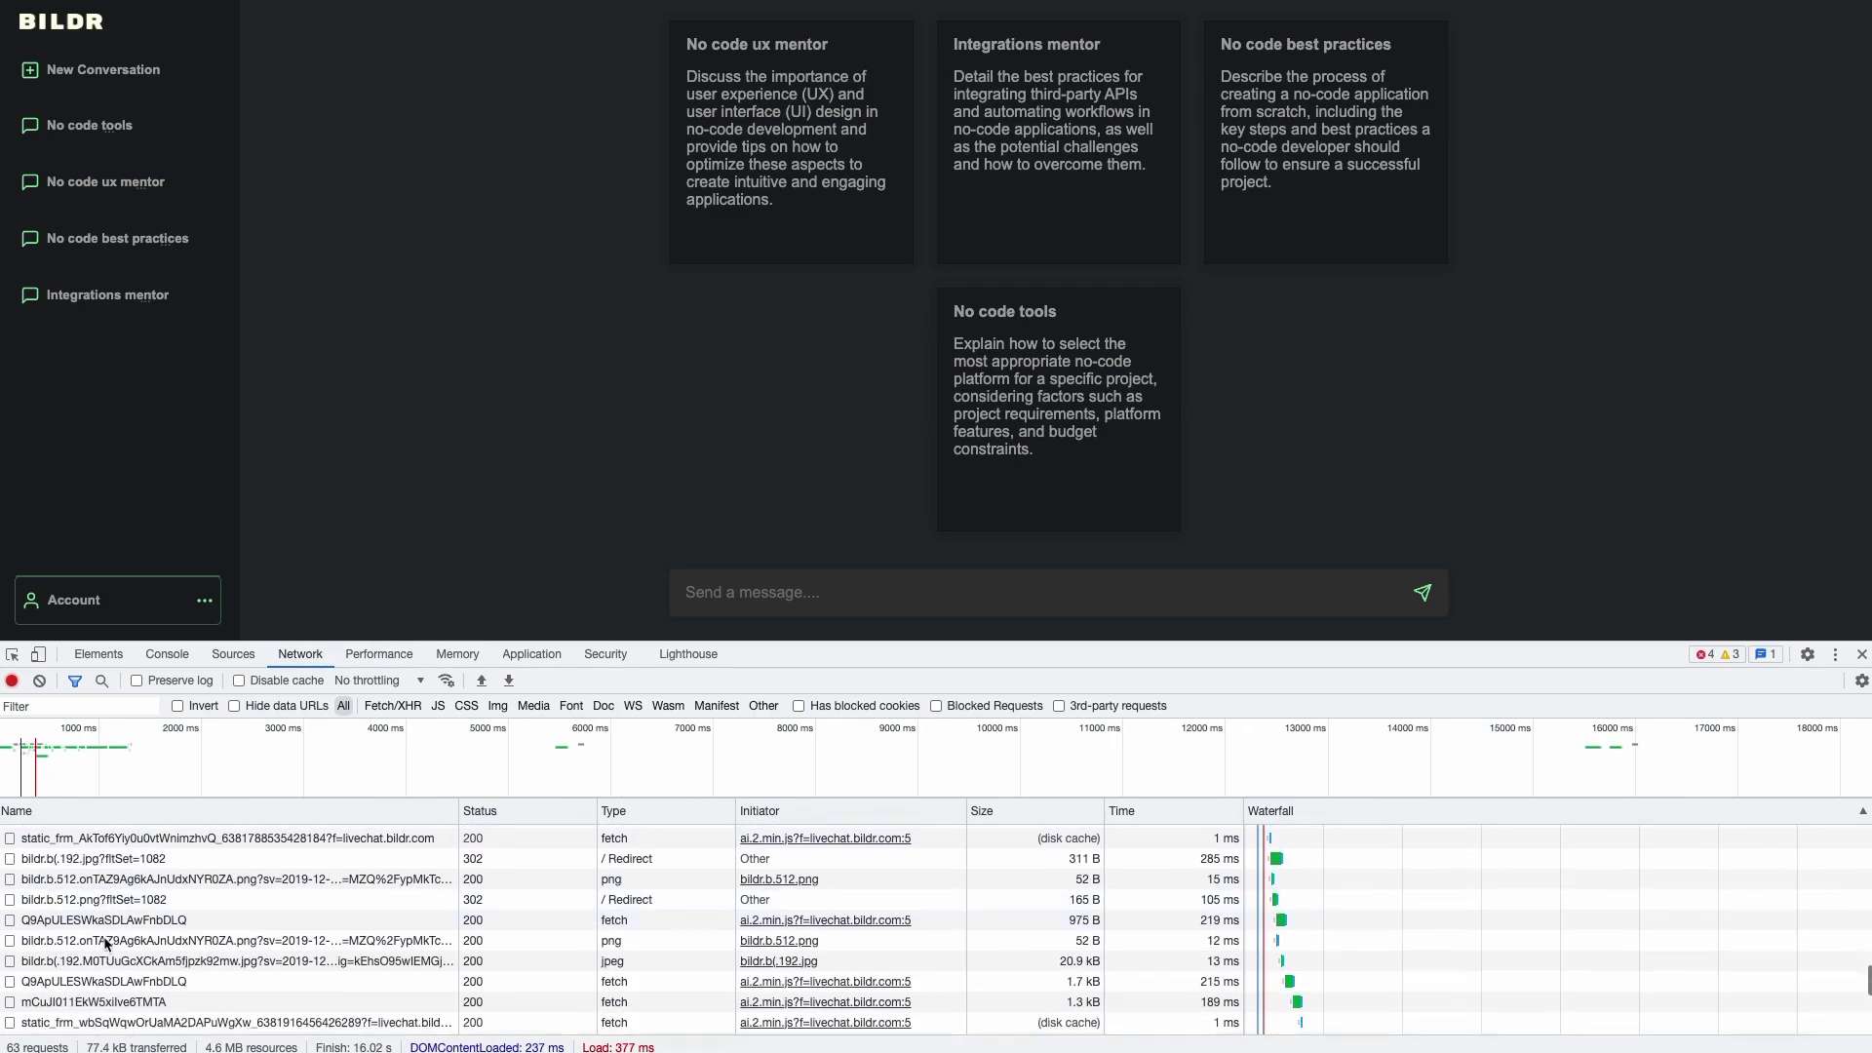
scroll(109, 944, down, 1)
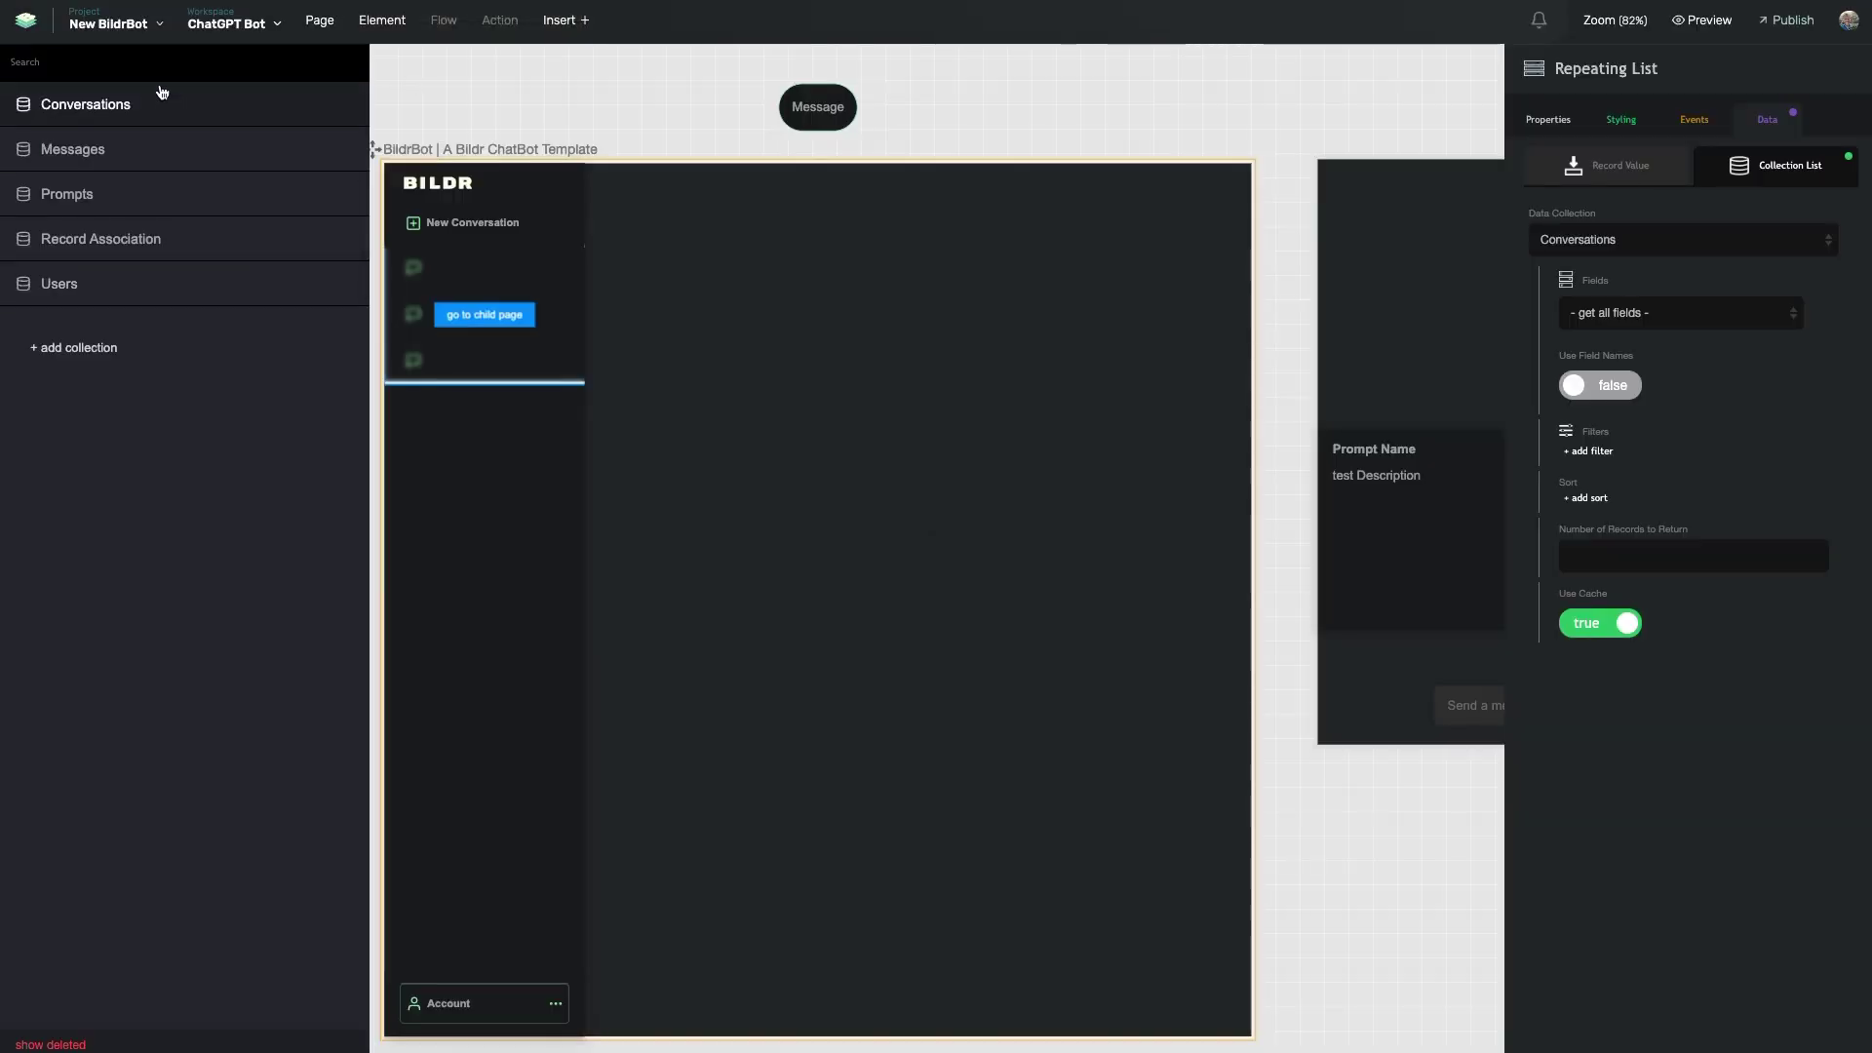
- Open the Conversations collection records, copy its Filterset ID from the footer, and close the view
click(132, 105)
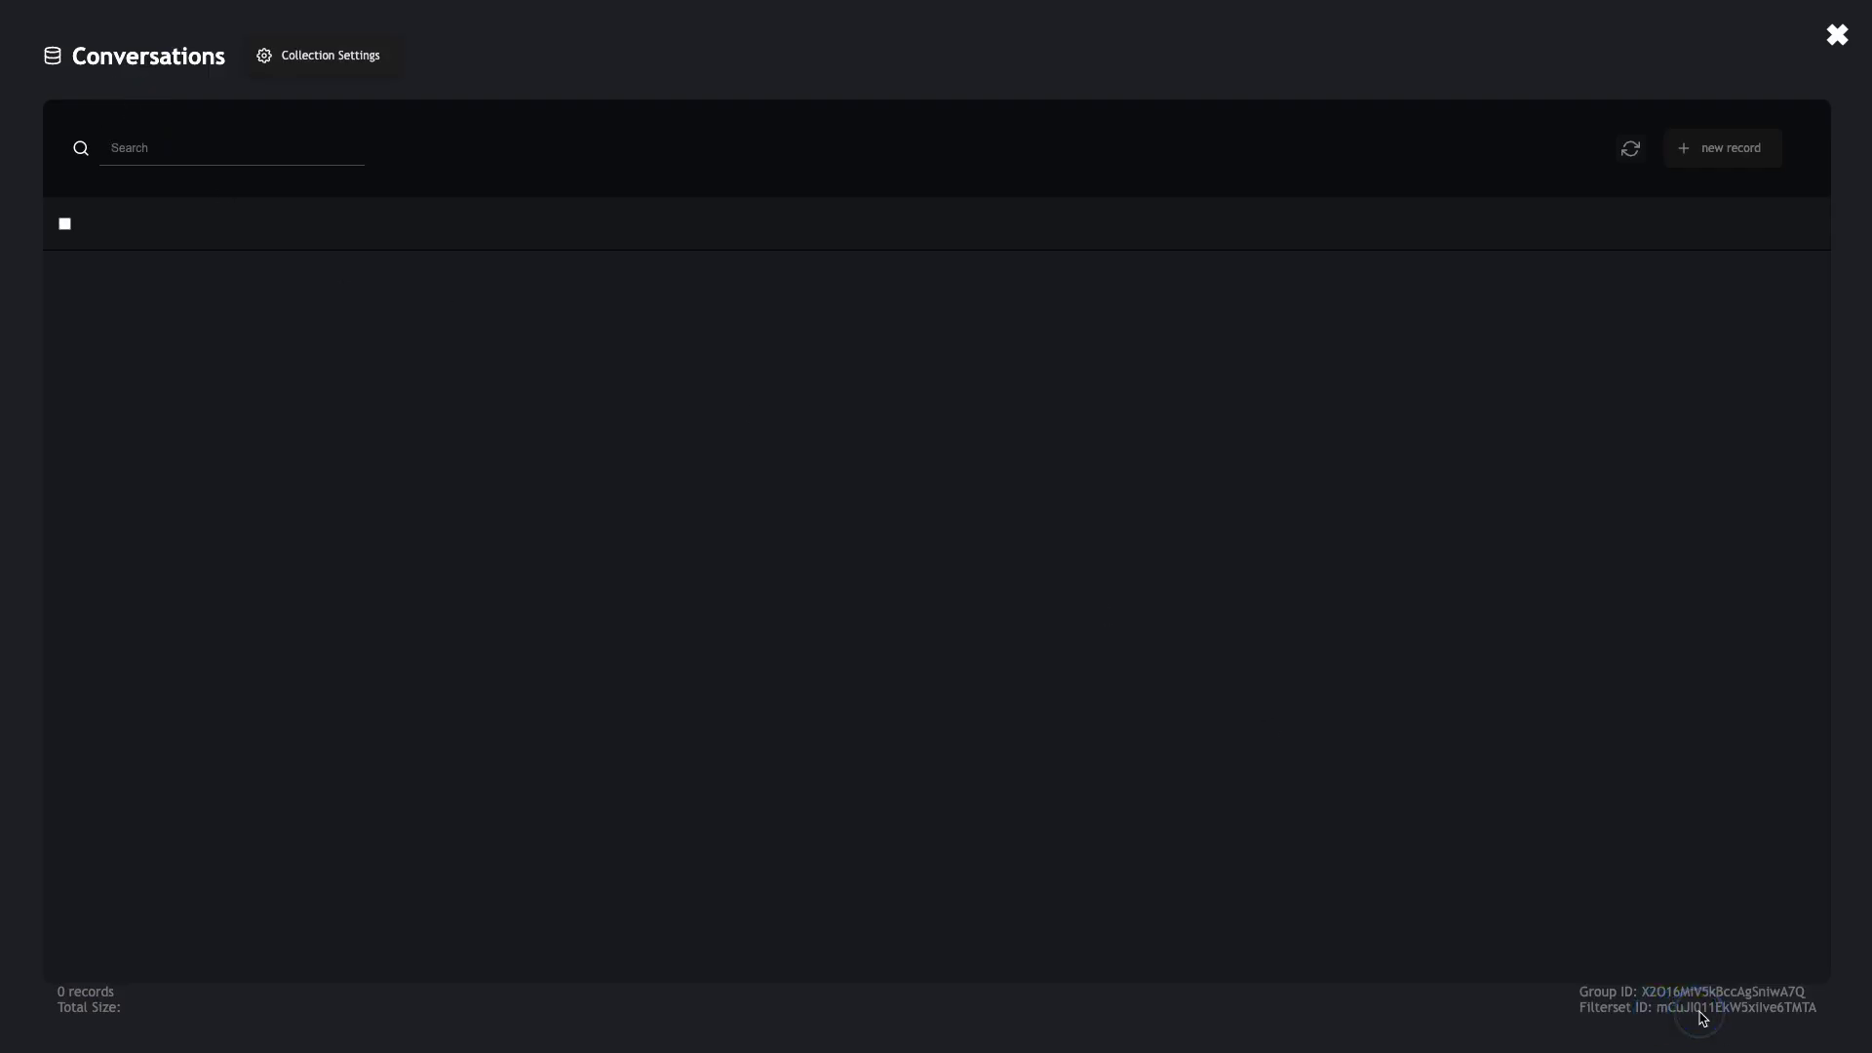
double_click(1706, 1010)
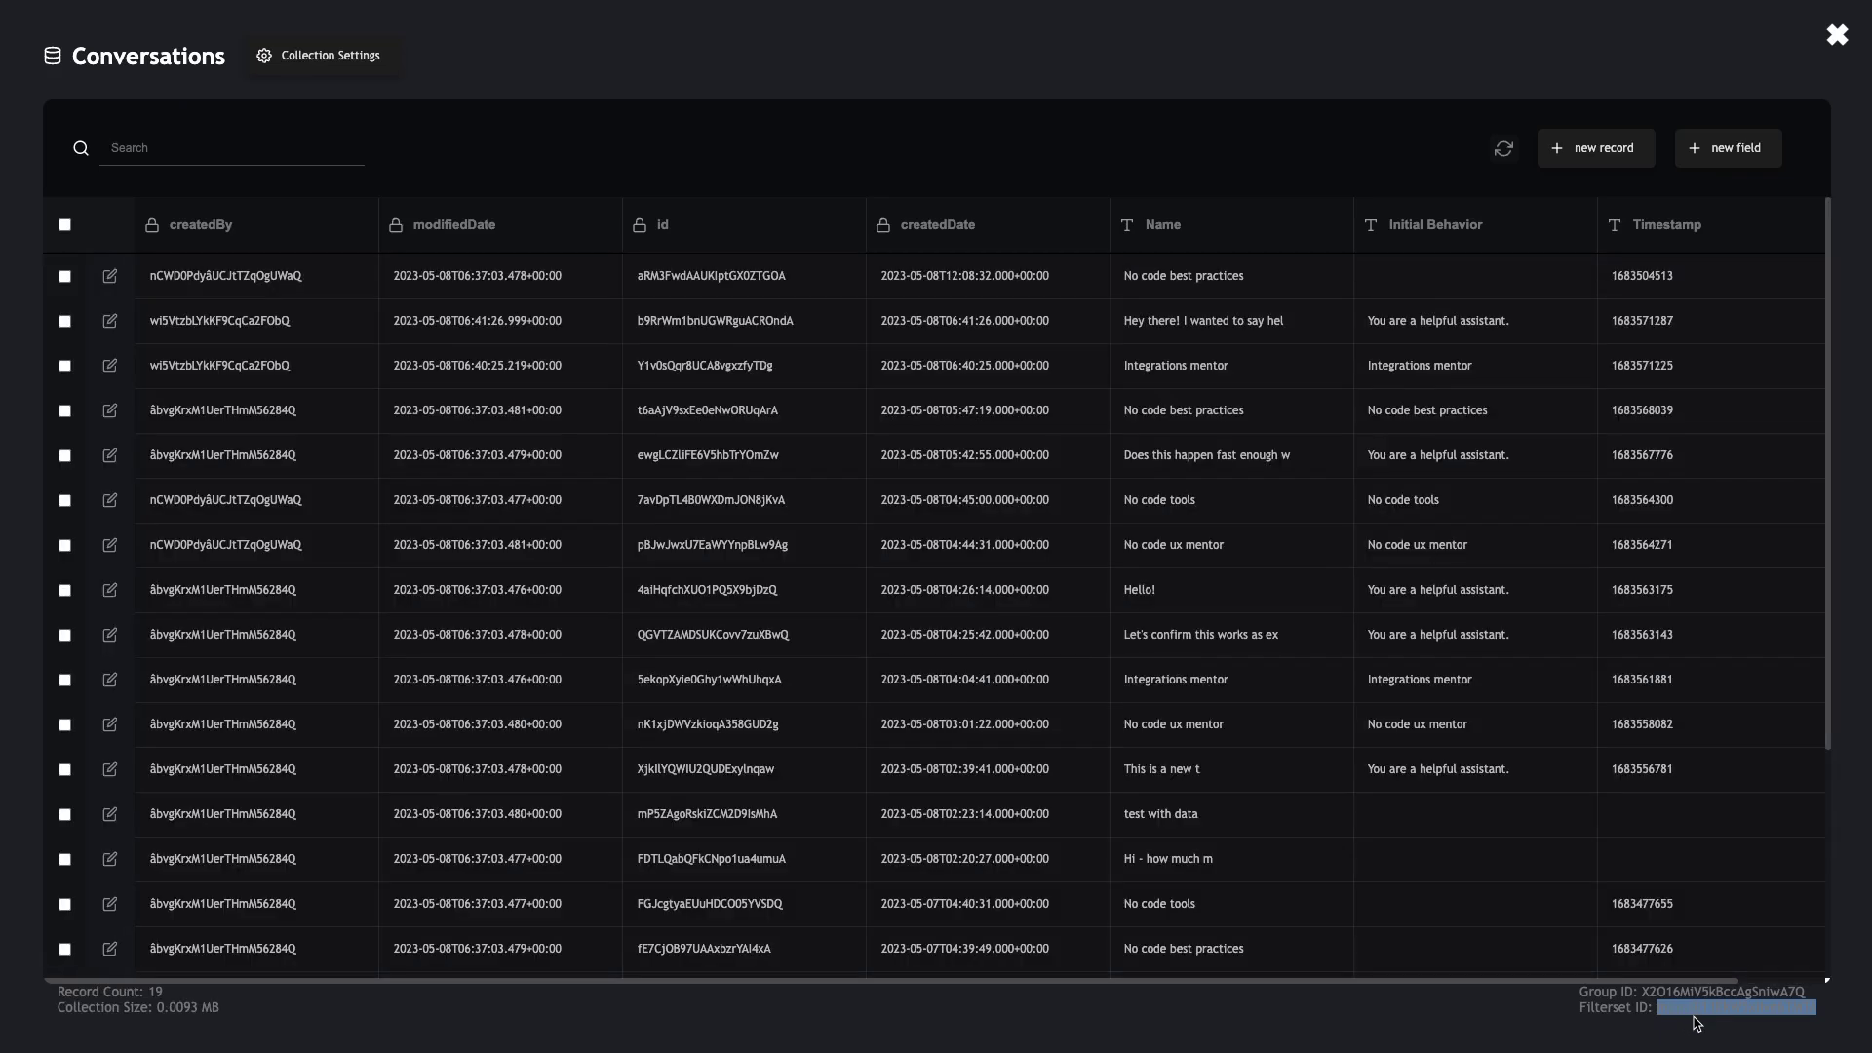
click(1838, 36)
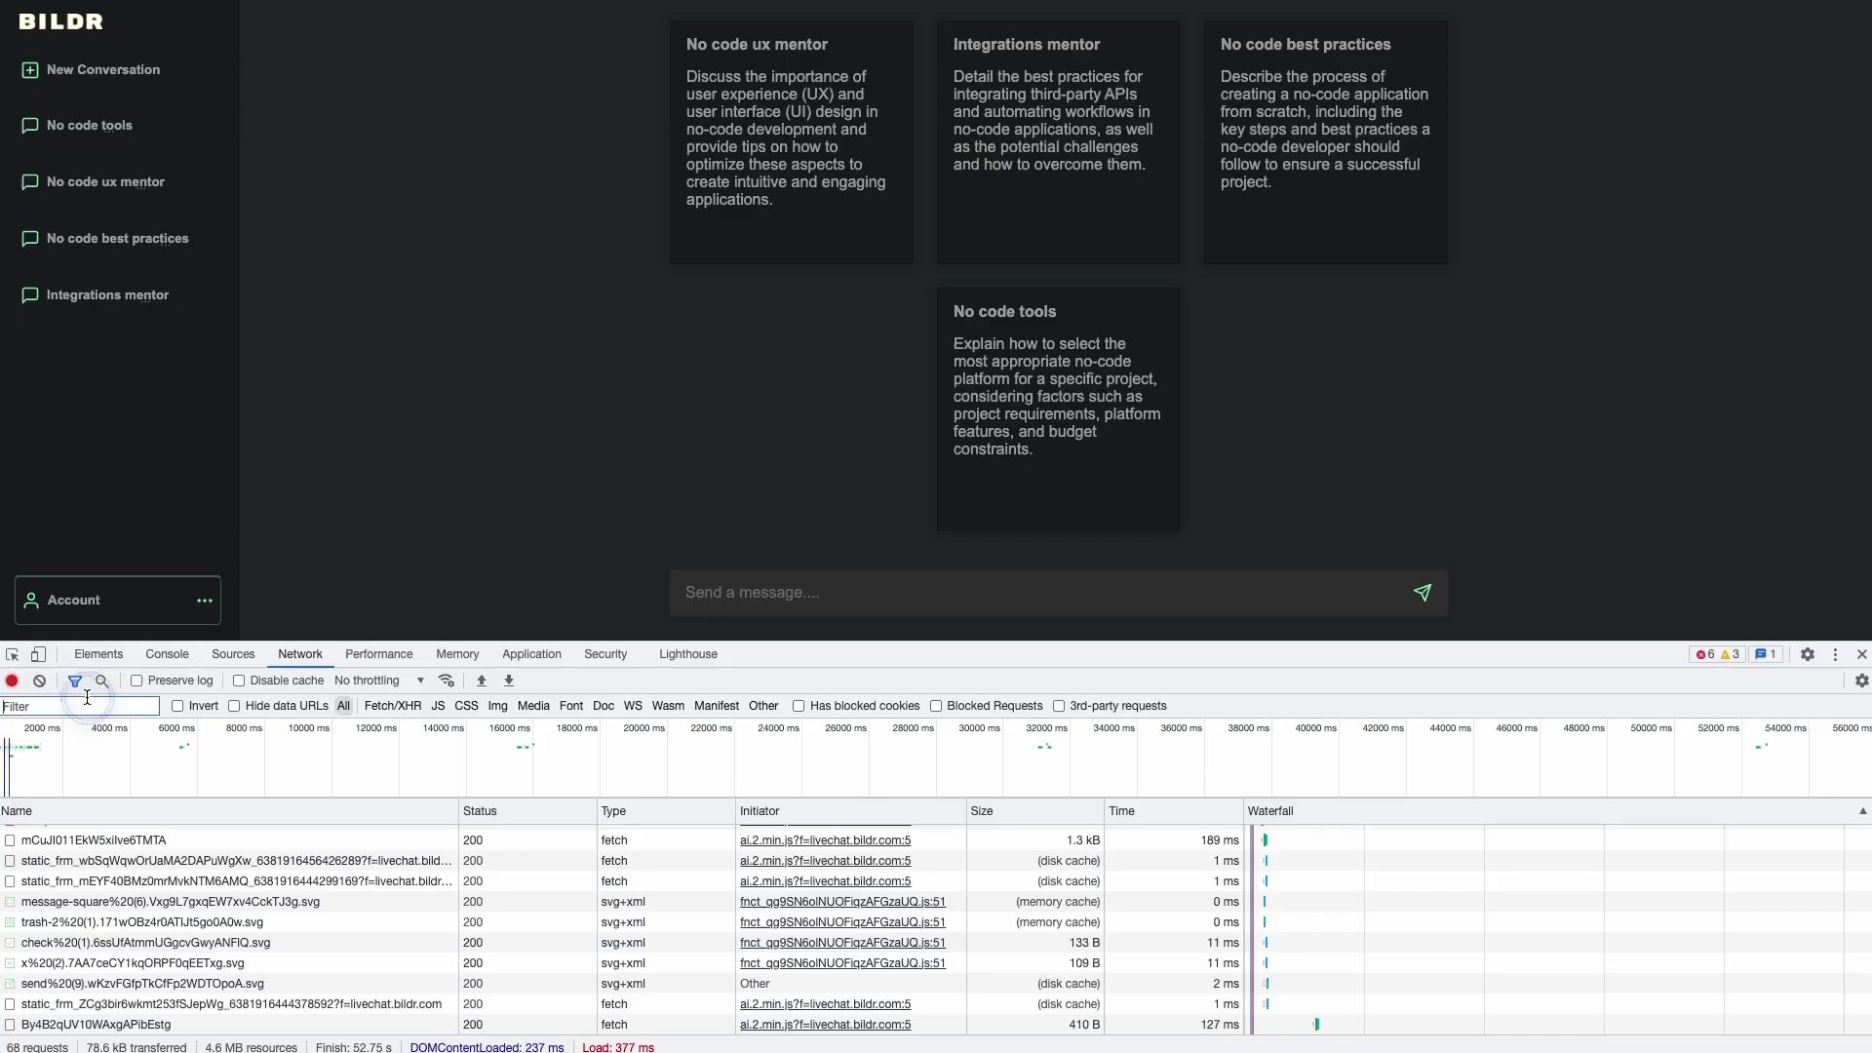
- Filter requests by the Filterset ID, check Payload, Preview and Response, then expand obj
text(mCuJI011EkW5xilve6TMTA)
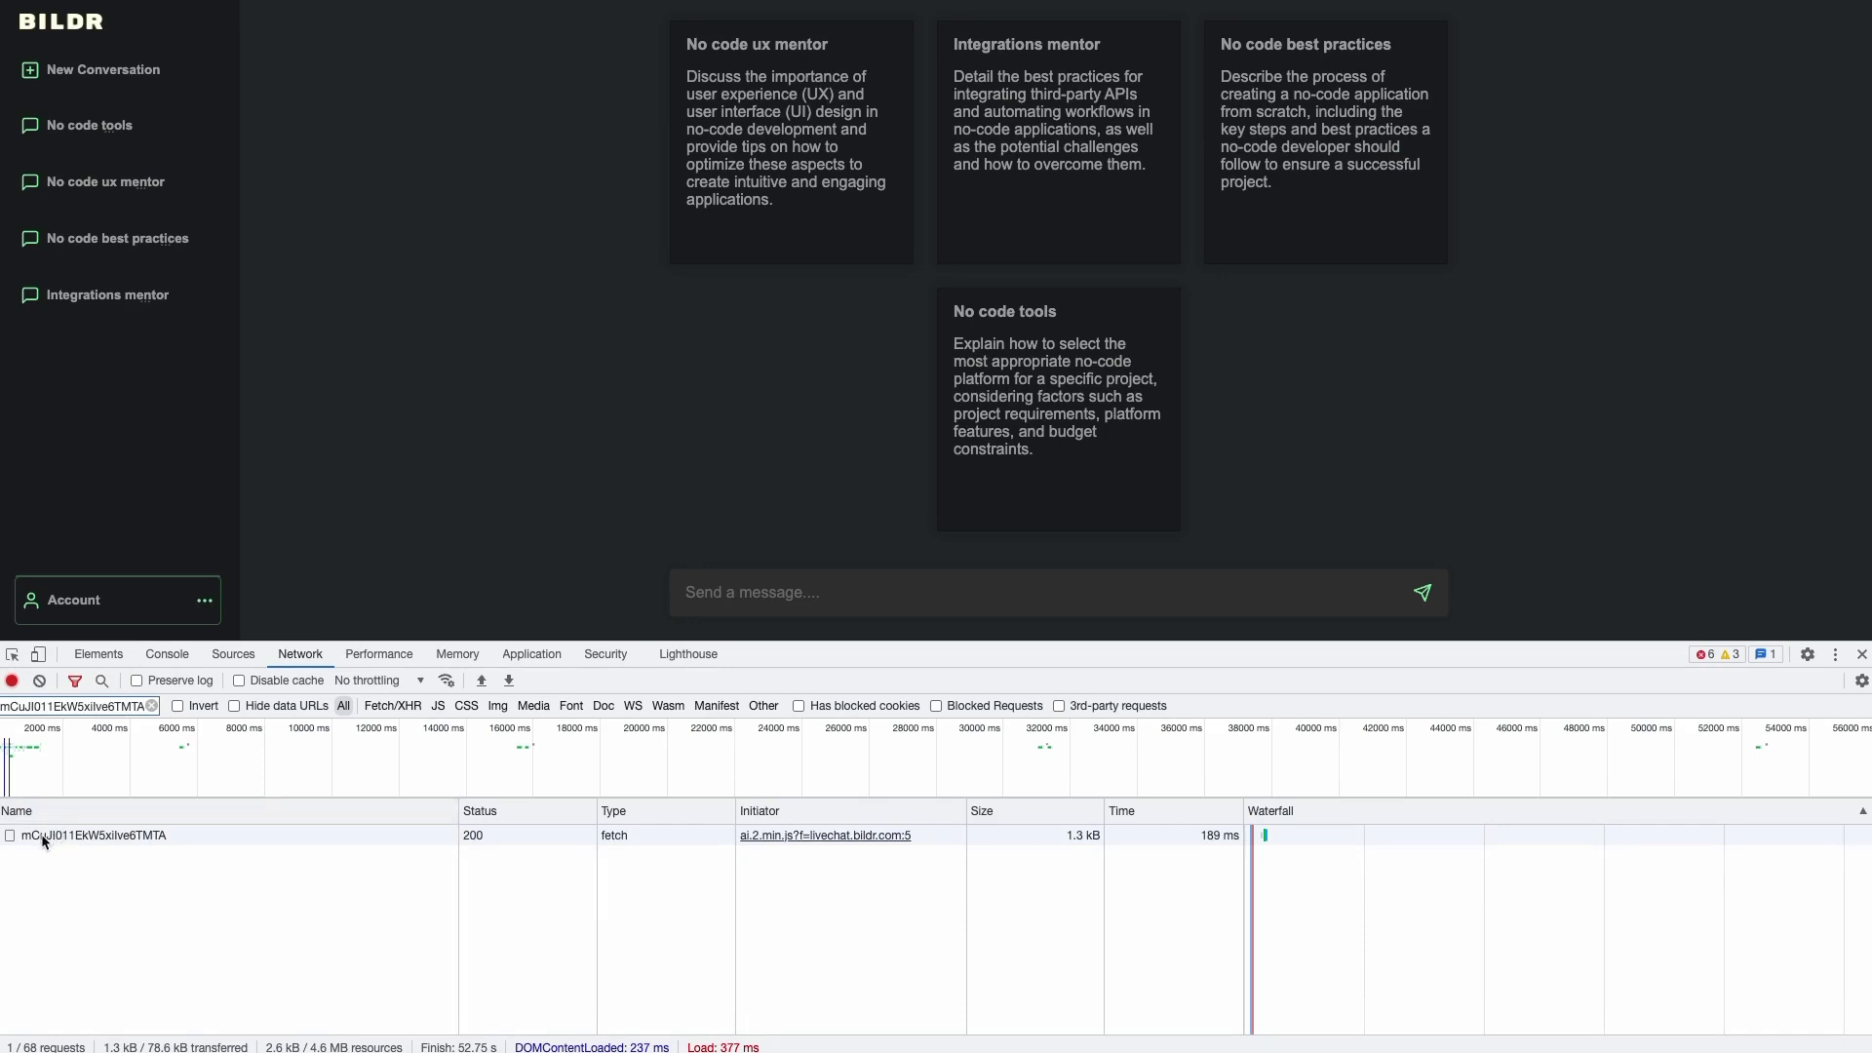
click(370, 837)
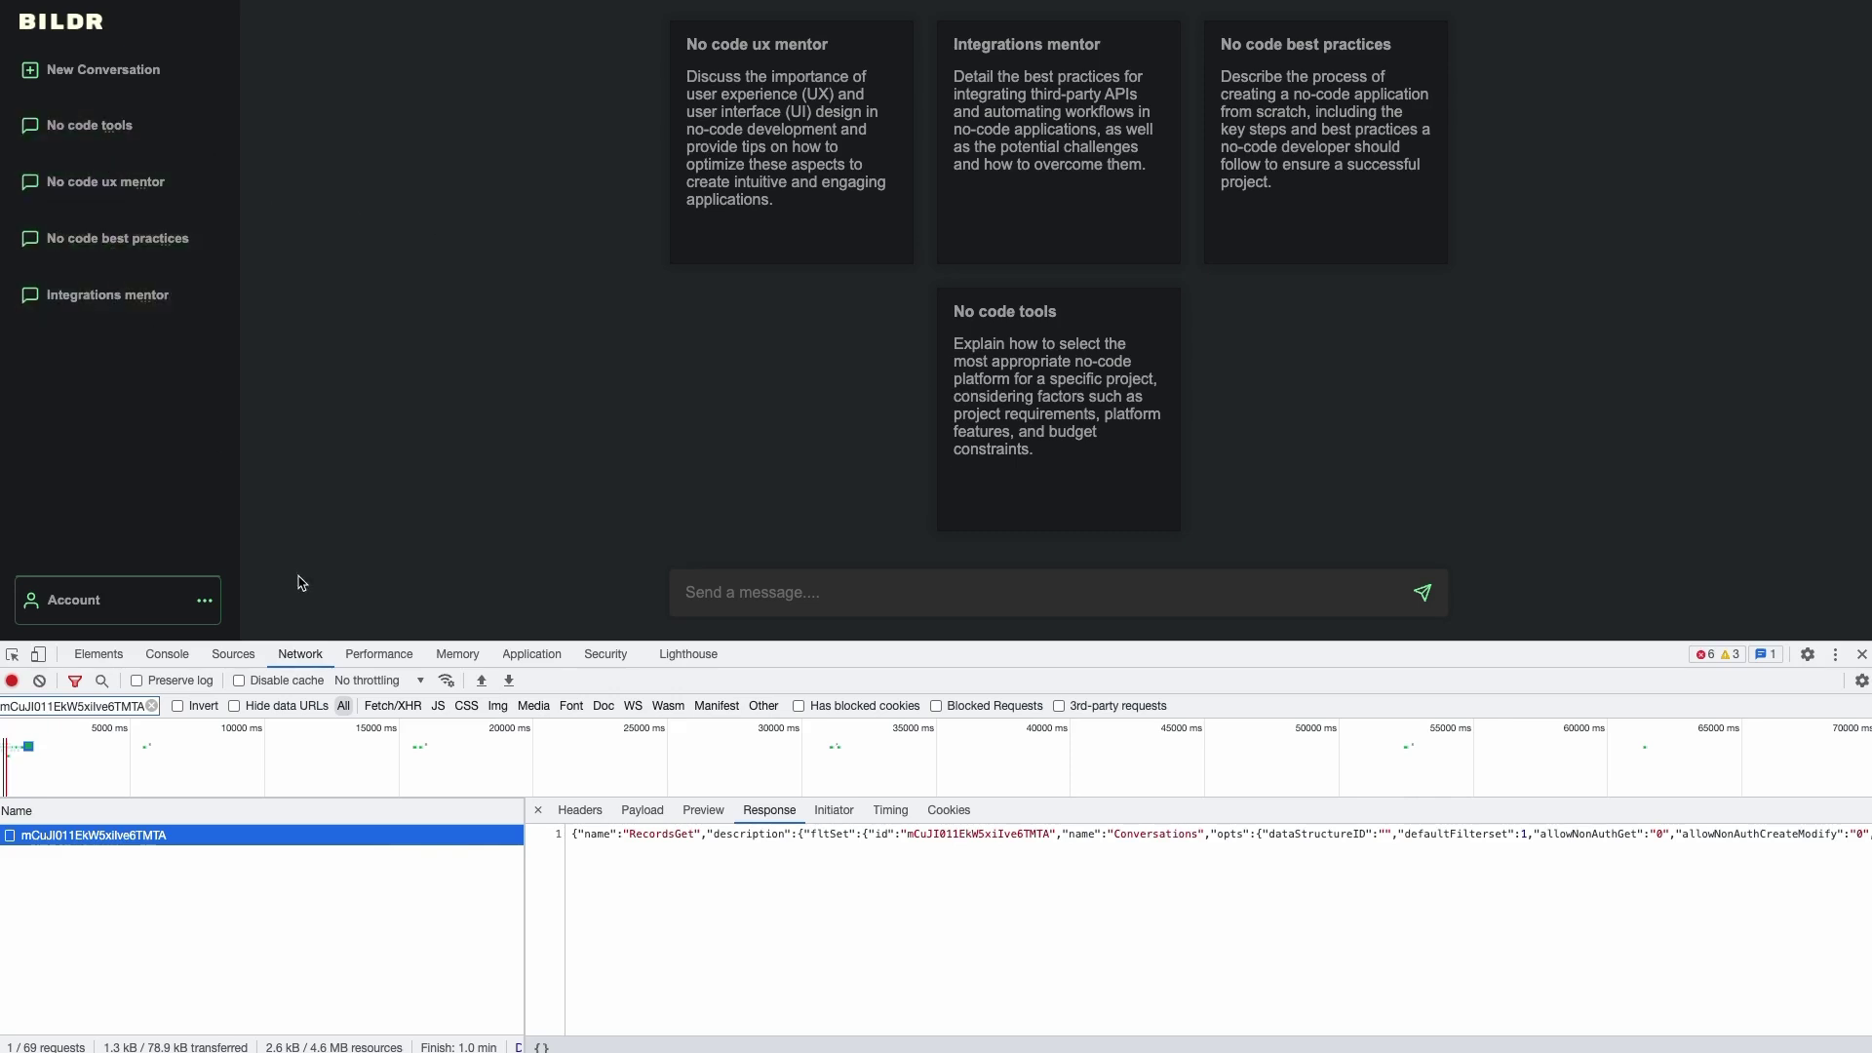
click(646, 812)
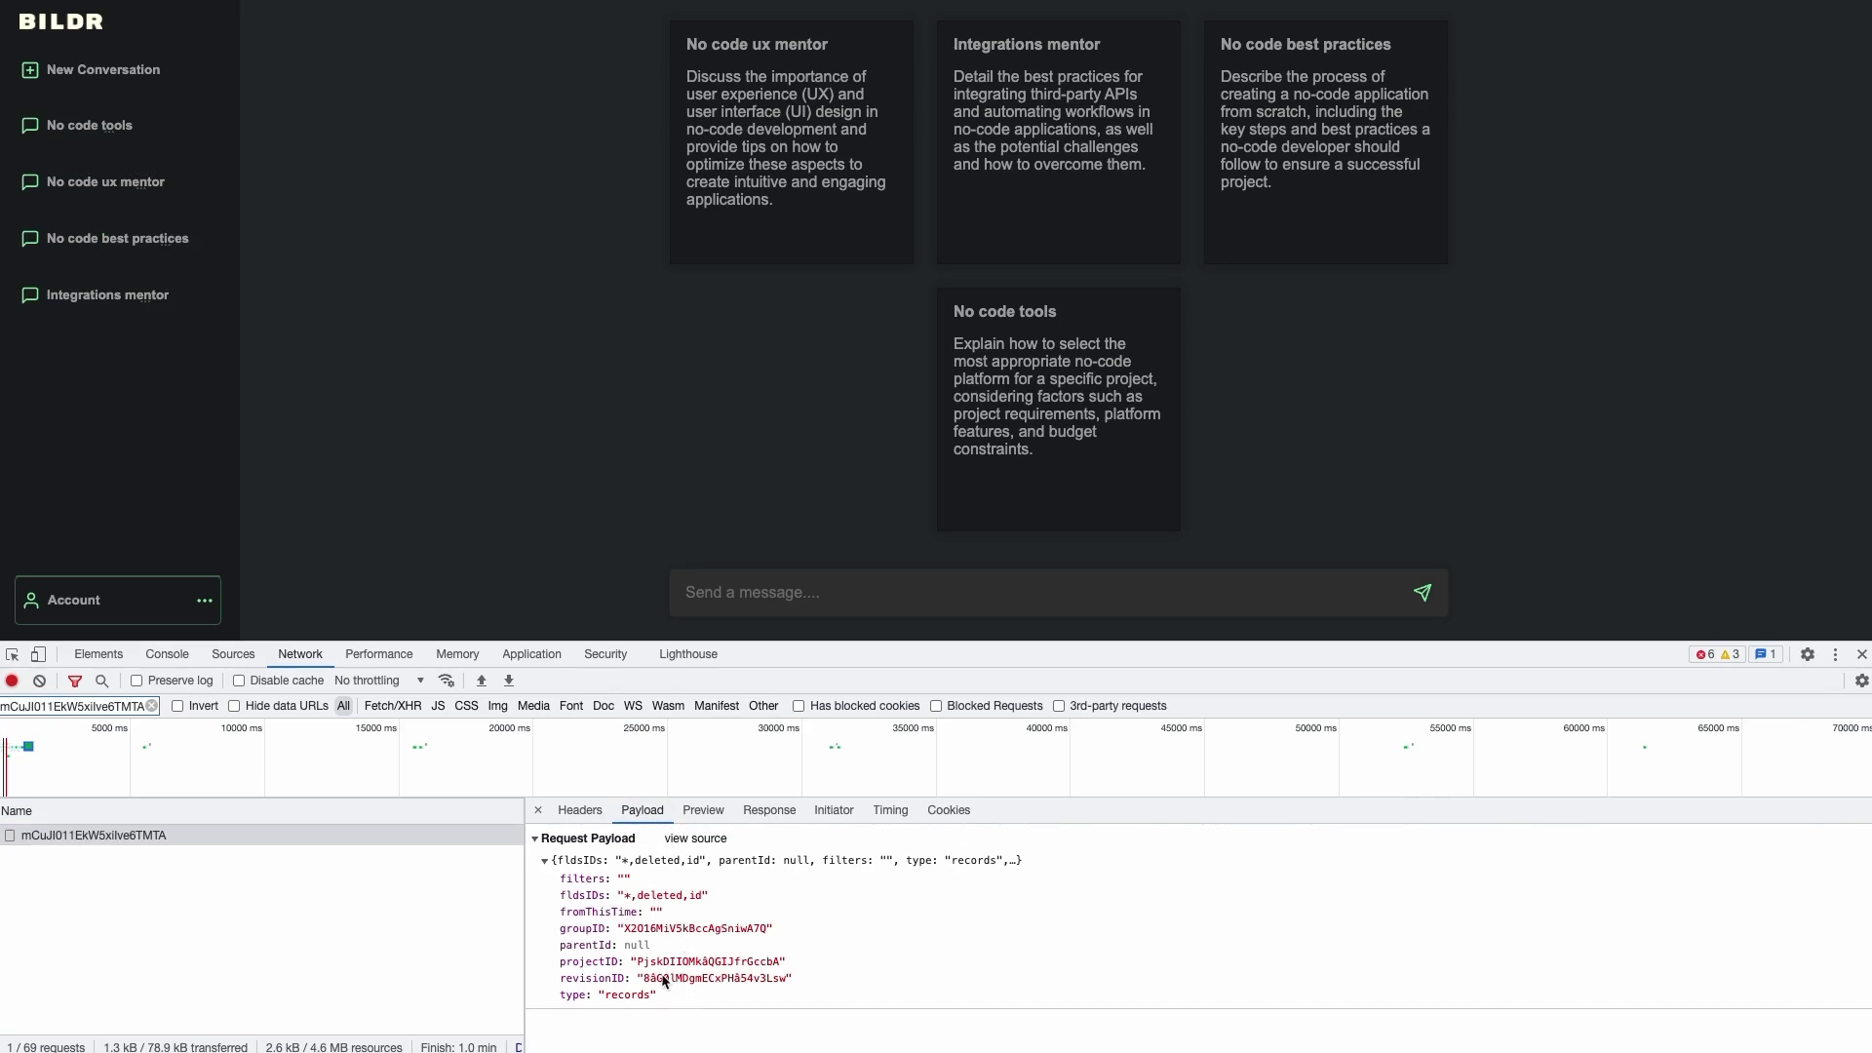
click(717, 813)
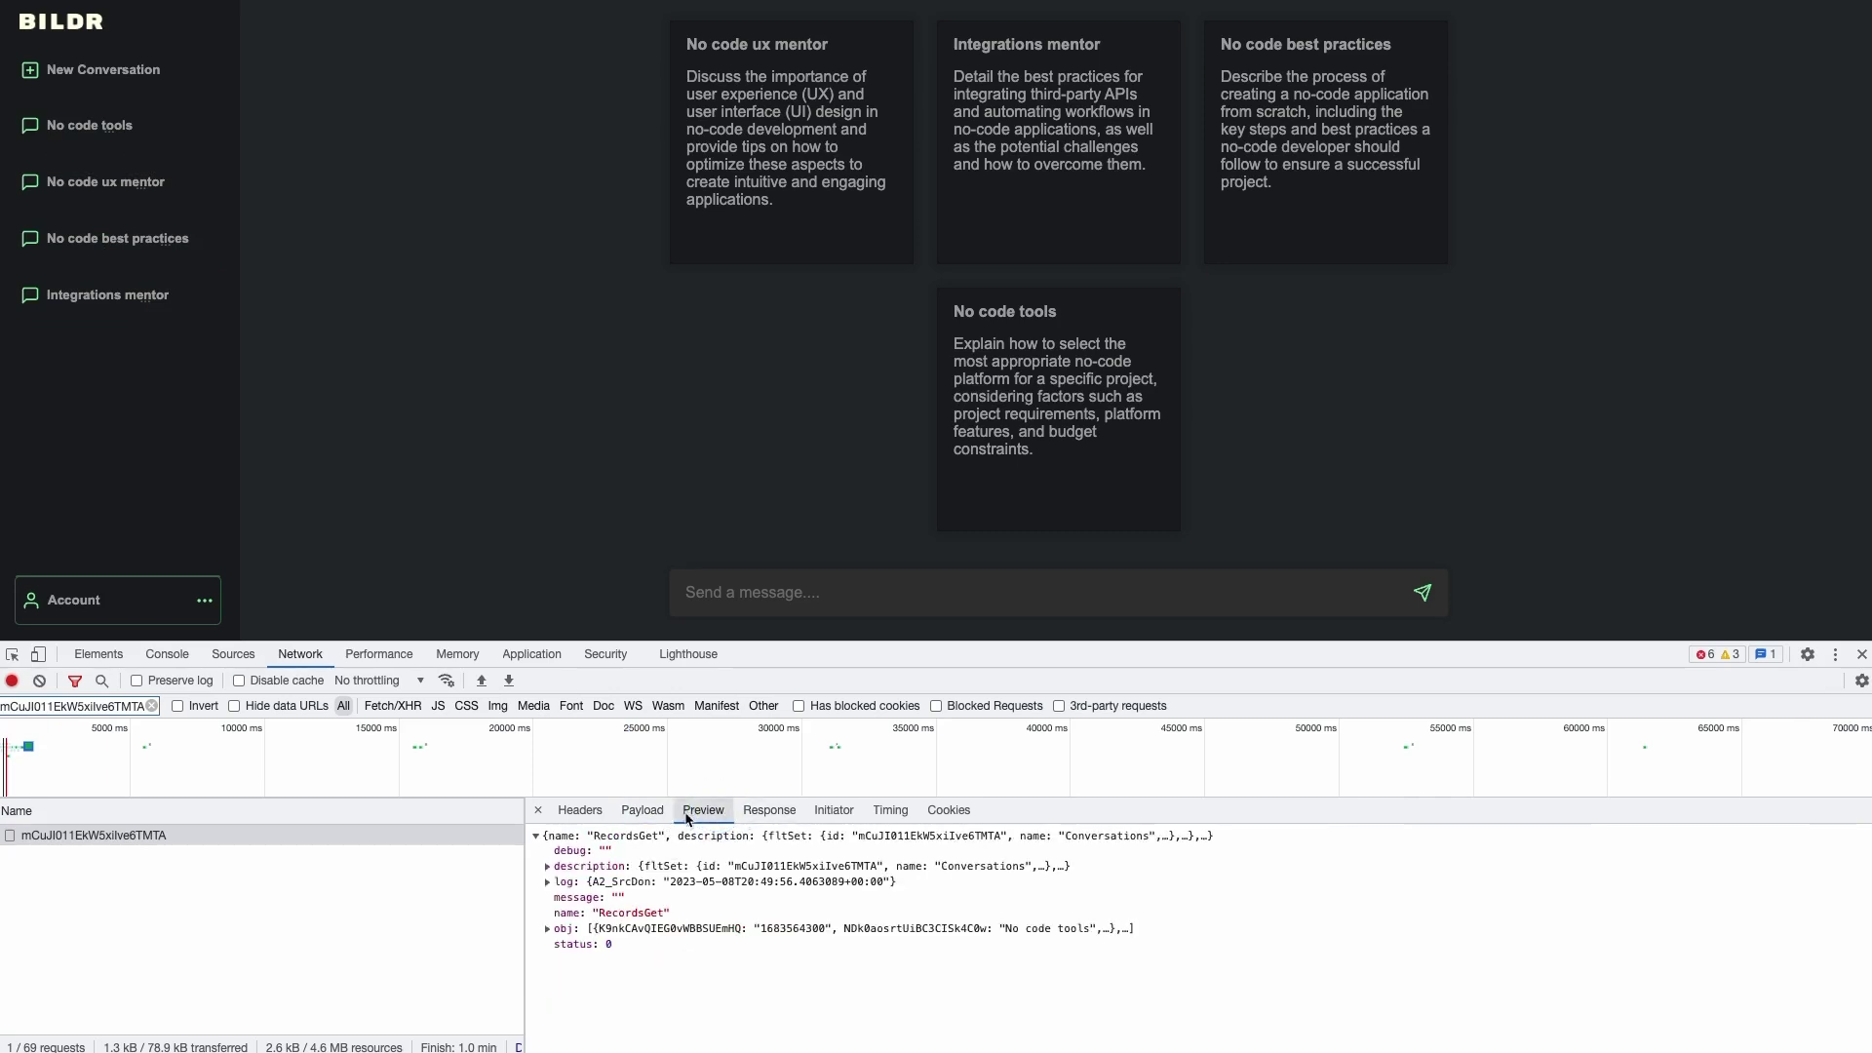
click(759, 818)
scroll(1000, 848, right, 10)
scroll(1000, 848, right, 5)
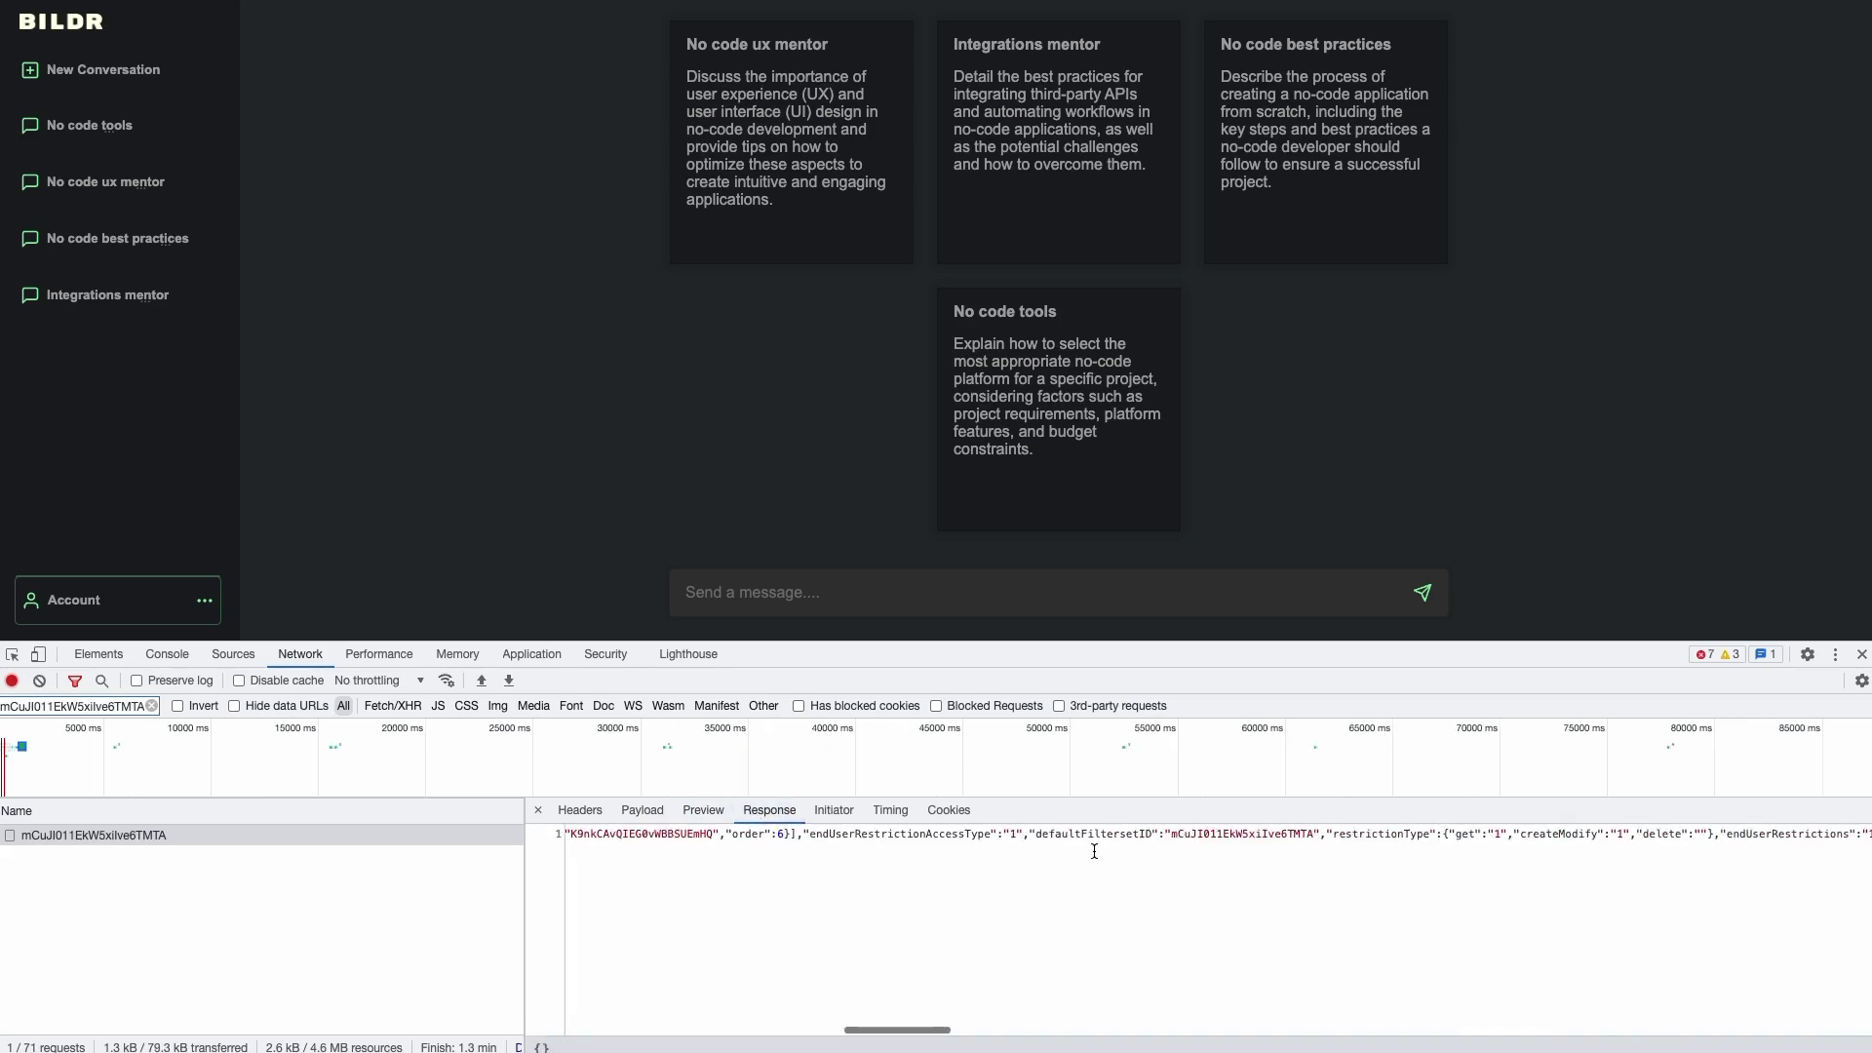
click(685, 817)
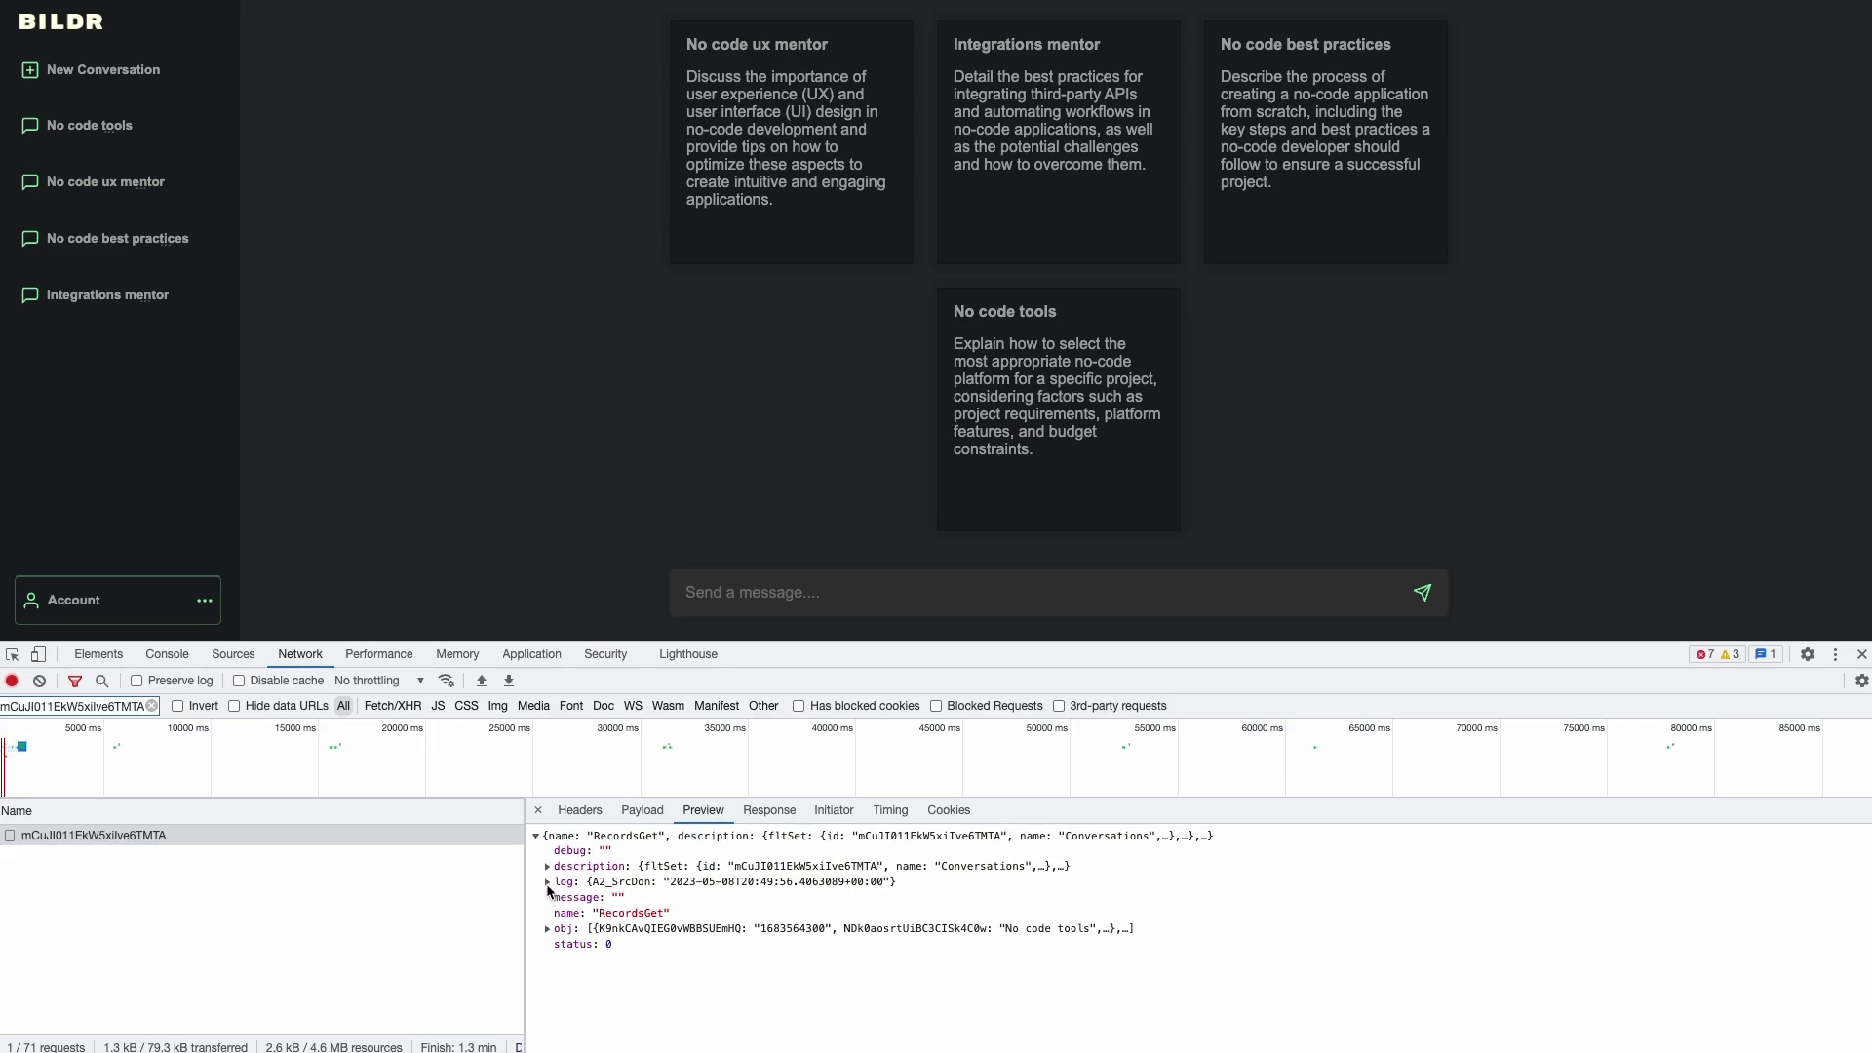
click(548, 930)
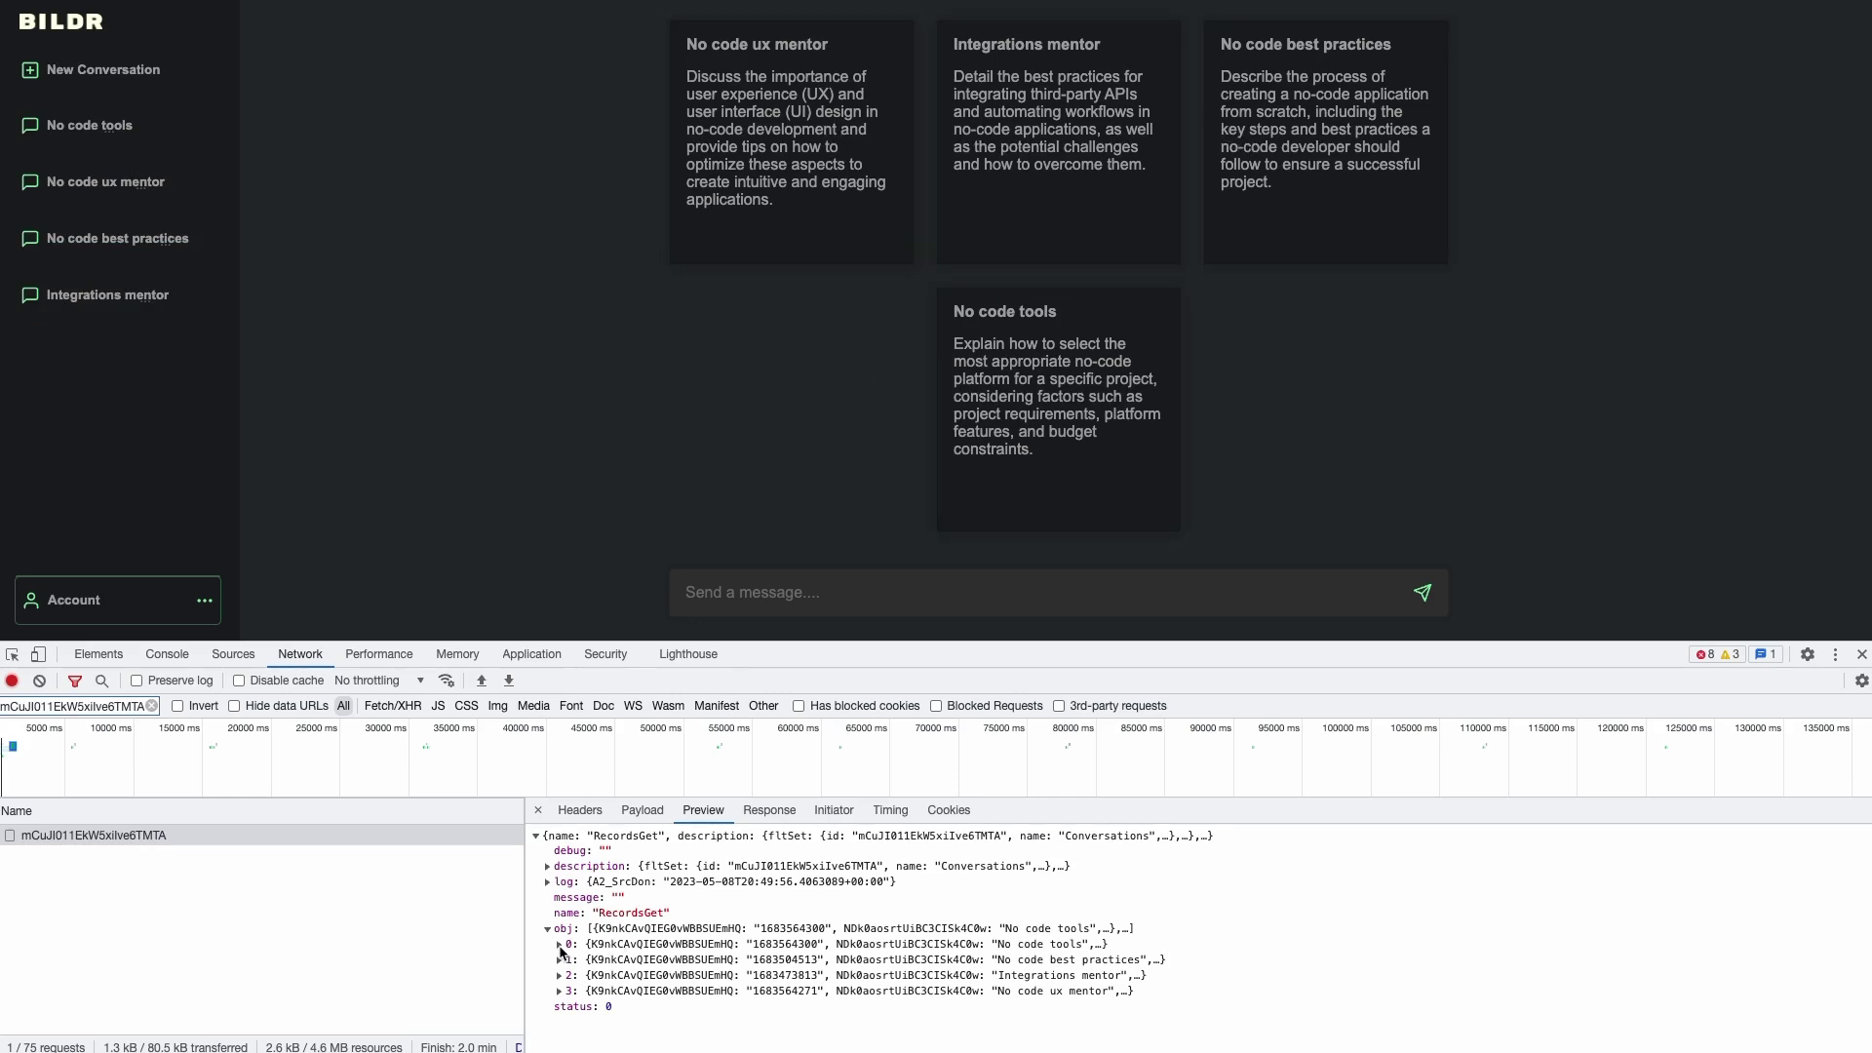
- Expand the No code tools and No code best practices records and highlight their names
click(560, 944)
scroll(570, 952, down, 2)
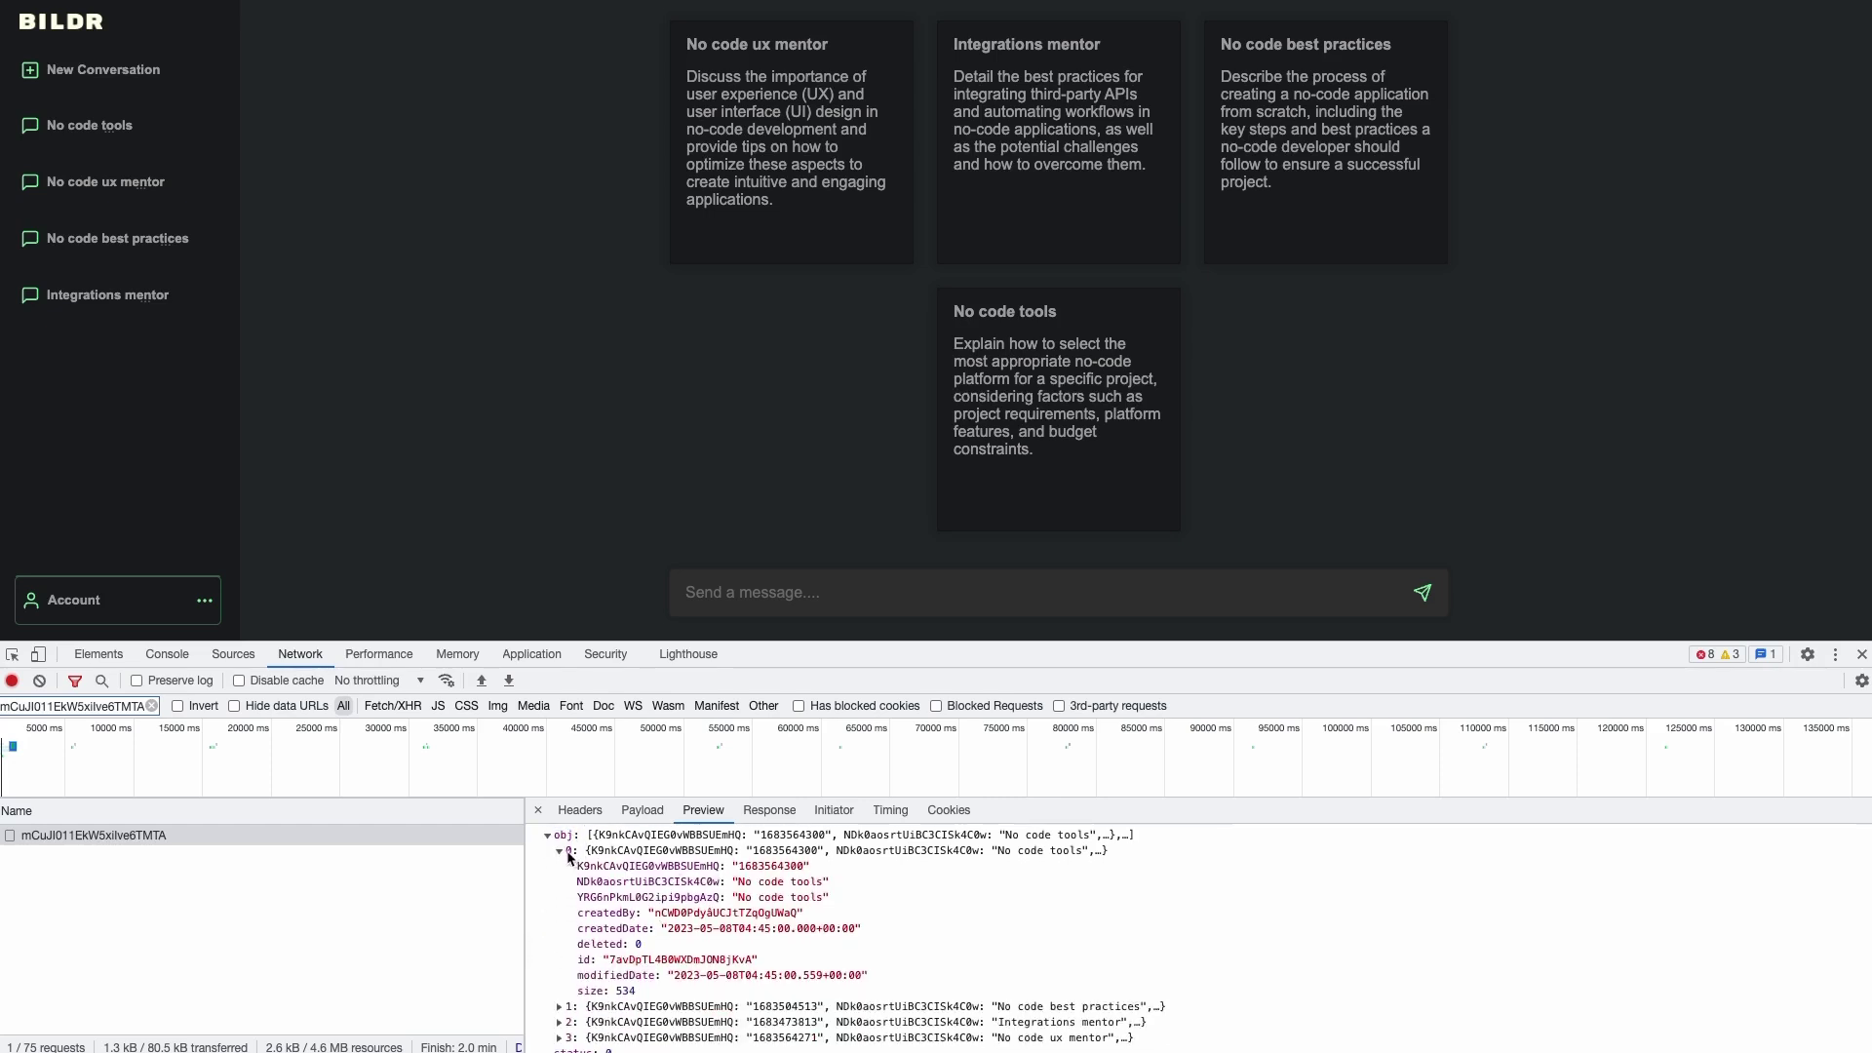
drag(739, 884, 823, 883)
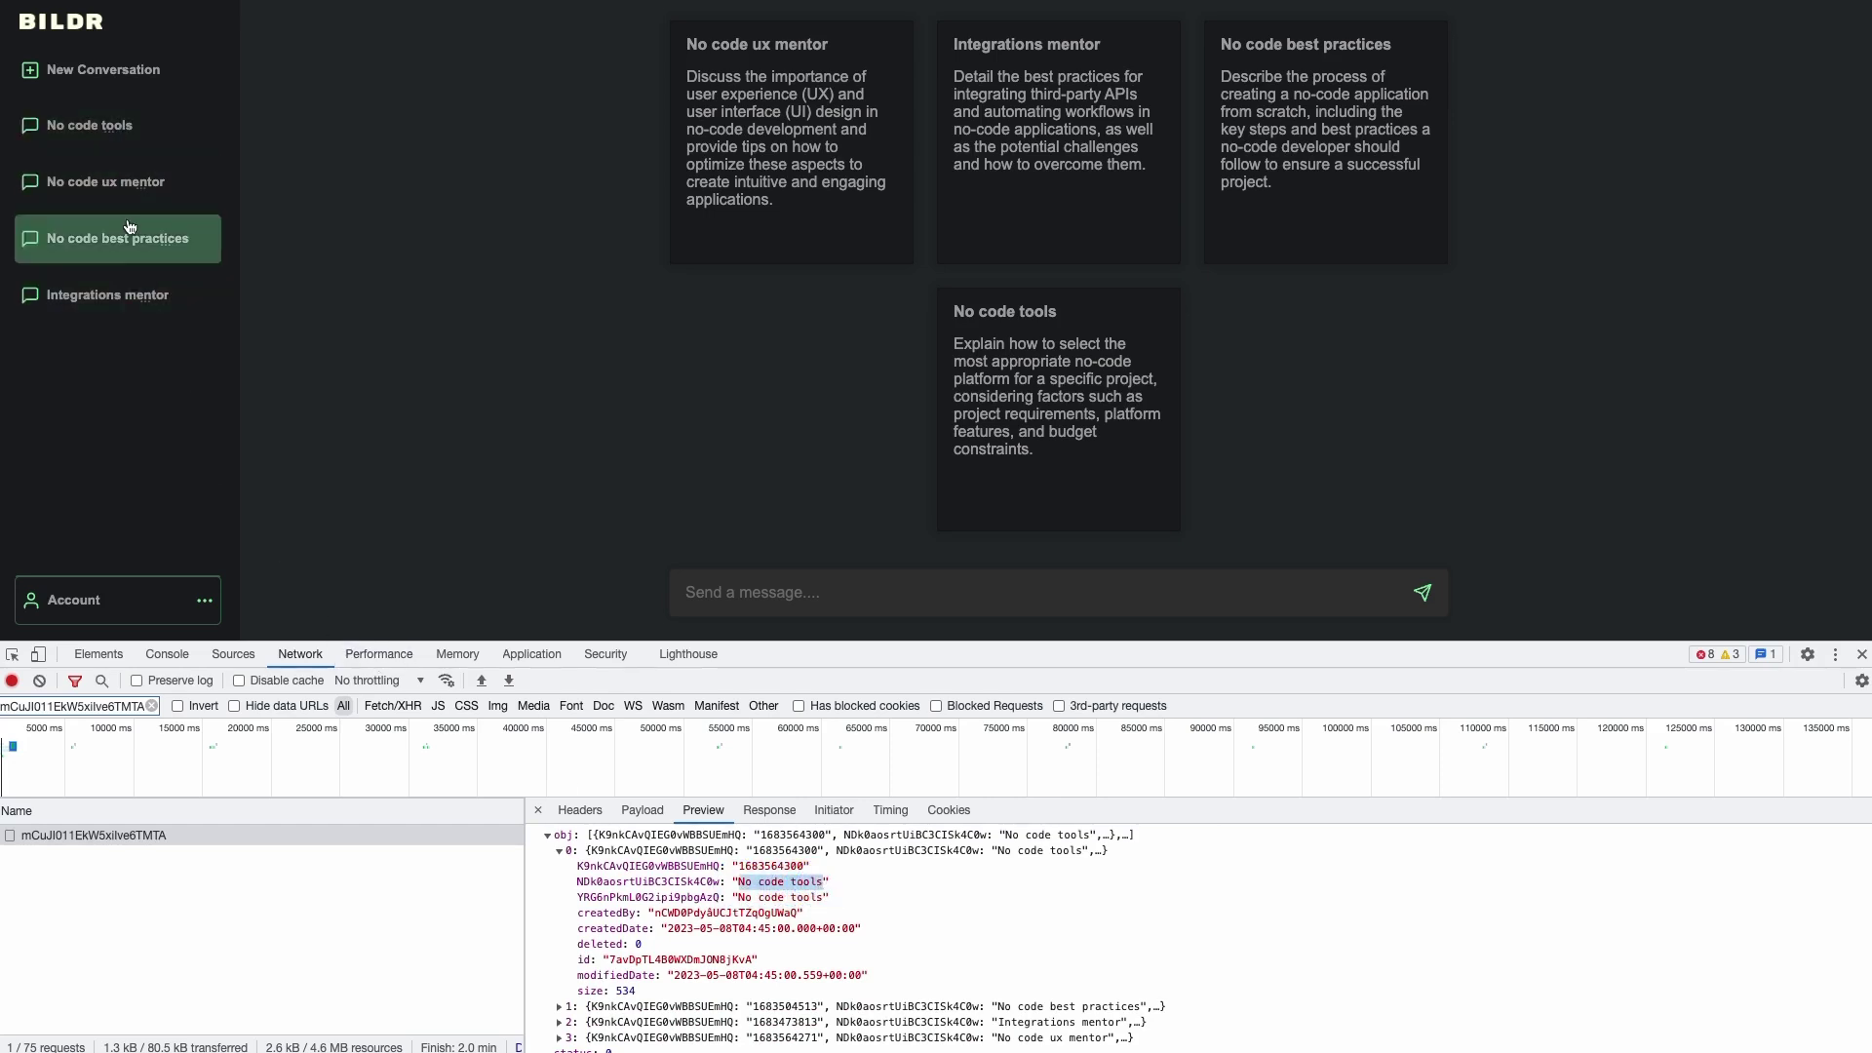
click(560, 1007)
scroll(585, 975, down, 2)
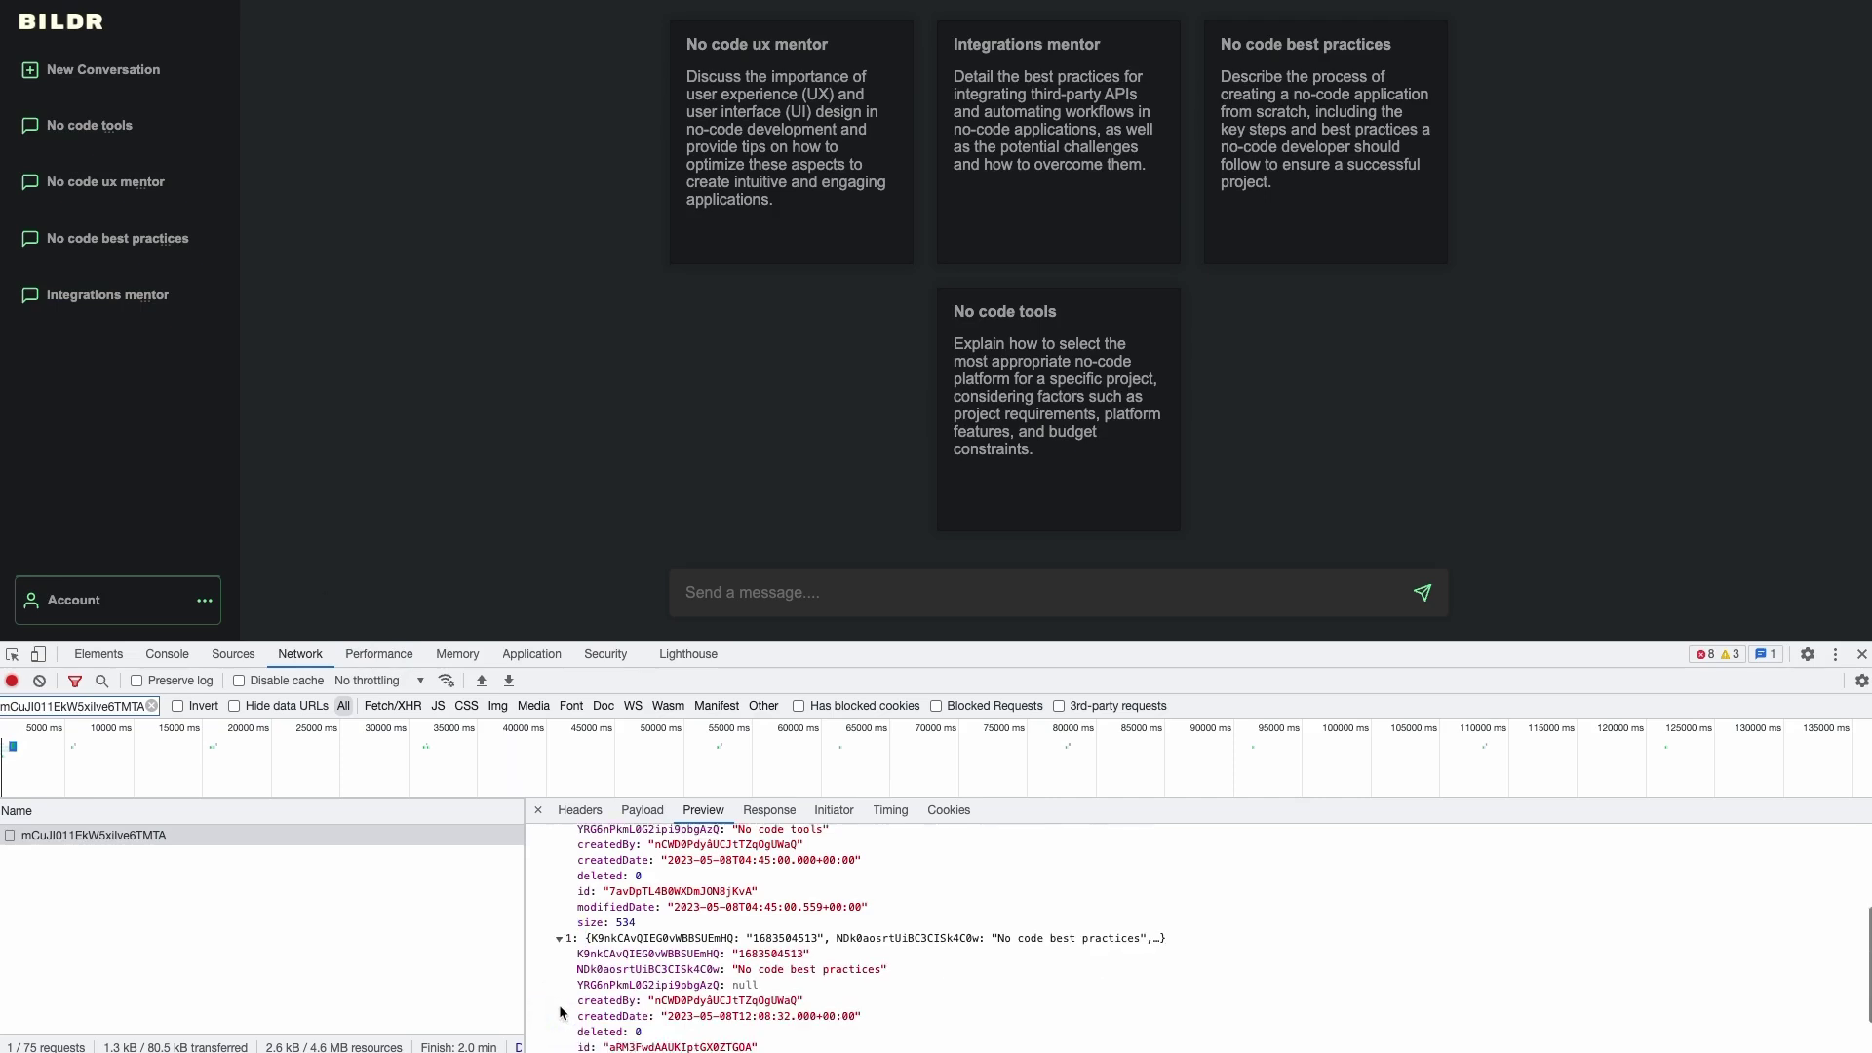
drag(739, 926, 877, 927)
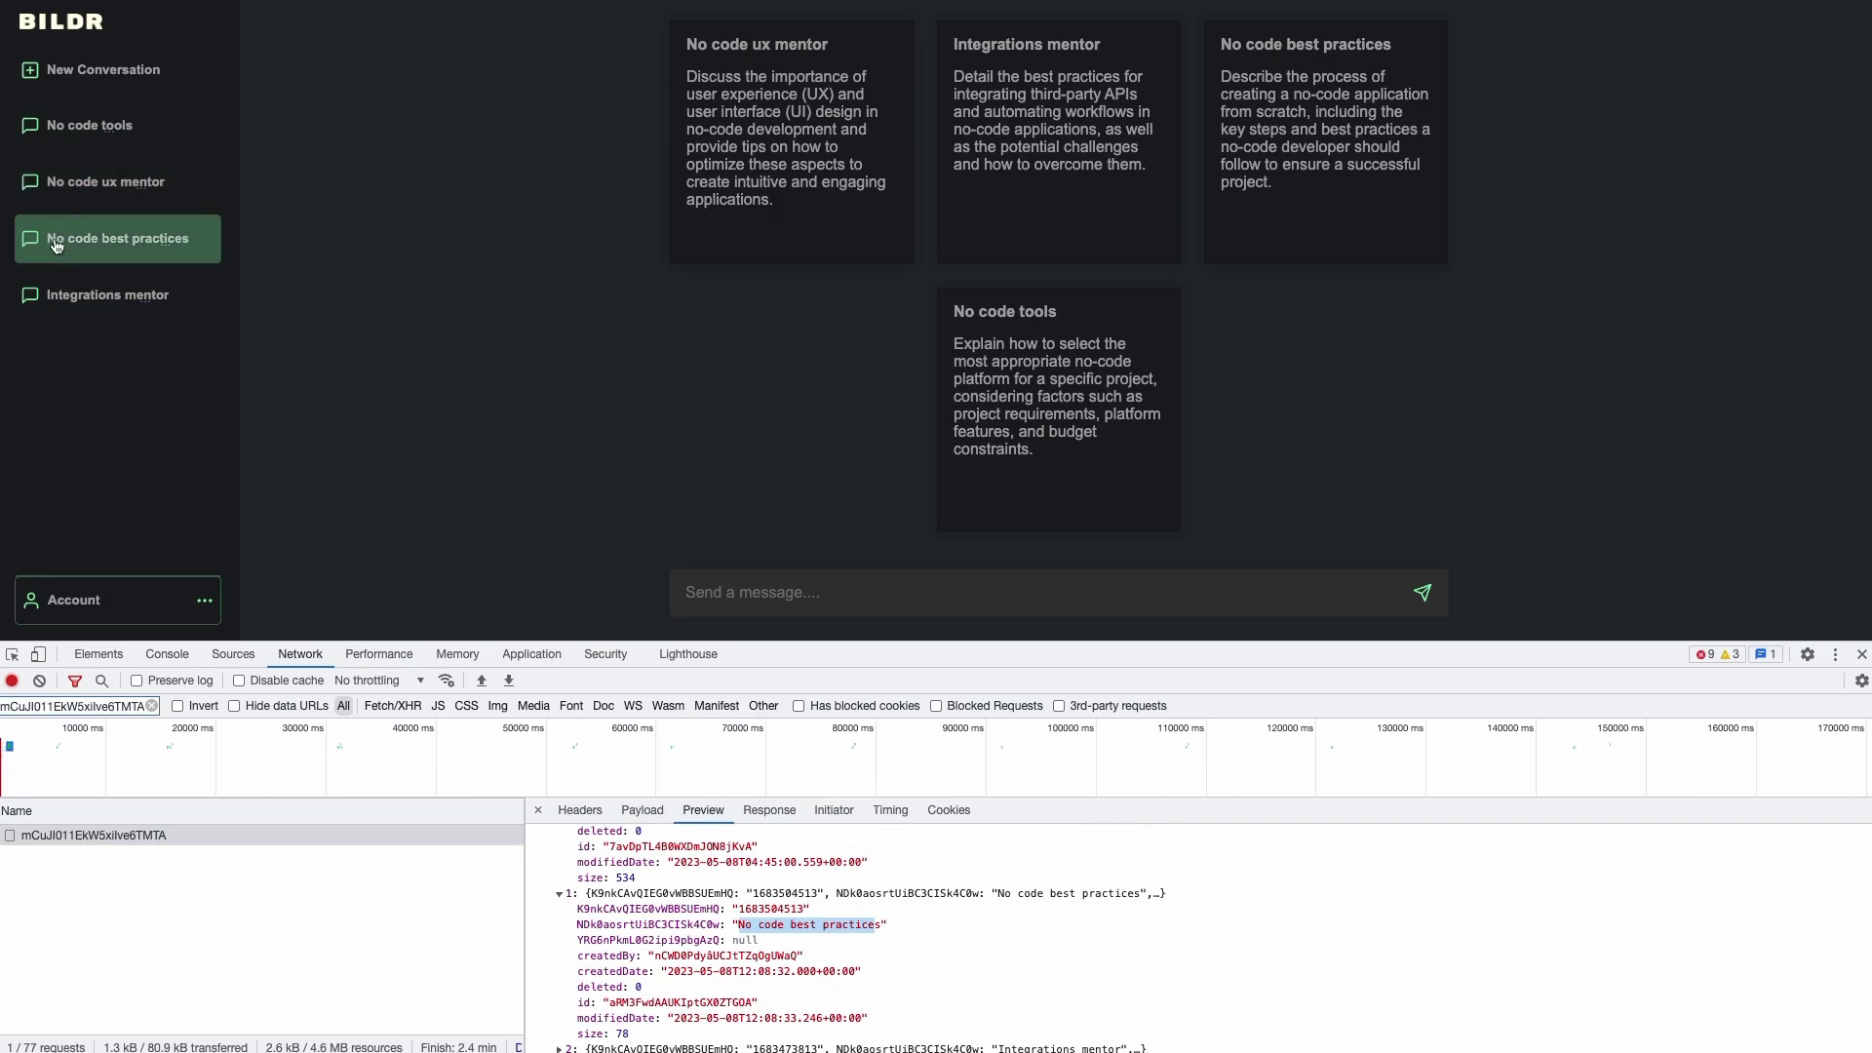
click(559, 894)
- Check the No code ux mentor and Integrations mentor records, collapse them, and return to Bildr
click(559, 925)
scroll(583, 1000, down, 1)
click(559, 883)
scroll(683, 927, down, 1)
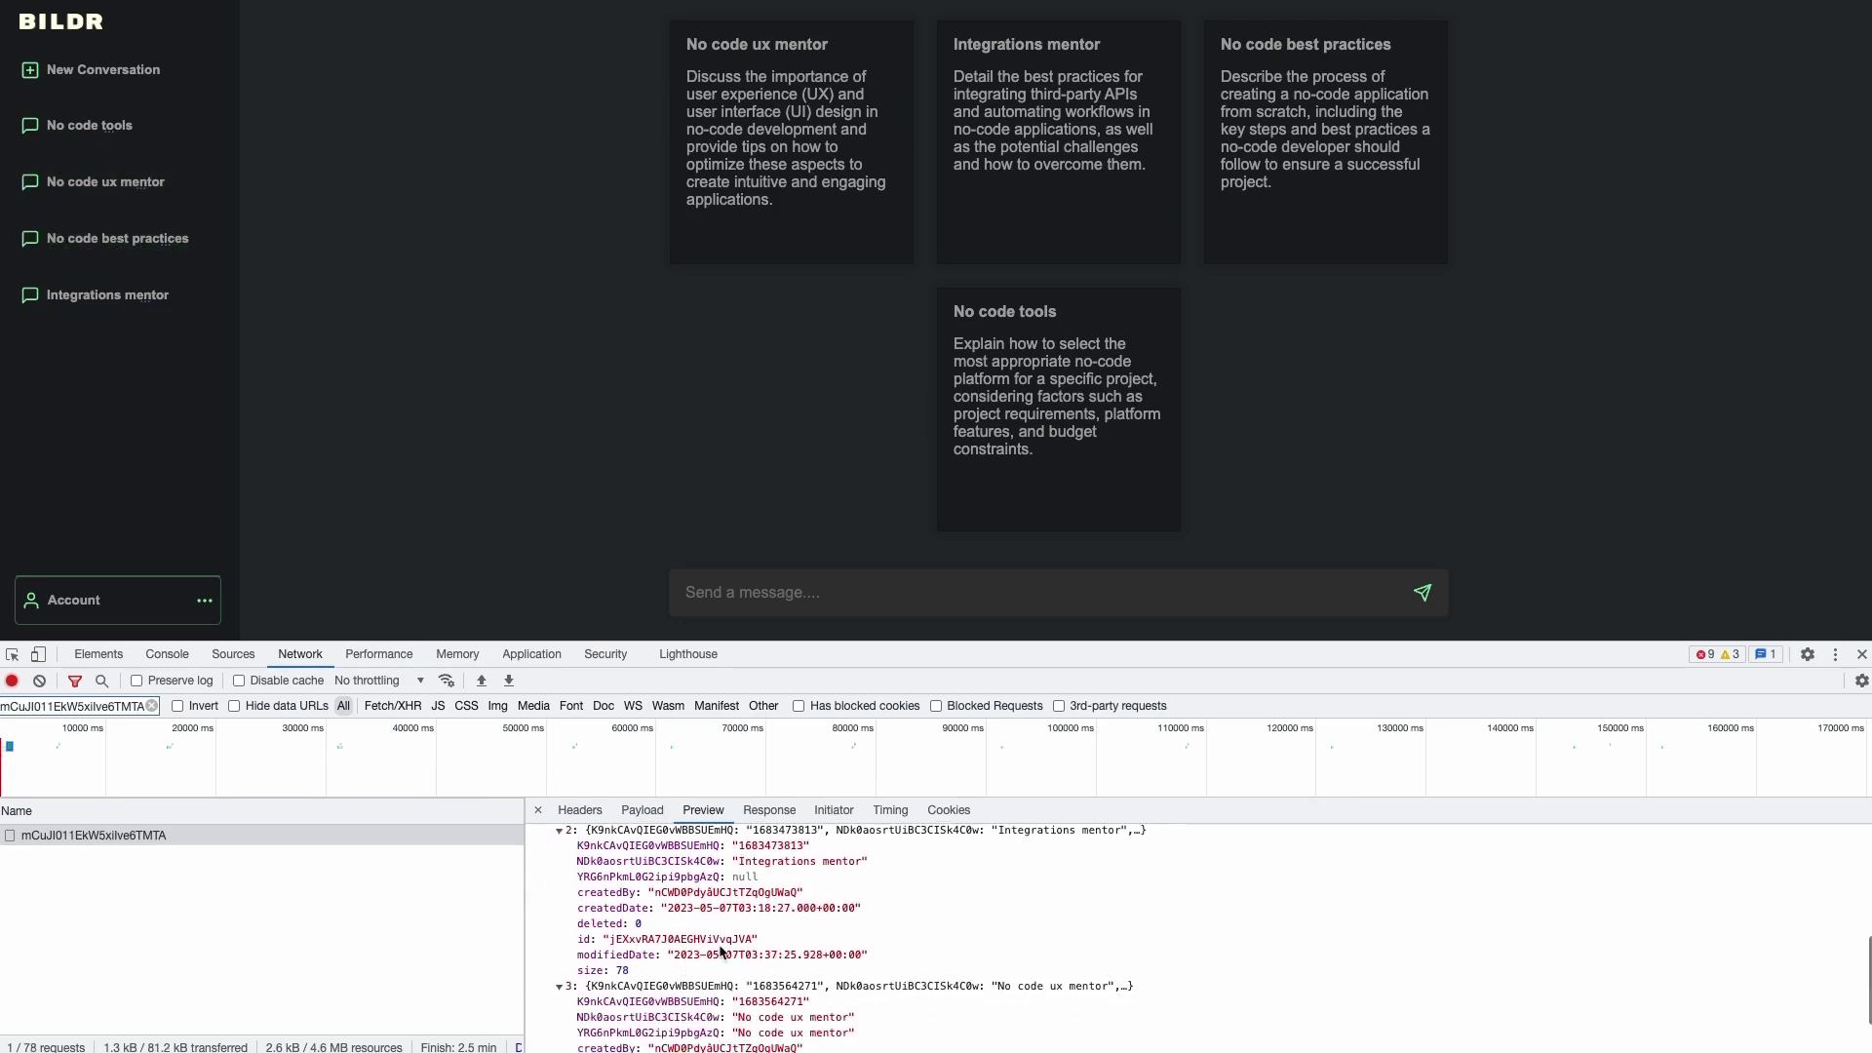
drag(740, 861, 811, 861)
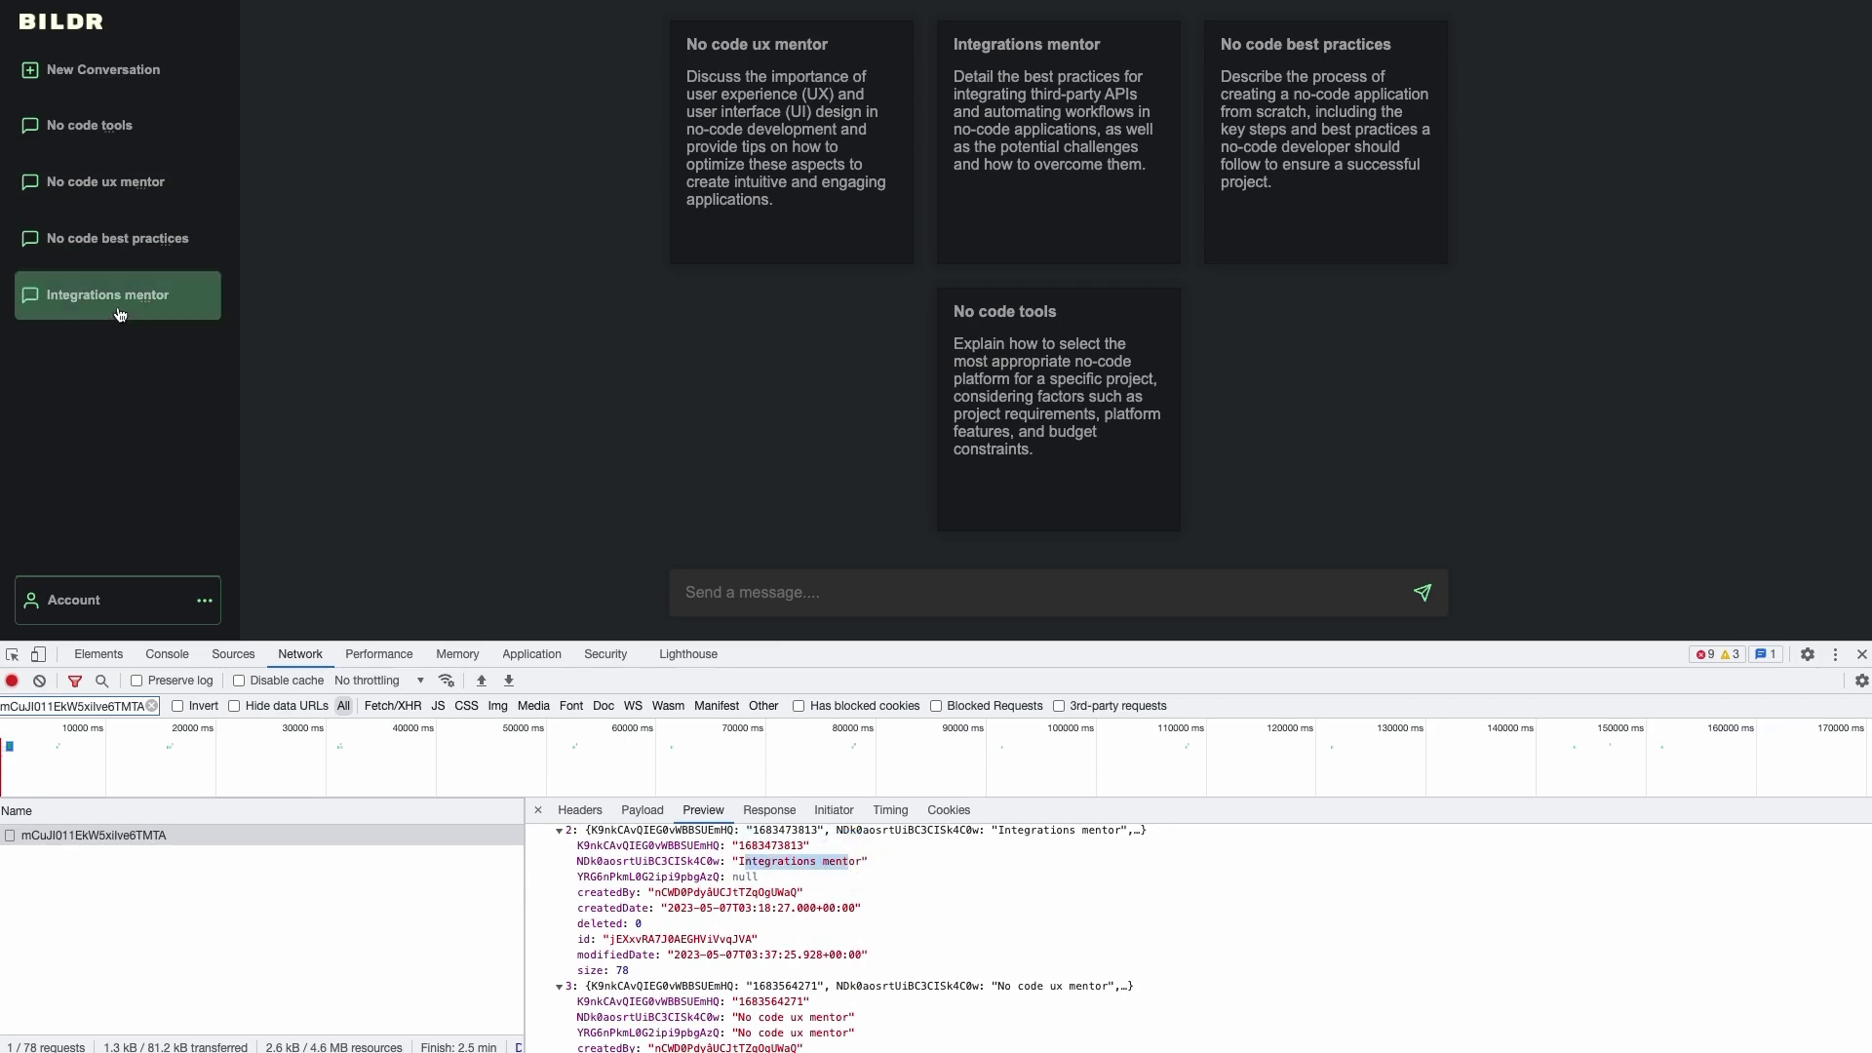
scroll(738, 977, down, 1)
scroll(739, 977, down, 1)
drag(744, 928, 858, 936)
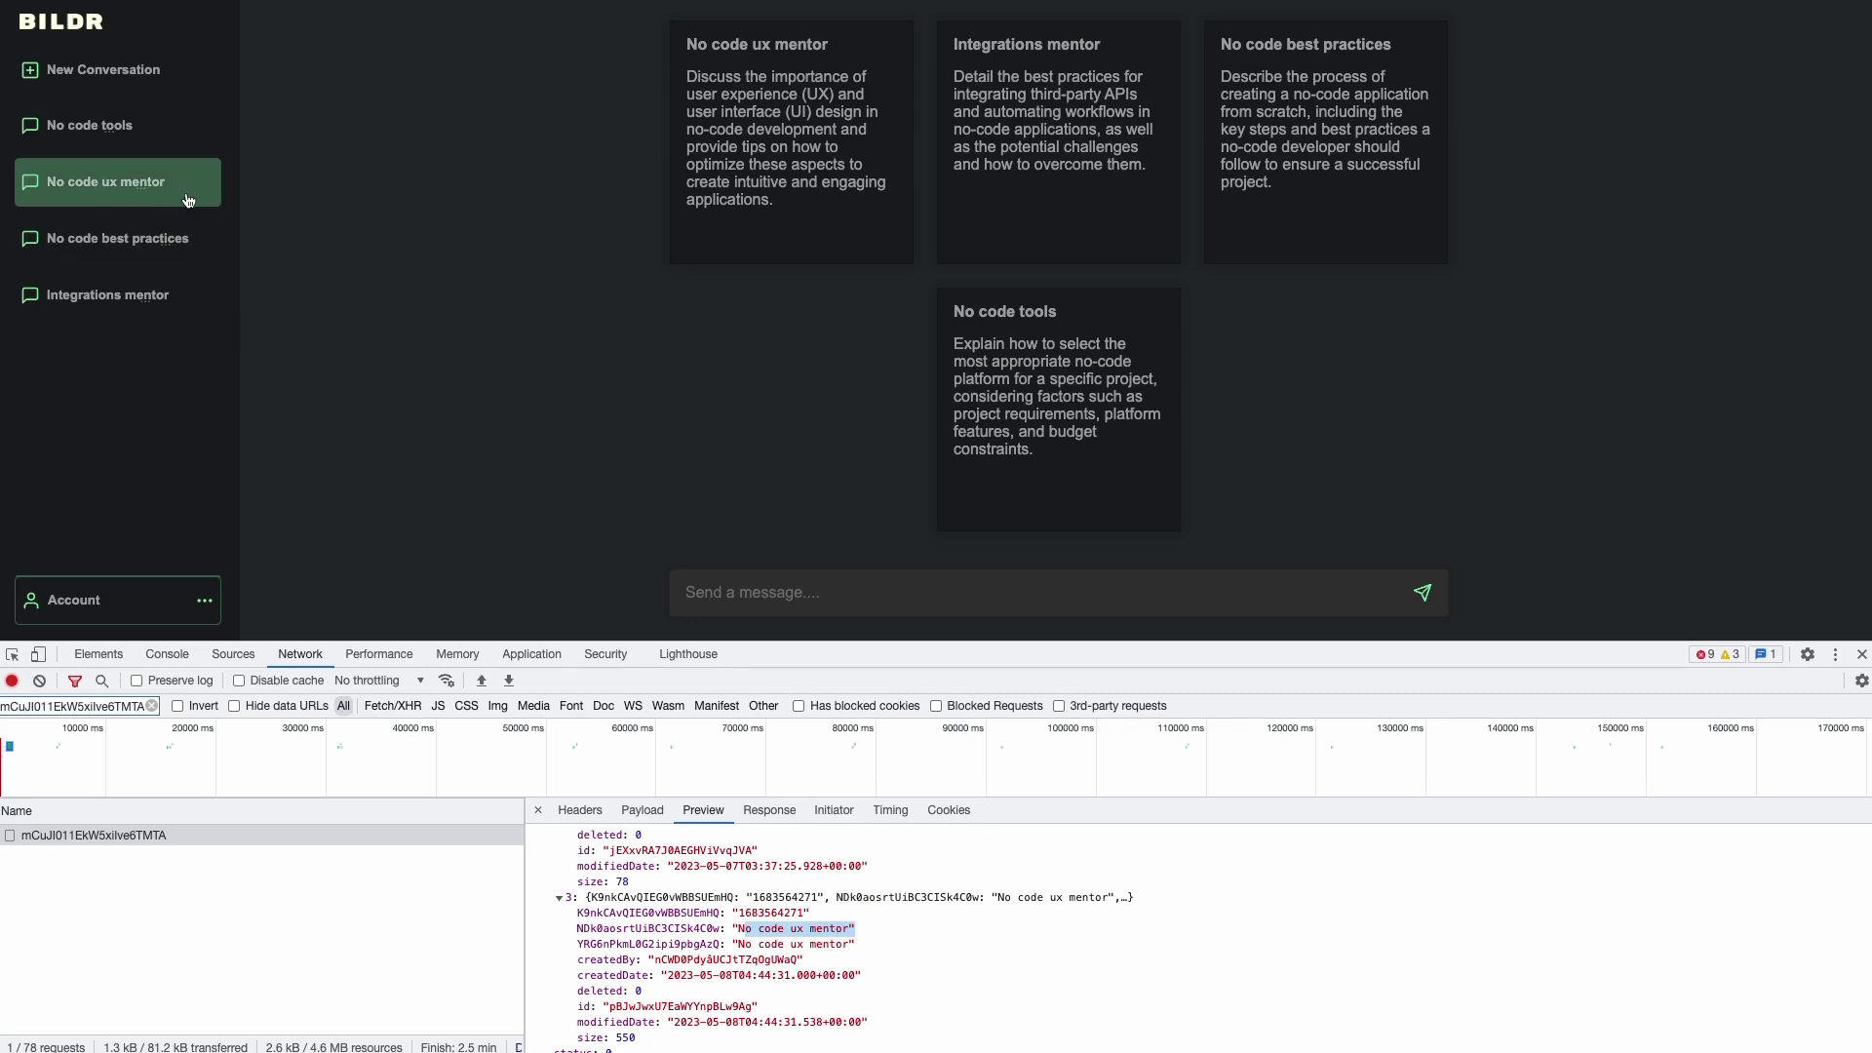
click(557, 901)
scroll(546, 878, up, 5)
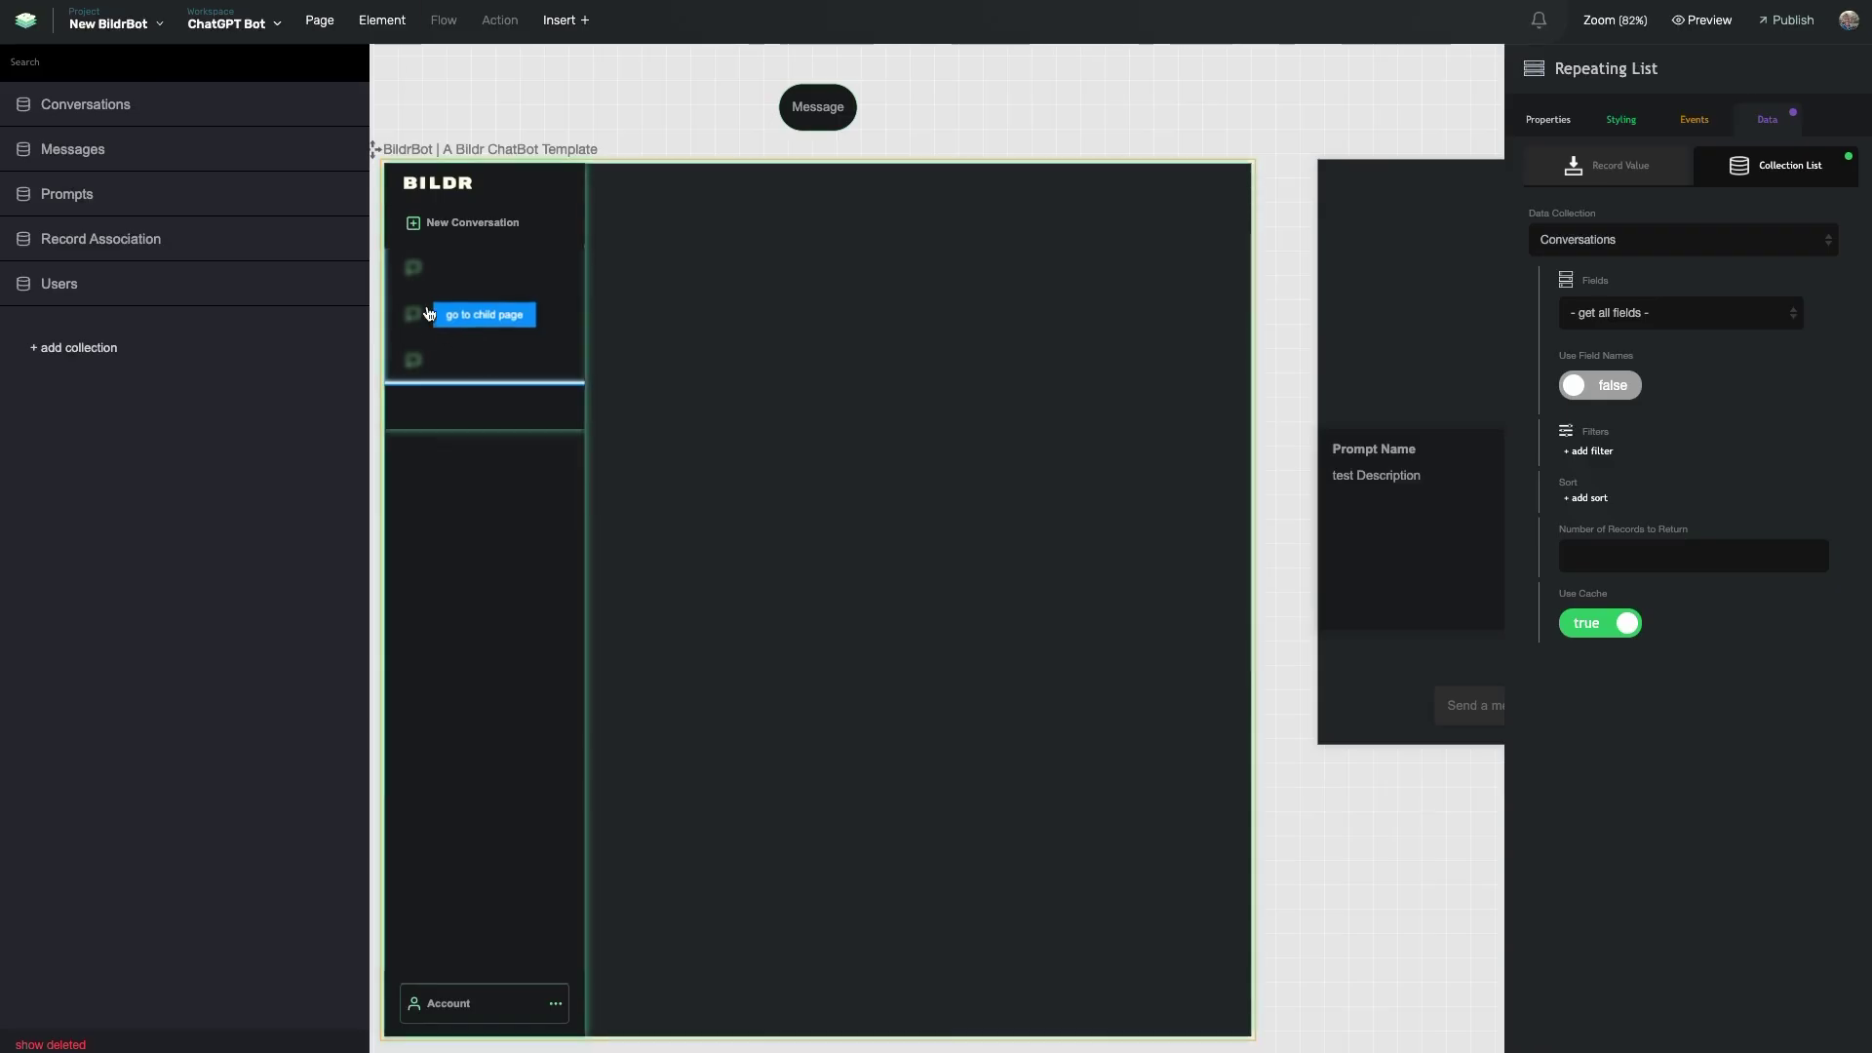
click(471, 246)
- Select the conversations Repeating List and review its 50-item limit and Timestamp-descending sorting
click(473, 315)
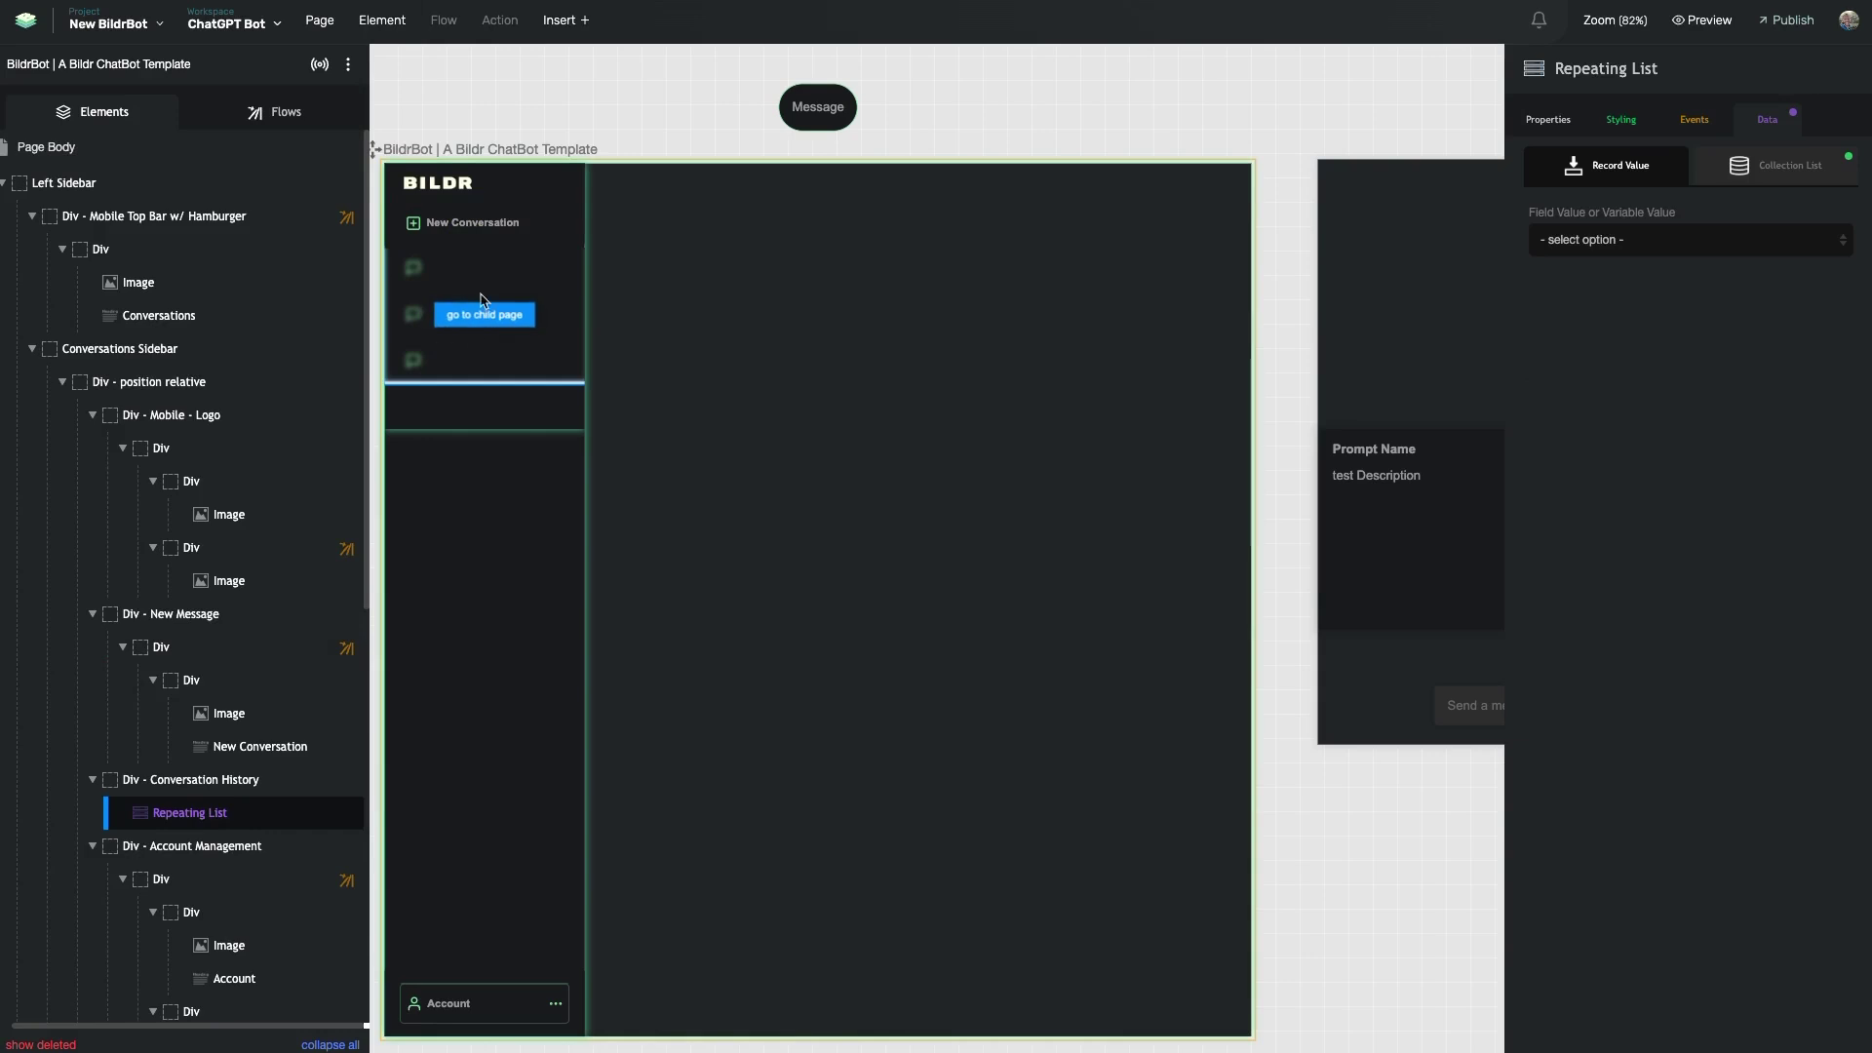
mouse_move(235, 811)
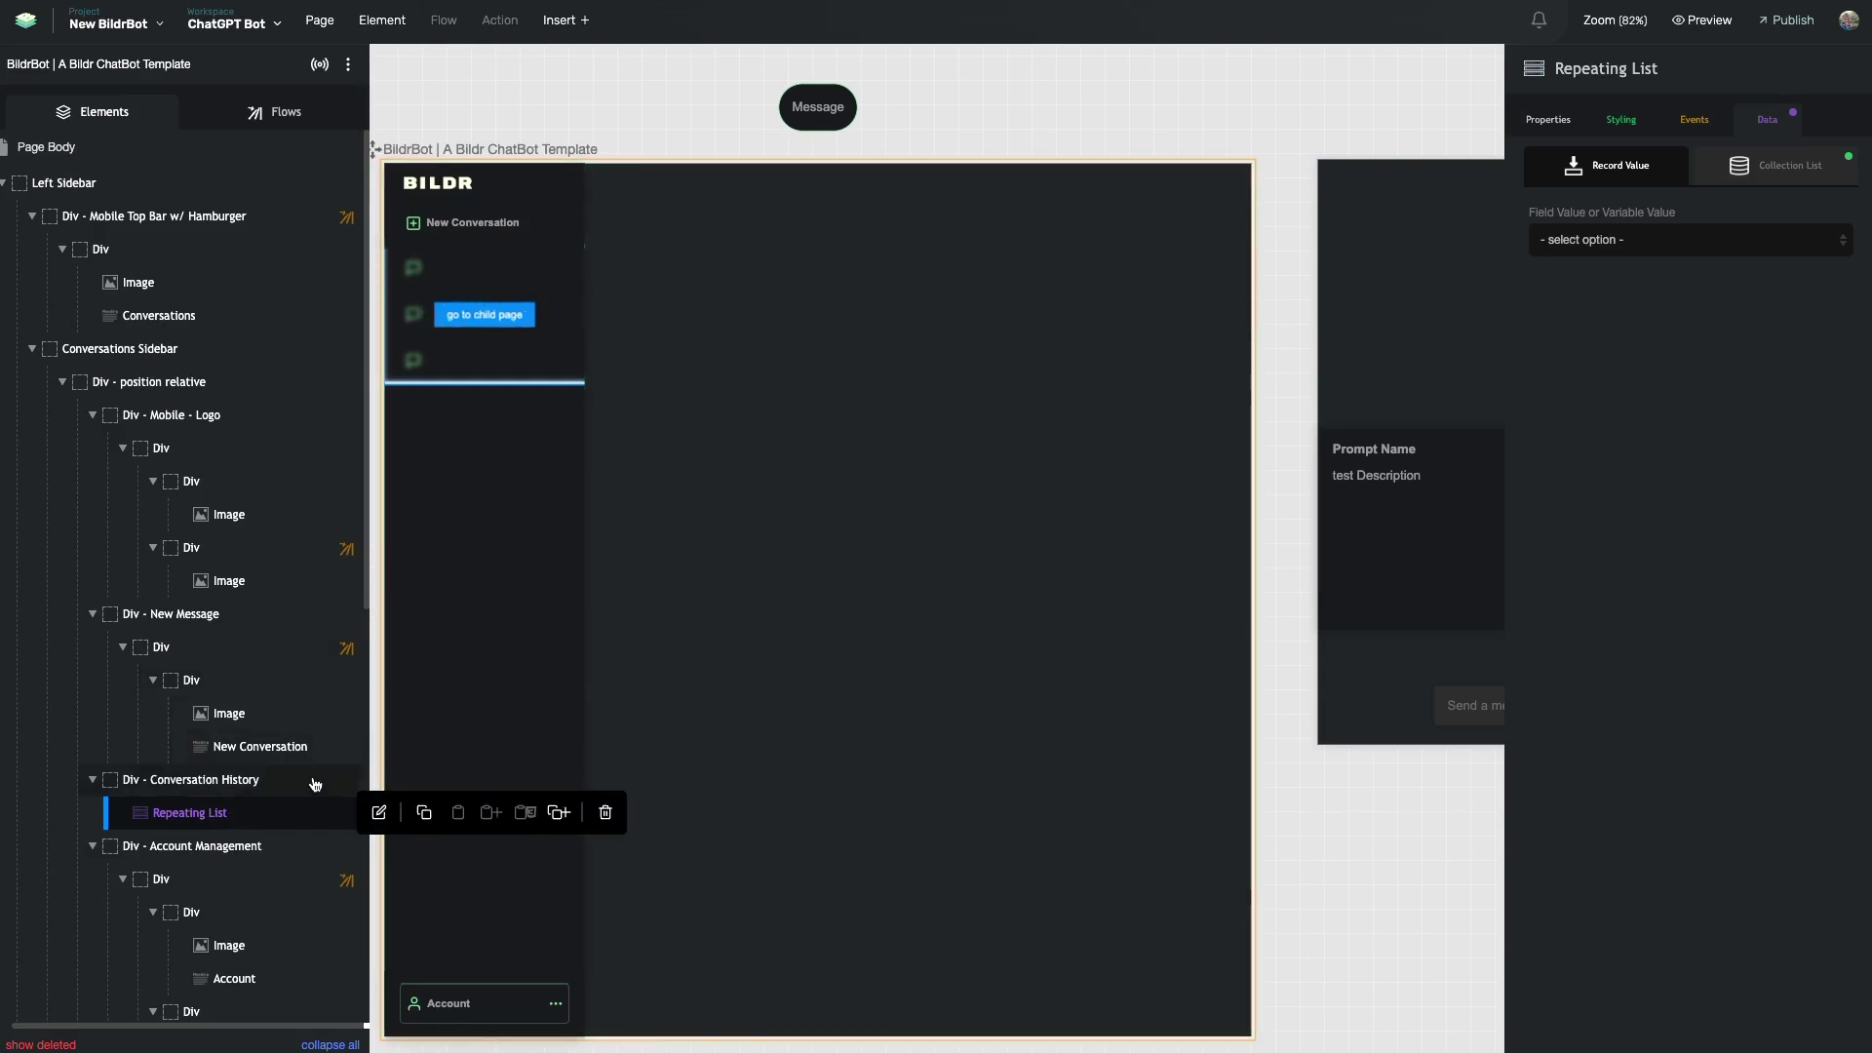
click(1547, 118)
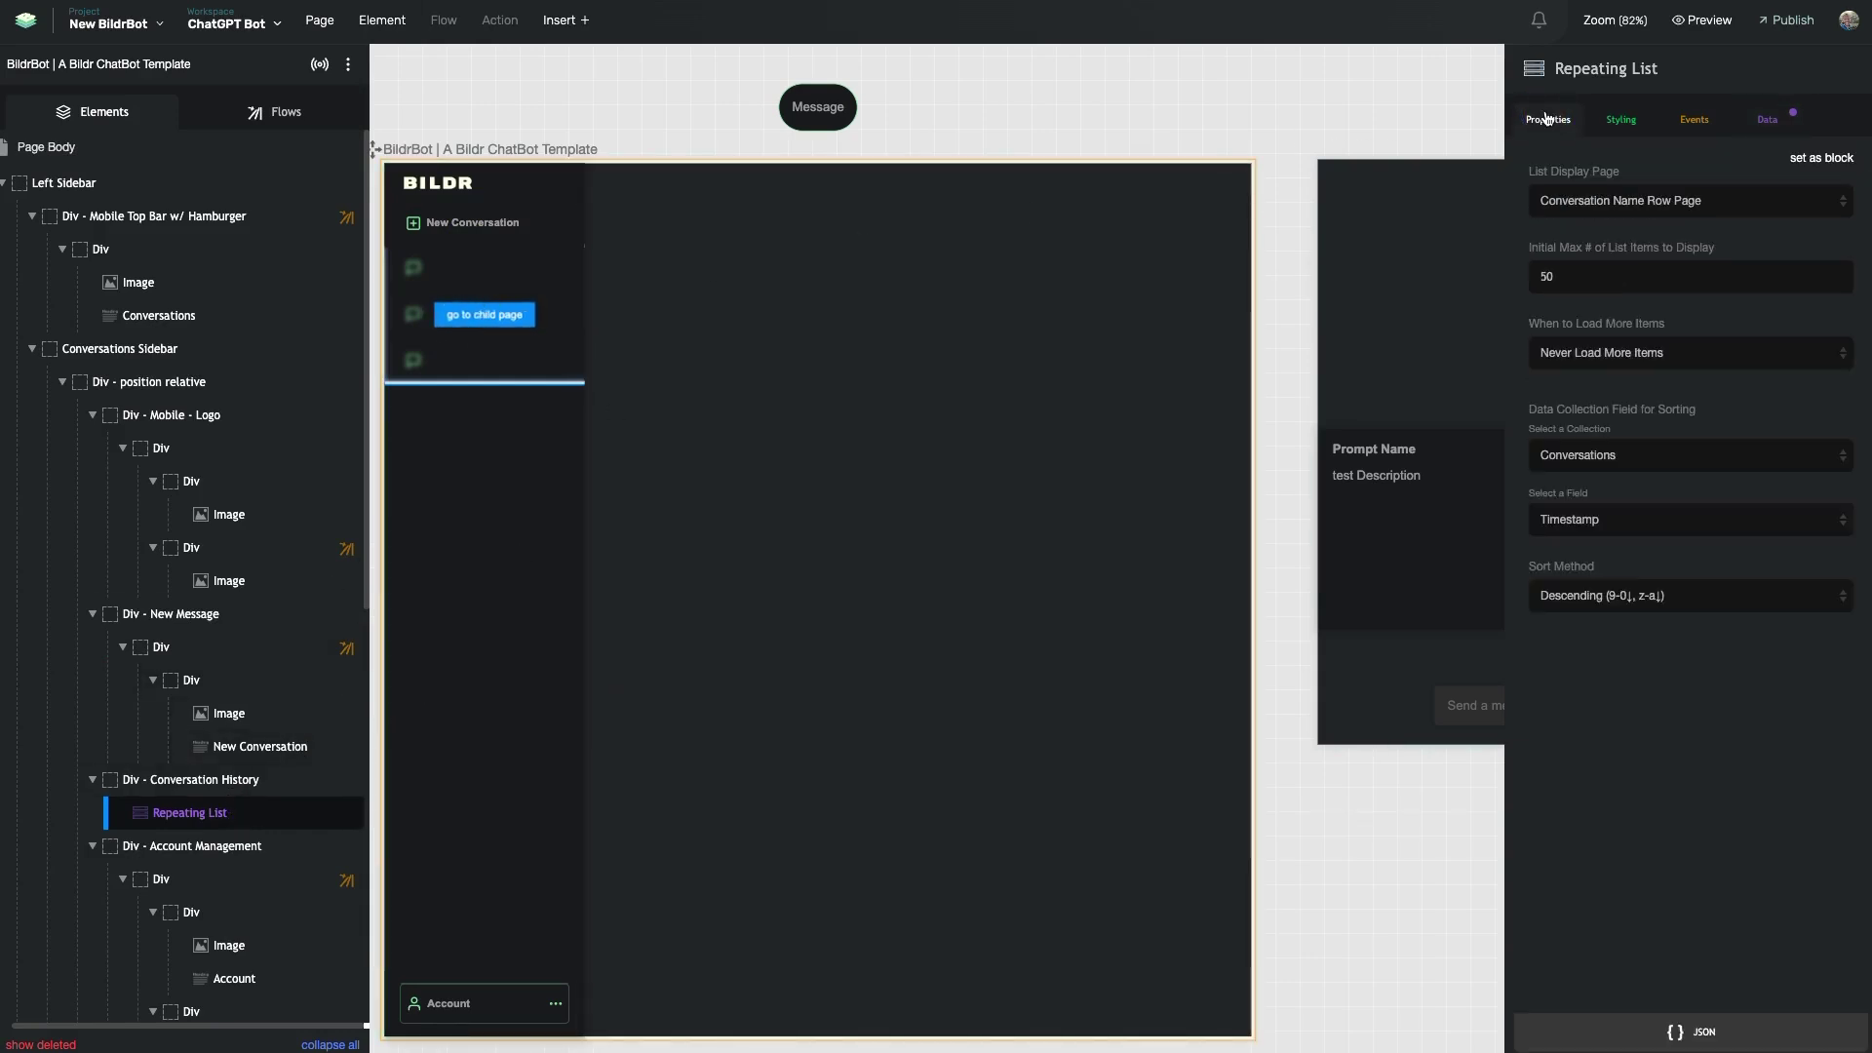
drag(1537, 409, 1722, 405)
click(1721, 404)
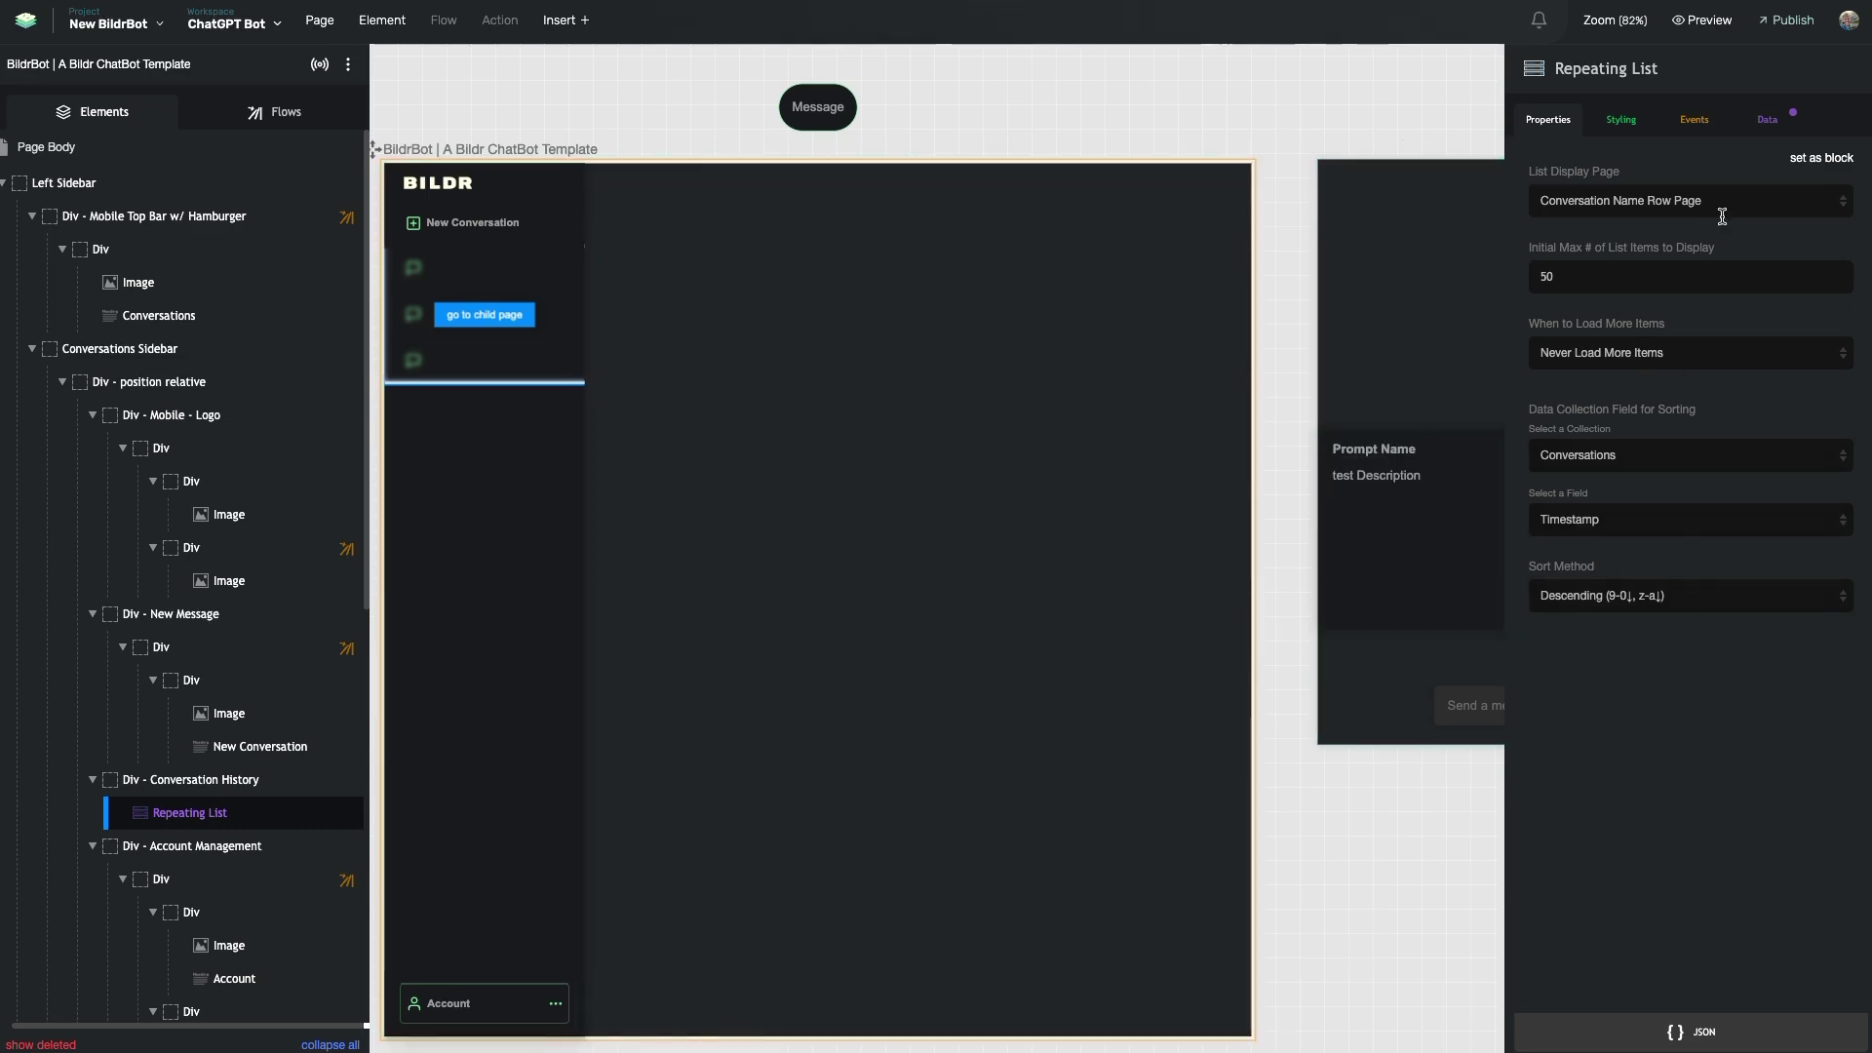
- View the list's Conversations collection data source, then show the page's flows
click(1765, 119)
click(1775, 163)
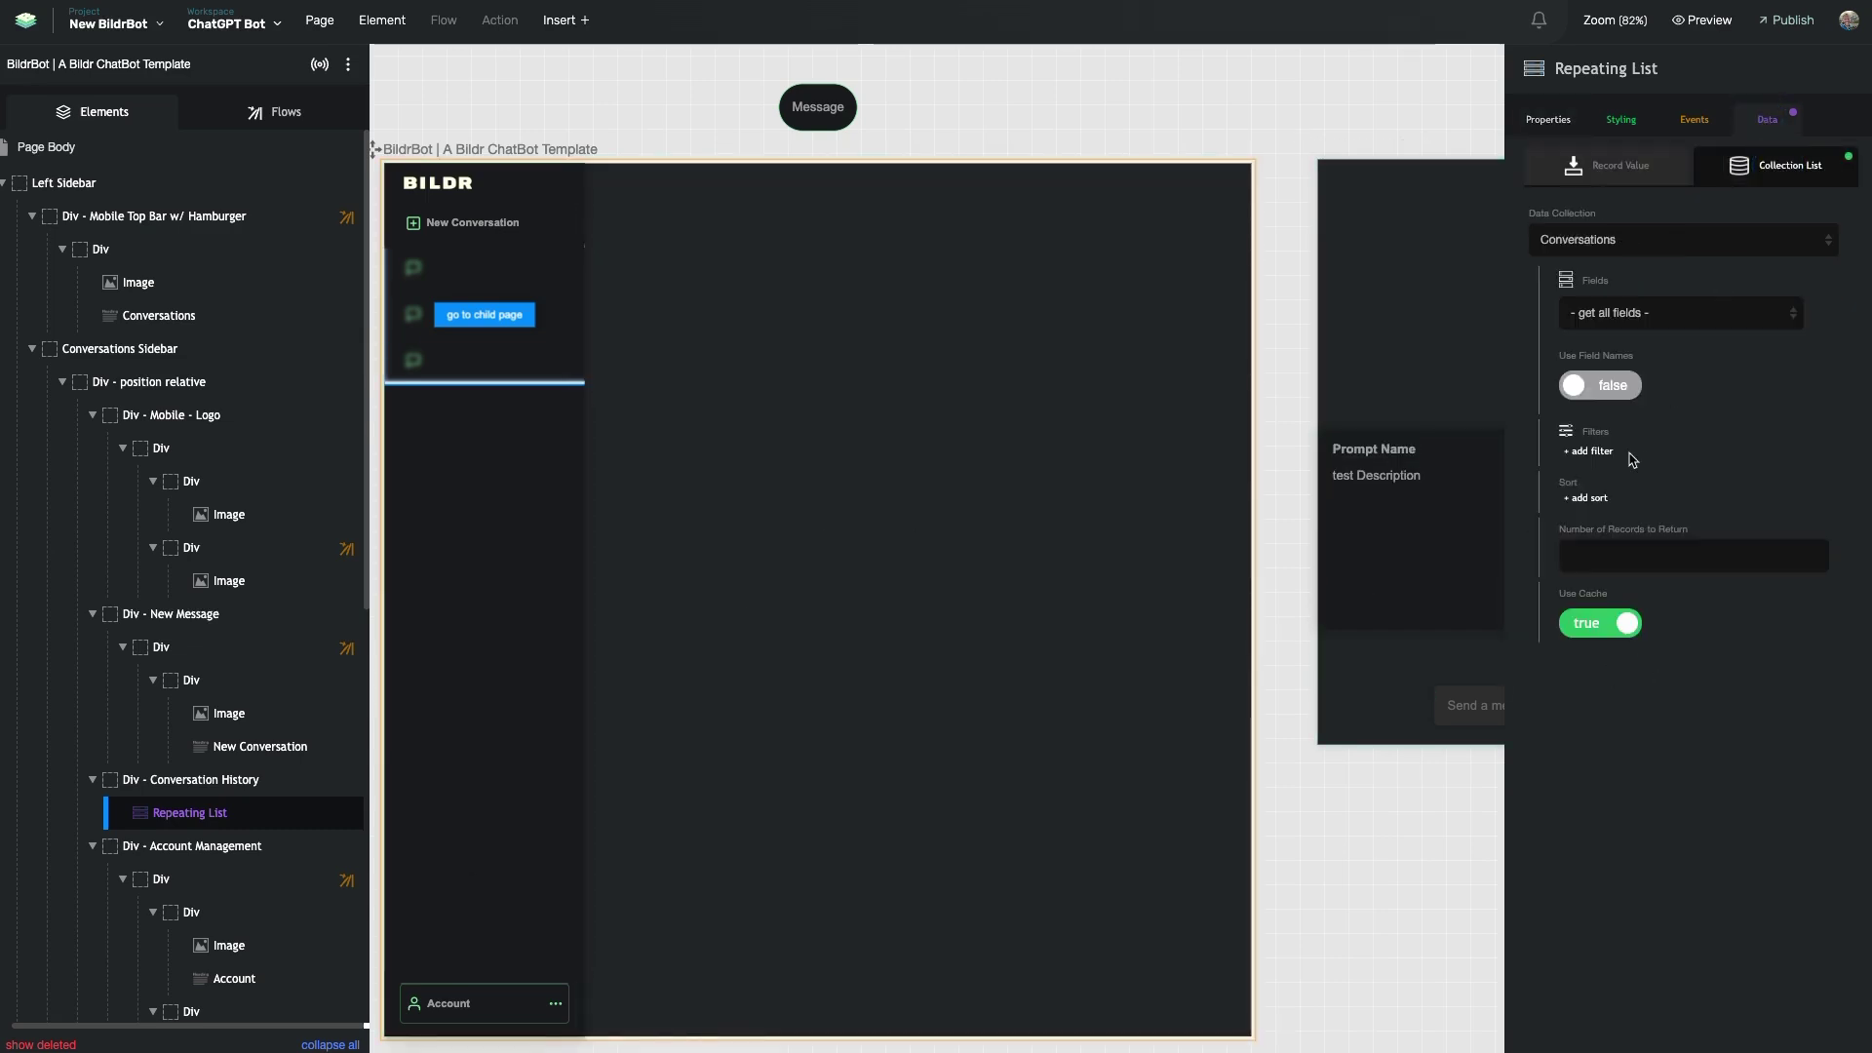
click(277, 115)
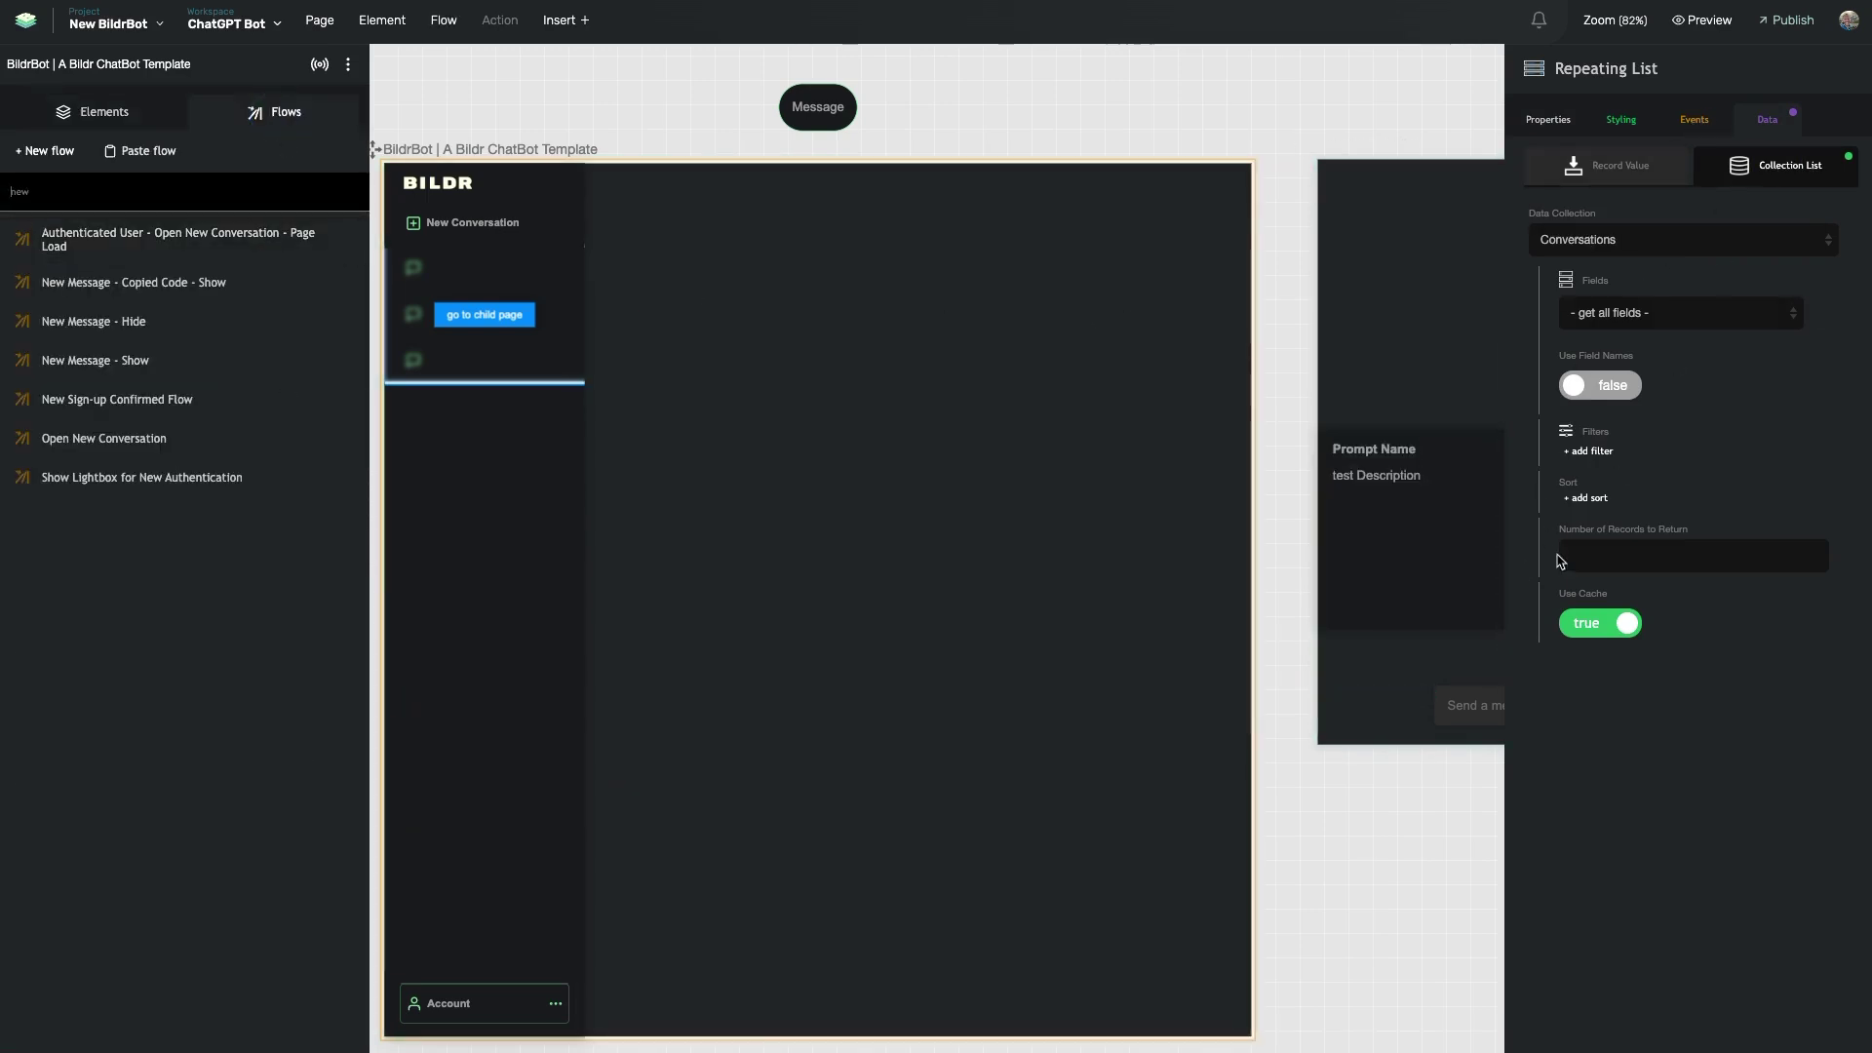
- Filter flows by 'pa' to open Page Binding and its single Data - Run Bindings (v2) action
double_click(149, 185)
text(pa)
click(98, 321)
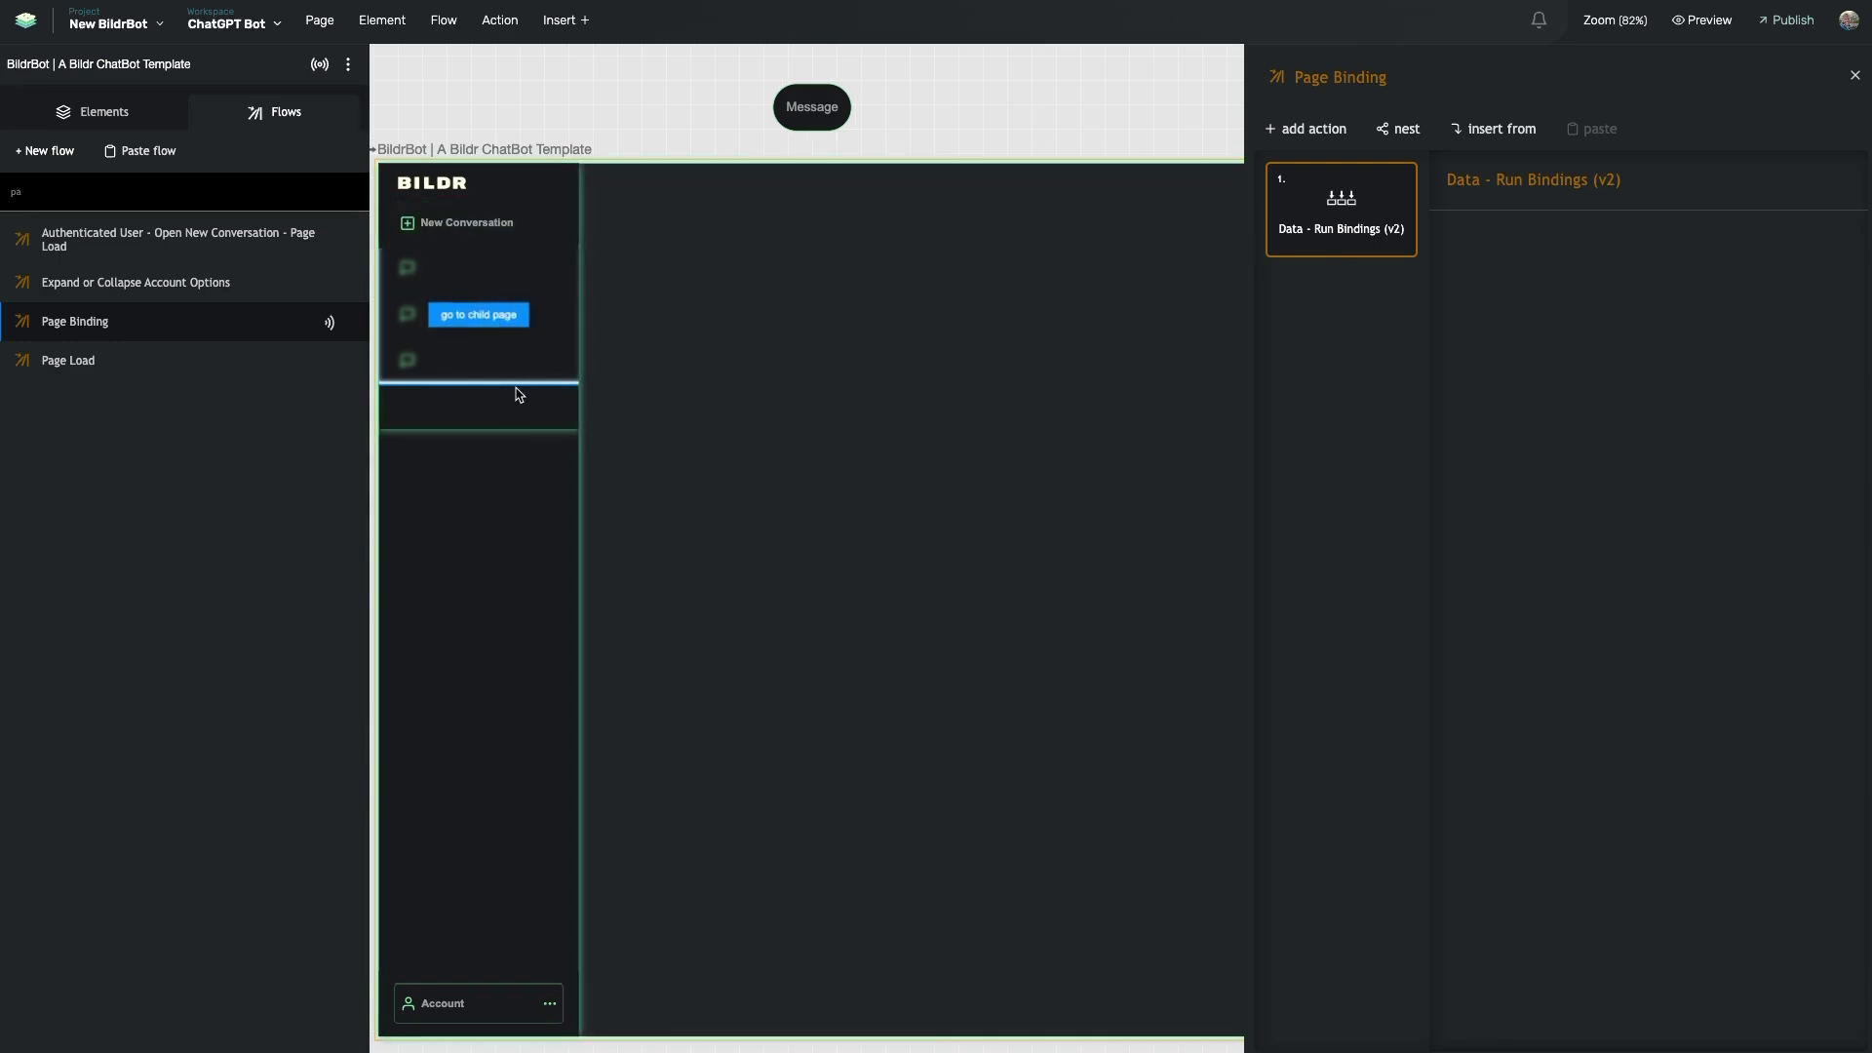
scroll(560, 421, right, 12)
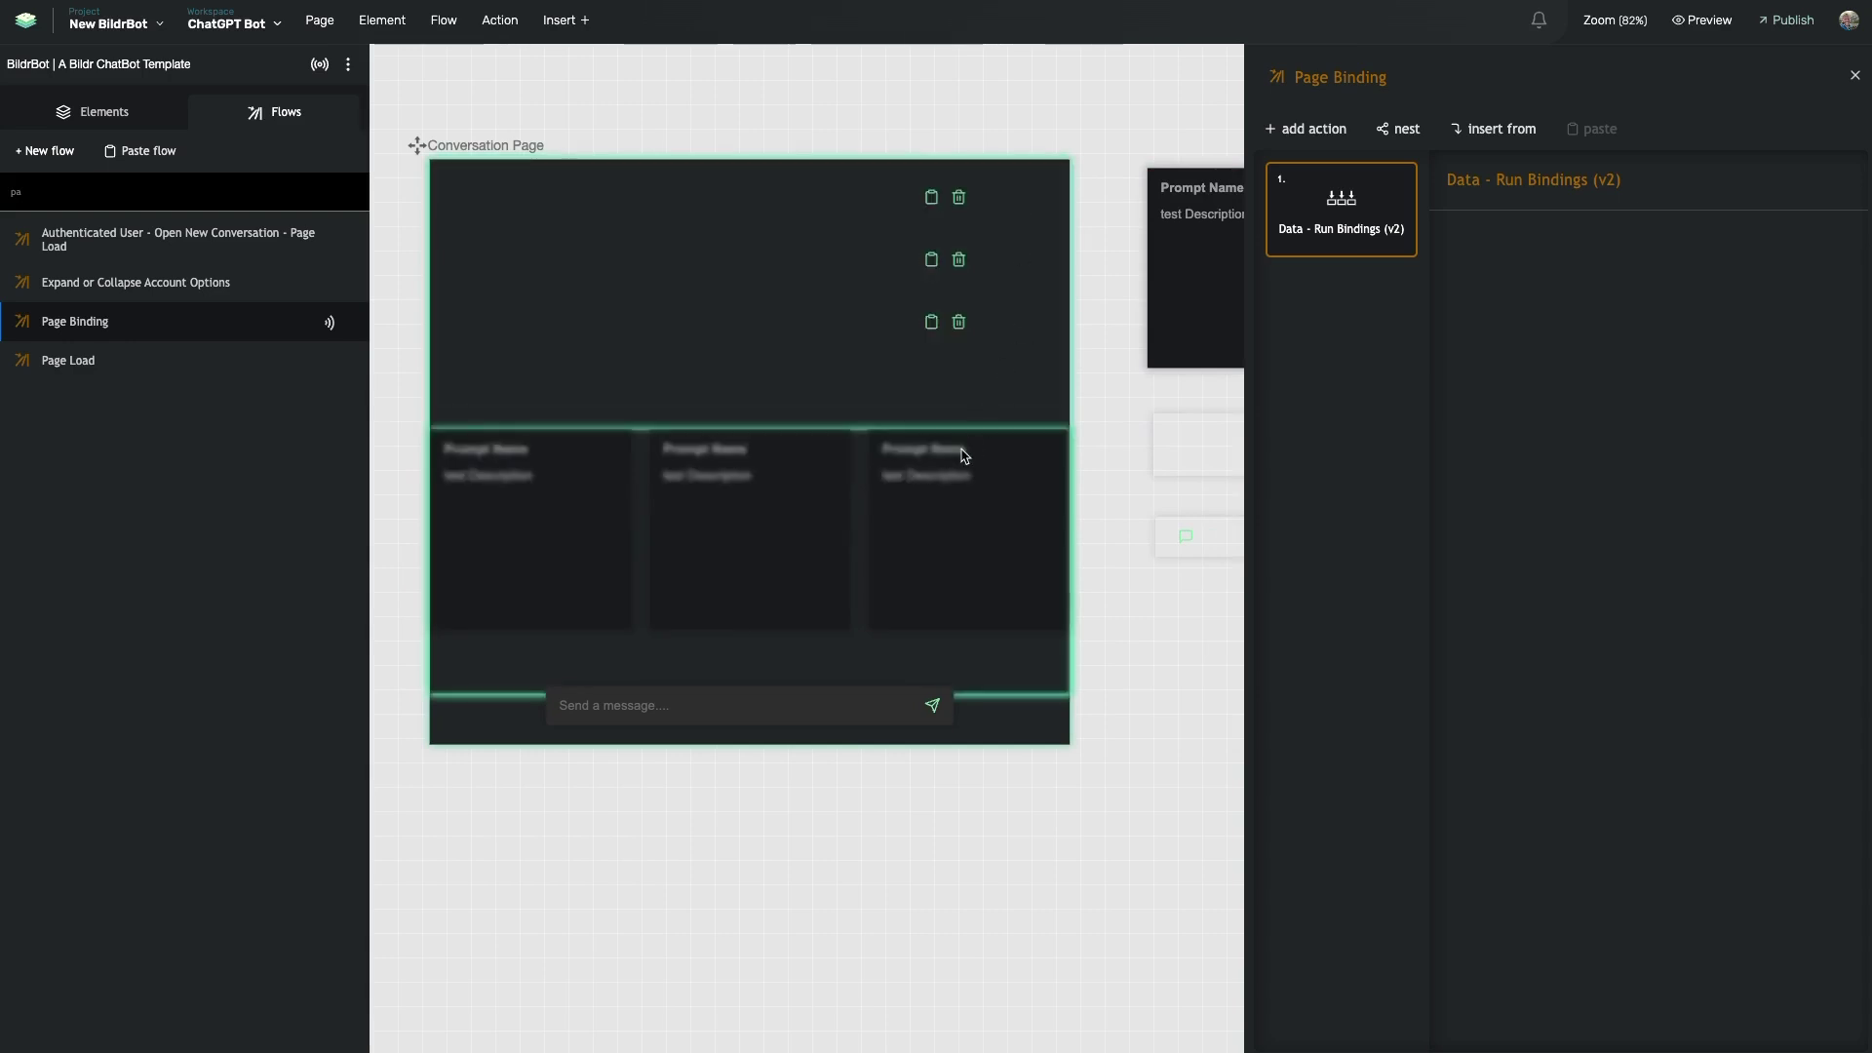
scroll(898, 347, right, 5)
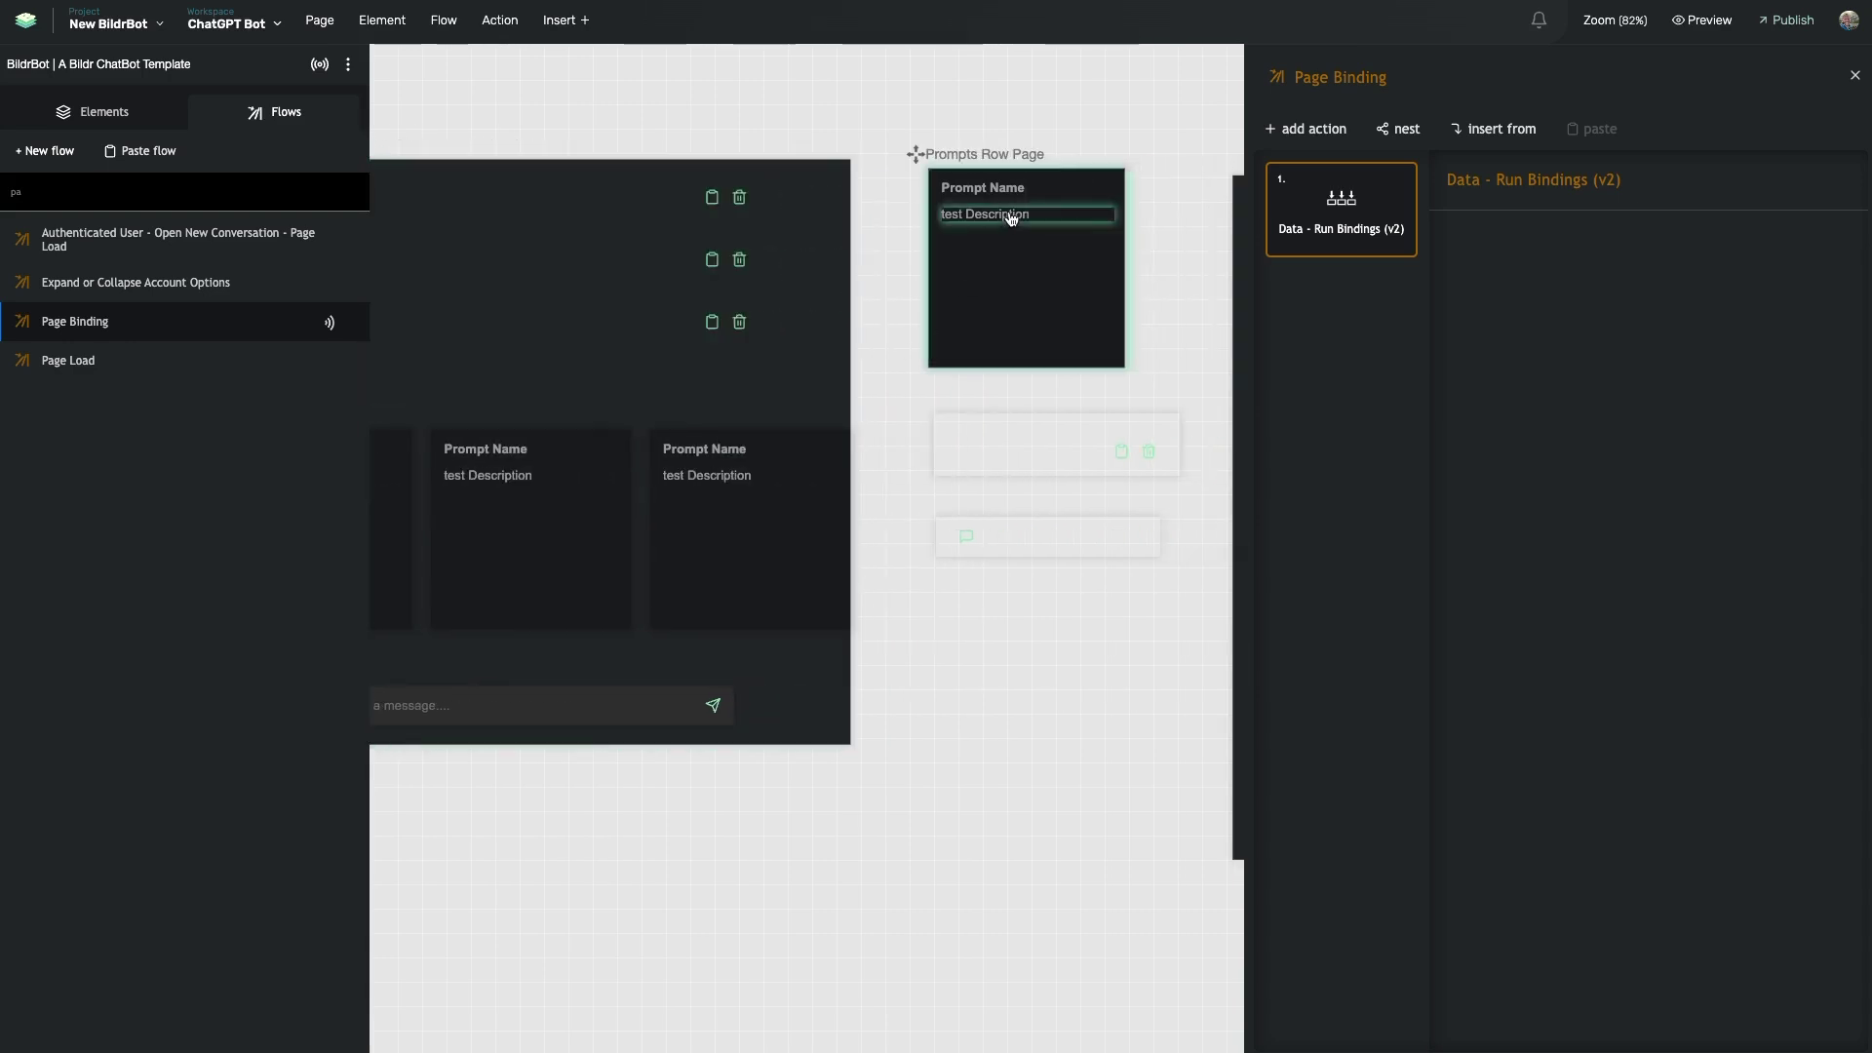
scroll(1075, 301, left, 17)
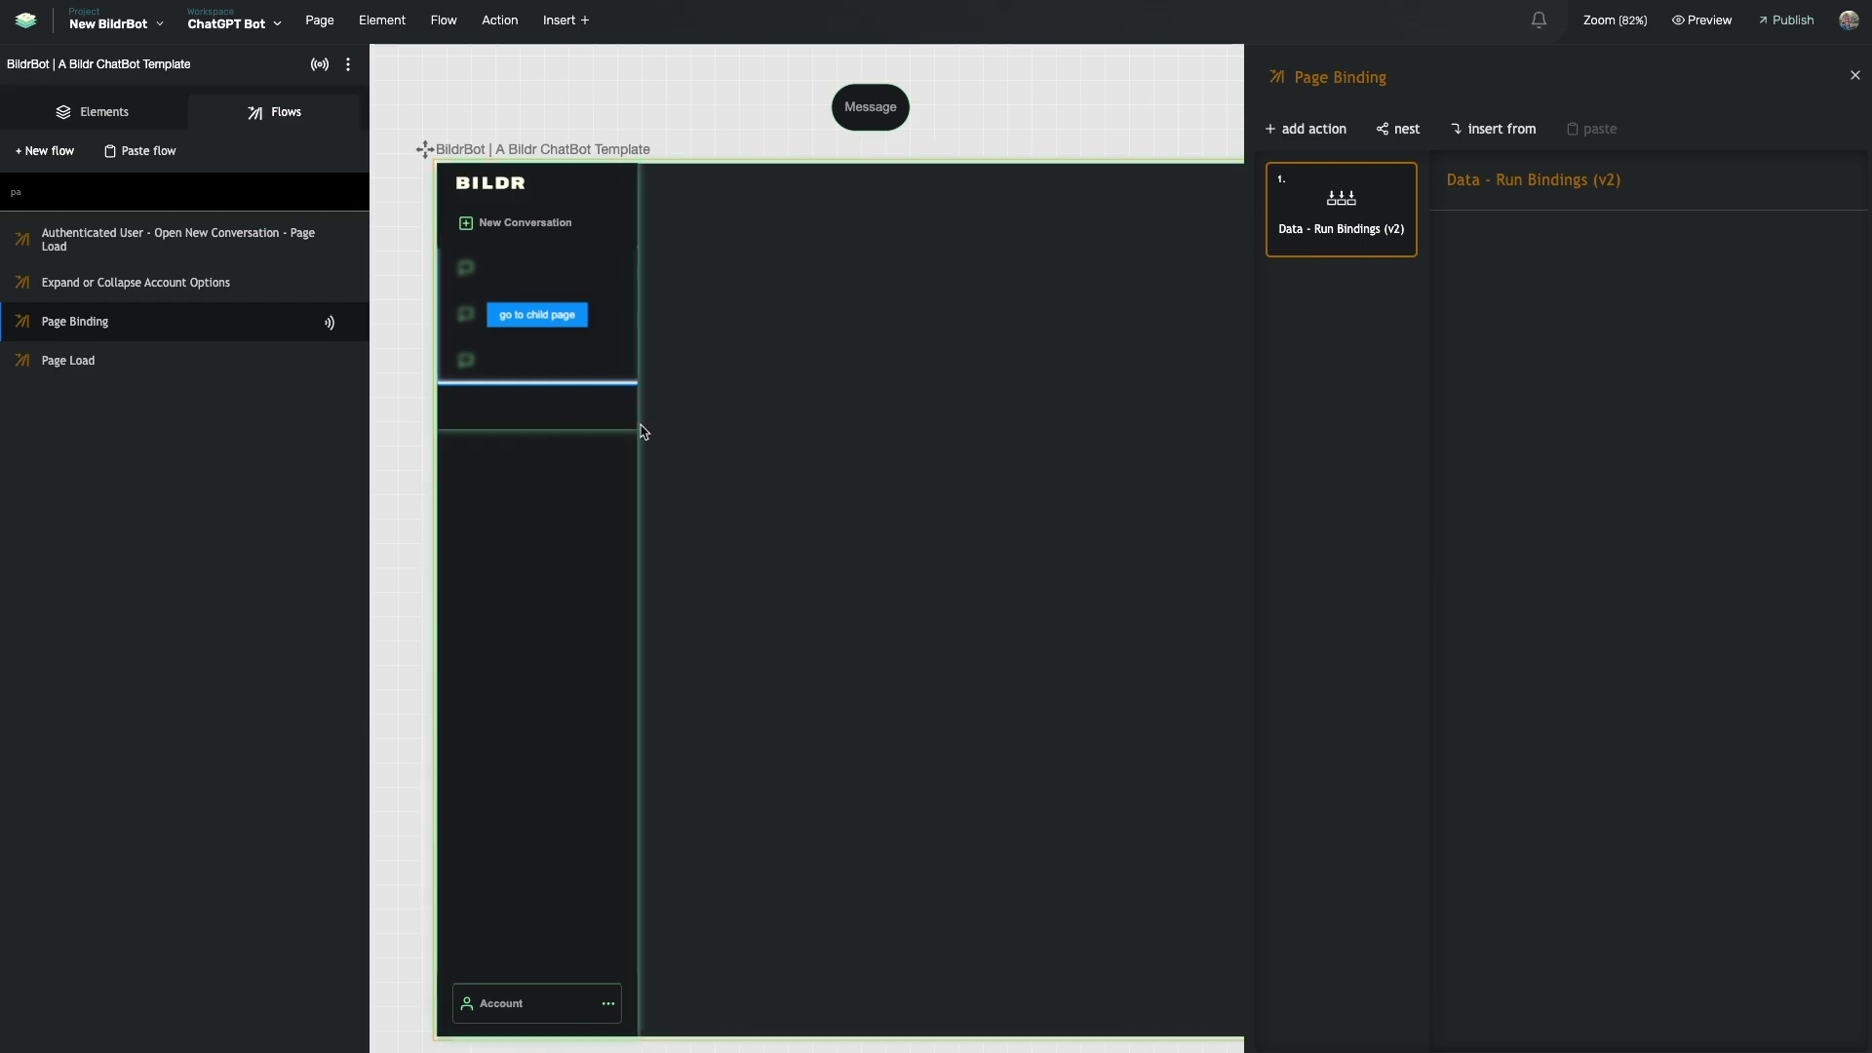
scroll(879, 360, right, 3)
scroll(1044, 331, left, 4)
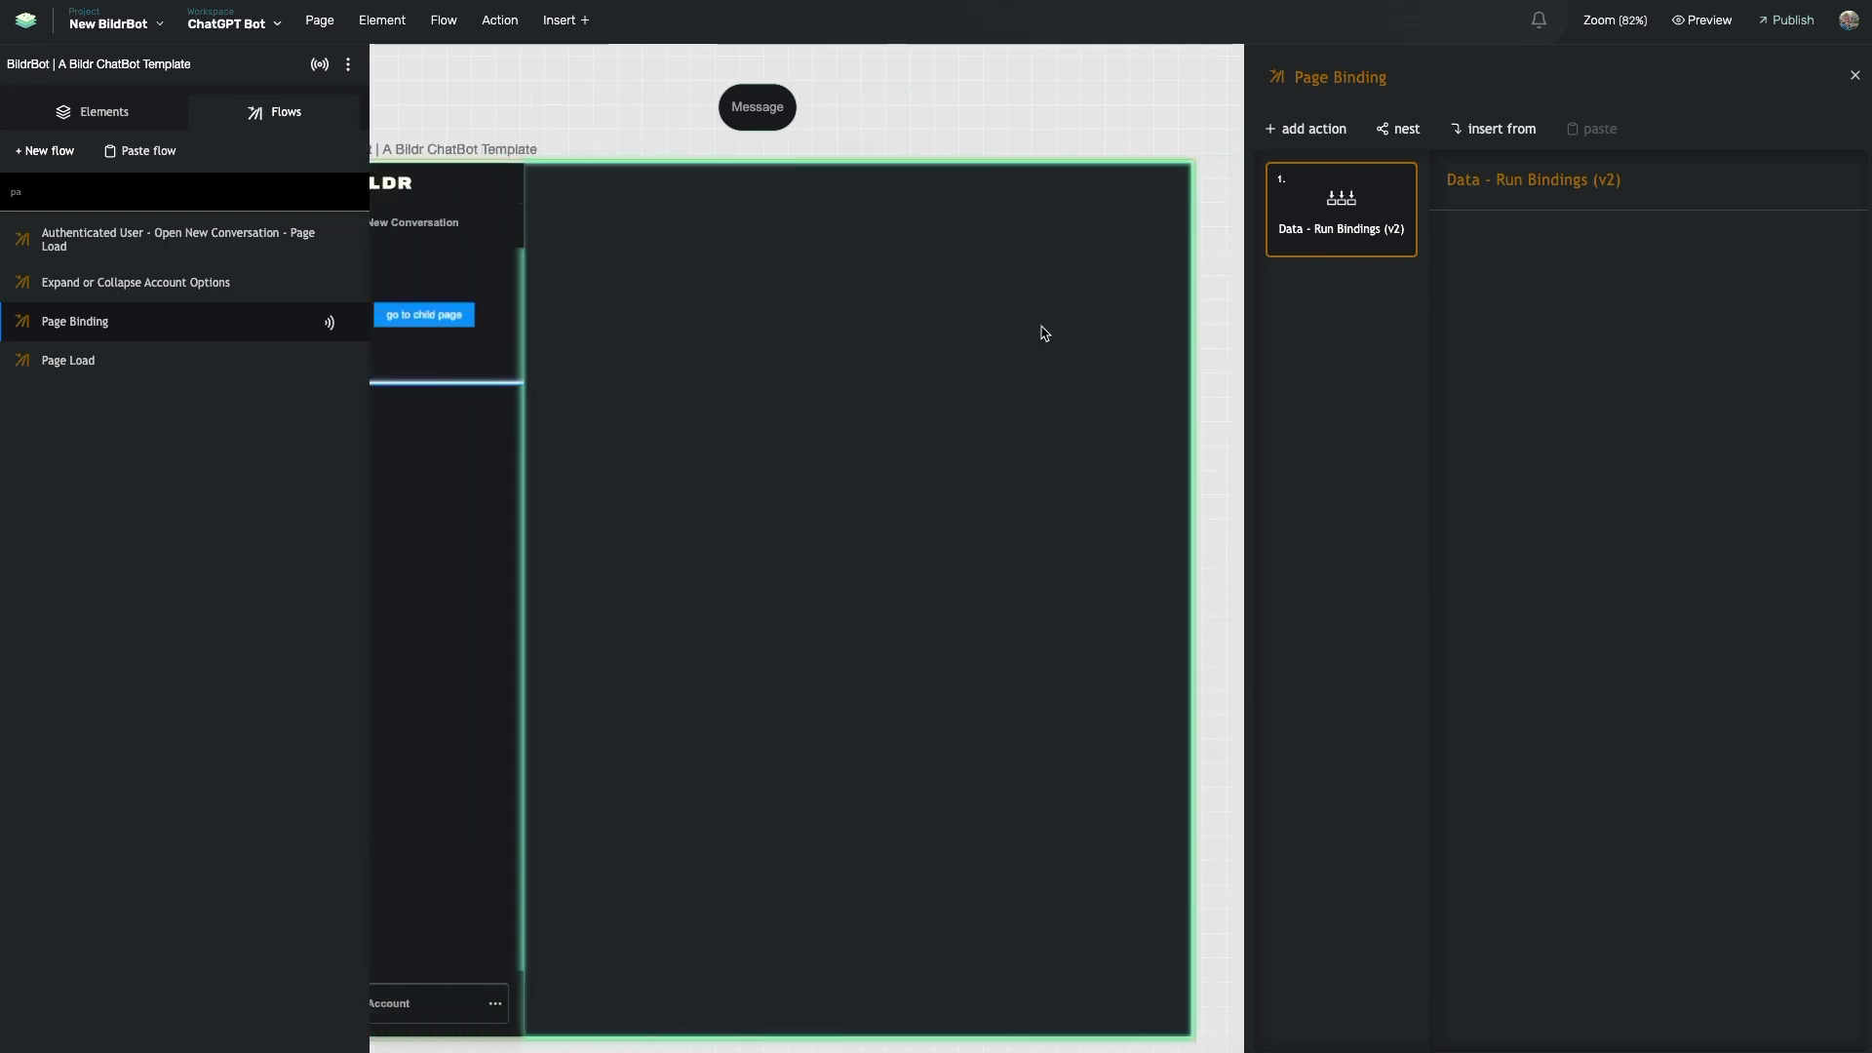
click(154, 196)
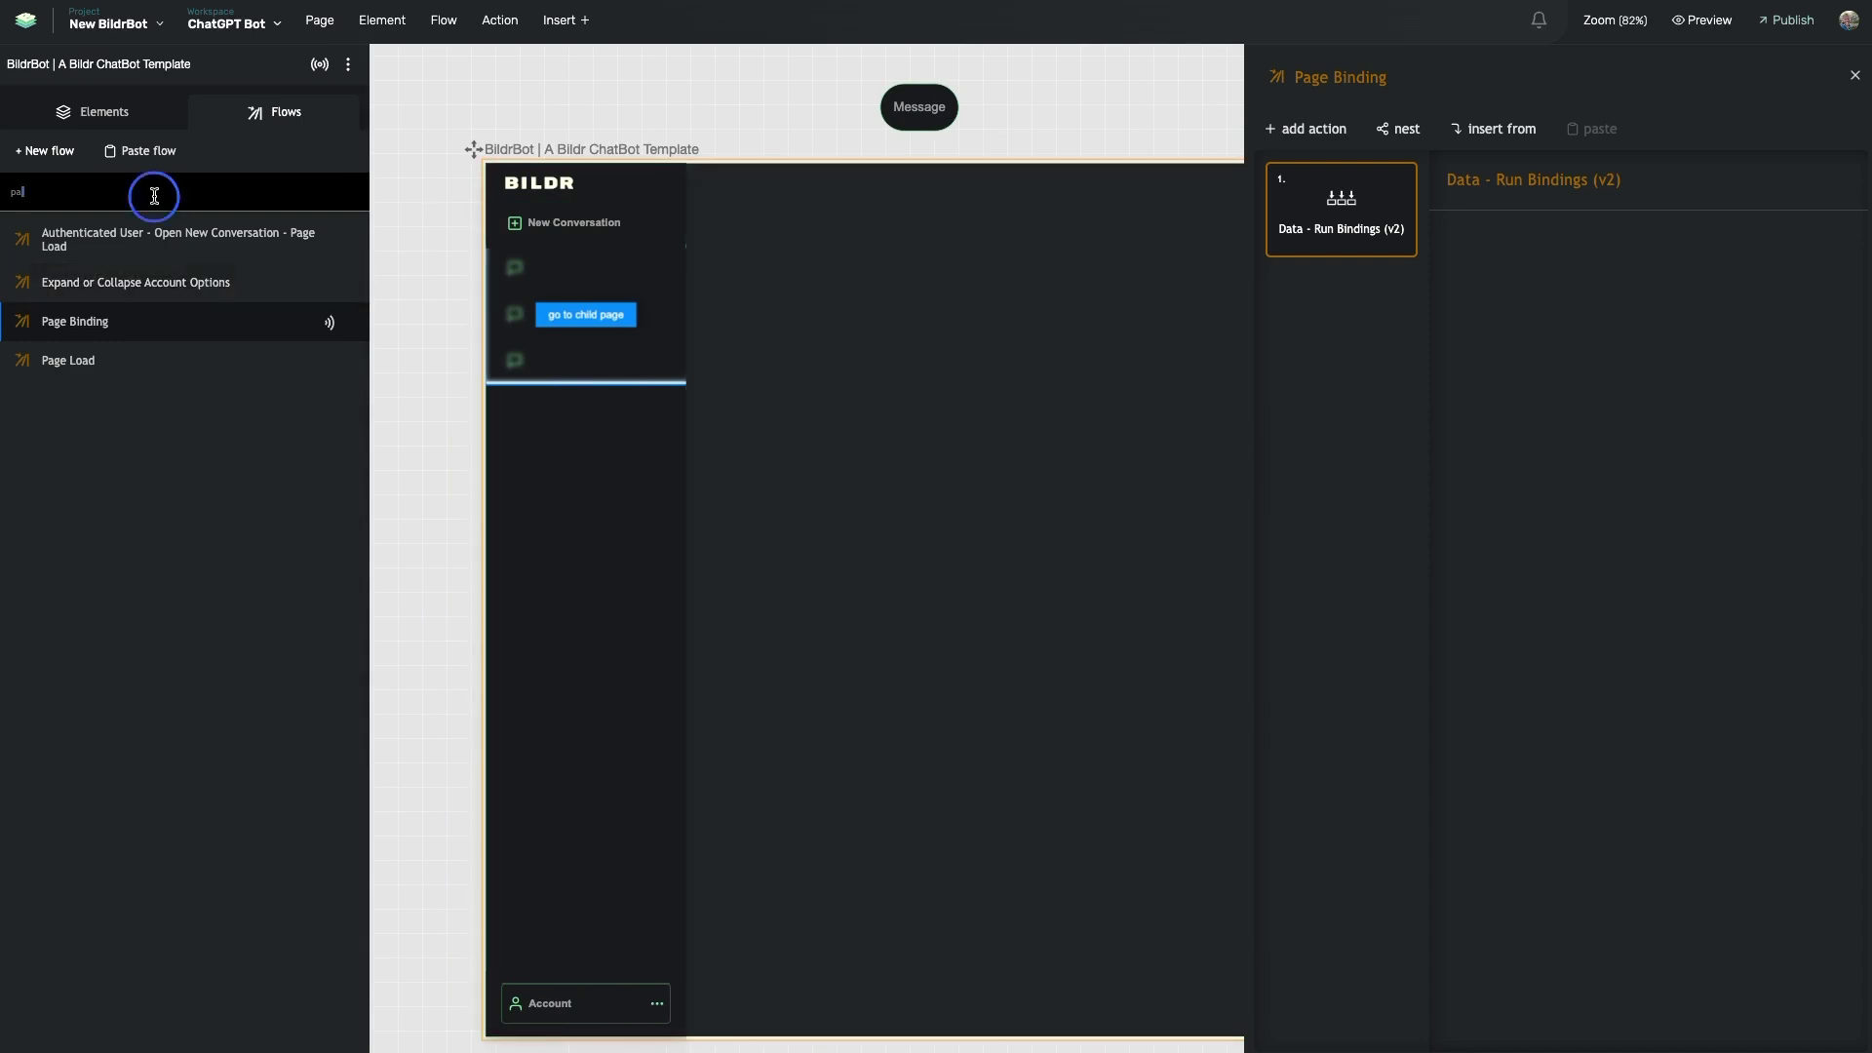
key(BackSpace)
key(BackSpace)
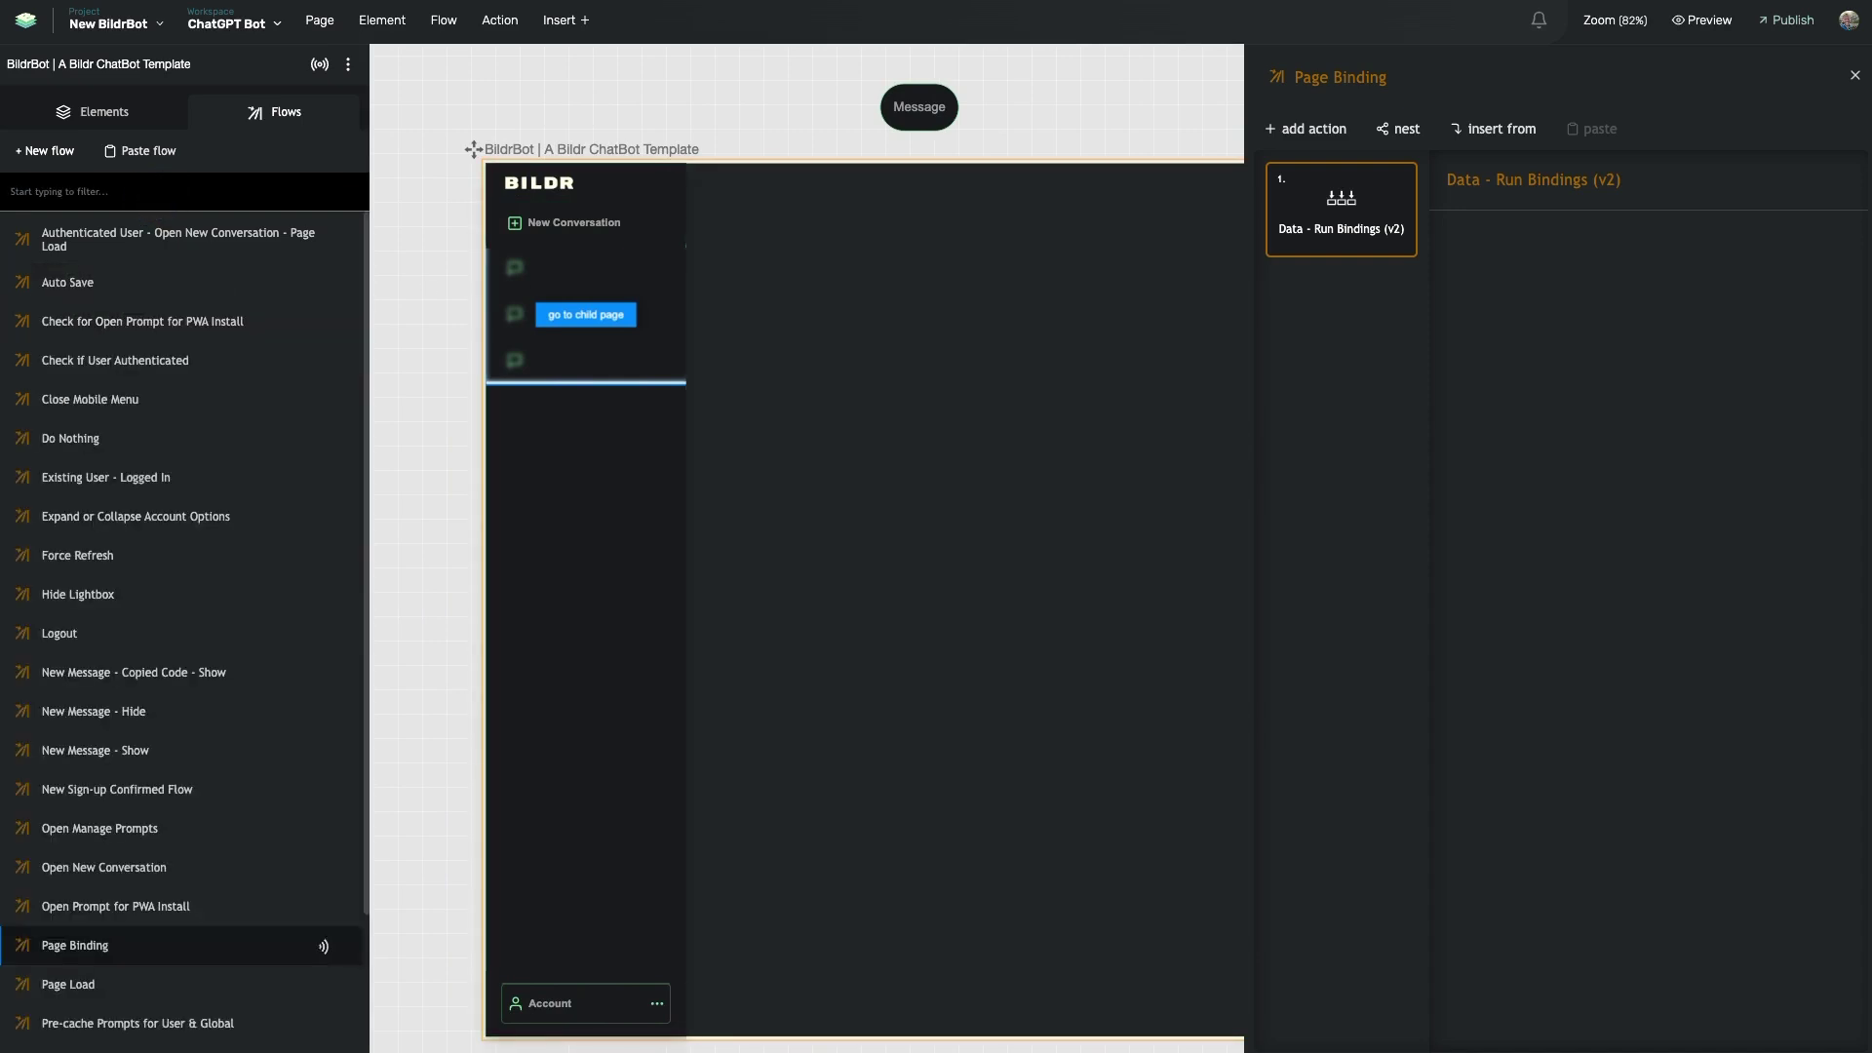
- Filter flows by 'new', open New Sign-up Confirmed Flow, and enter its Open New Conversation action
text(new)
click(195, 398)
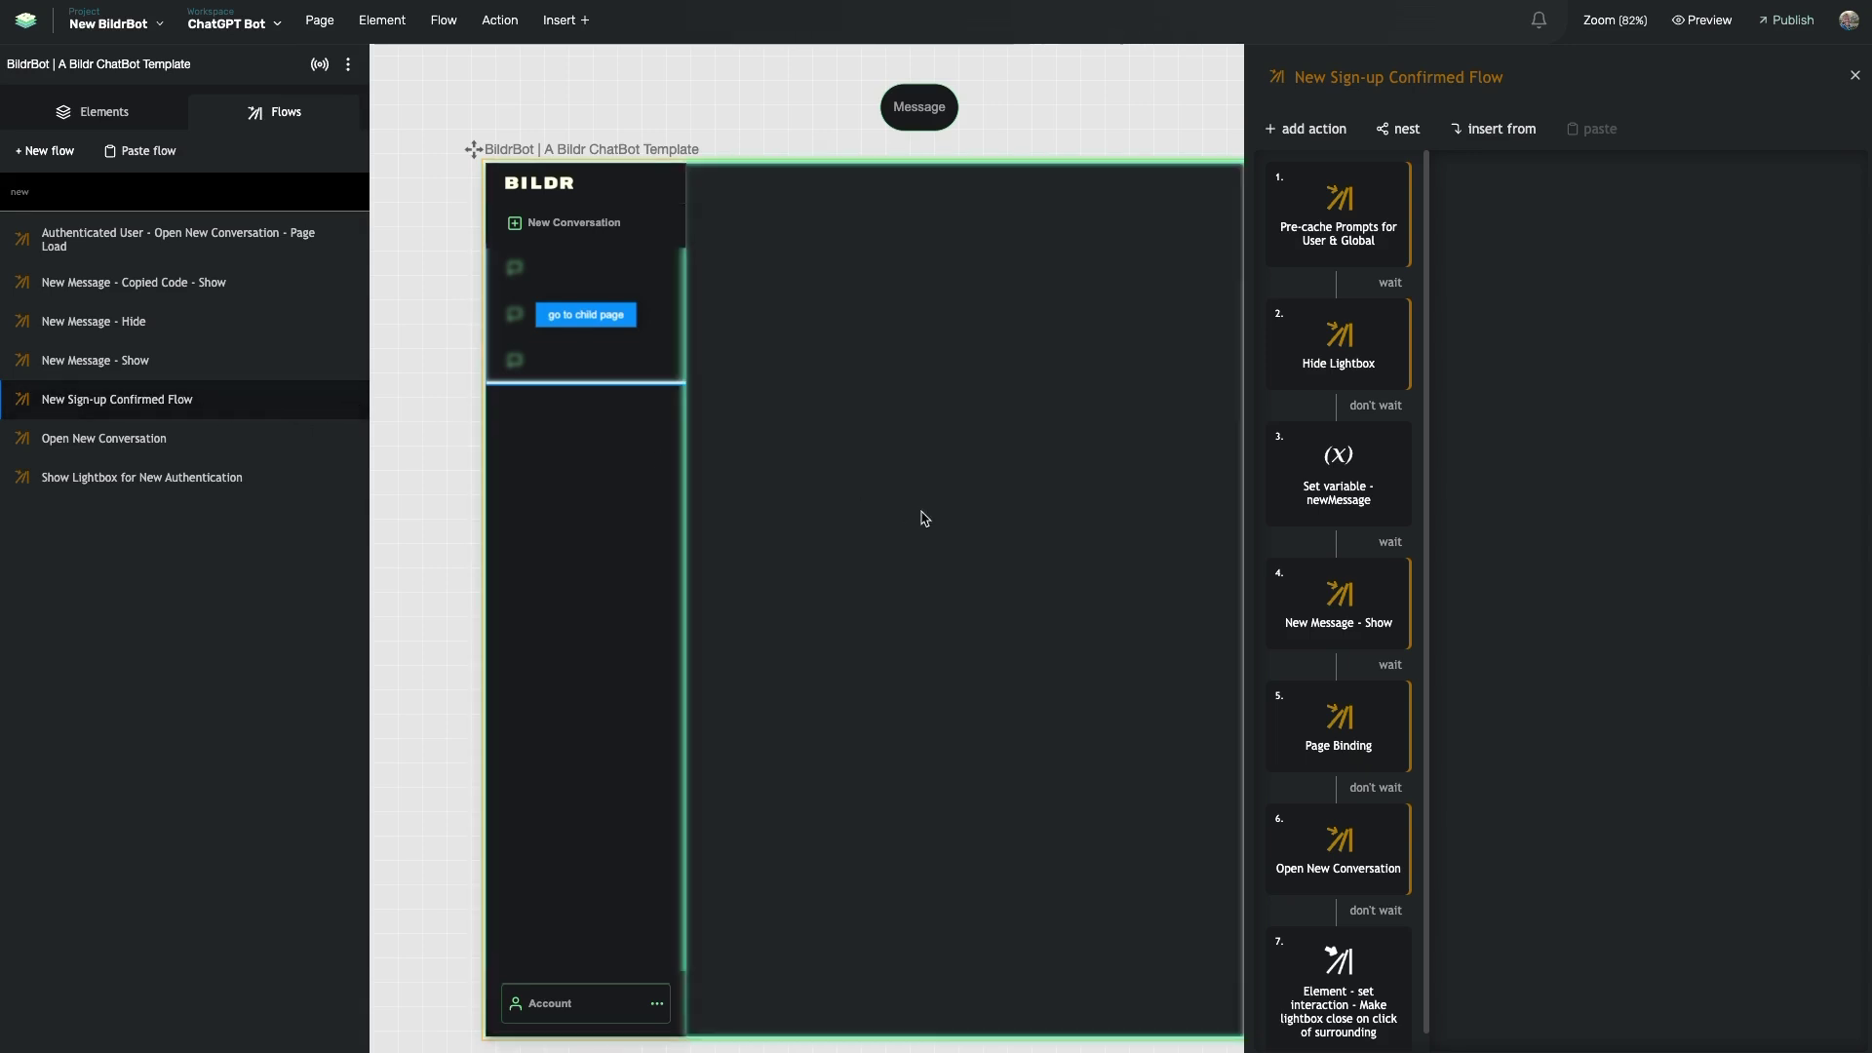
scroll(1337, 741, down, 1)
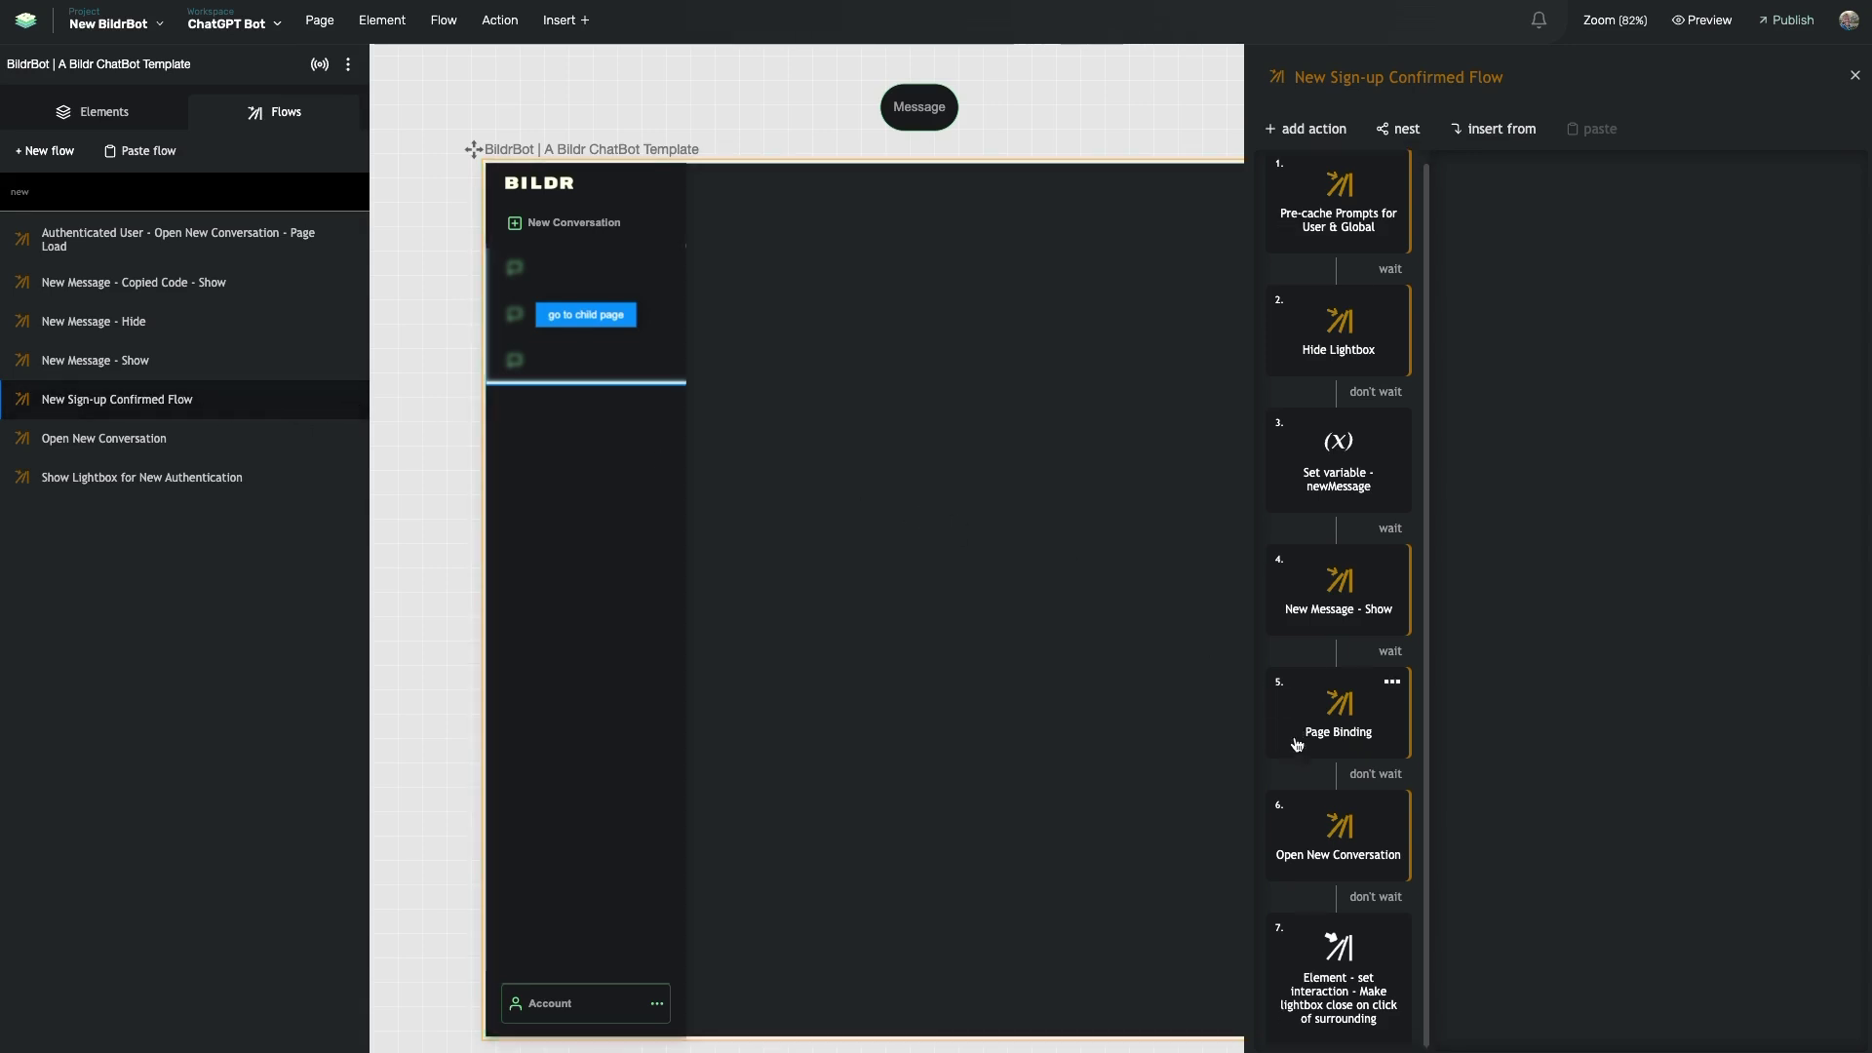
double_click(1343, 848)
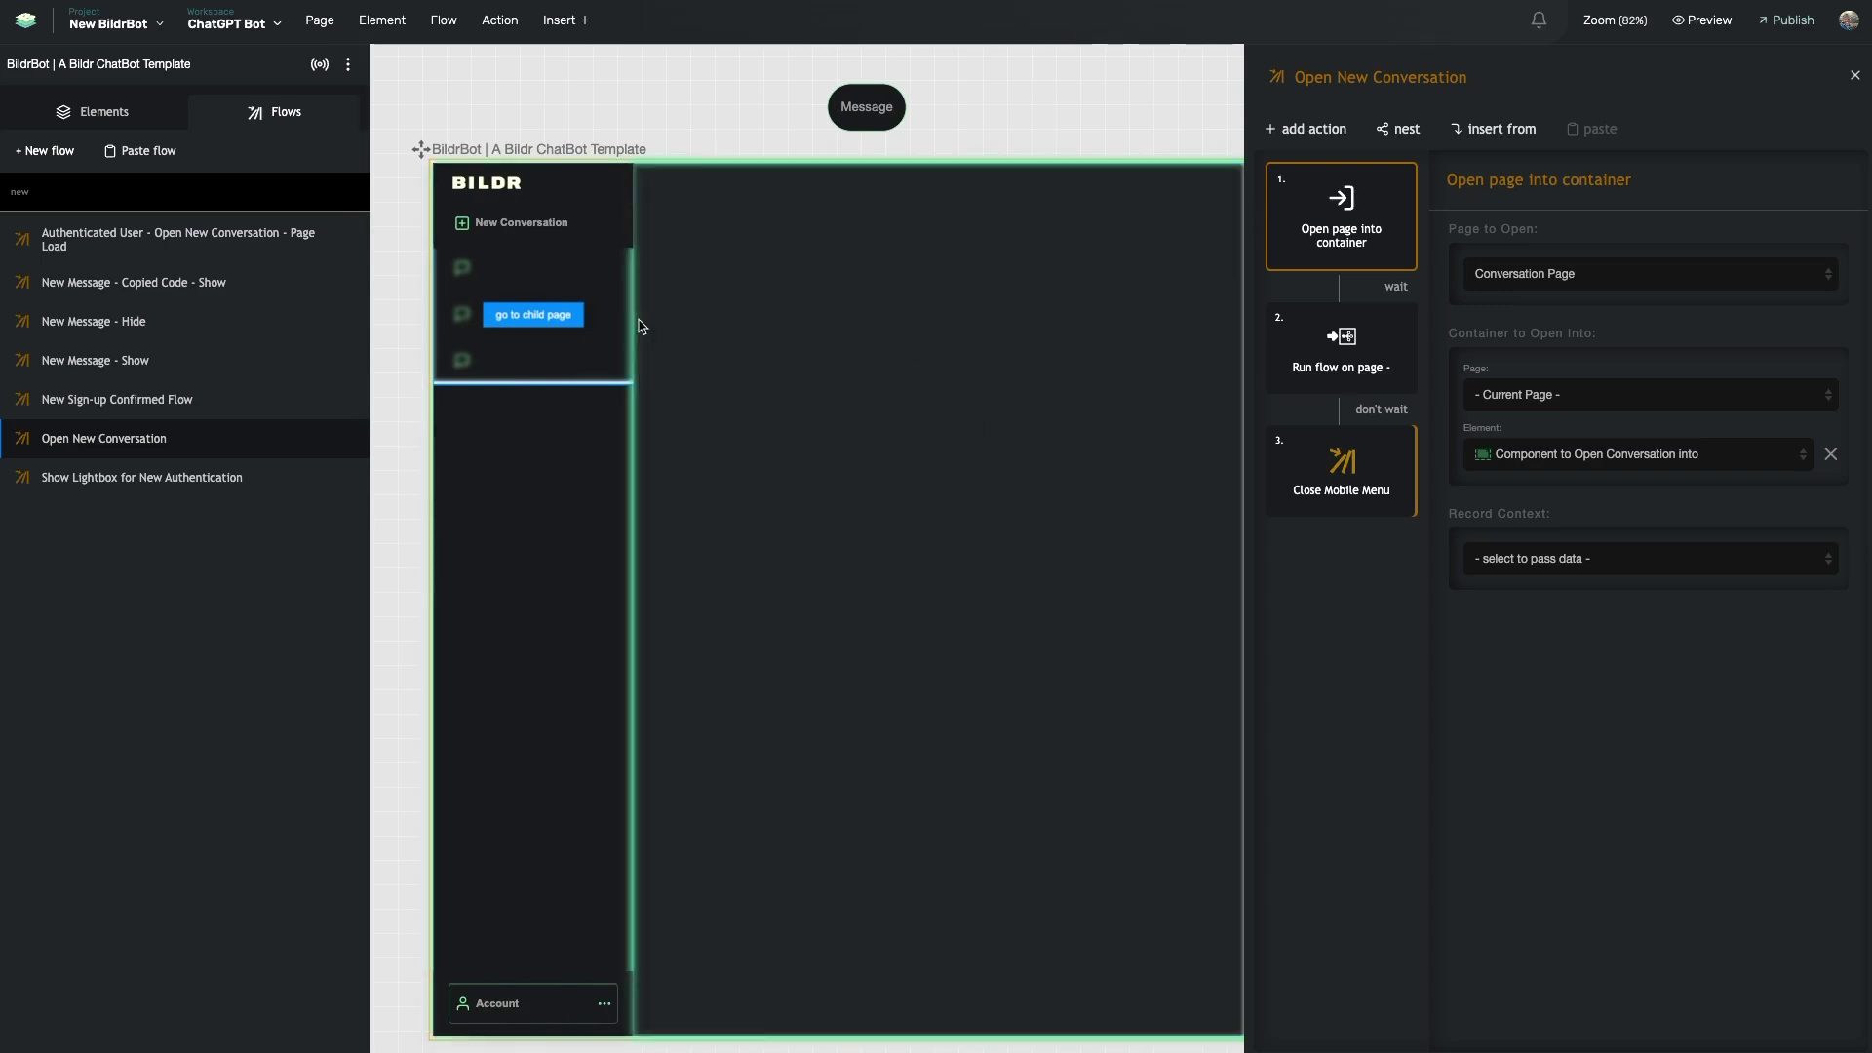
- Review the Open page into container step loading Conversation Page into its container
scroll(963, 353, right, 2)
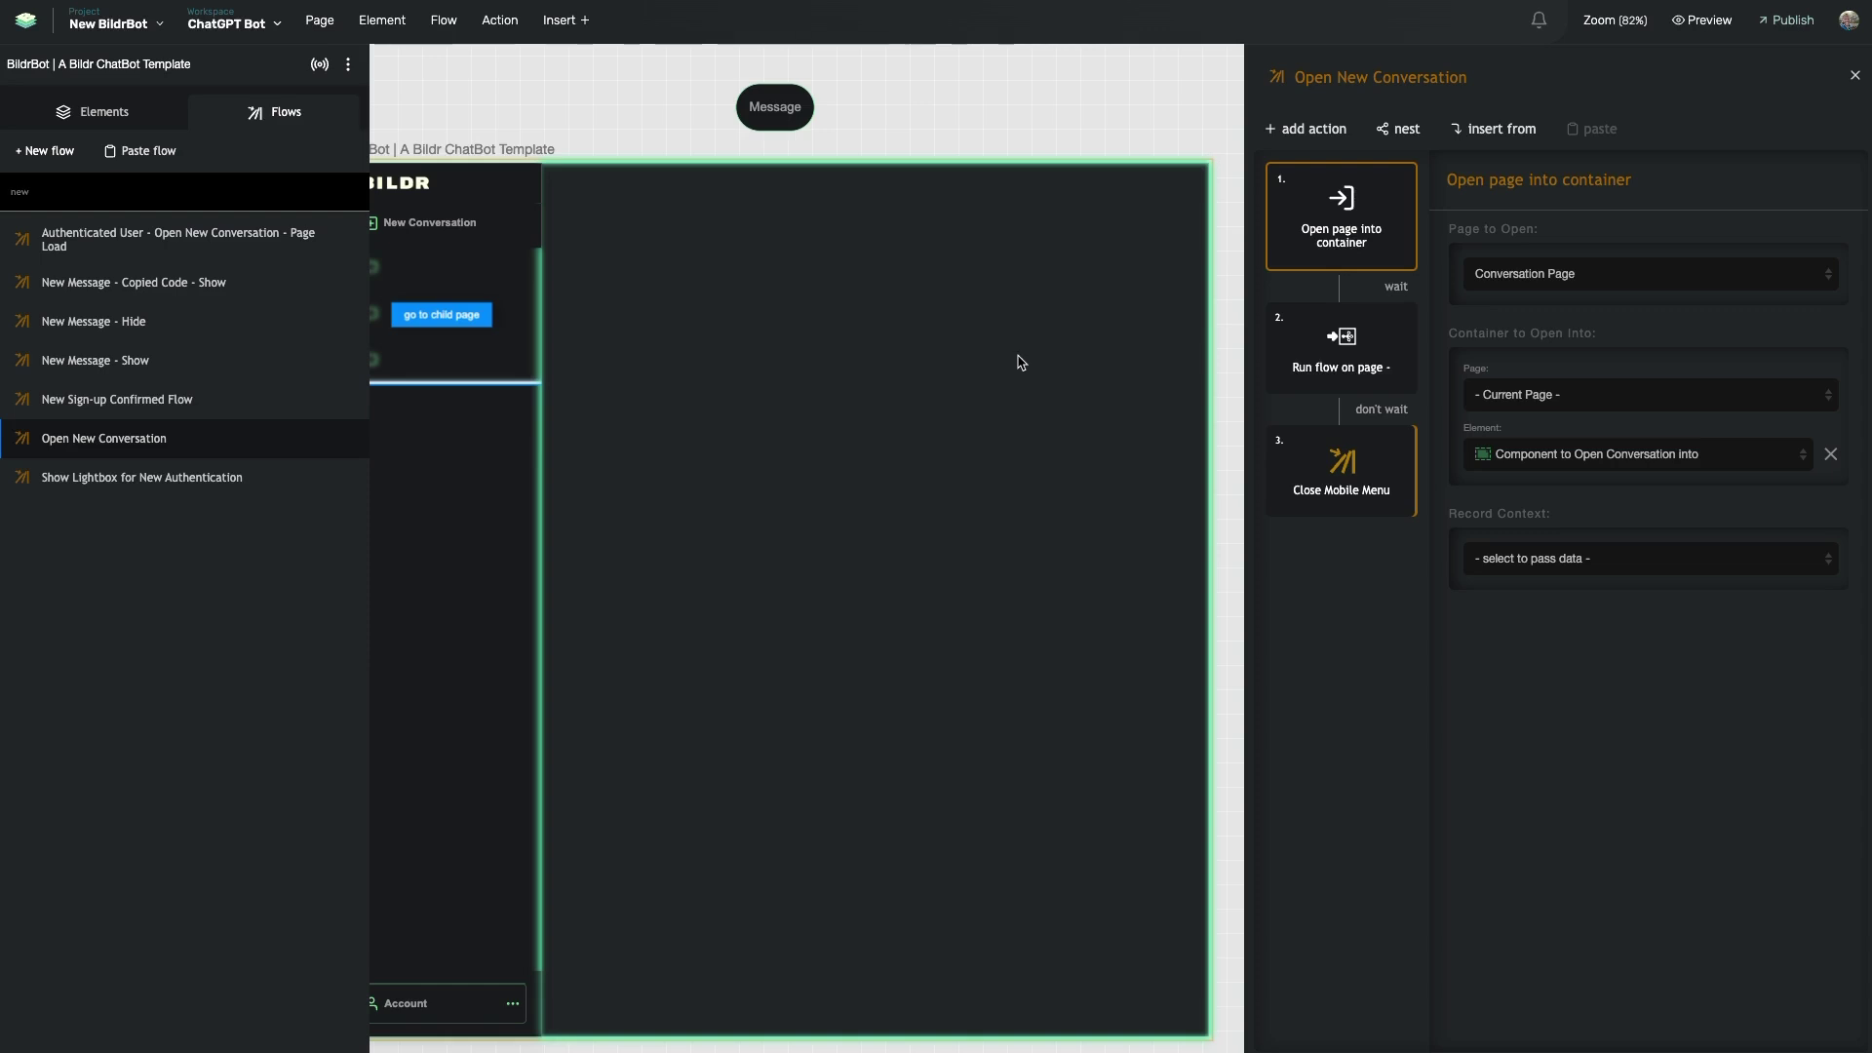
scroll(1017, 361, right, 1)
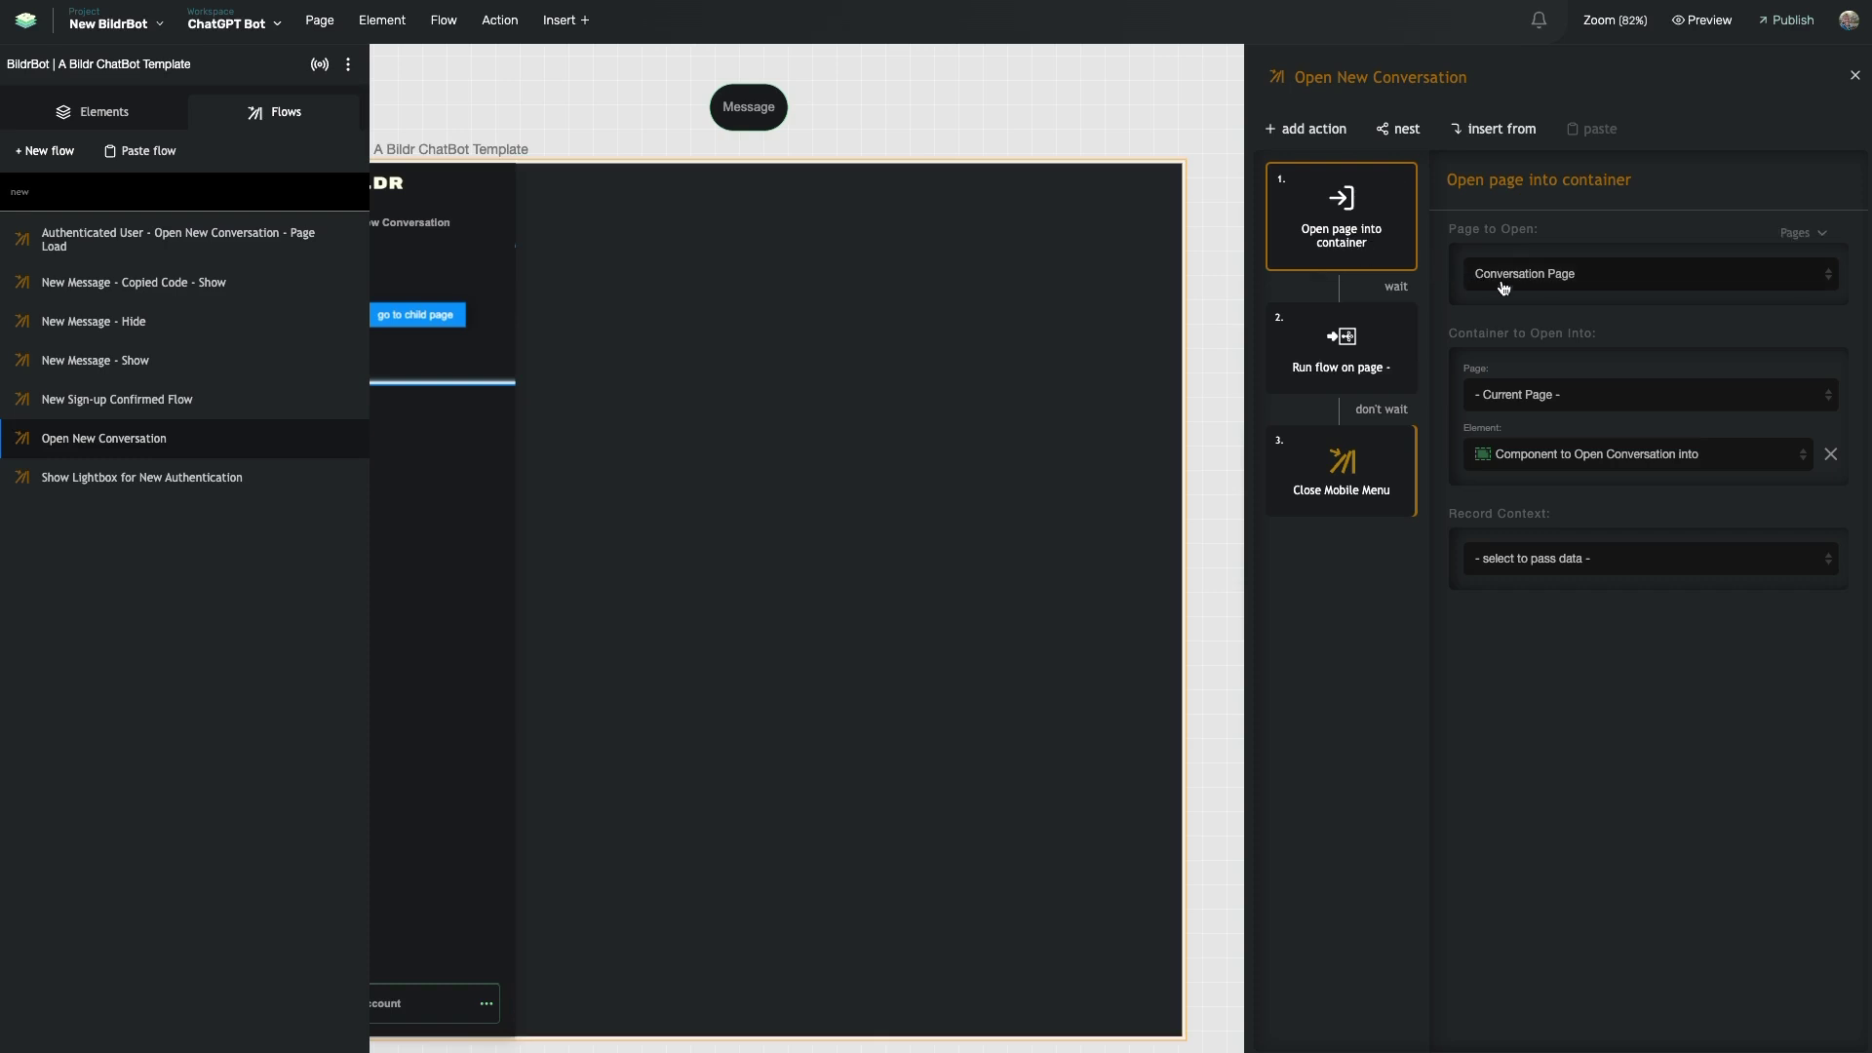
scroll(1058, 380, right, 6)
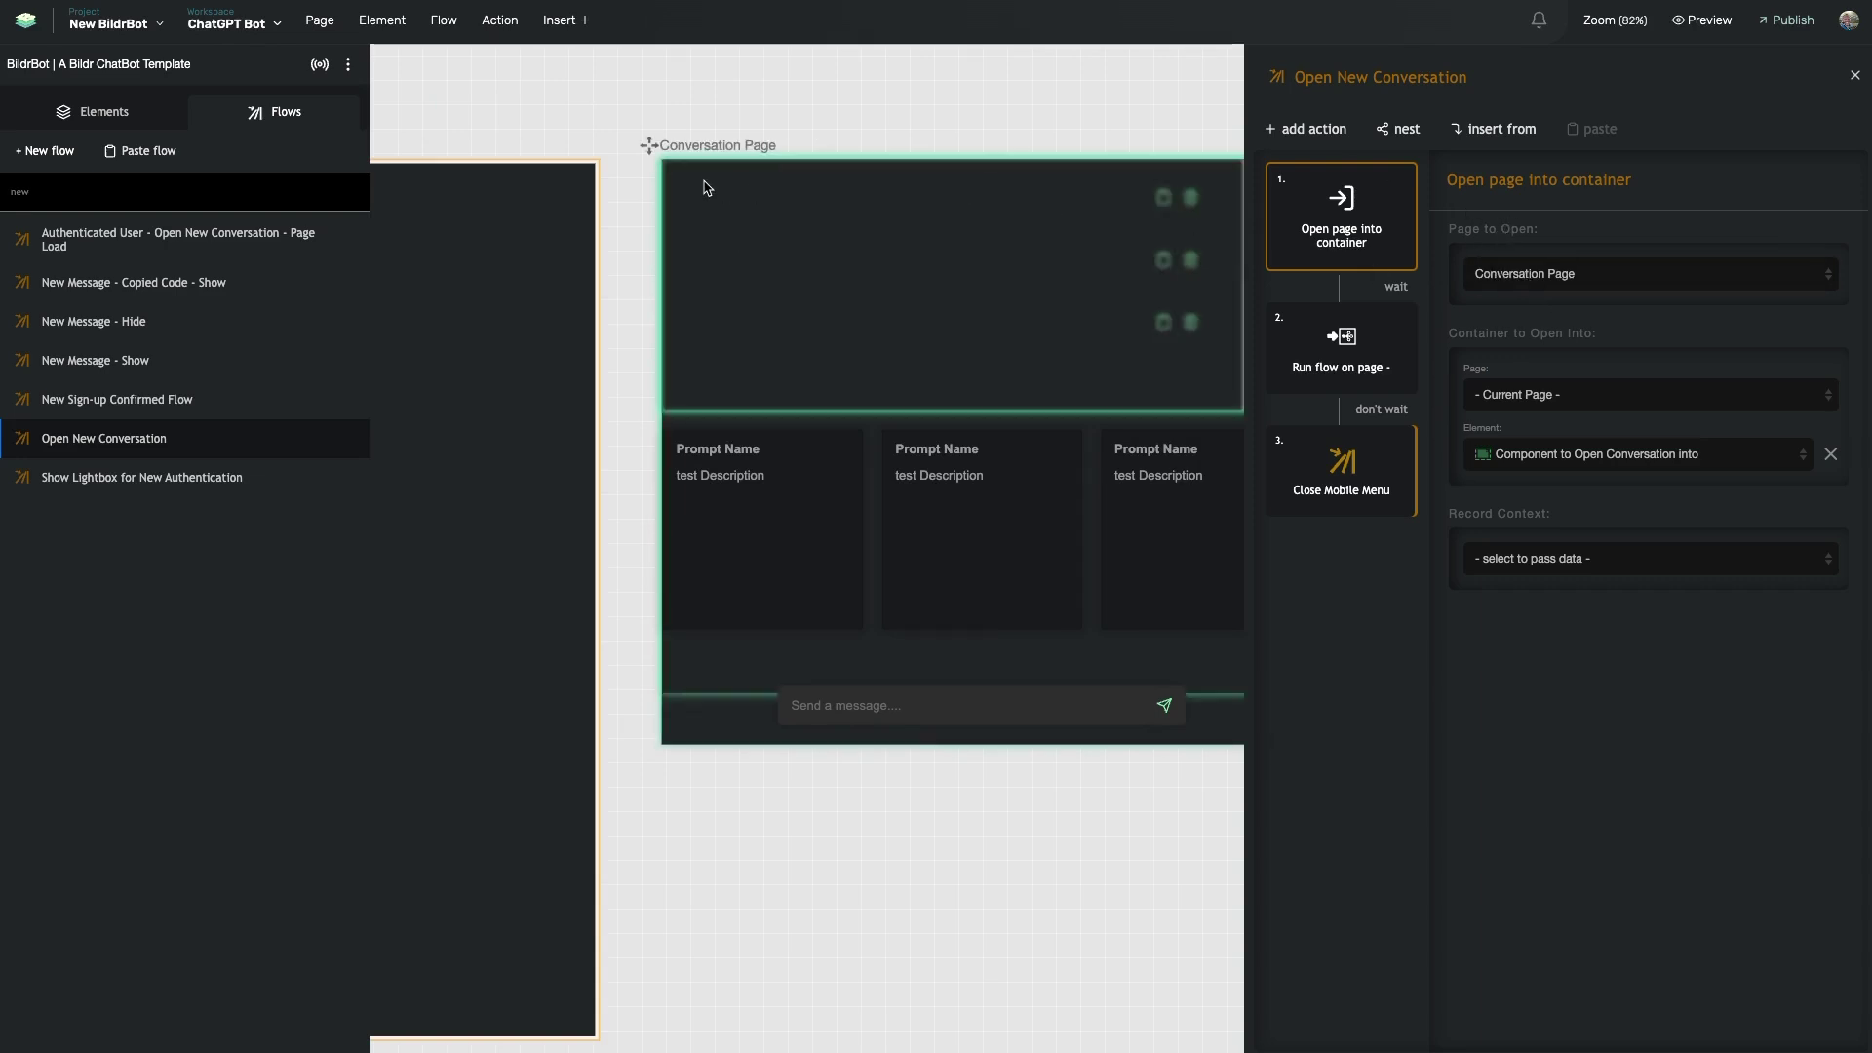
scroll(869, 338, left, 7)
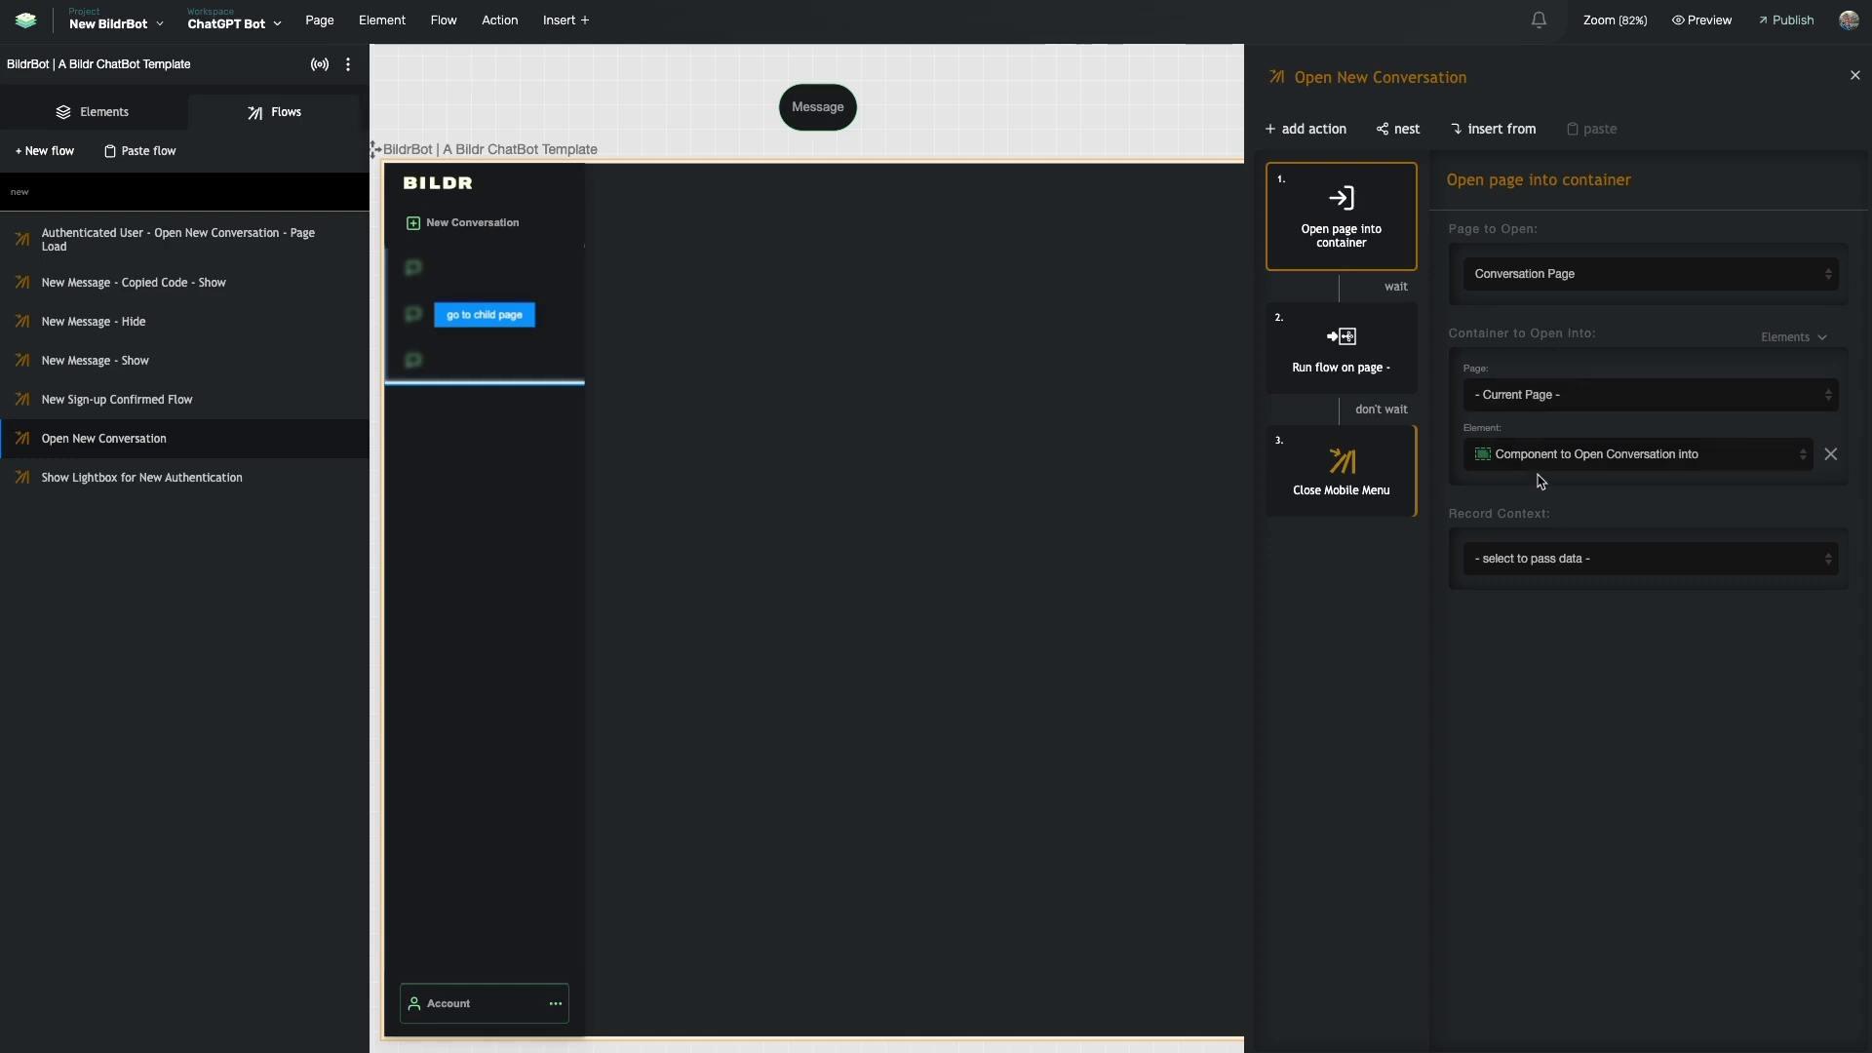
drag(1459, 514, 1545, 545)
click(1549, 613)
scroll(1015, 526, right, 10)
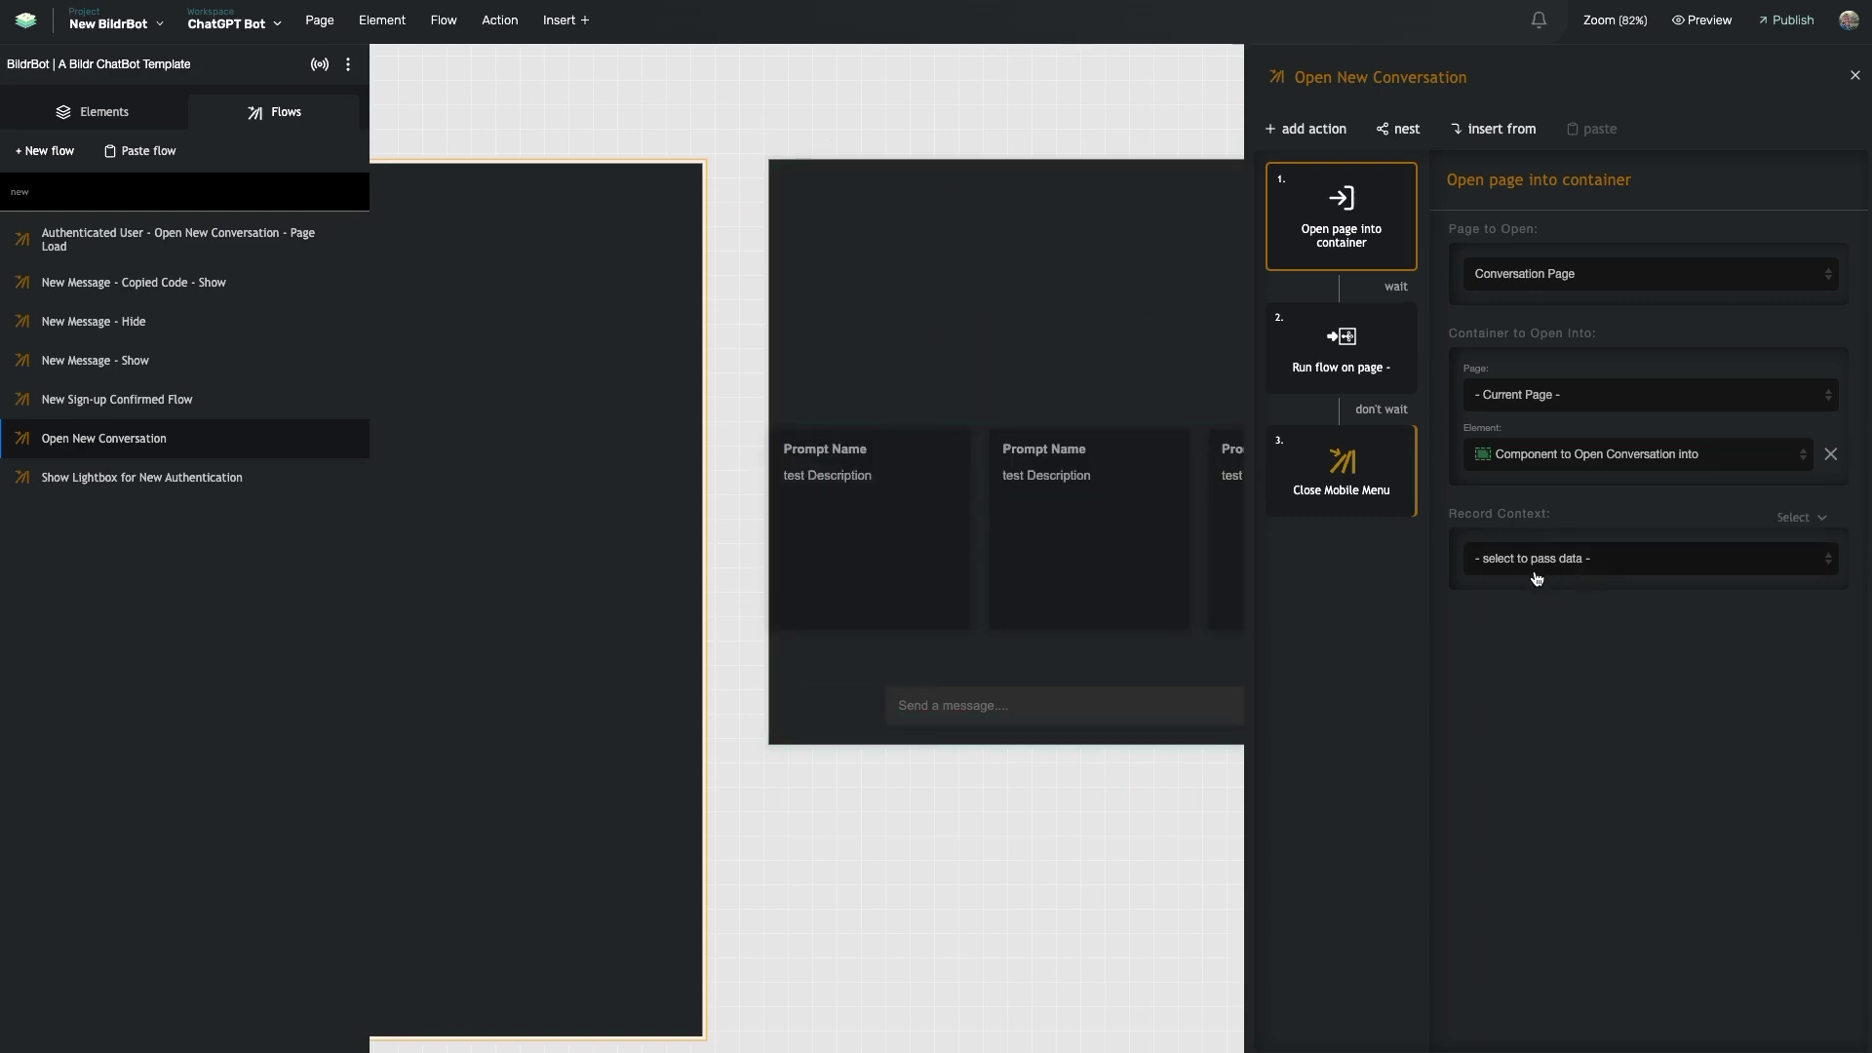
scroll(981, 446, right, 6)
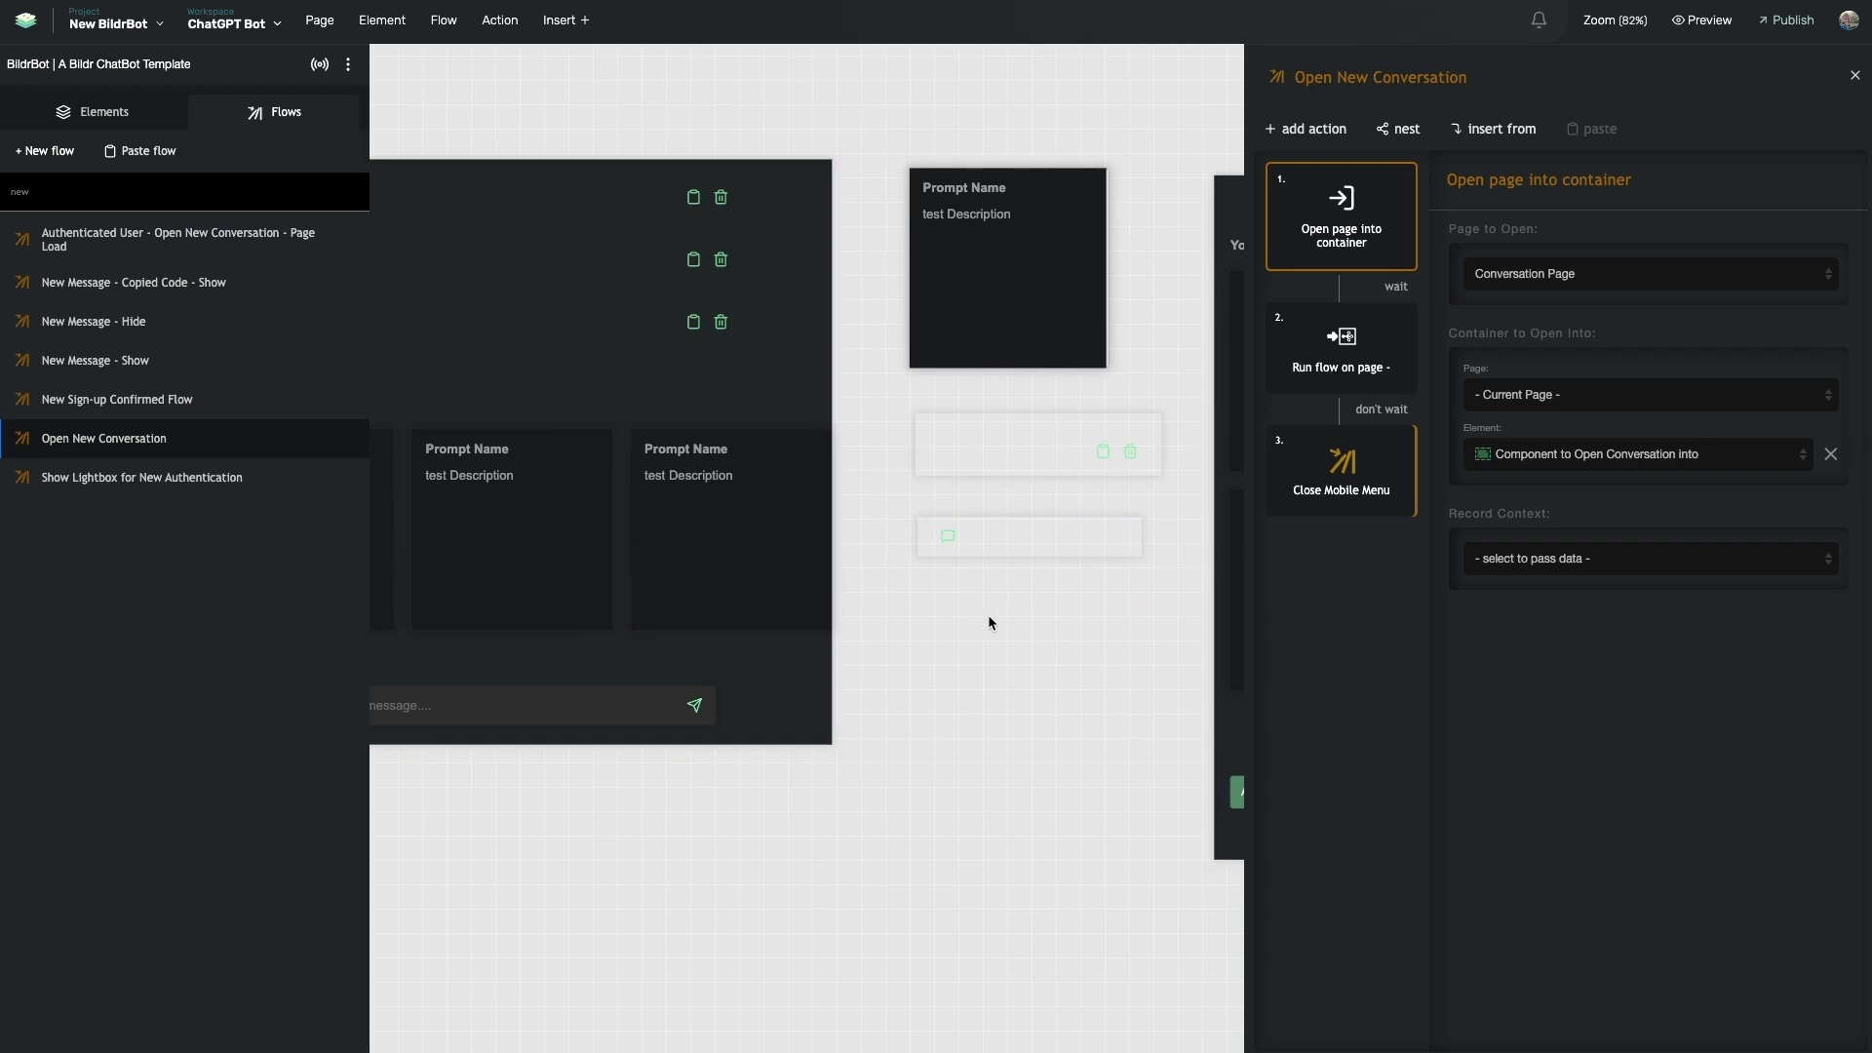
scroll(986, 614, left, 2)
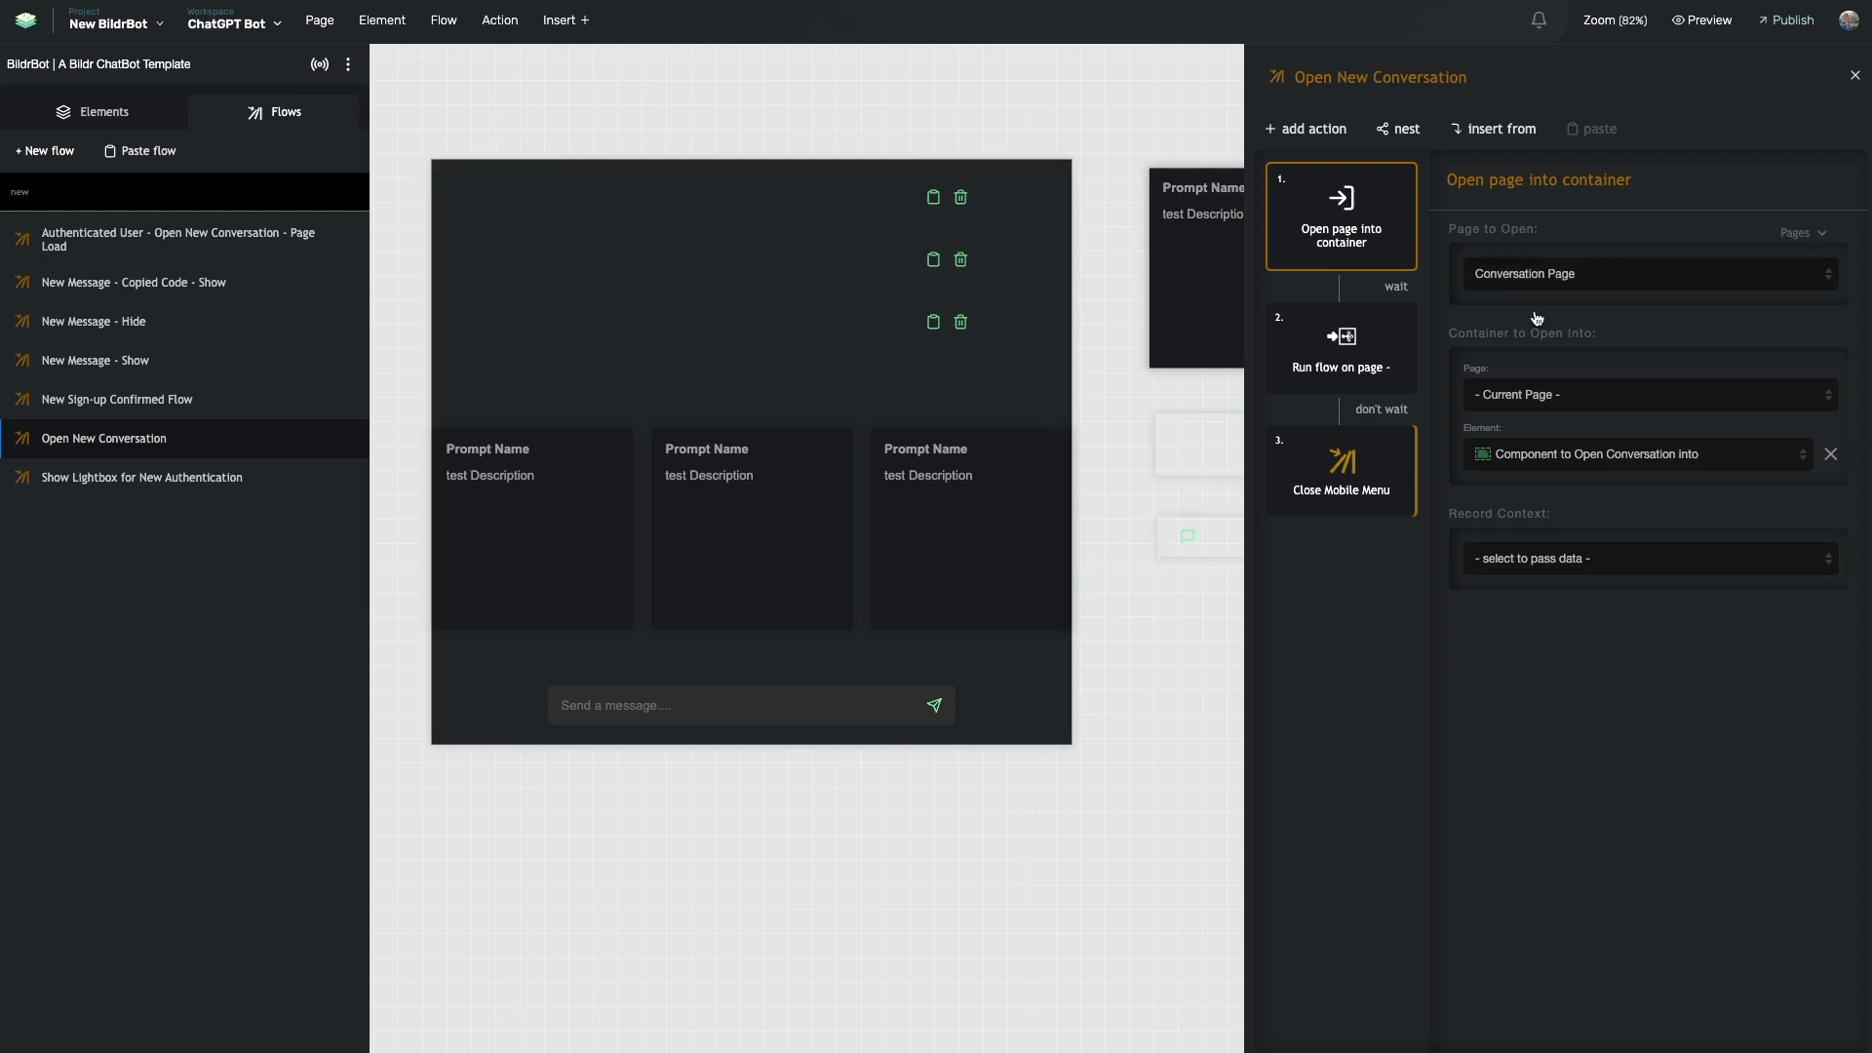
- Show the Run flow on page step's settings and bring the chatbot preview back
click(1355, 337)
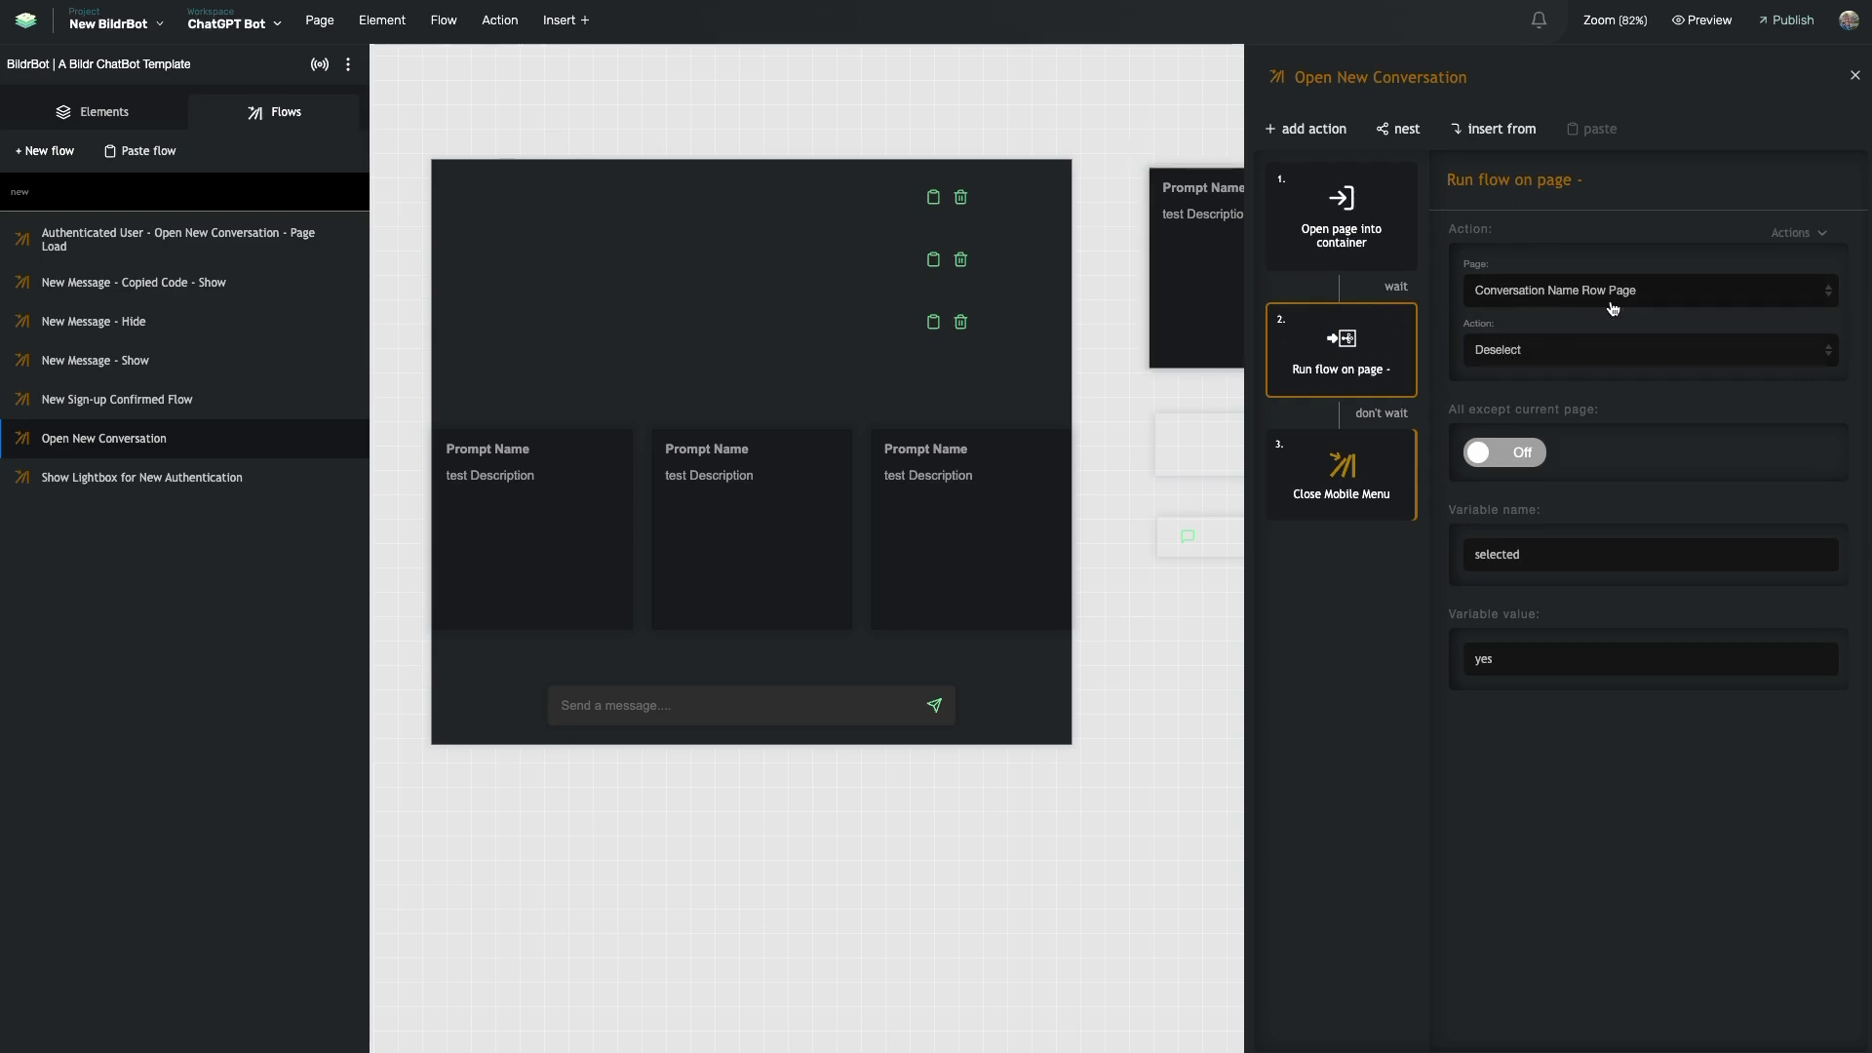
click(1043, 410)
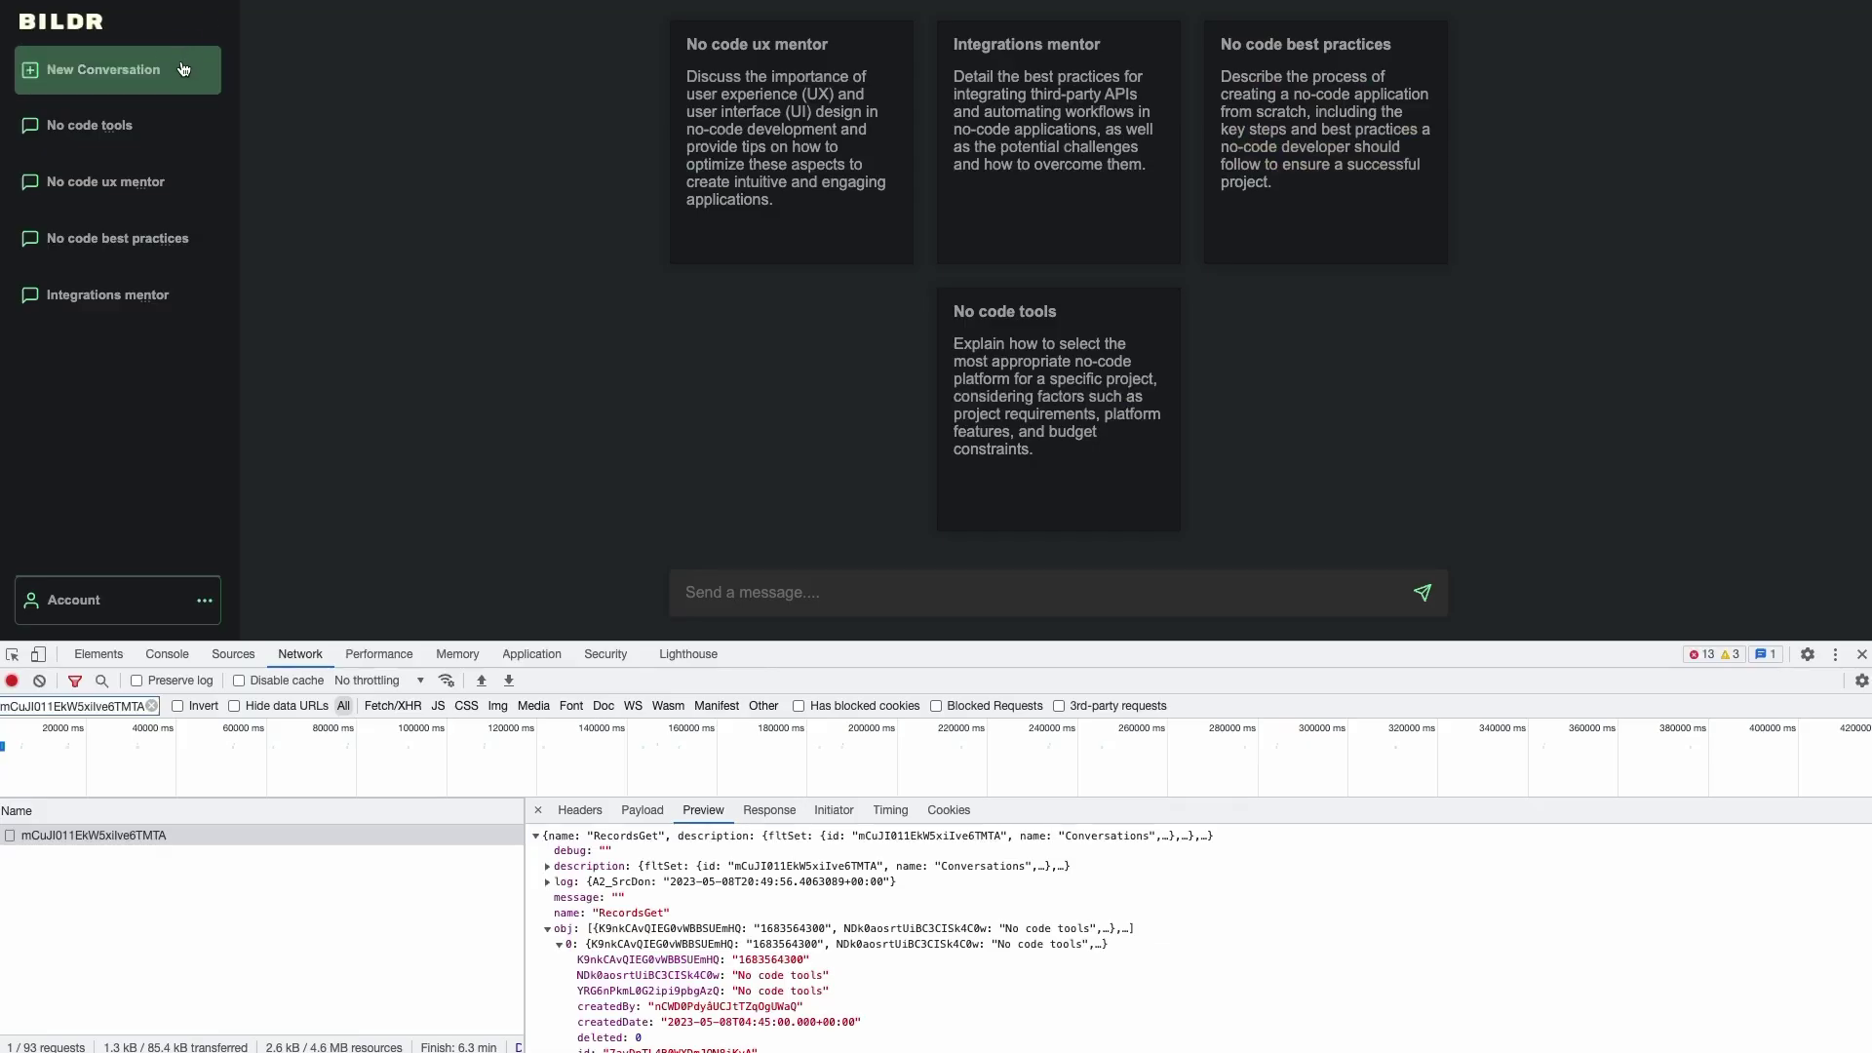
click(132, 128)
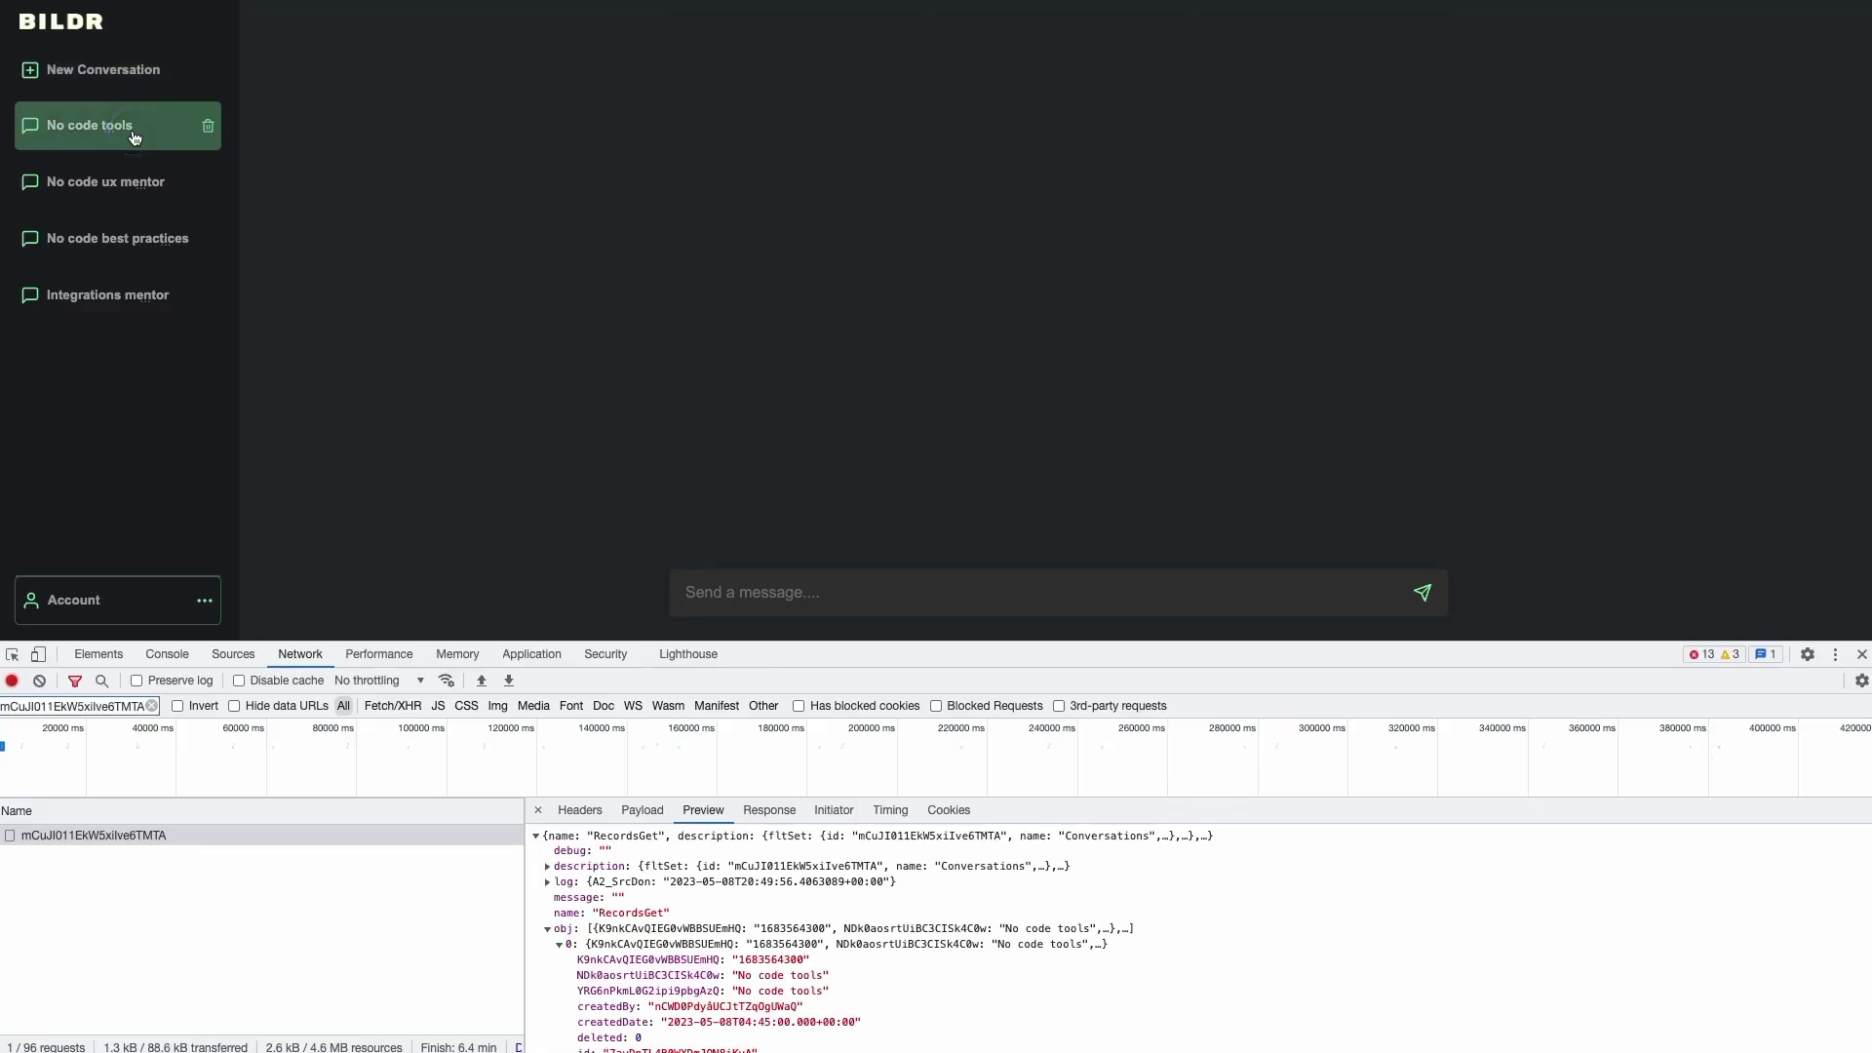
click(163, 93)
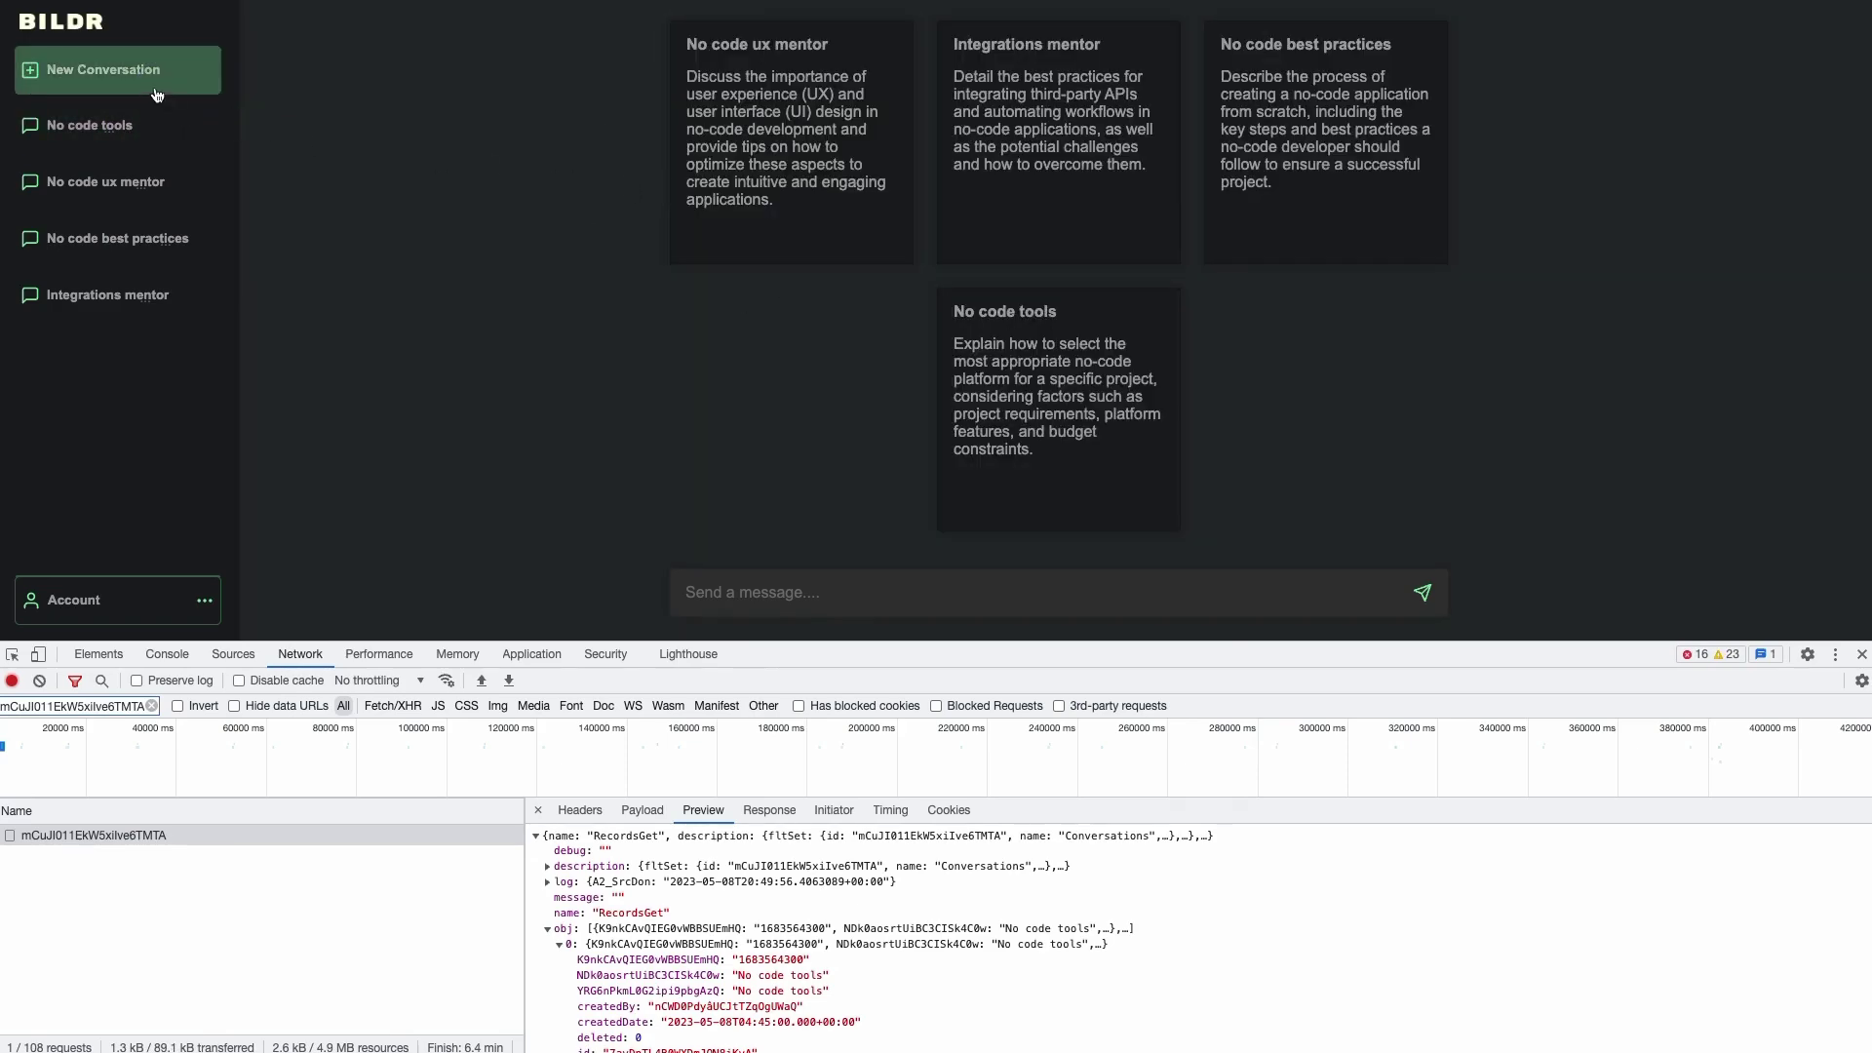
click(115, 184)
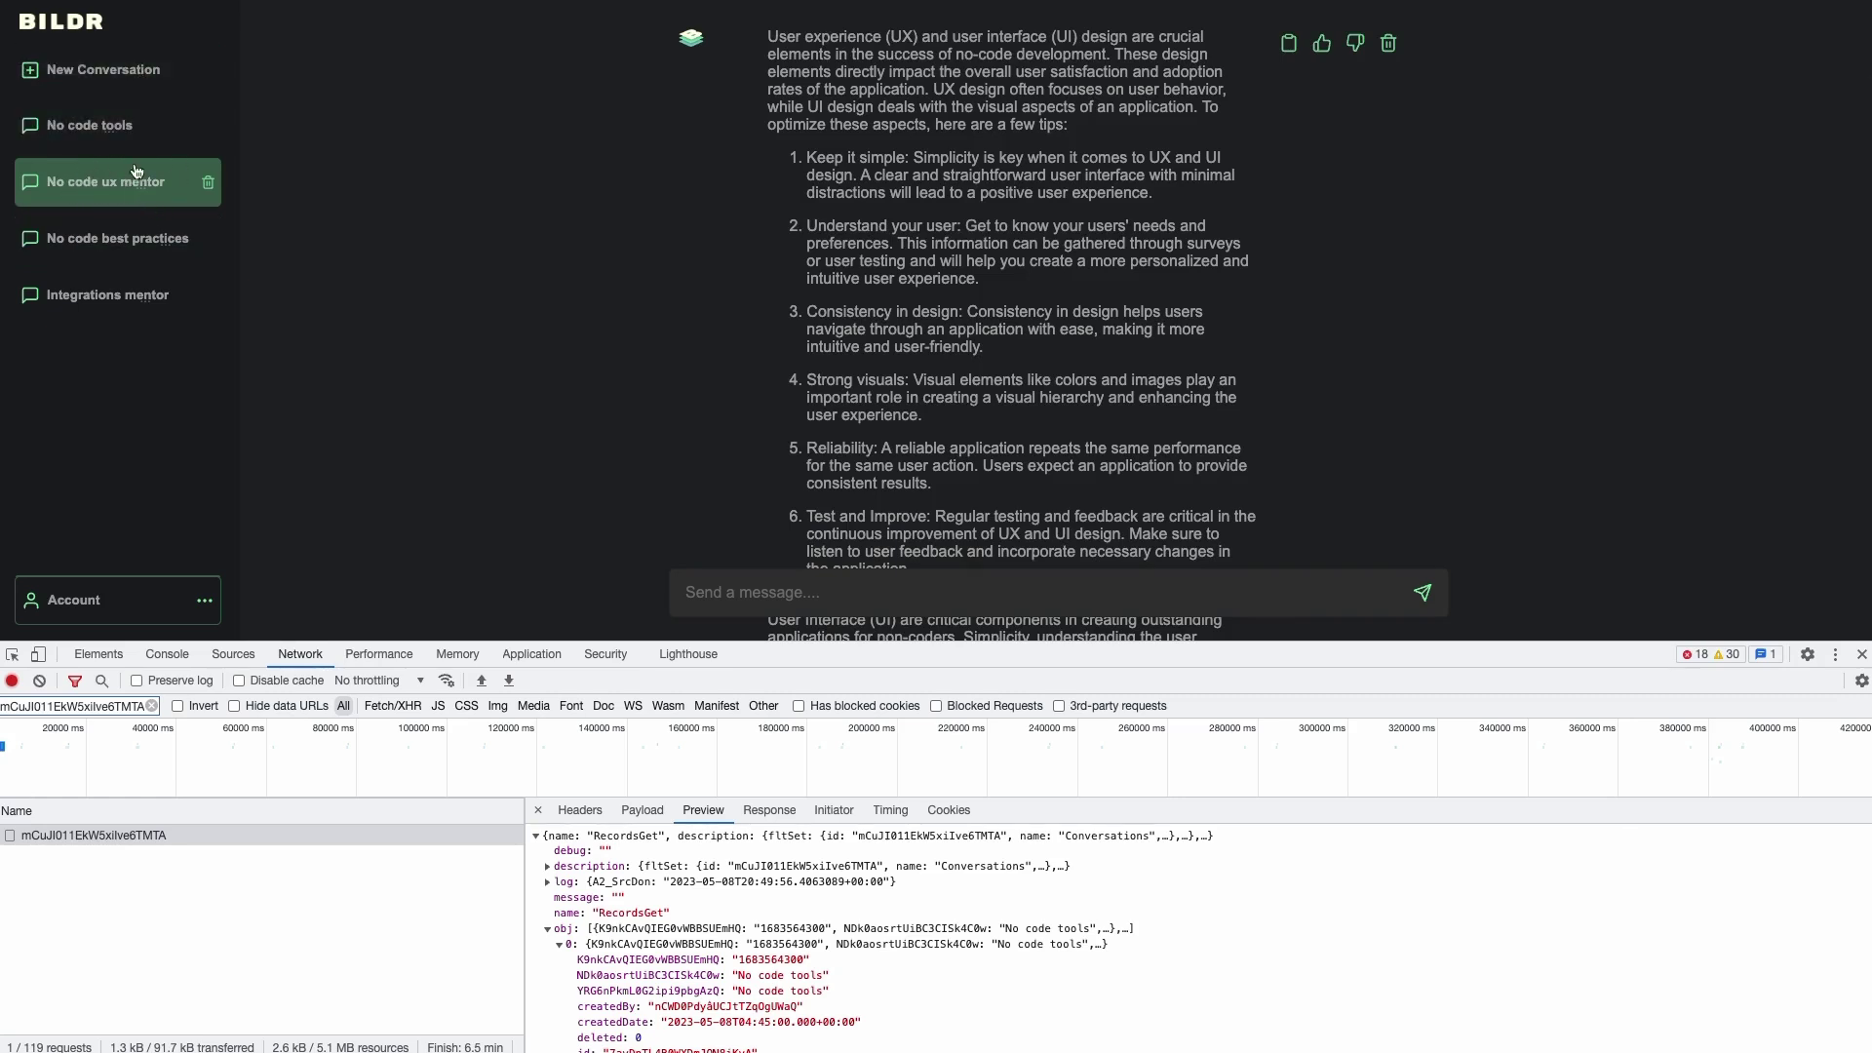
click(162, 88)
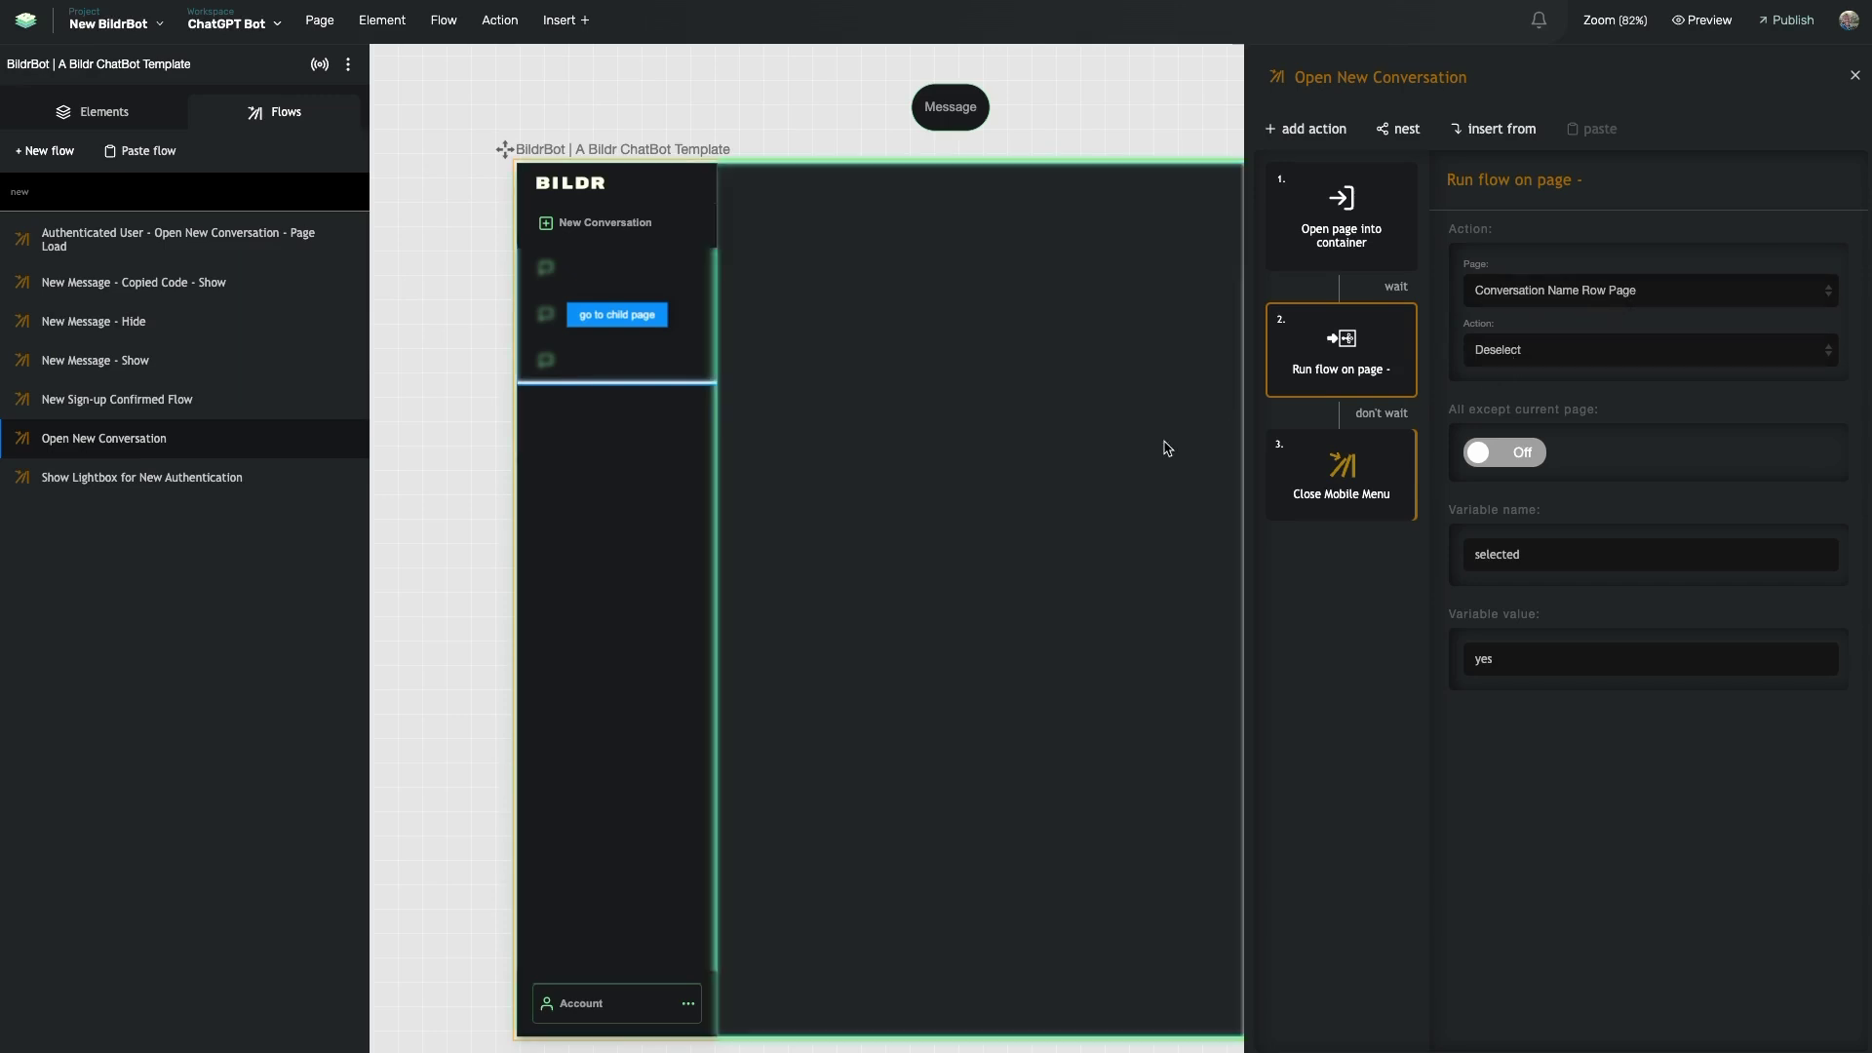
- Select the Conversation Name Row Page row element and open its Deselect flow via 'des'
scroll(1160, 447, right, 5)
scroll(1160, 447, right, 9)
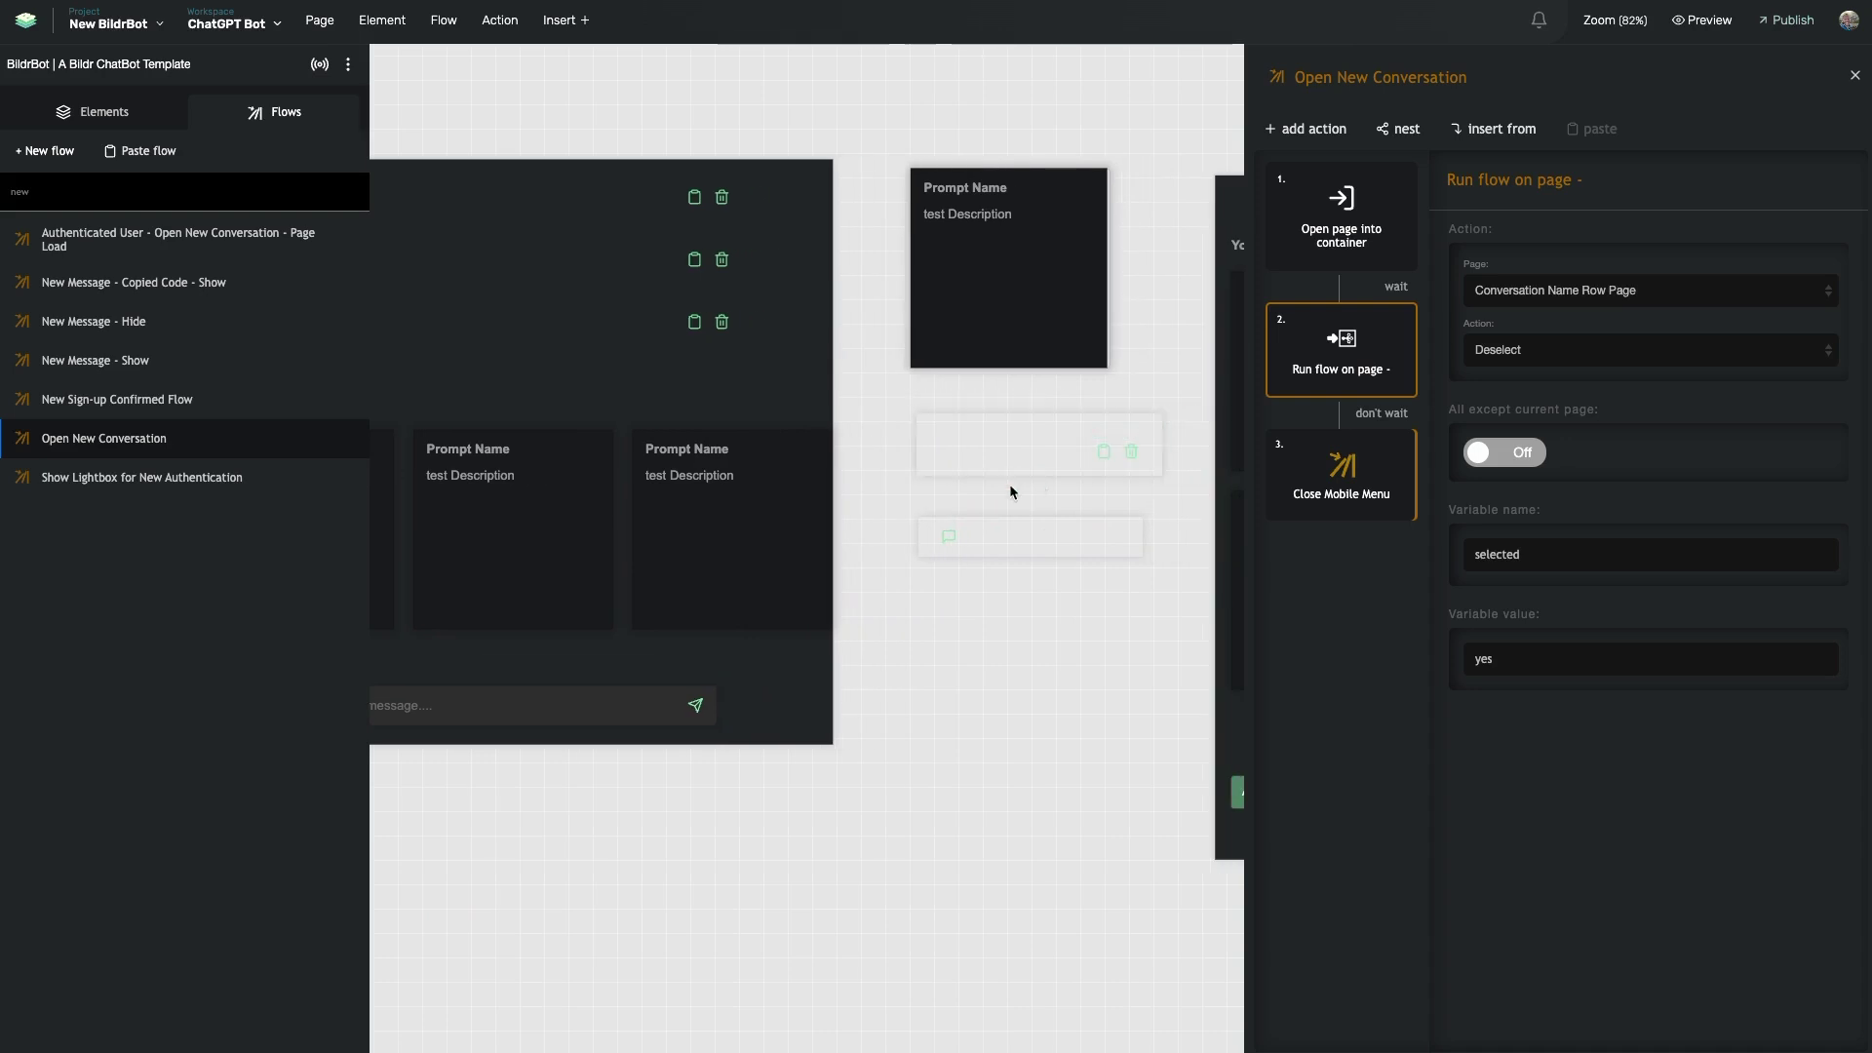
click(976, 543)
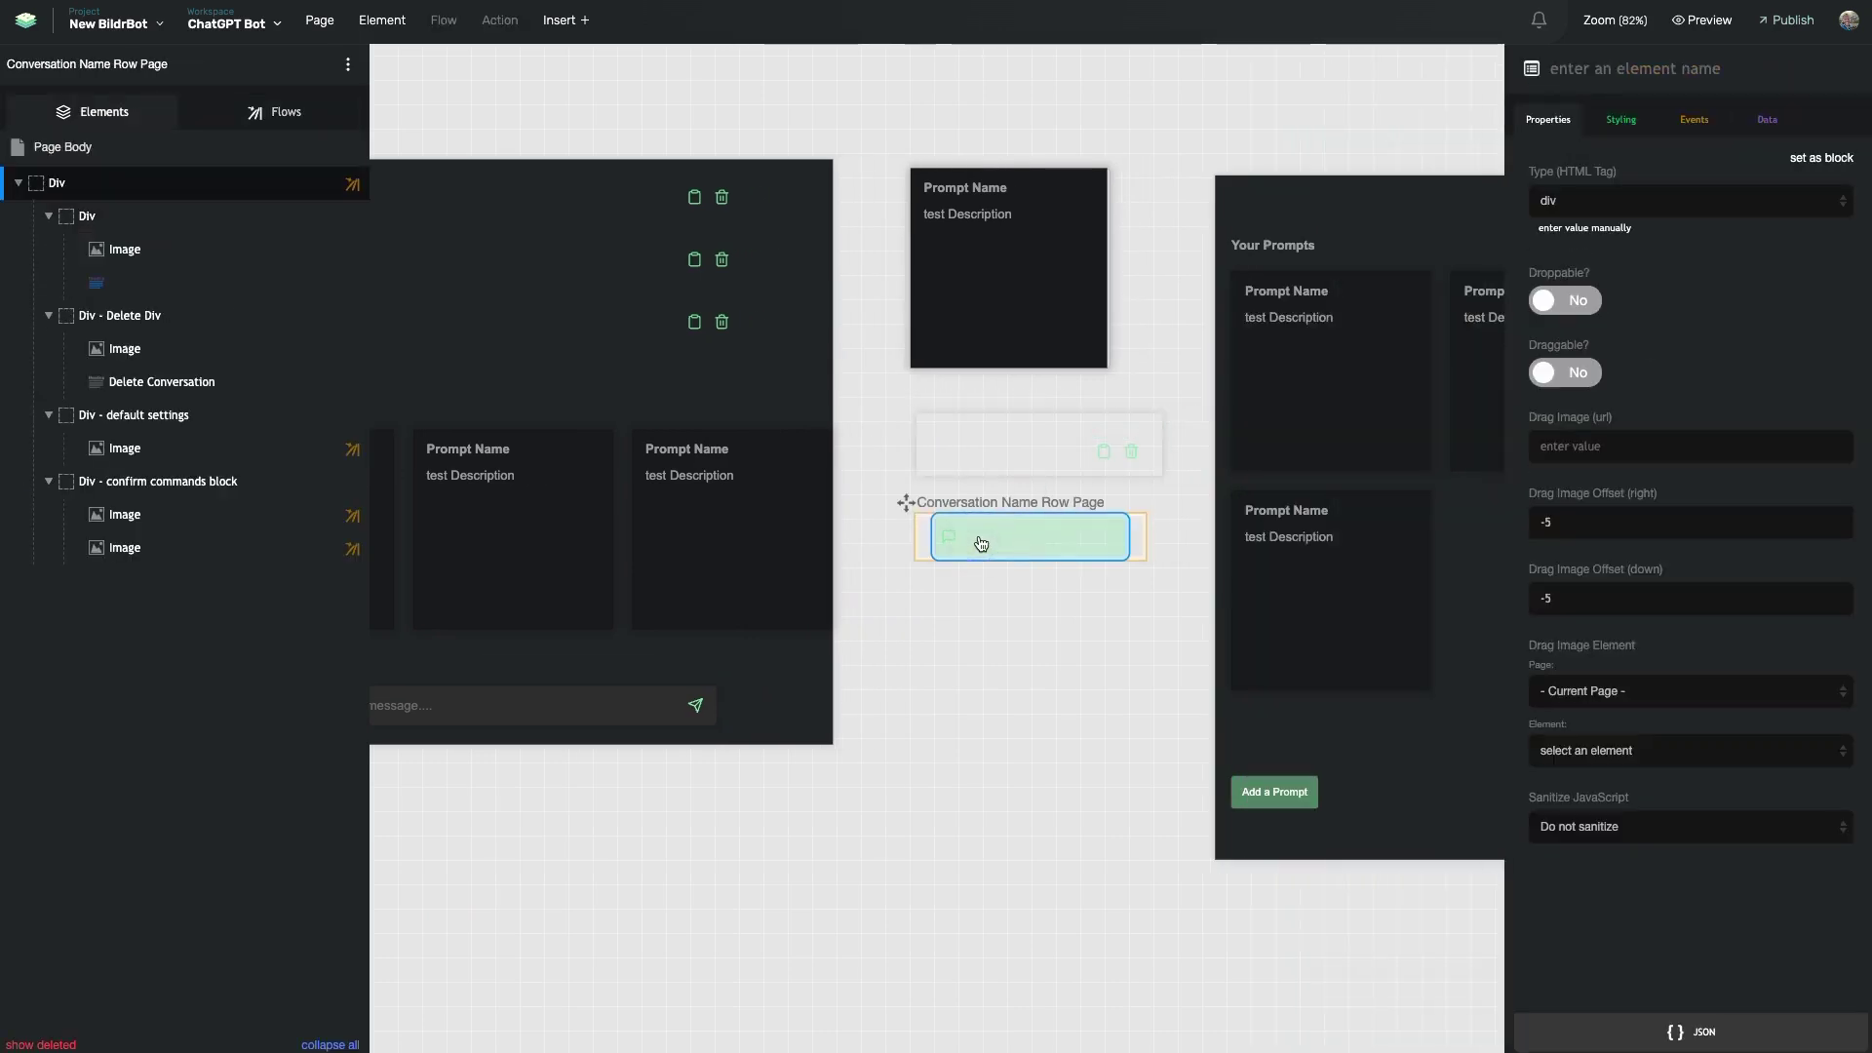
click(245, 119)
click(187, 189)
text(des)
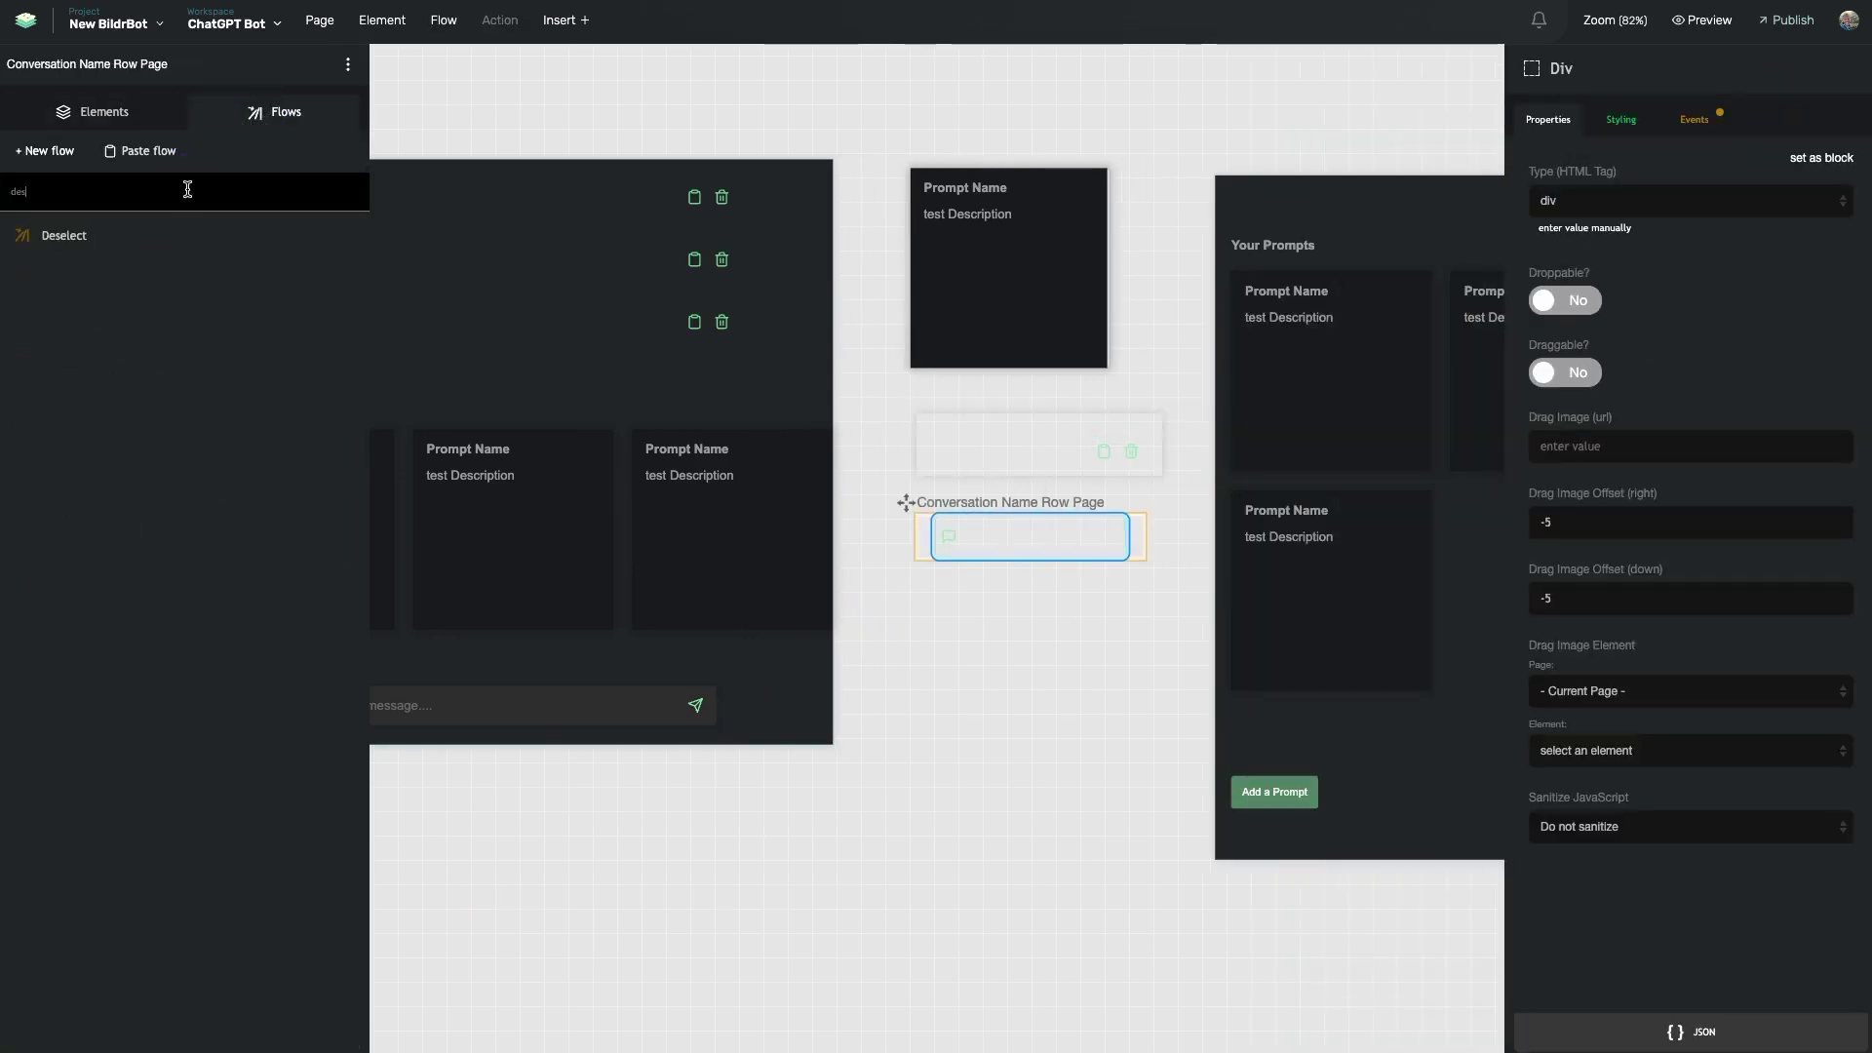
click(154, 236)
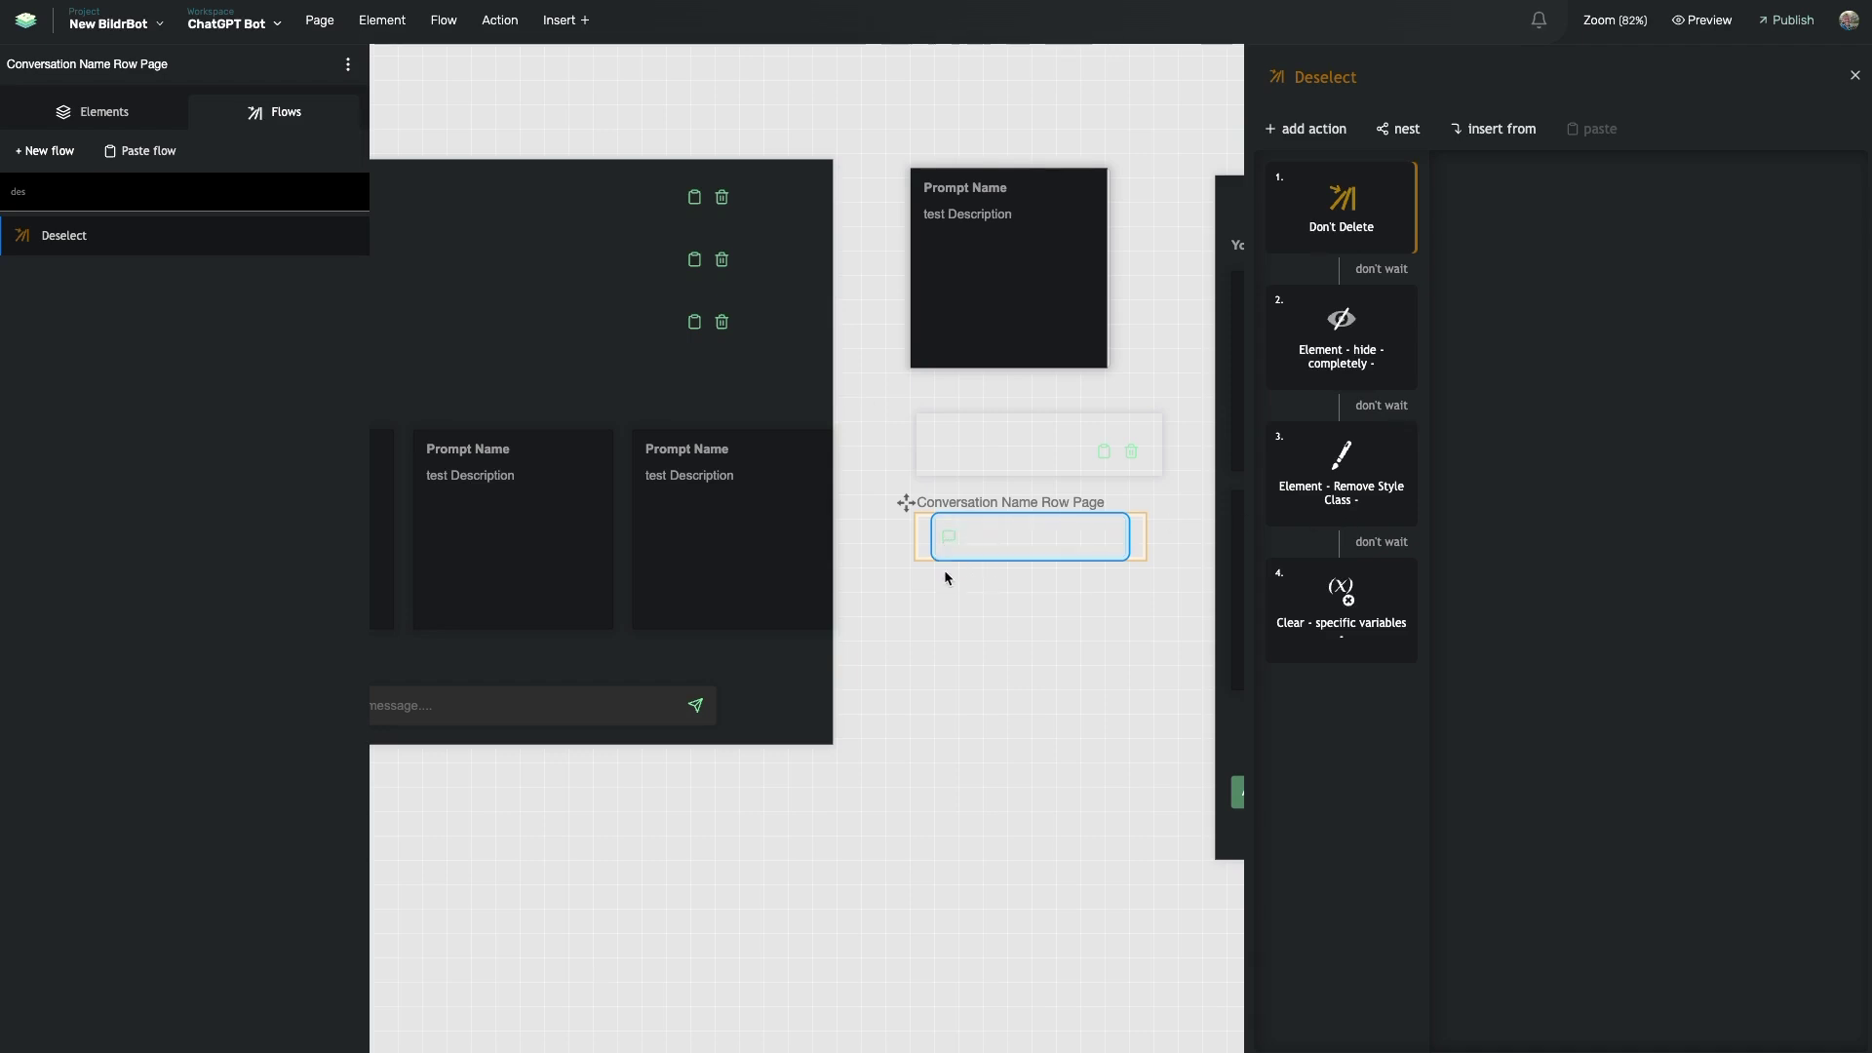
- Review Deselect's Remove Style Class, hide completely, and Clear - specific variables steps
click(1332, 477)
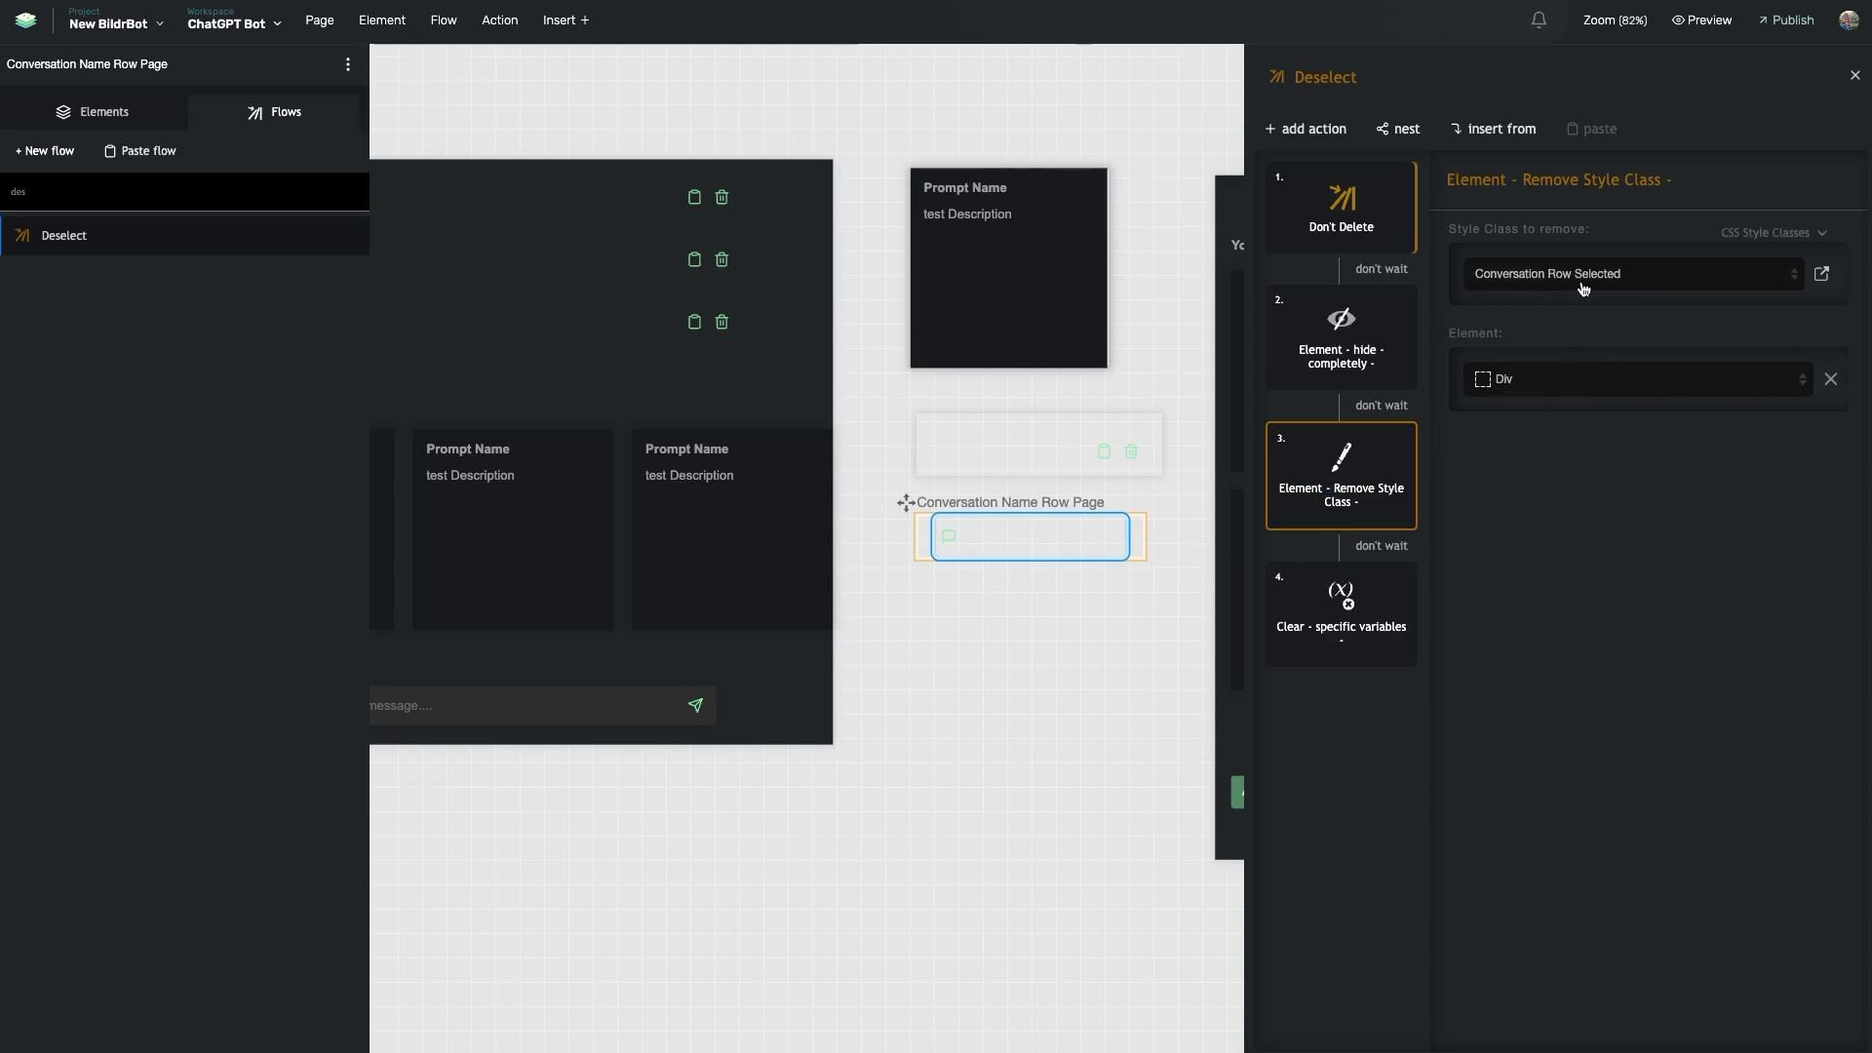
click(1343, 355)
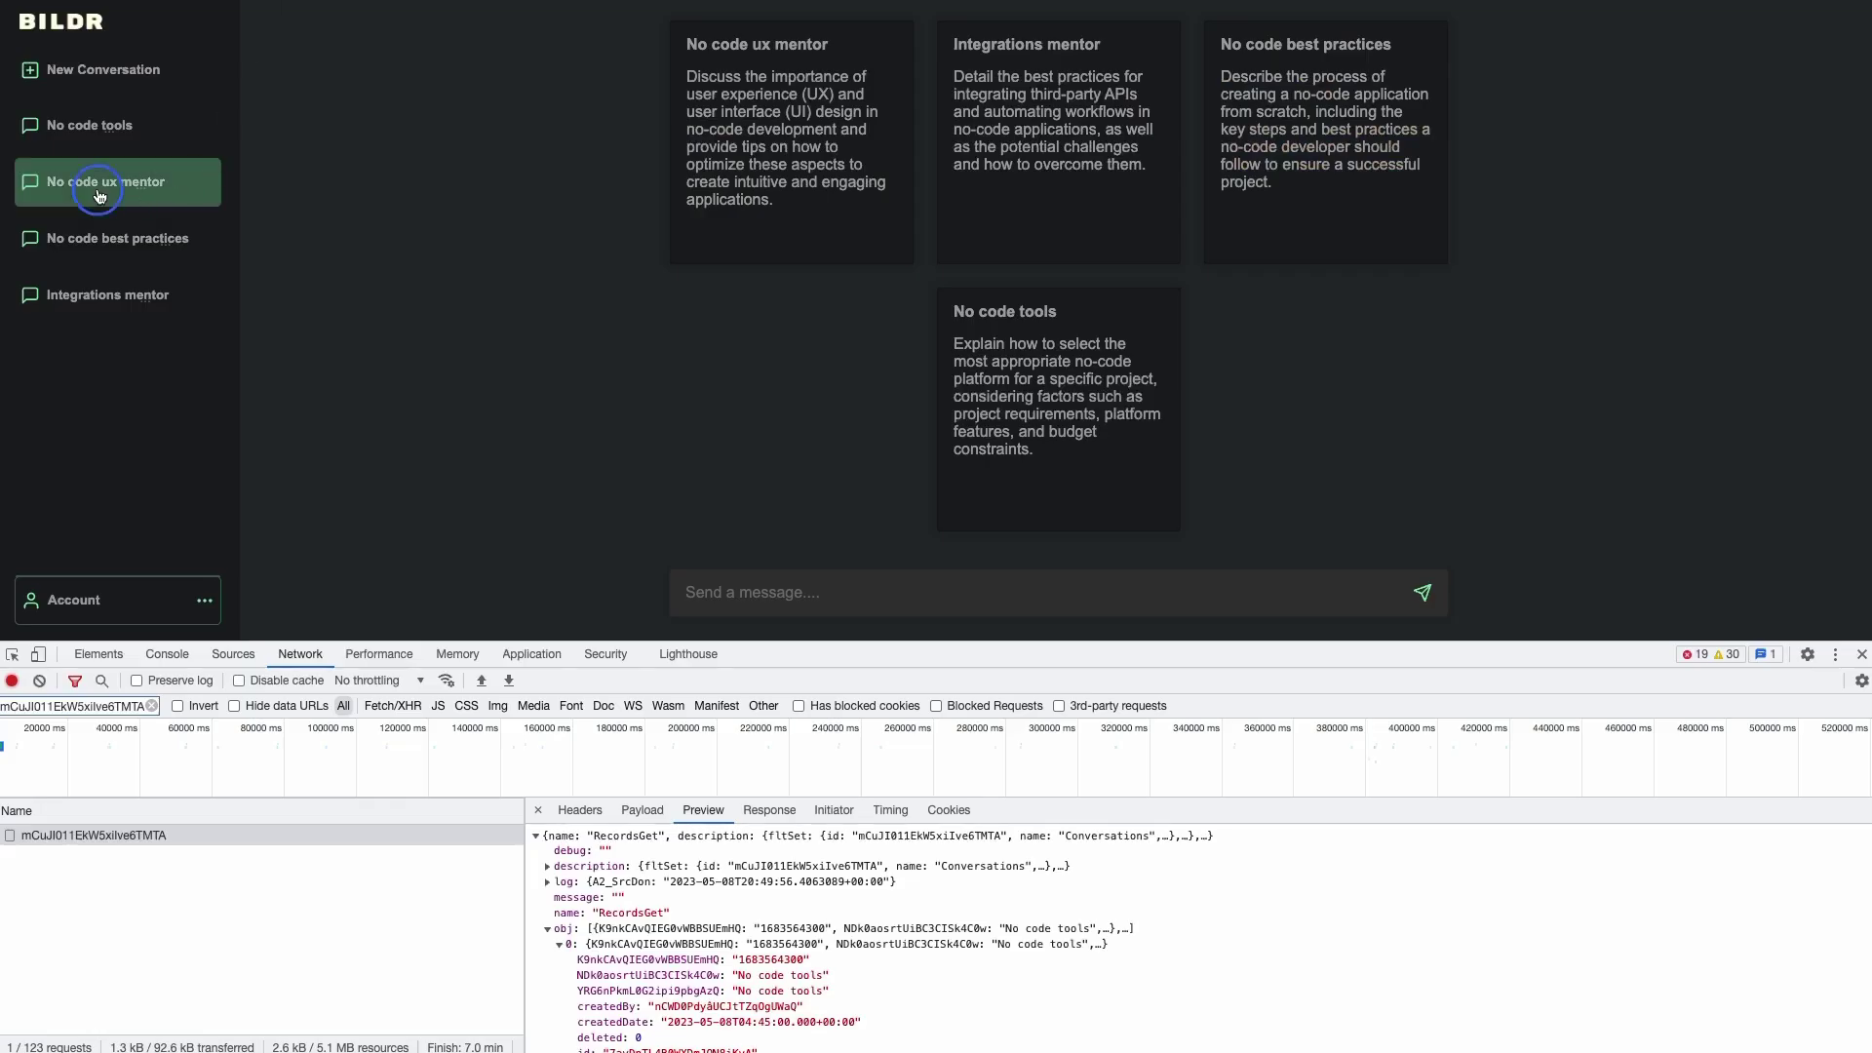
click(105, 197)
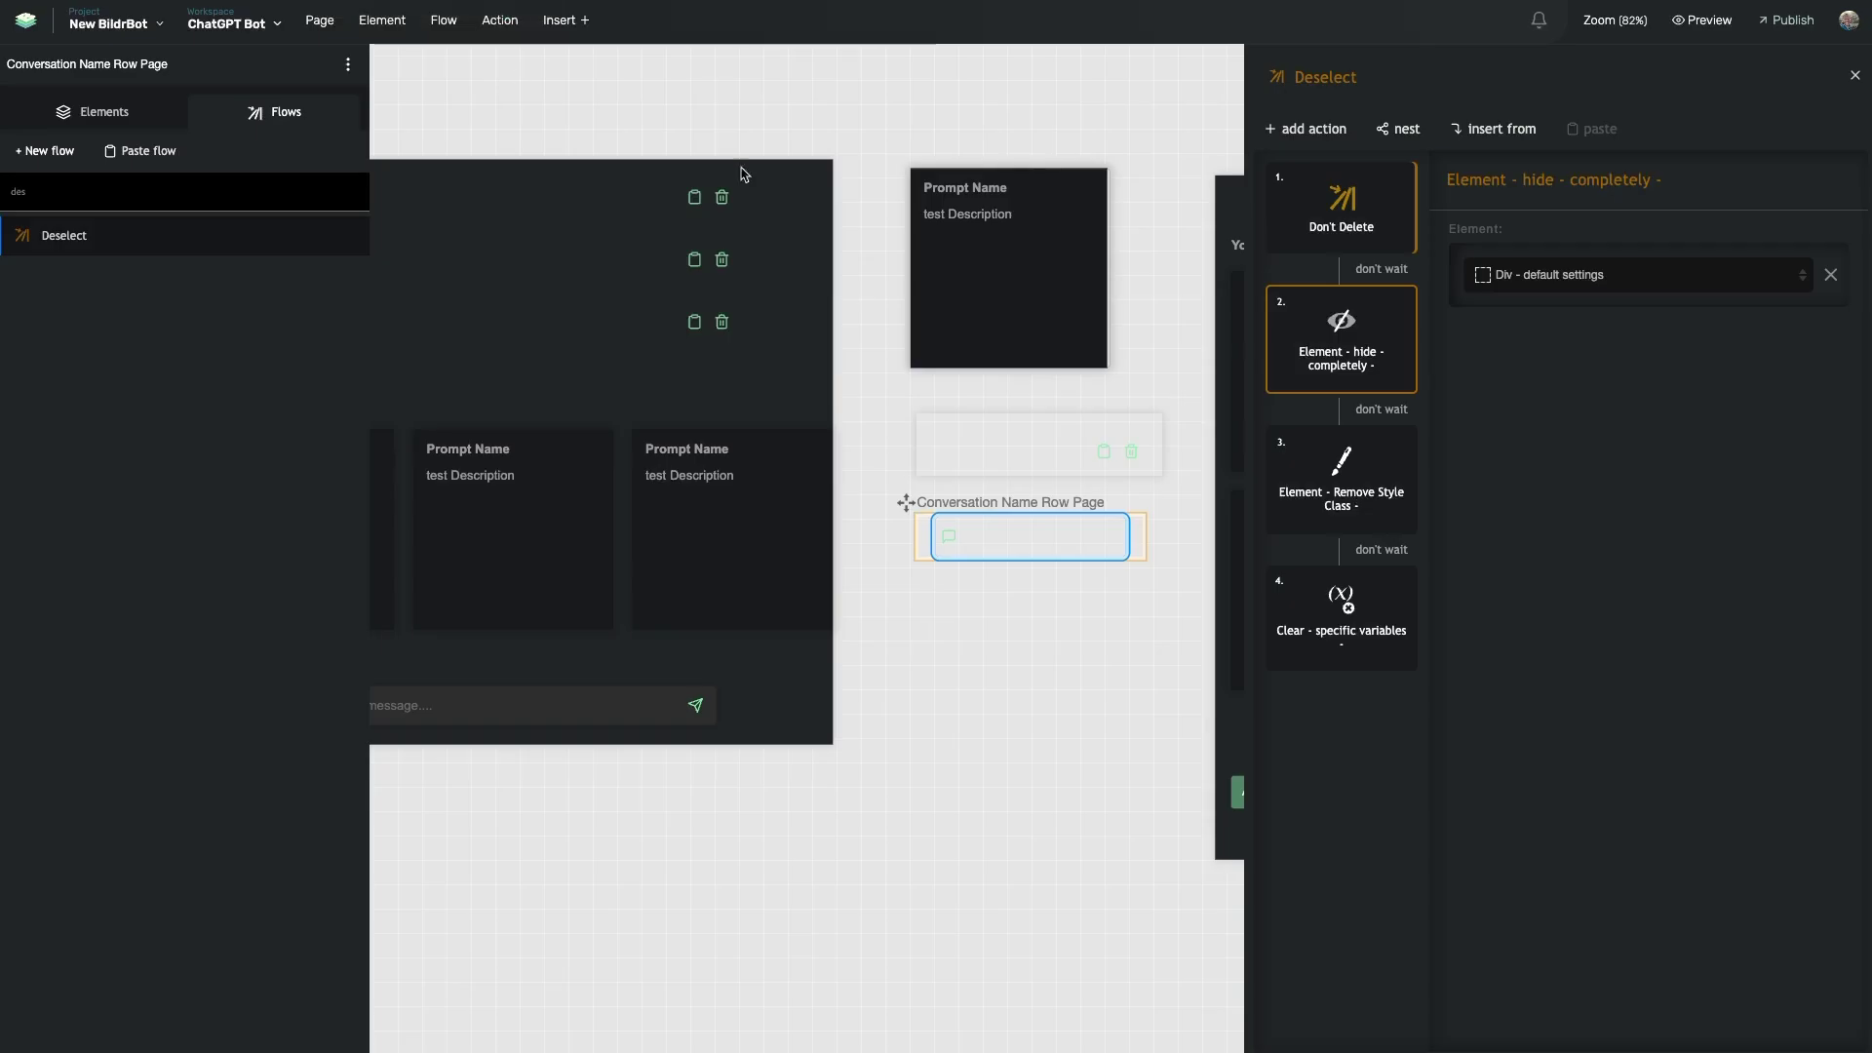
click(1313, 617)
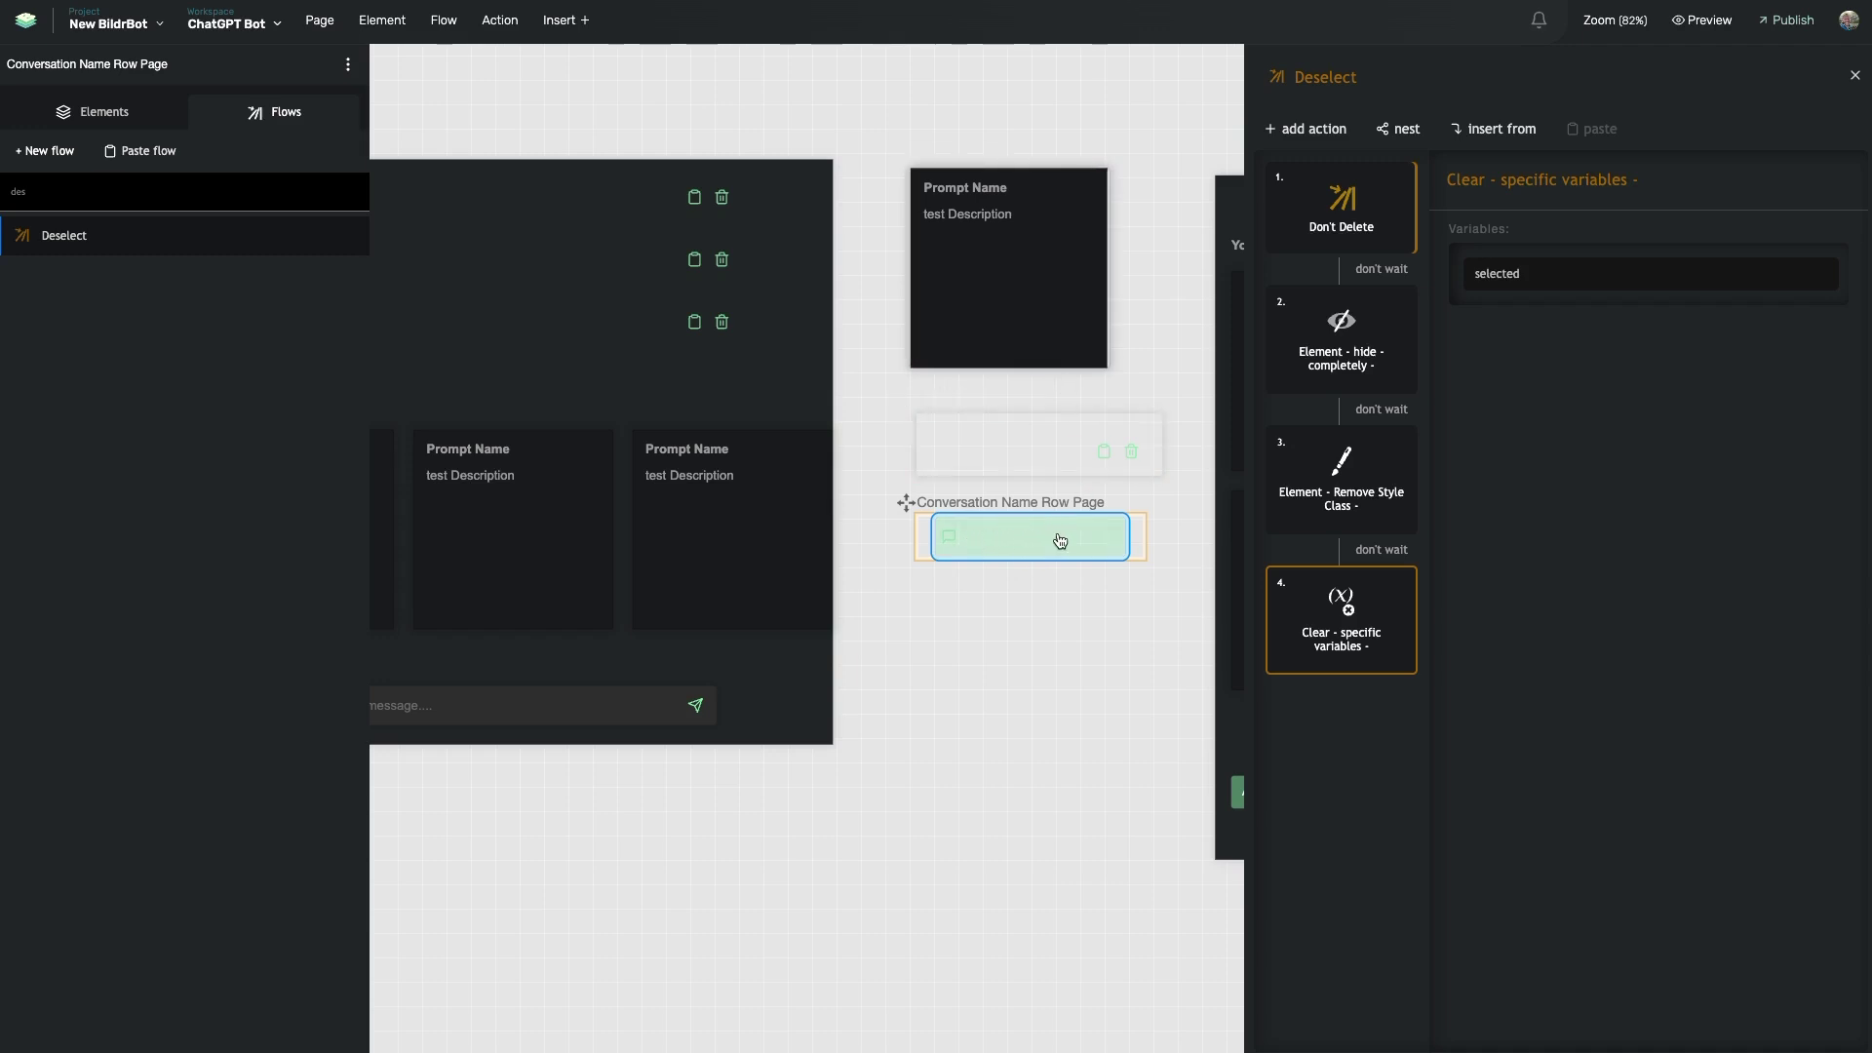
- Select the New Conversation element and edit its Open New Conversation click-event flow
scroll(1059, 541, left, 3)
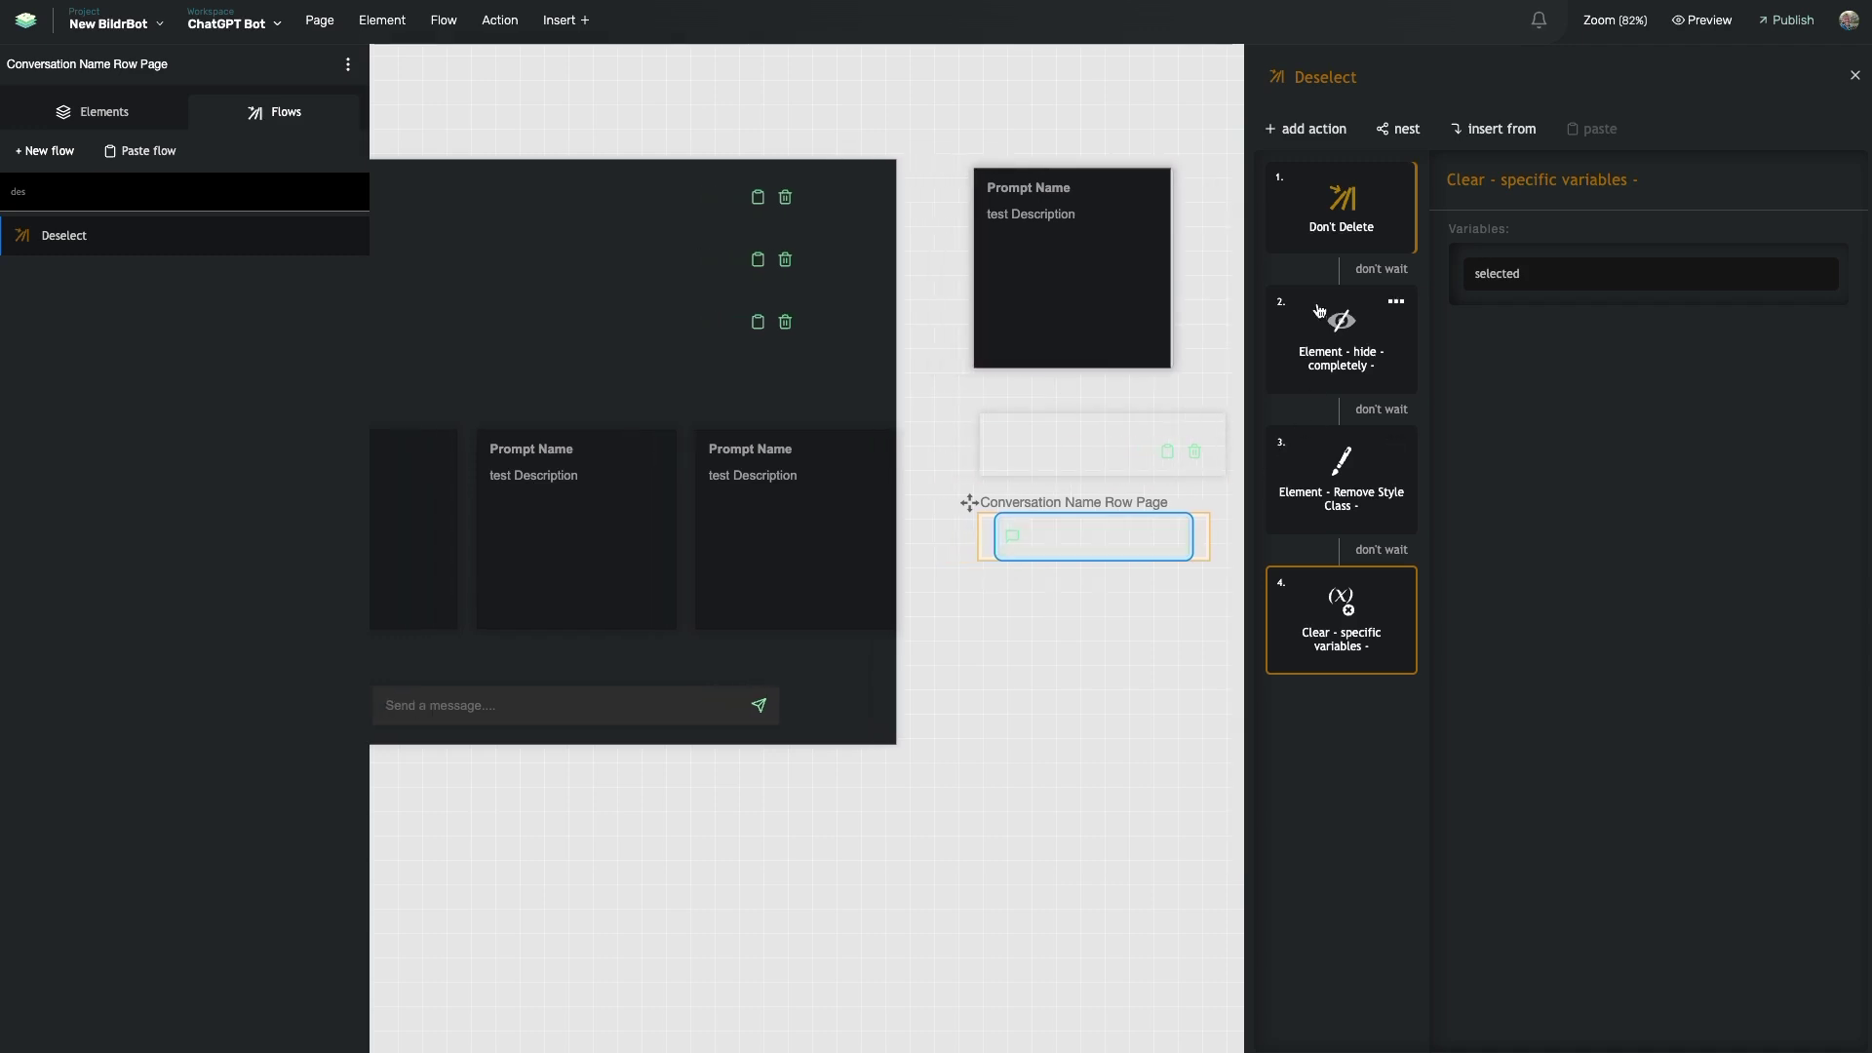
scroll(910, 376, left, 5)
scroll(1036, 400, right, 5)
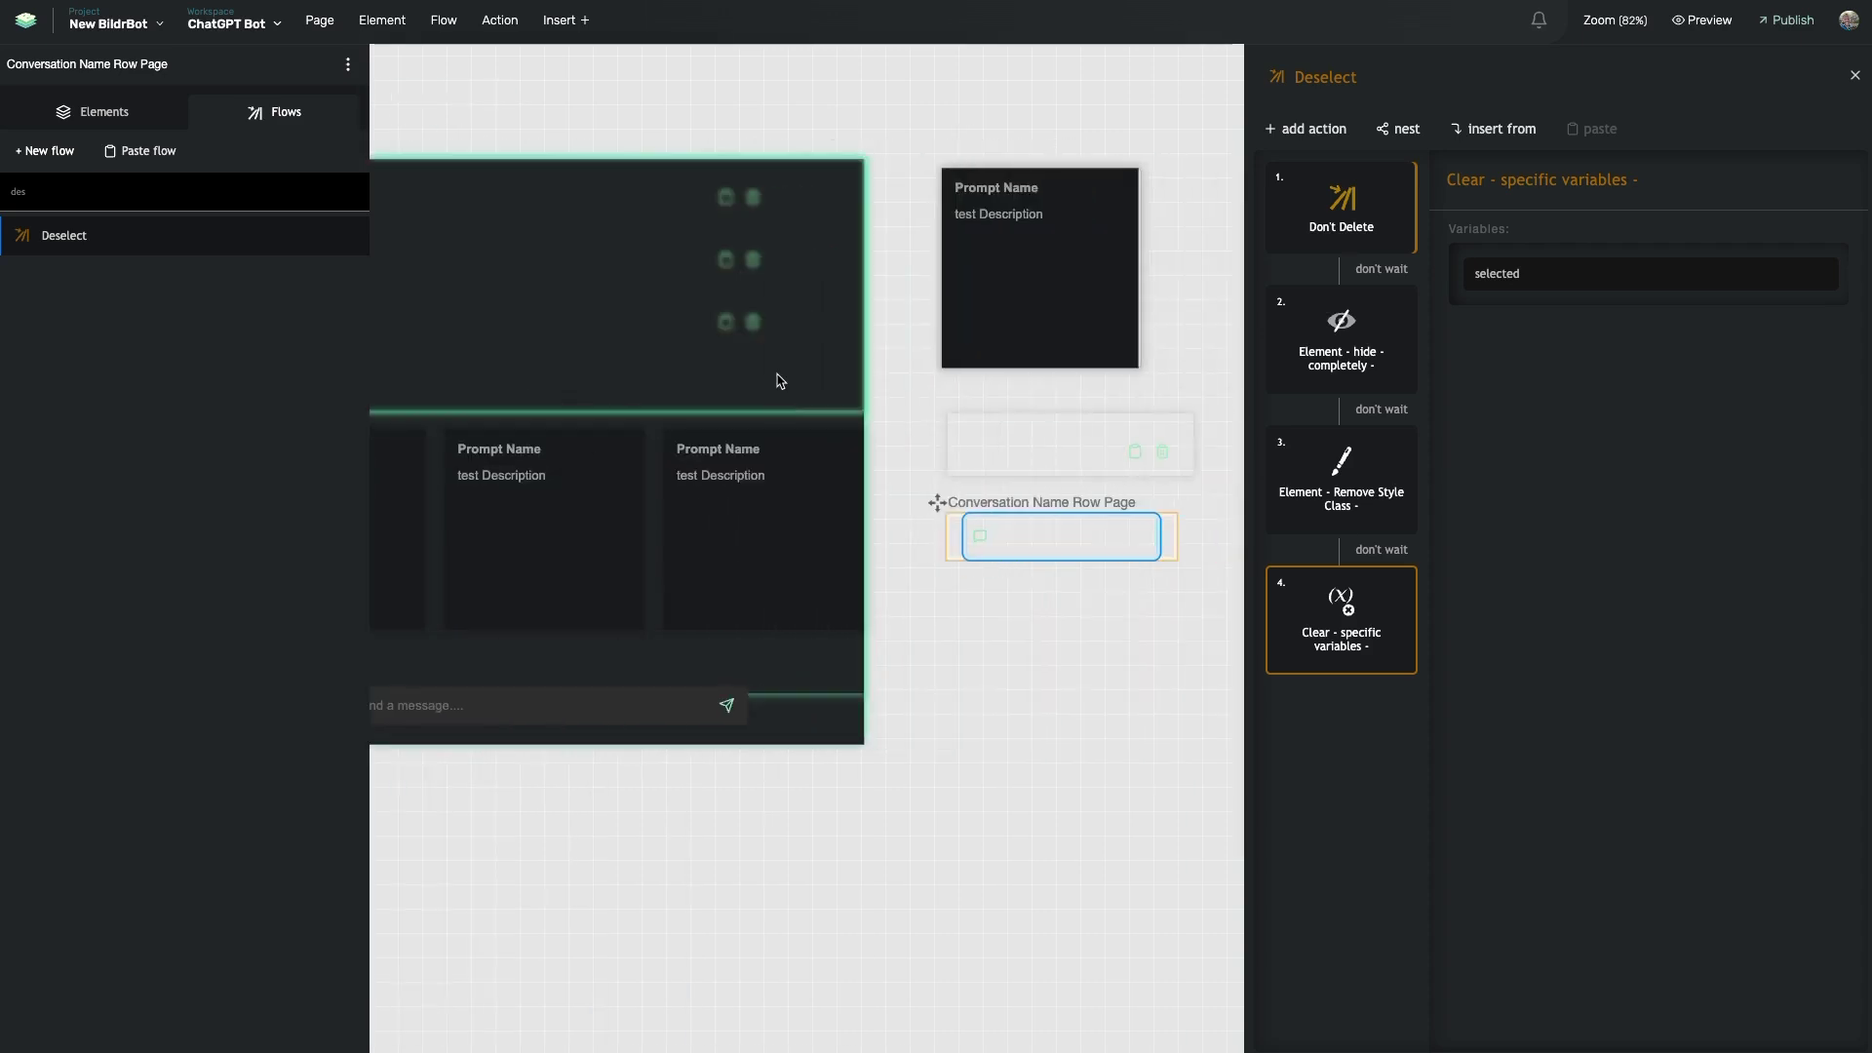
scroll(858, 464, up, 5)
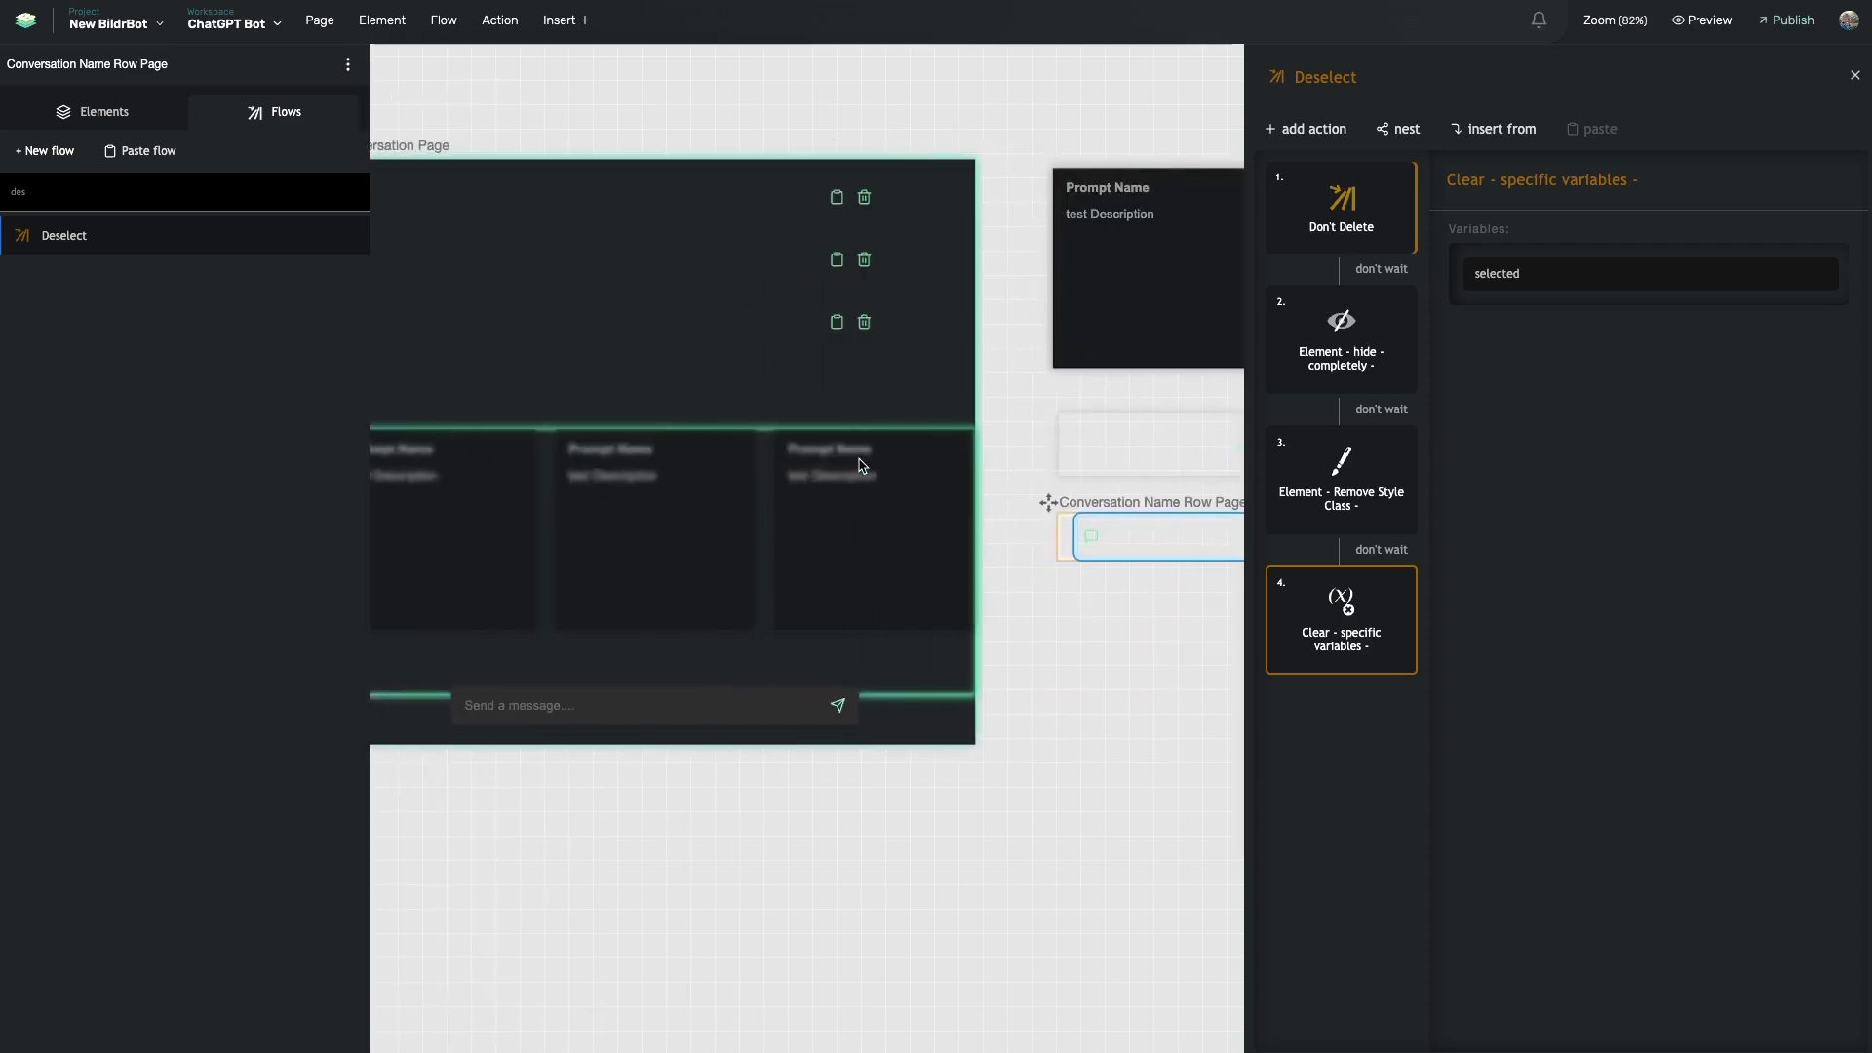
scroll(806, 393, left, 3)
scroll(806, 393, right, 3)
scroll(807, 393, left, 3)
scroll(1089, 363, left, 3)
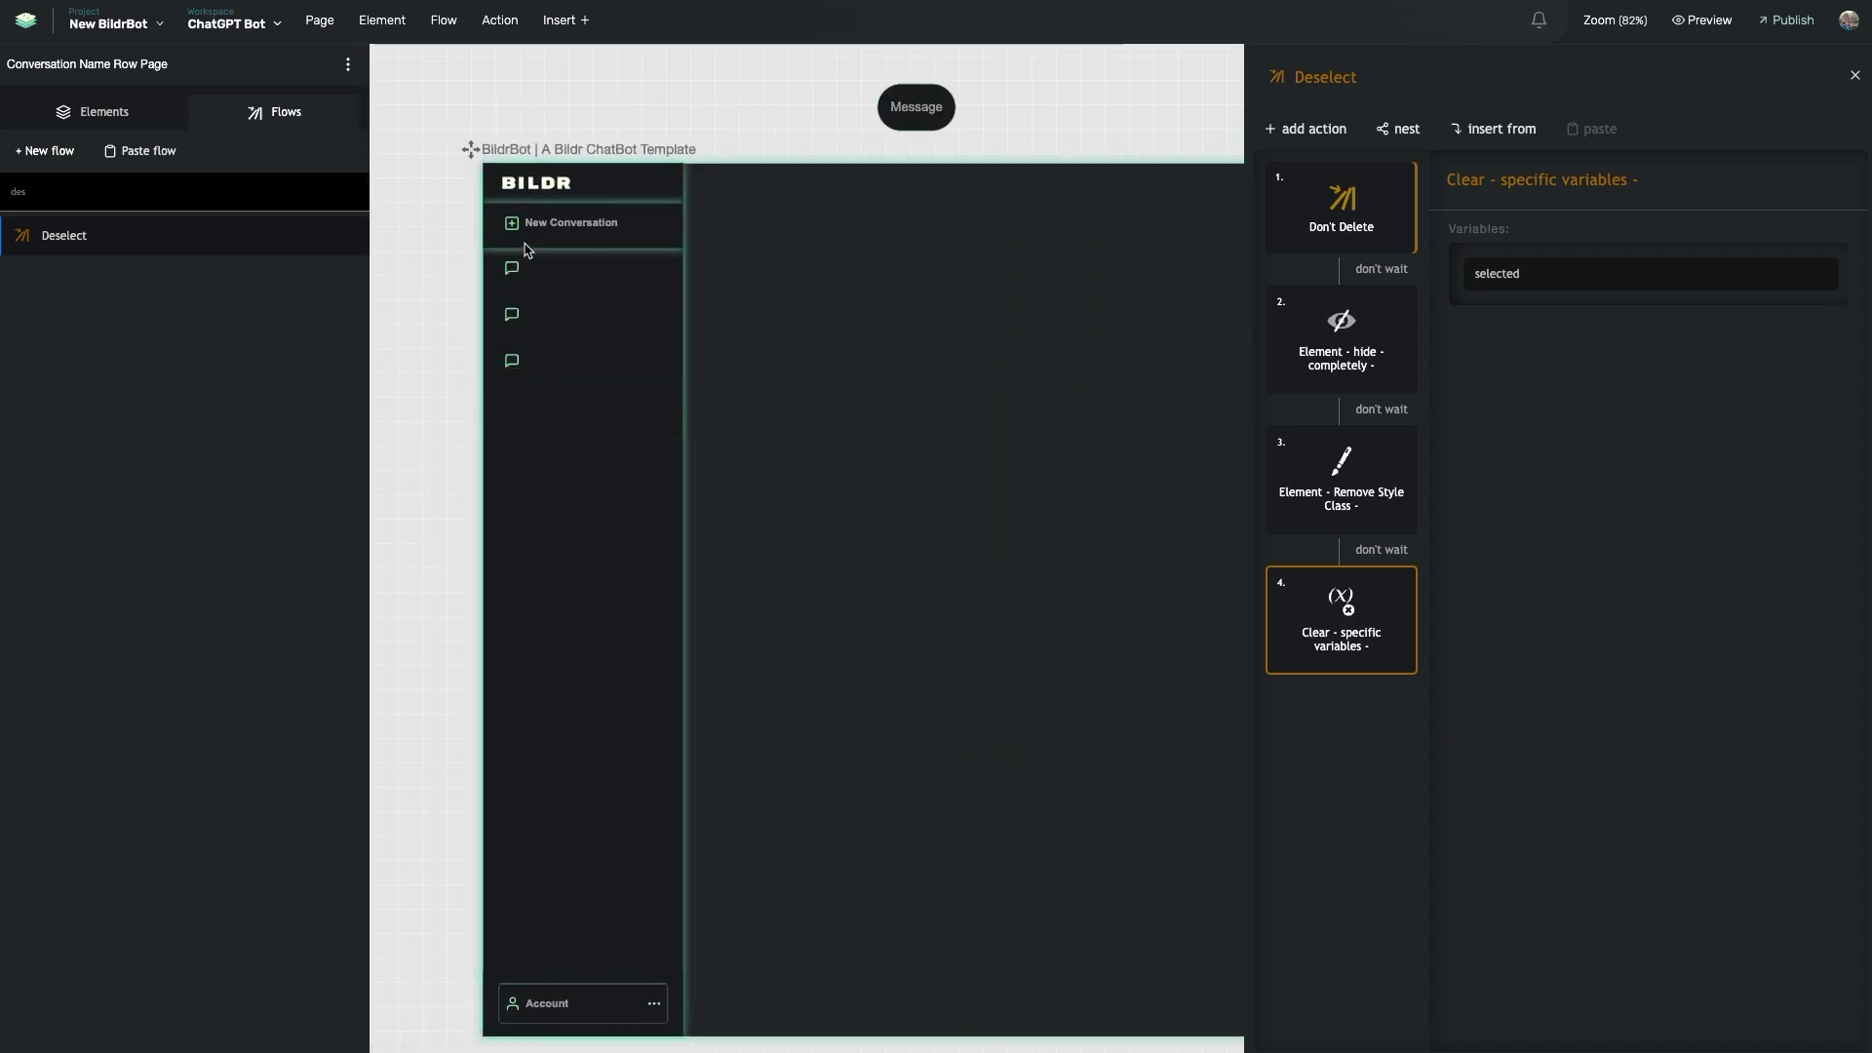
click(575, 222)
click(1725, 125)
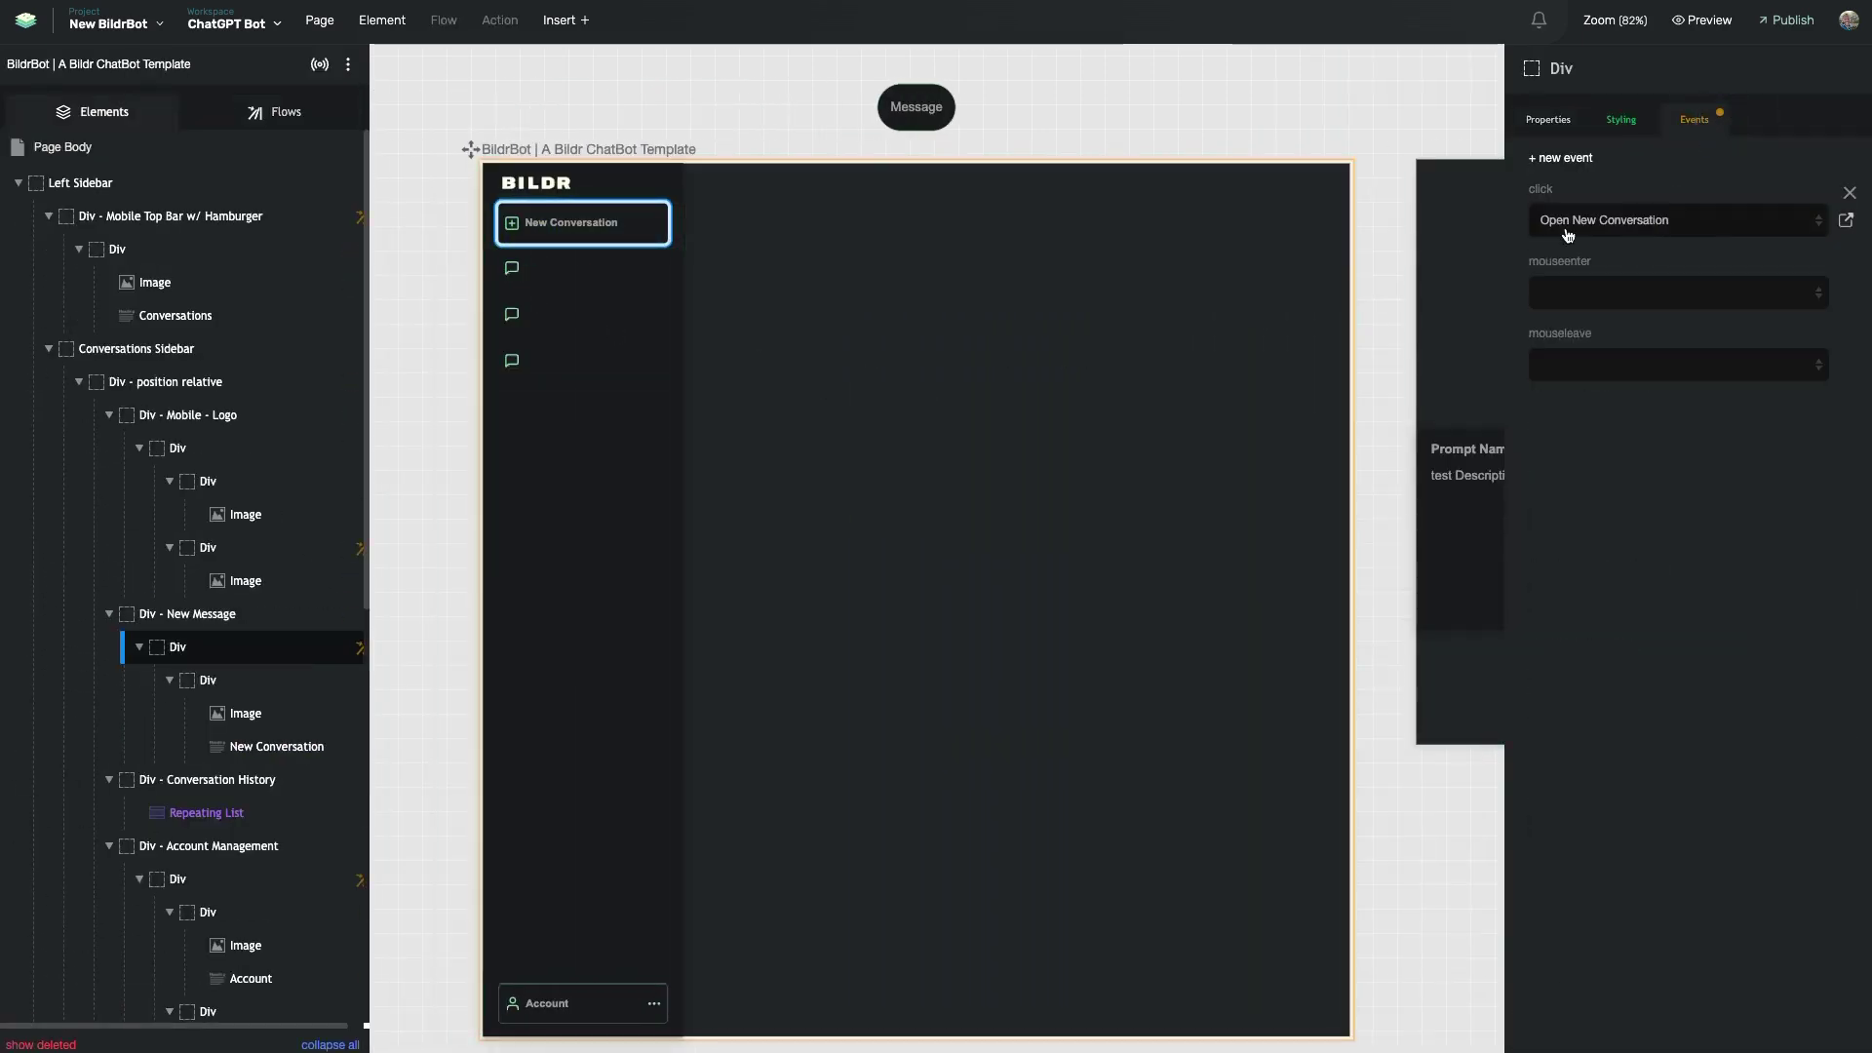
click(1848, 219)
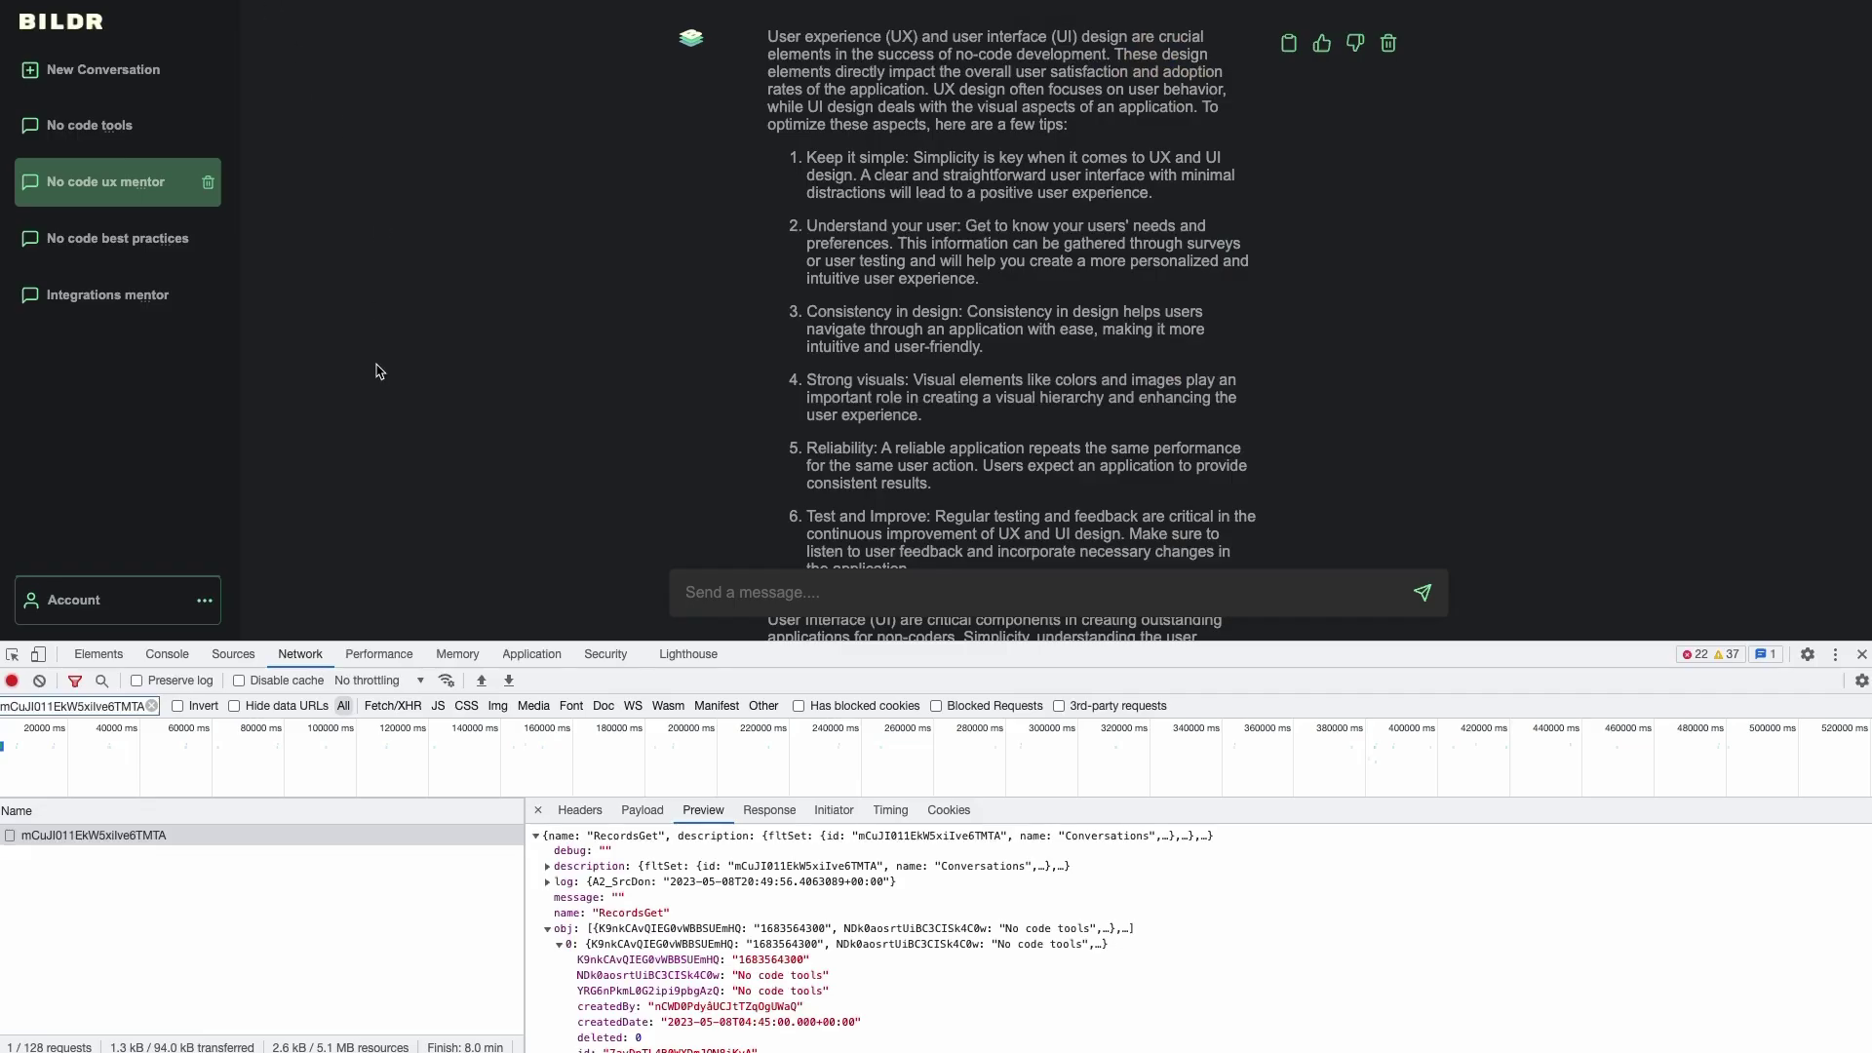
- Reopen DevTools on the preview and narrow the device viewport to 320 px
click(1862, 654)
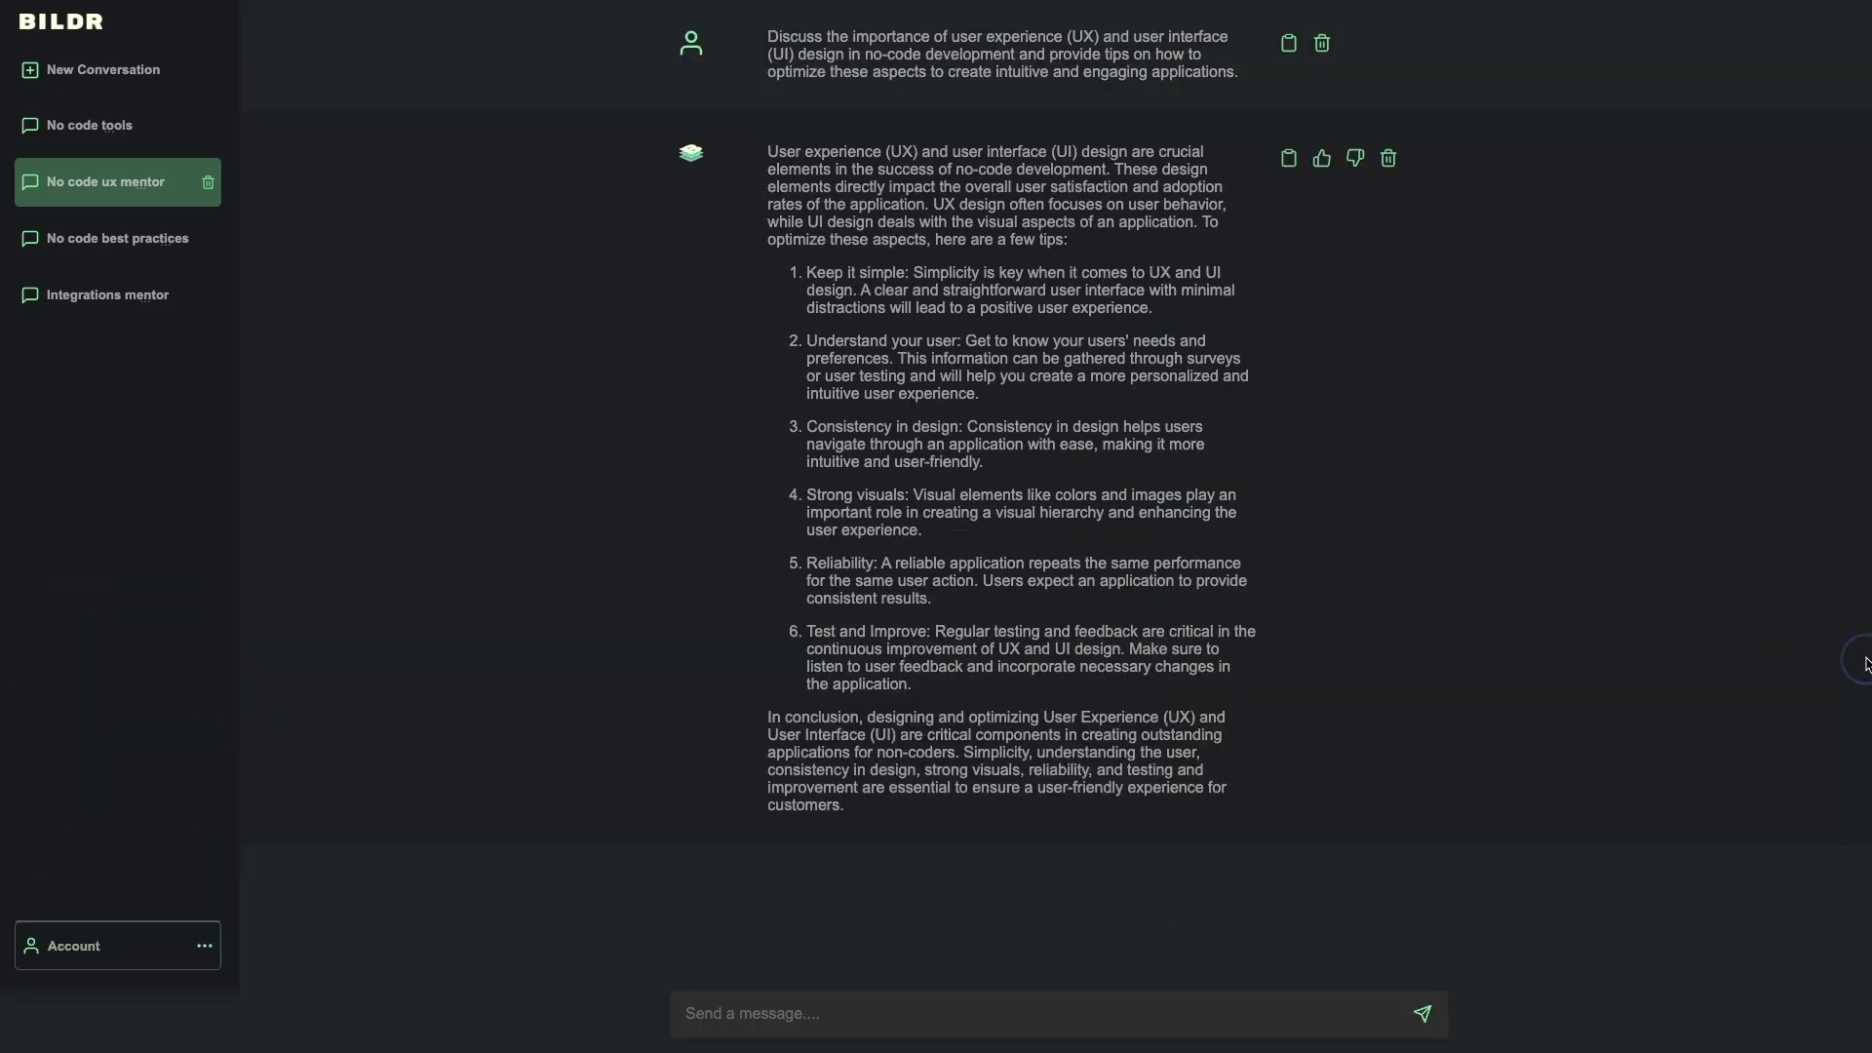
right_click(396, 276)
click(408, 528)
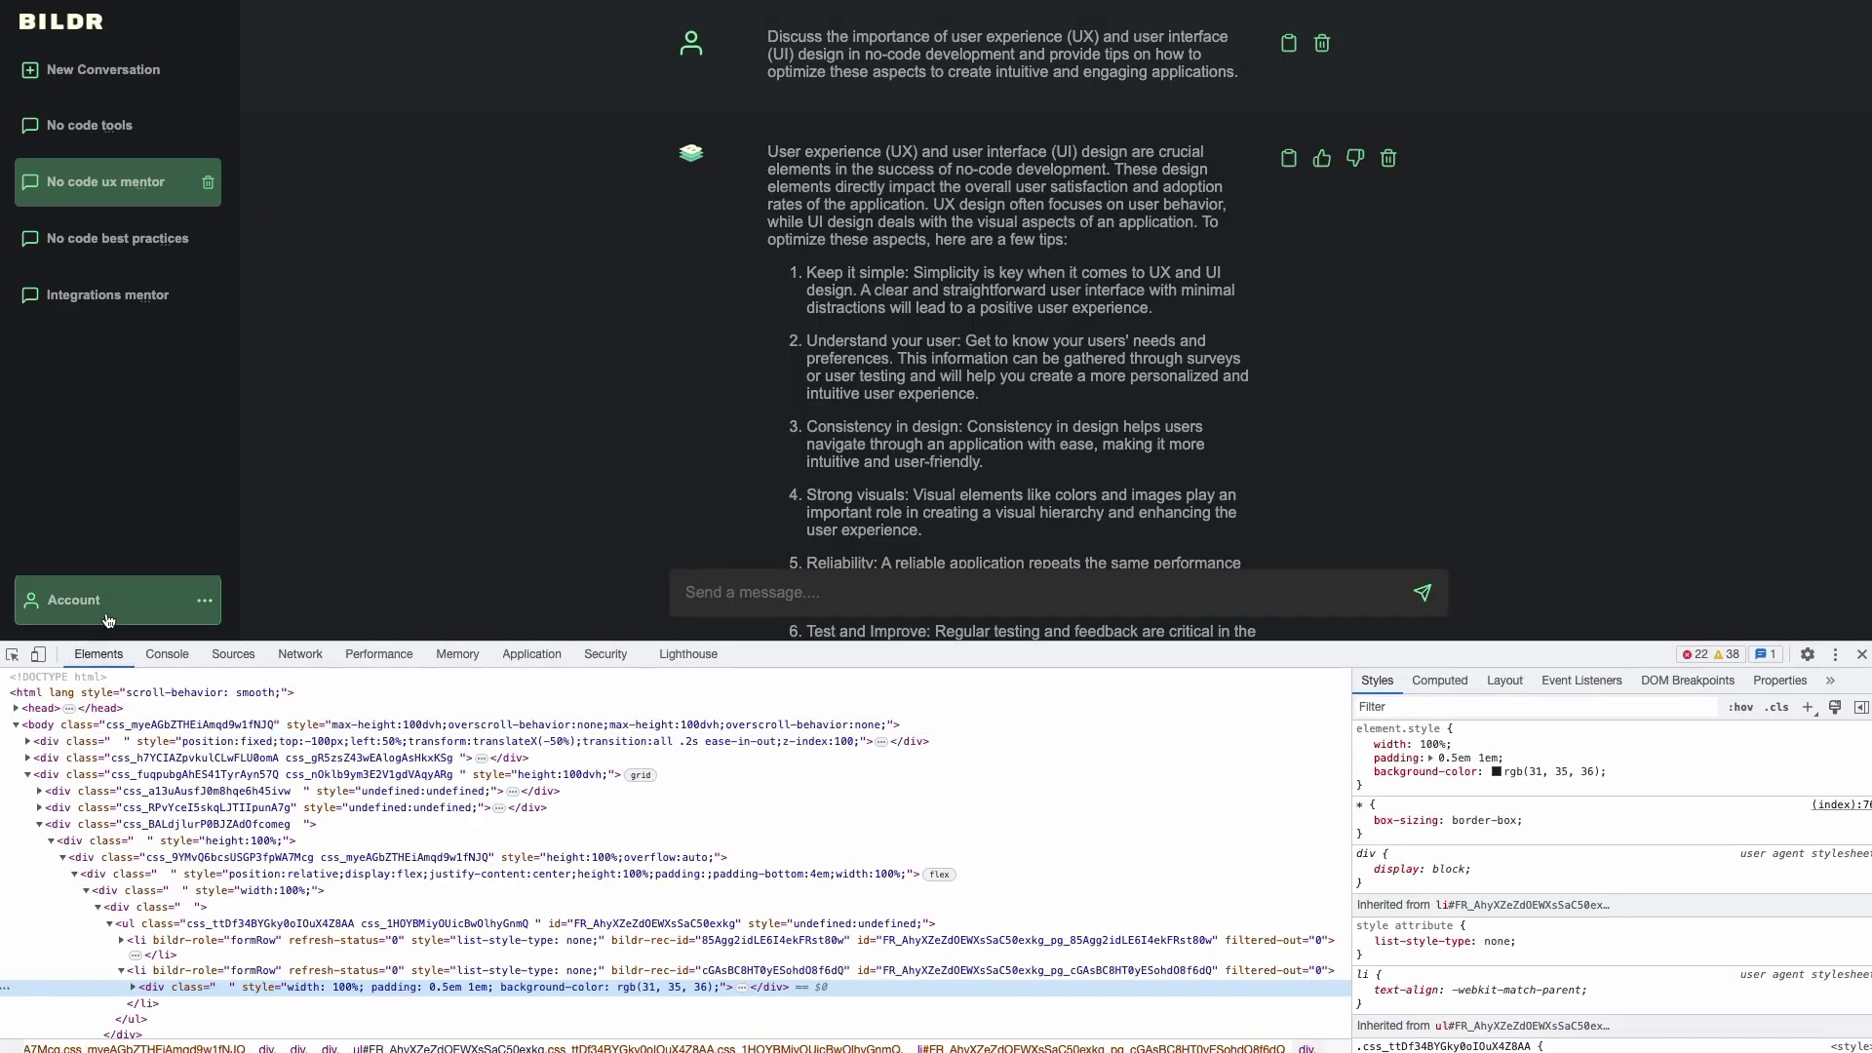
click(36, 657)
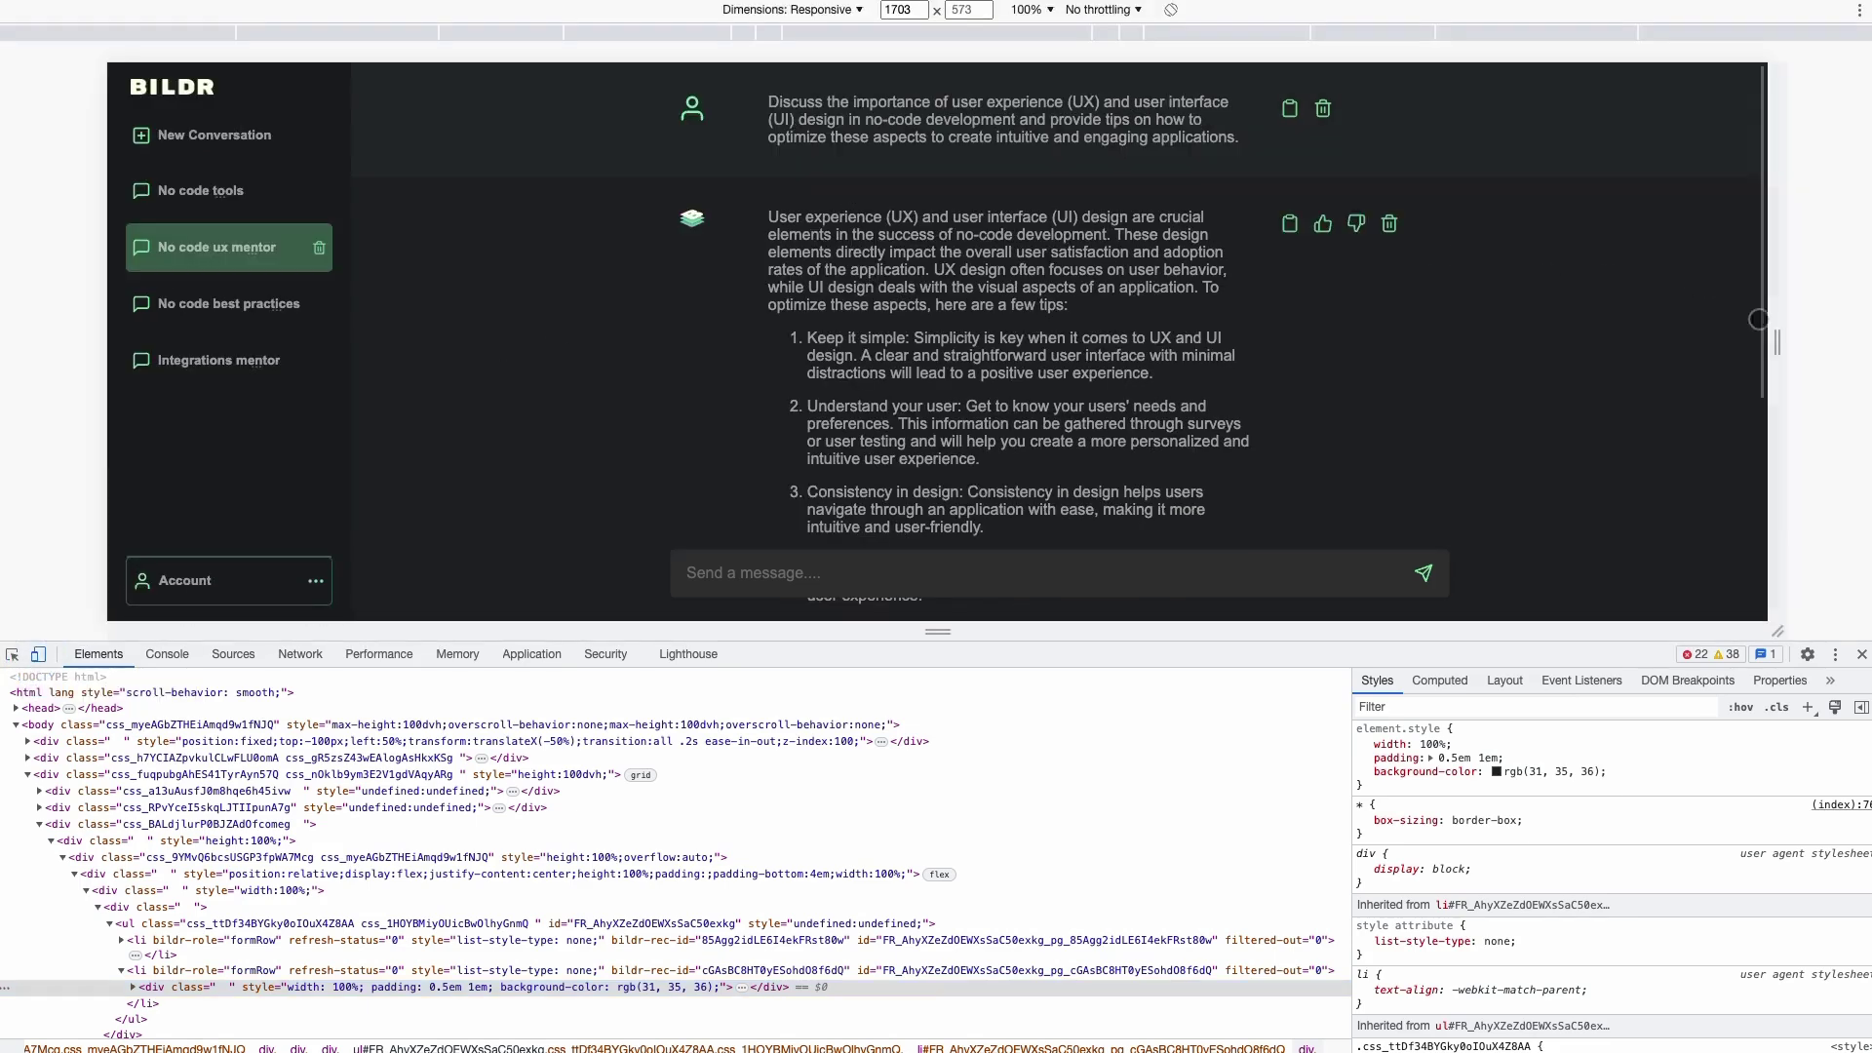
drag(1782, 330, 1108, 303)
- Use the mobile conversations menu to start a new conversation, then close DevTools
scroll(904, 355, down, 10)
scroll(904, 356, down, 3)
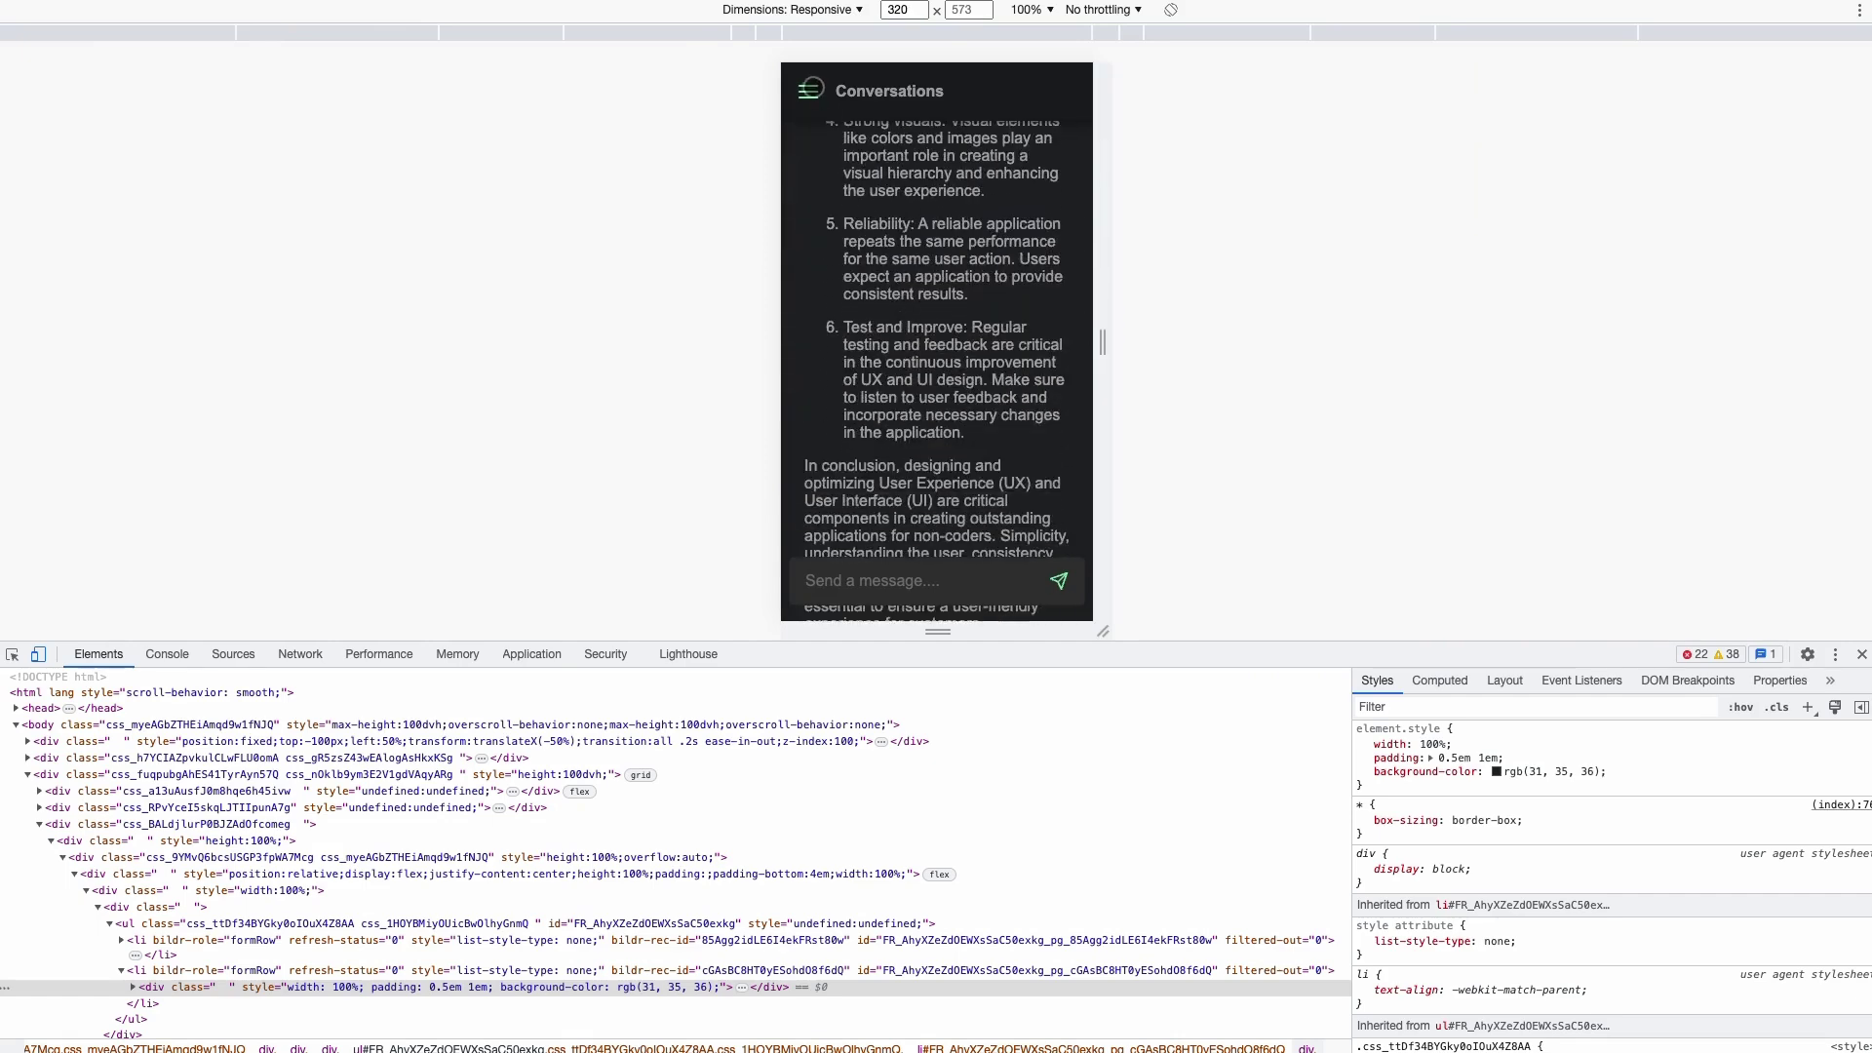
click(808, 91)
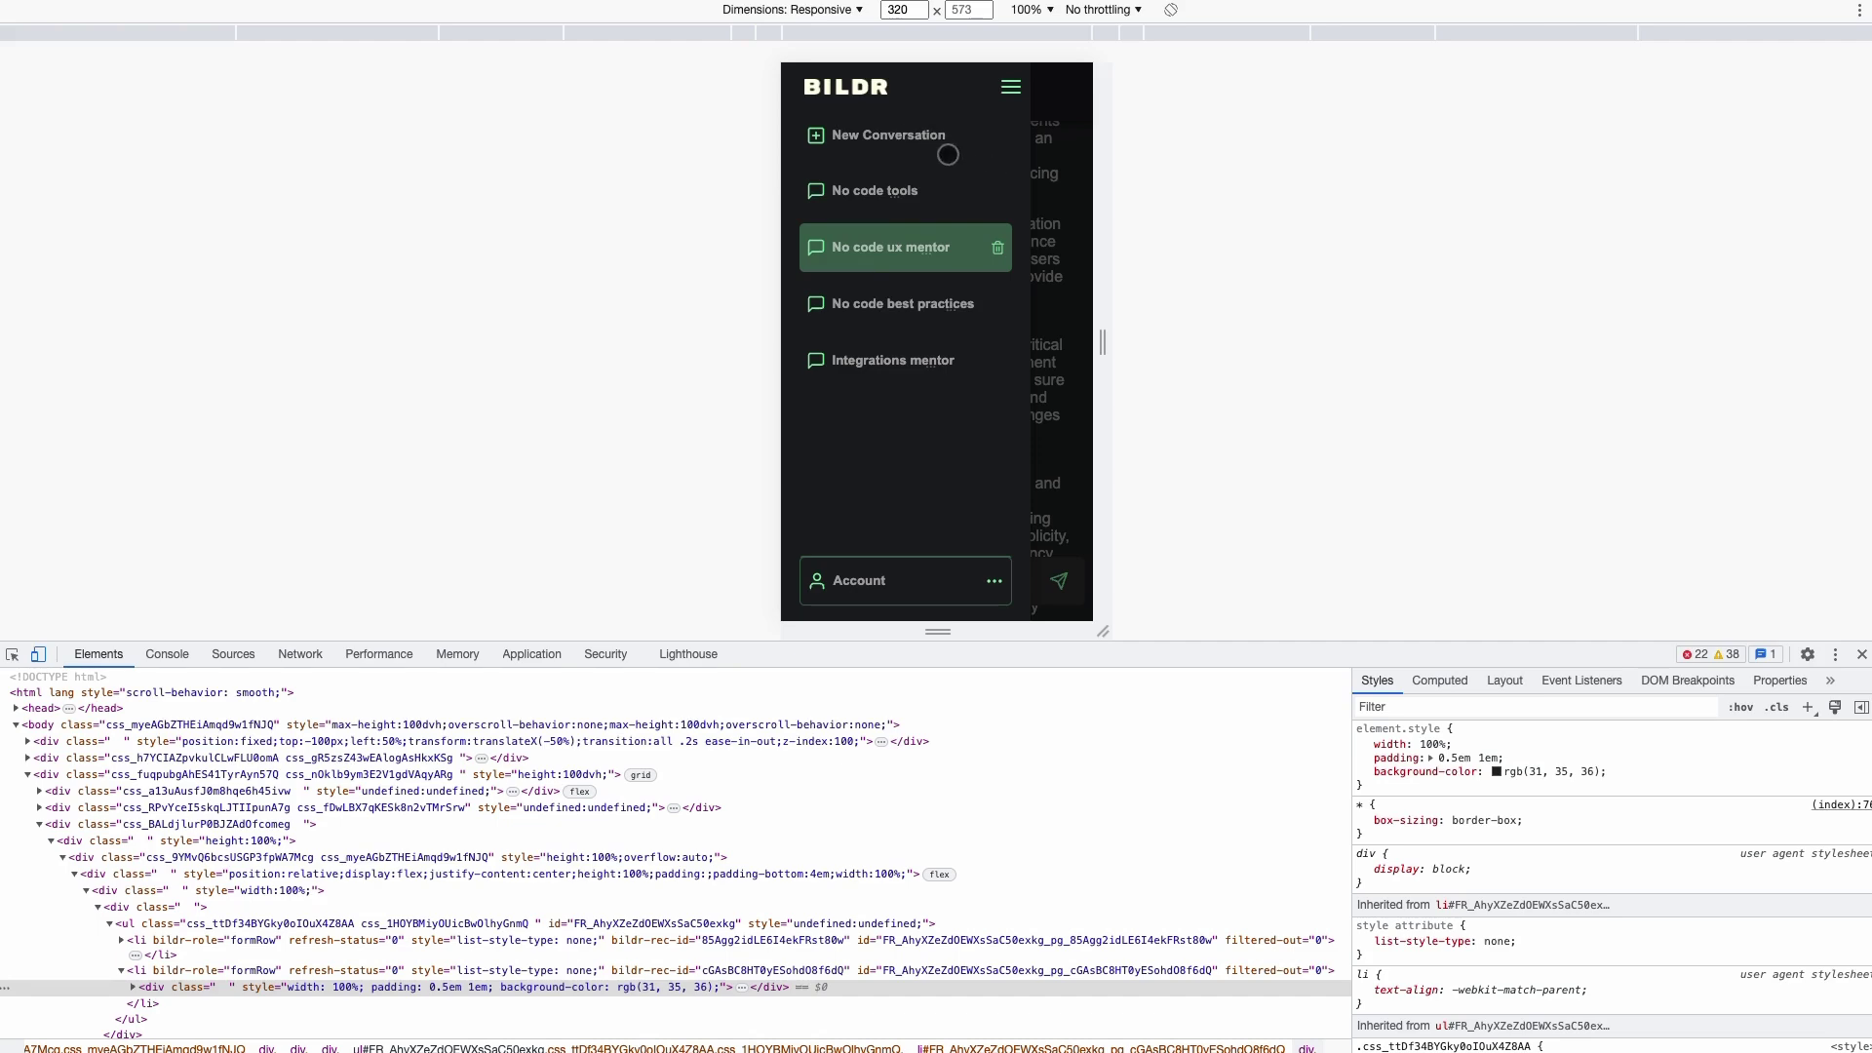
click(878, 140)
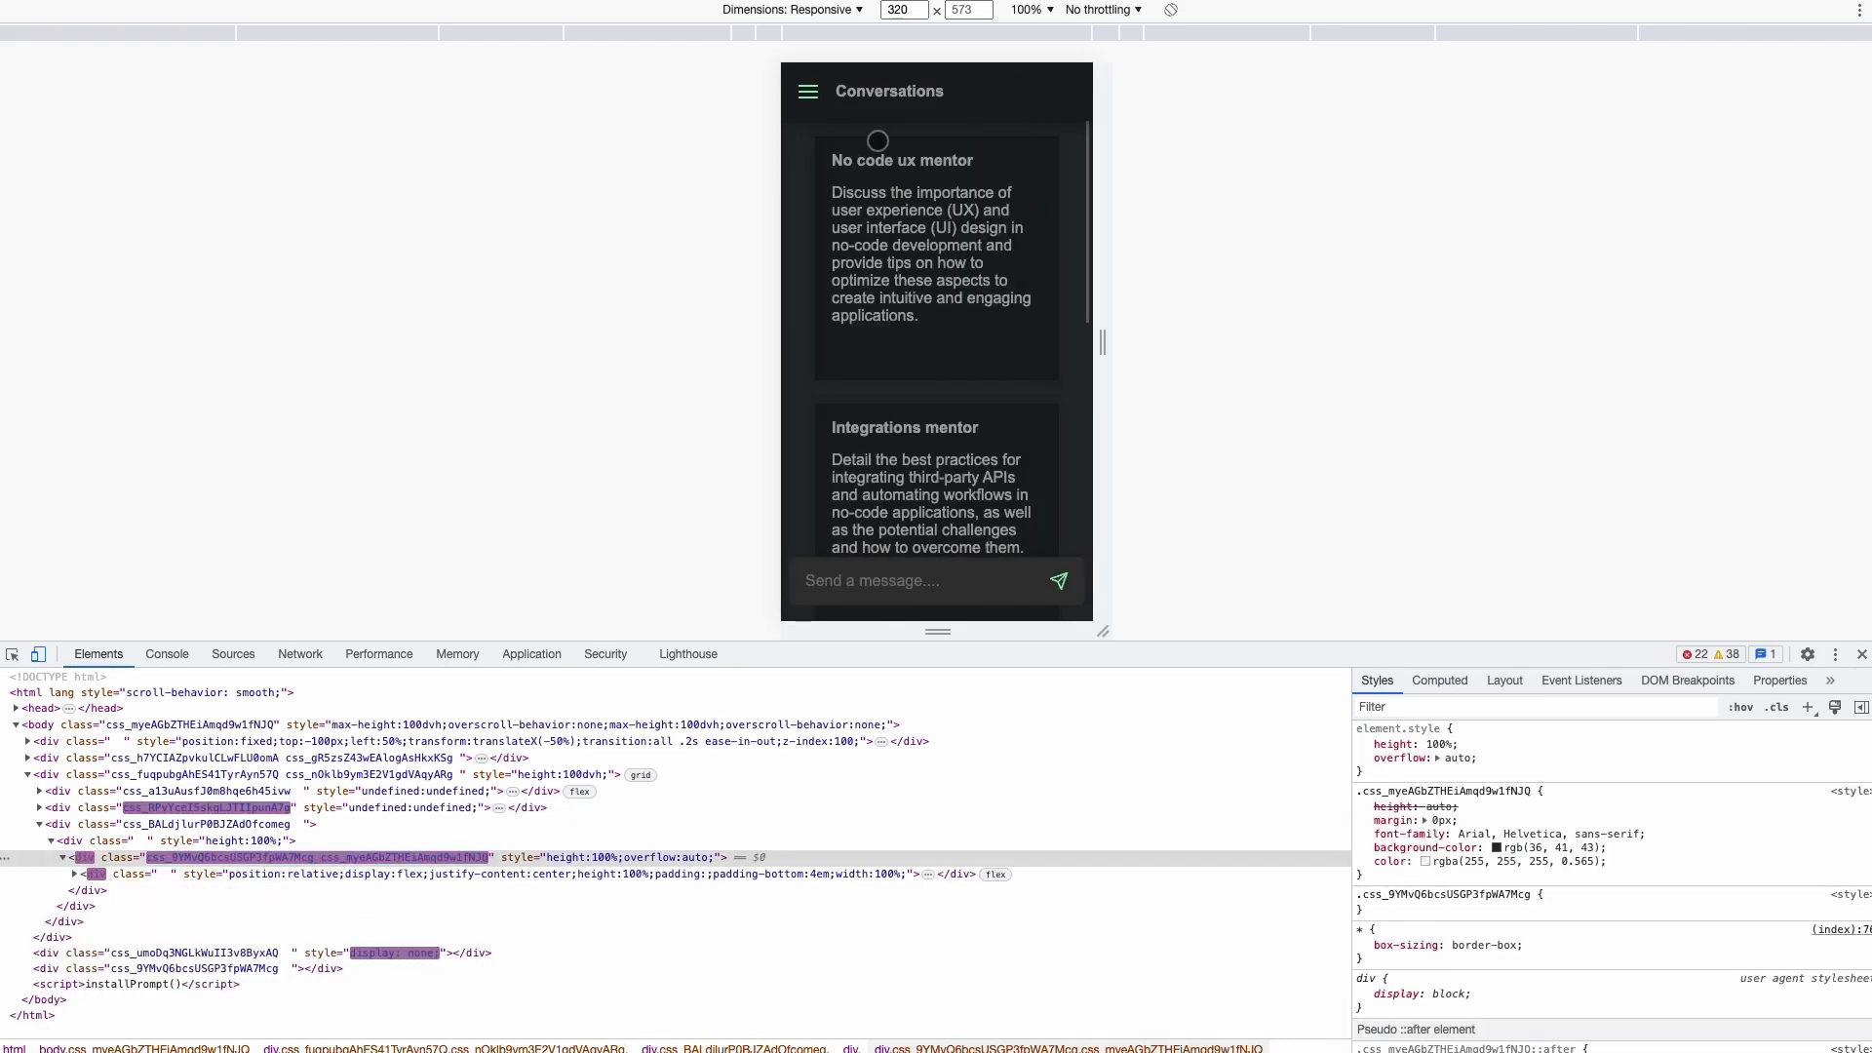
scroll(869, 236, down, 5)
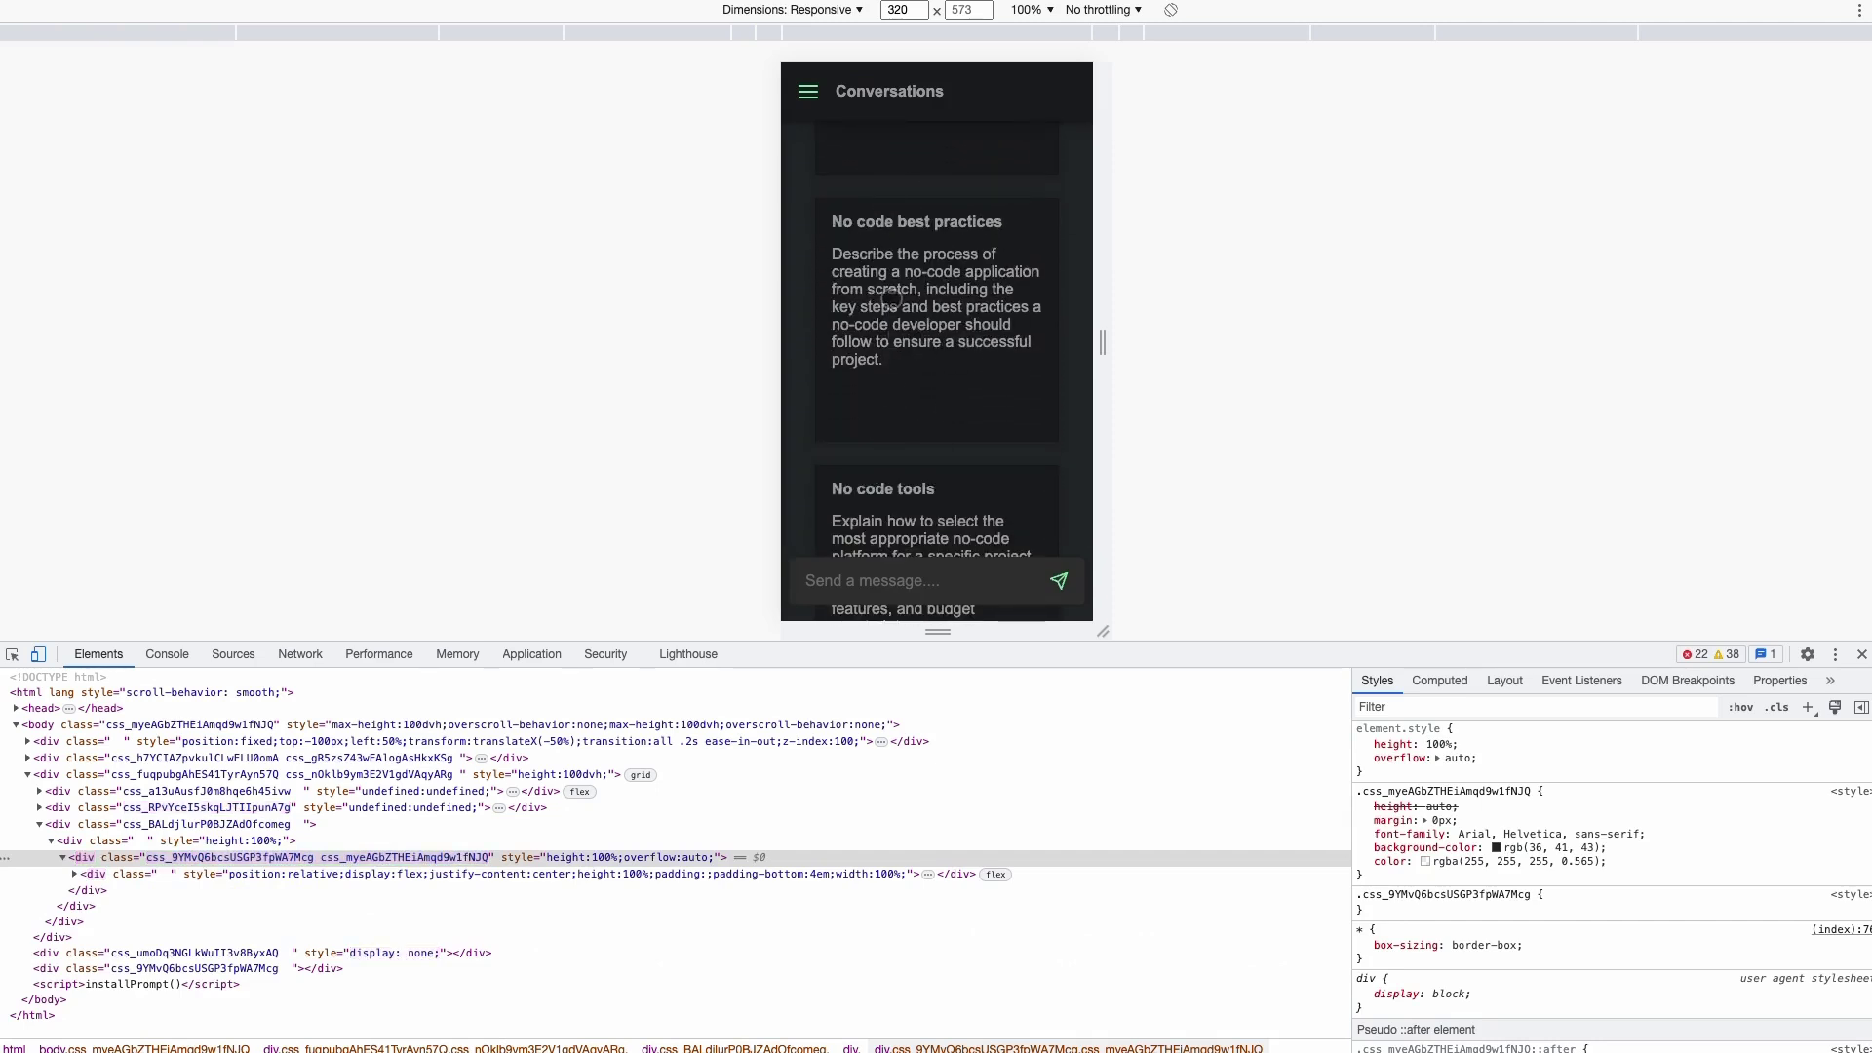
scroll(945, 283, down, 2)
scroll(860, 188, up, 10)
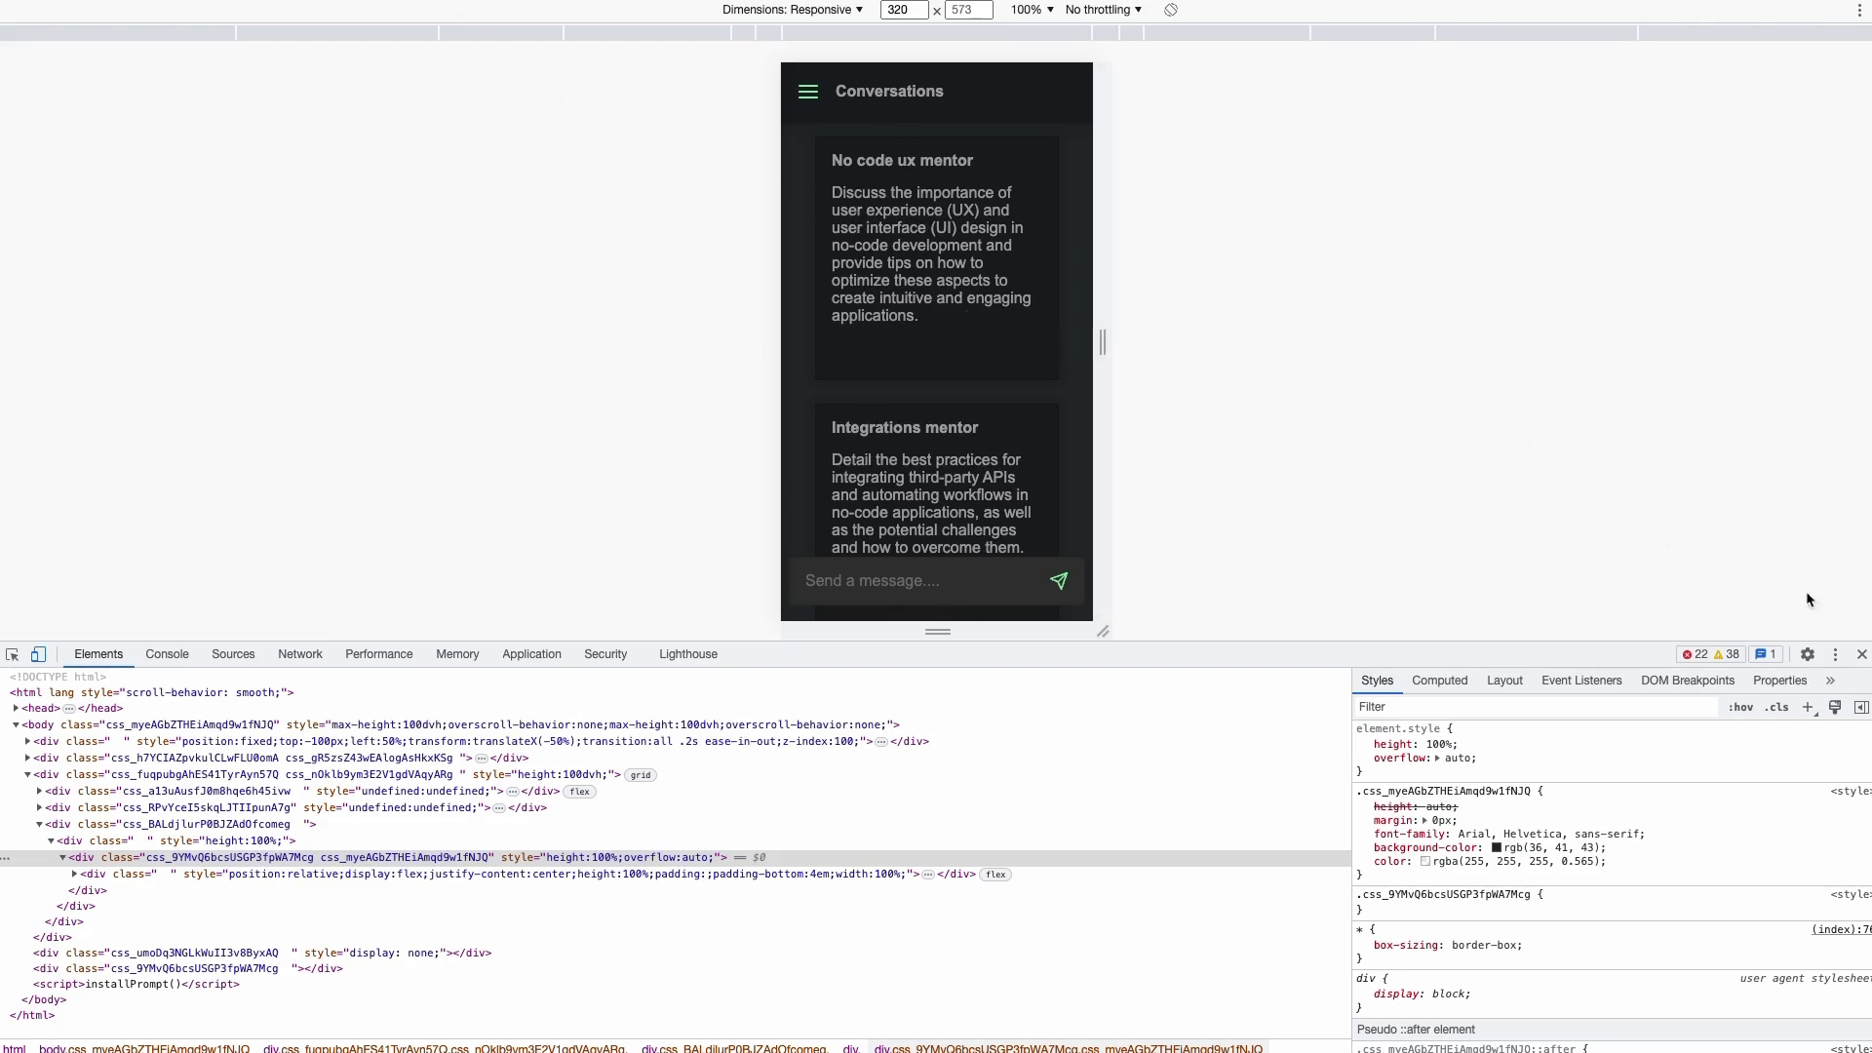
click(1862, 657)
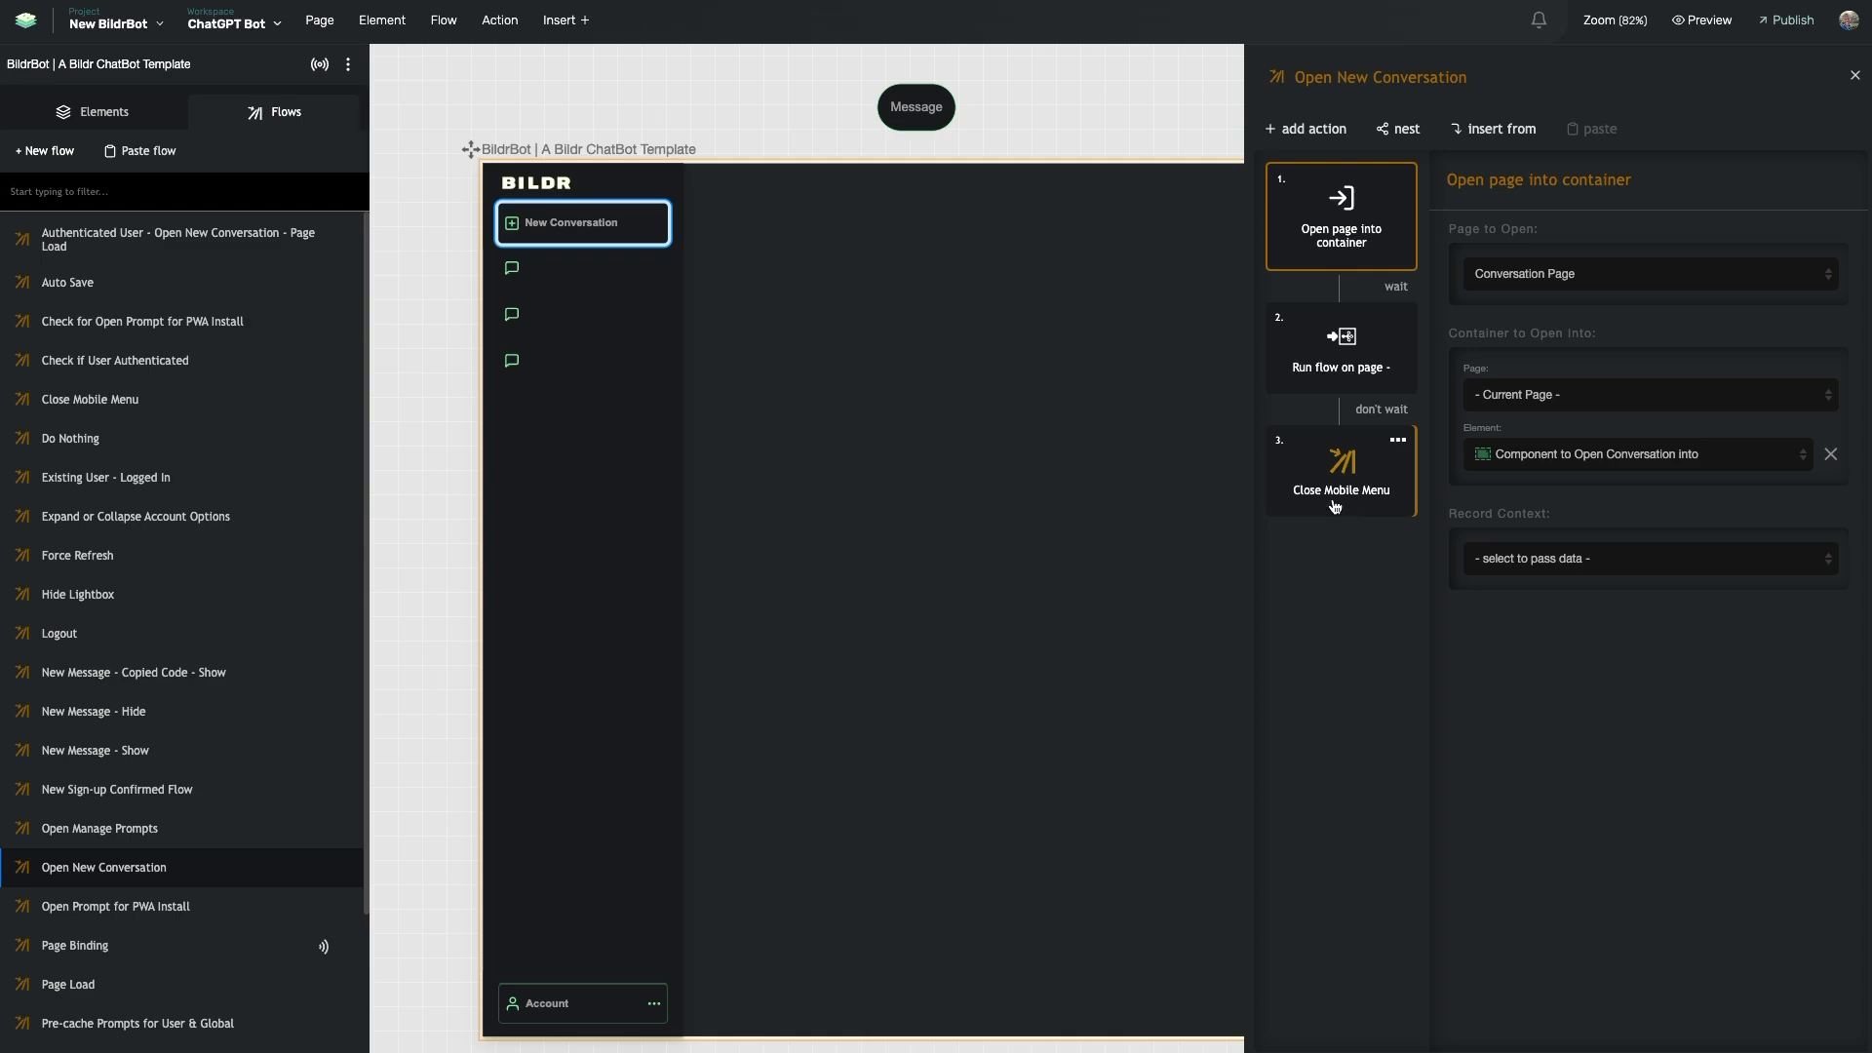
- Filter flows by 'logg' to view Existing User - Logged In's five actions, then clear the filter
click(161, 192)
text(logg)
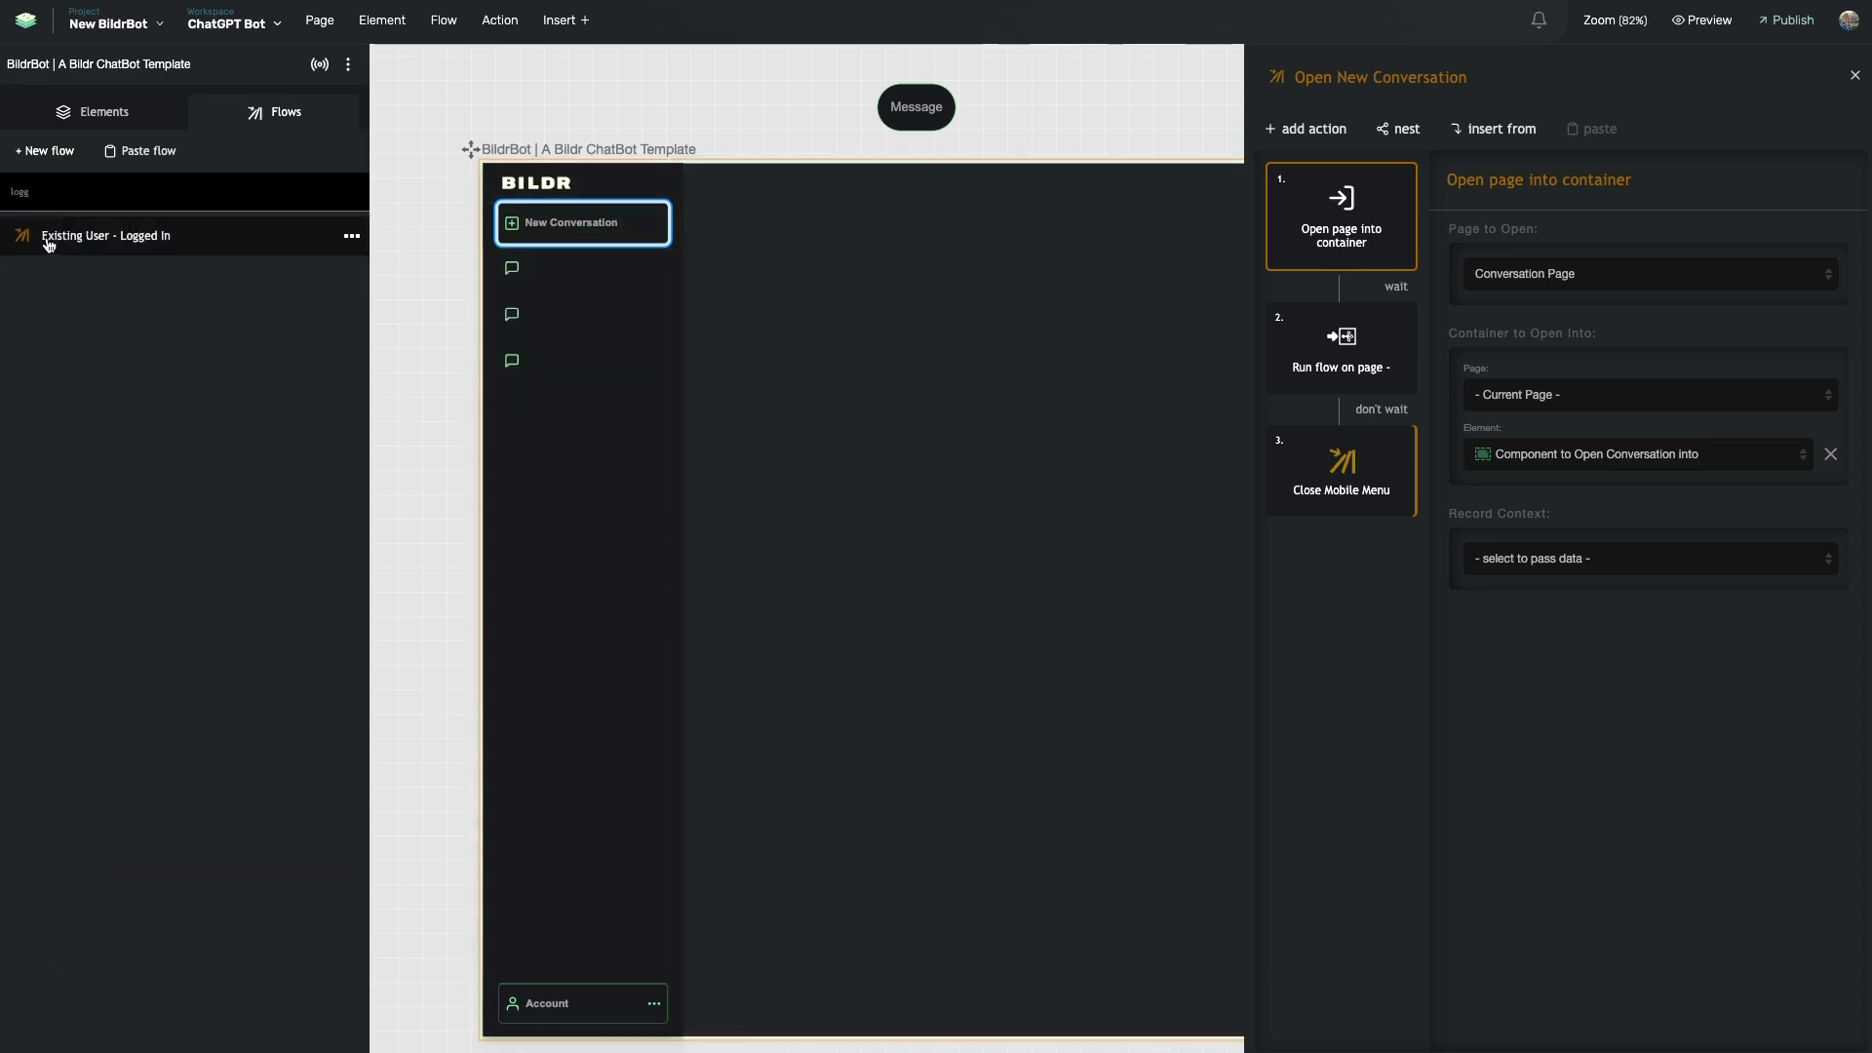
click(123, 244)
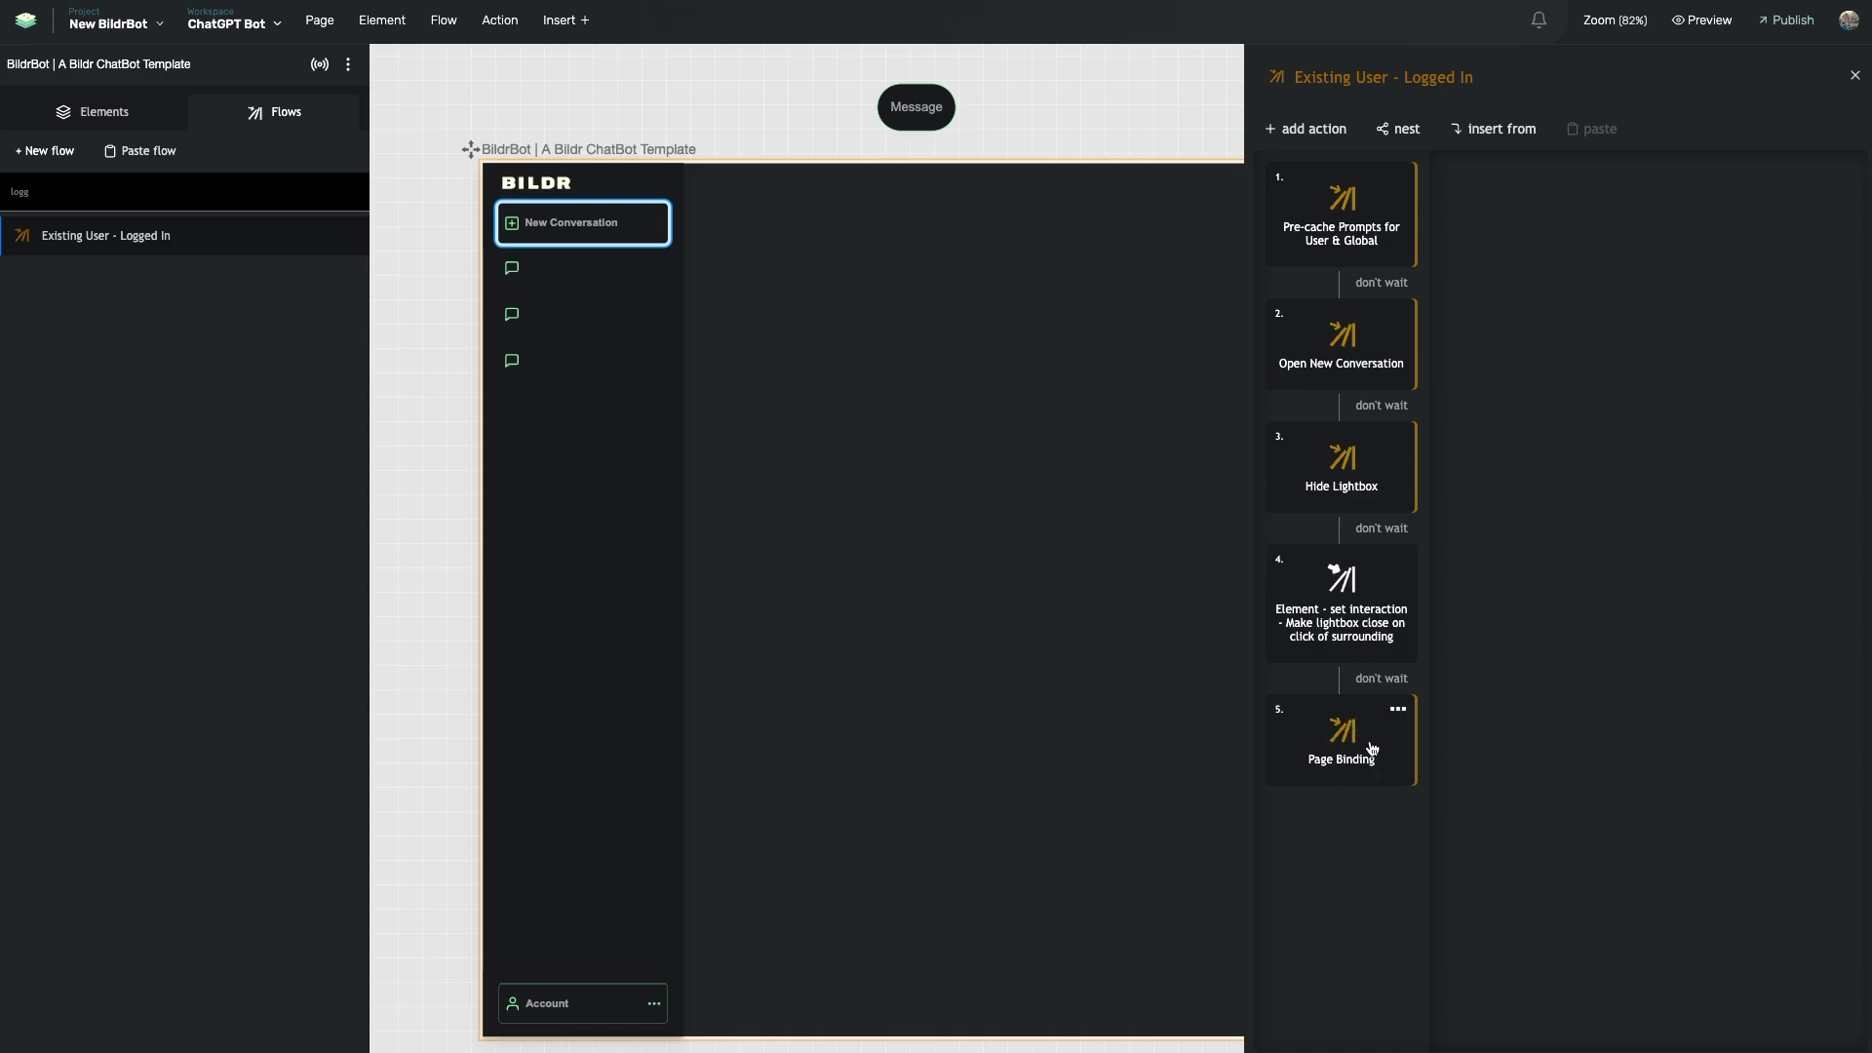
double_click(125, 190)
key(BackSpace)
- Open New Sign-up Confirmed Flow and move Set variable - newMessage and New Message - Show to the top
text(sign)
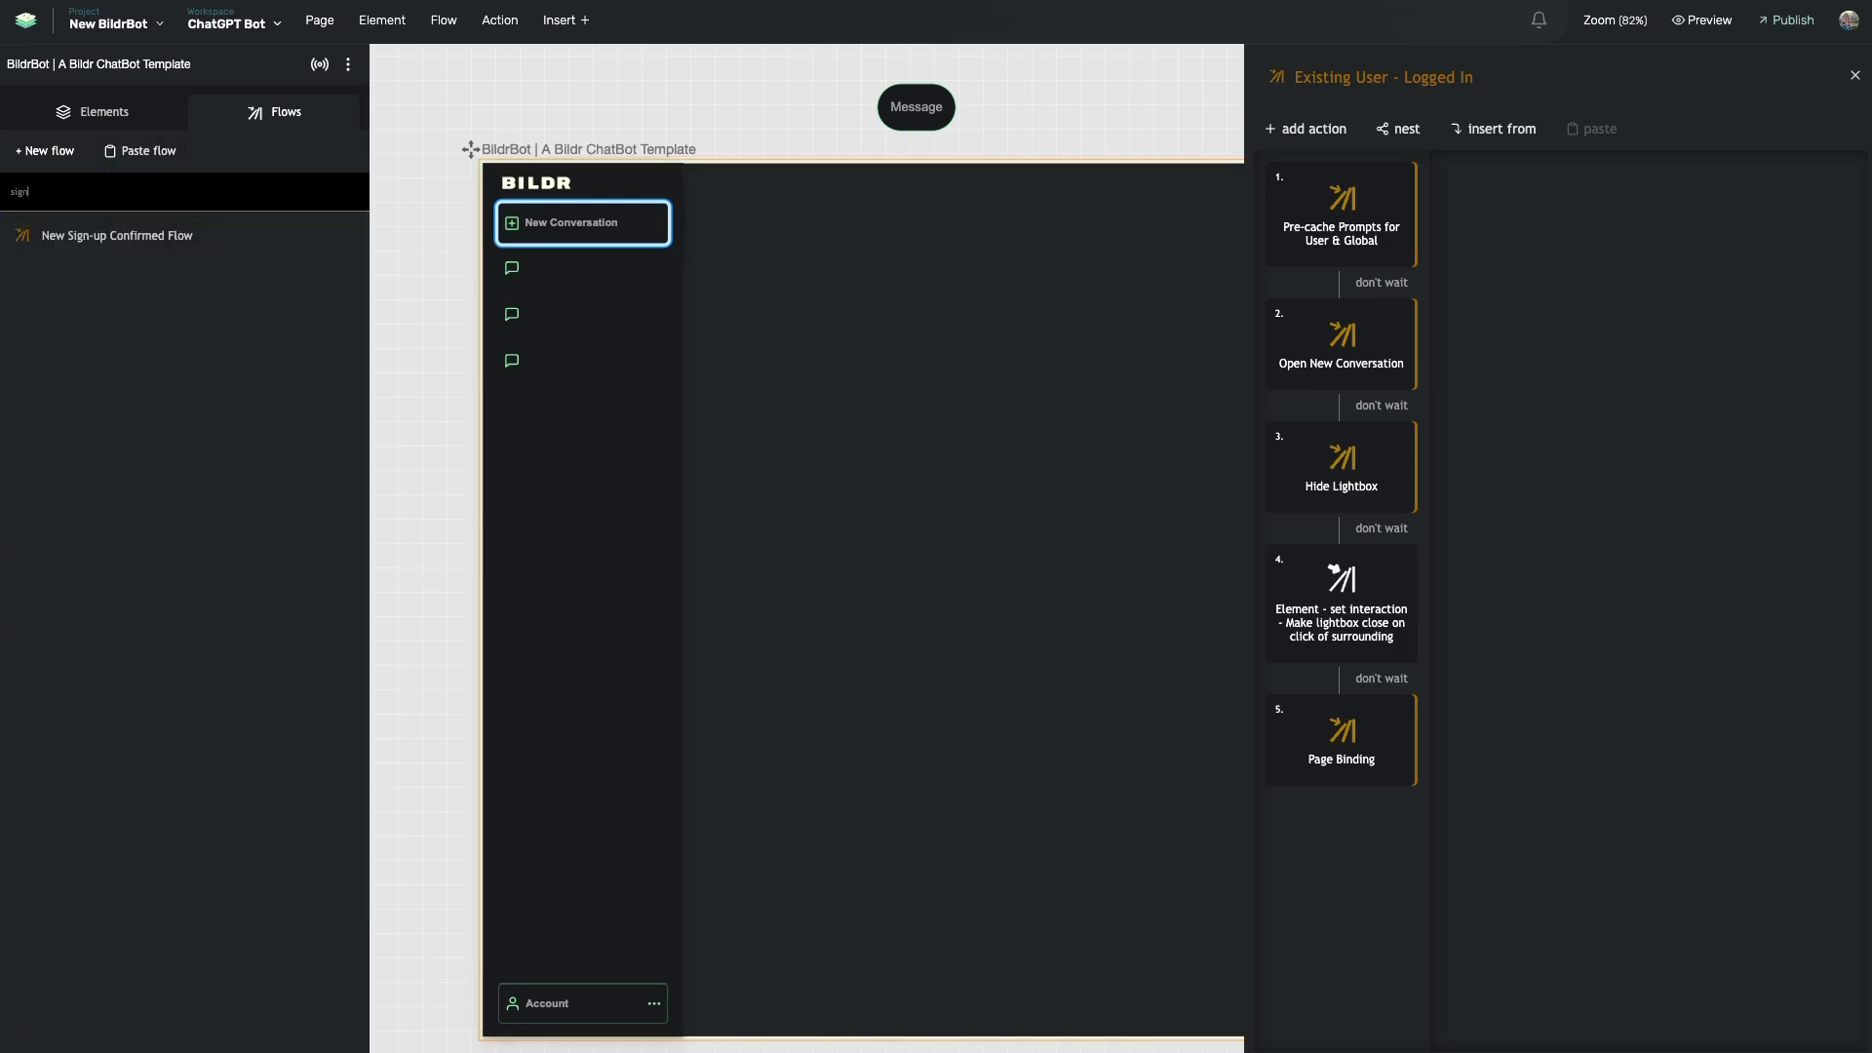
click(120, 239)
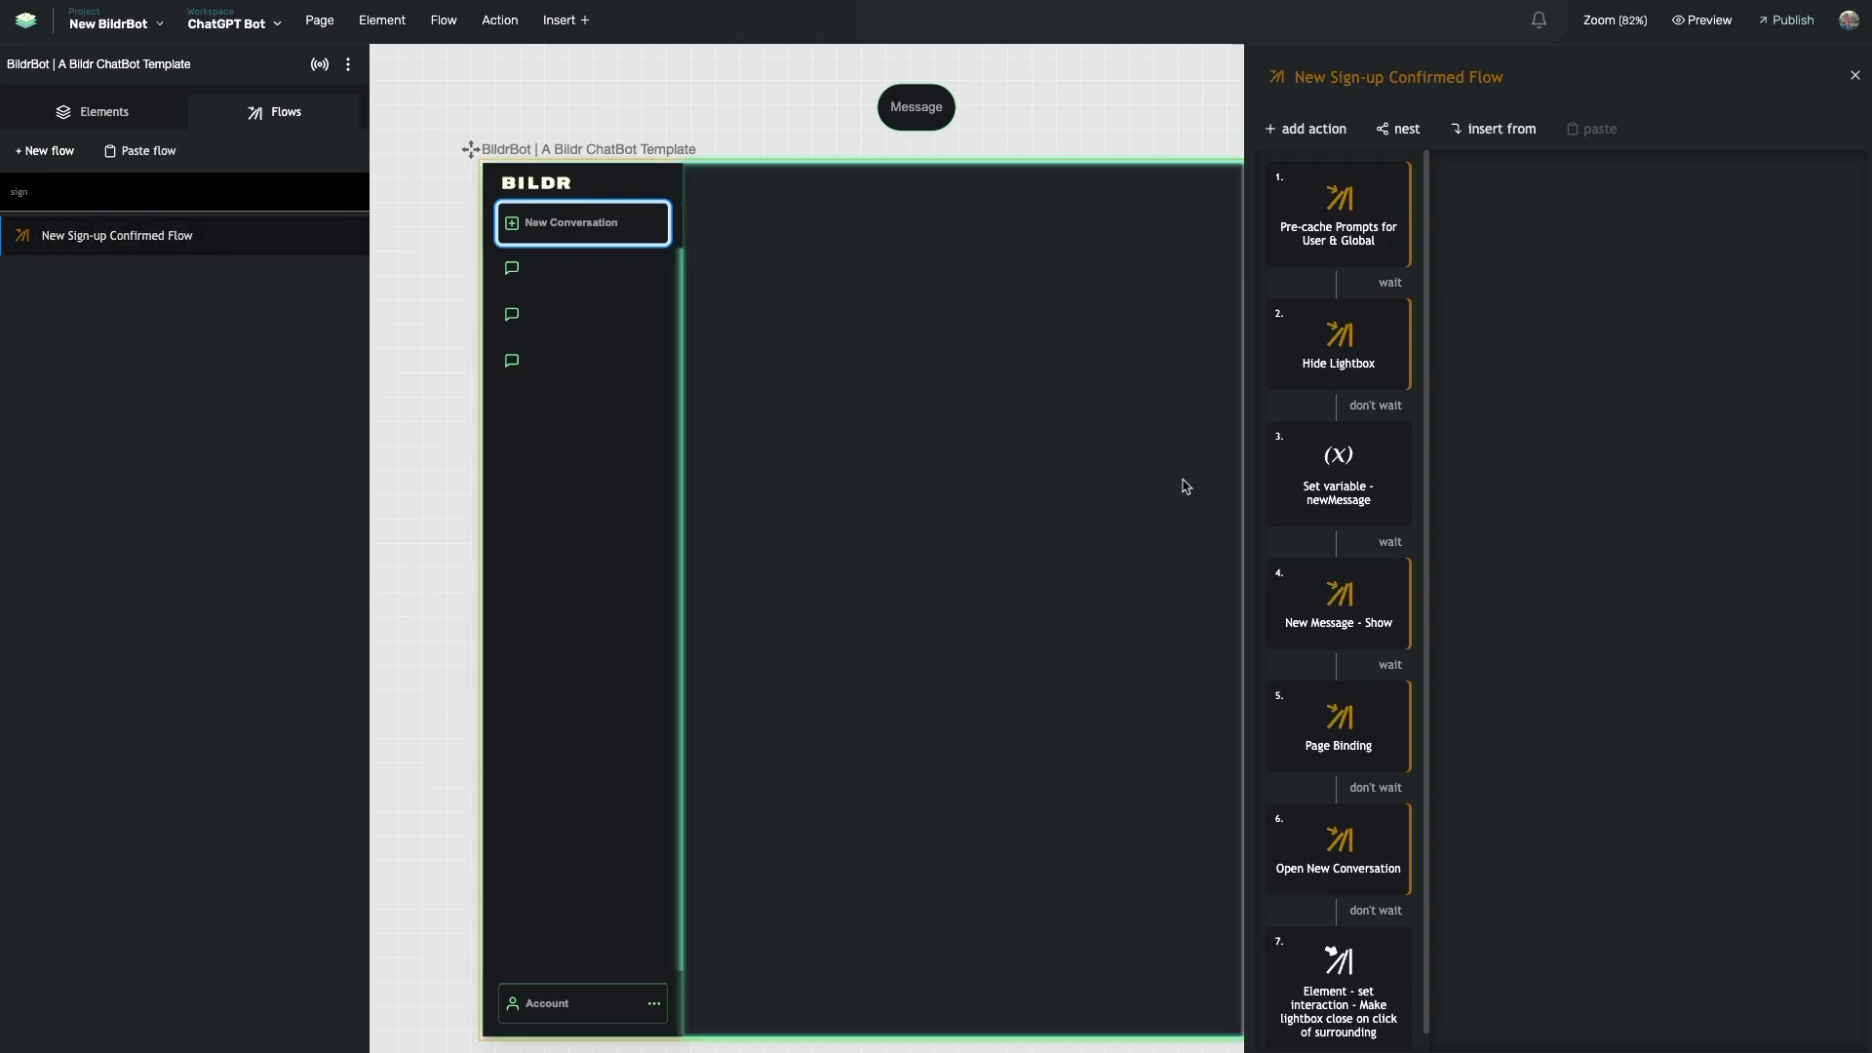
drag(1353, 461, 1334, 294)
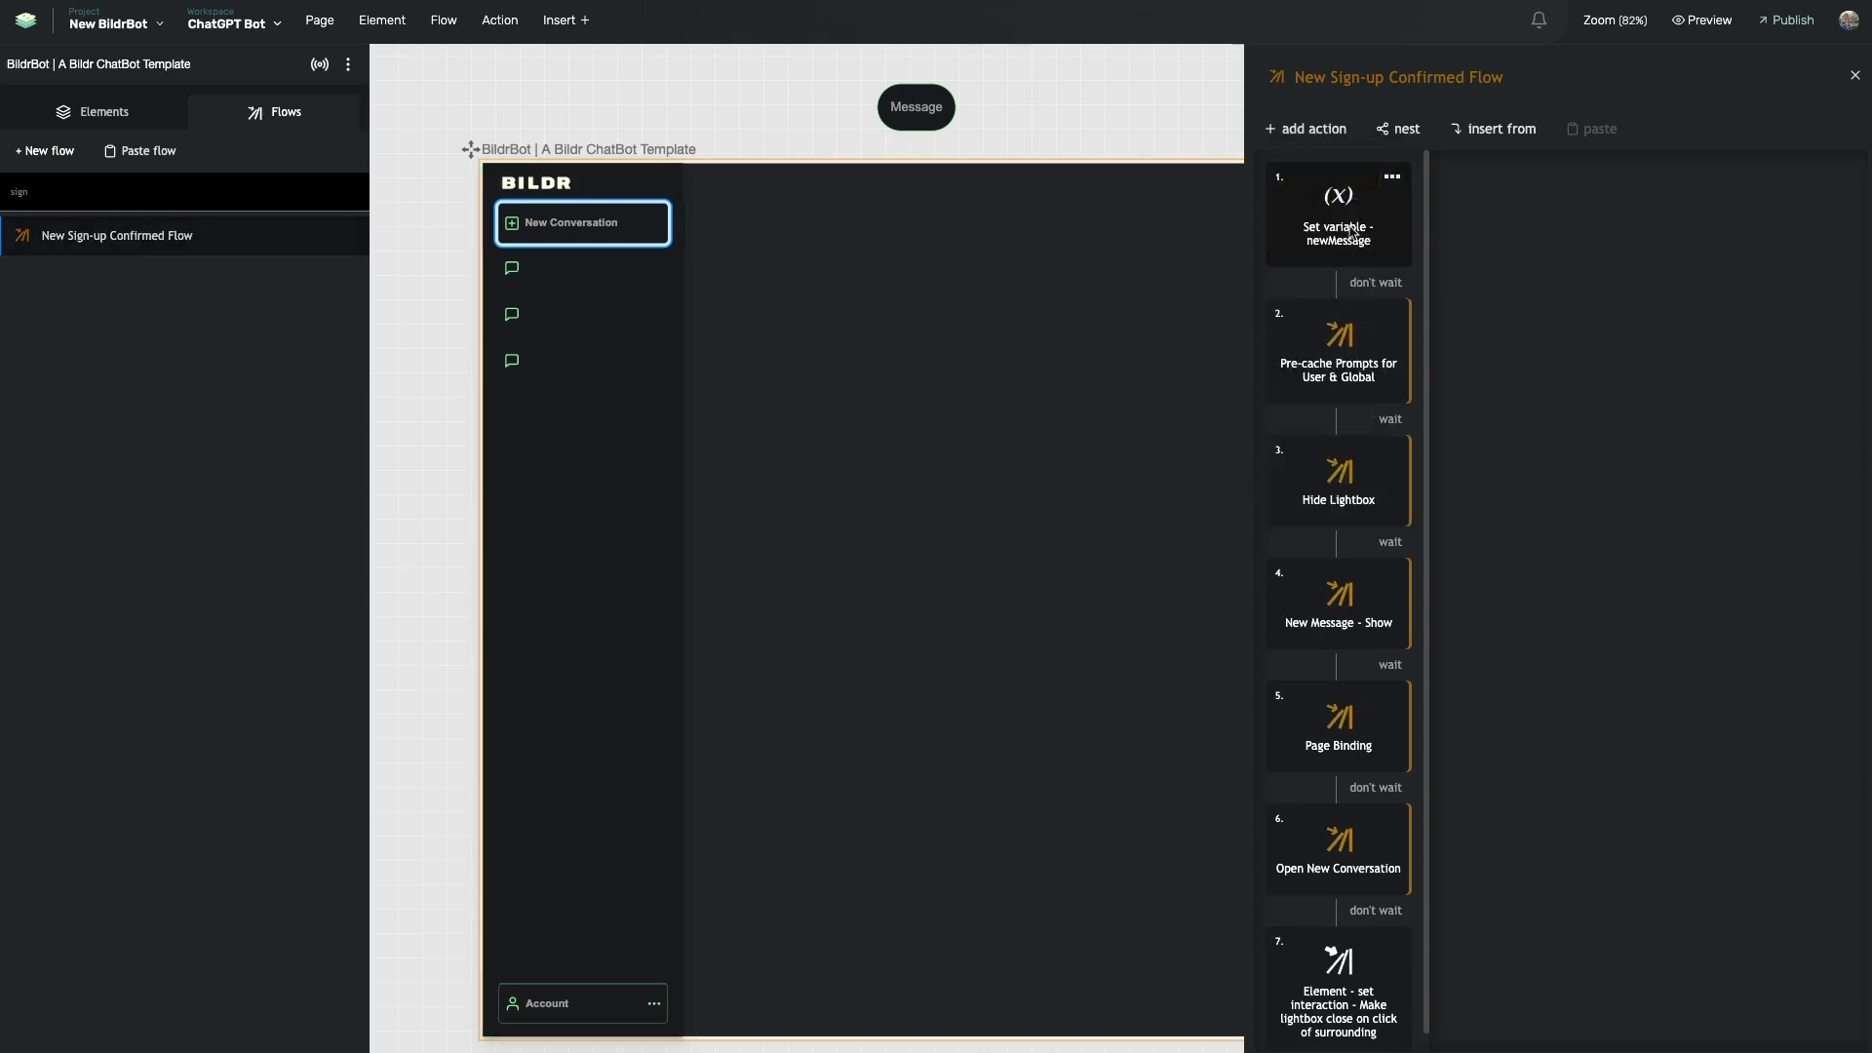
drag(1324, 635, 1346, 310)
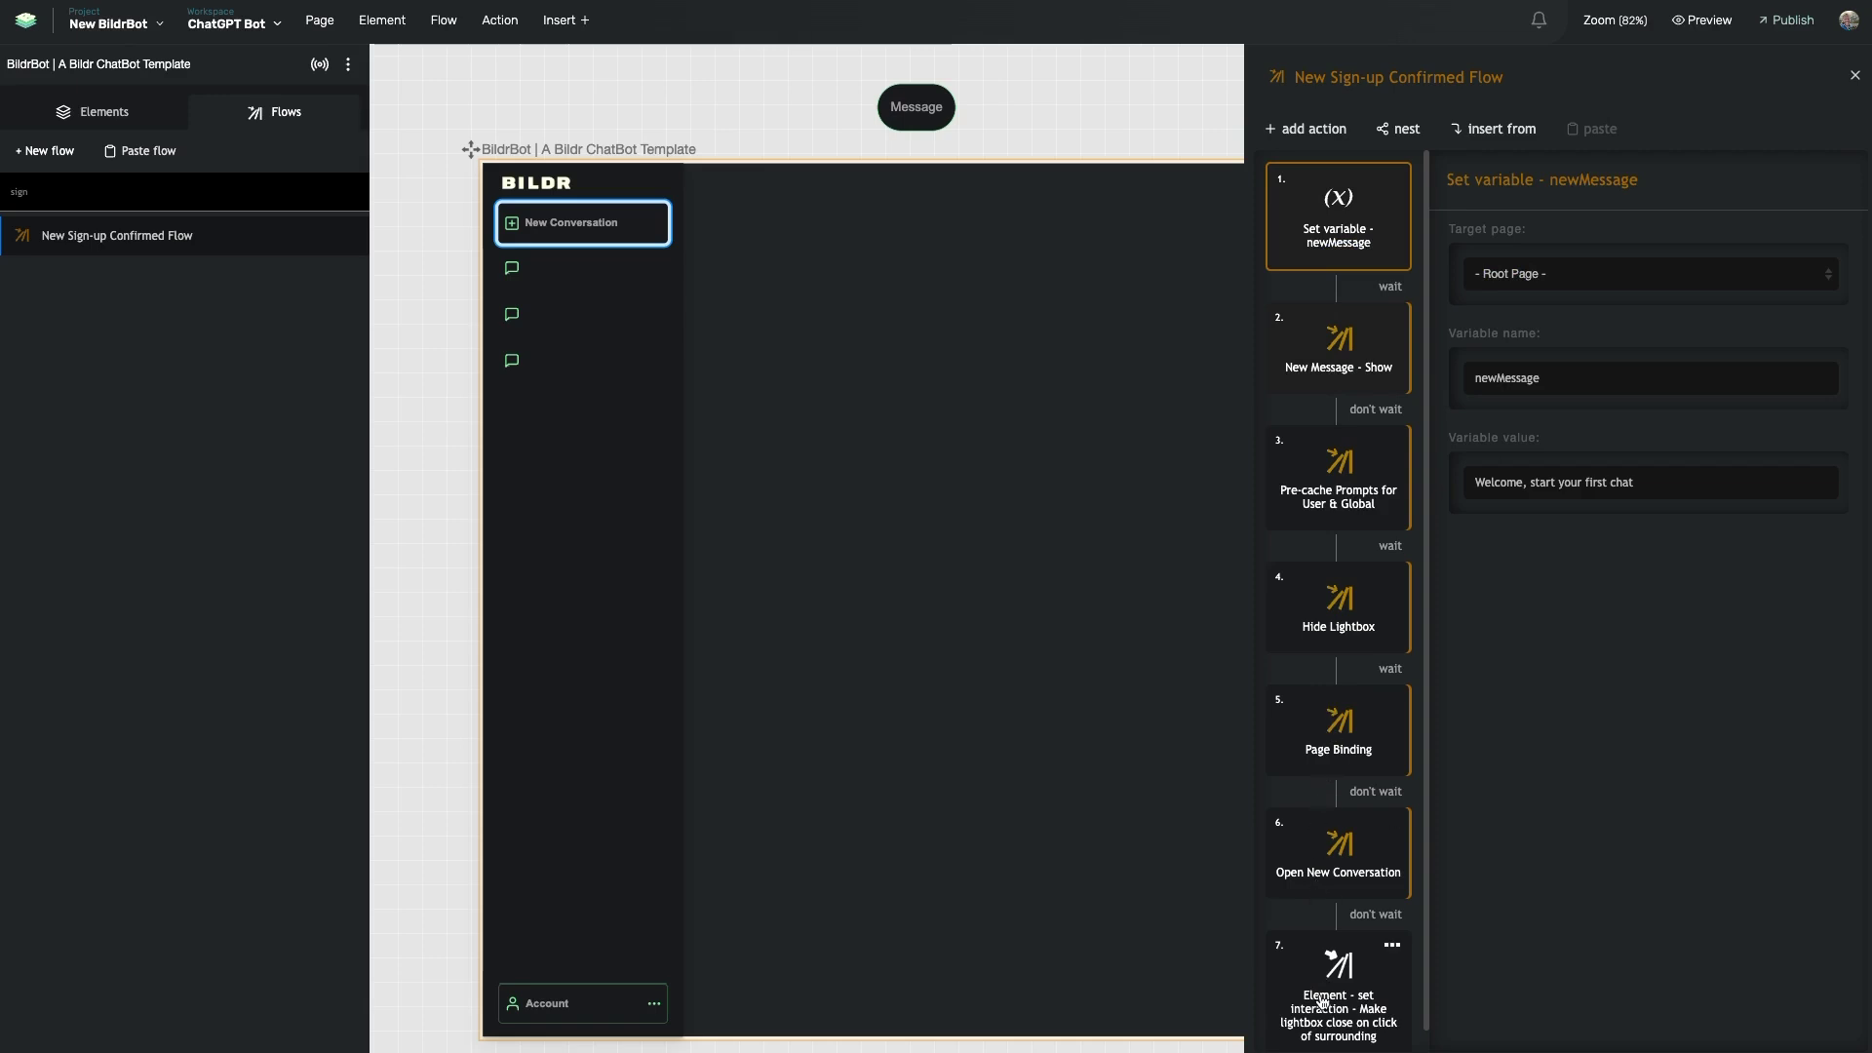
- Remove the five remaining actions after New Message - Show
click(1391, 440)
click(1344, 553)
click(1396, 439)
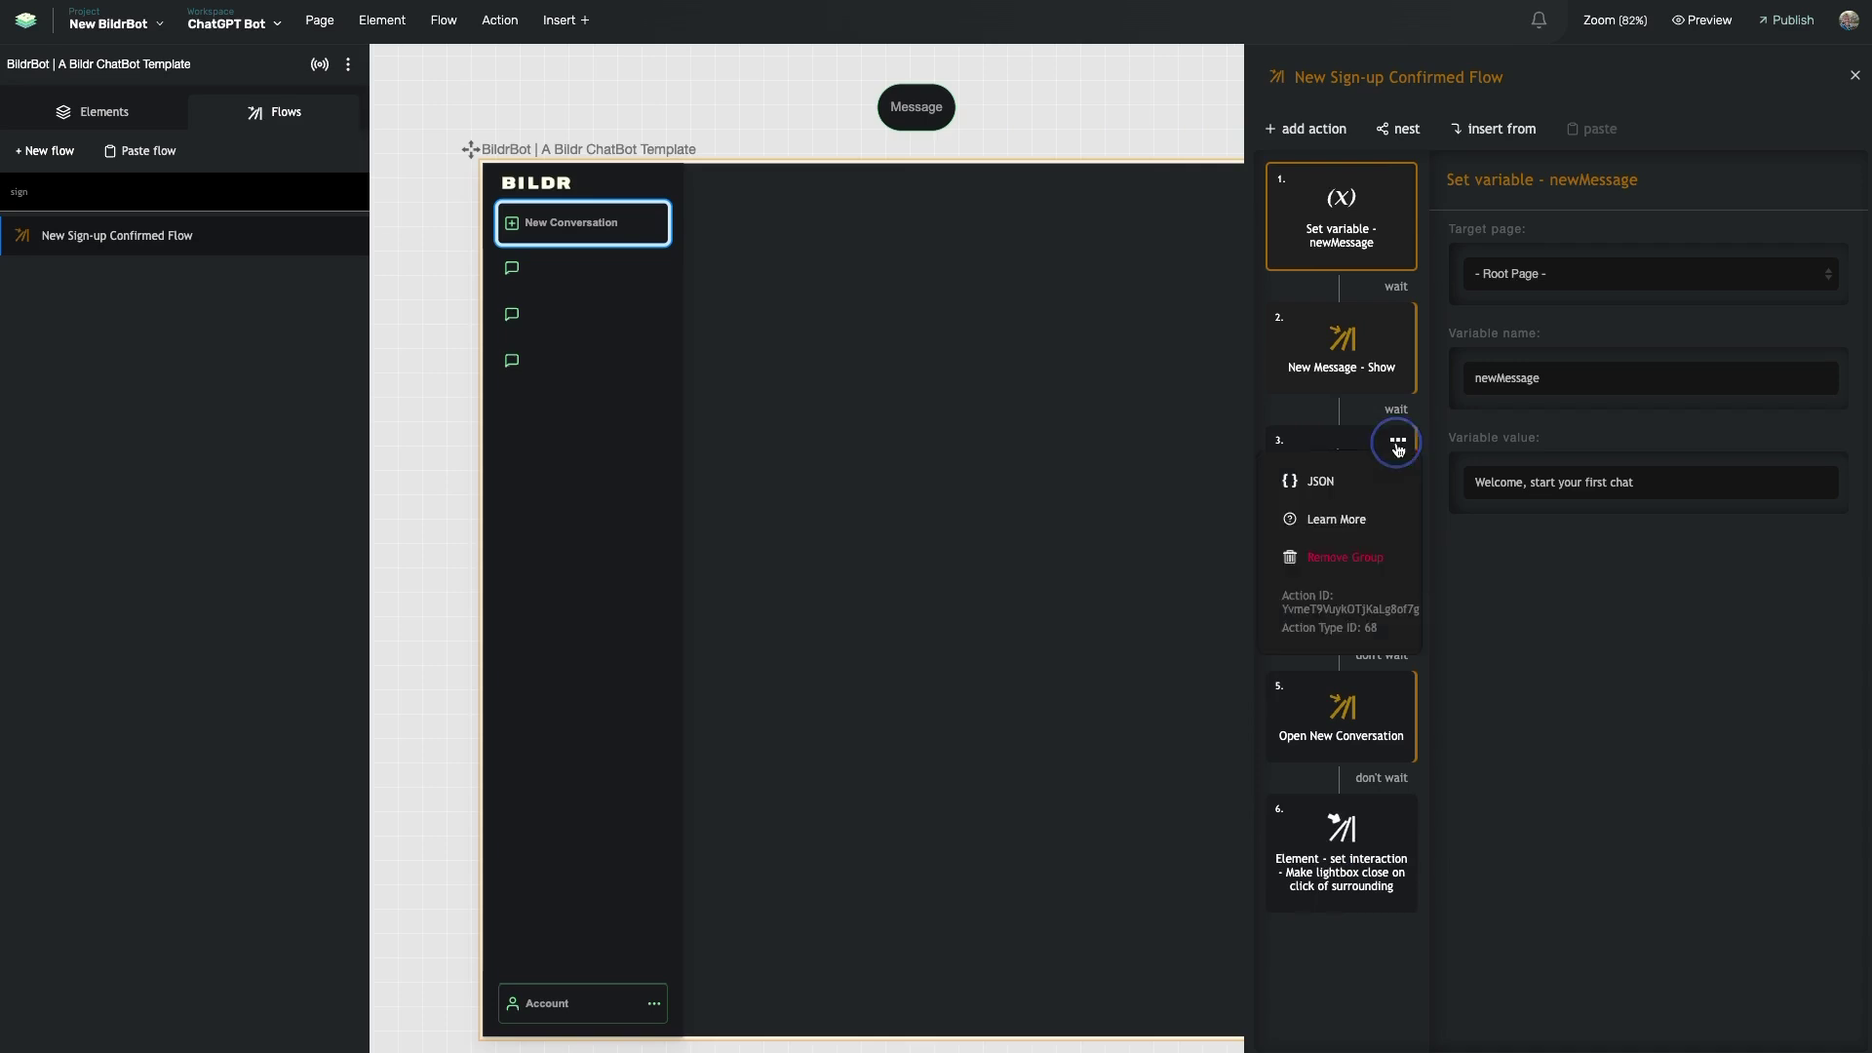
click(1363, 564)
click(1397, 440)
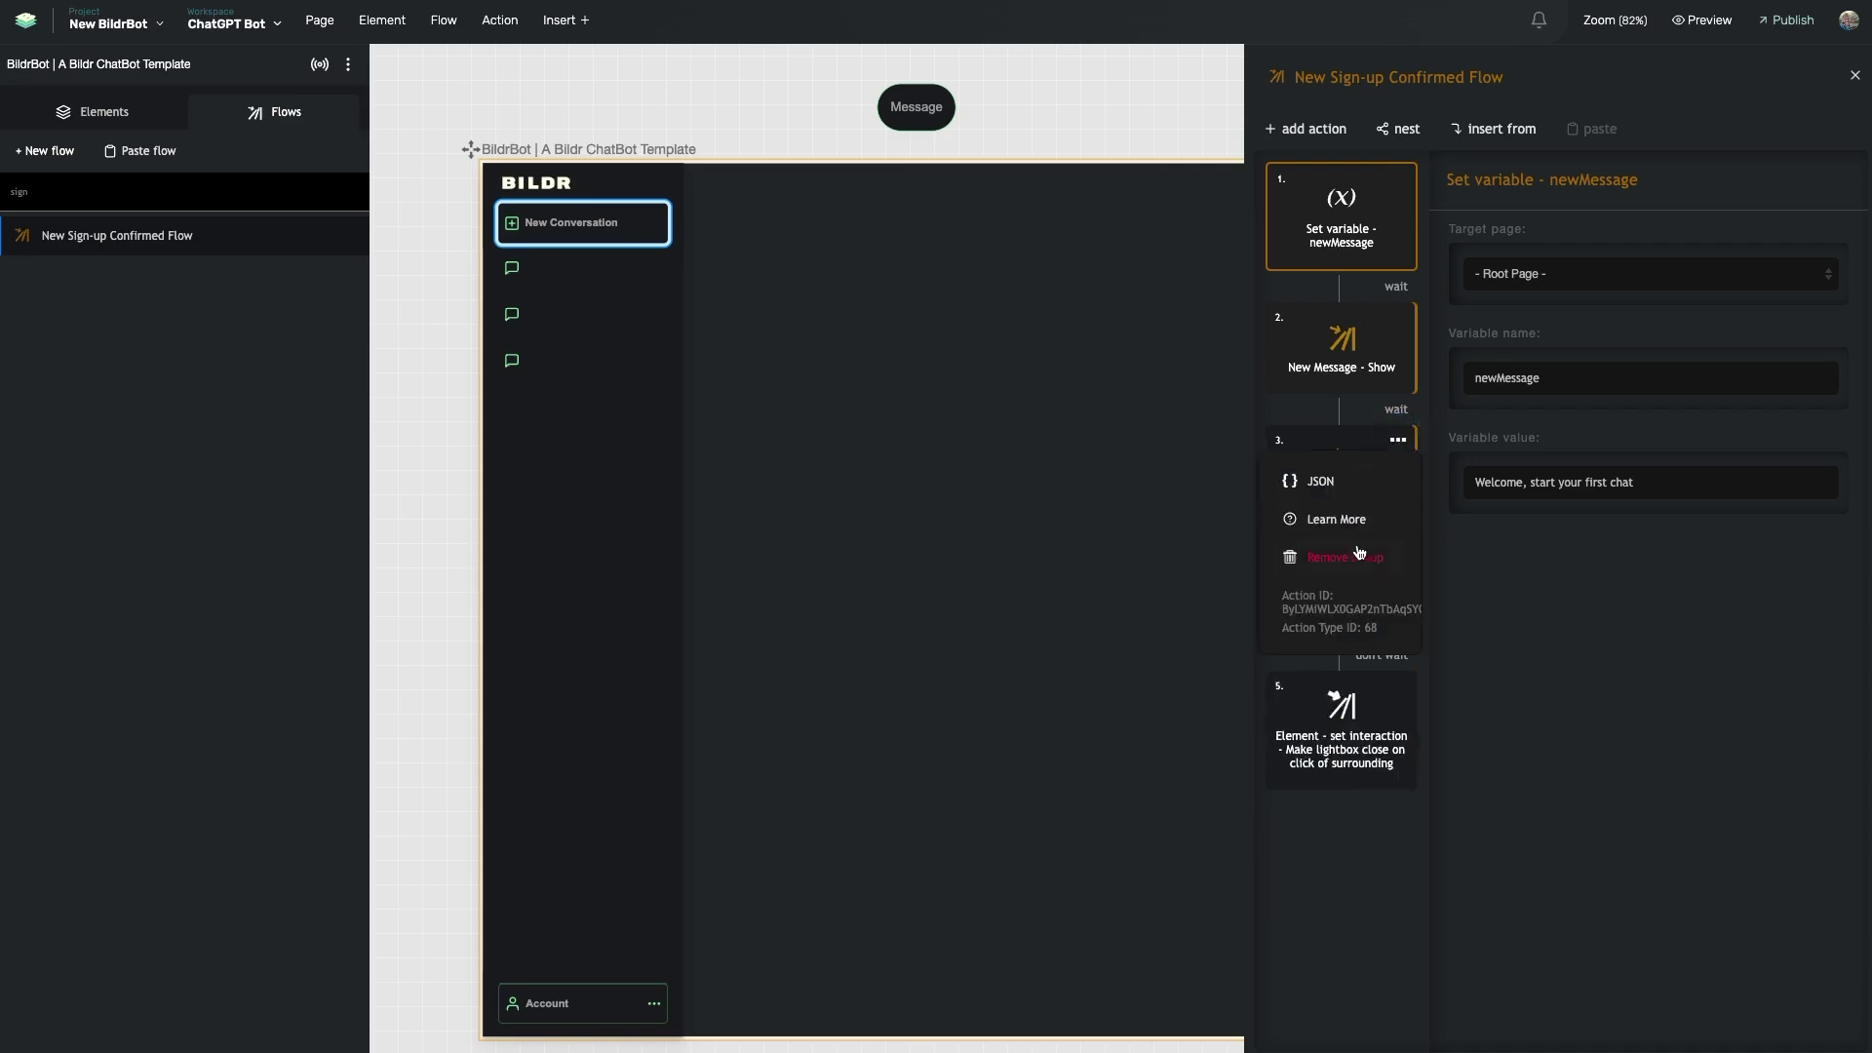
click(1351, 558)
click(1397, 440)
click(1359, 552)
click(1397, 442)
click(1334, 644)
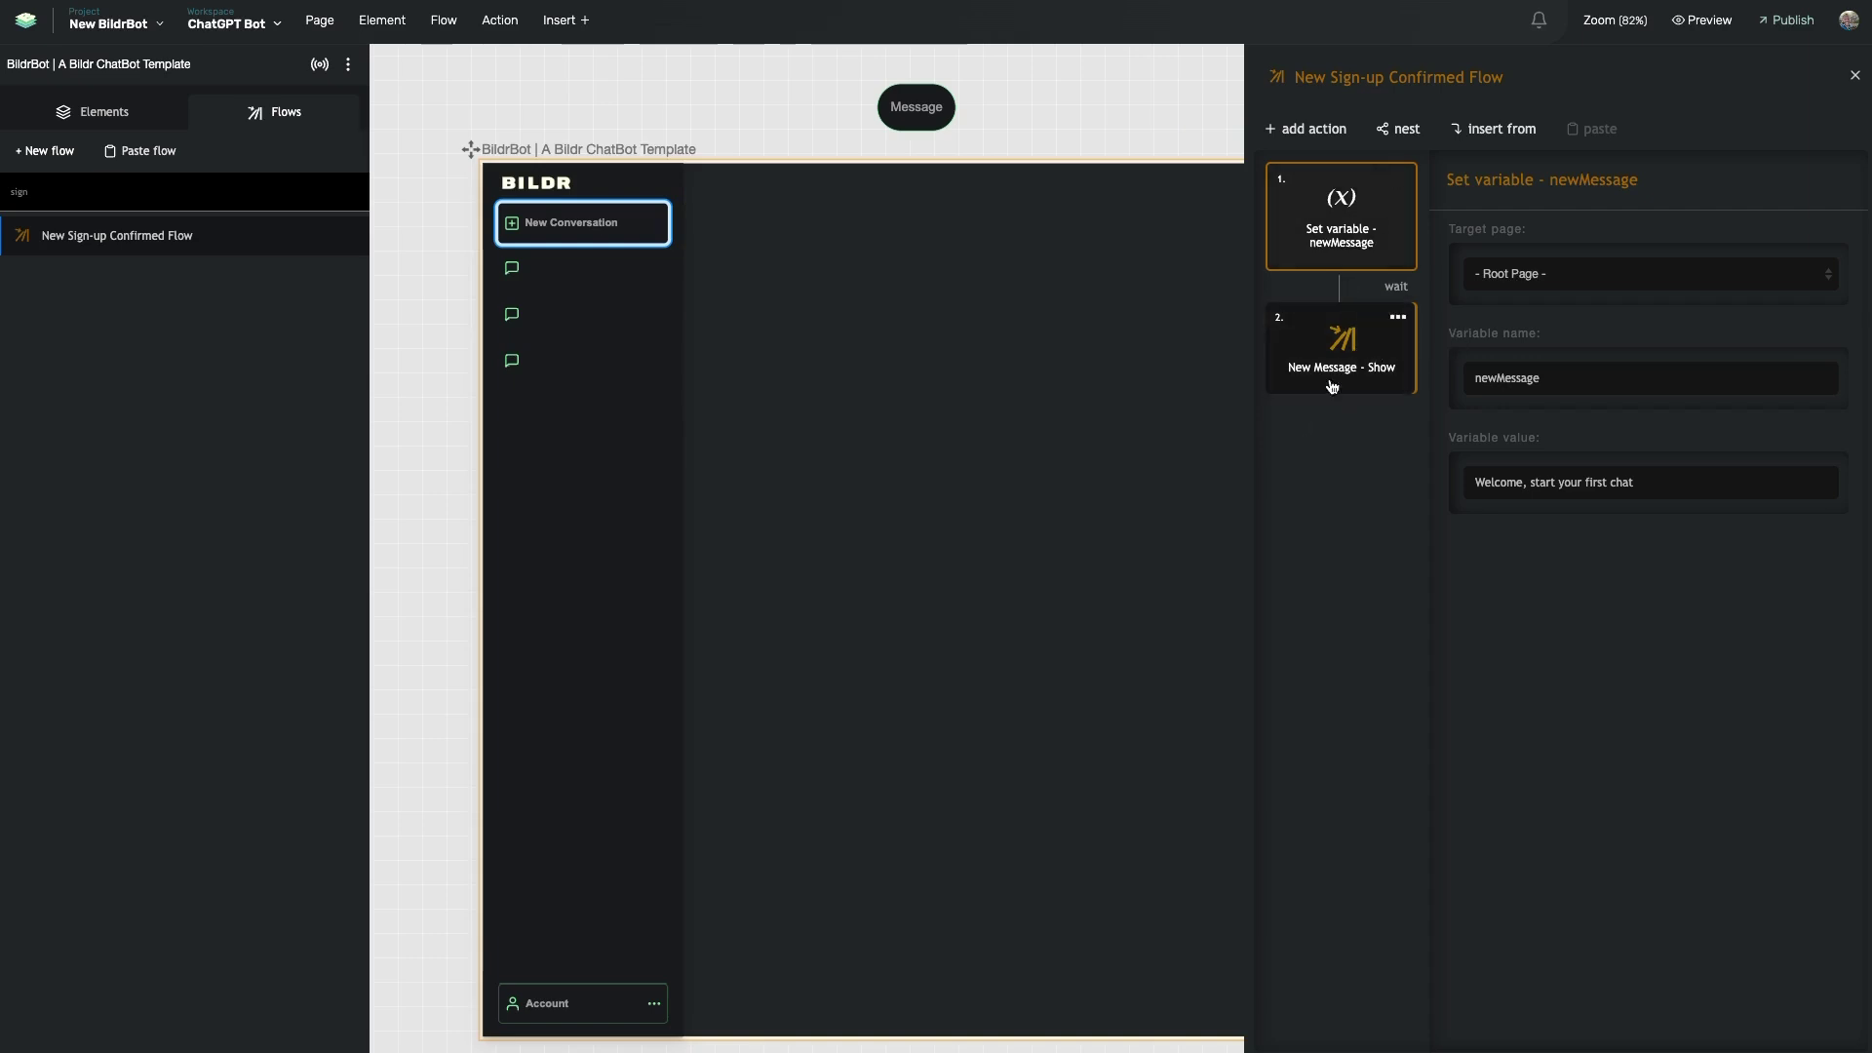
- Add Existing User - Logged In as the third action, running without waiting
click(1416, 141)
click(1437, 171)
text(exi)
click(1430, 218)
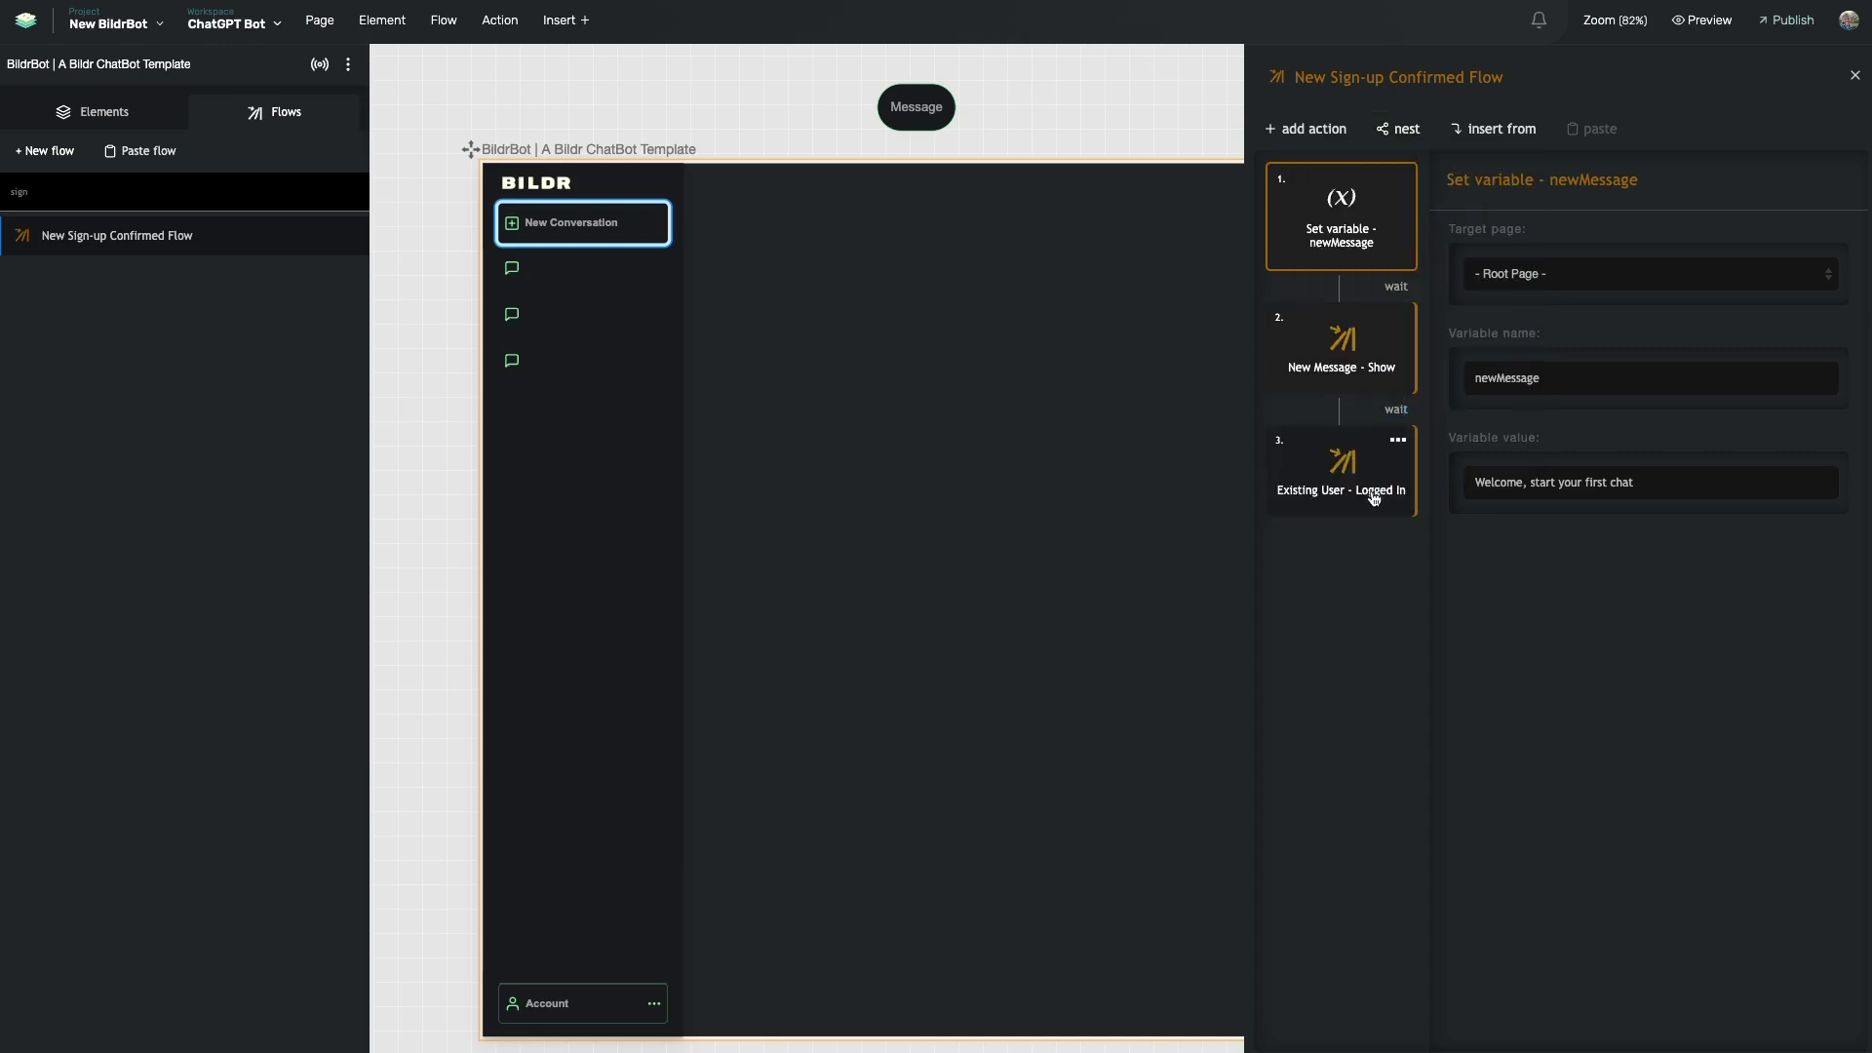
click(1401, 414)
drag(1306, 73, 1466, 70)
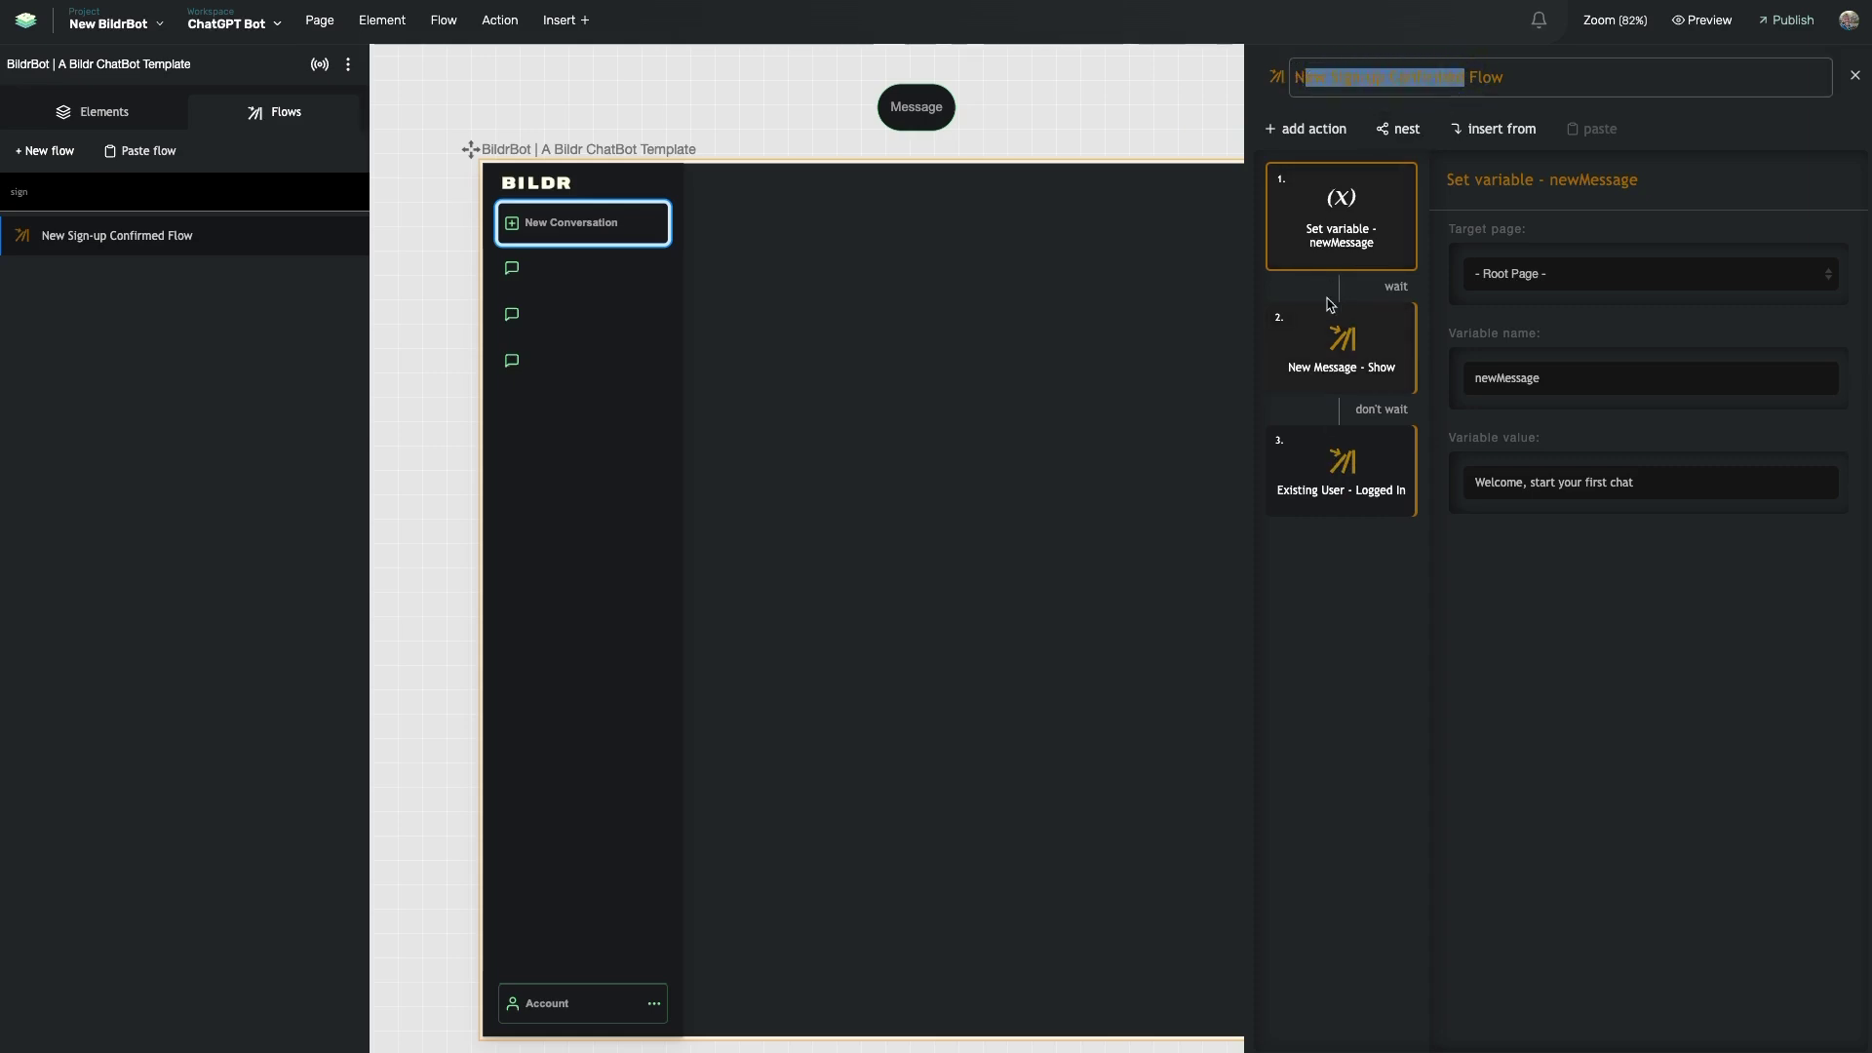
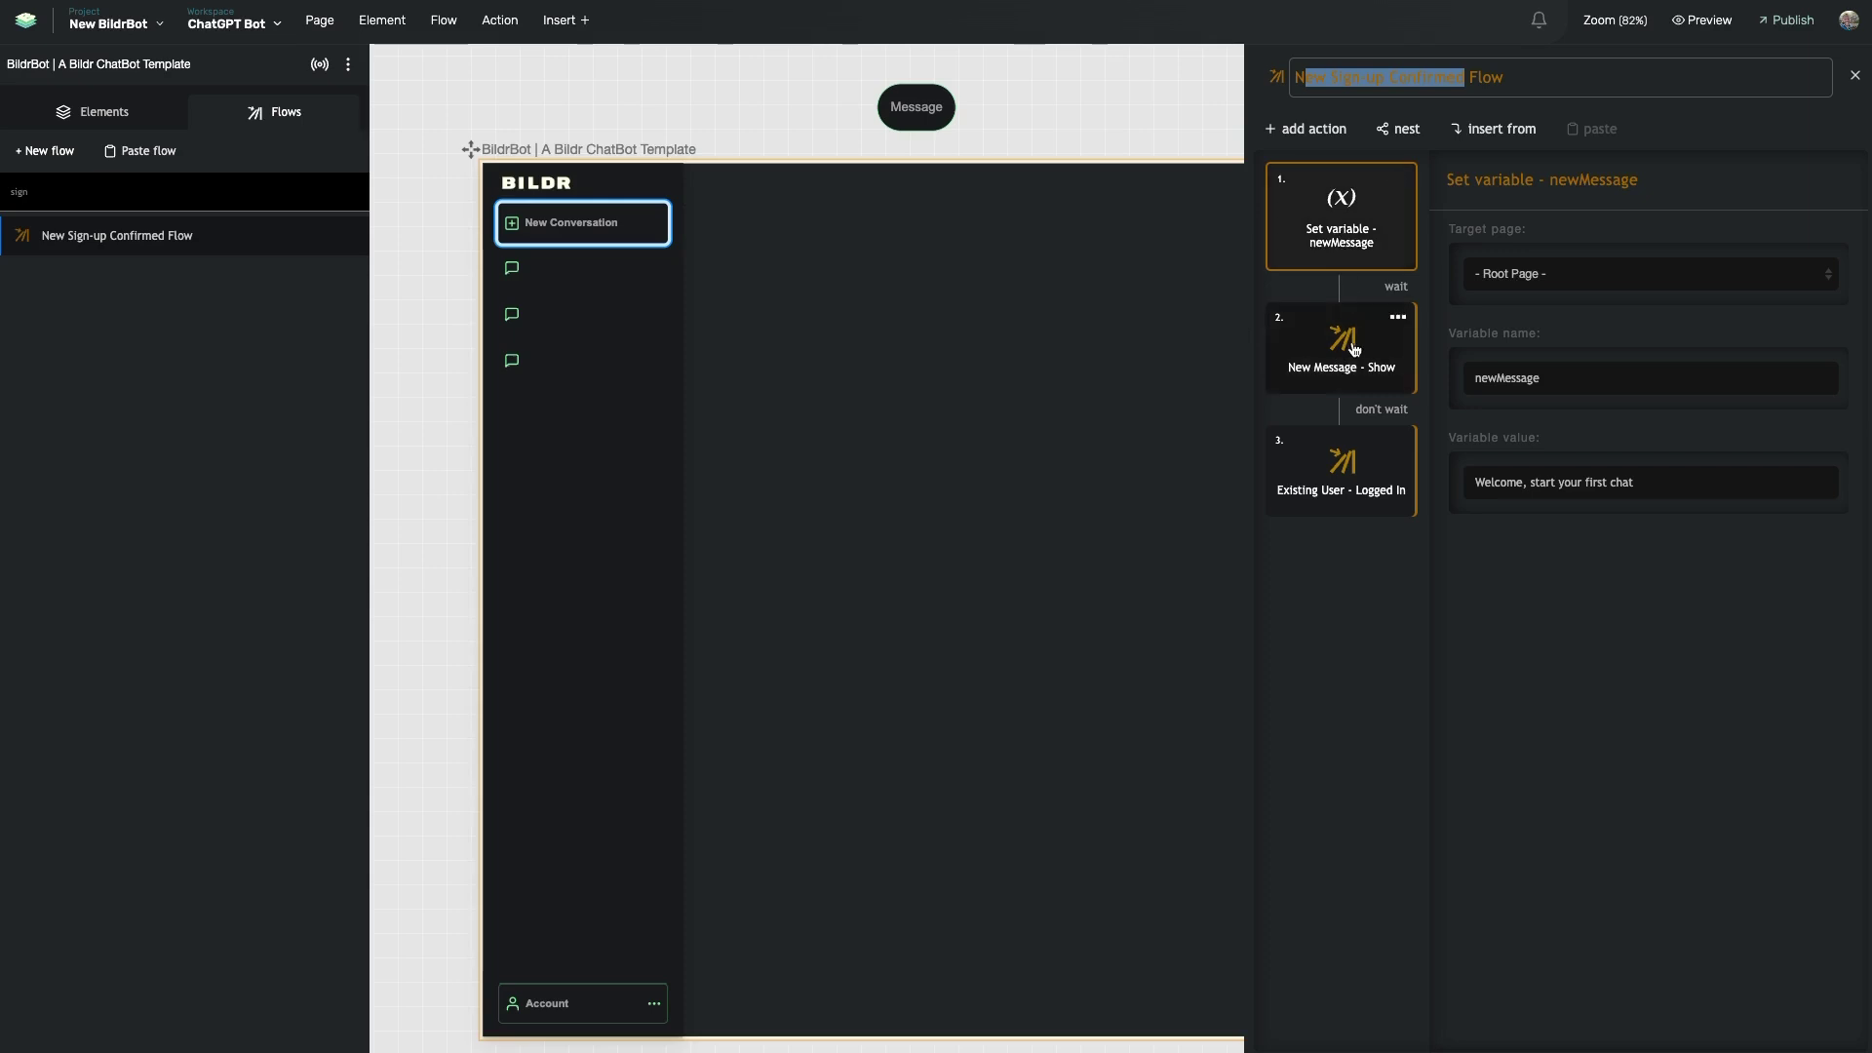
- Inspect the New Message - Show flow's set value action, then open the Existing User - Logged In flow
double_click(1357, 394)
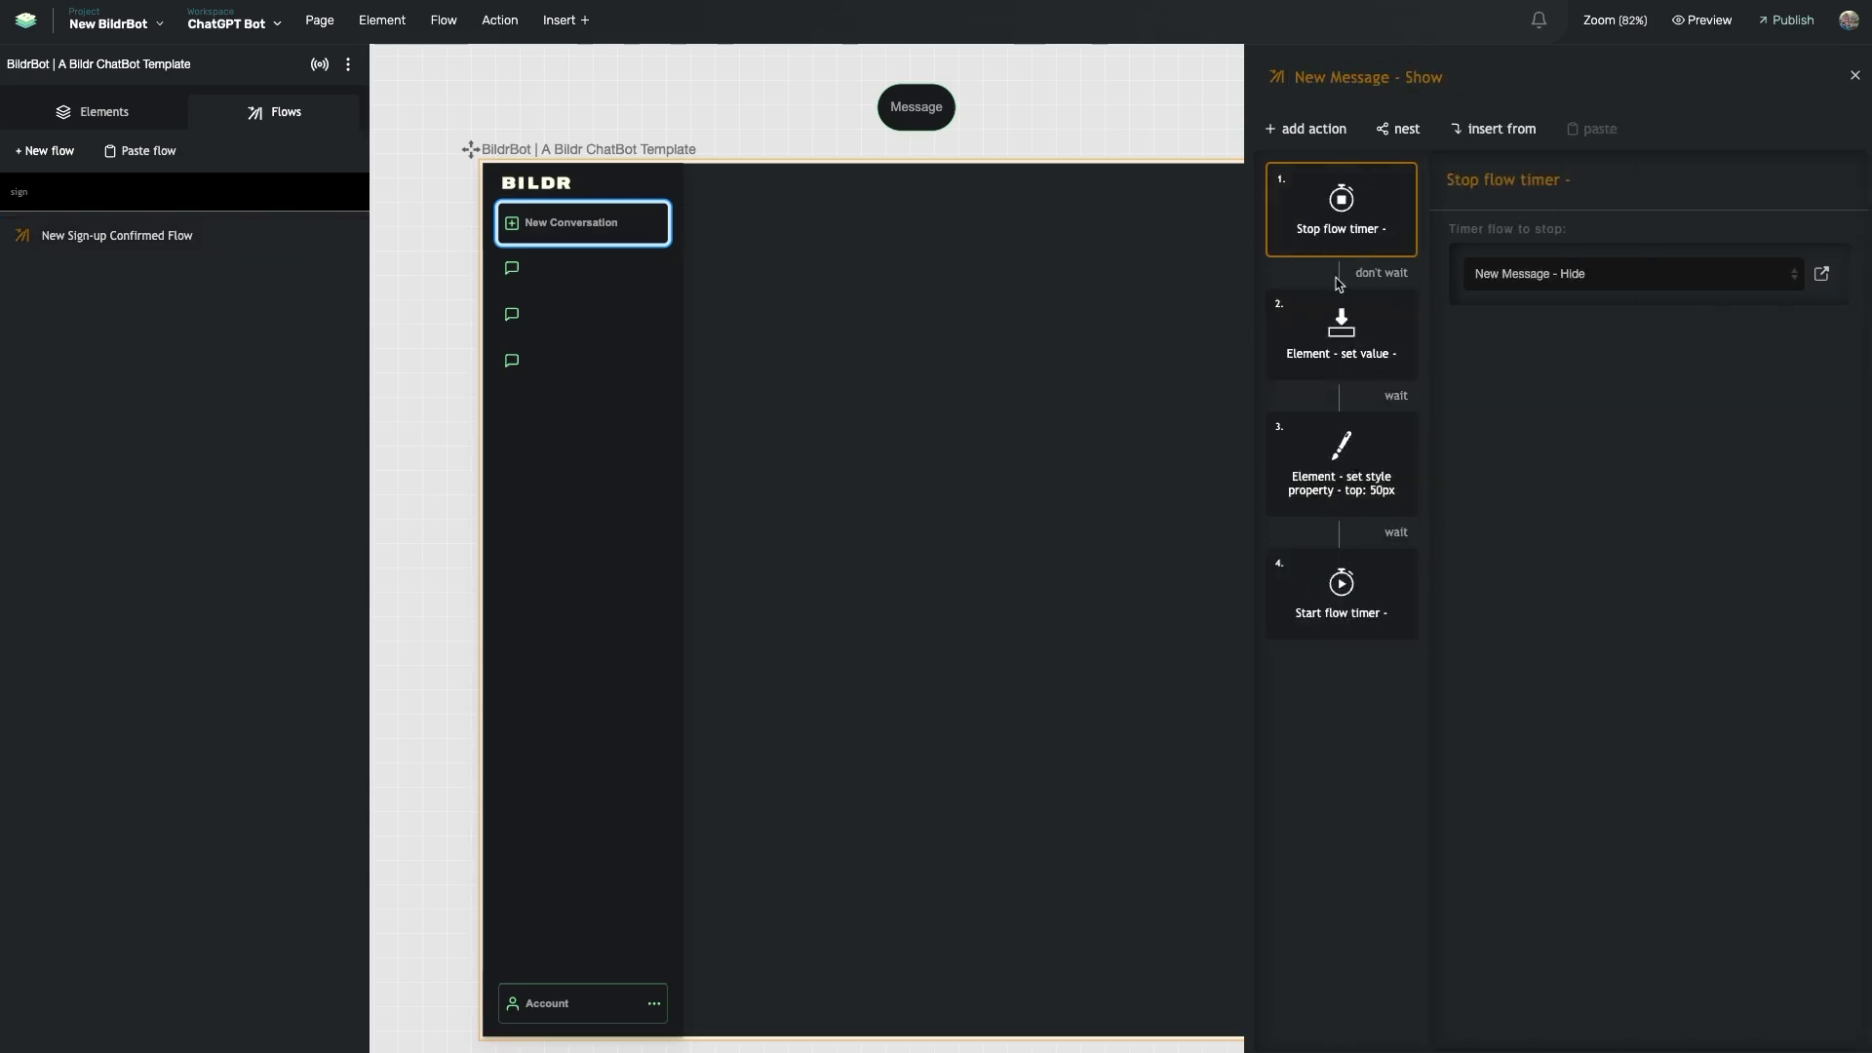
click(1343, 327)
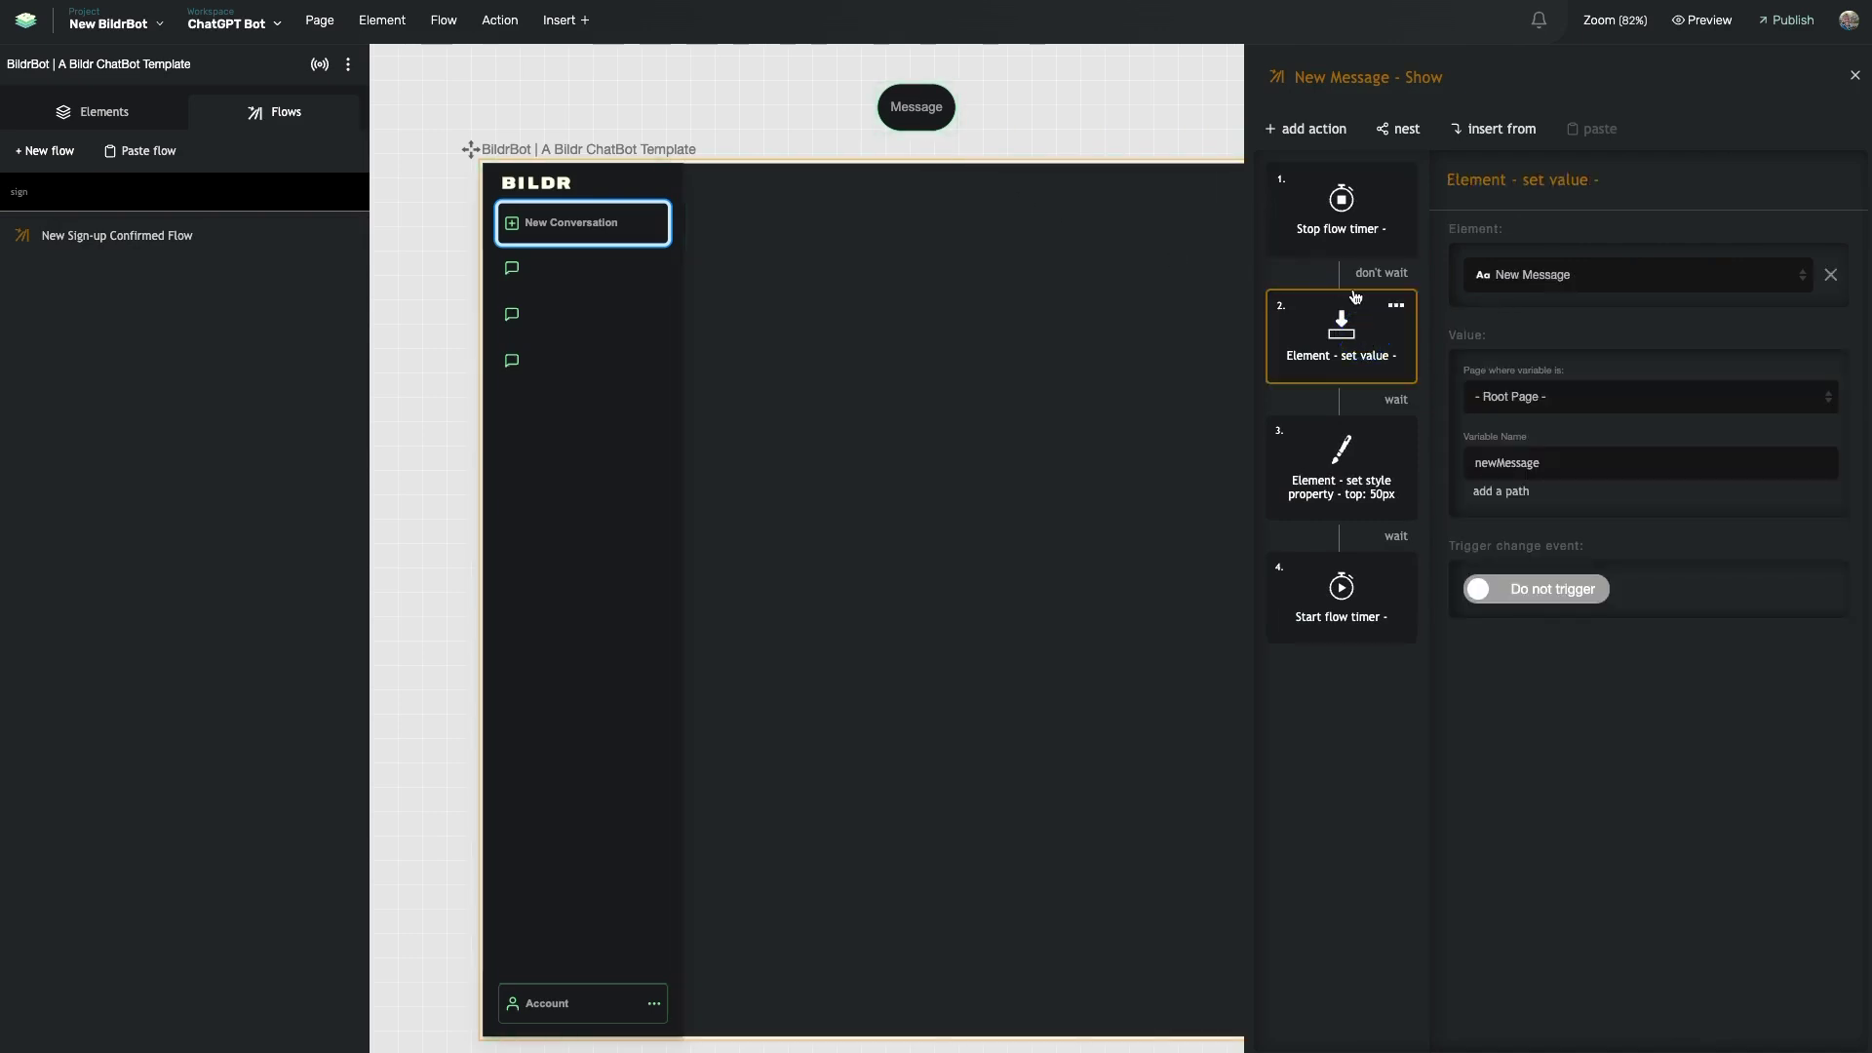
click(156, 232)
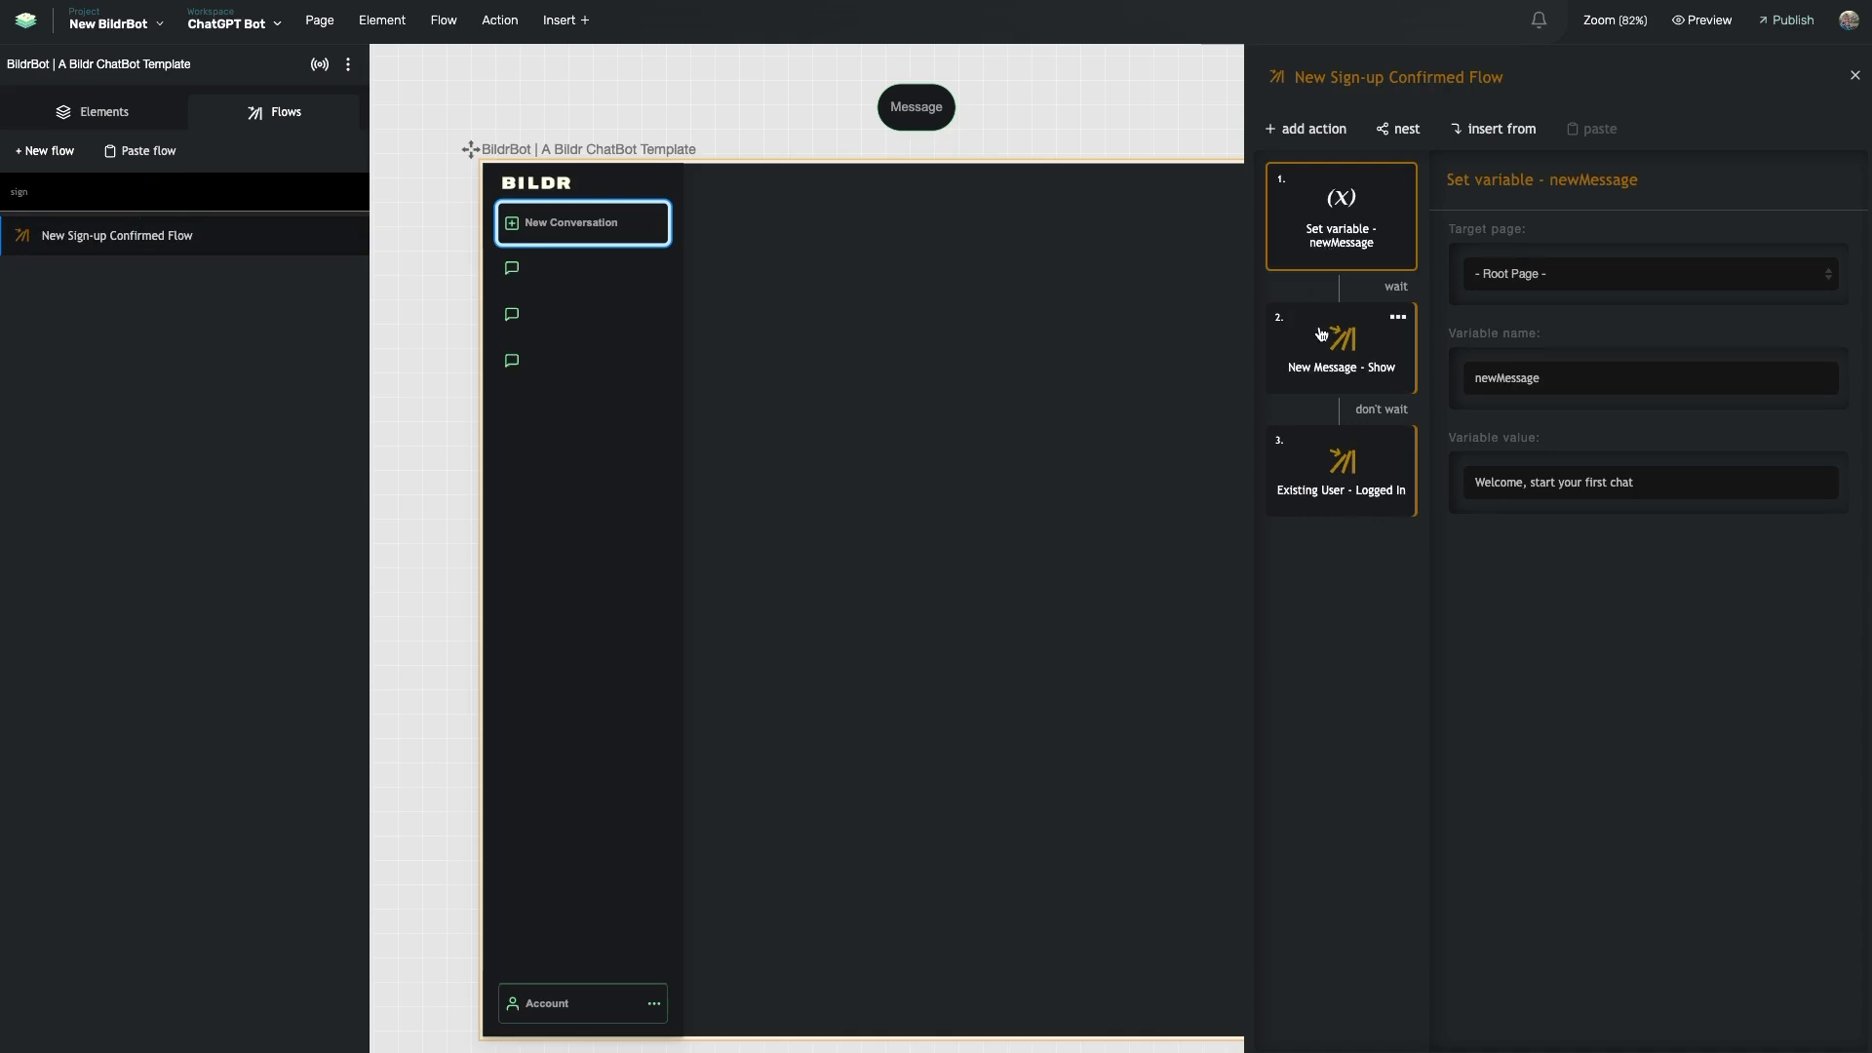
double_click(1308, 493)
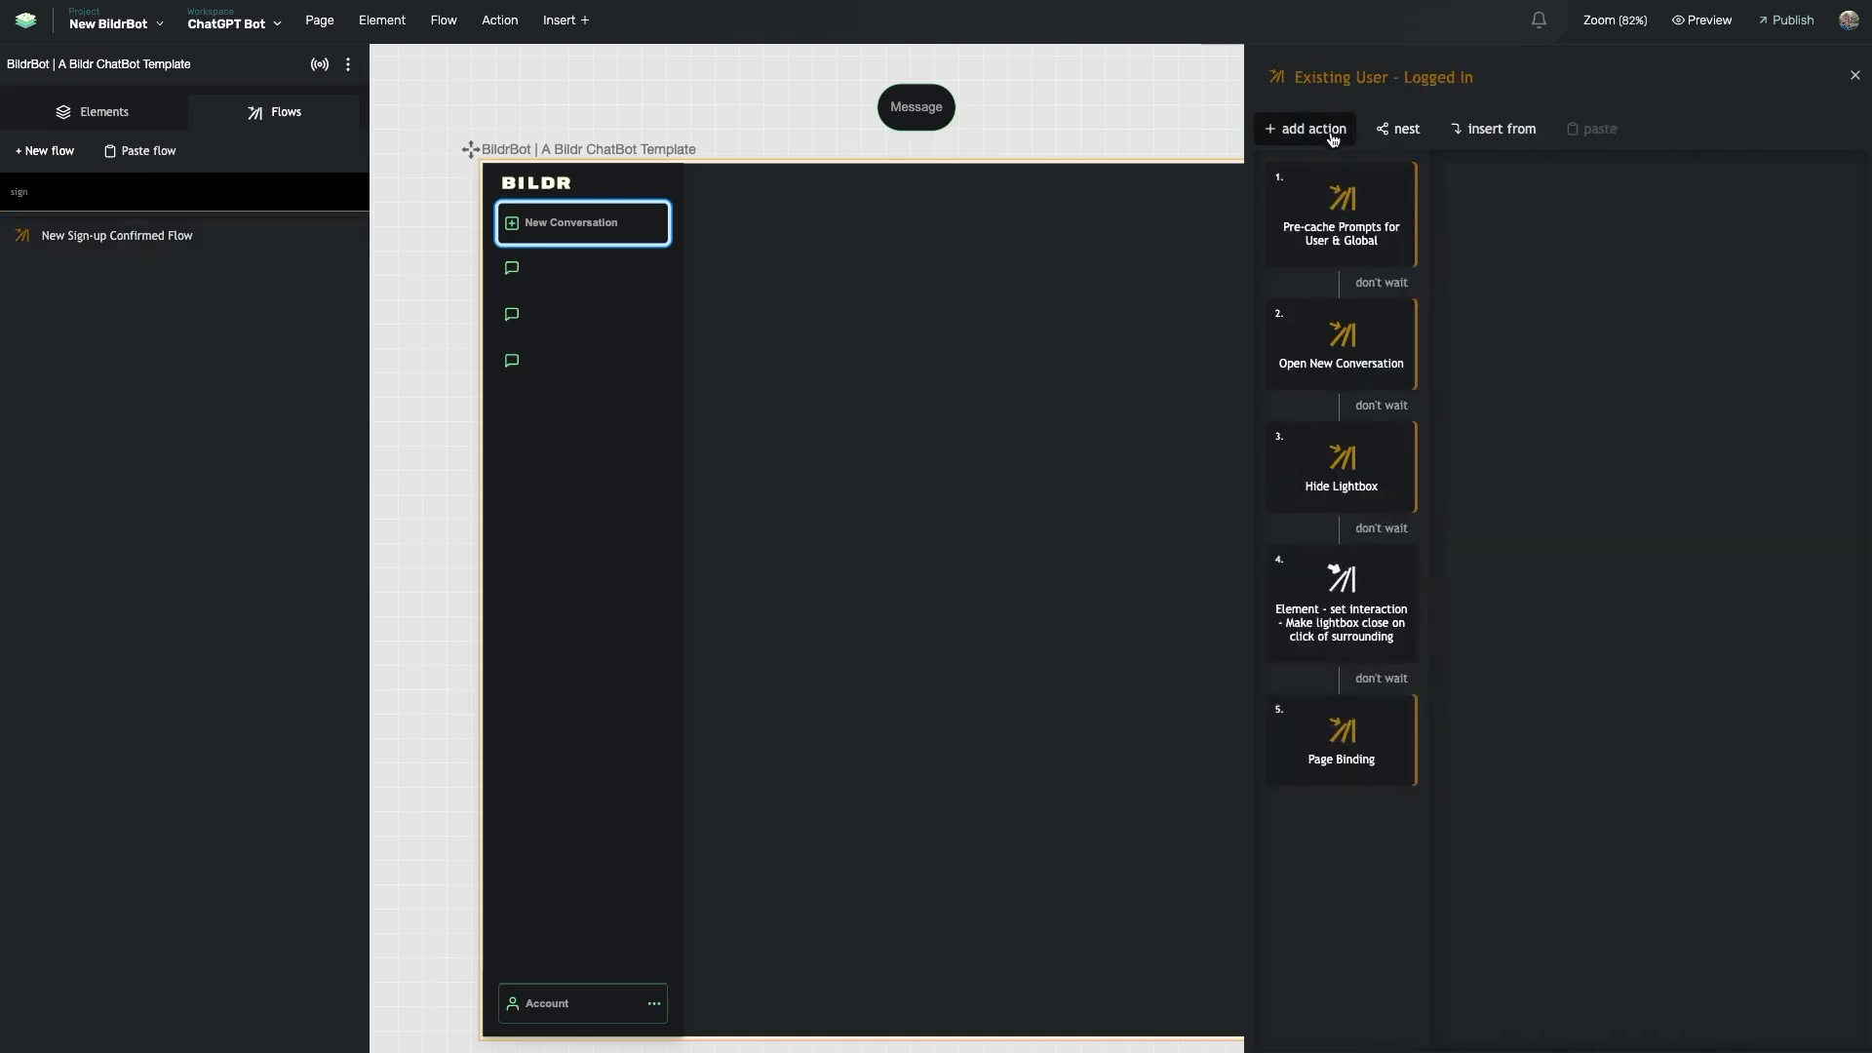
- Clear the 'sign' filter so the Flows panel lists every flow
click(1316, 77)
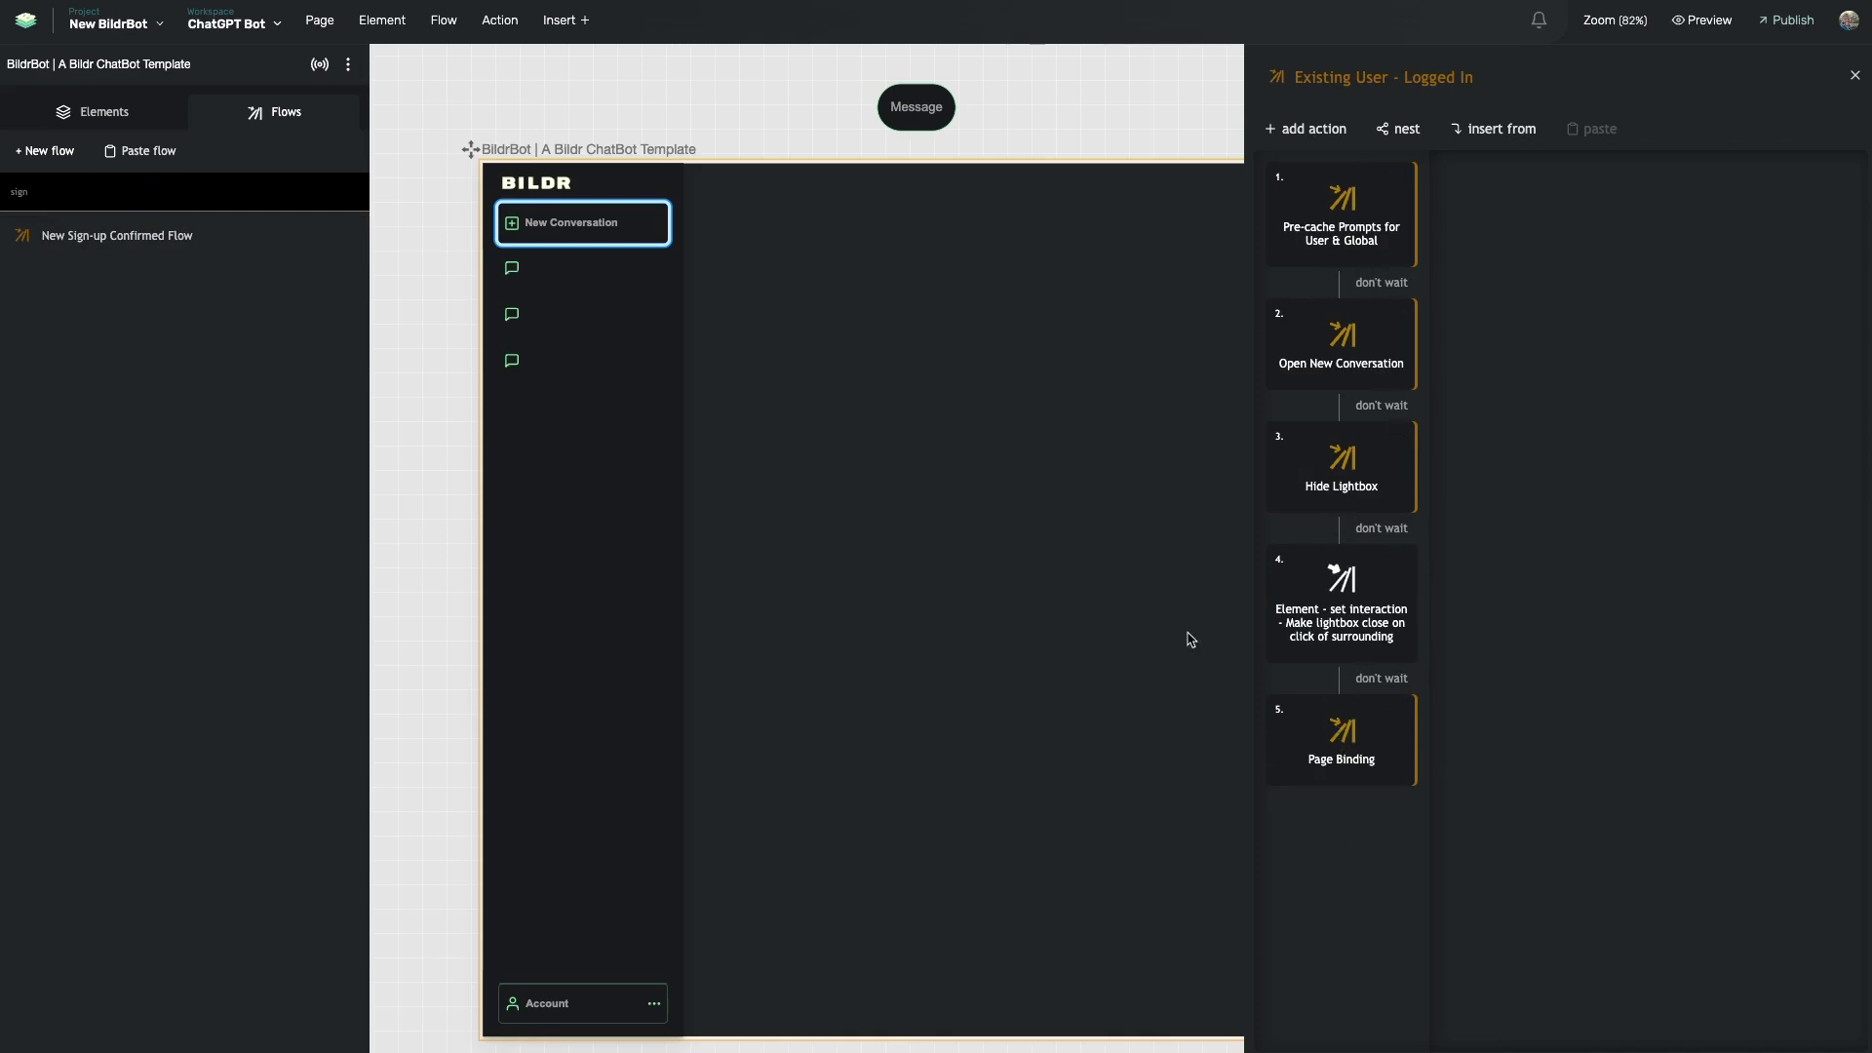
click(226, 195)
key(BackSpace)
key(BackSpace)
key(BackSpace)
key(BackSpace)
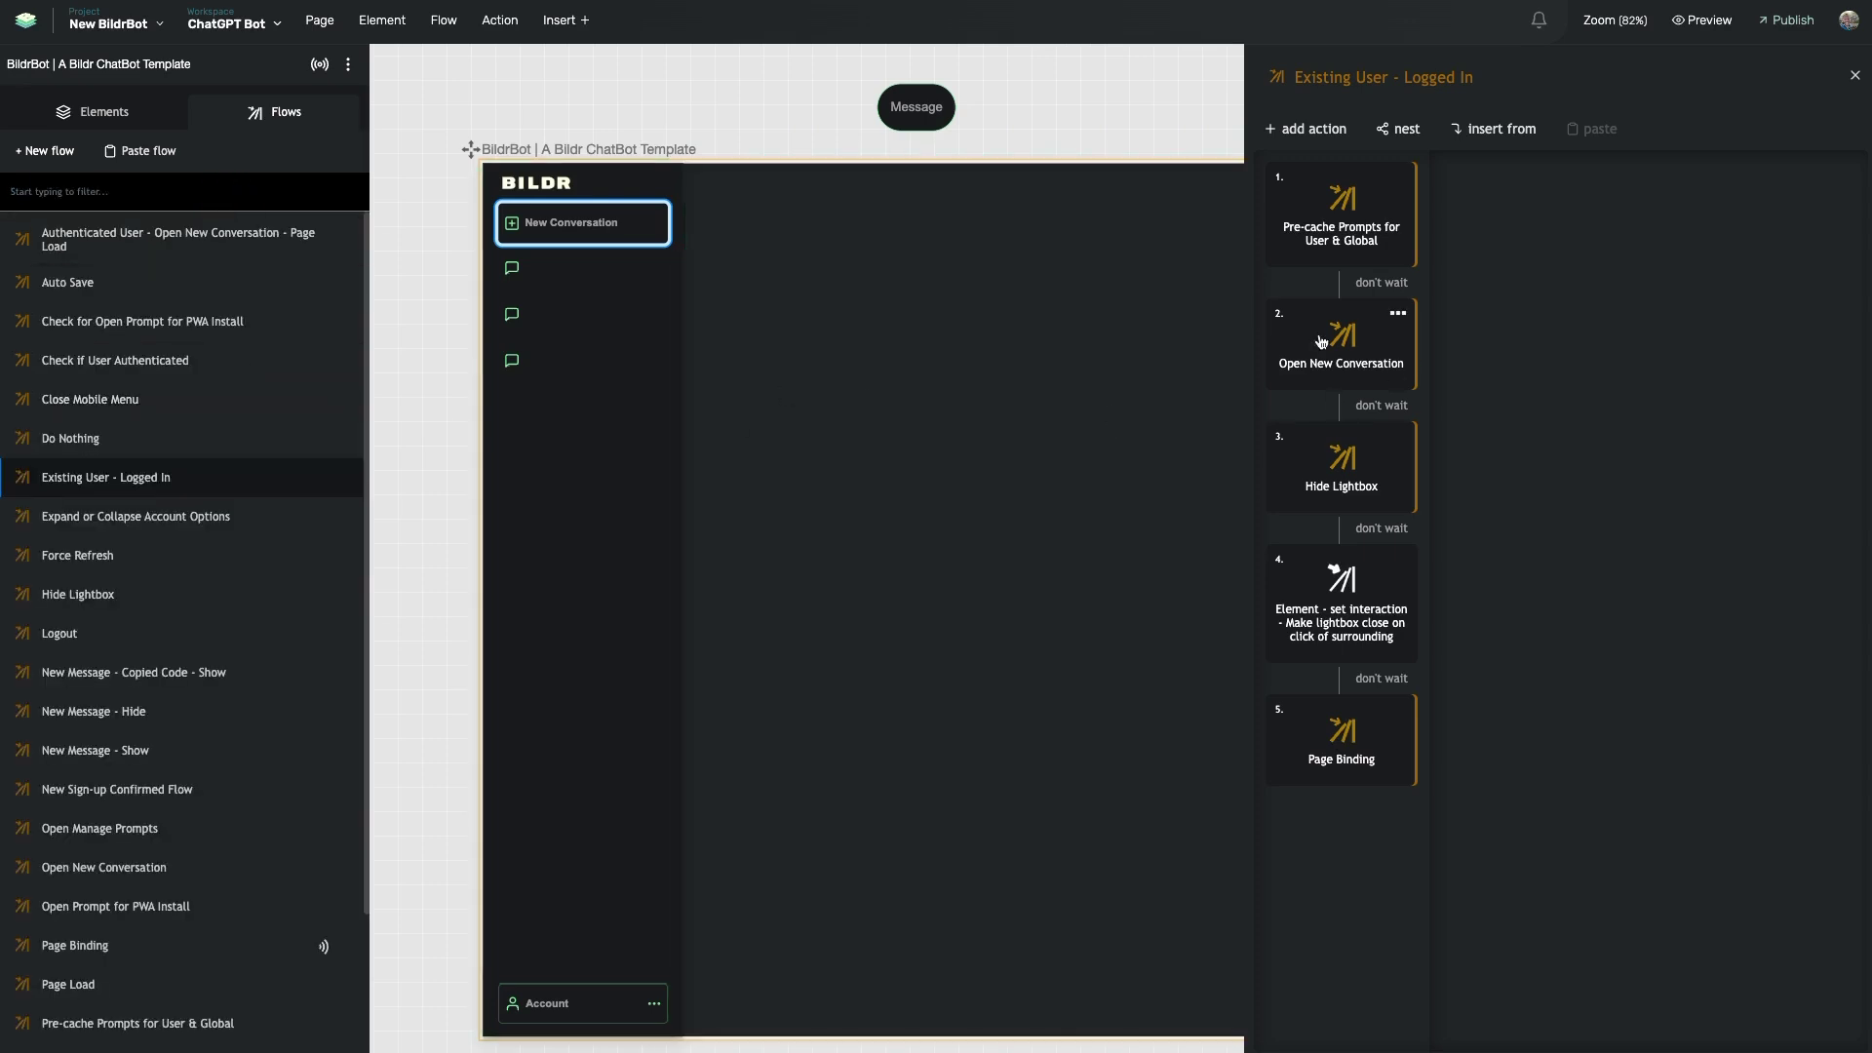
- Select the sidebar's Account button and its label text on the canvas
scroll(806, 272, right, 5)
scroll(876, 450, left, 10)
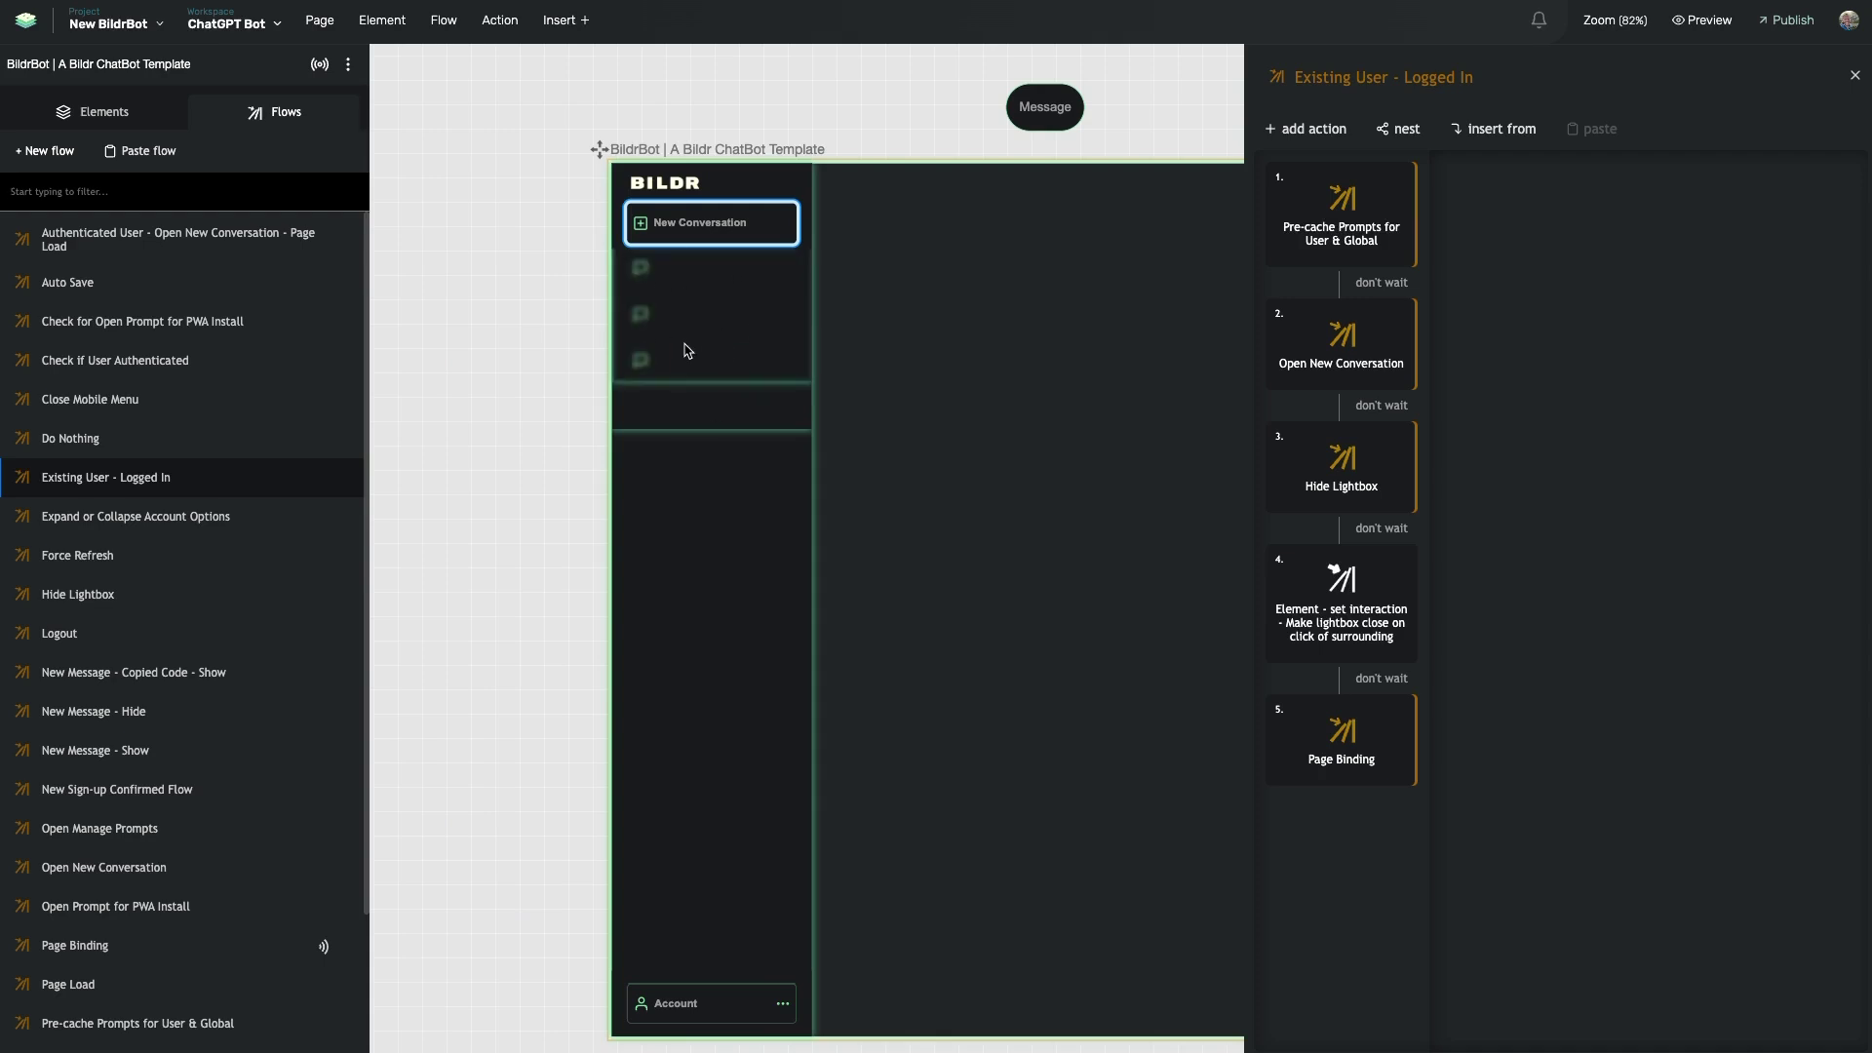
scroll(813, 417, down, 3)
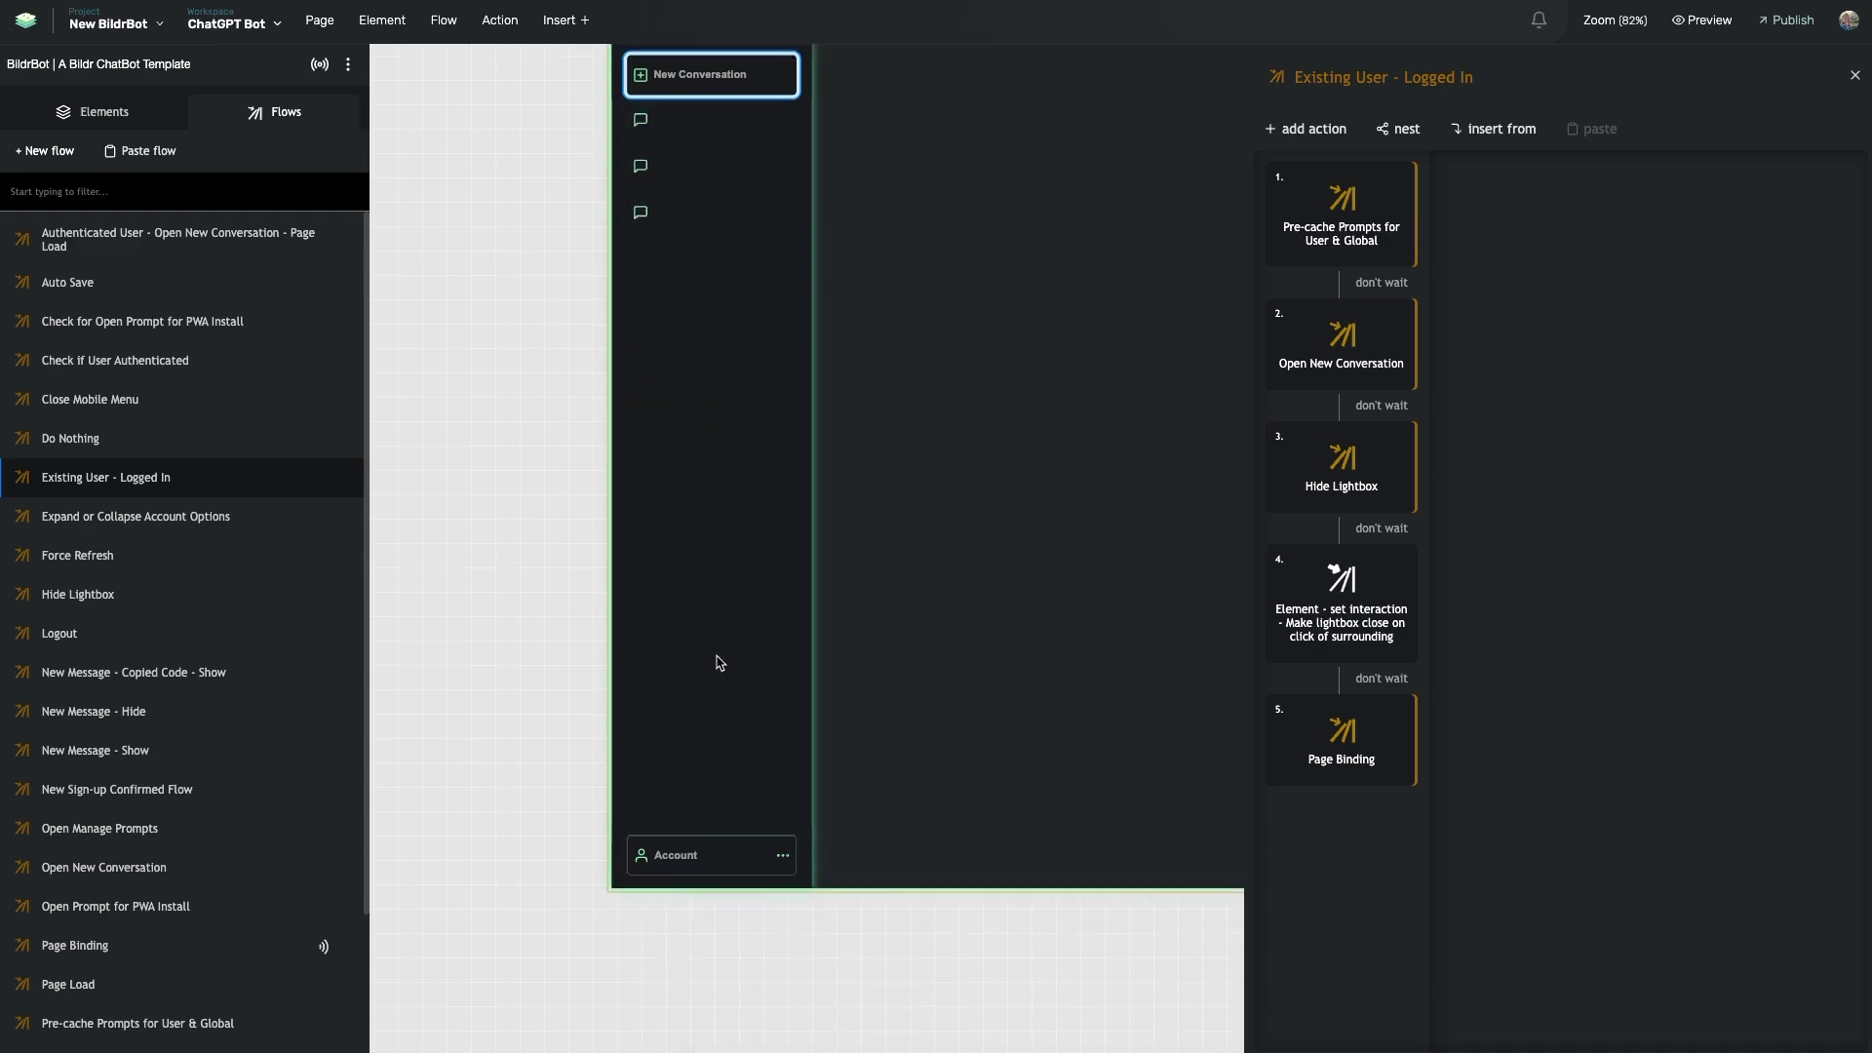
click(673, 845)
double_click(691, 856)
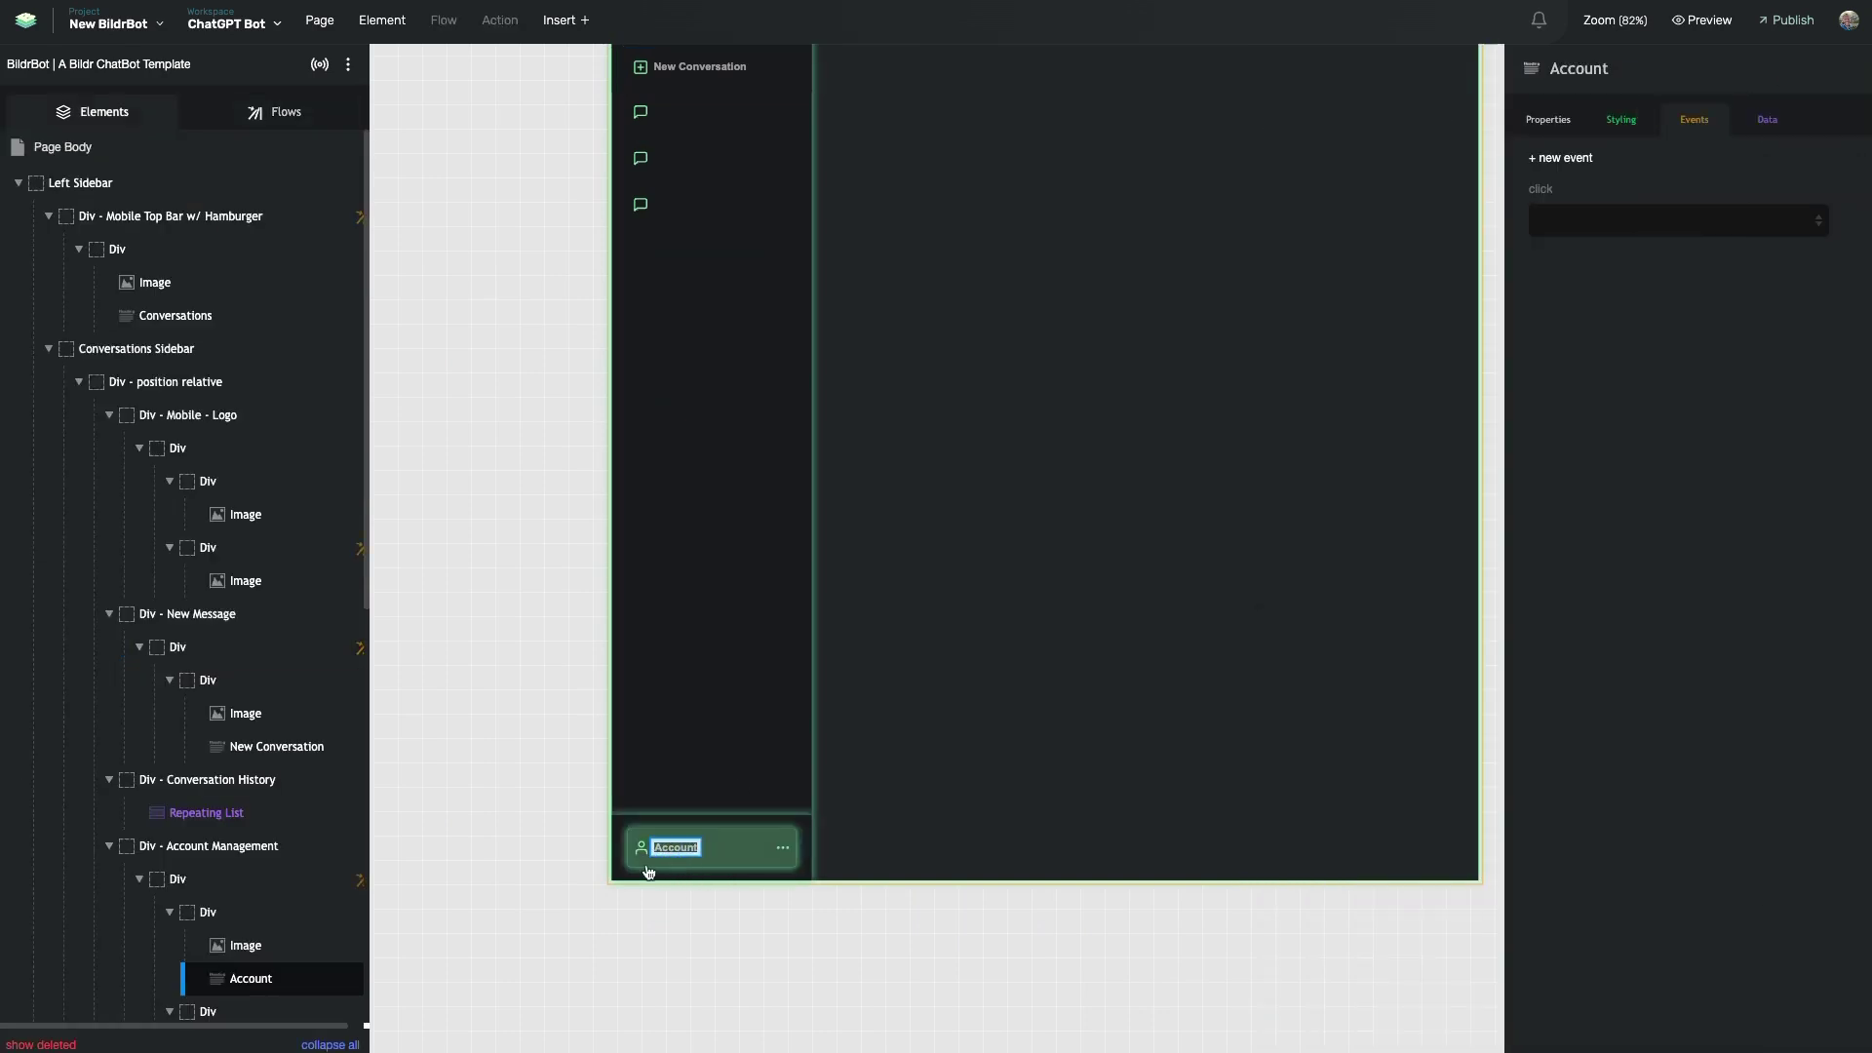
- Select the Account button's parent Div and open its click flow, Expand or Collapse Account Options
click(673, 848)
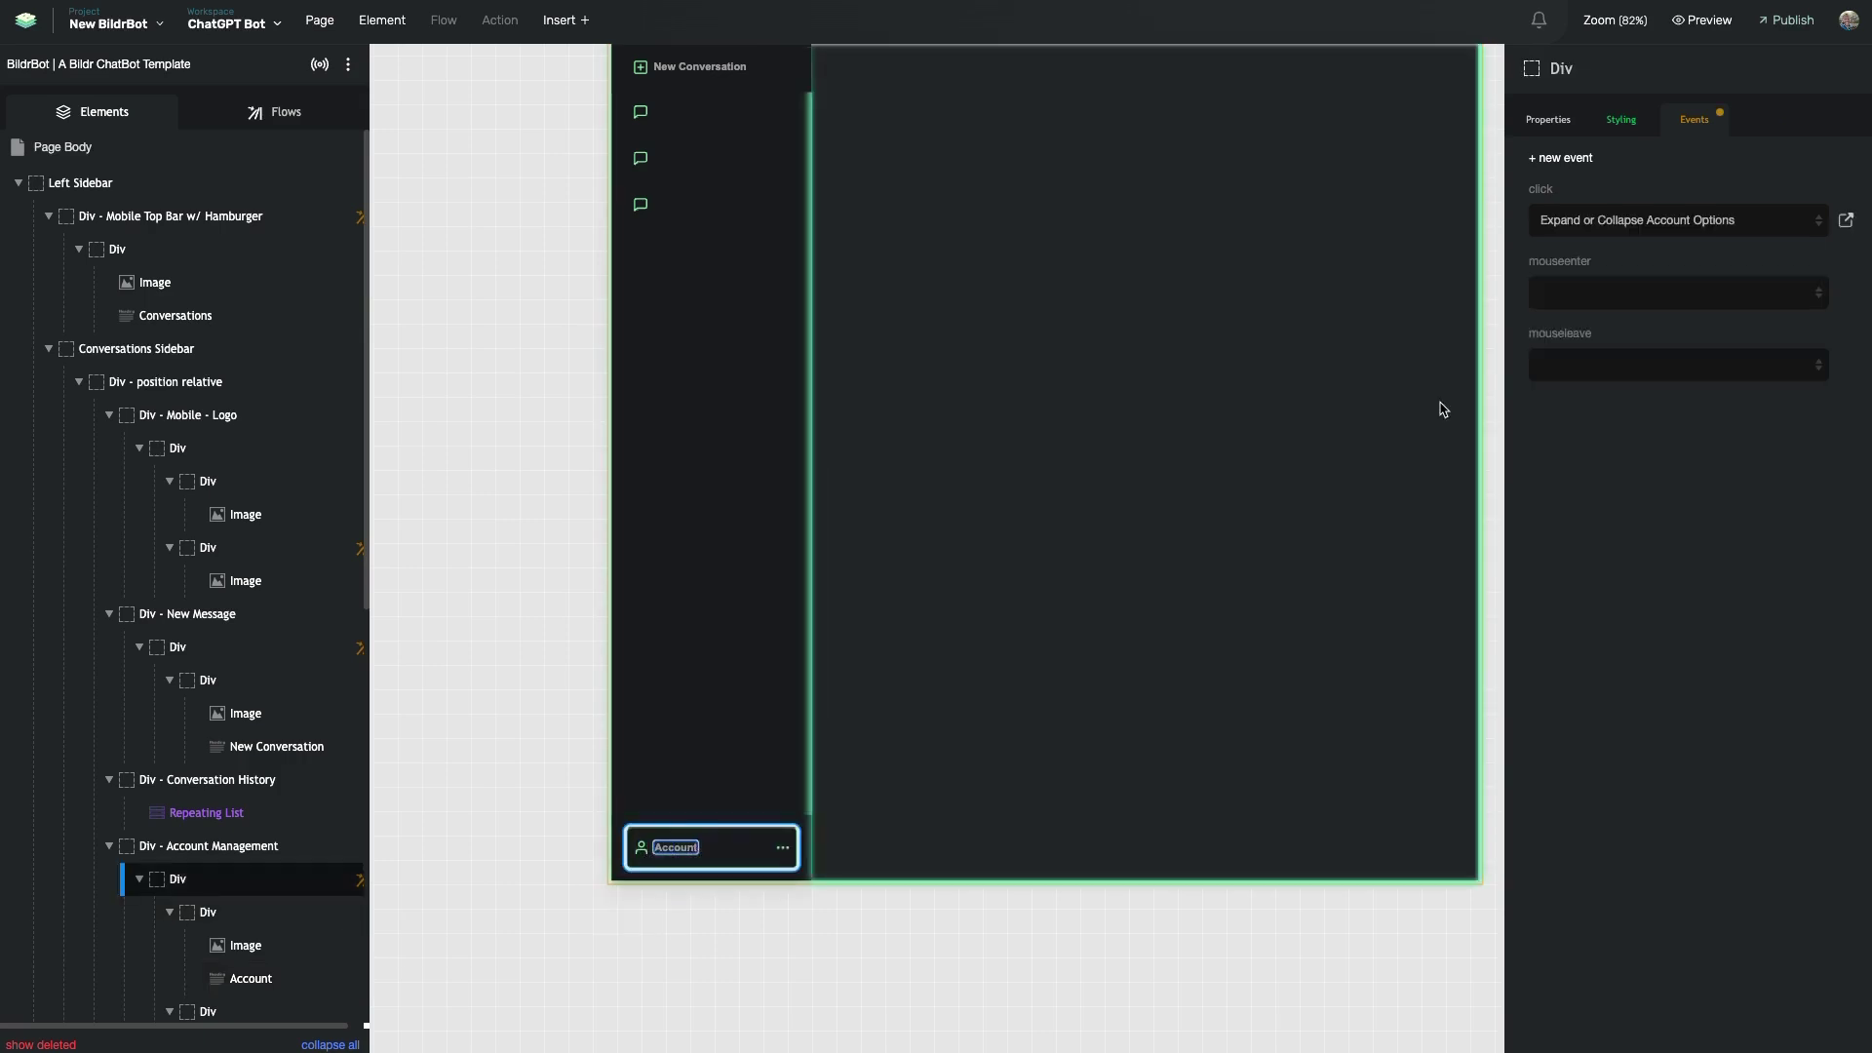
click(1846, 219)
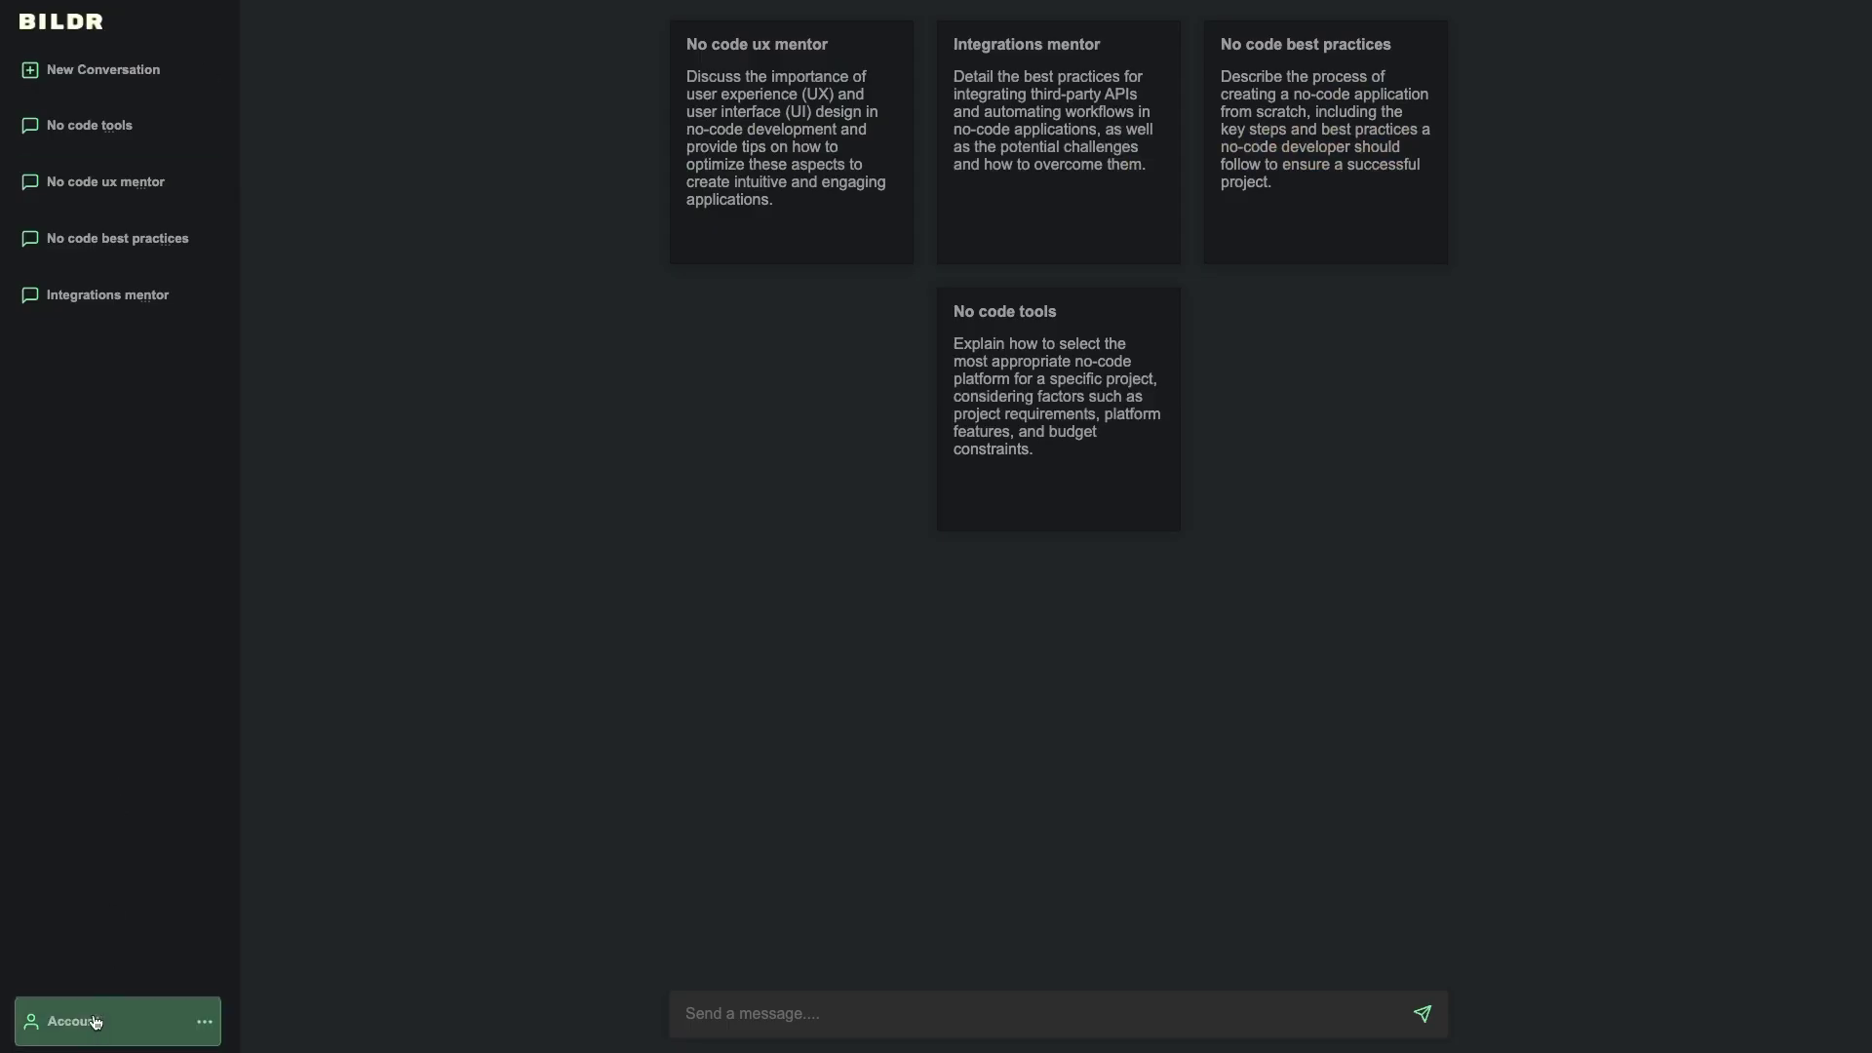
- Toggle the Account options menu open and closed repeatedly, then go to Manage Prompts and reopen it
click(92, 1028)
click(93, 1030)
click(92, 1030)
click(93, 1031)
click(92, 1031)
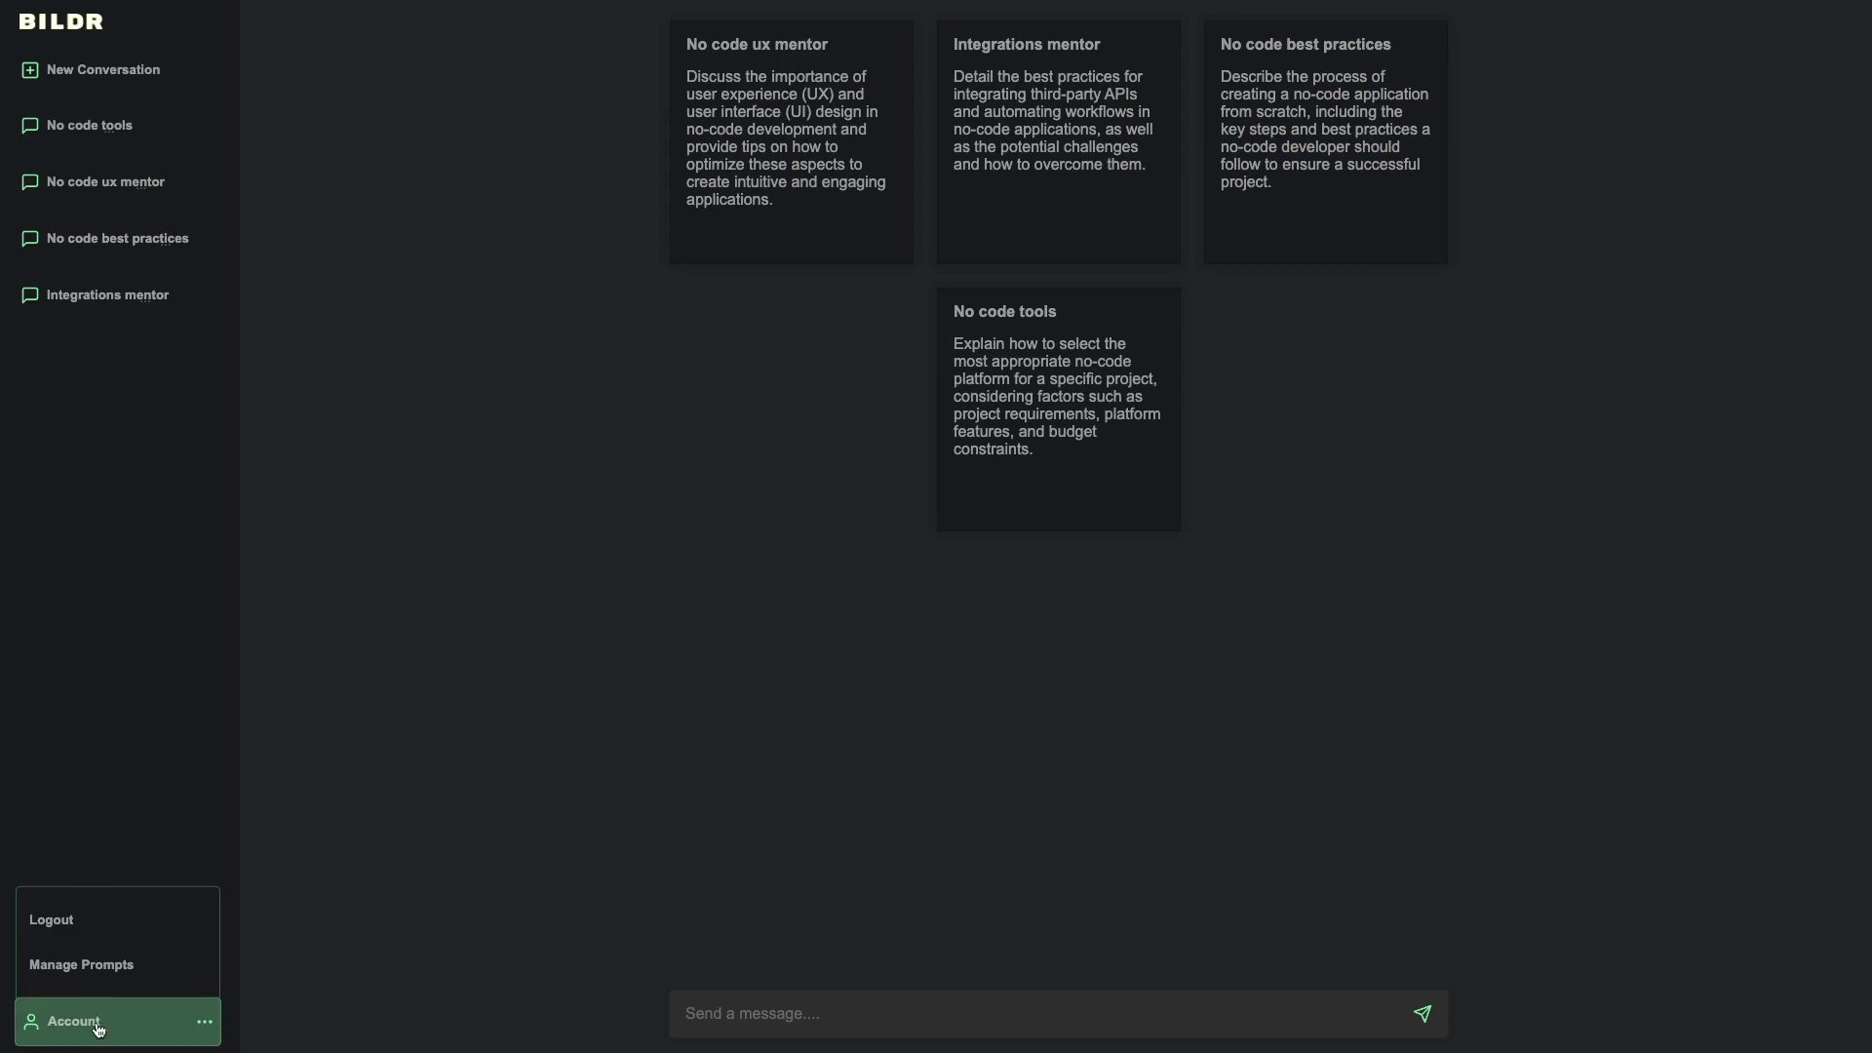
click(84, 1028)
click(86, 1023)
click(86, 1023)
click(86, 1023)
click(94, 965)
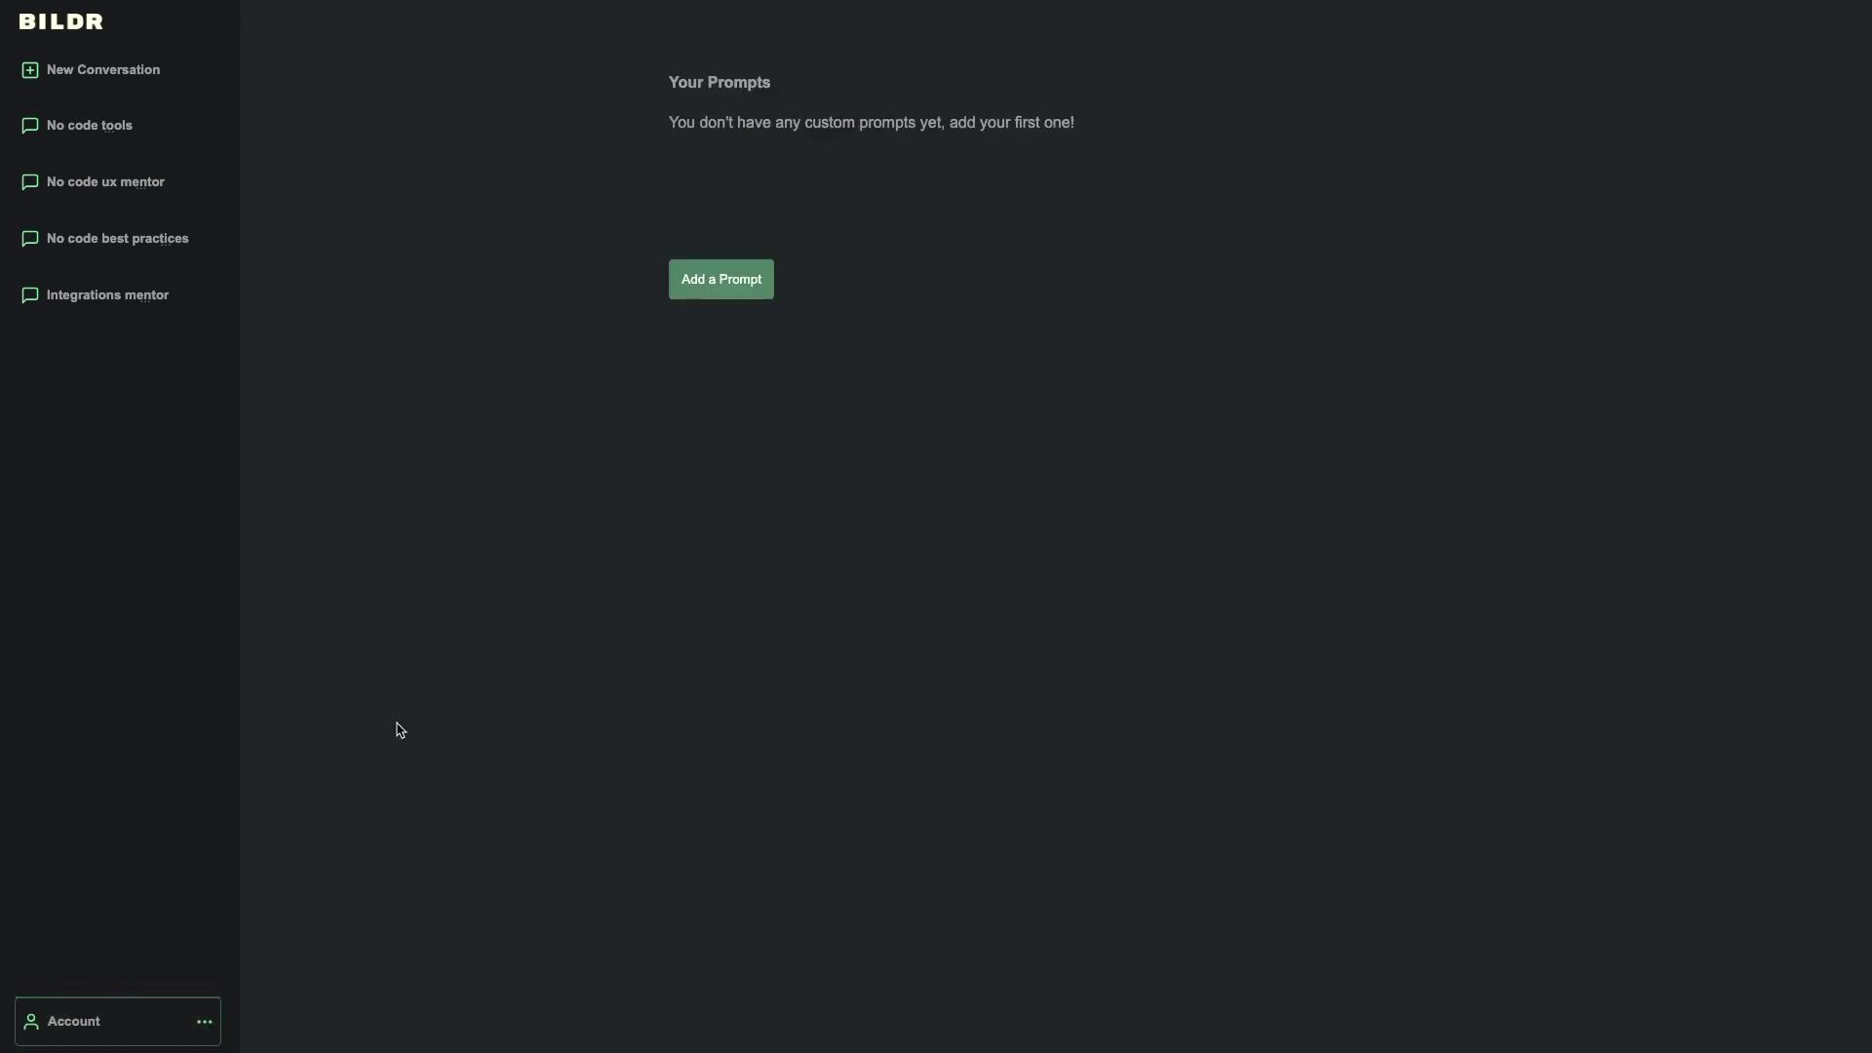
click(129, 1009)
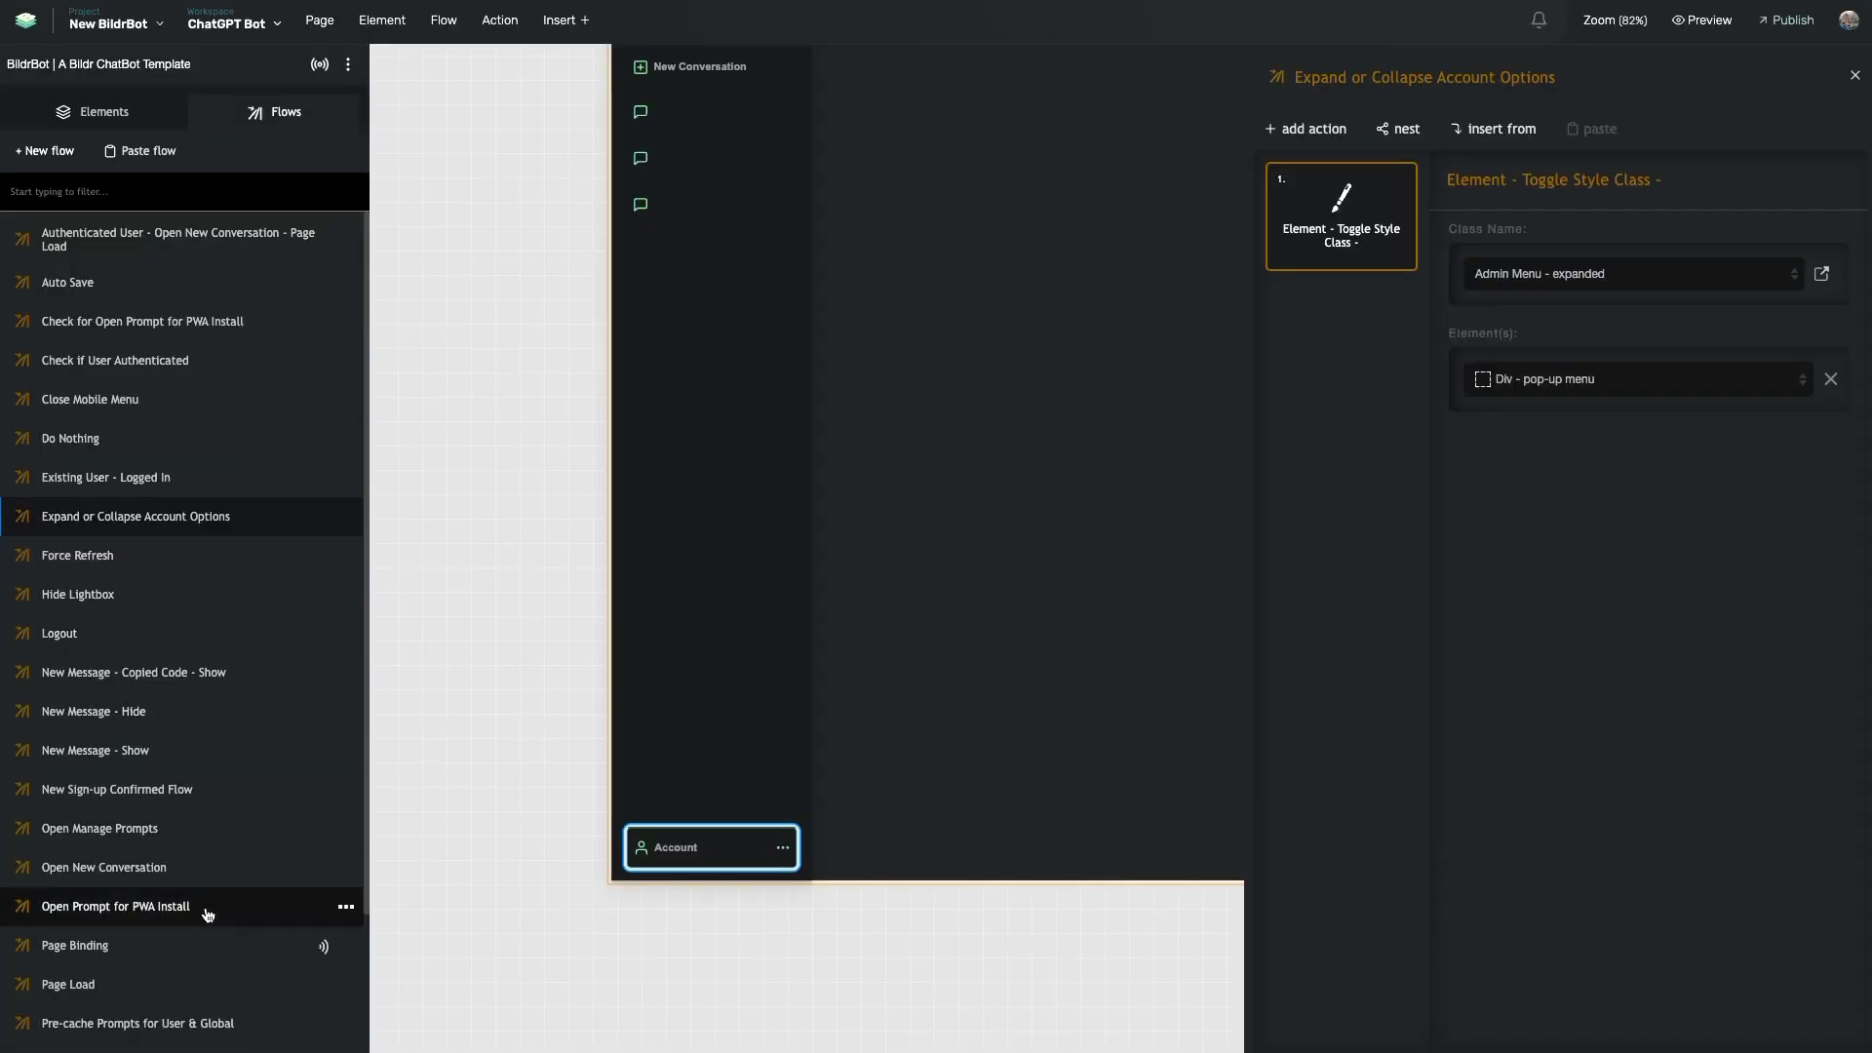
- Open the Logout flow and follow its link to the Force Refresh flow
scroll(207, 914, down, 2)
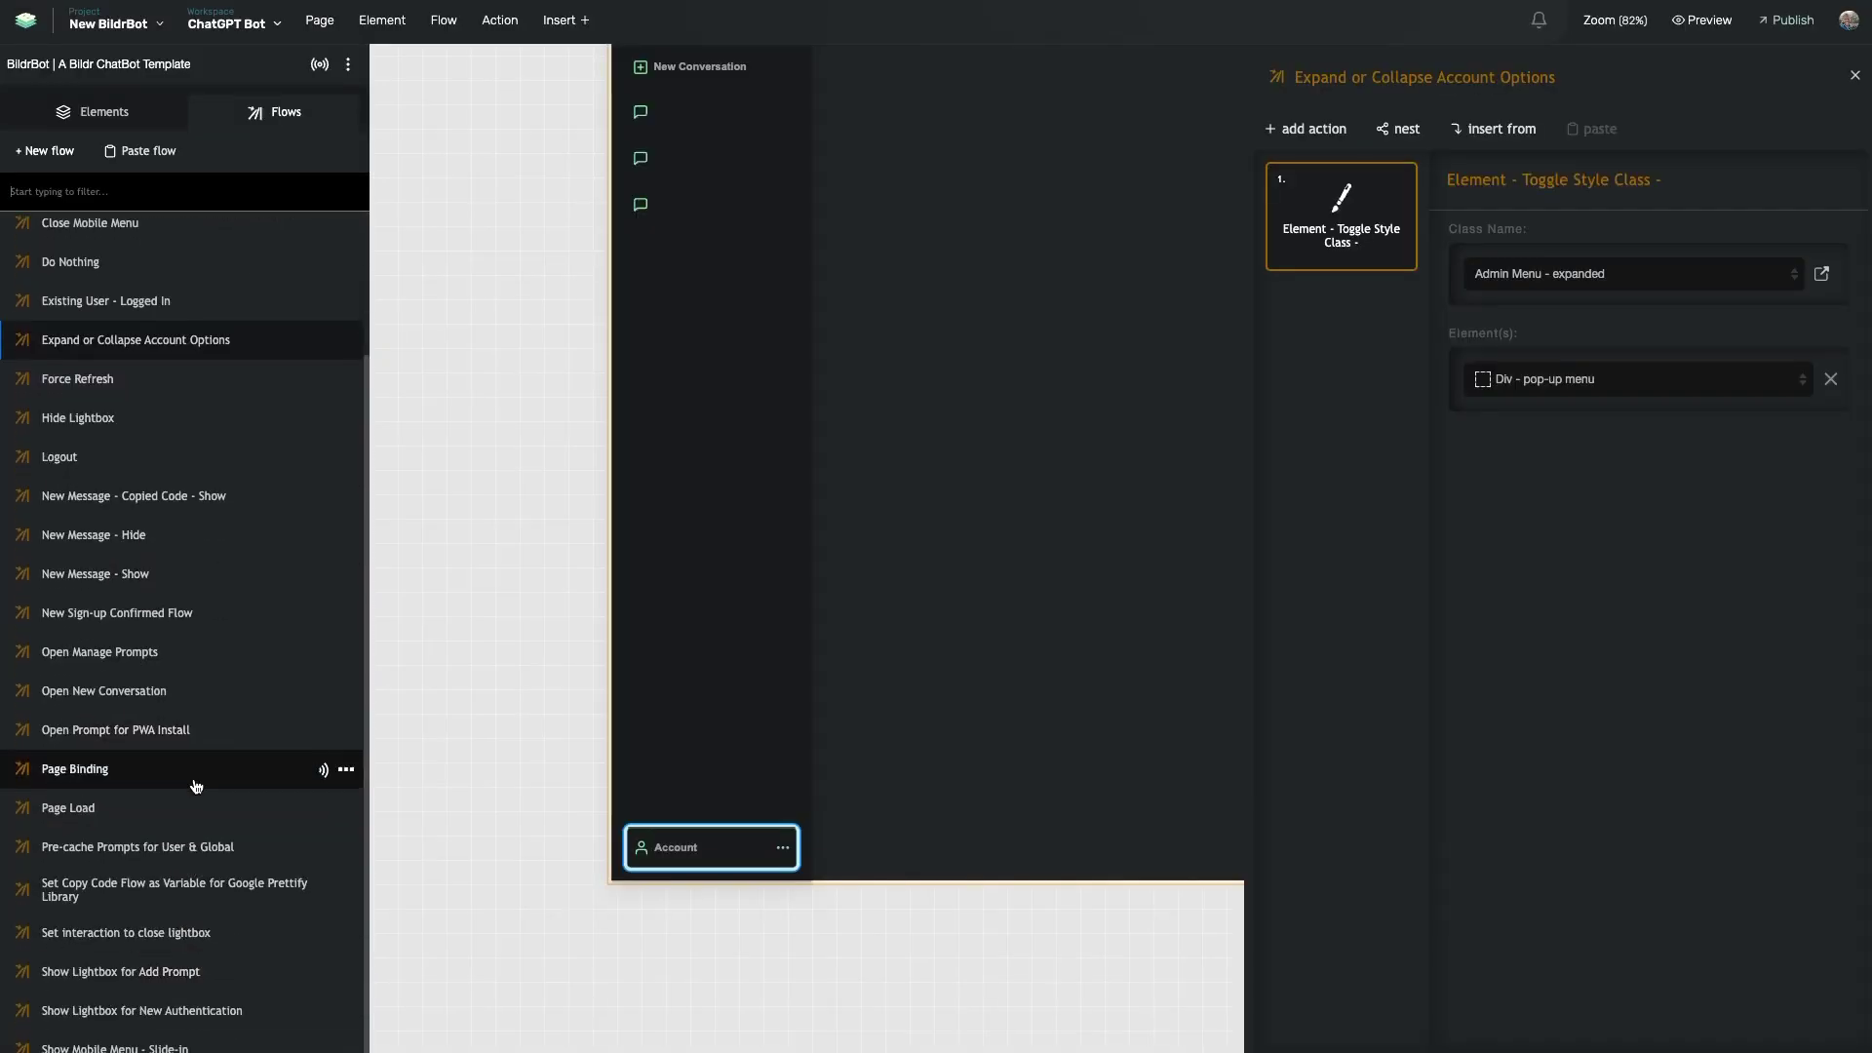
click(186, 378)
click(87, 456)
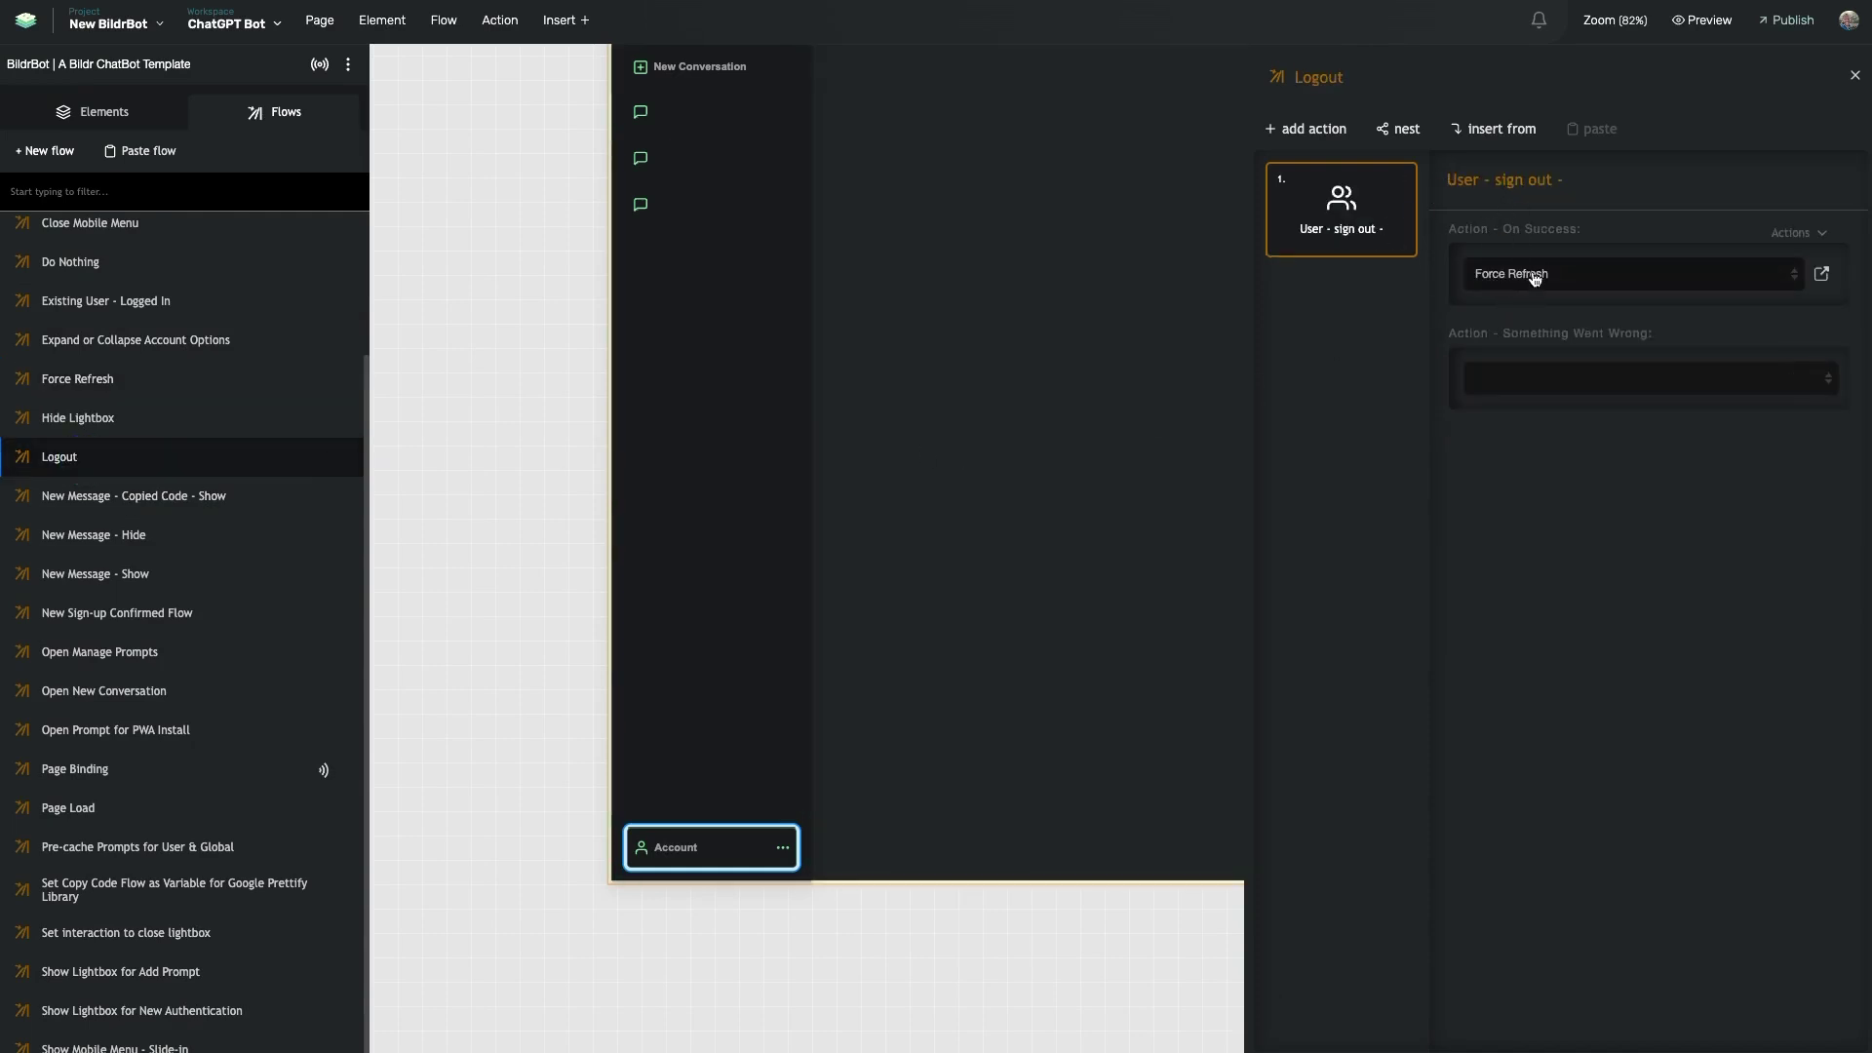
click(1821, 274)
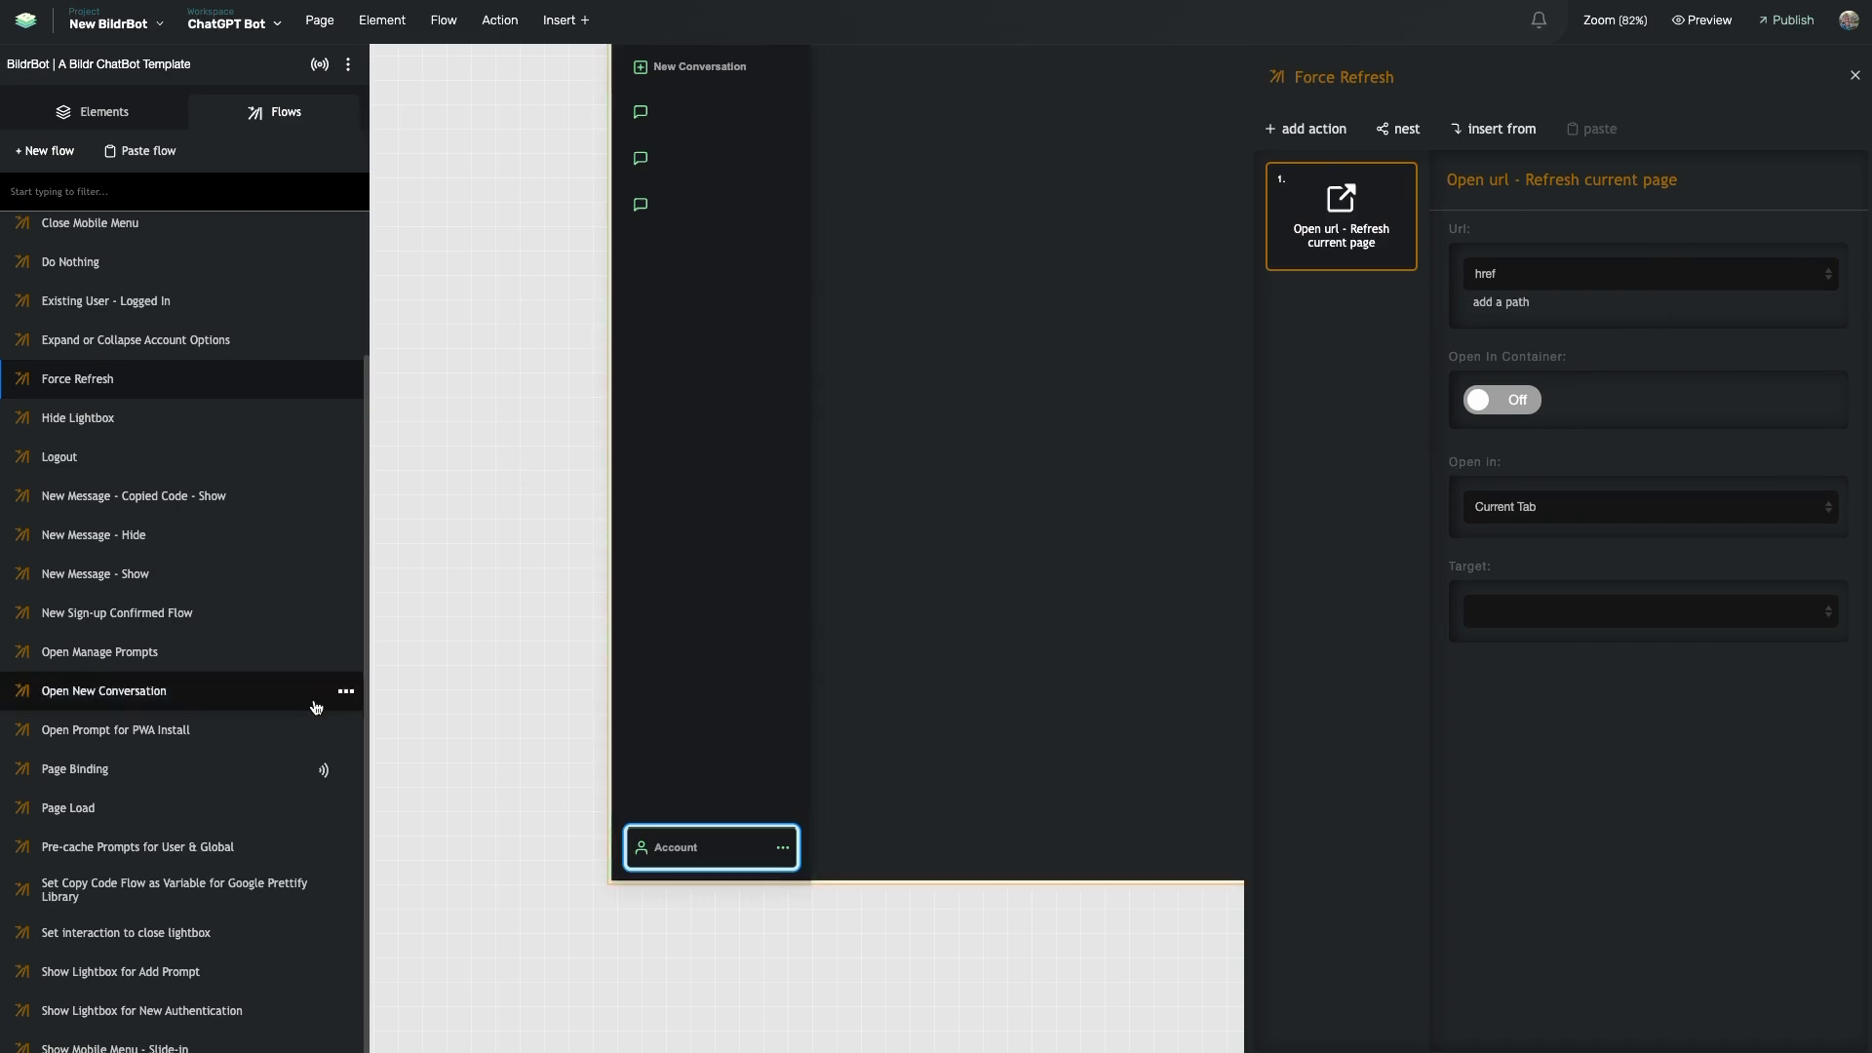
scroll(97, 883, down, 1)
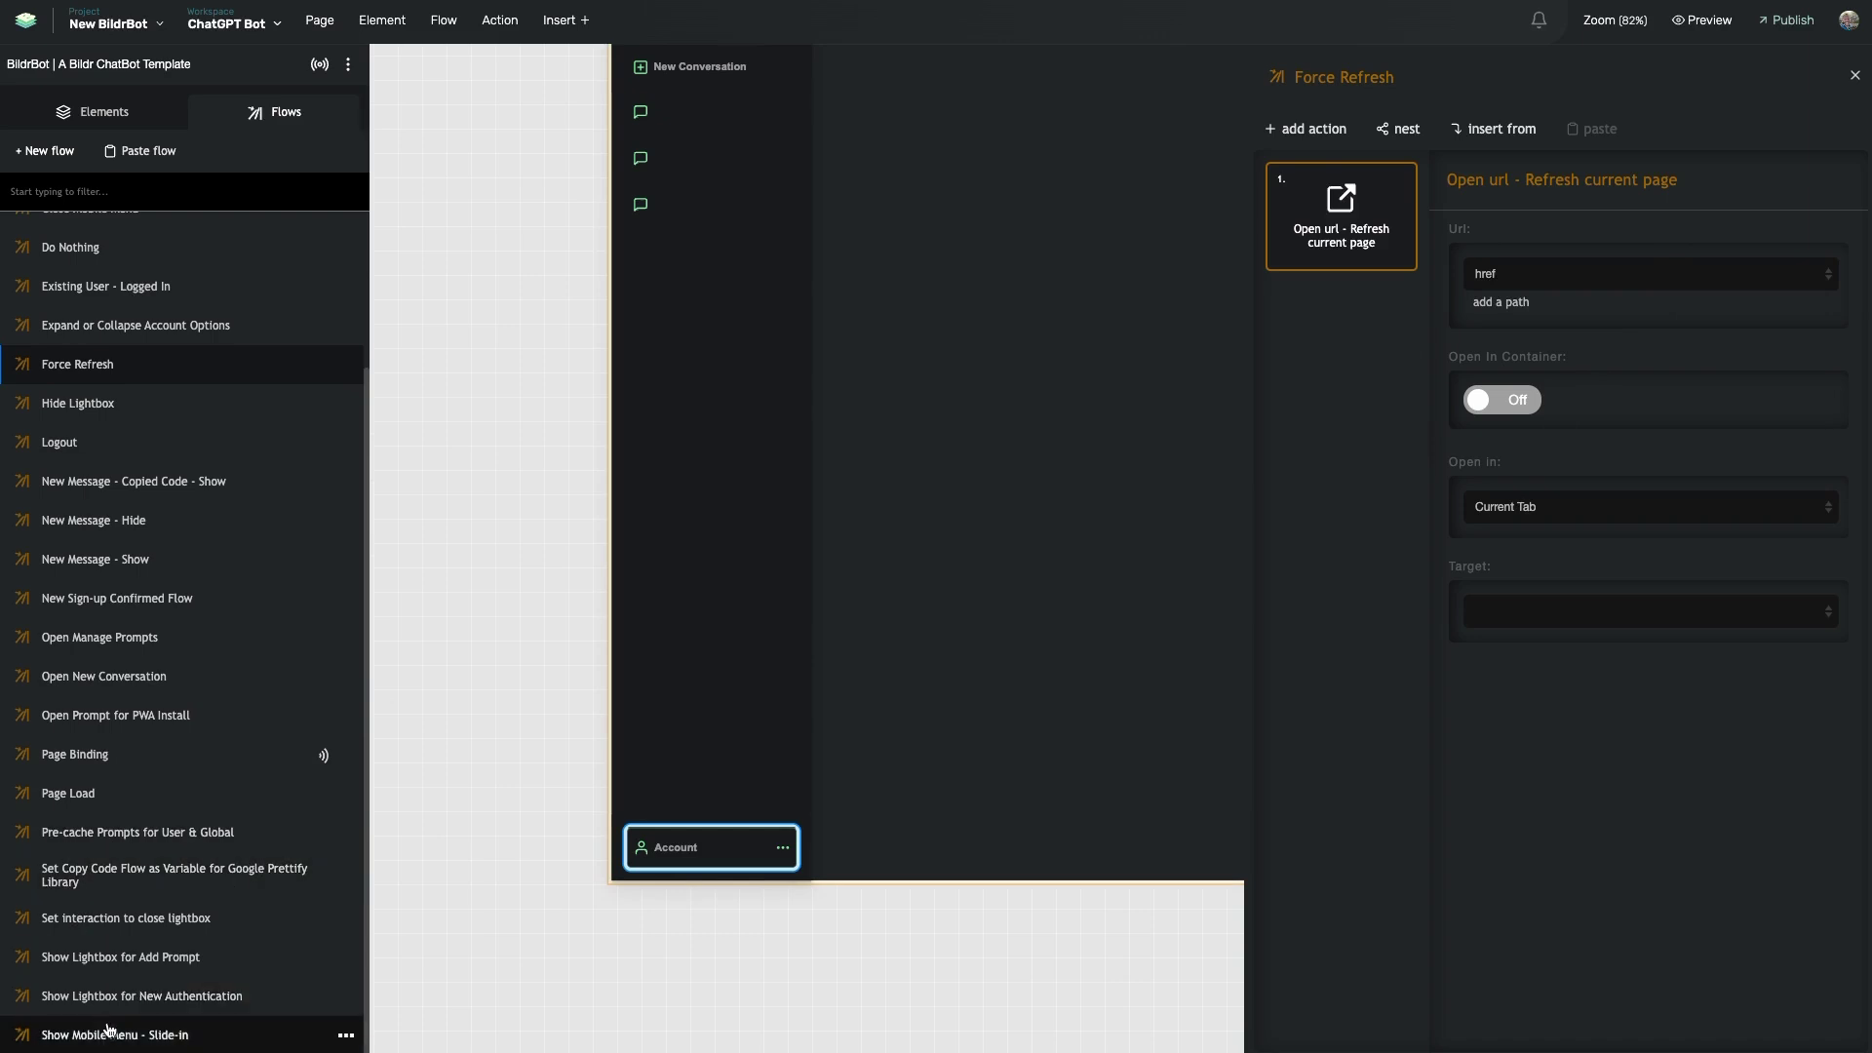
scroll(172, 656, up, 3)
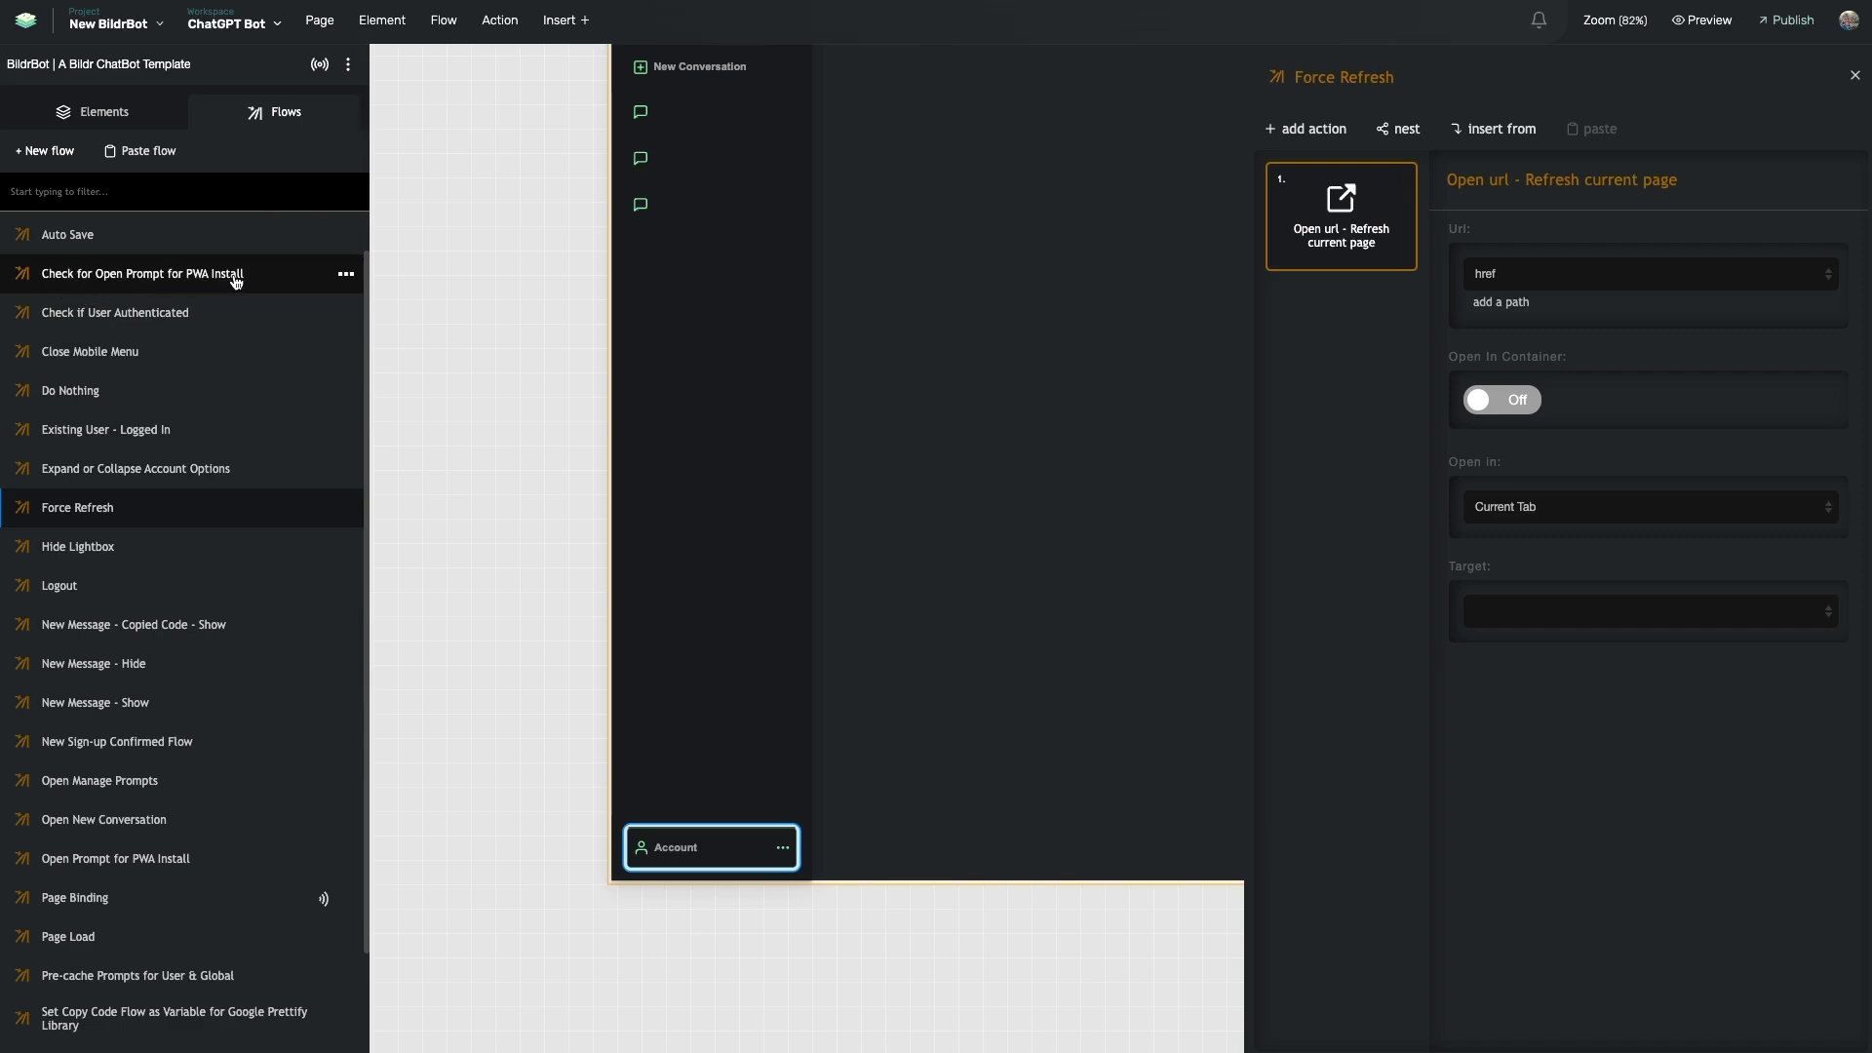
scroll(146, 546, down, 2)
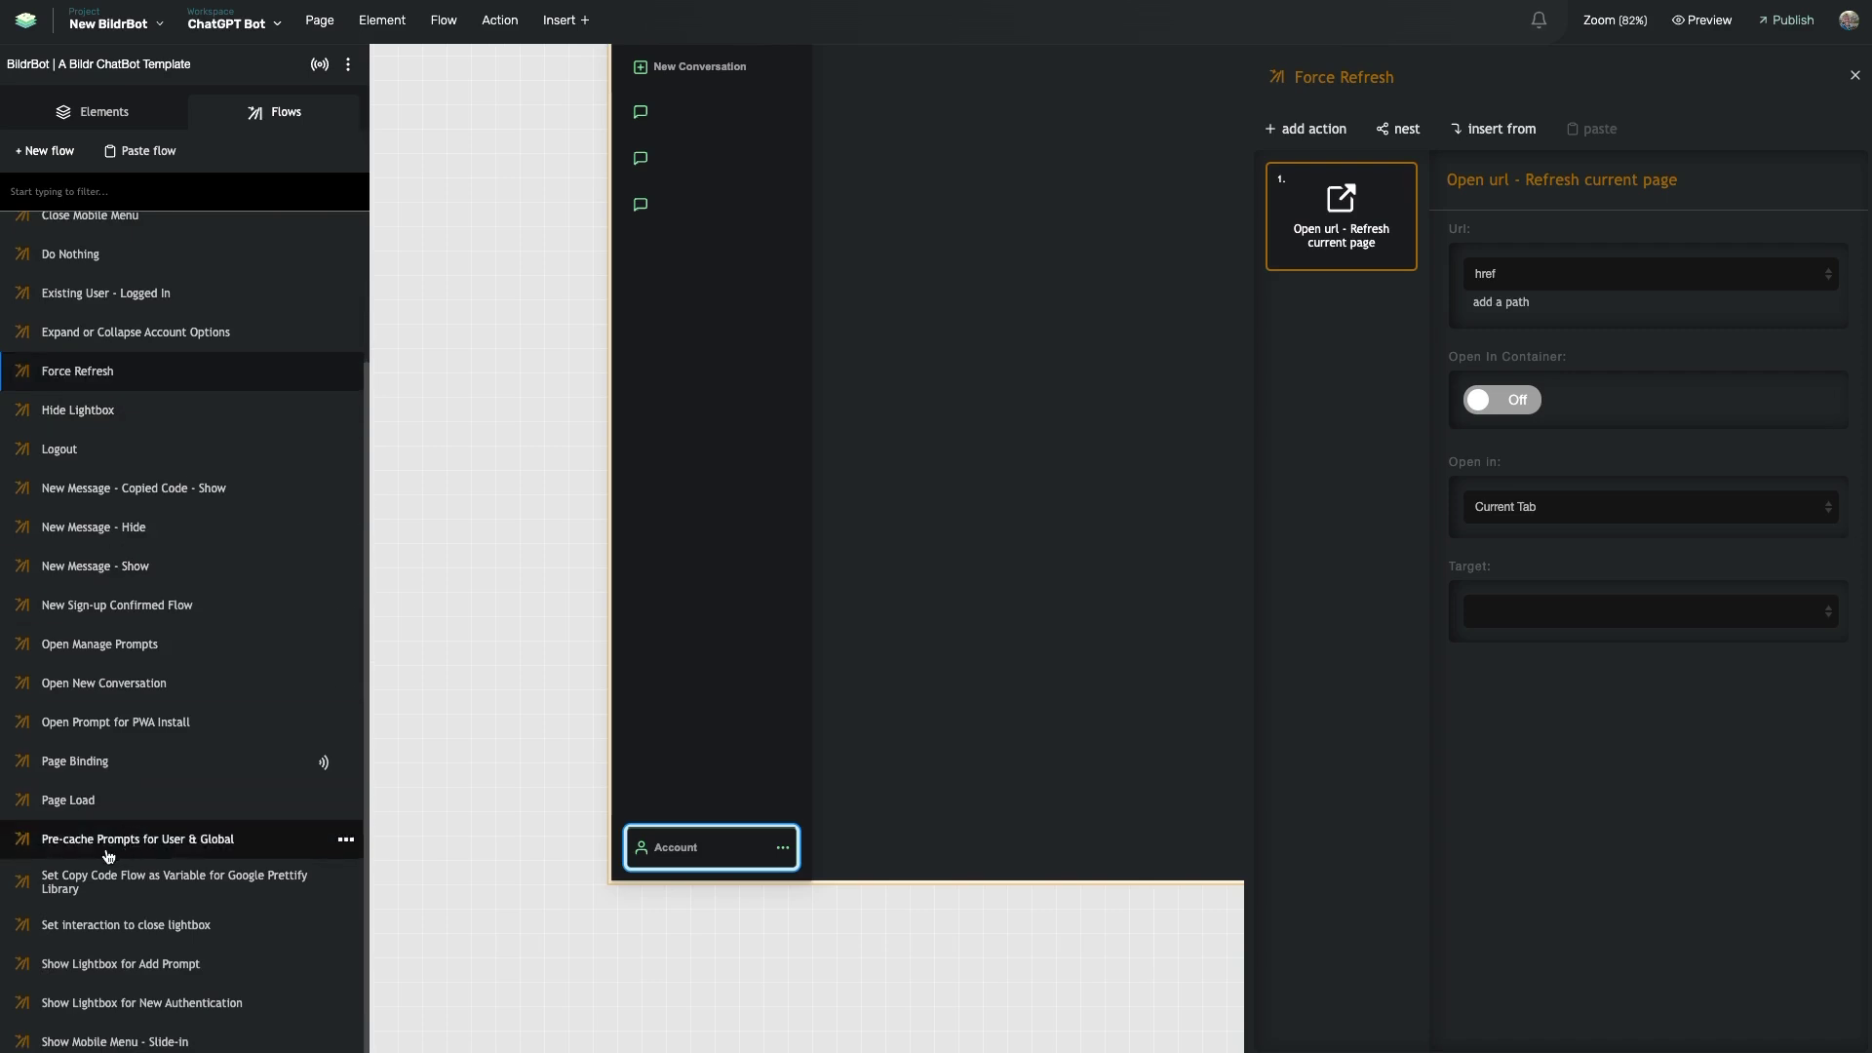
- Filter the flows list by 'pwa', clear it, then filter by 'mo'
click(158, 188)
text(pwa)
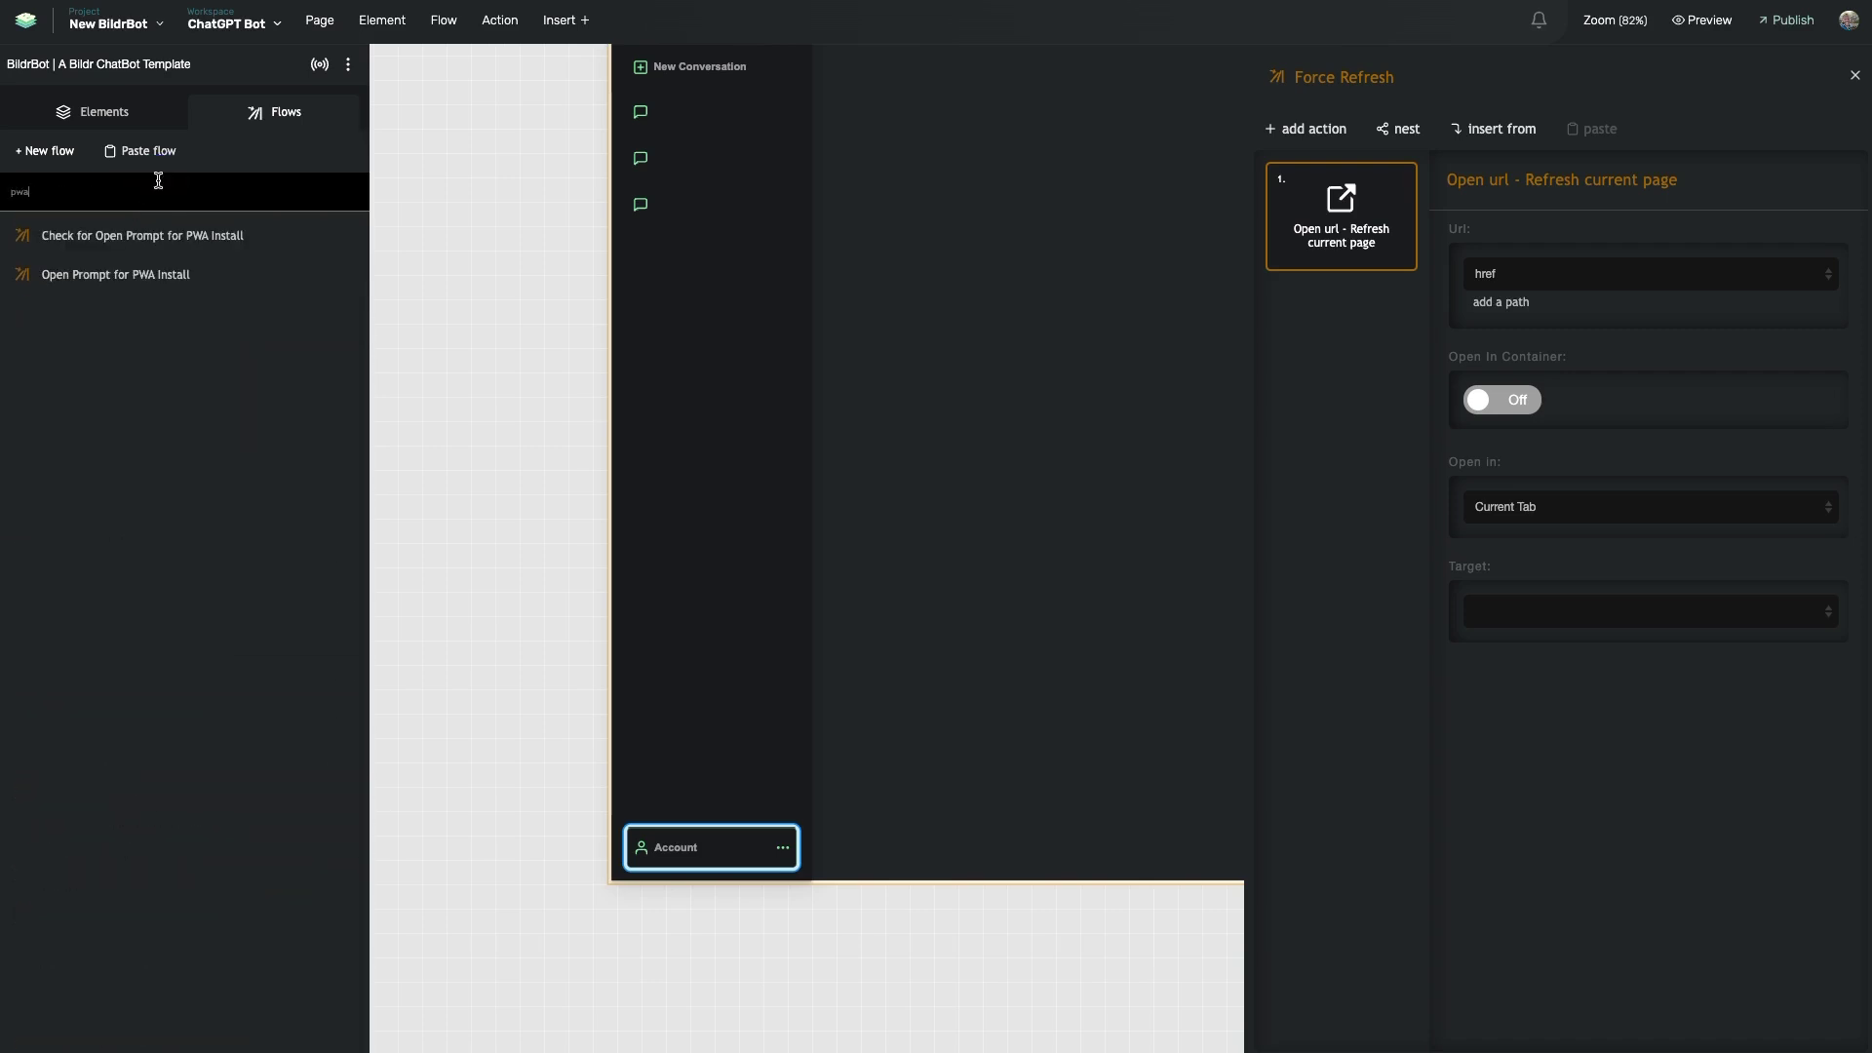
double_click(50, 187)
key(BackSpace)
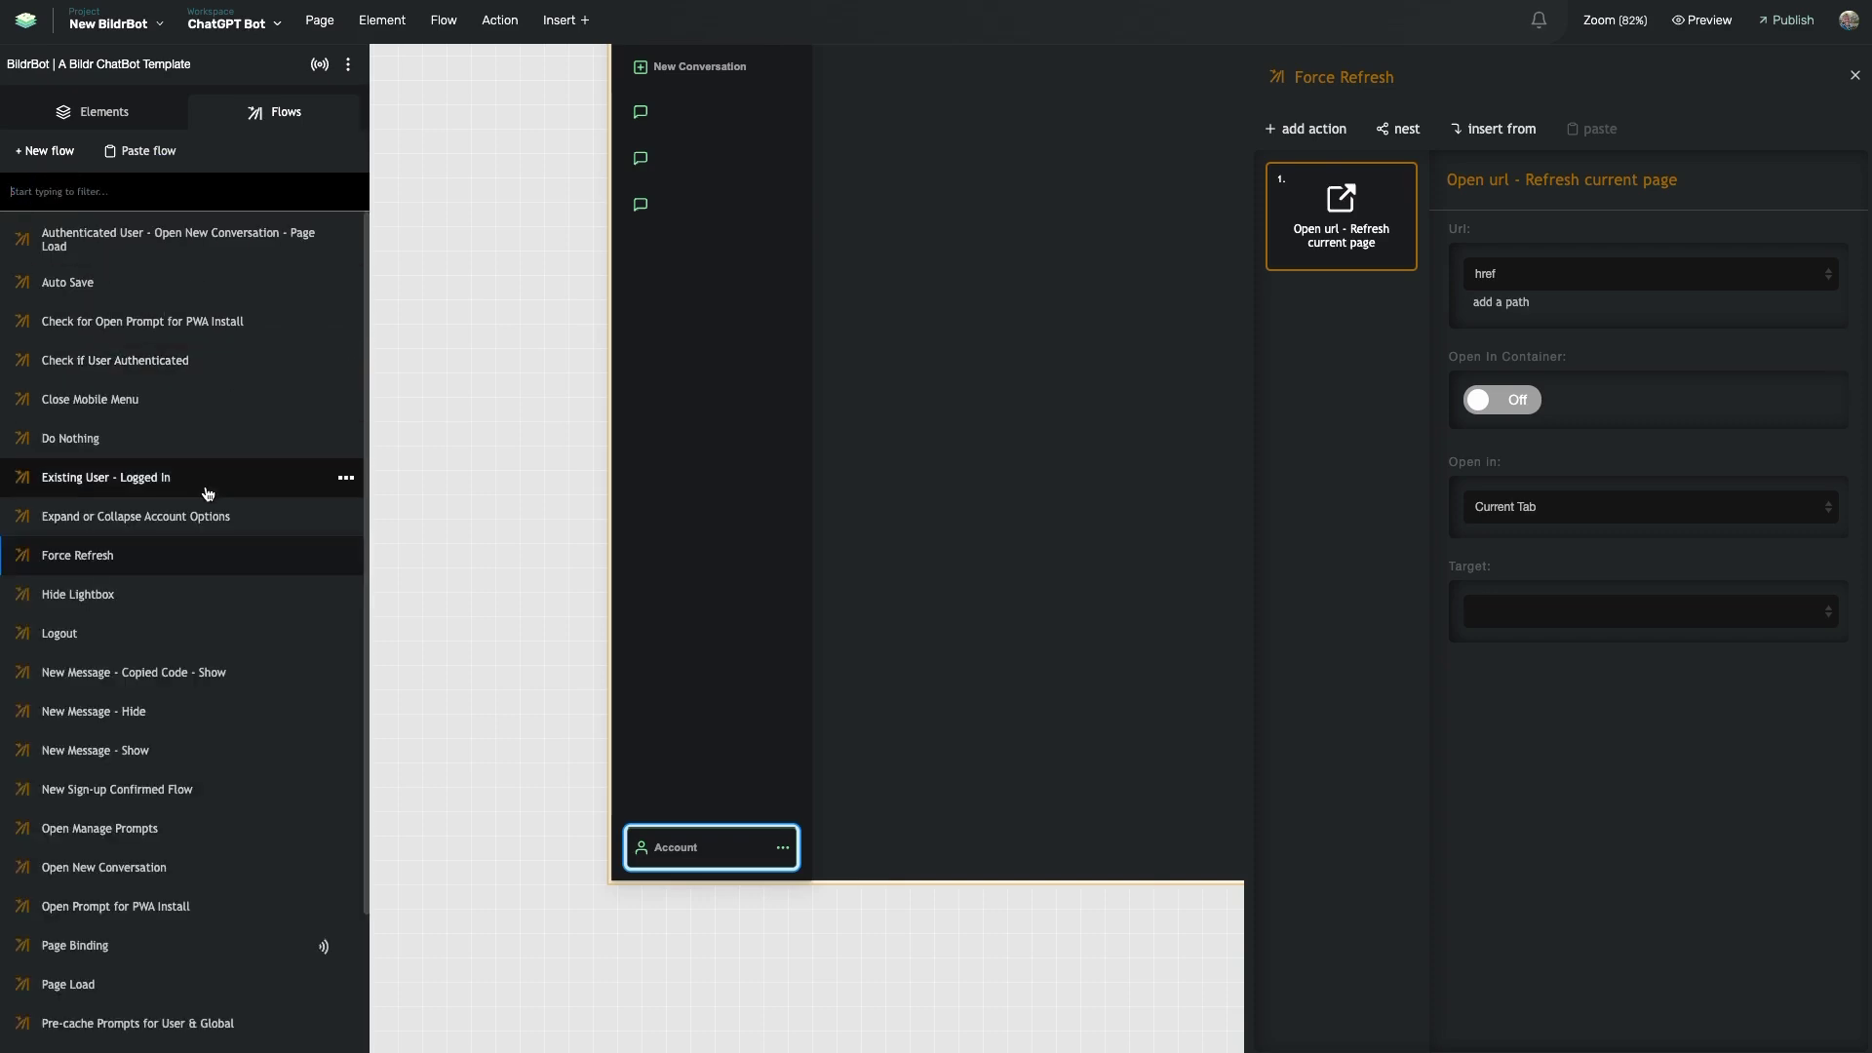
scroll(188, 619, down, 3)
scroll(168, 683, down, 1)
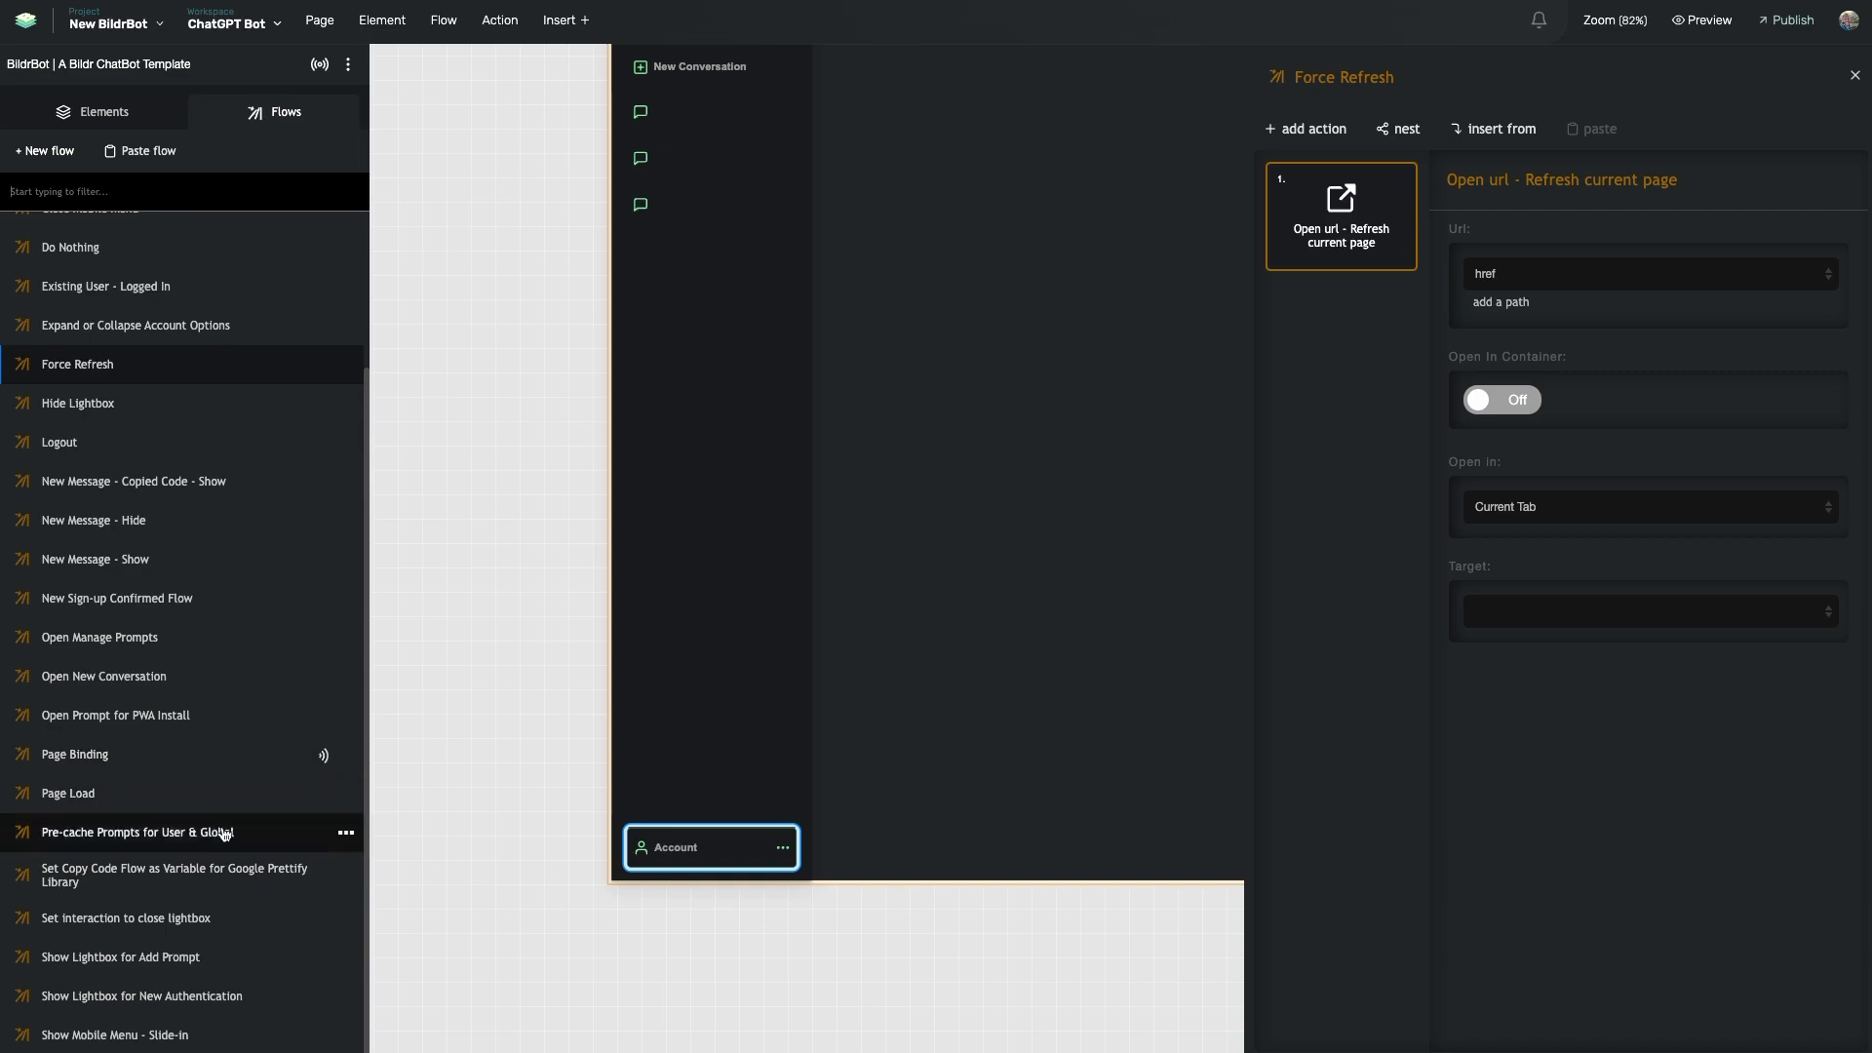
click(119, 187)
text(mo)
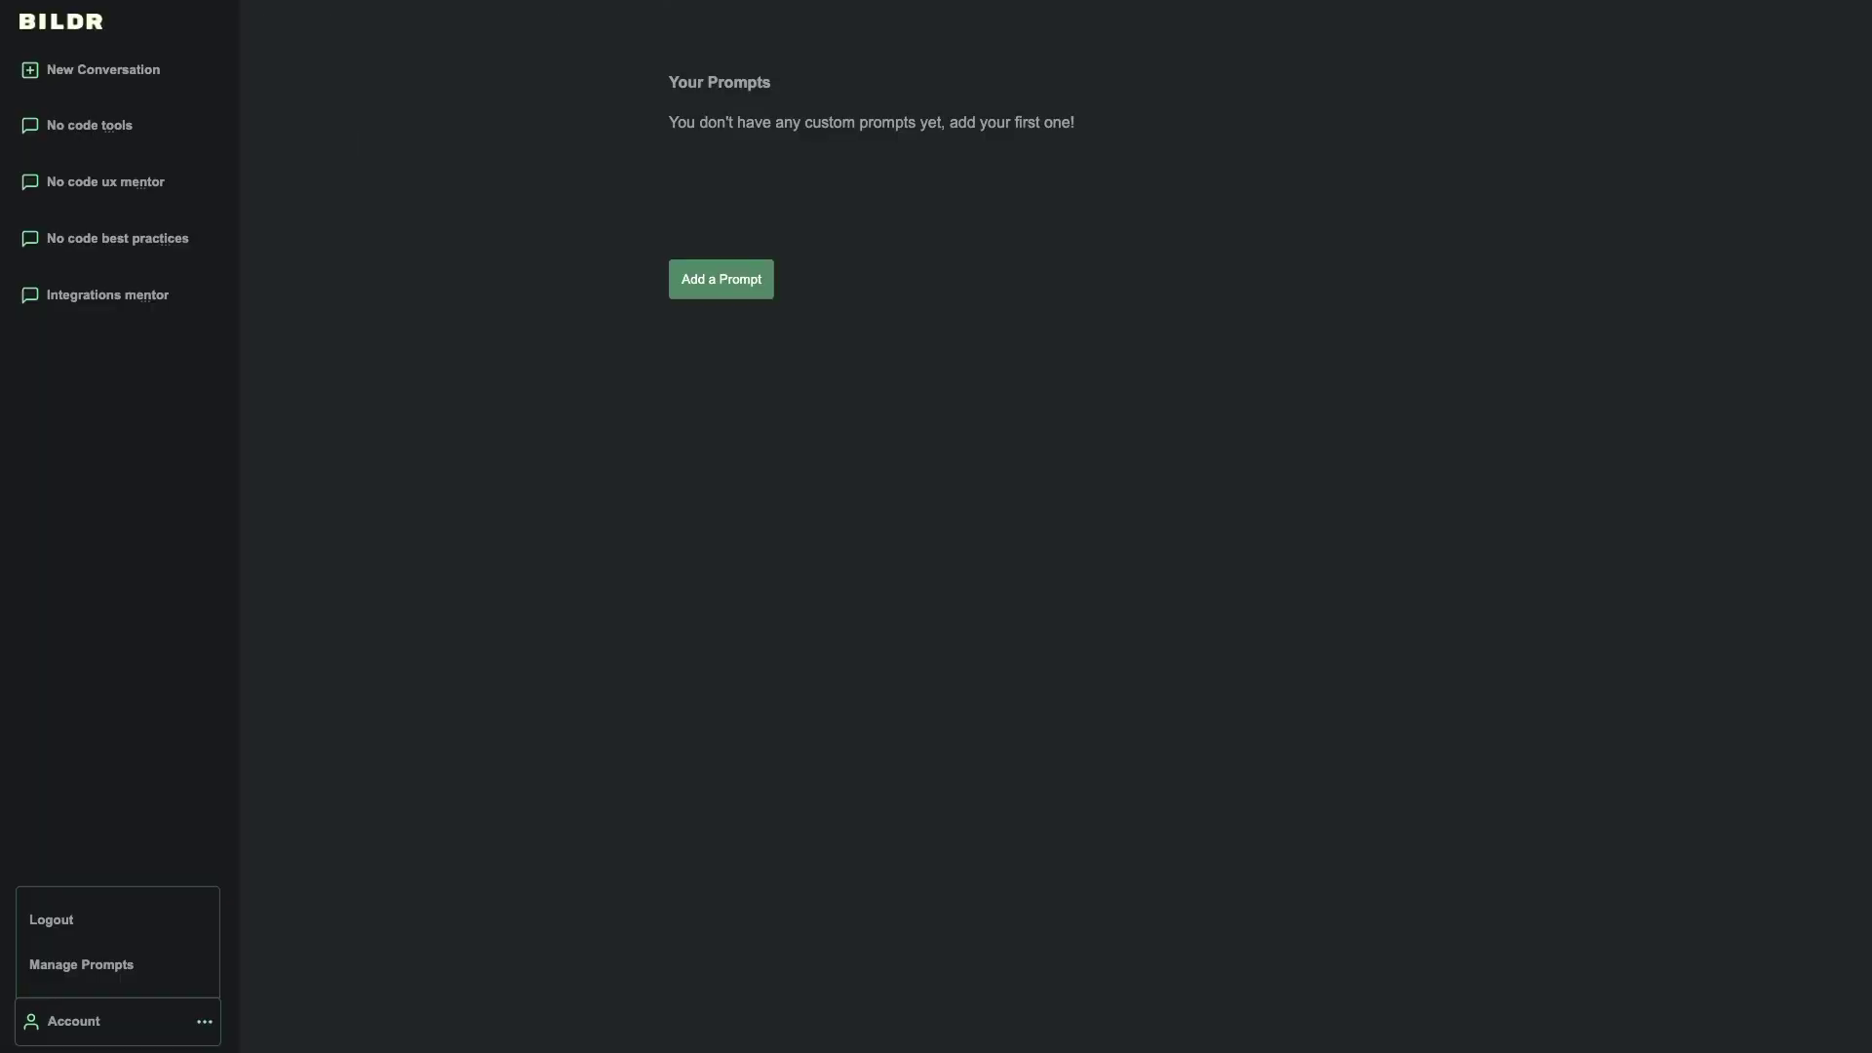
- Open DevTools on the preview and resize the responsive viewport around the 767 px breakpoint
right_click(332, 479)
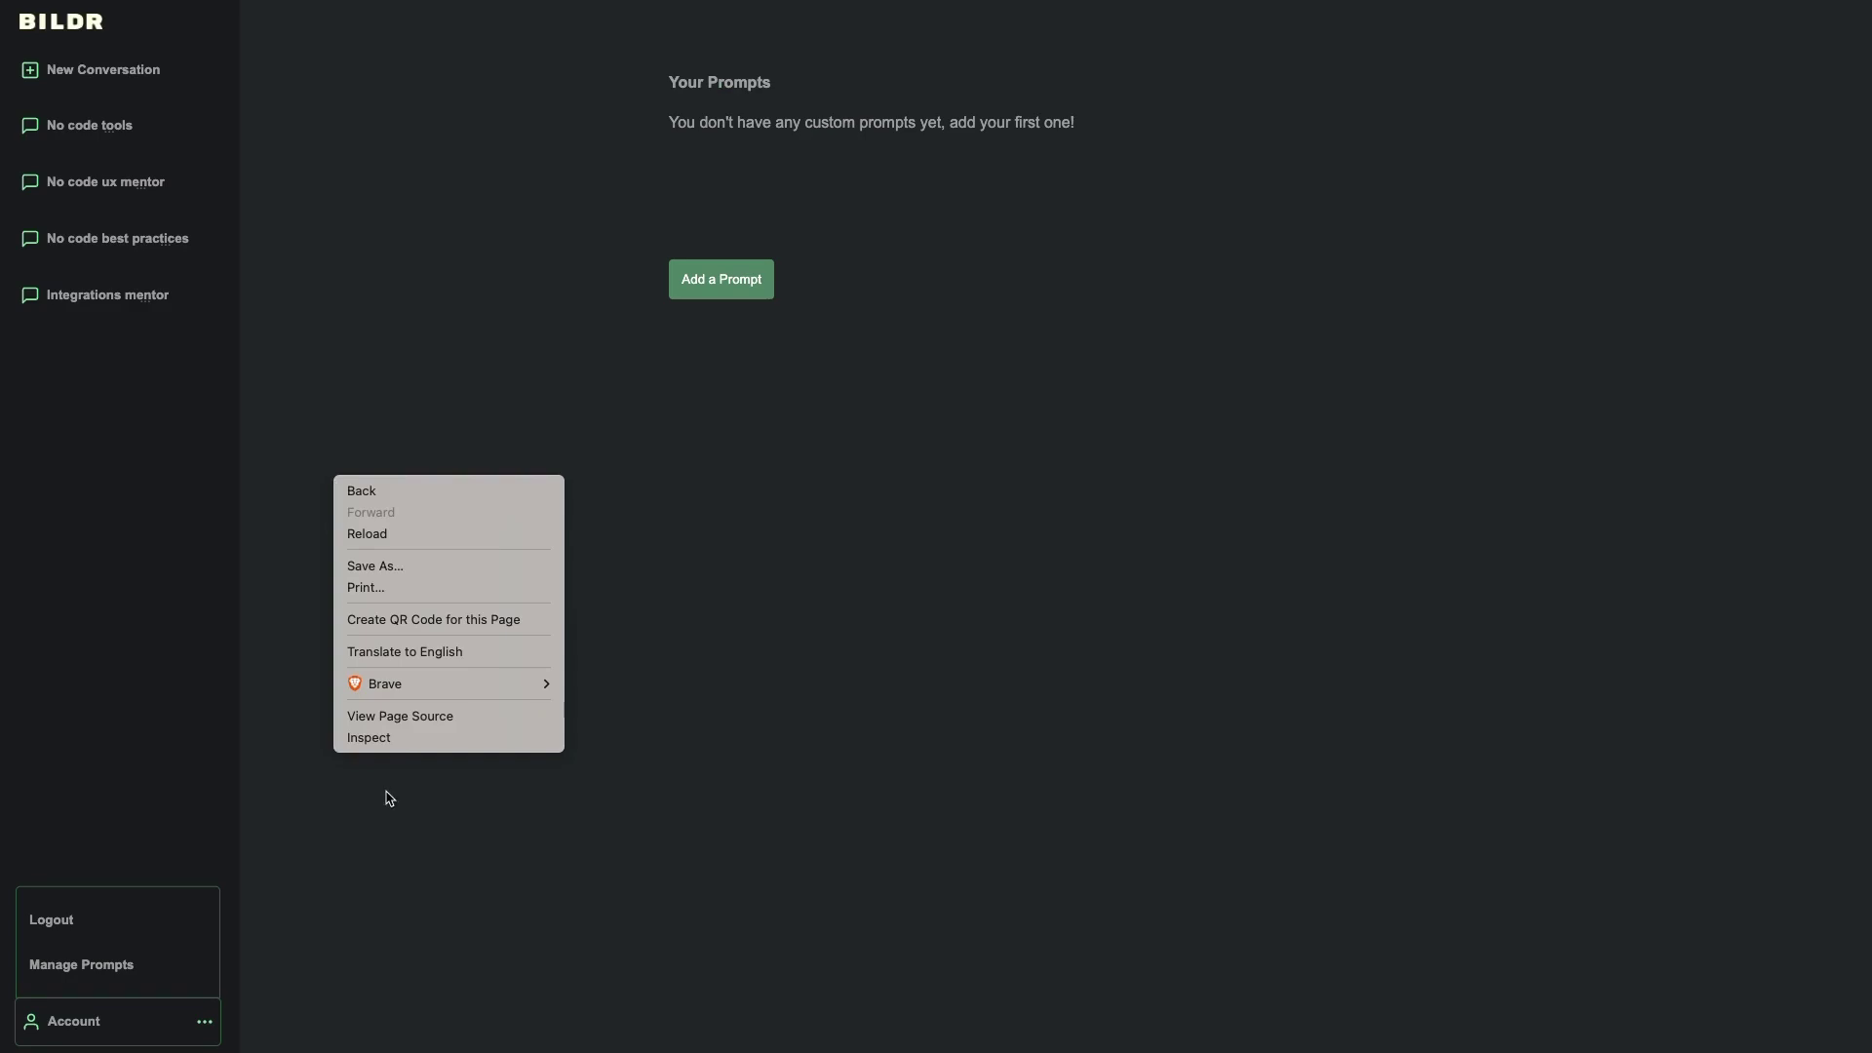
click(420, 738)
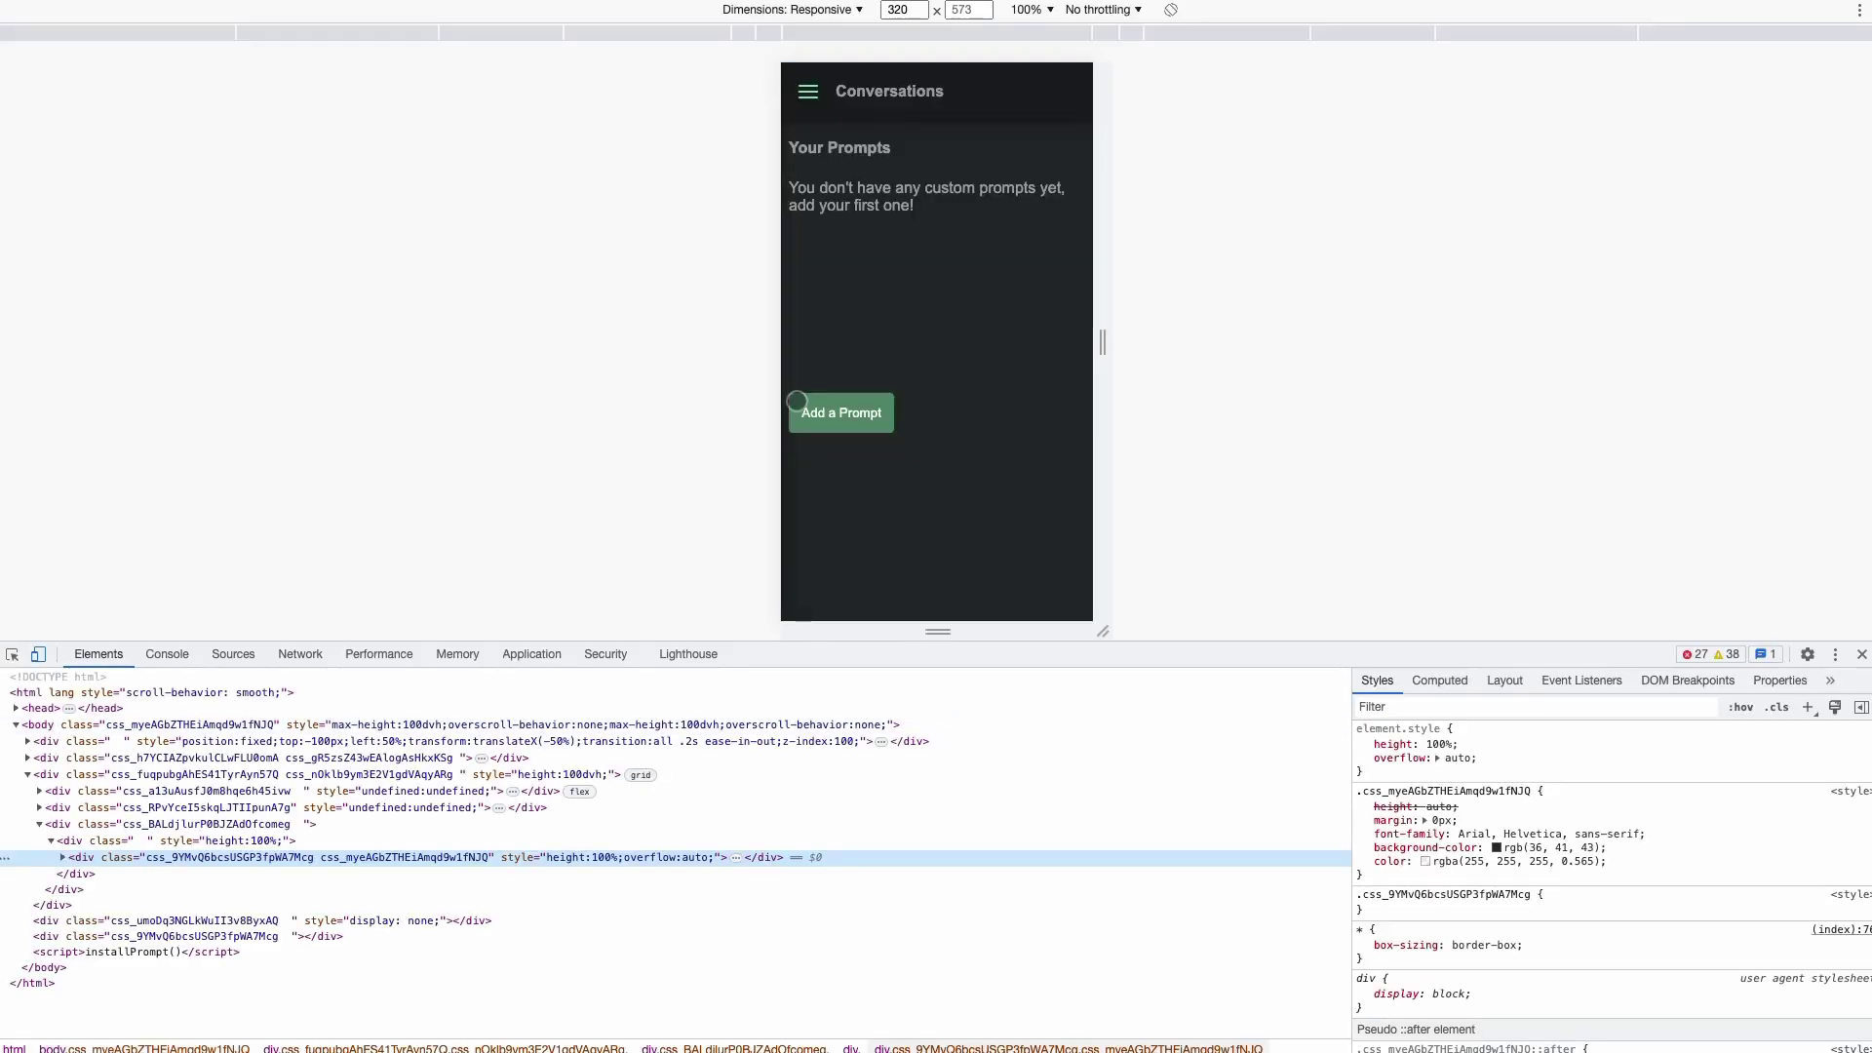
drag(1090, 341, 1312, 348)
click(1311, 348)
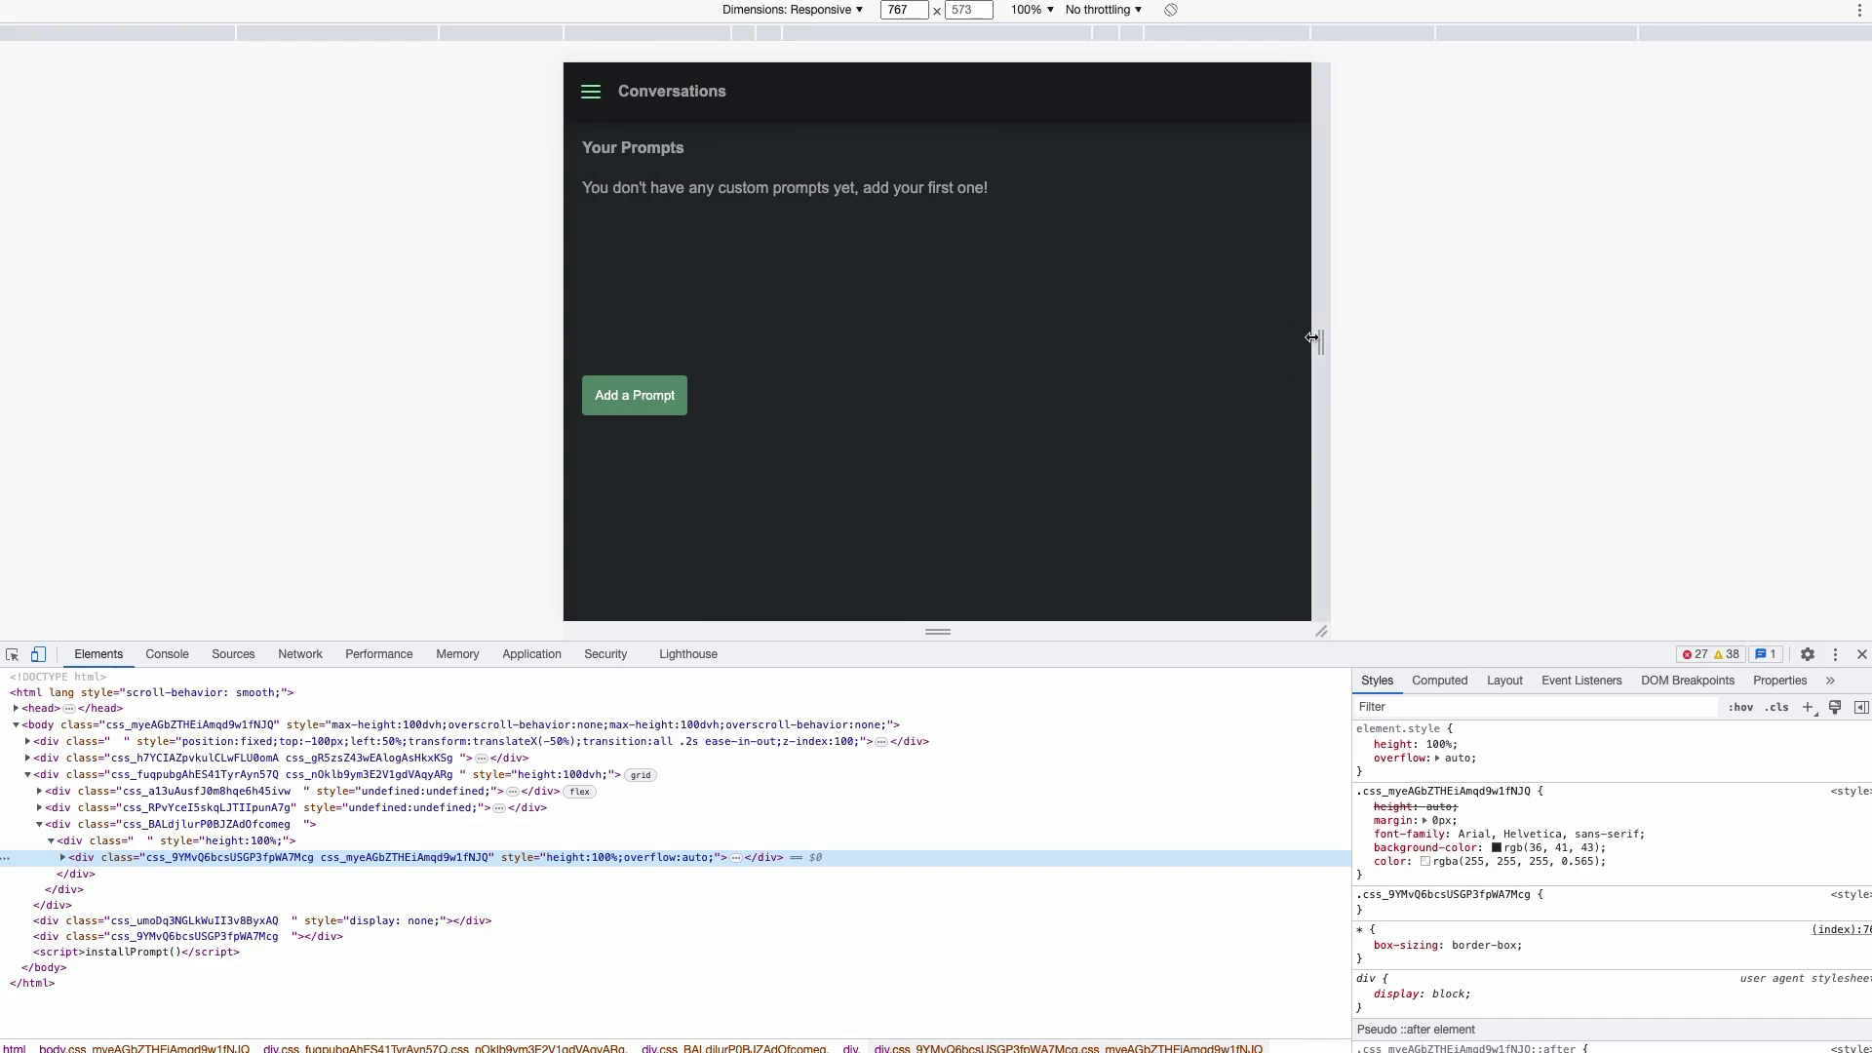
drag(1318, 312, 1240, 321)
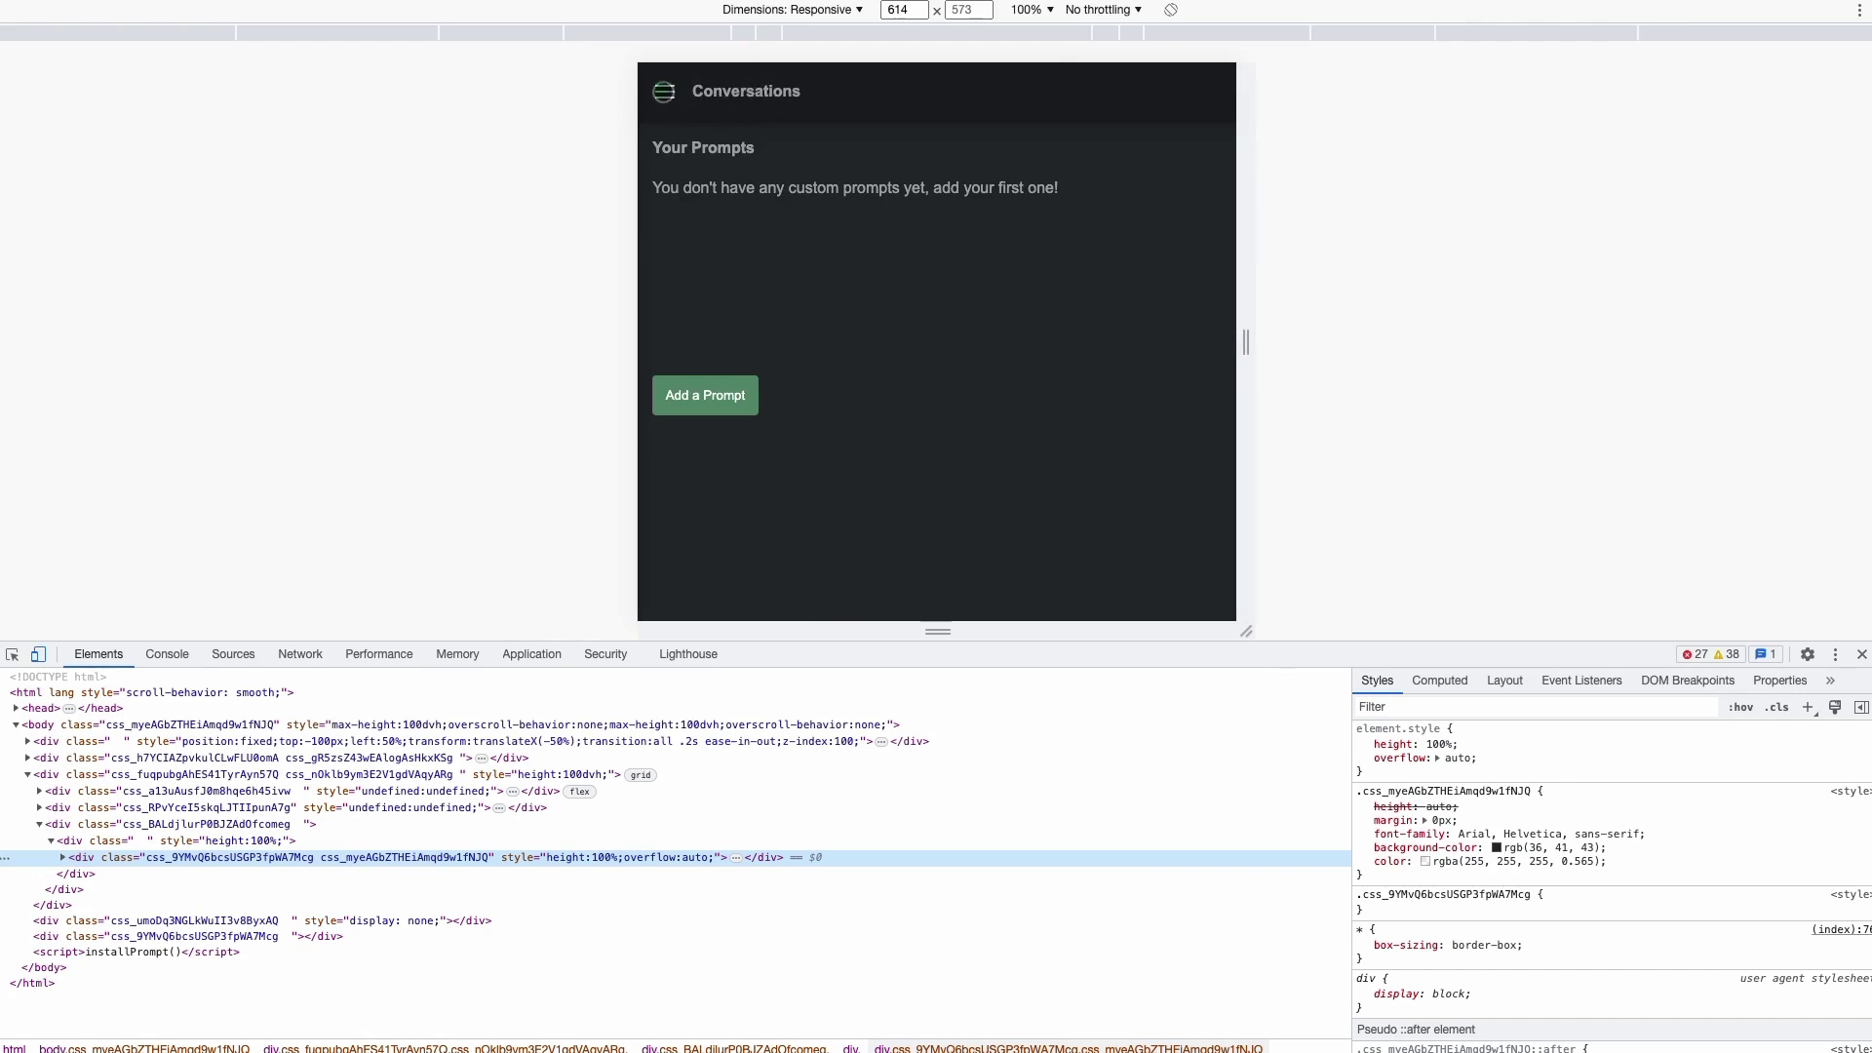
- Slide the mobile menu open and closed, including via the overlay, then test 268 px phone width
click(667, 92)
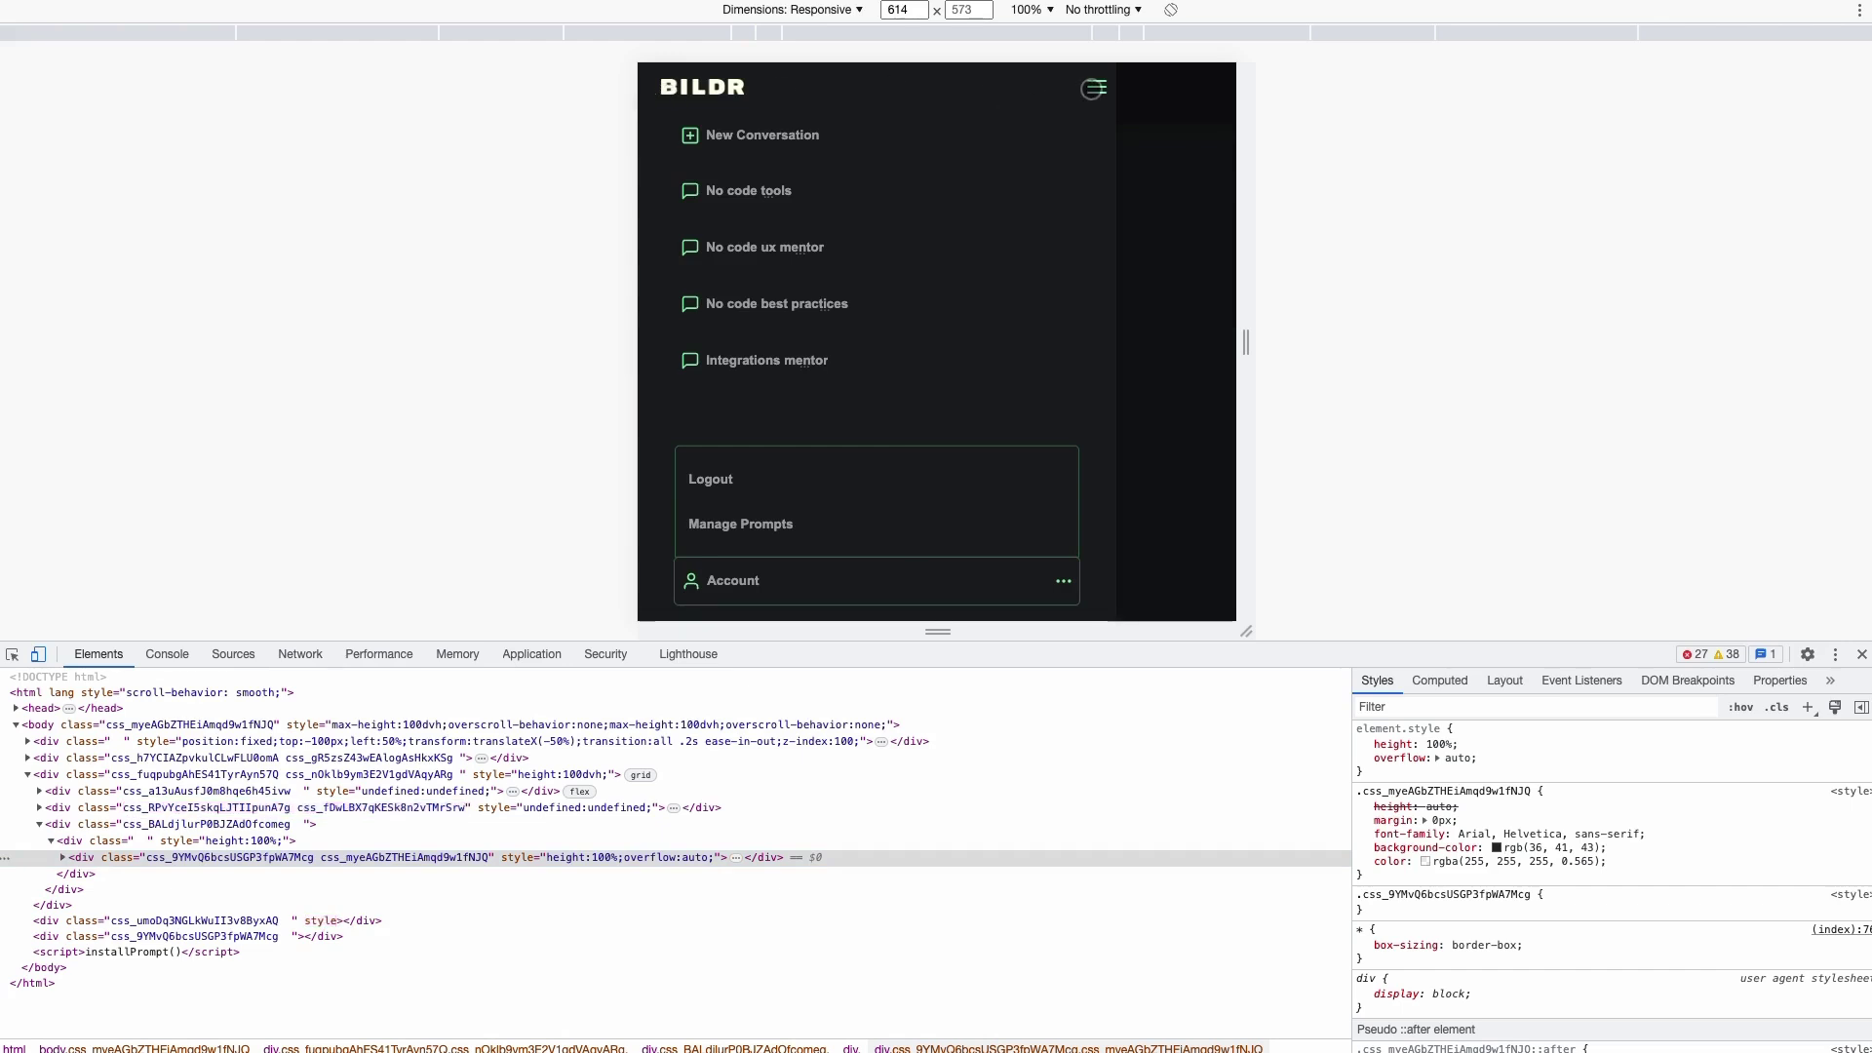
click(1096, 87)
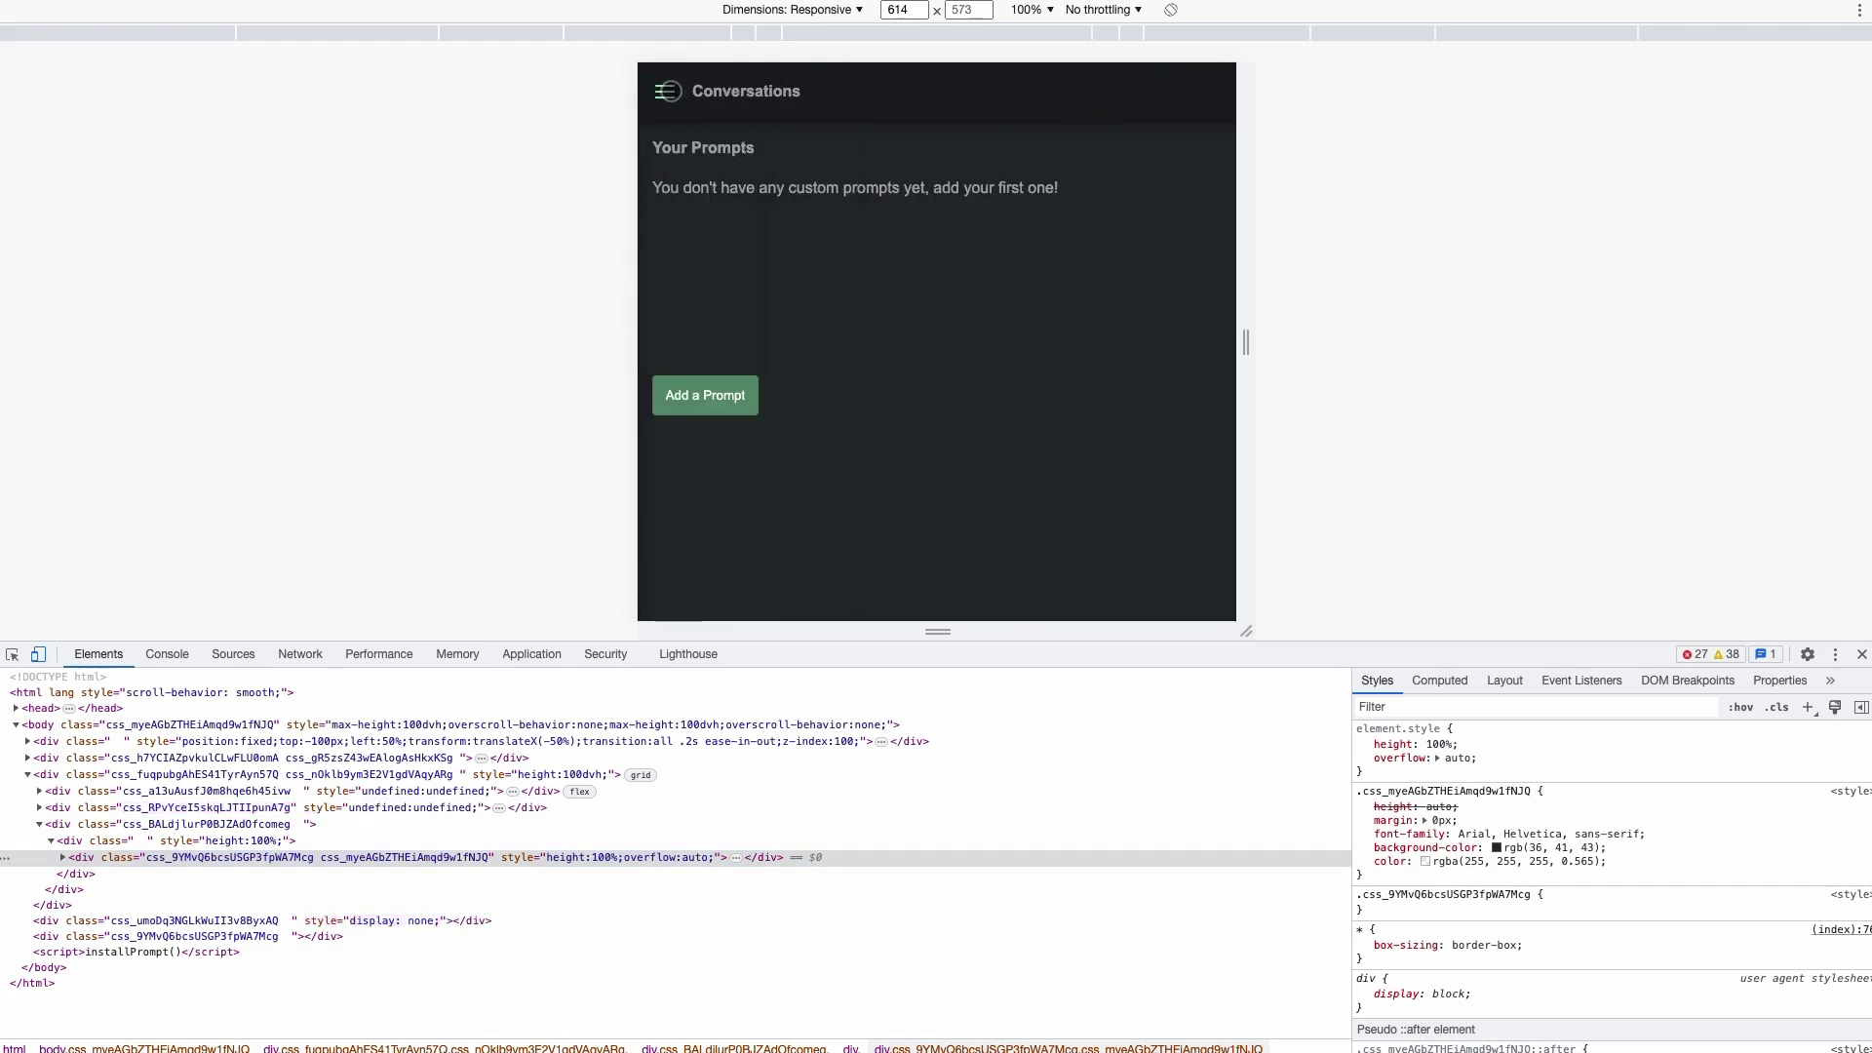
click(665, 92)
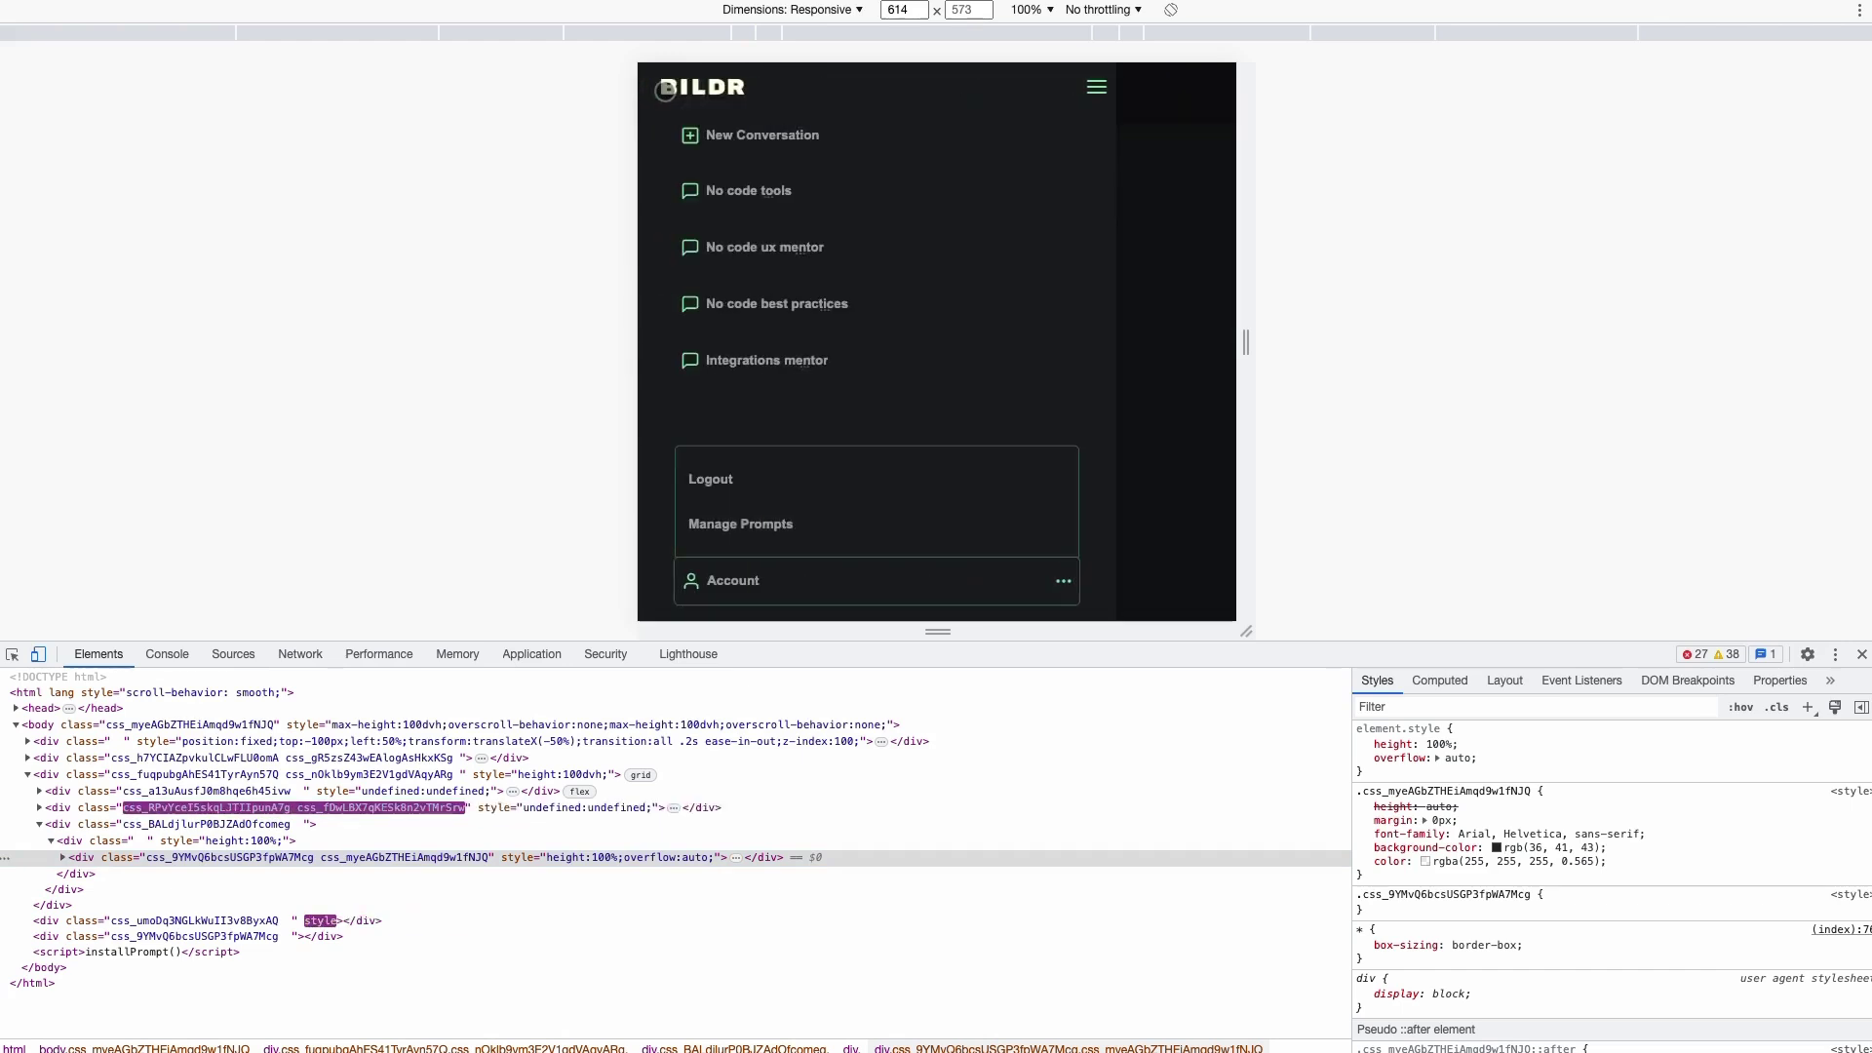
click(1096, 90)
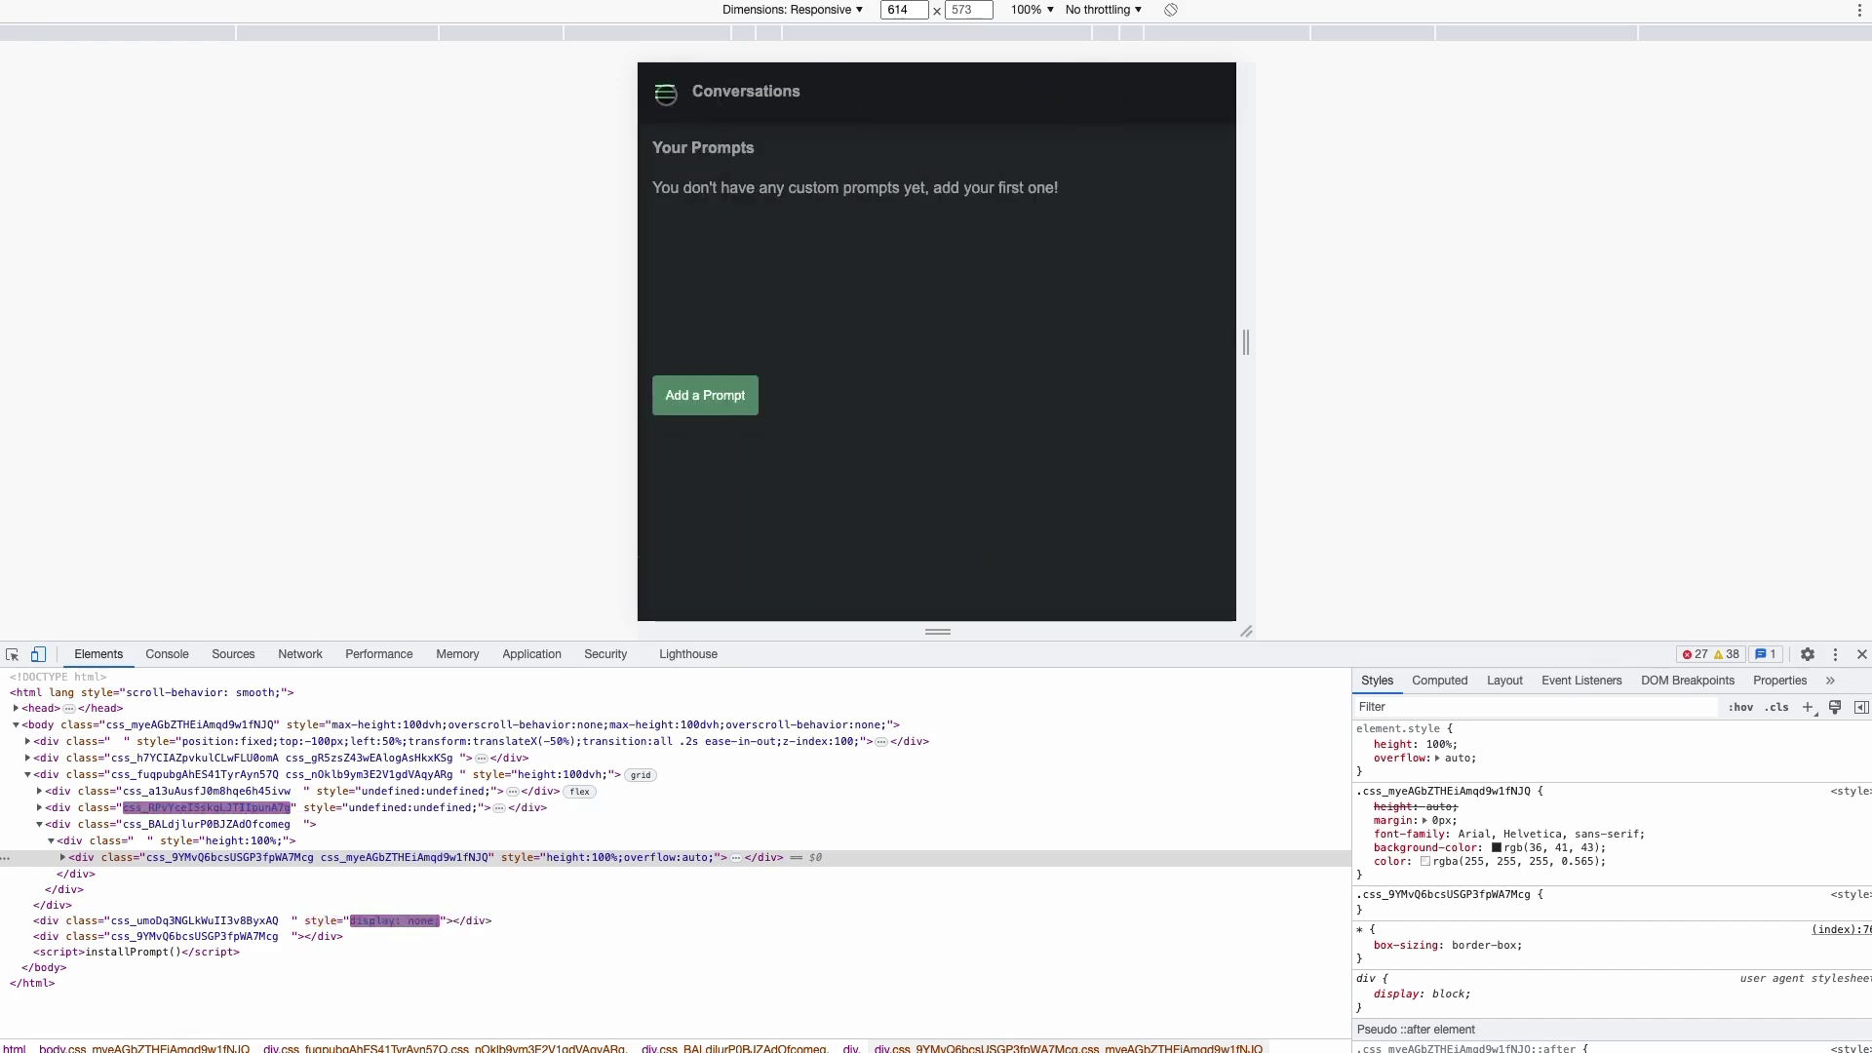
click(657, 88)
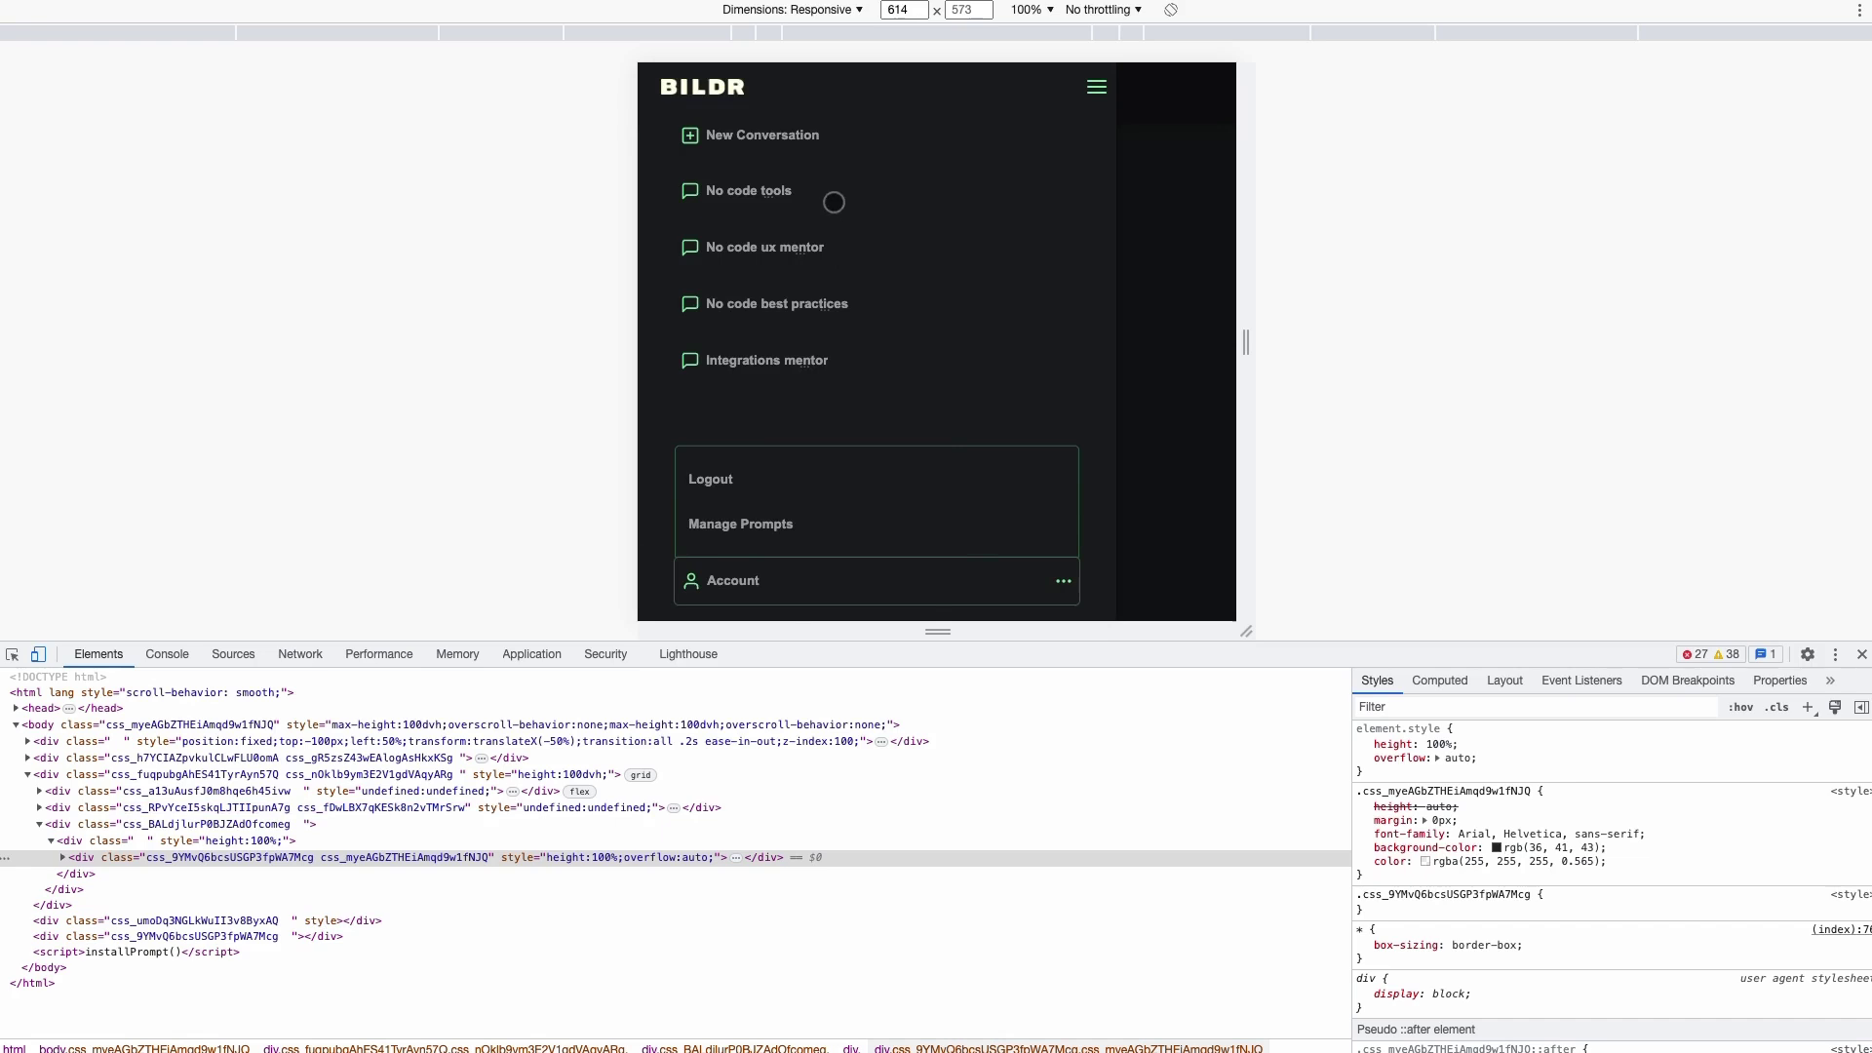
click(1183, 192)
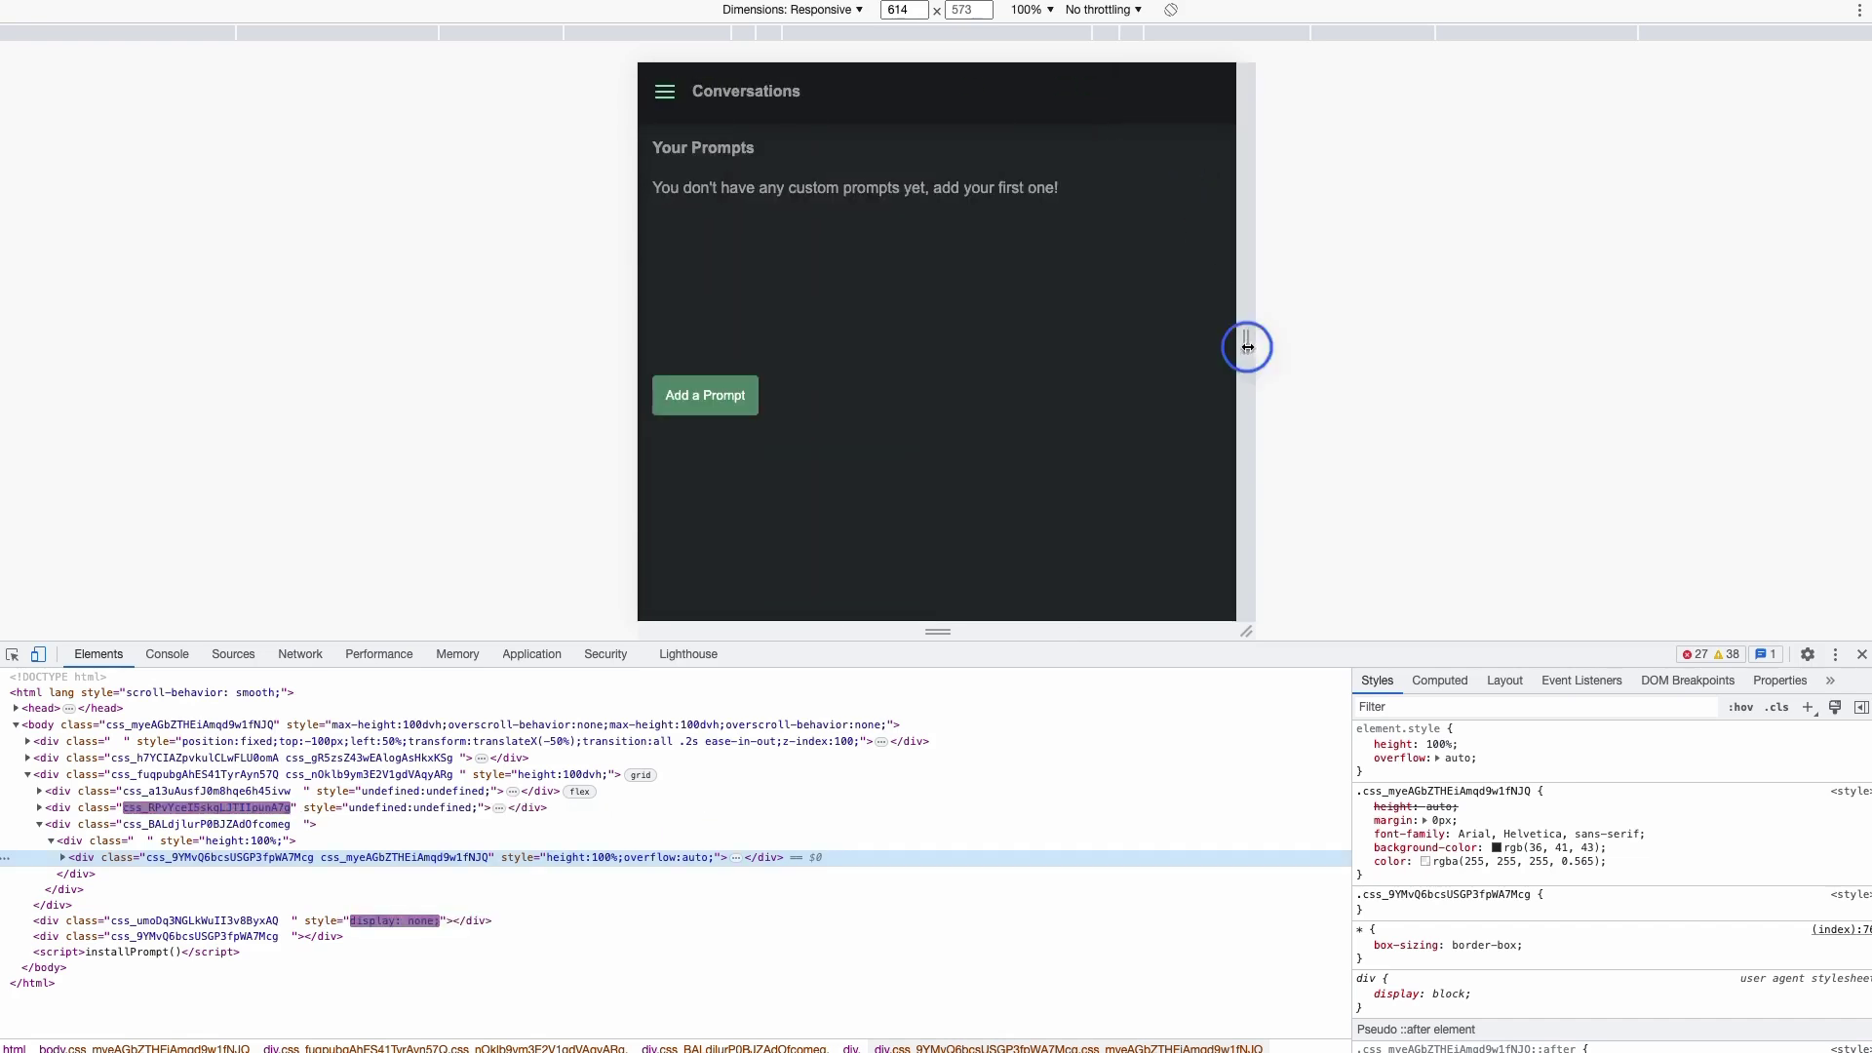
drag(1245, 342, 1077, 342)
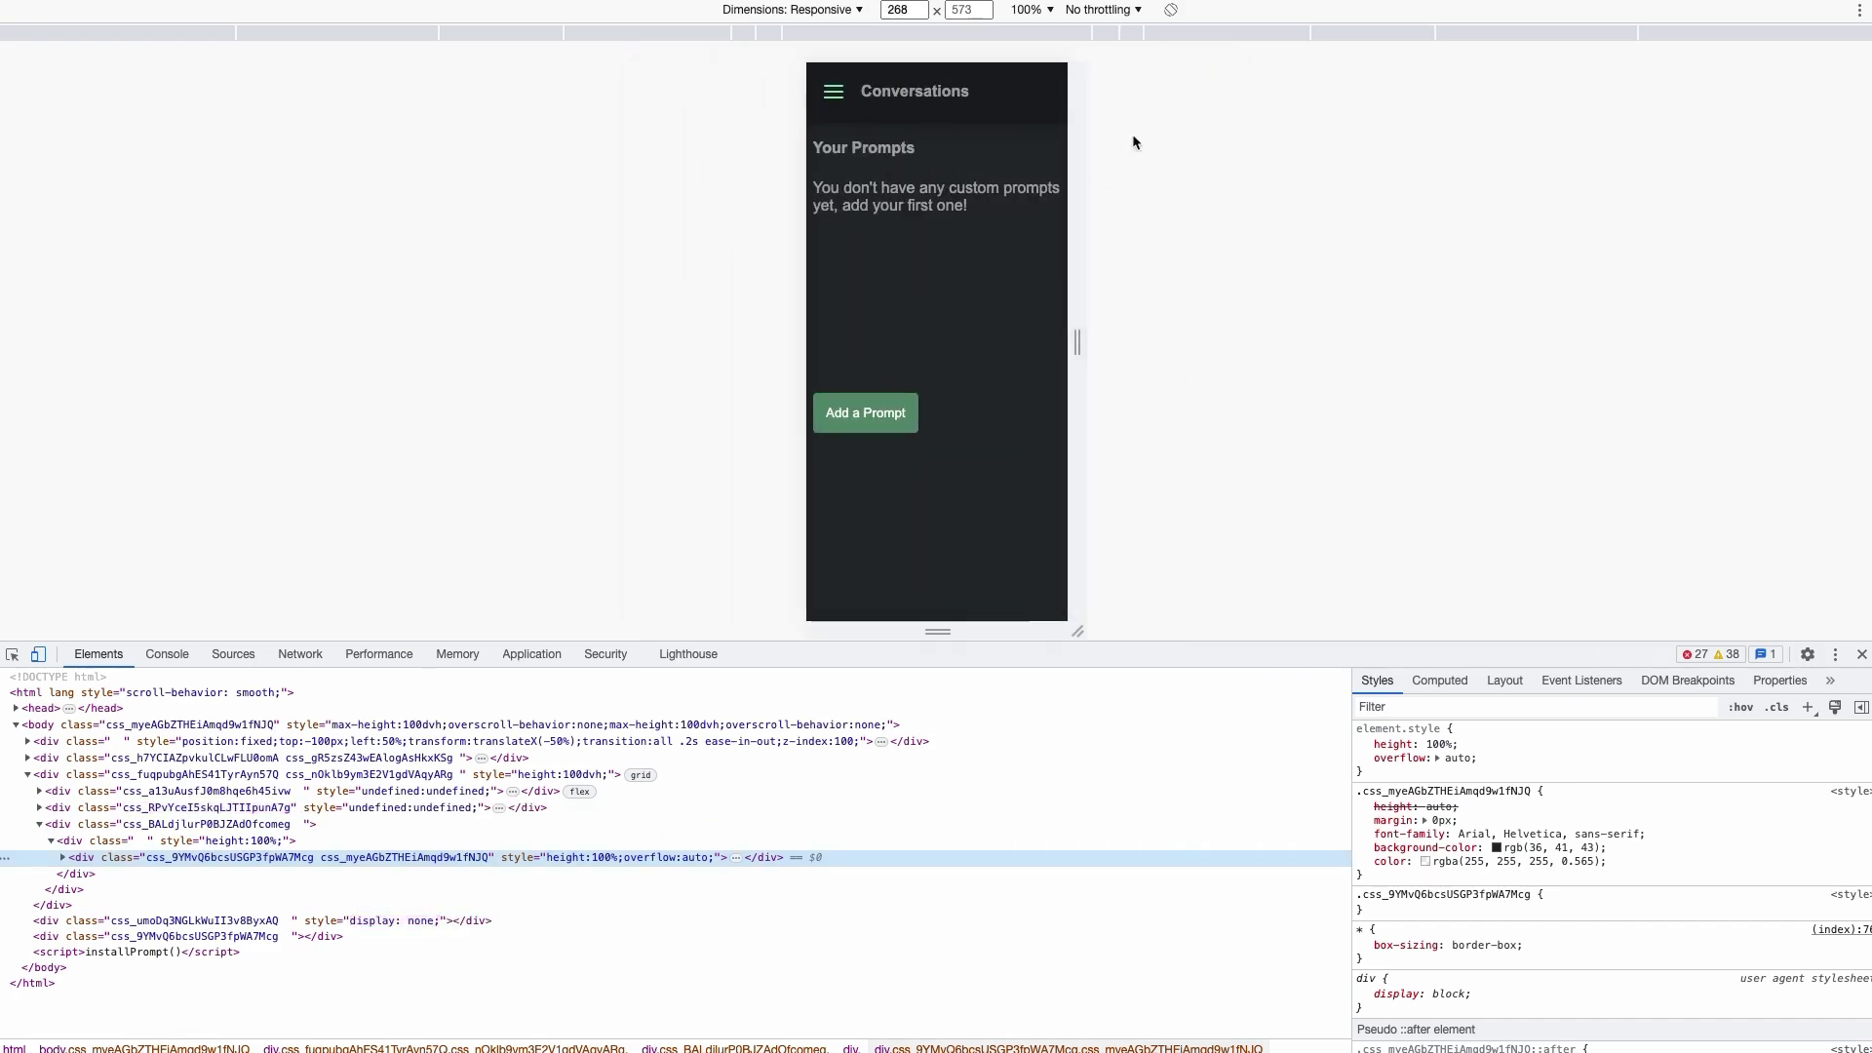
drag(1076, 314, 1290, 322)
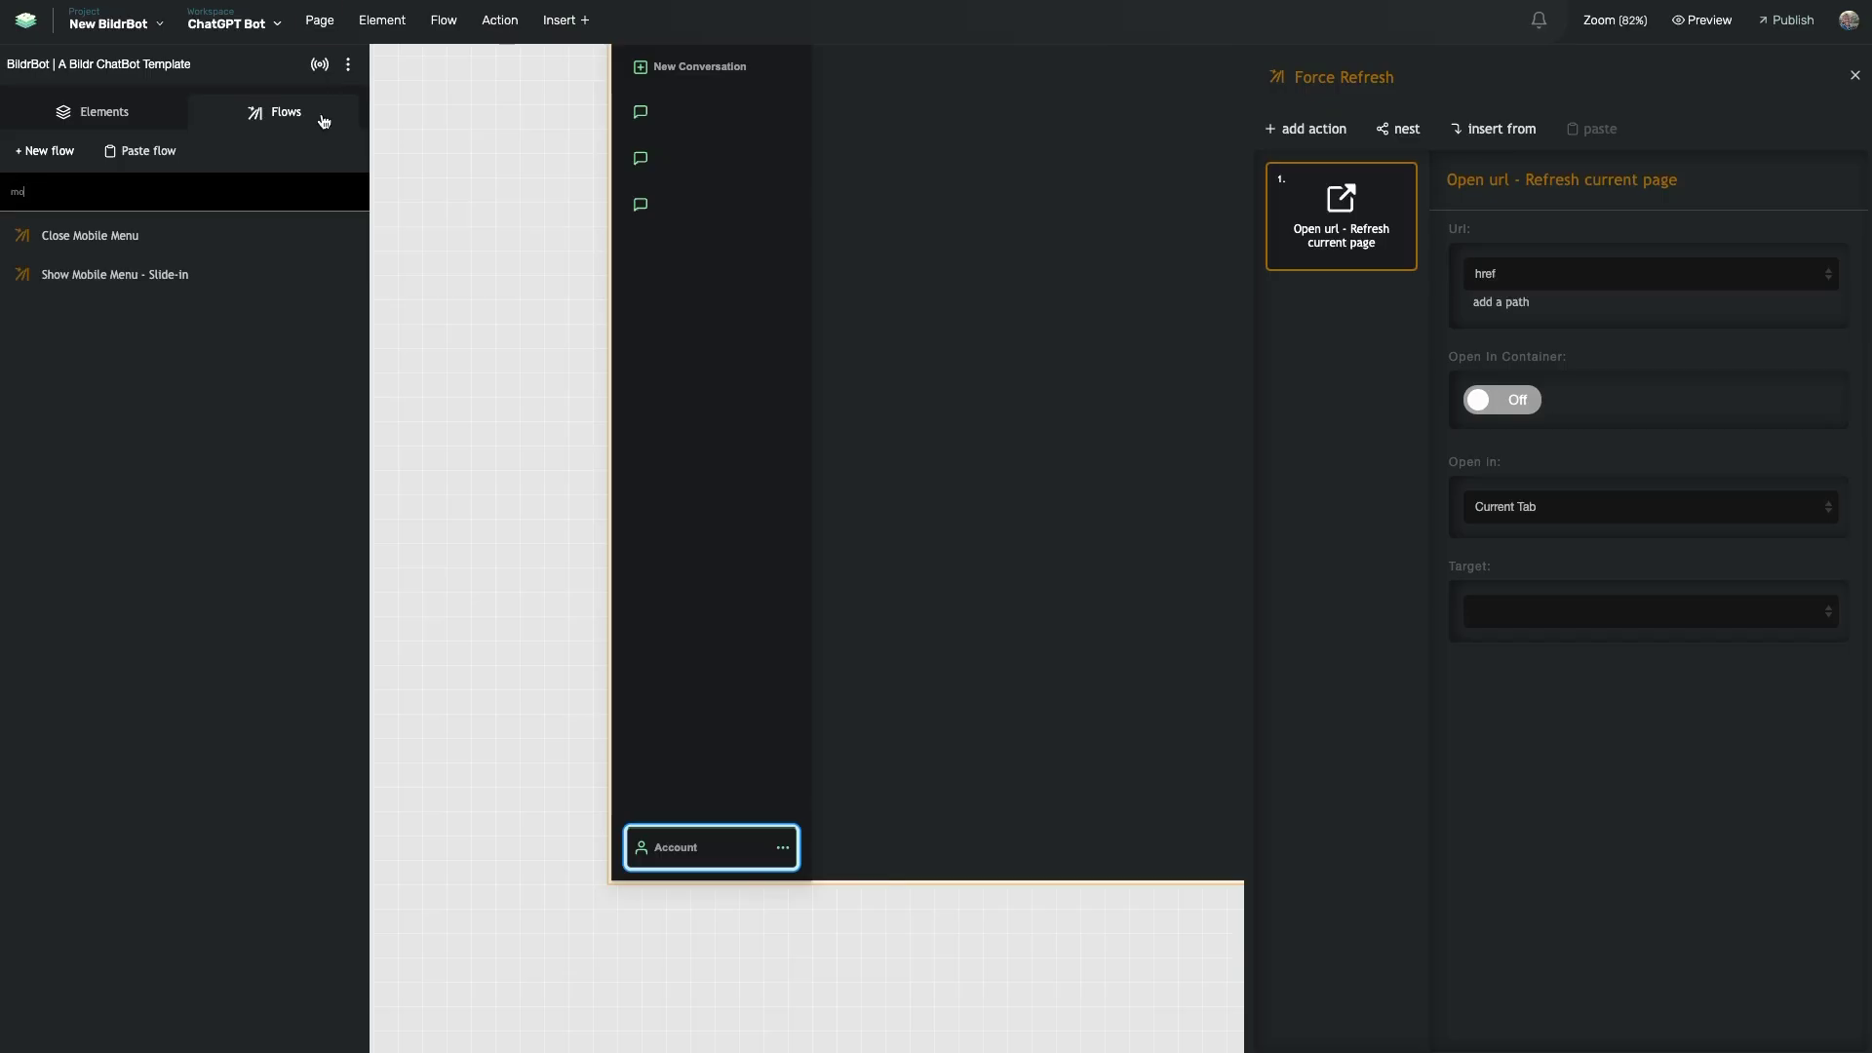
- Filter flows by 'mob' and open Show Mobile Menu - Slide-in
click(131, 185)
key(BackSpace)
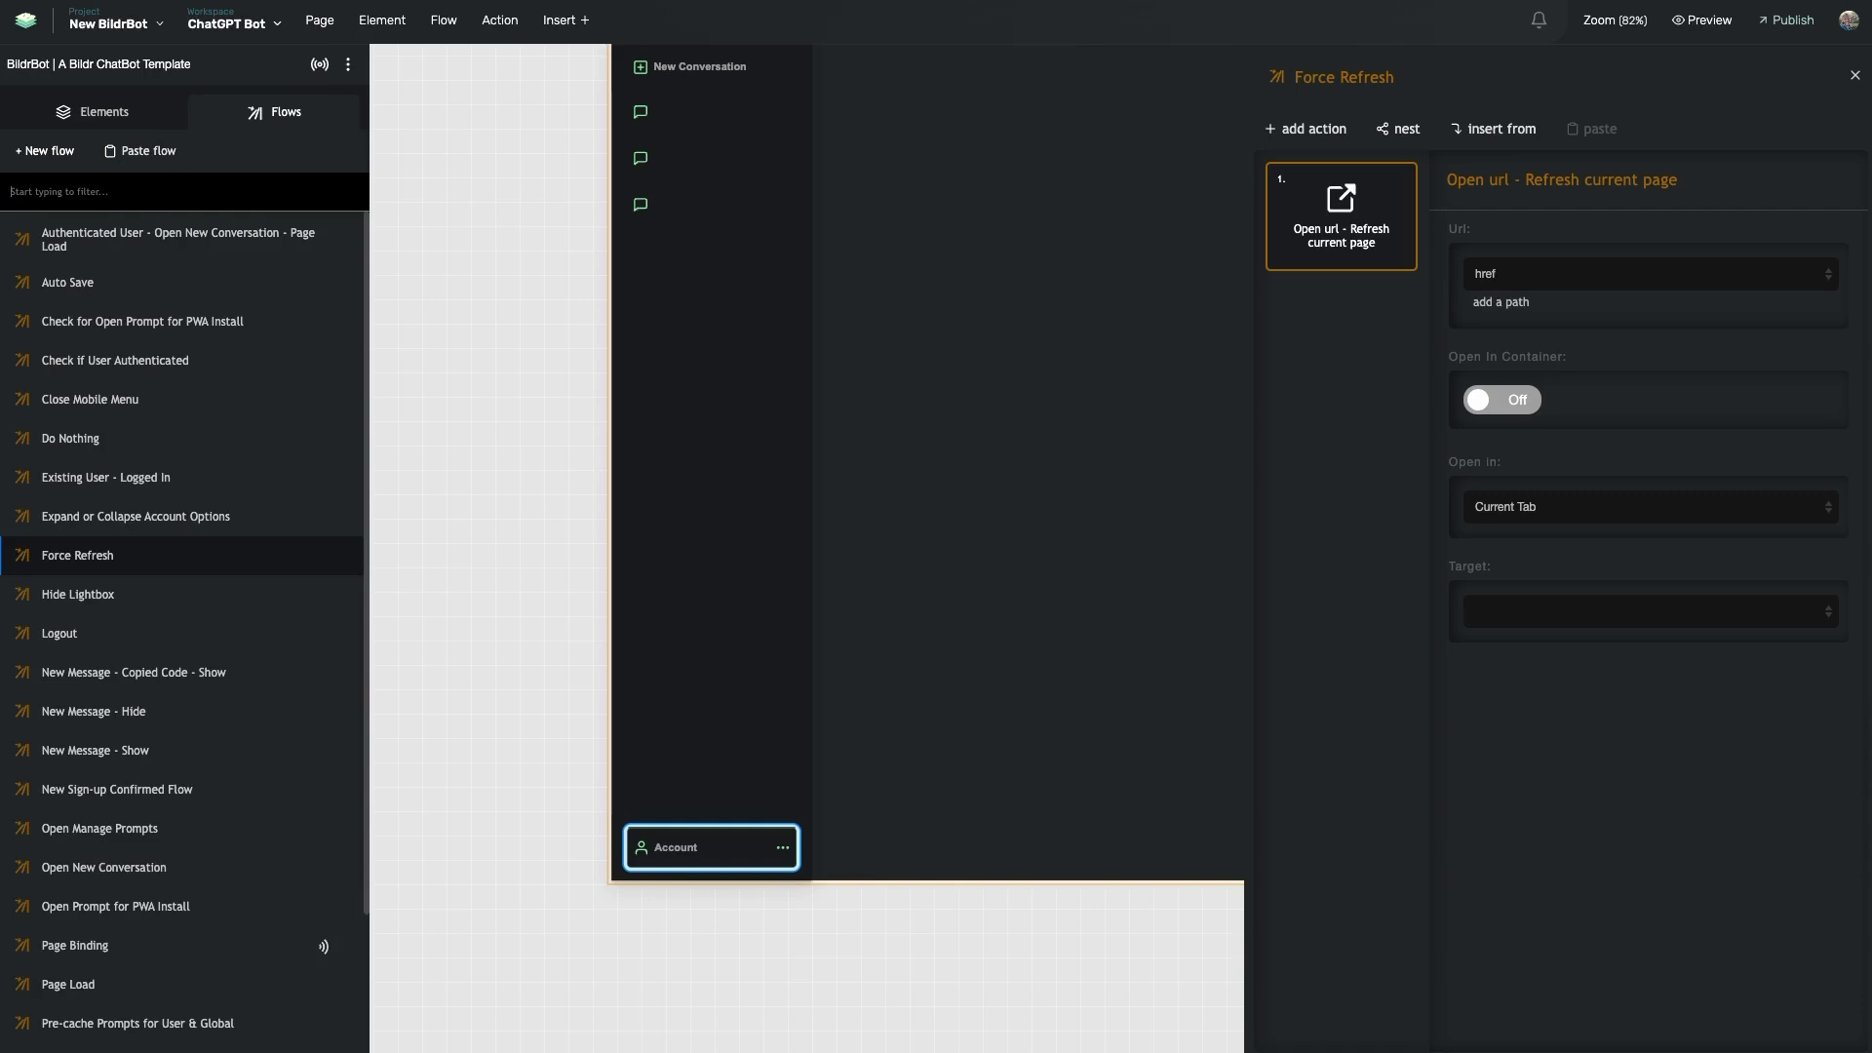
text(sho)
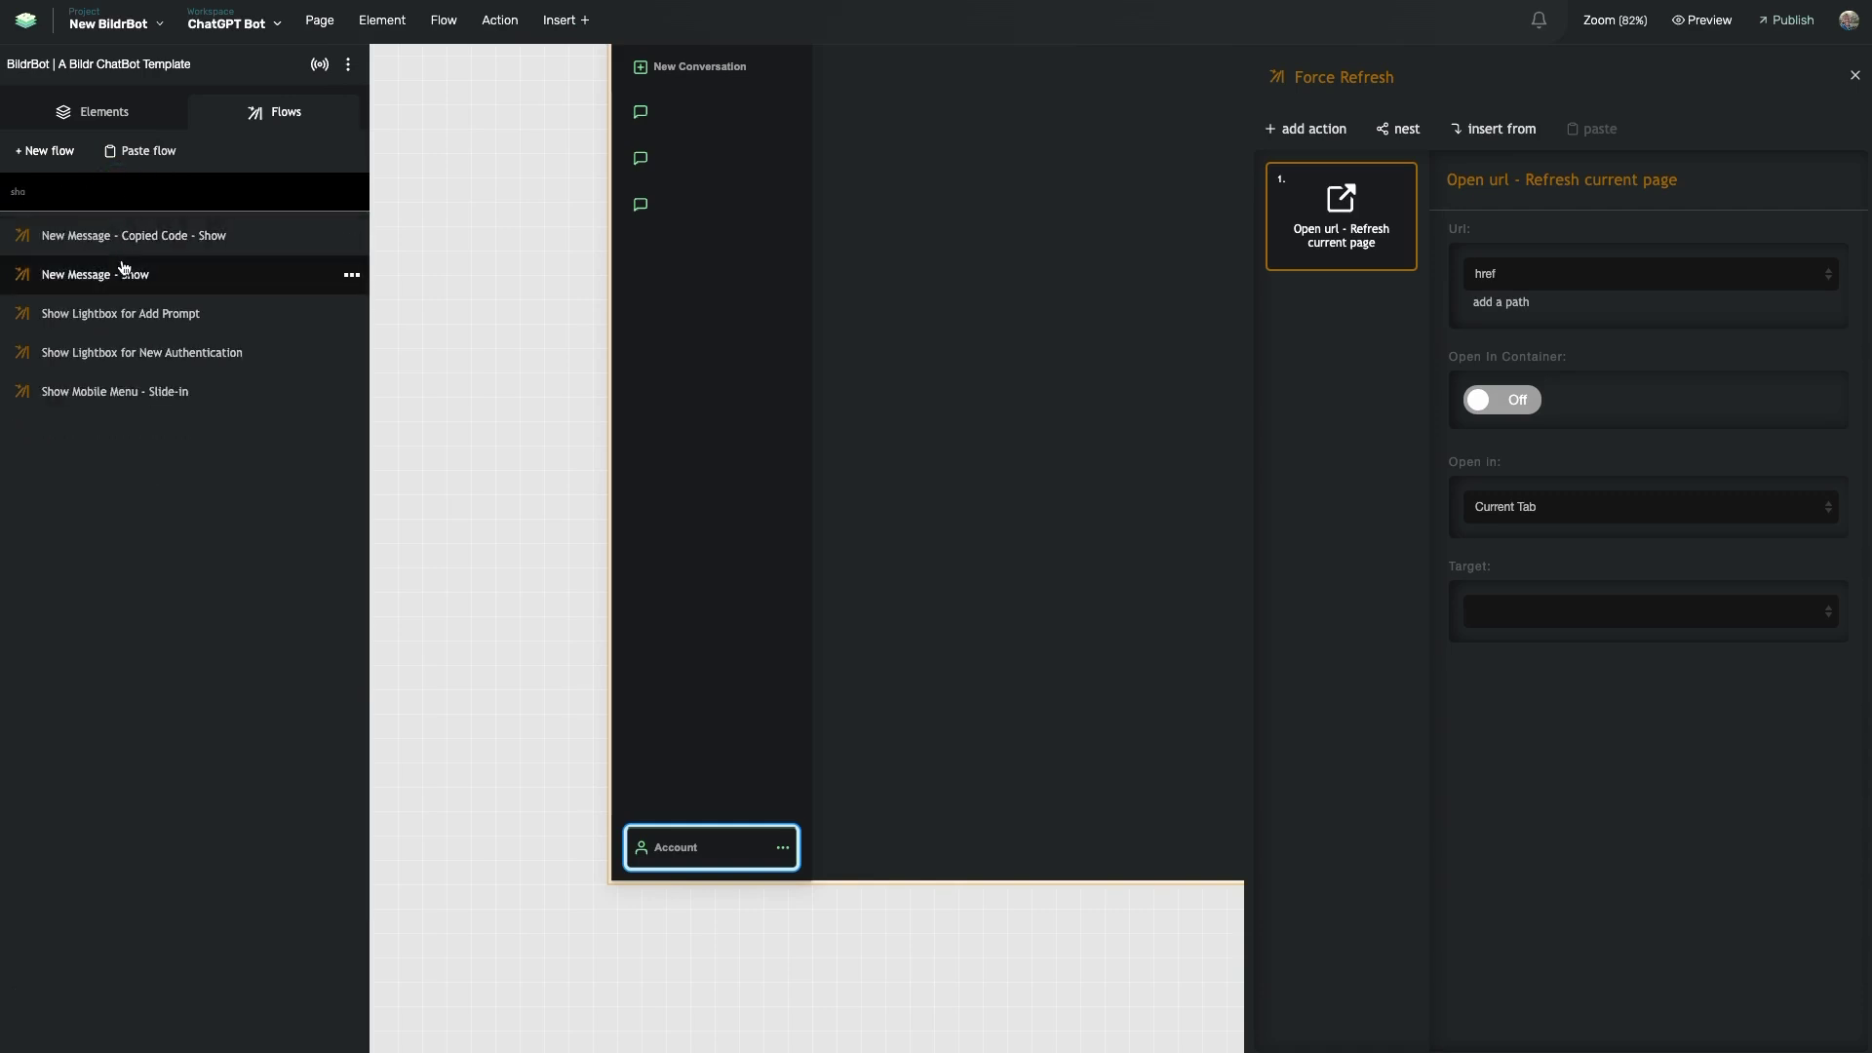
key(BackSpace)
key(BackSpace)
key(BackSpace)
text(mob)
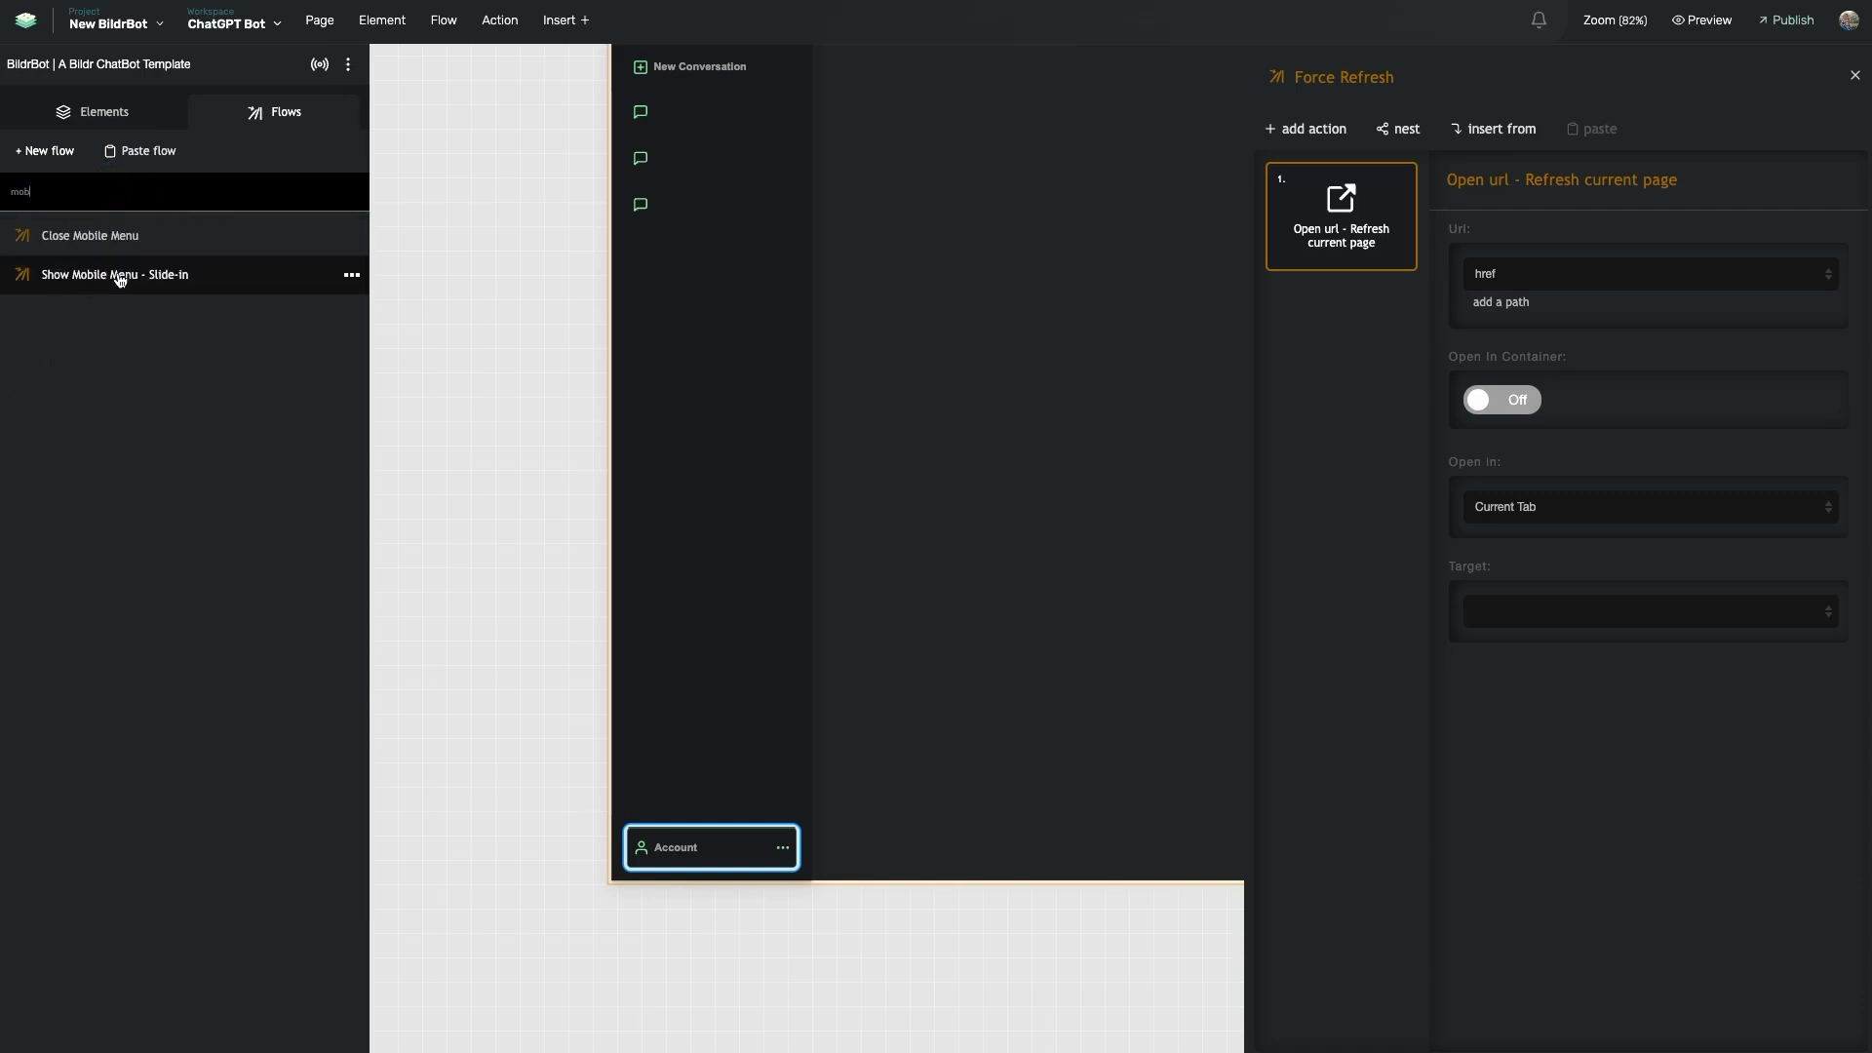
click(124, 278)
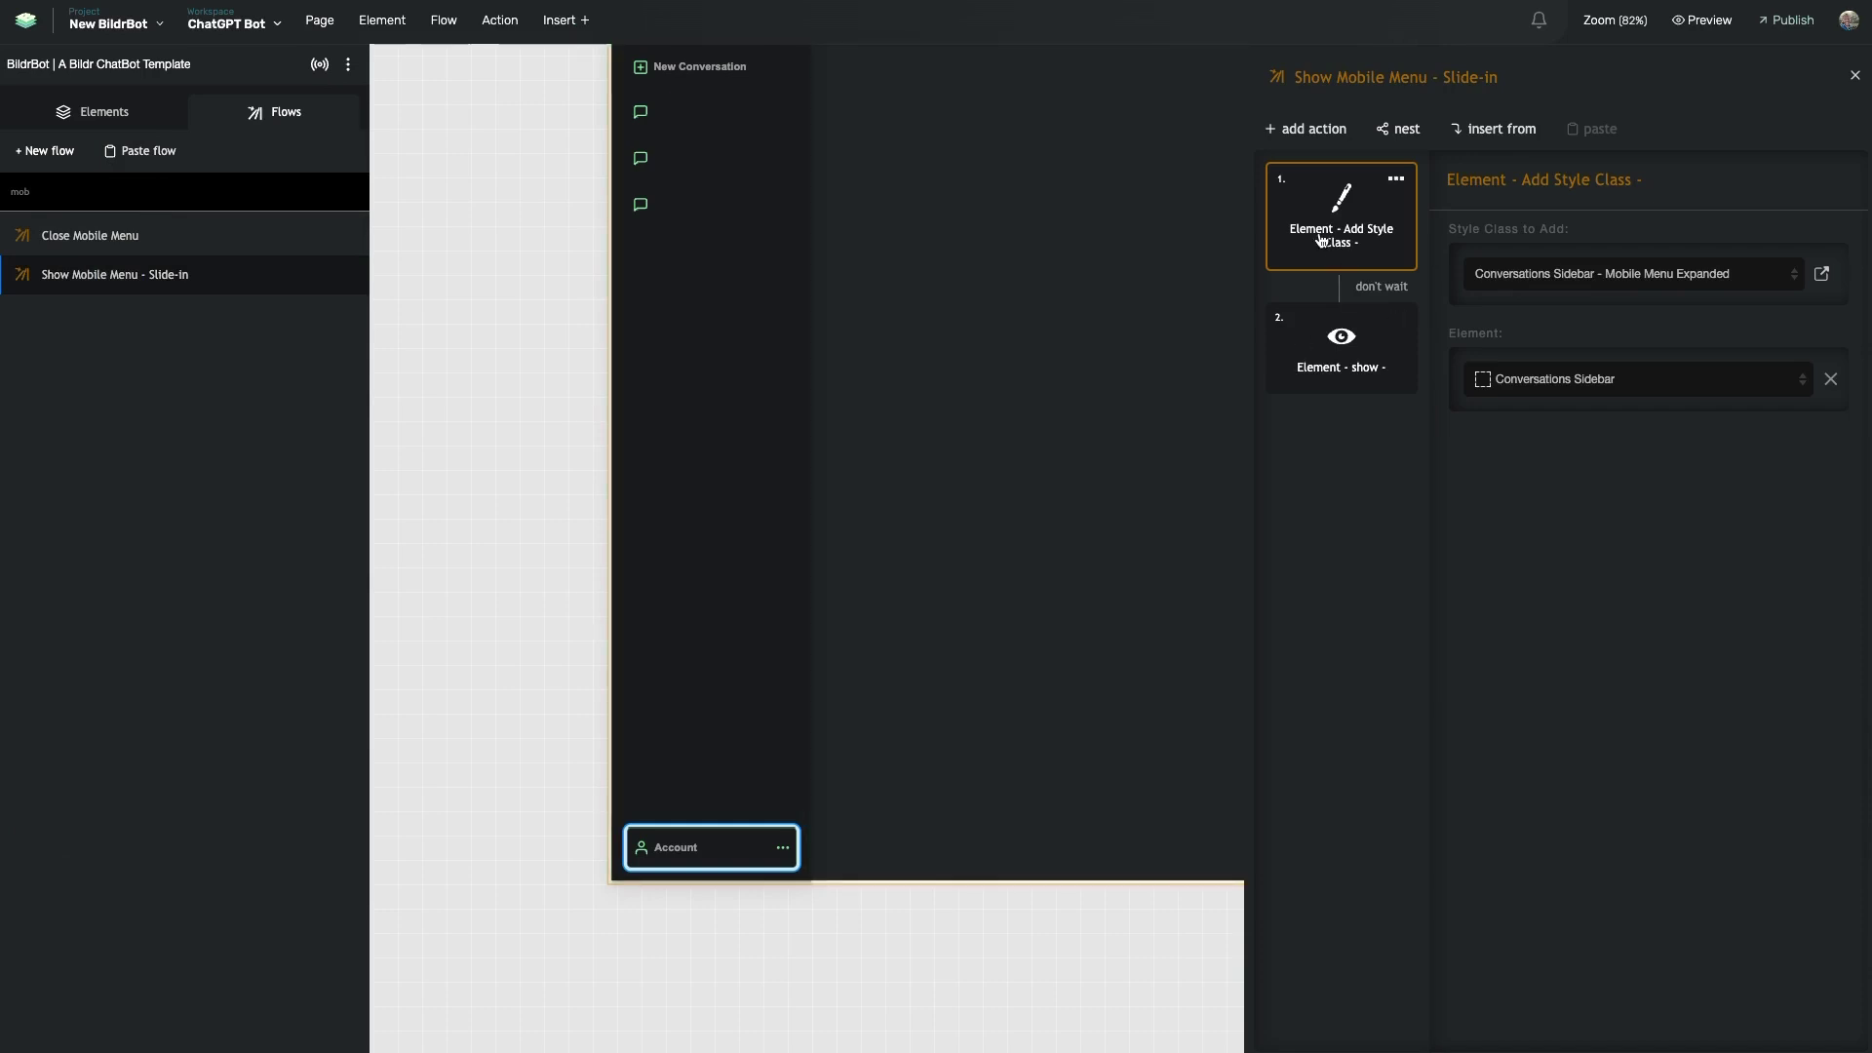
- Open its Mobile Menu Expanded style class, then select the Repeating List on the page
mouse_move(1360, 233)
scroll(741, 214, up, 1)
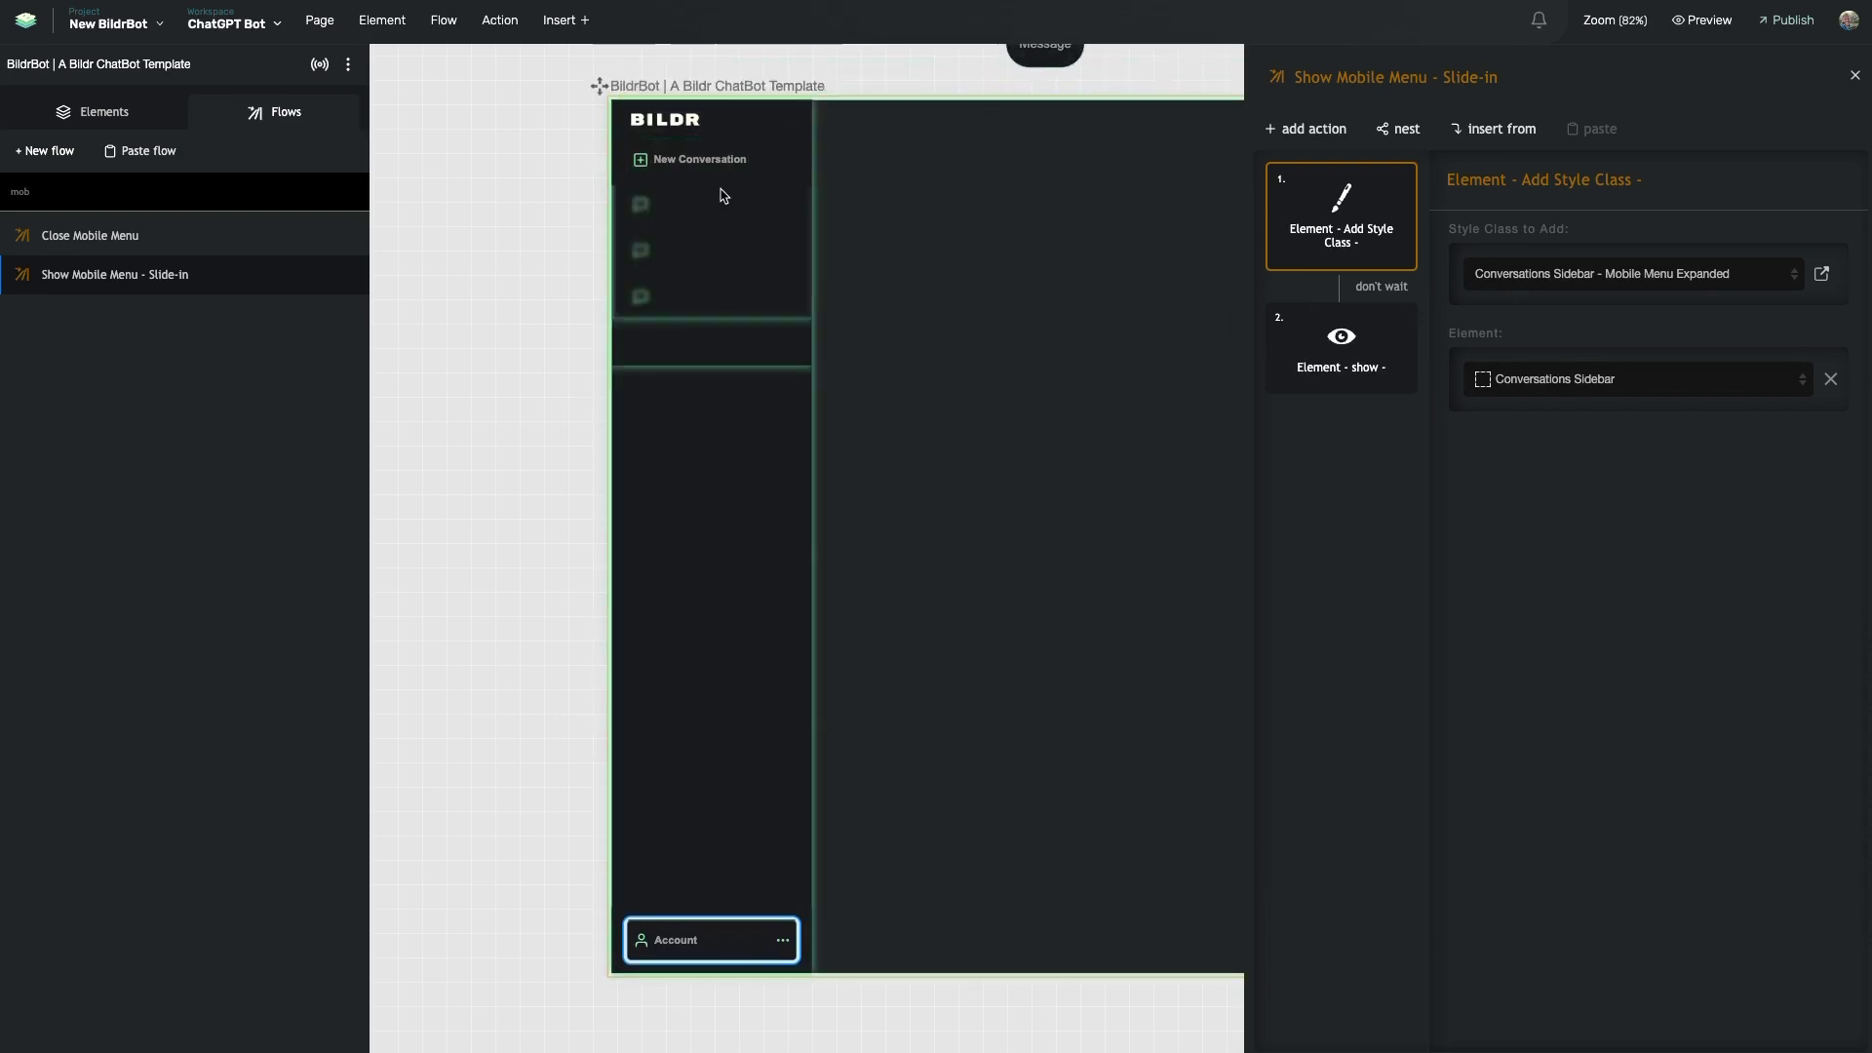
click(1821, 273)
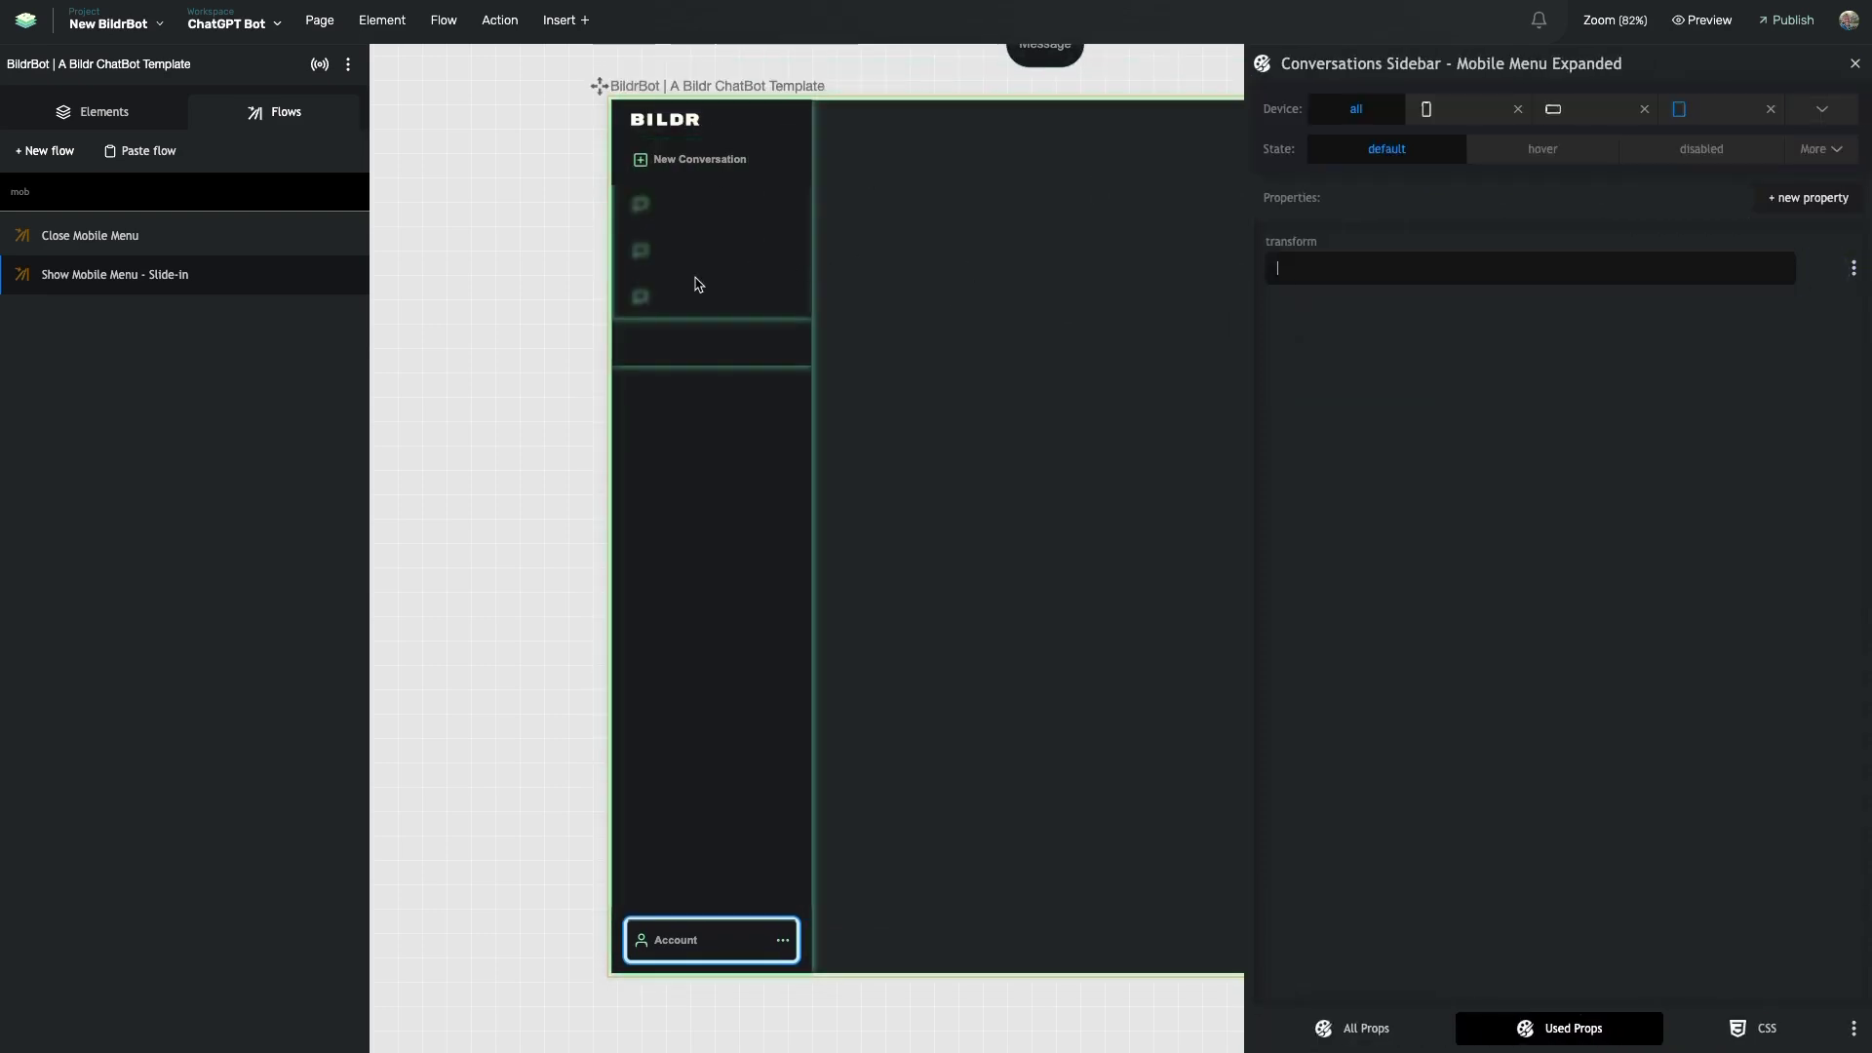
click(698, 284)
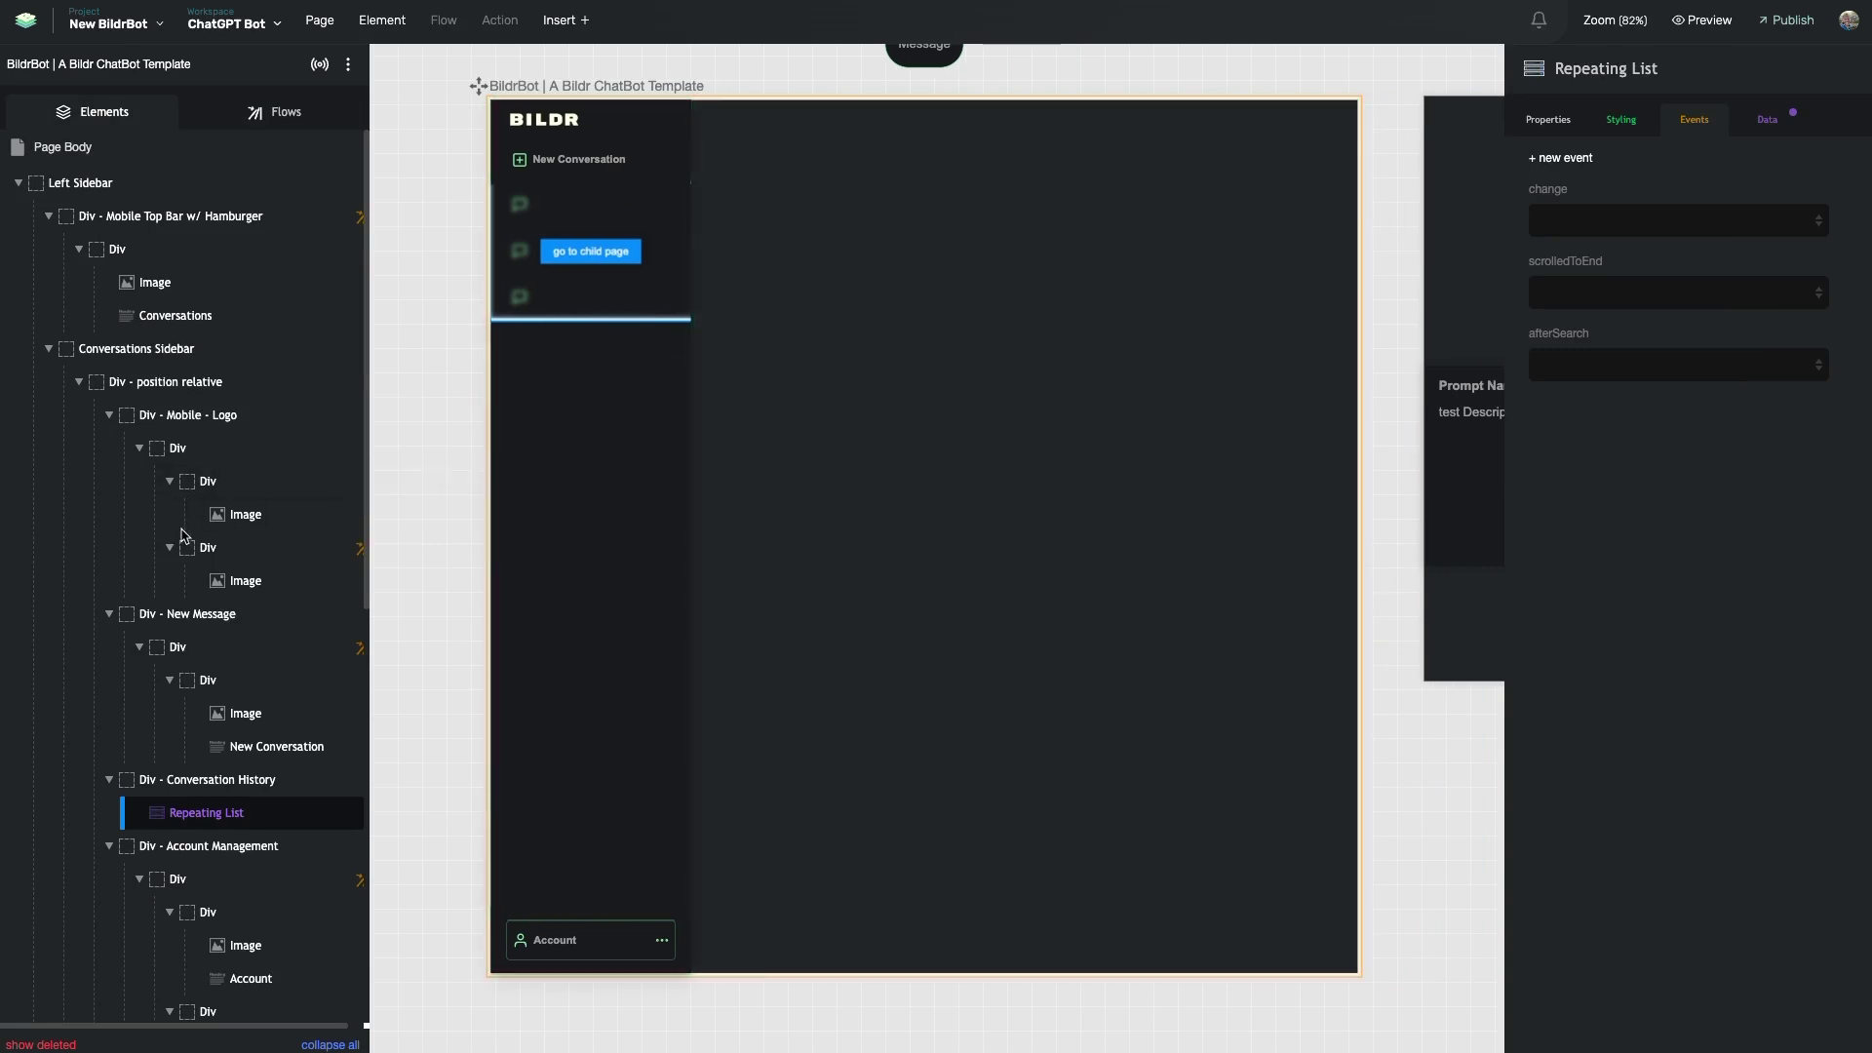
- Select the Conversations Sidebar and open its Conversations - Full Sidebar style class
click(48, 348)
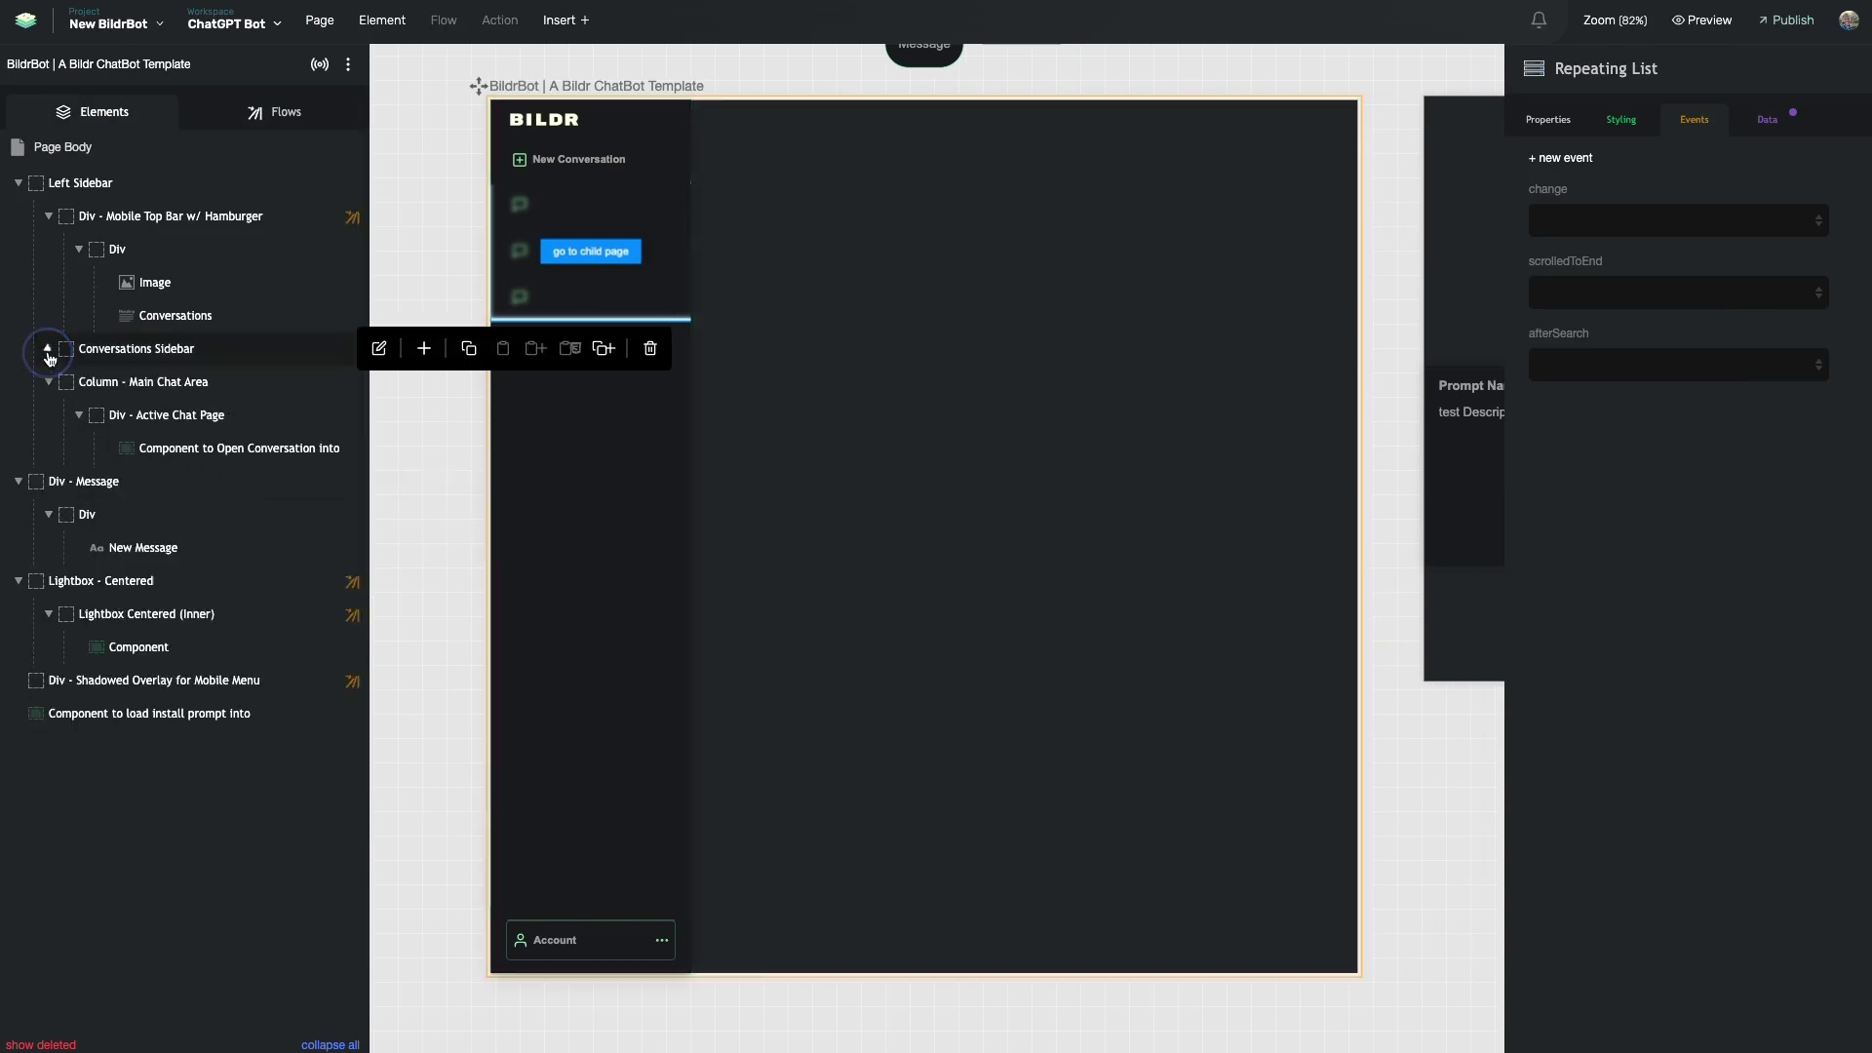
click(111, 350)
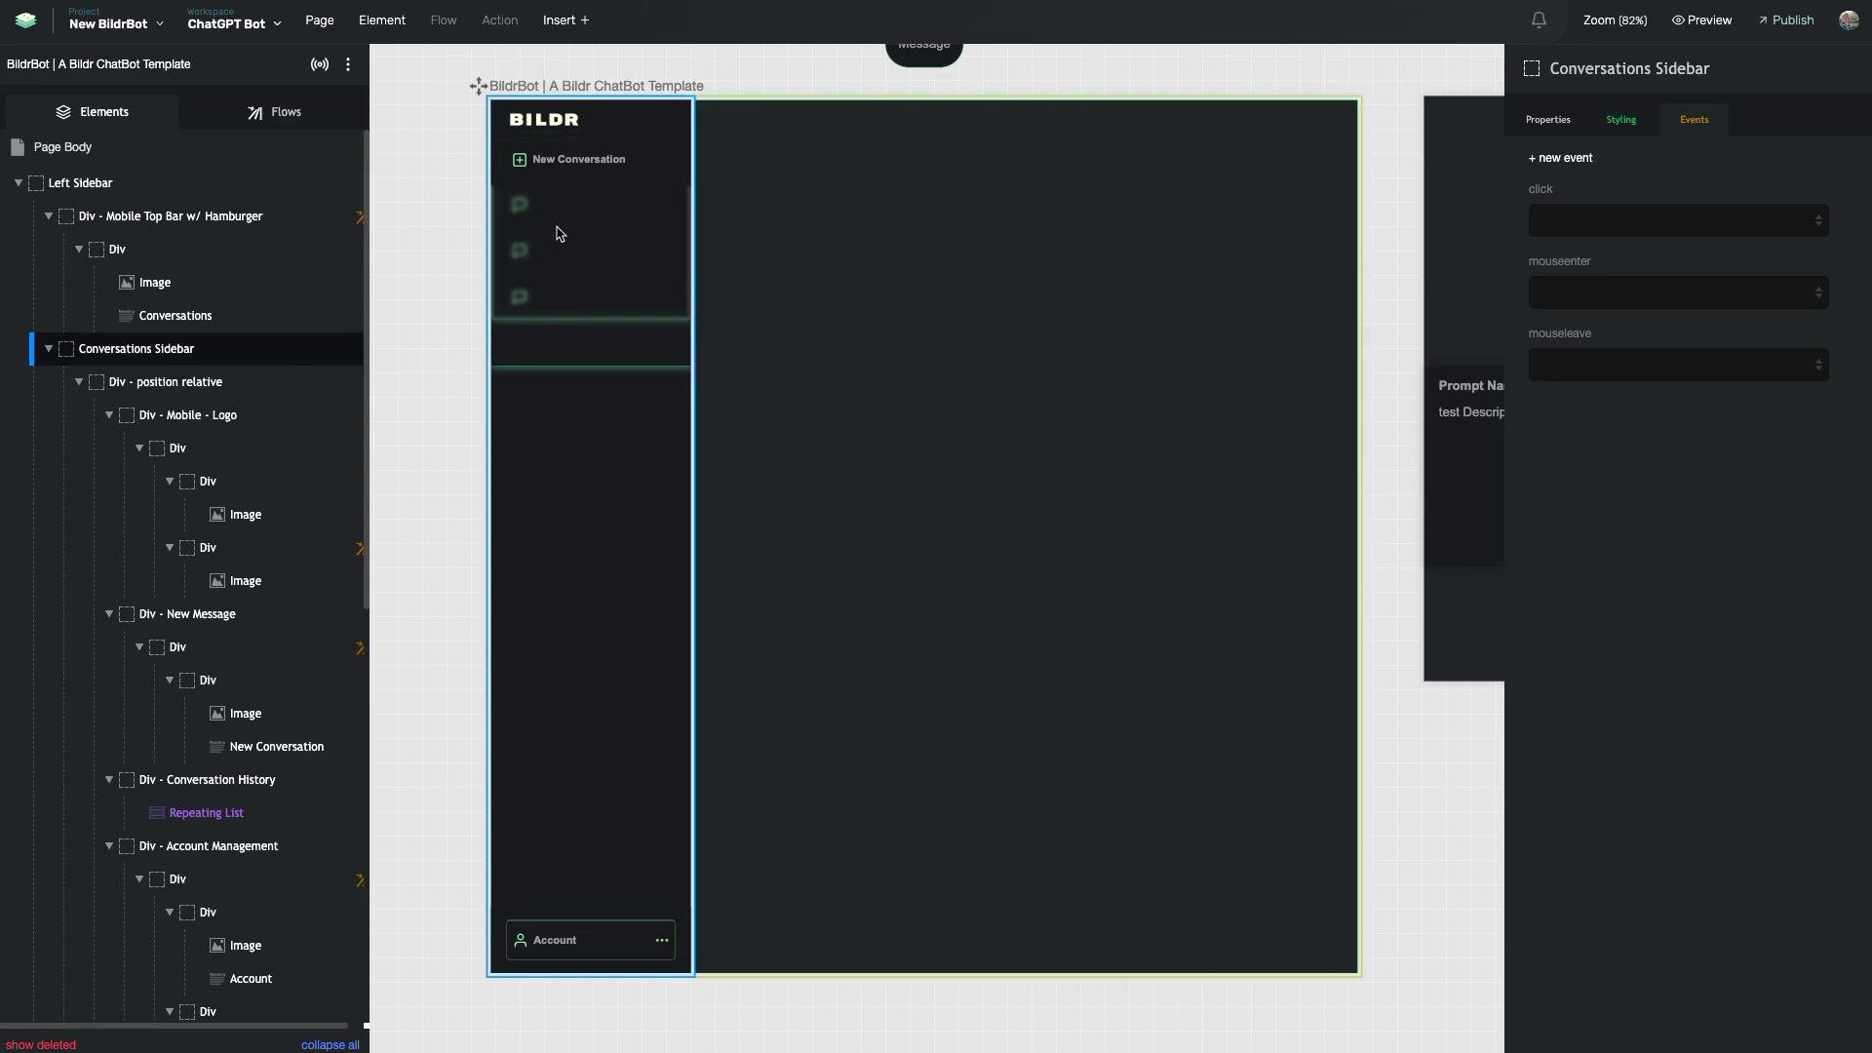
click(1621, 127)
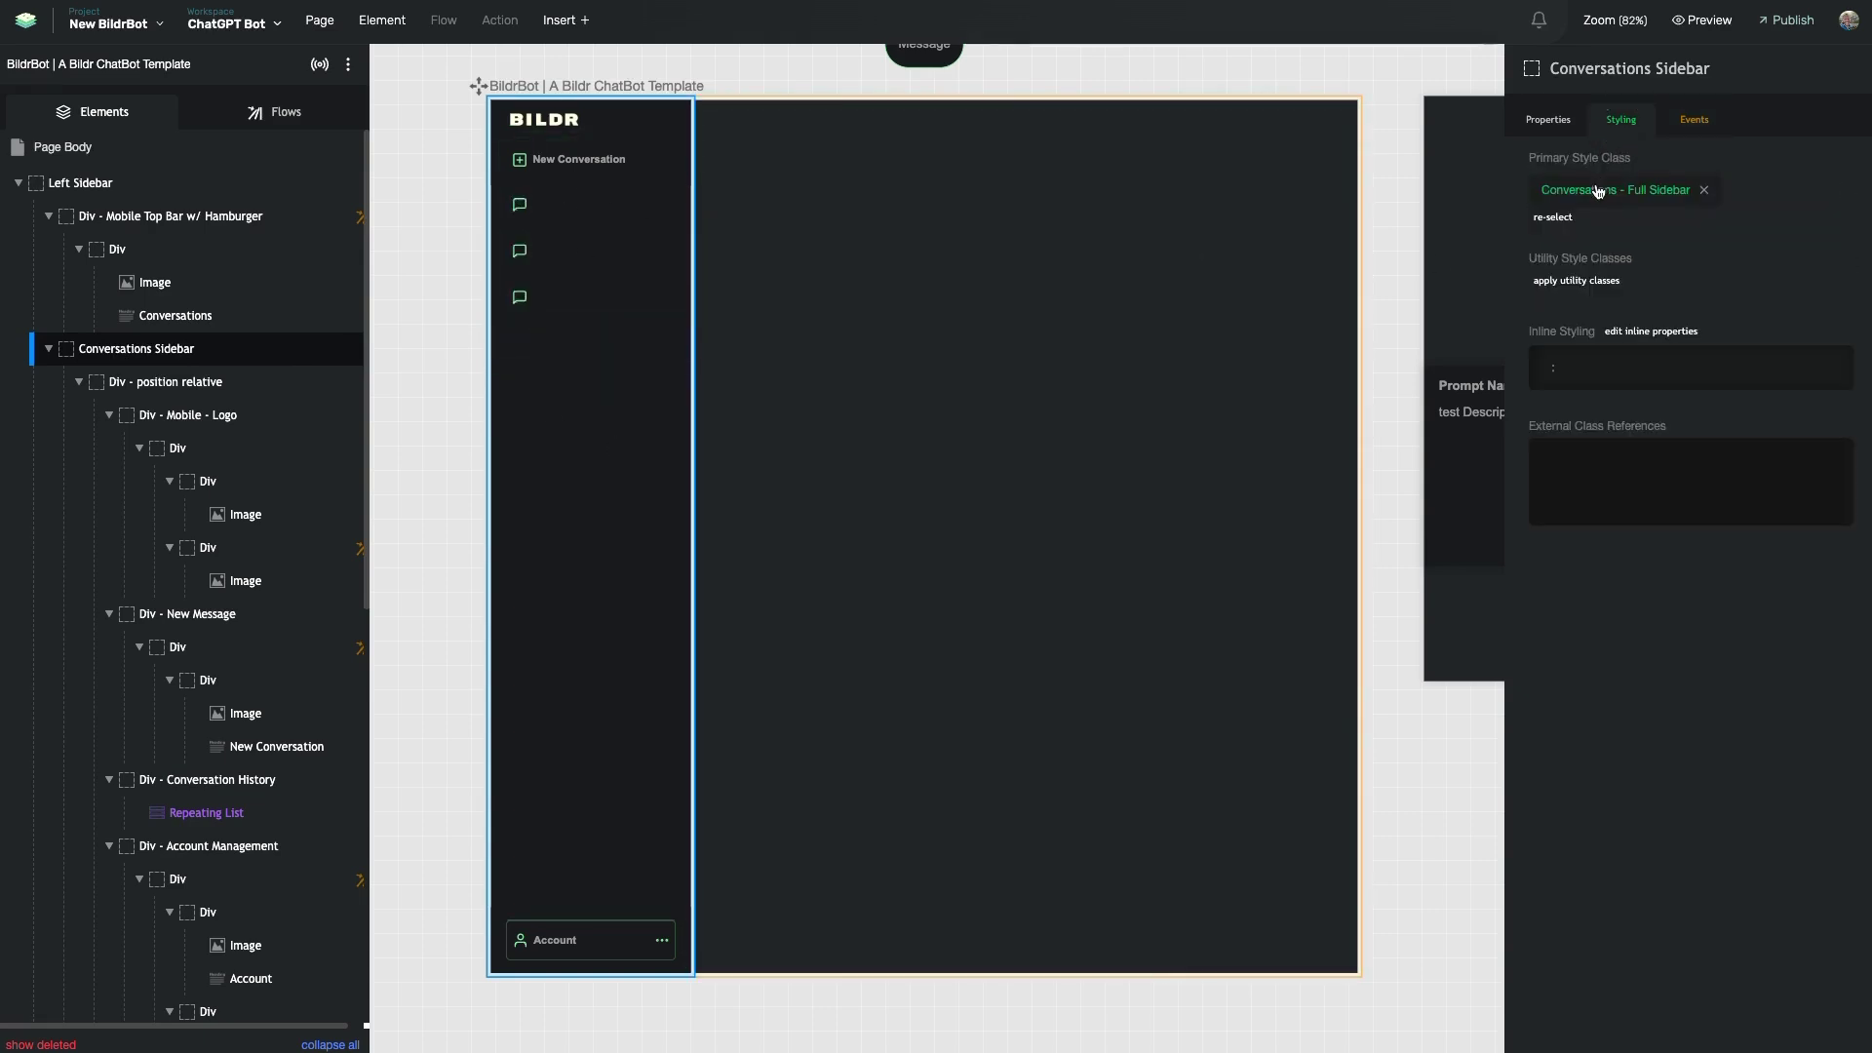
drag(1537, 157, 1601, 156)
click(1601, 156)
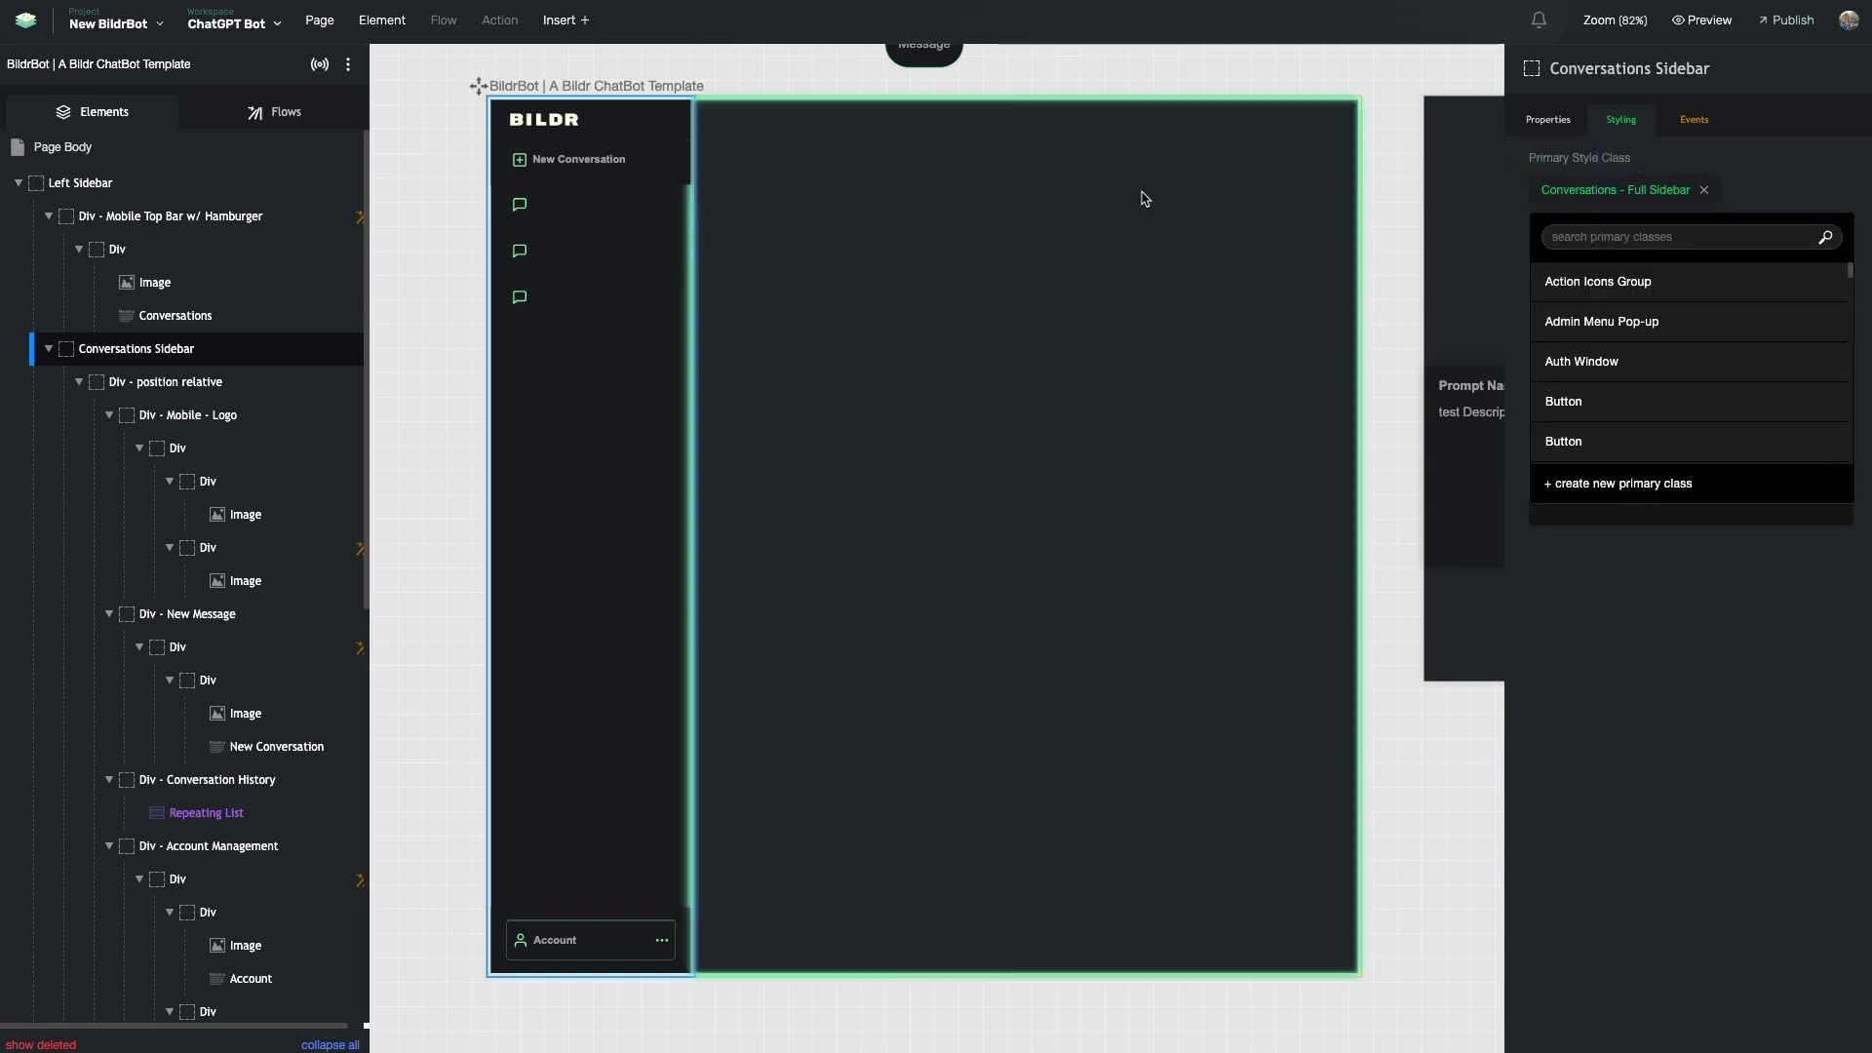
click(1597, 656)
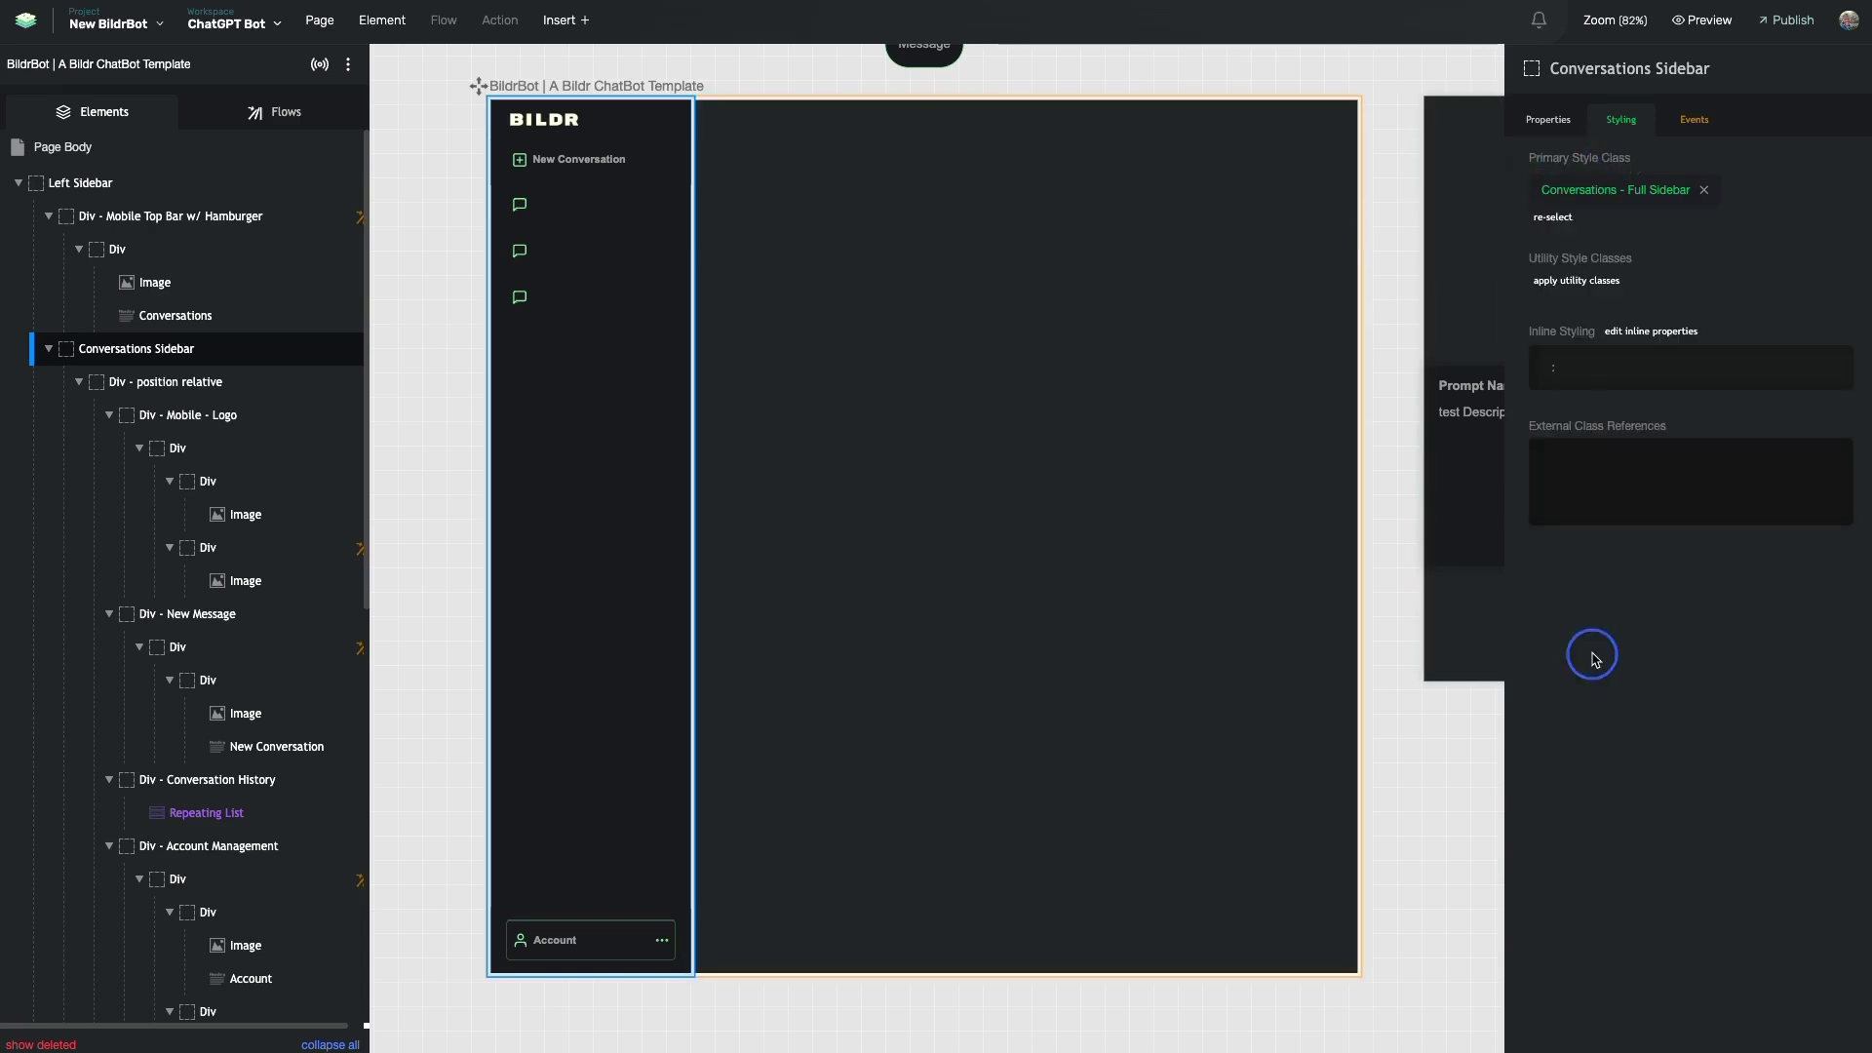
click(1647, 191)
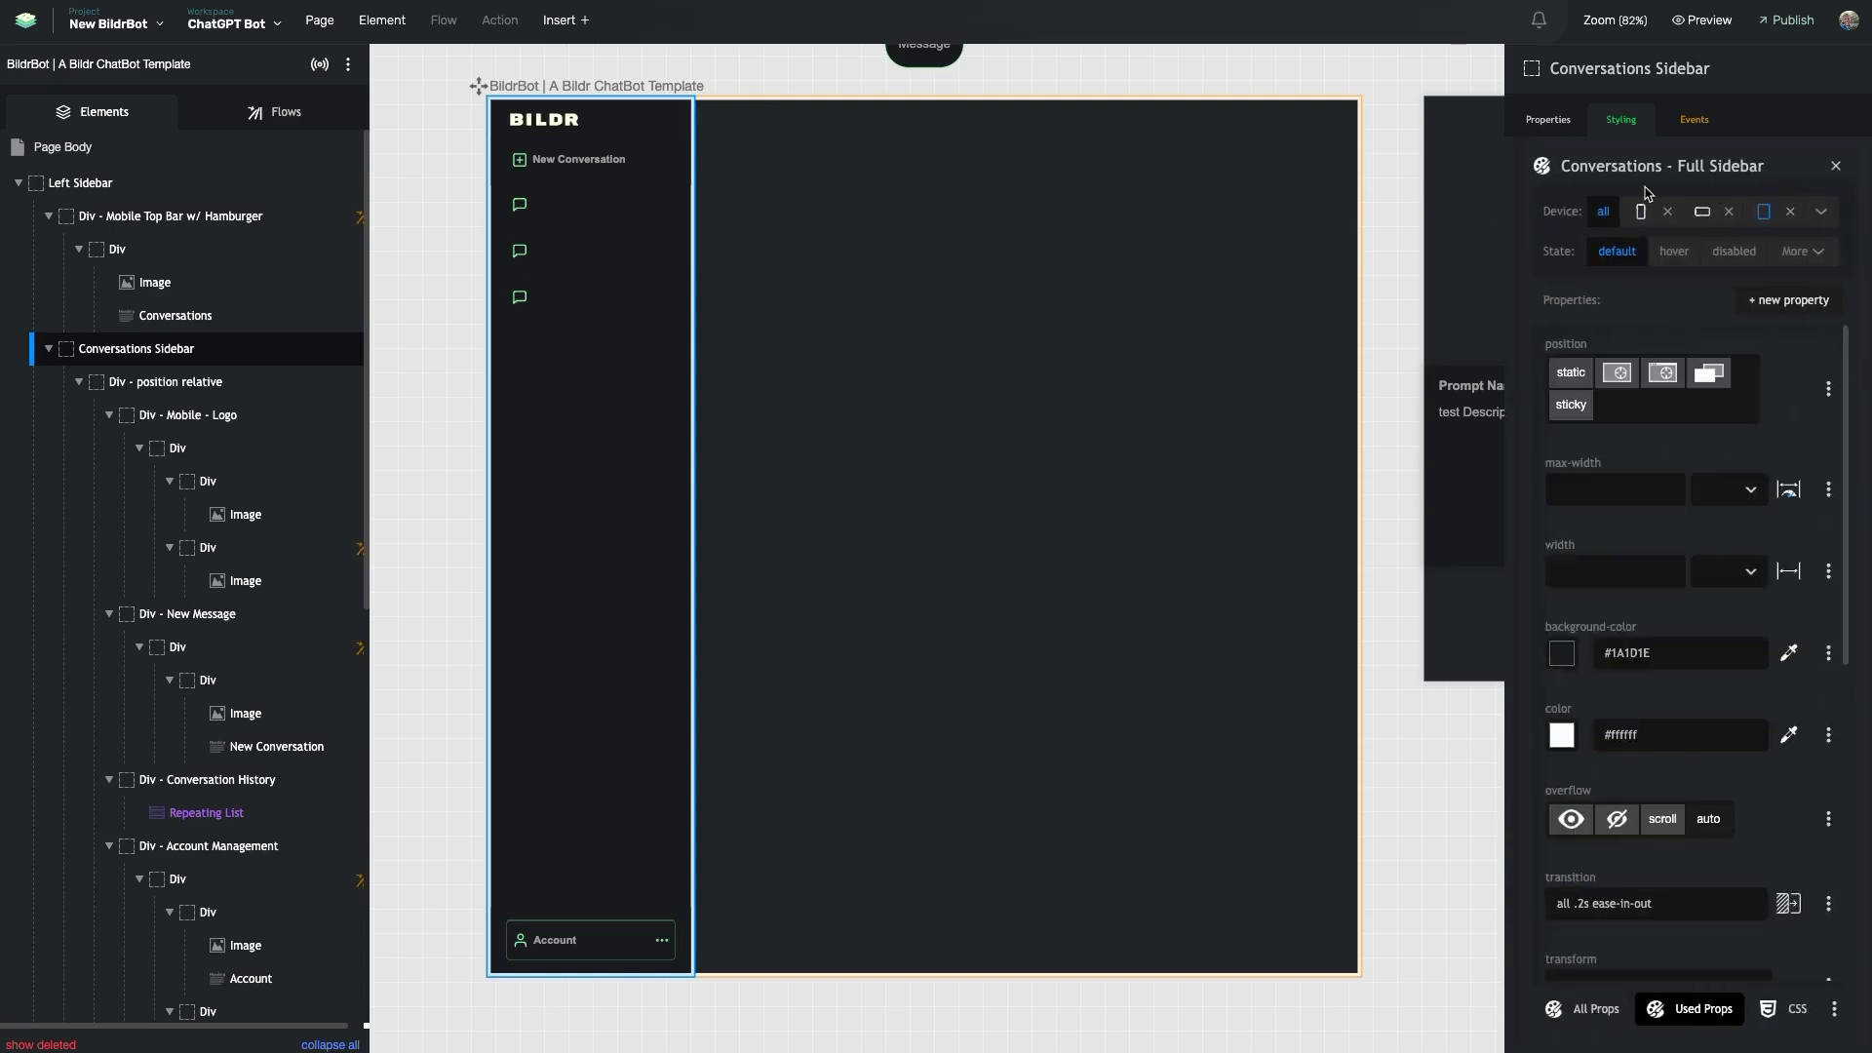
- Review the class properties and collapse 'Div - position relative' in the Elements tree
scroll(1647, 585, down, 5)
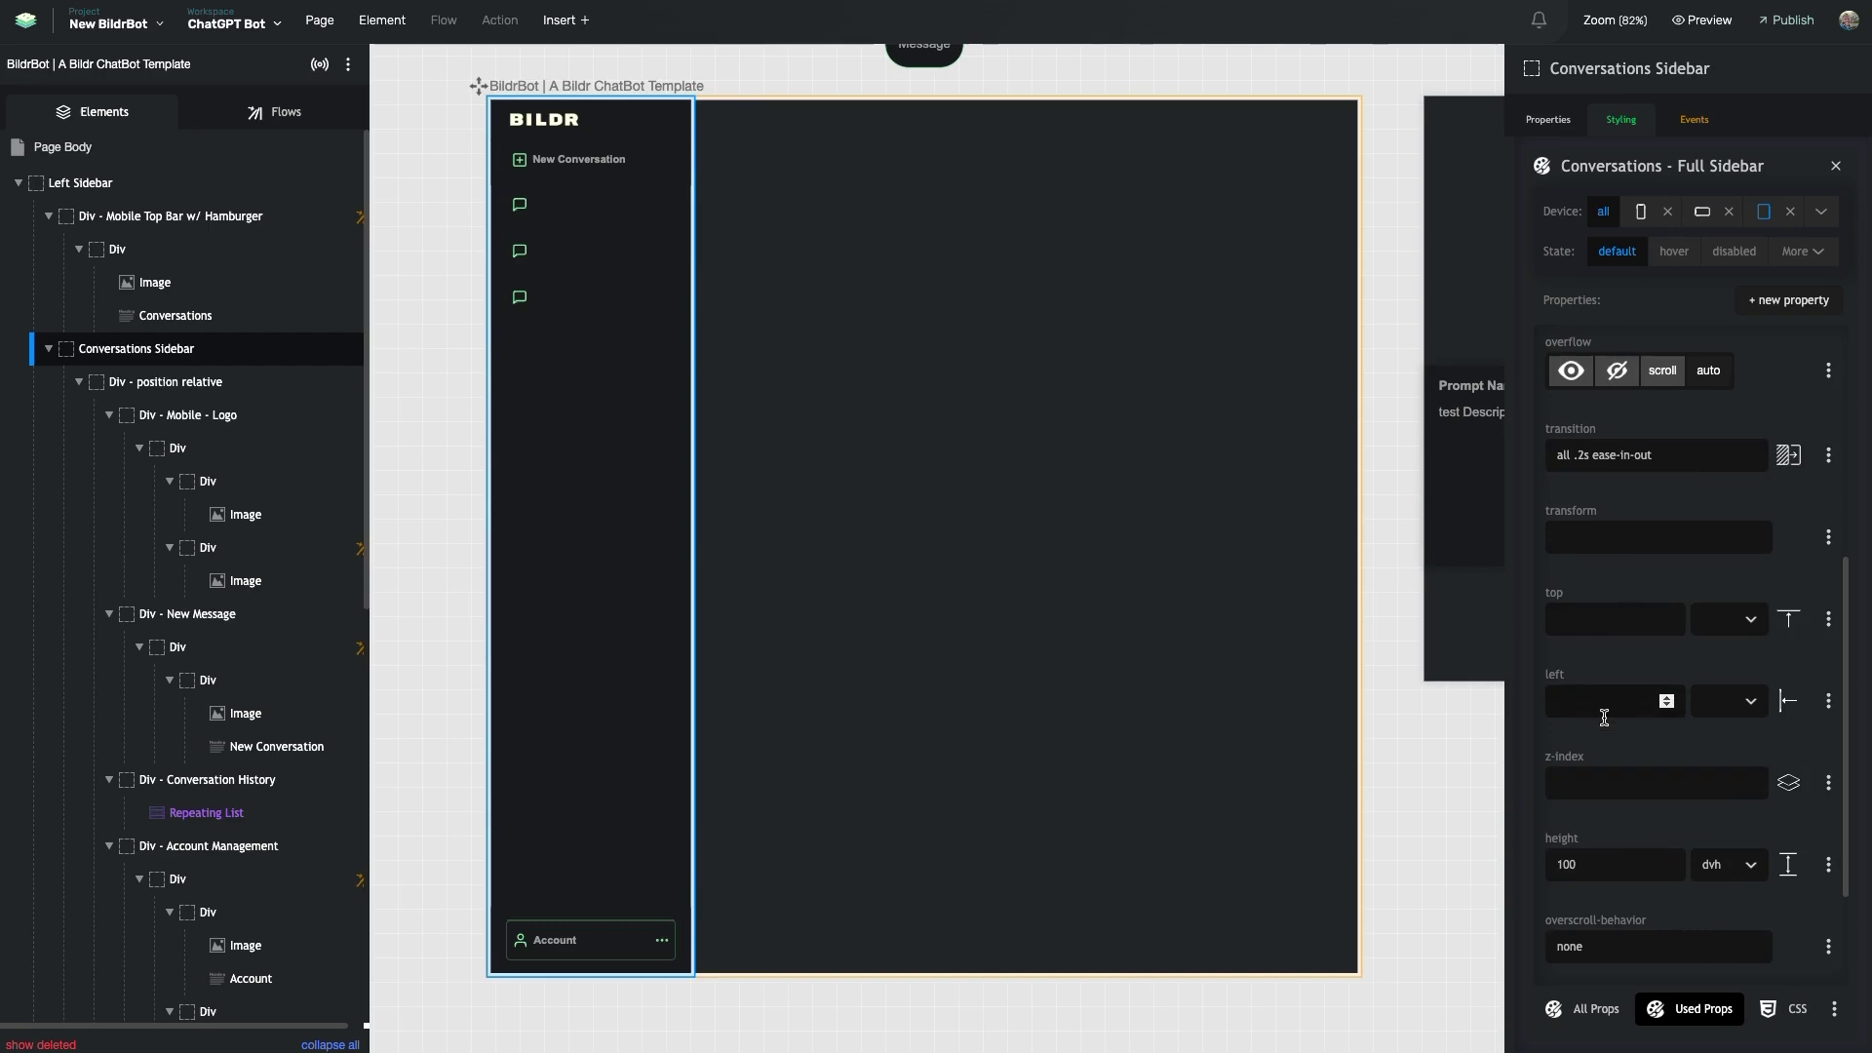
scroll(1647, 580, down, 2)
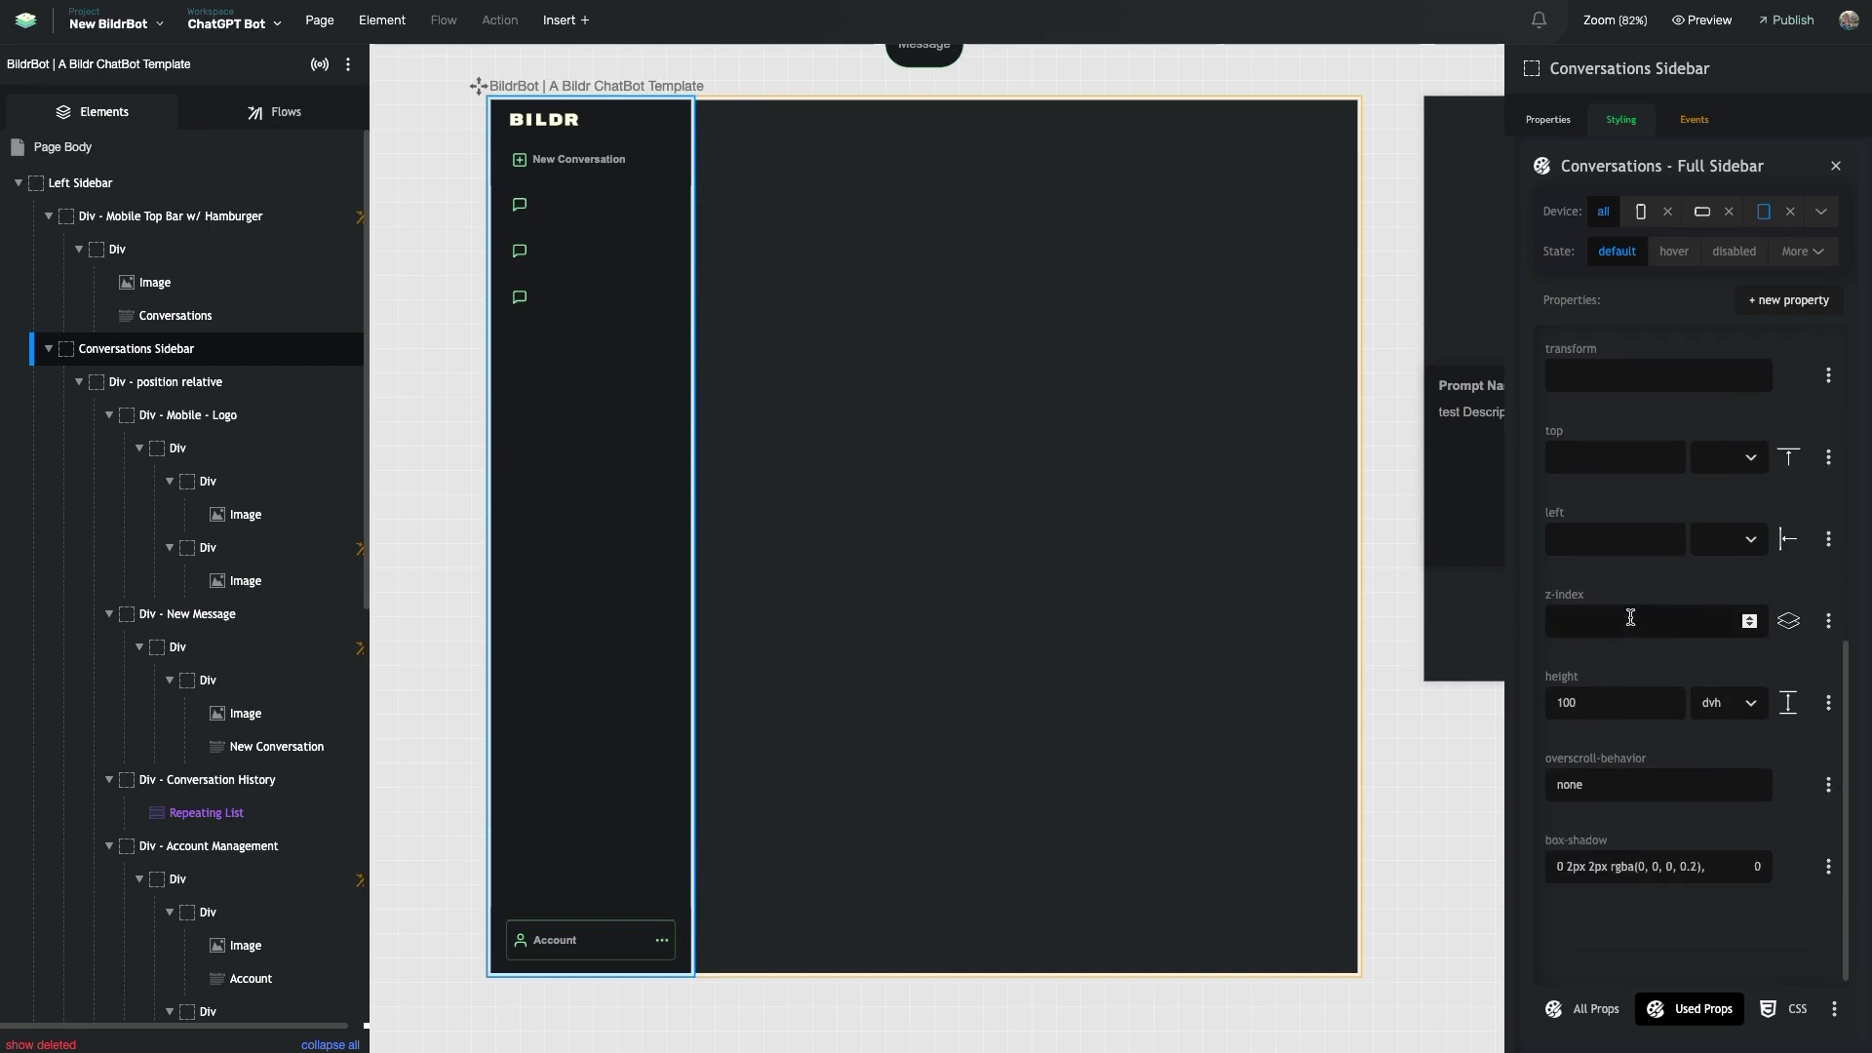
drag(1569, 675, 1550, 675)
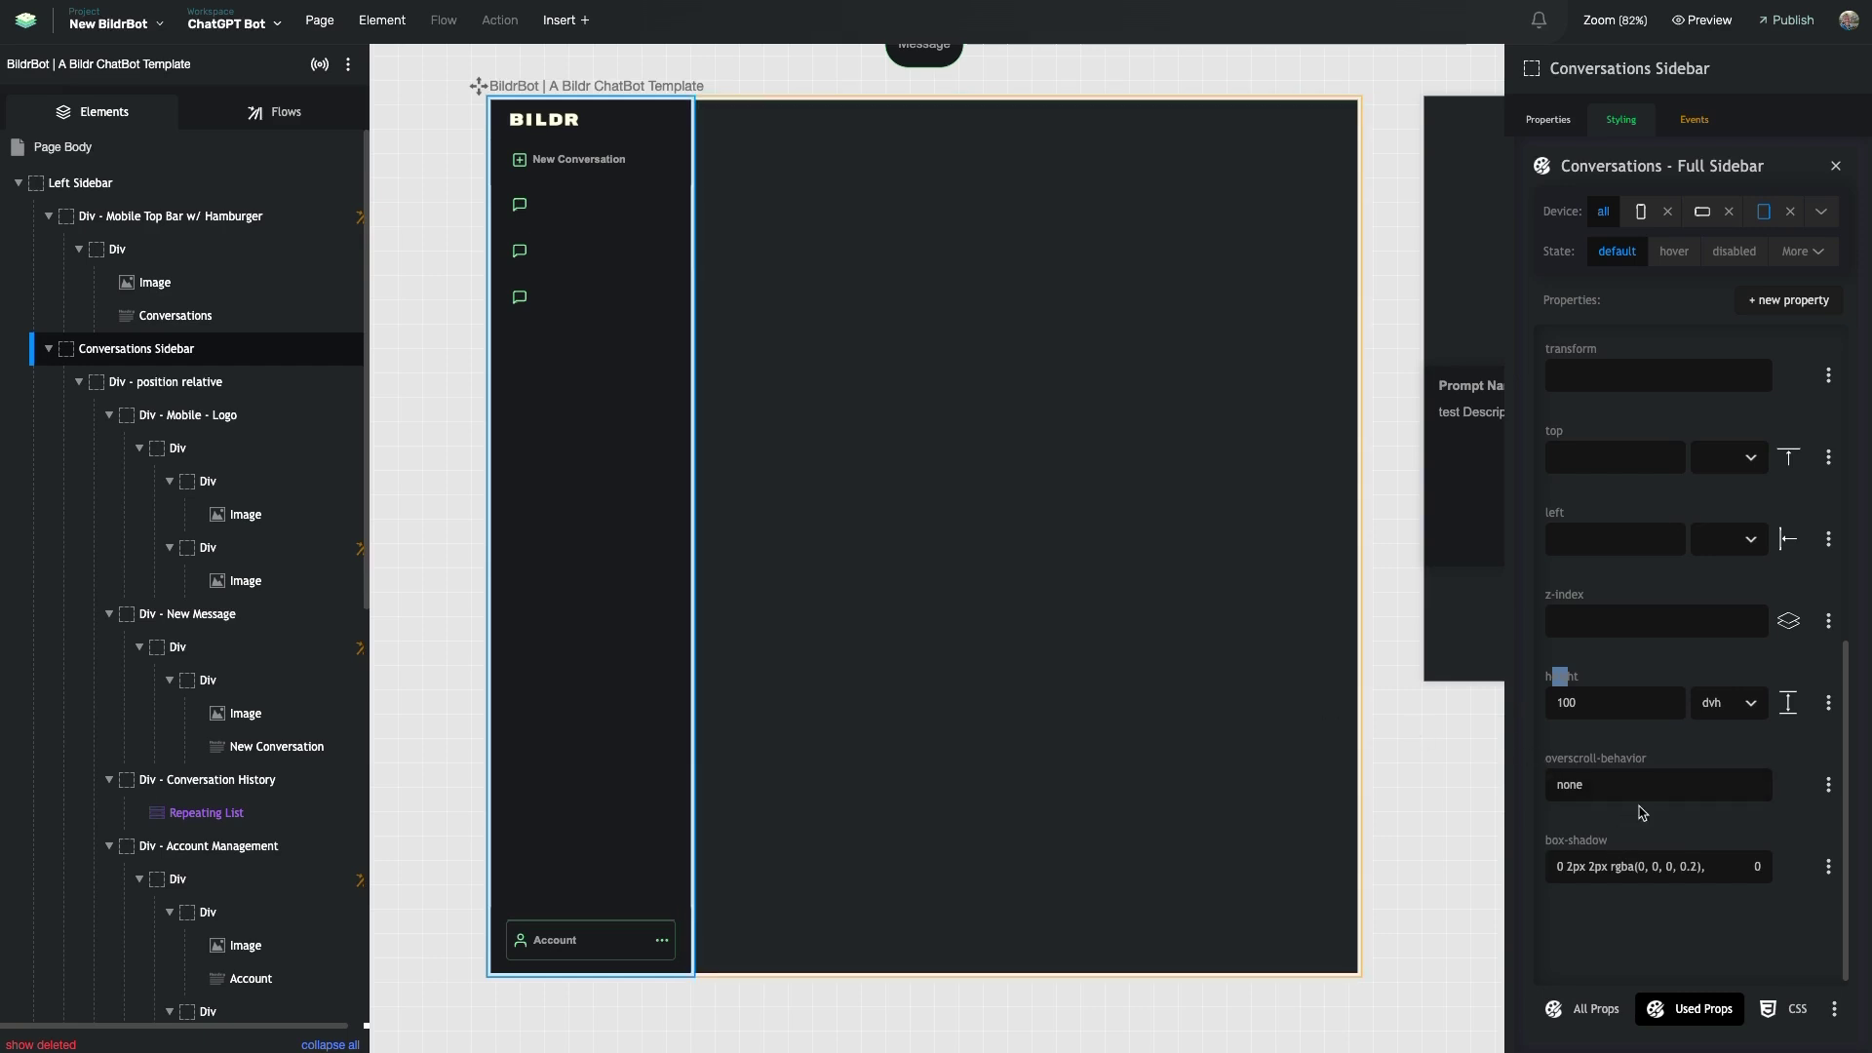
scroll(1647, 839, up, 5)
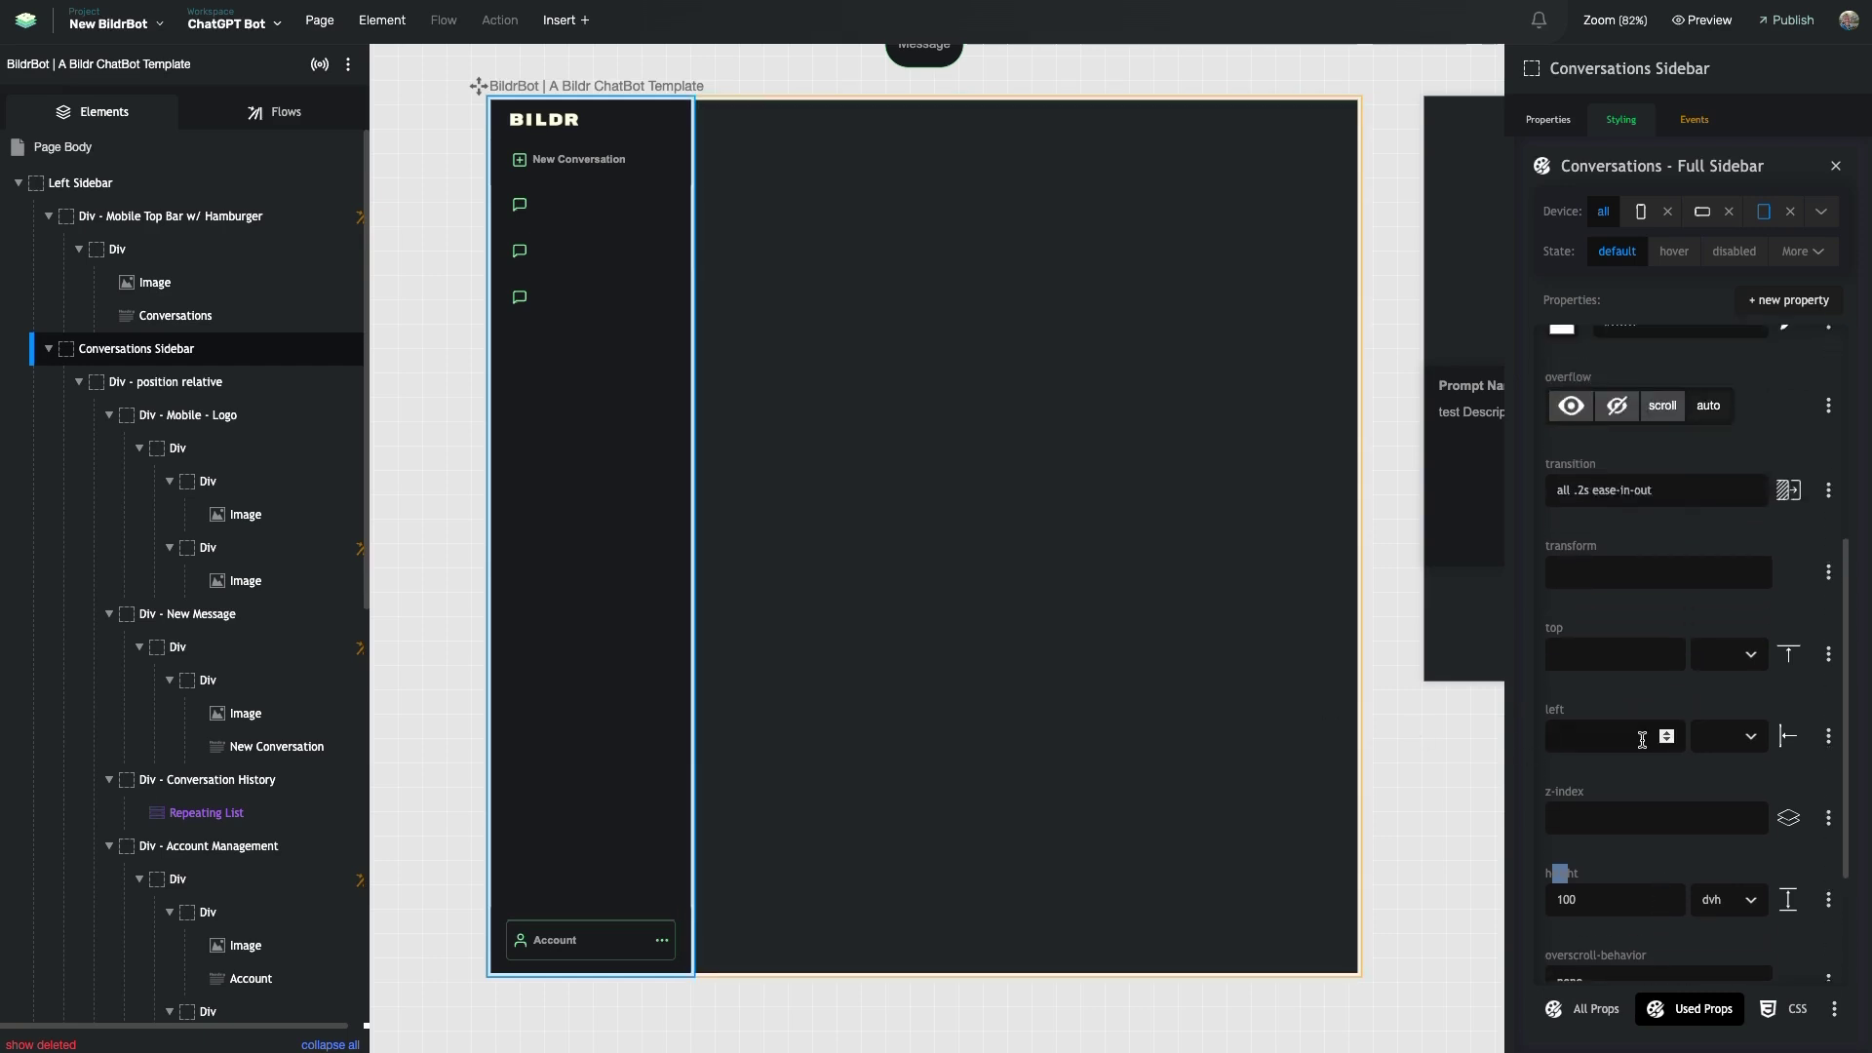
click(78, 381)
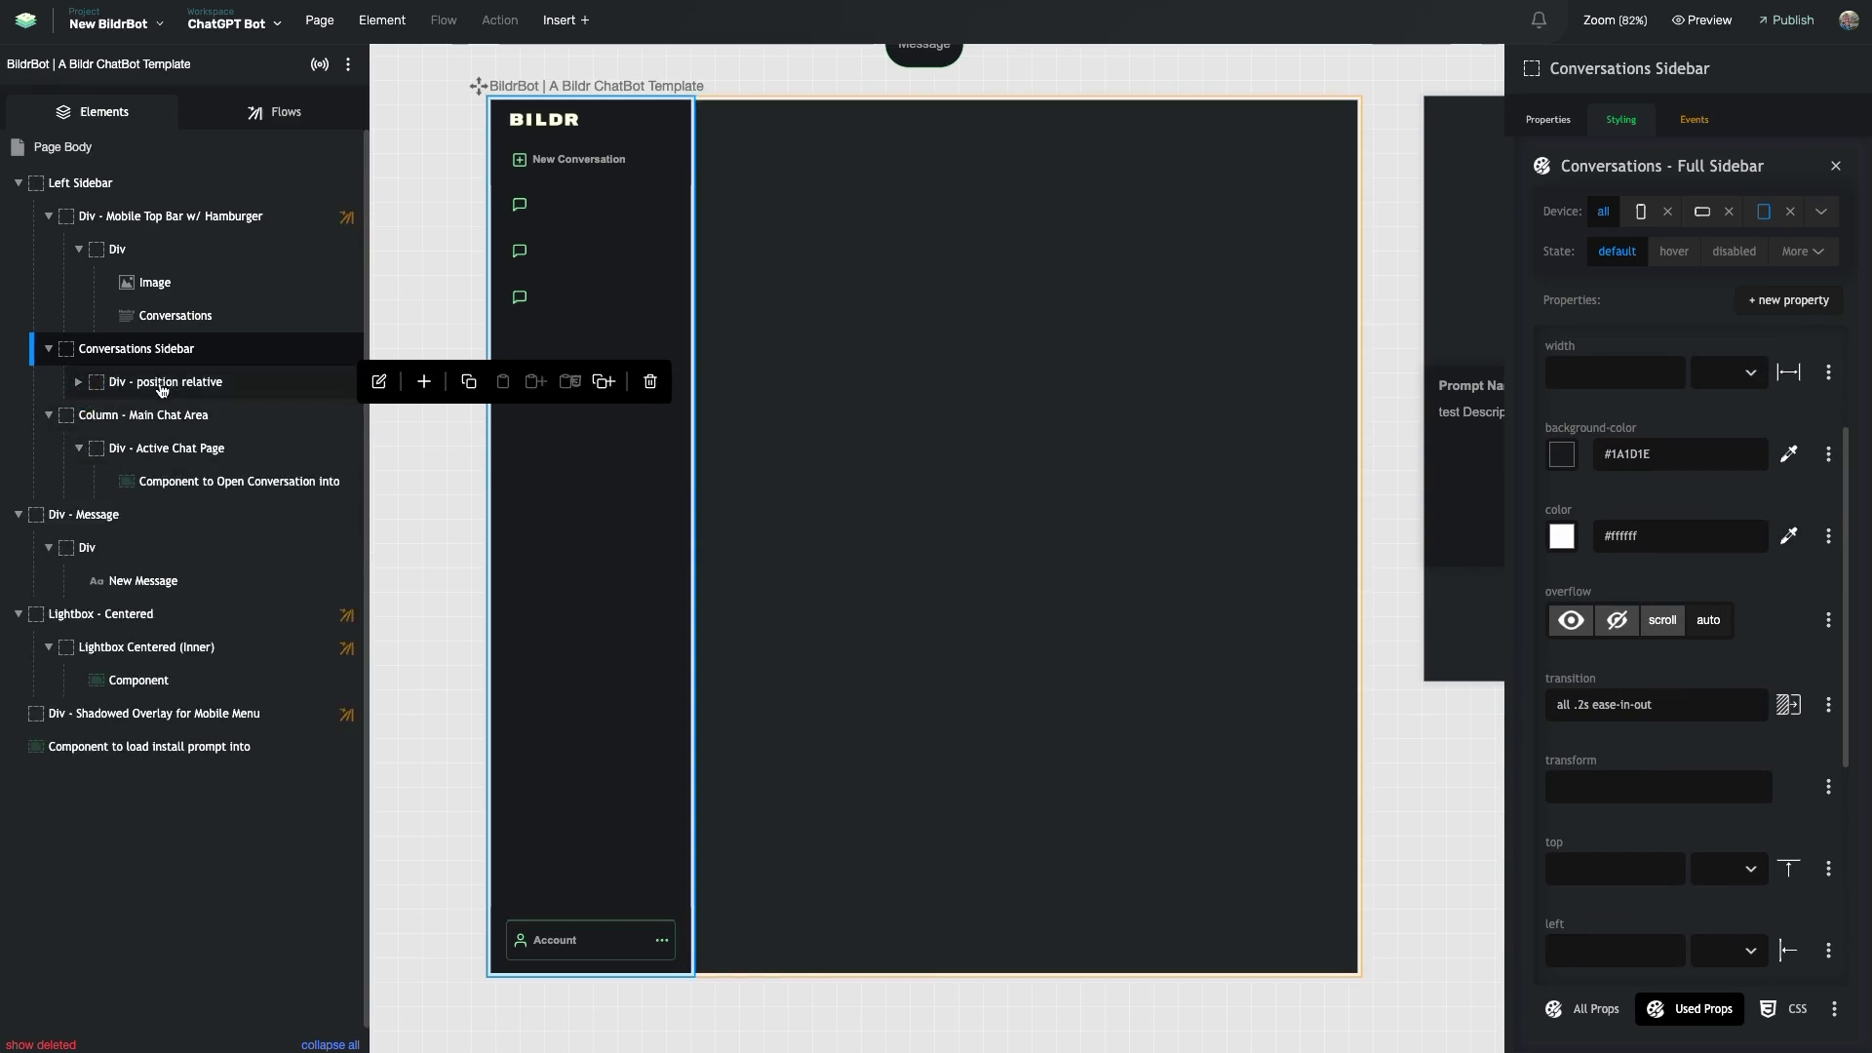
scroll(1658, 507, down, 4)
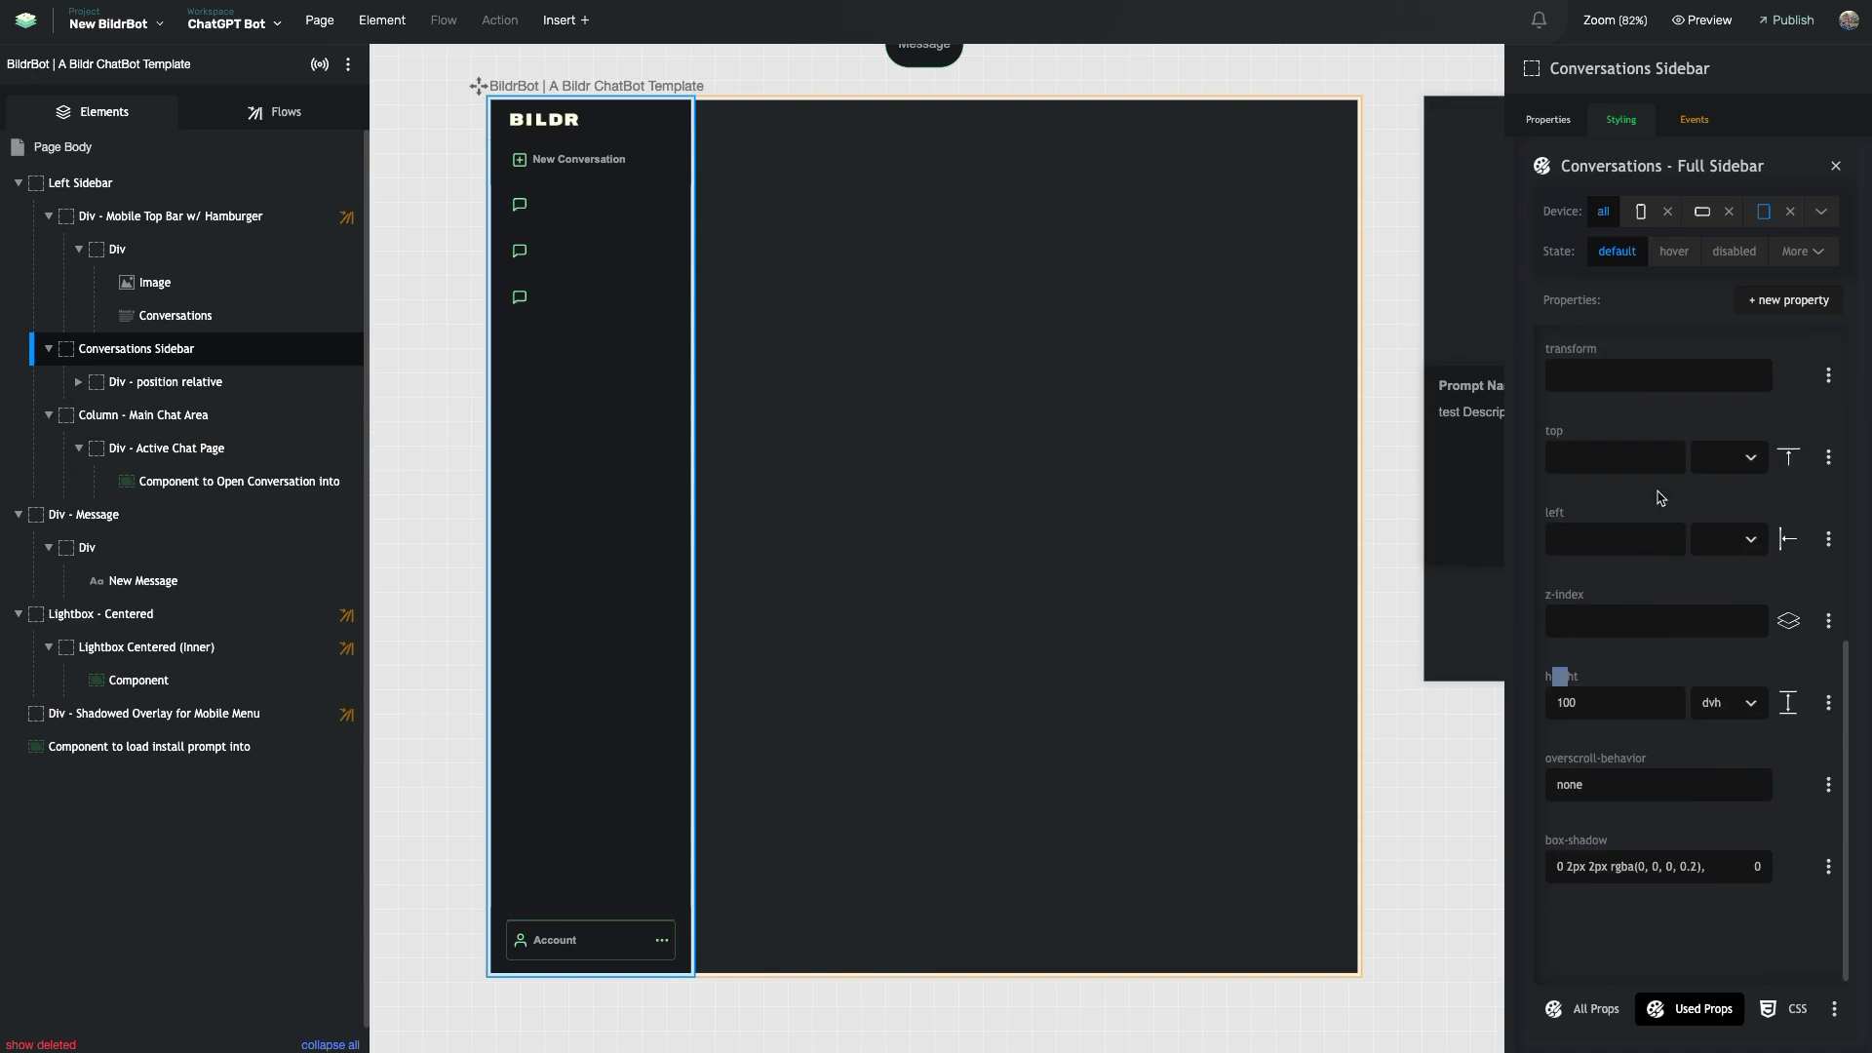
scroll(1660, 498, up, 5)
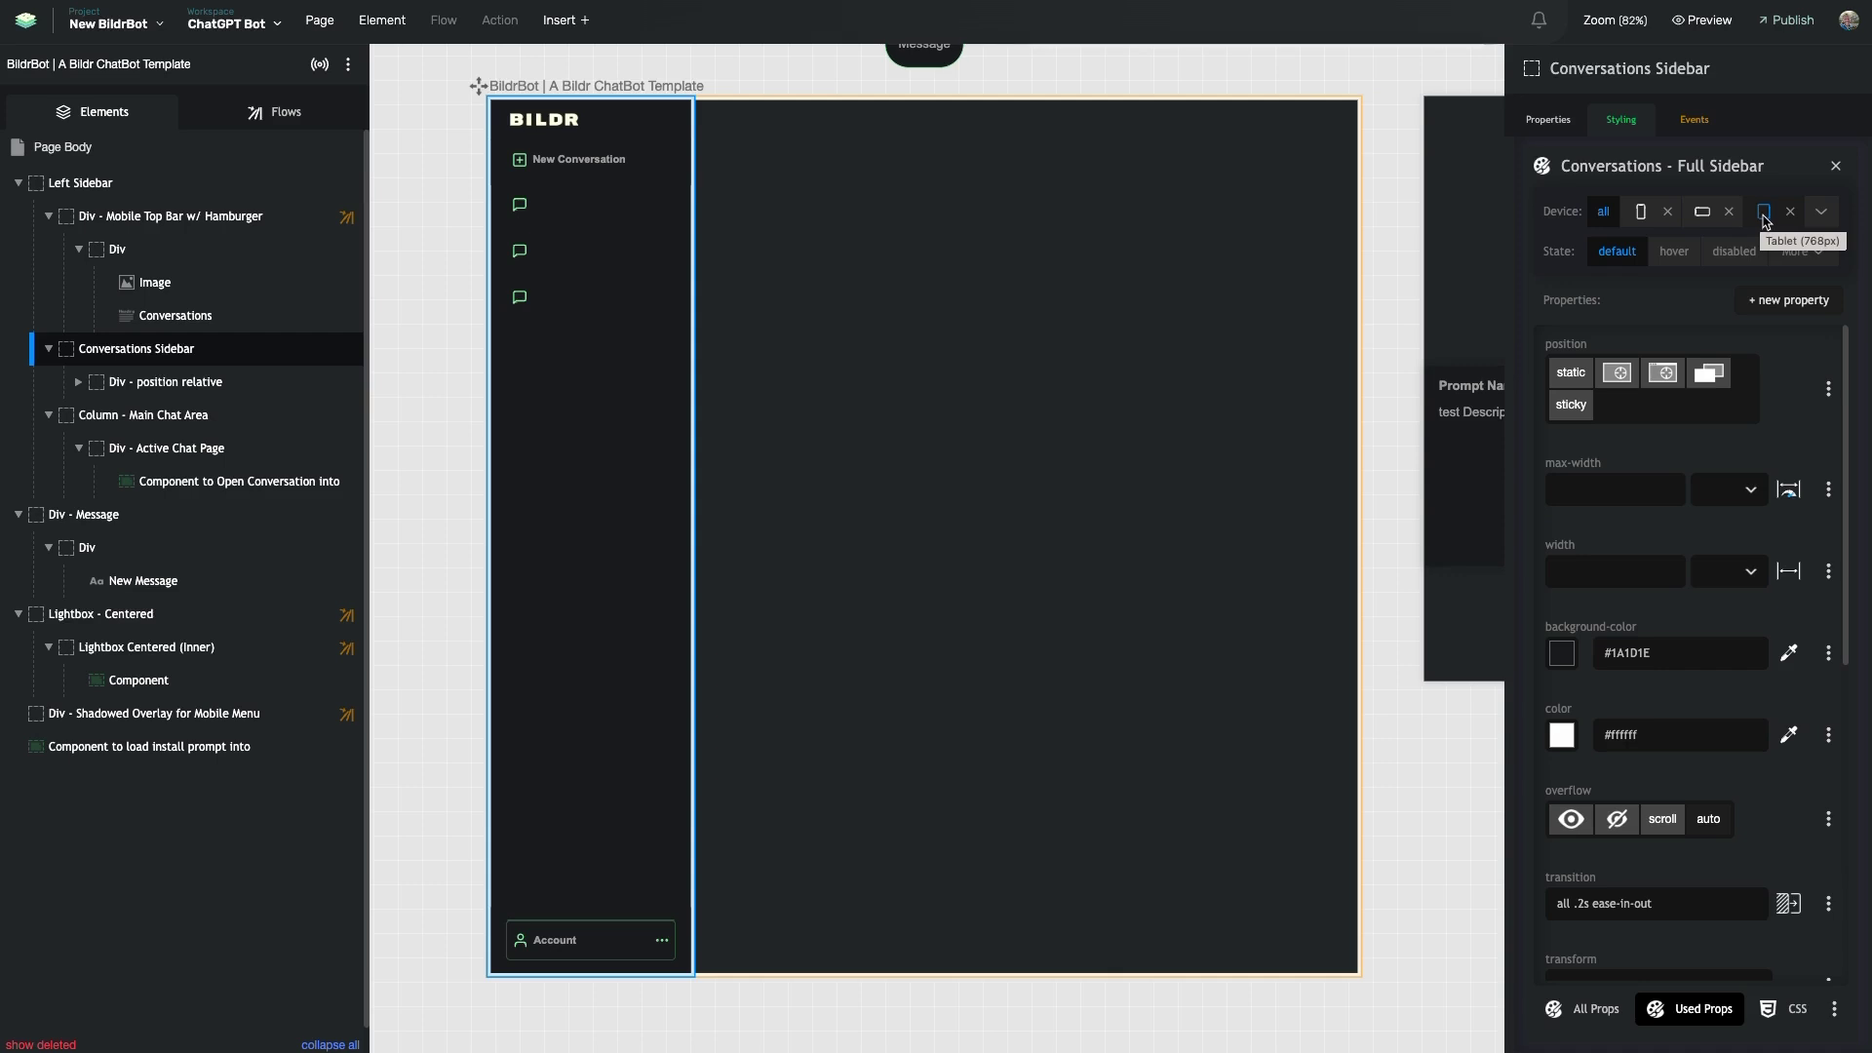
- Show the sidebar's tablet overrides: 1000 px max-width, 80 vw width, translateX(-100%)
click(1764, 212)
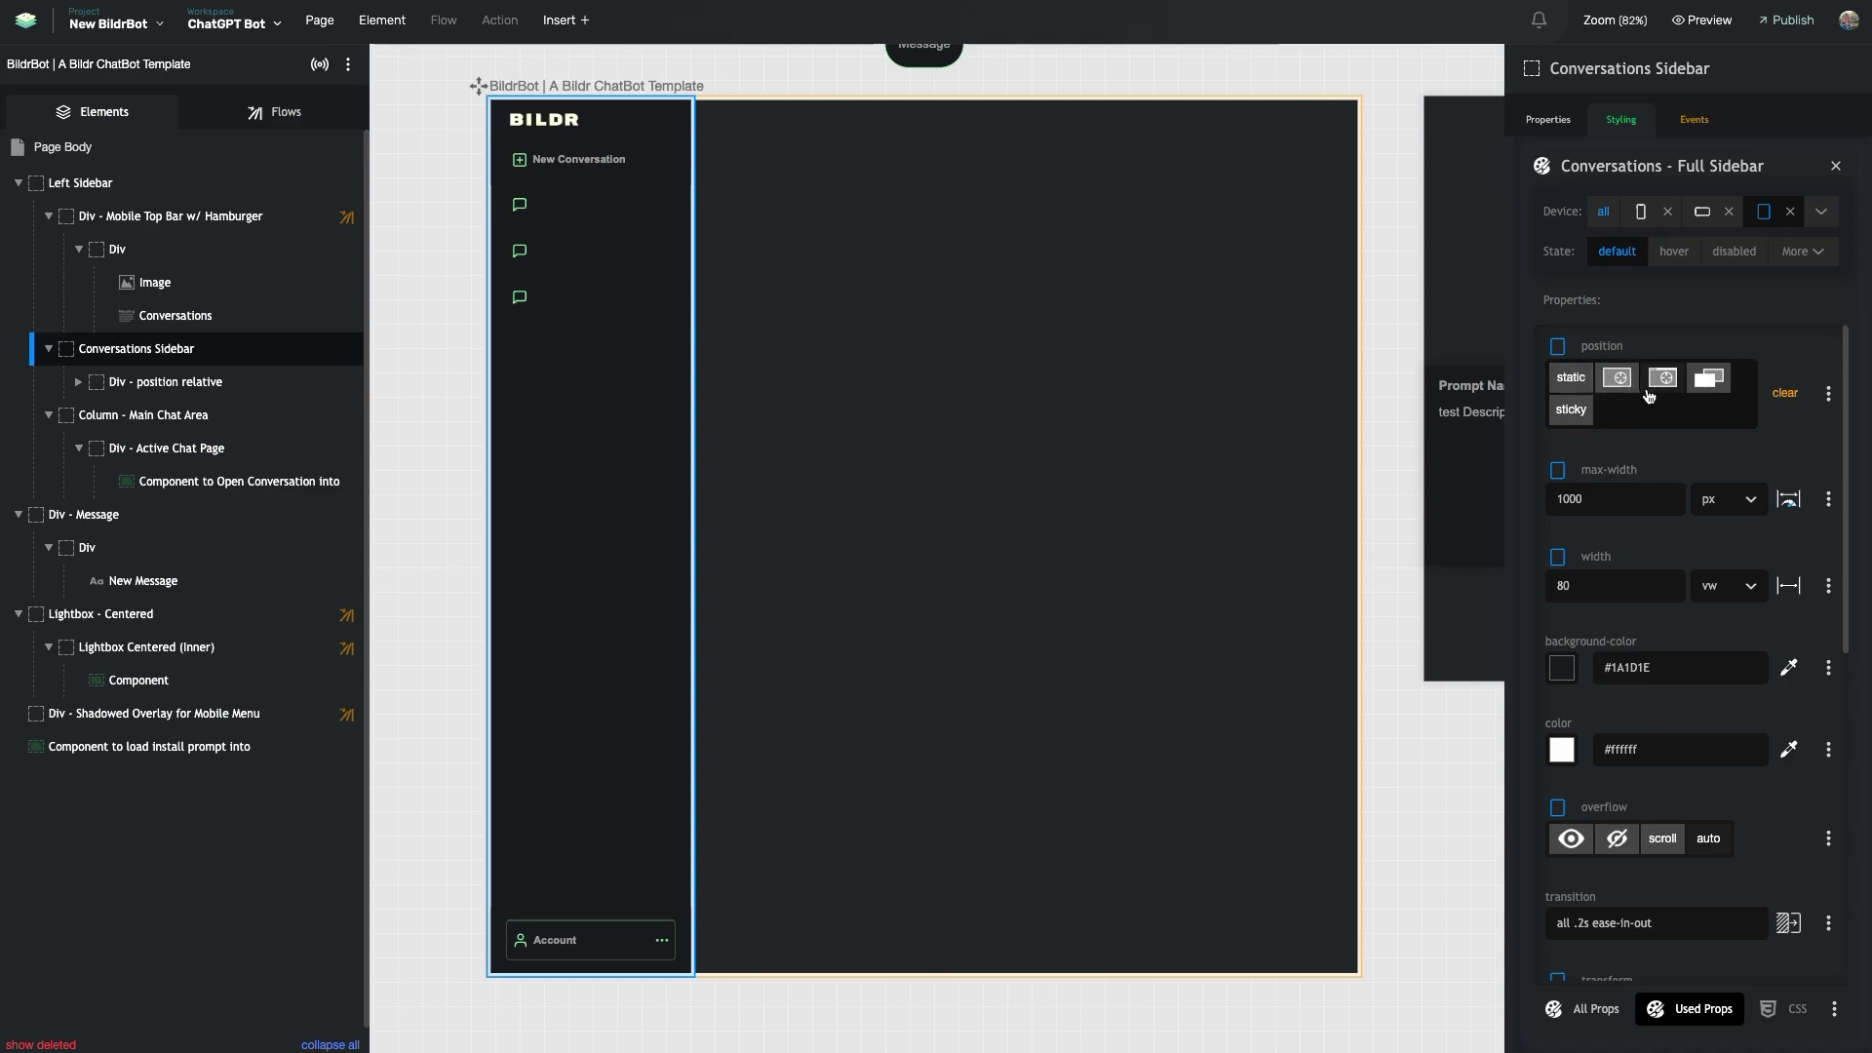
scroll(1653, 400, down, 2)
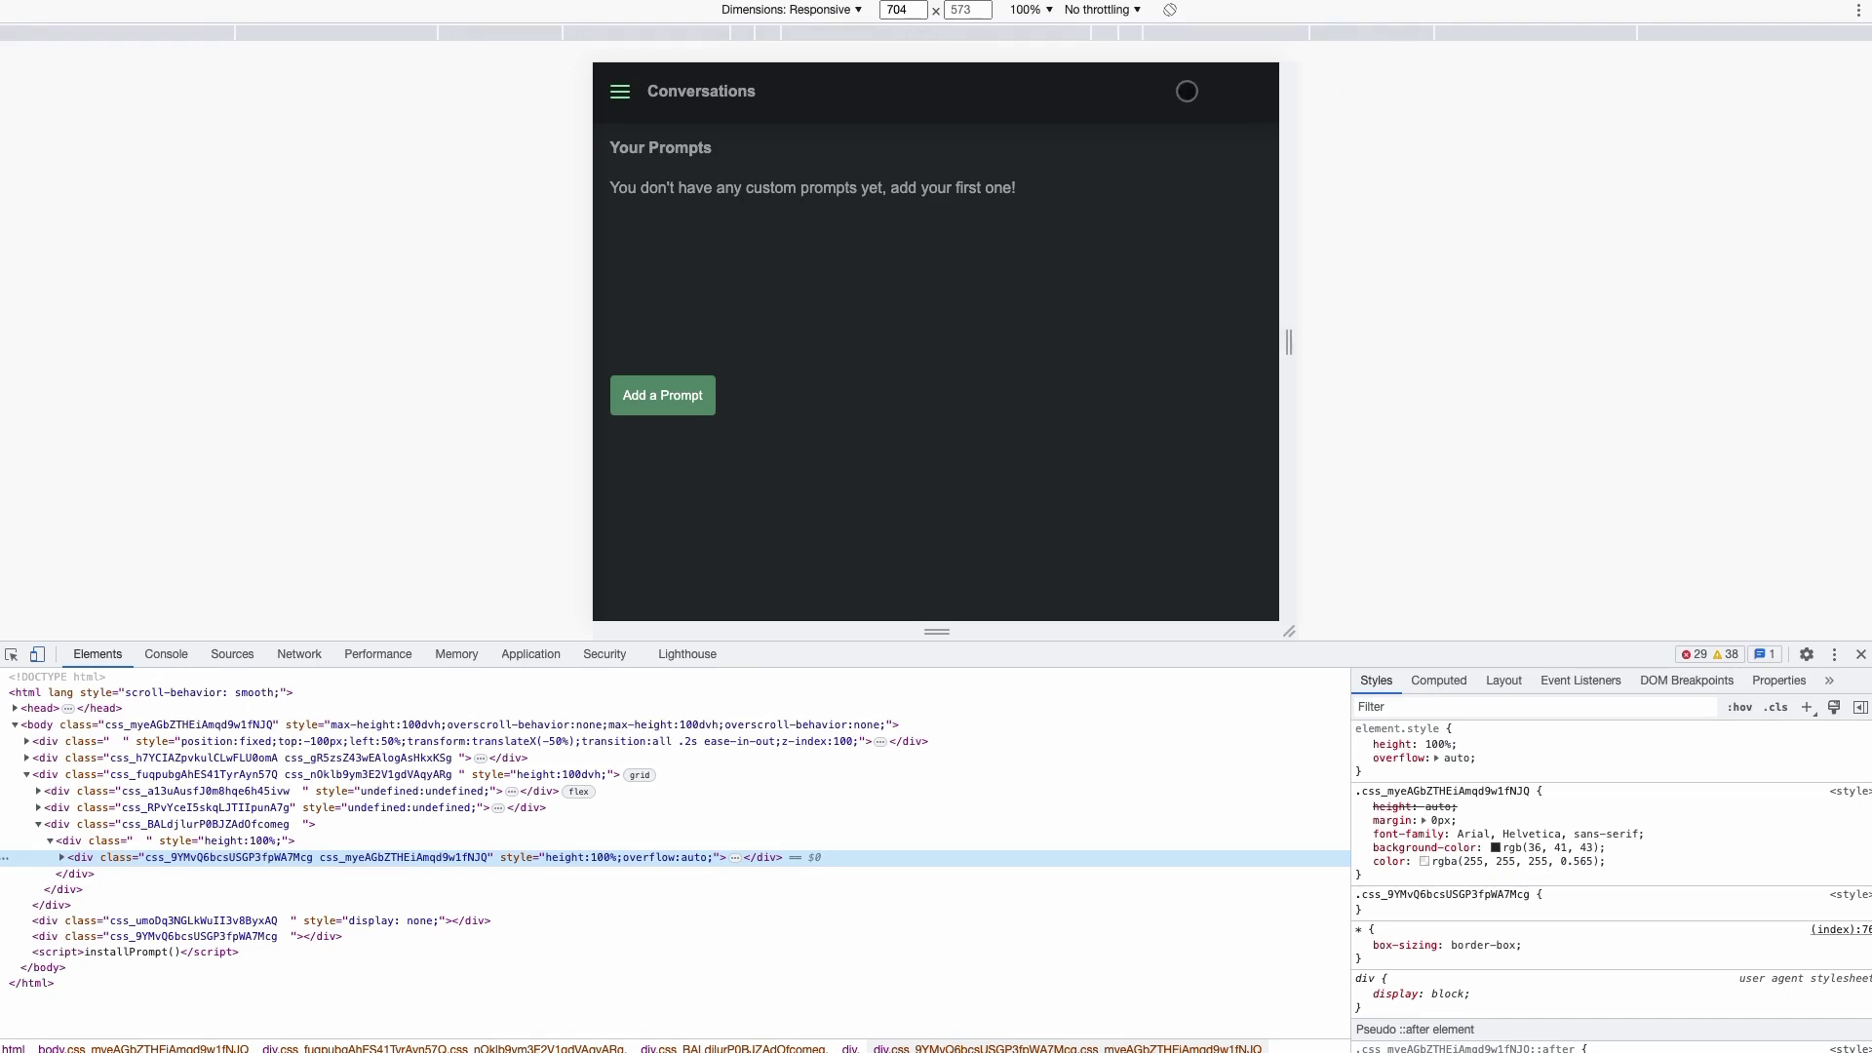
- Open and close the slide-in conversations drawer twice at tablet width, closing once via the overlay
click(614, 90)
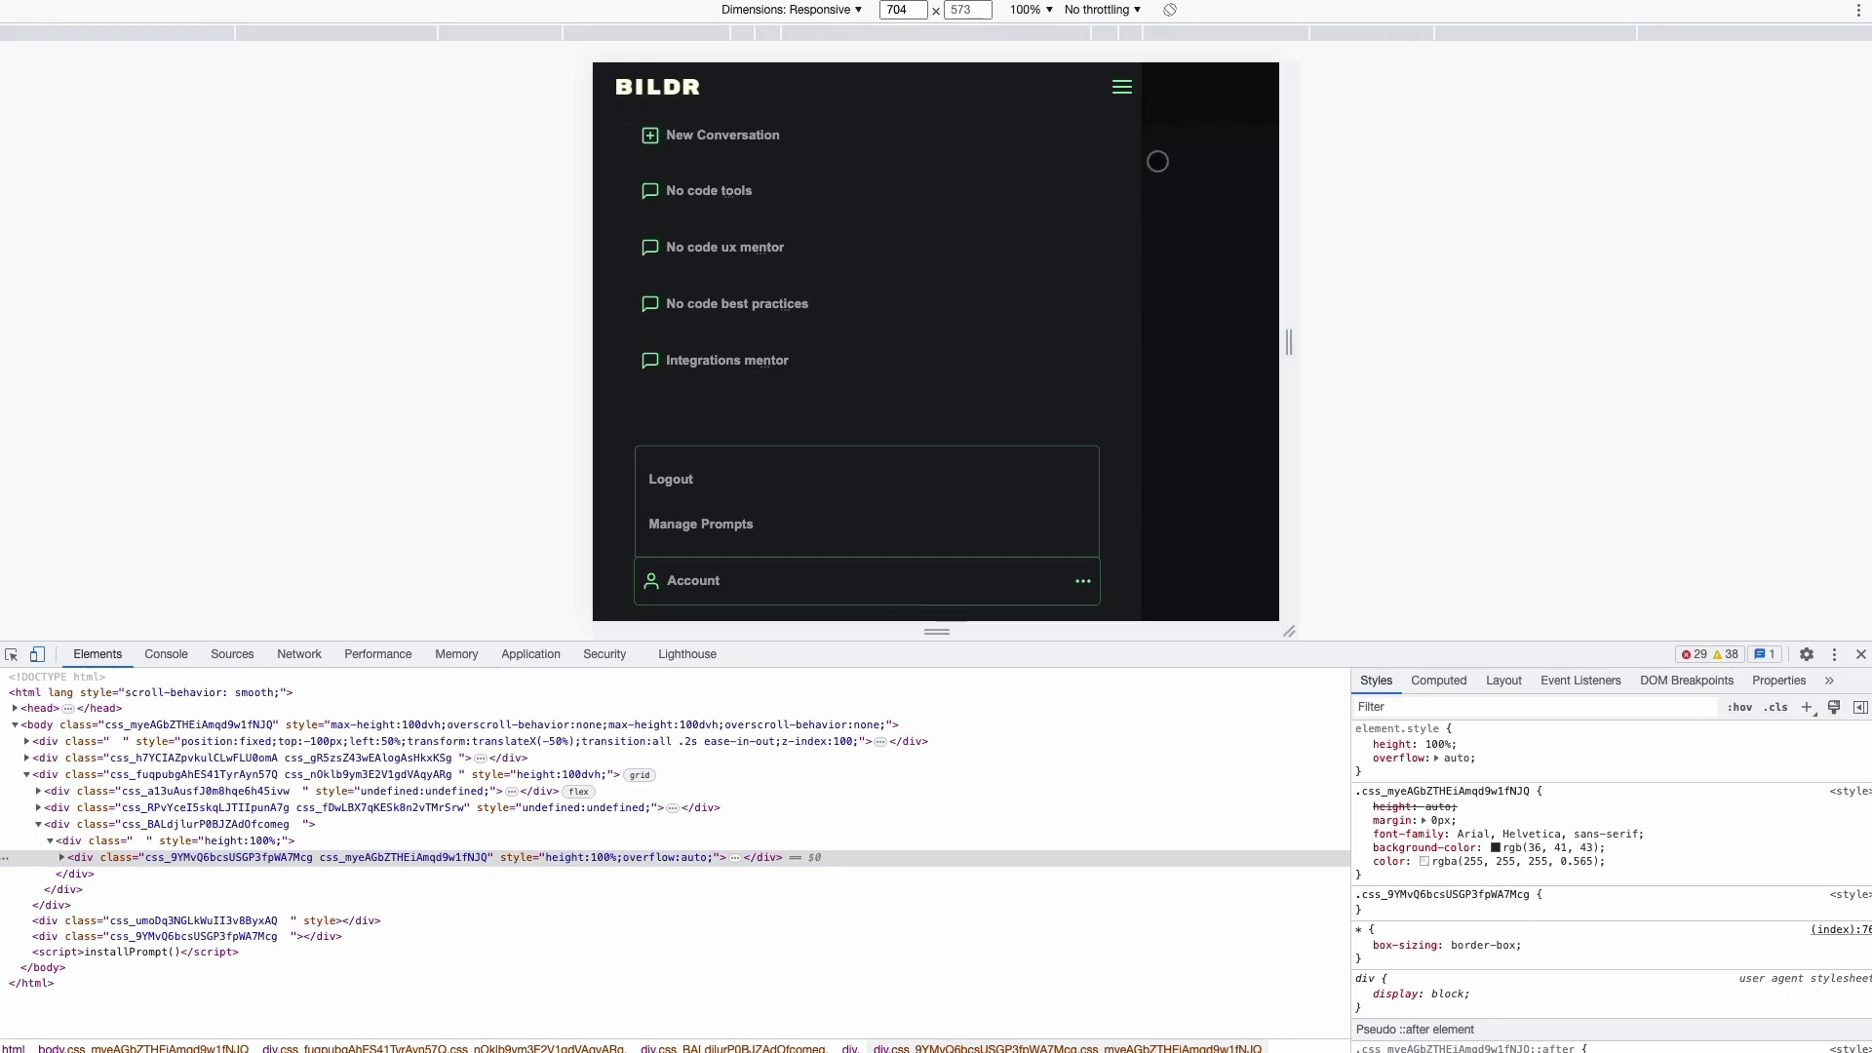
click(1198, 156)
click(620, 92)
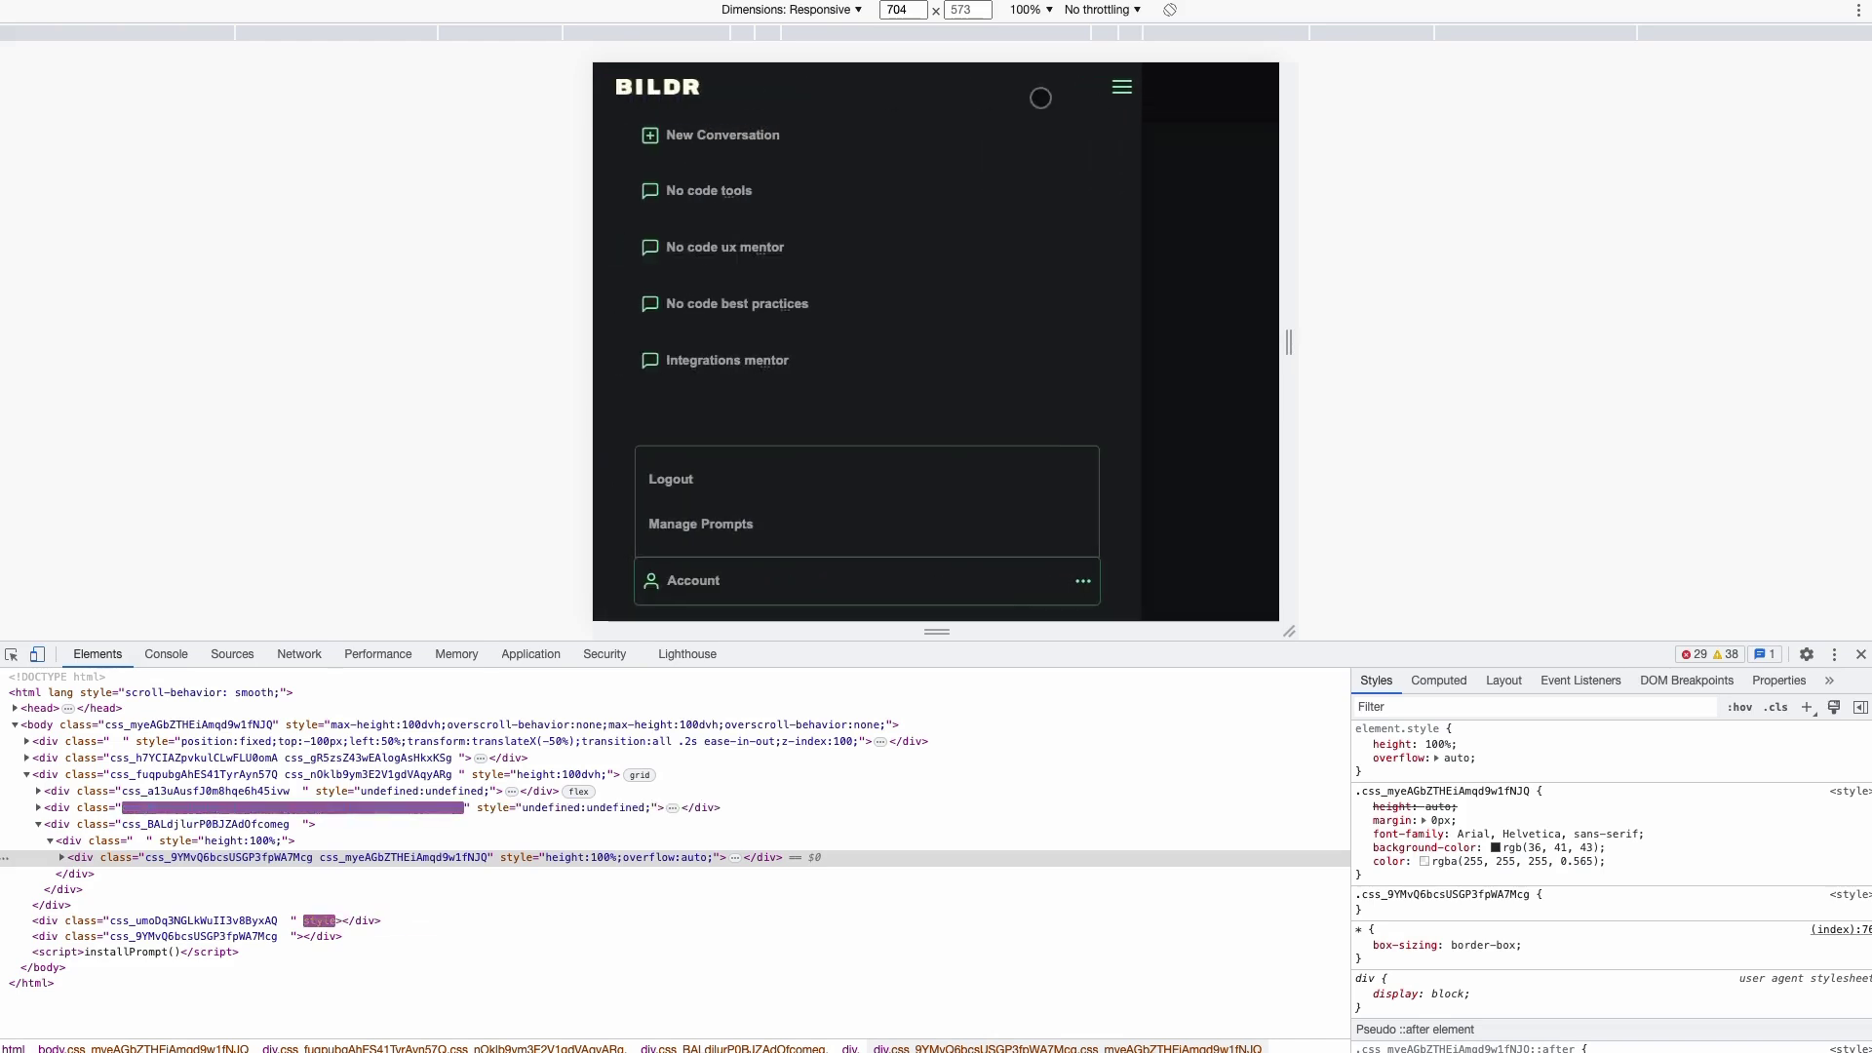
click(1190, 163)
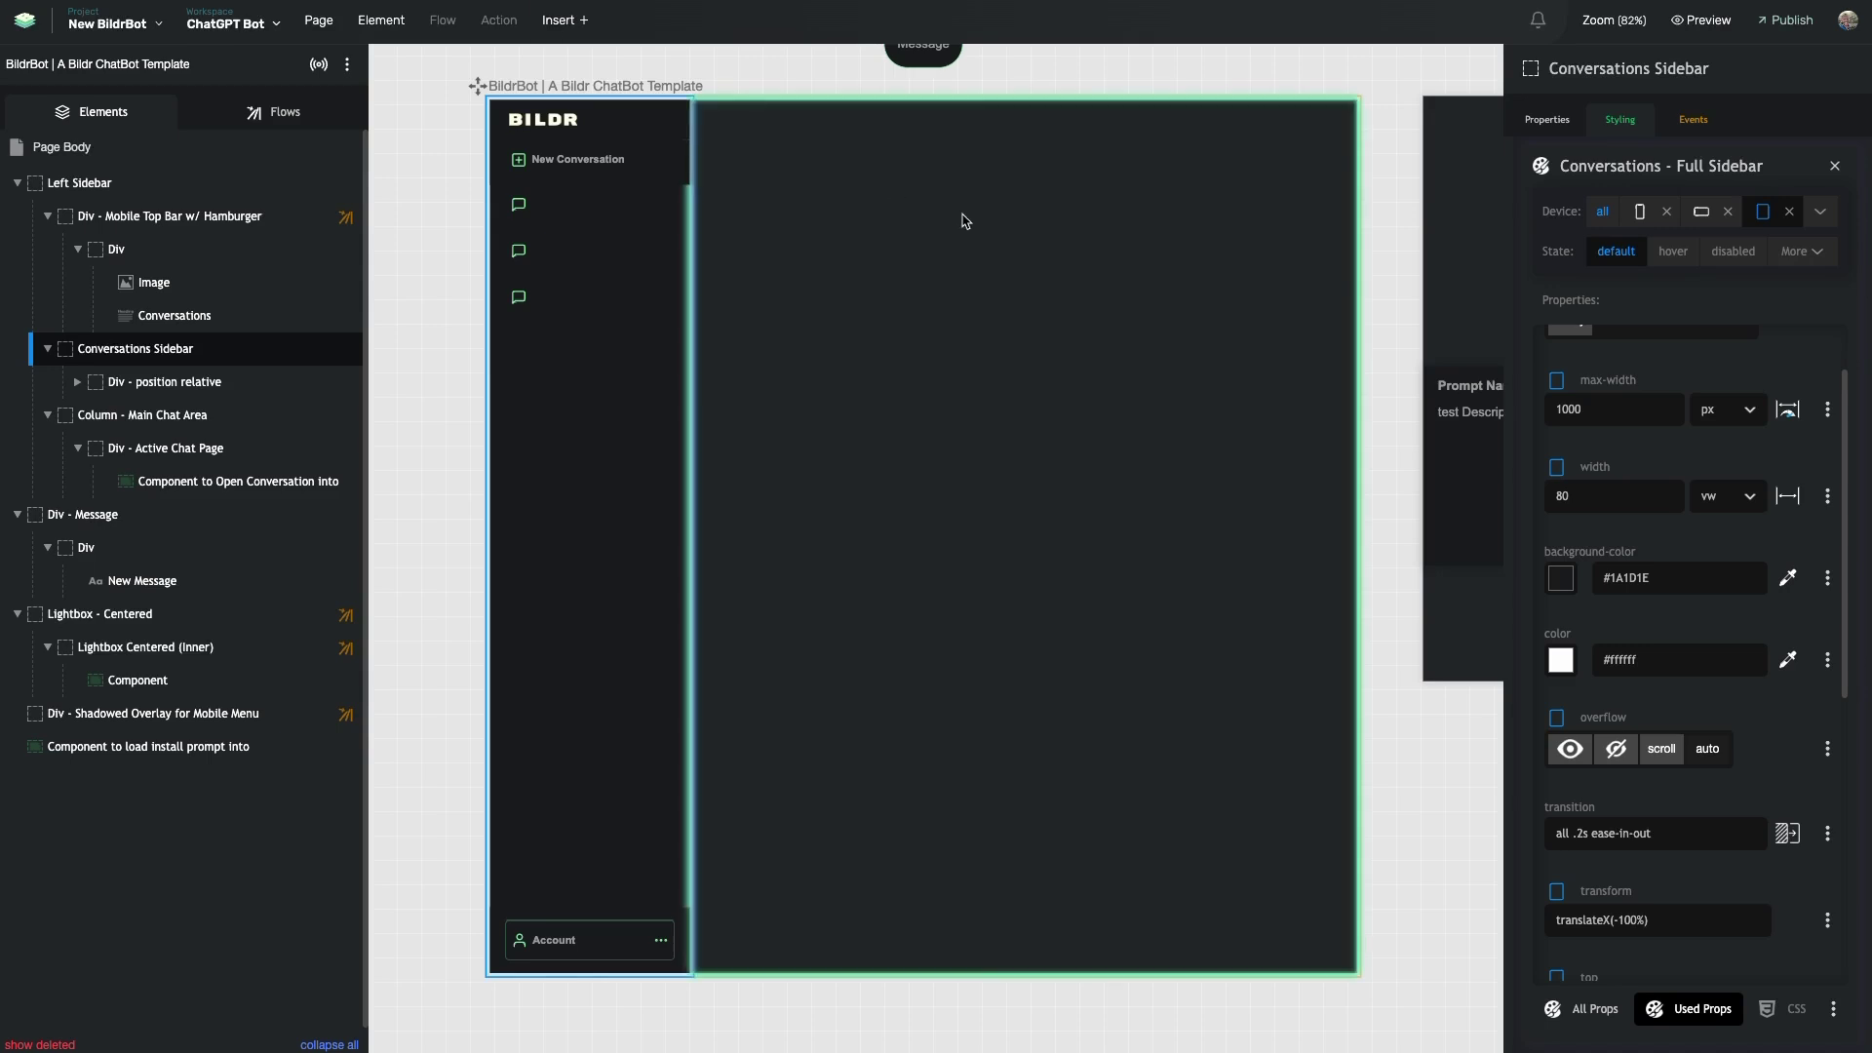
- Check the sidebar's tablet values translateX(-100%), top 0, left 0, z-index 20, then return to the preview
scroll(1673, 564, down, 3)
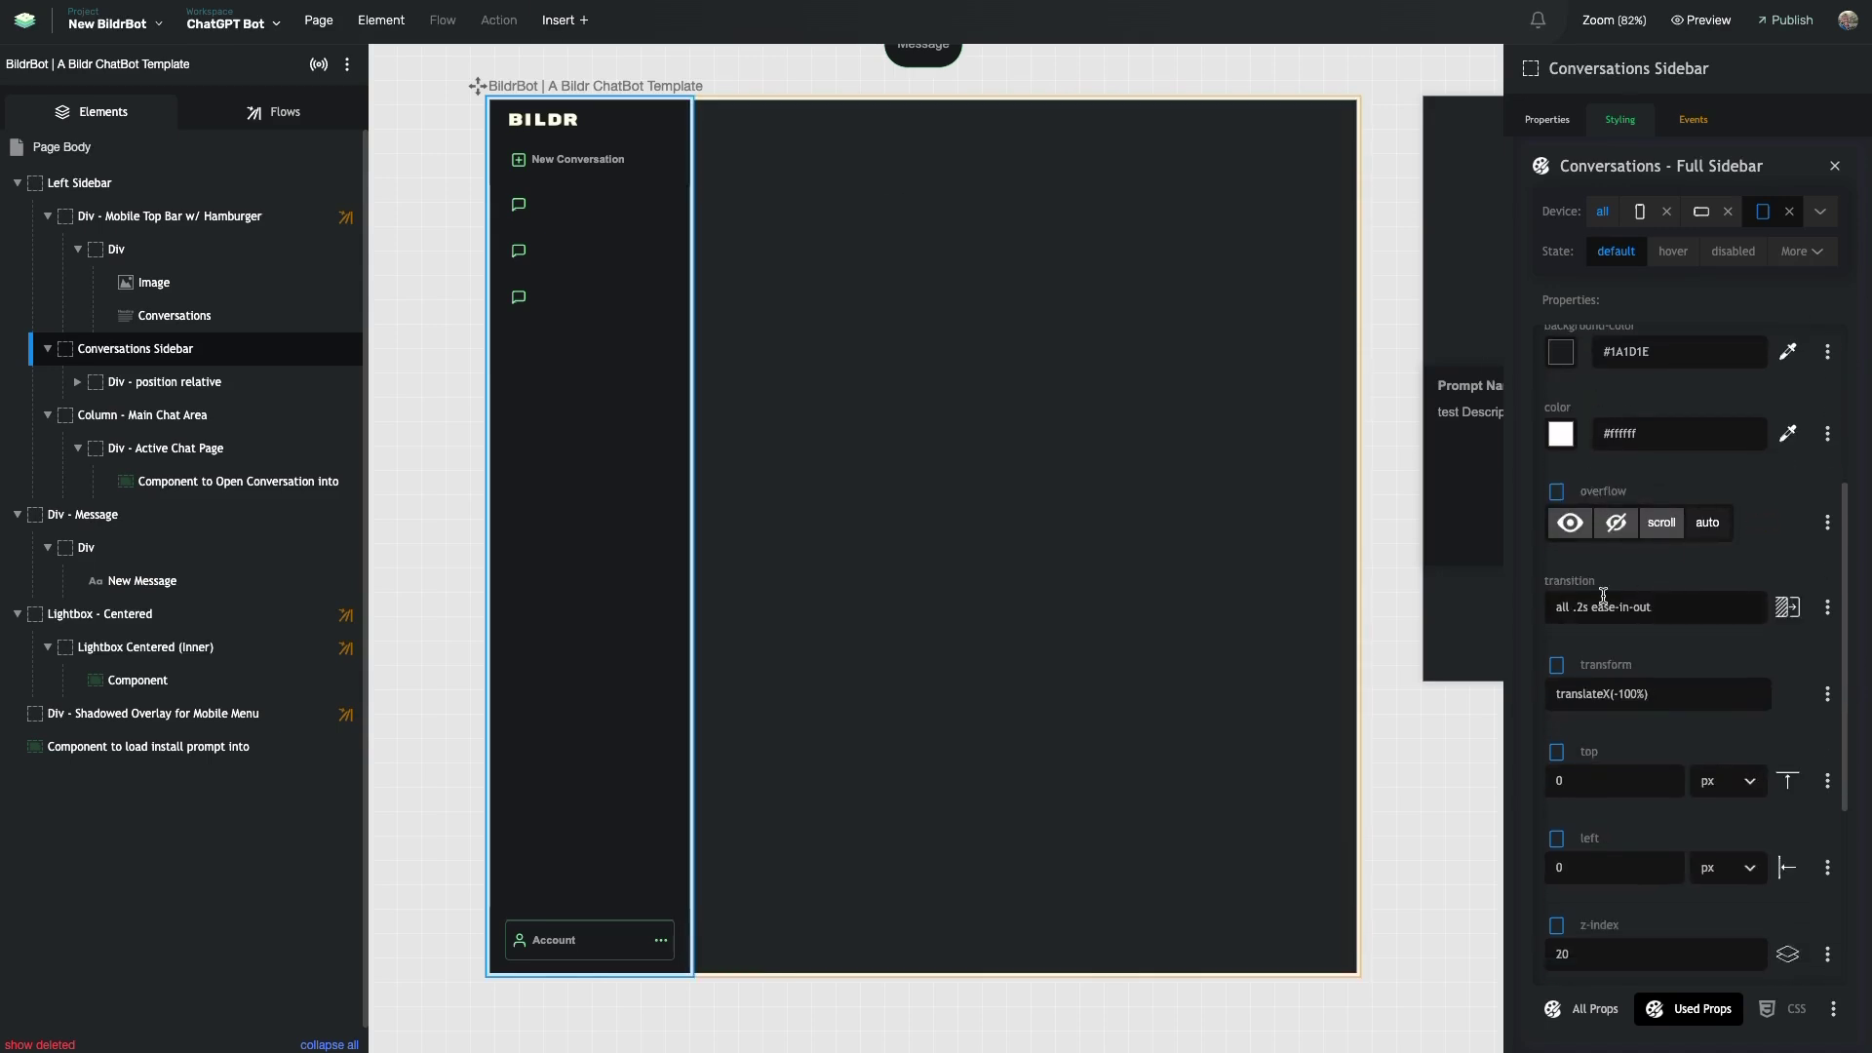
scroll(1605, 599, down, 1)
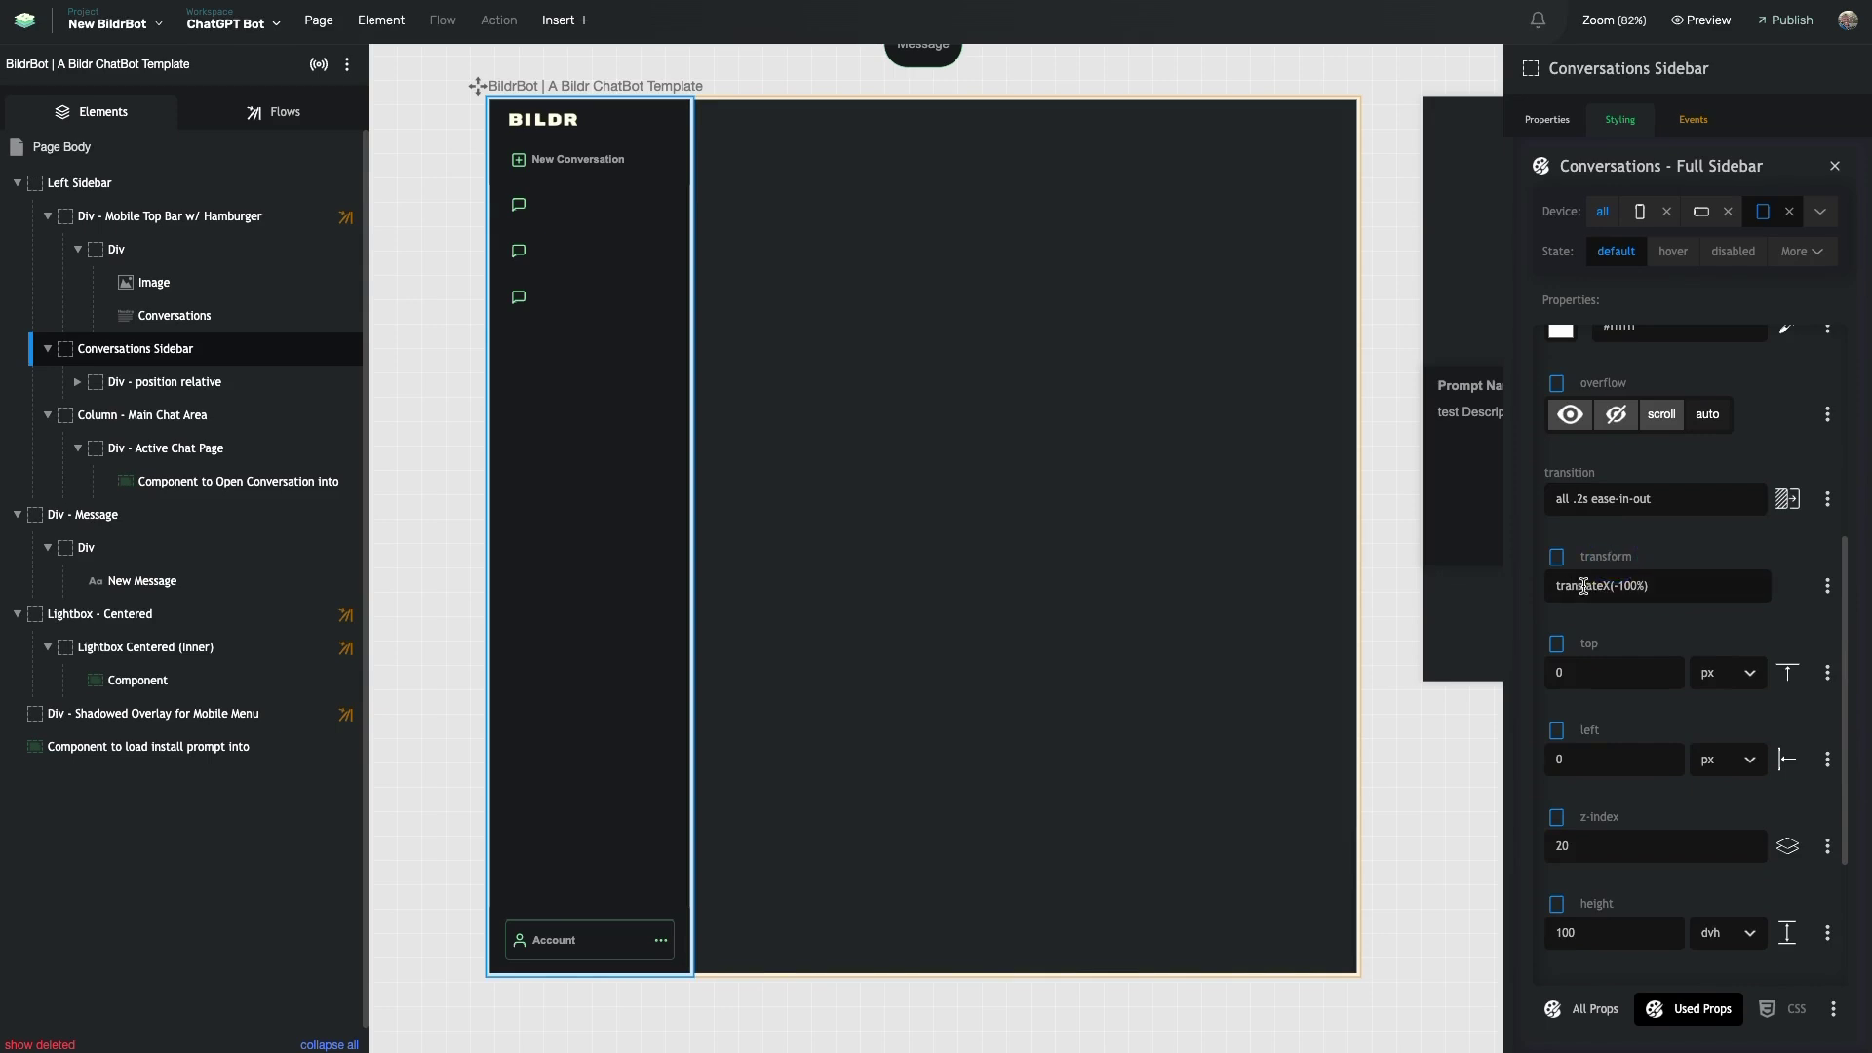
drag(1584, 556, 1638, 557)
click(1638, 556)
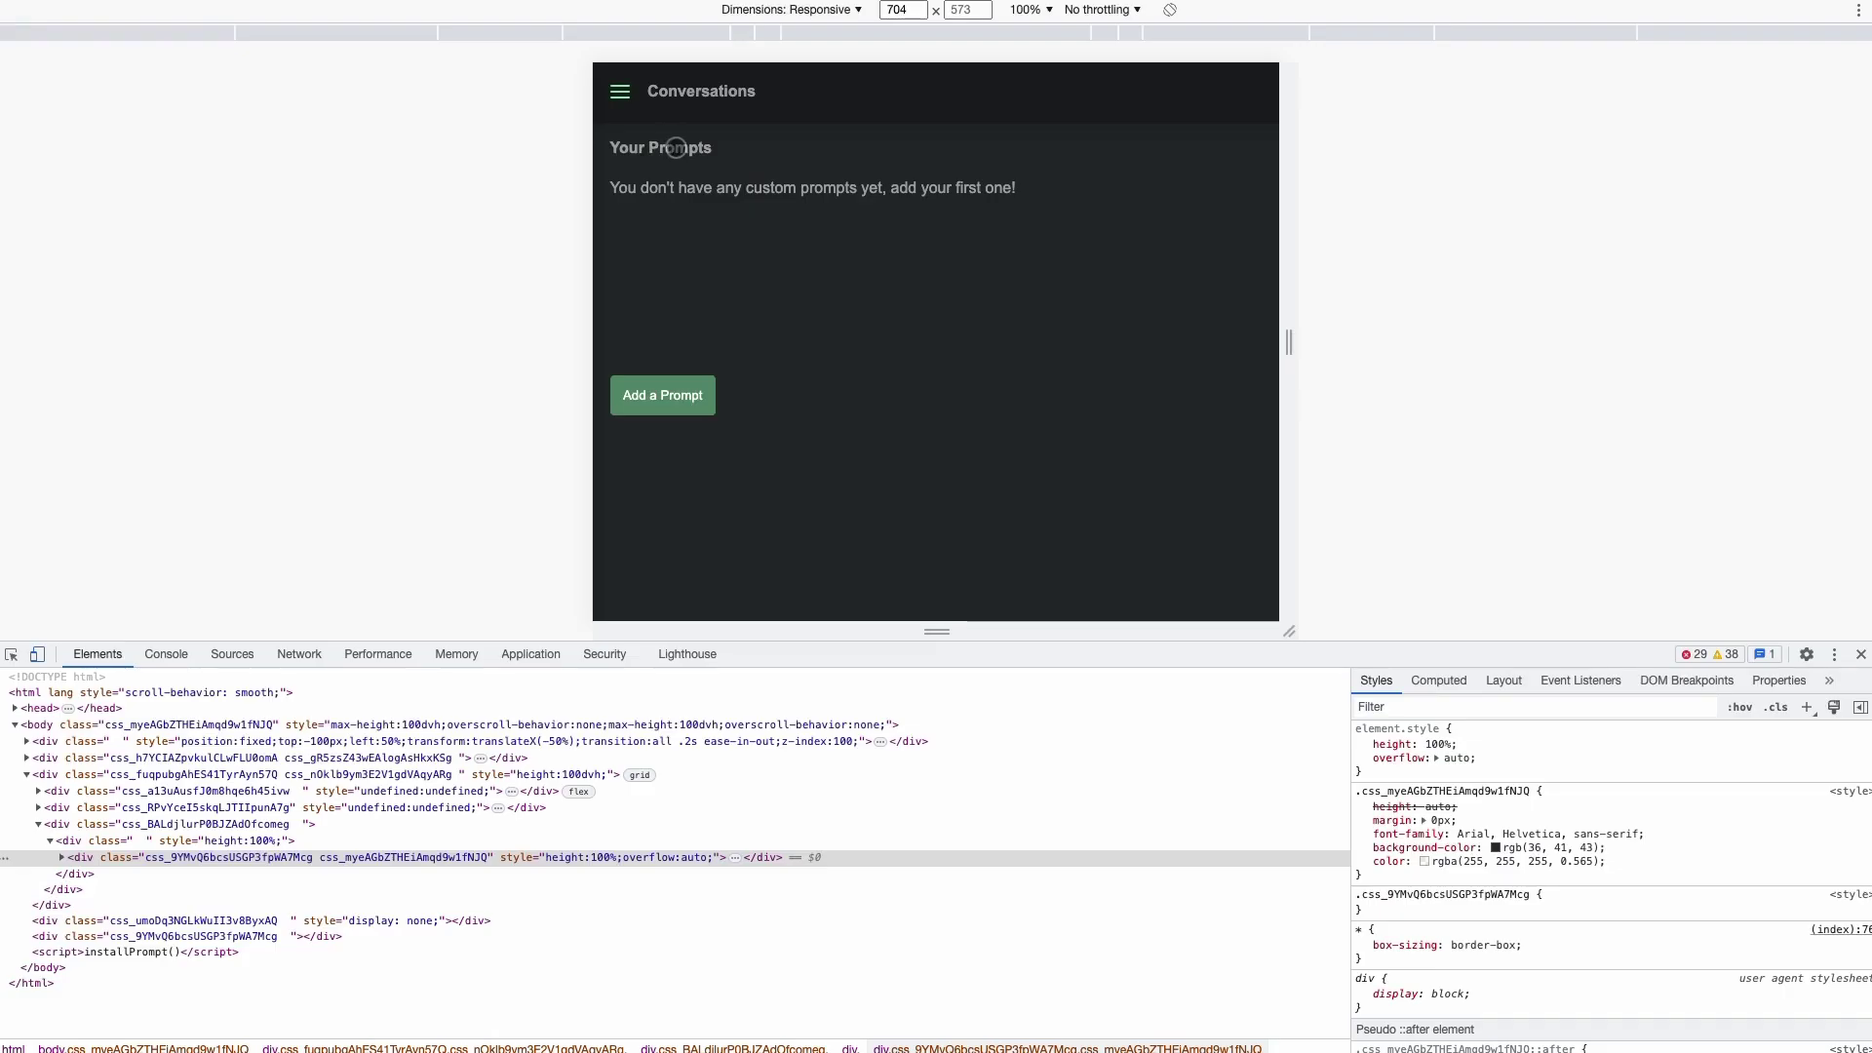
- Test the preview's hamburger menu, then clear the sidebar's tablet position override and return to all devices
click(626, 97)
click(644, 135)
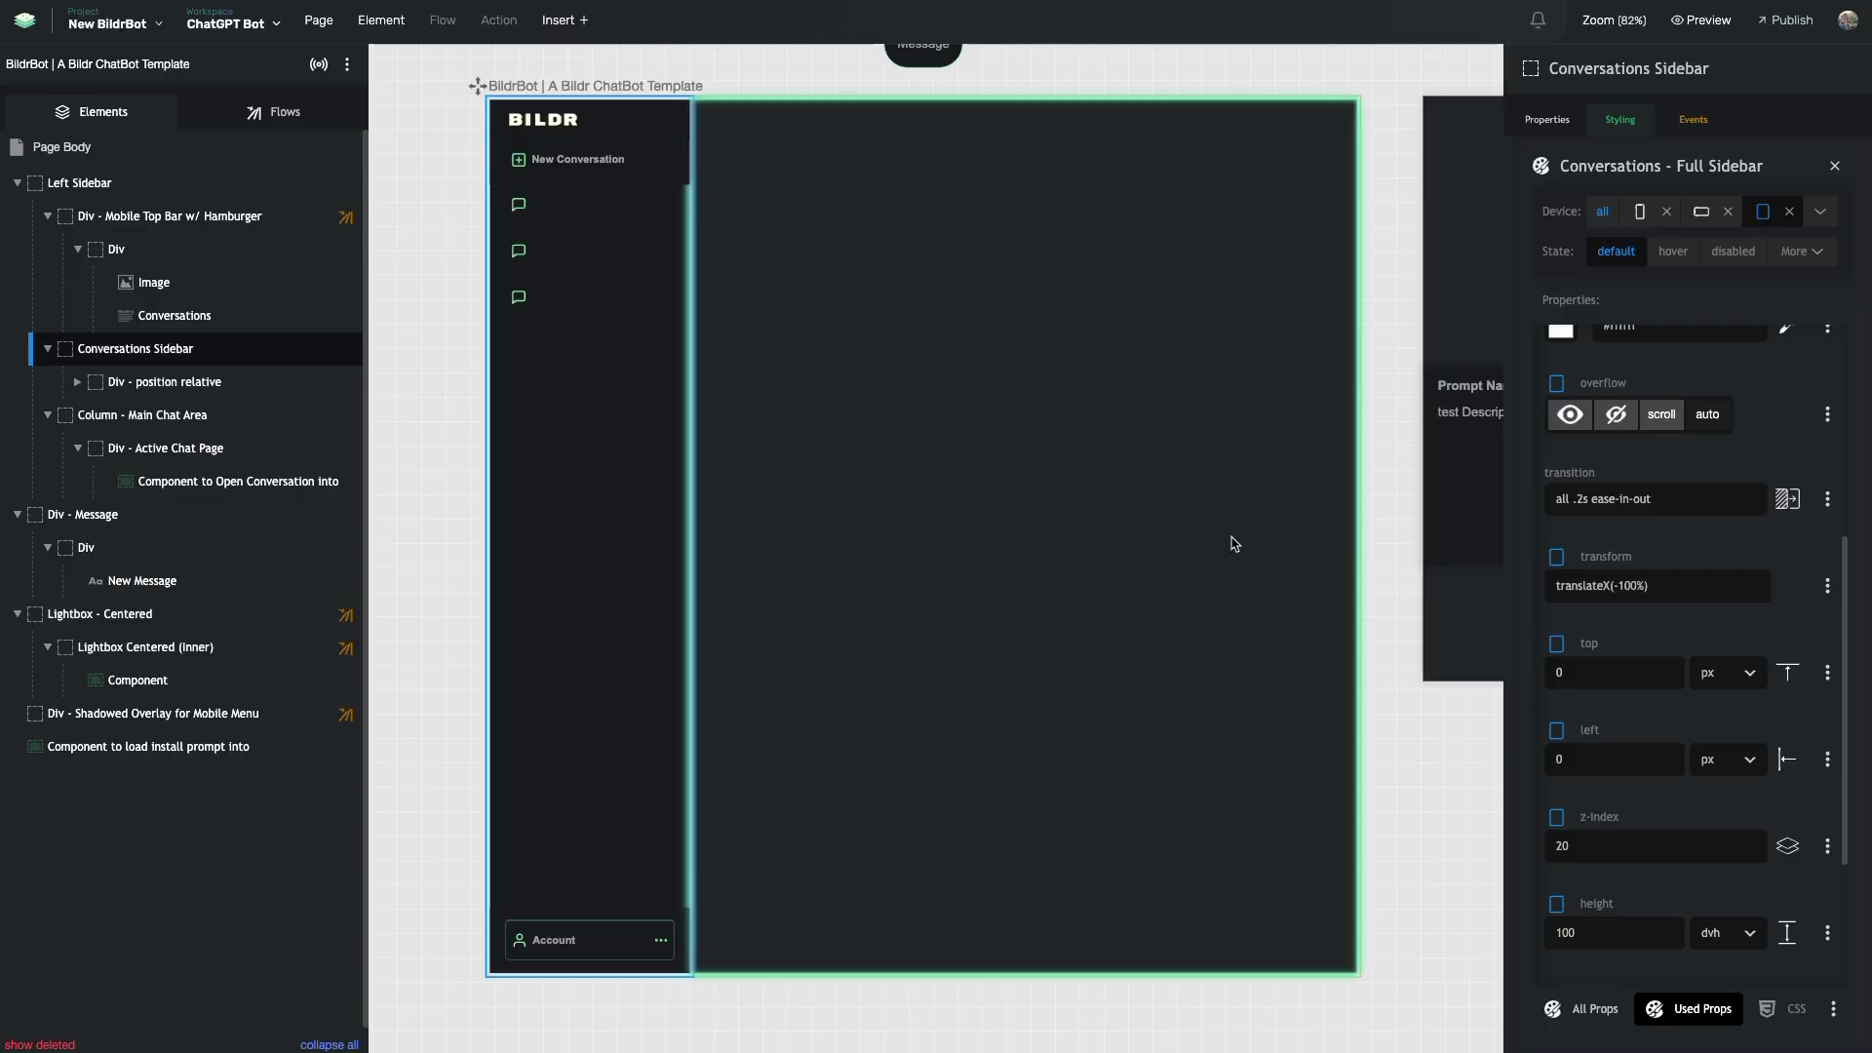
scroll(1648, 410, up, 5)
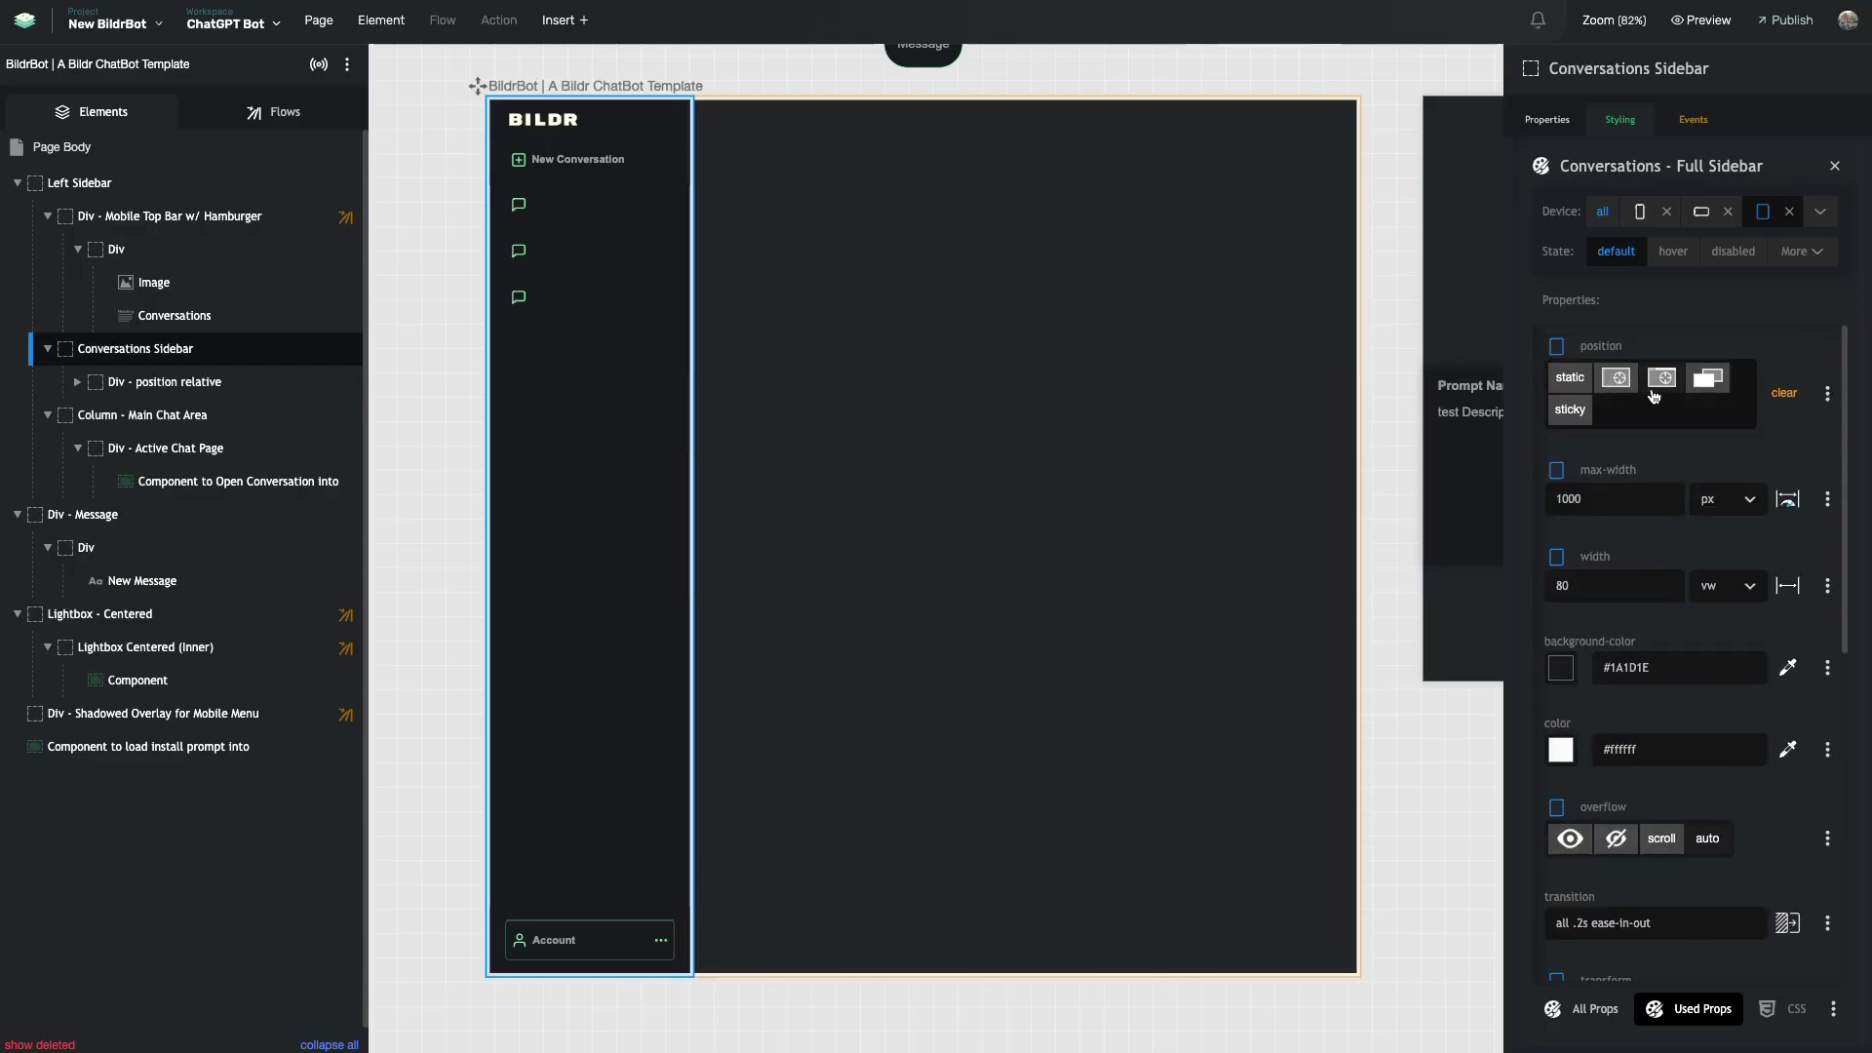
click(1615, 377)
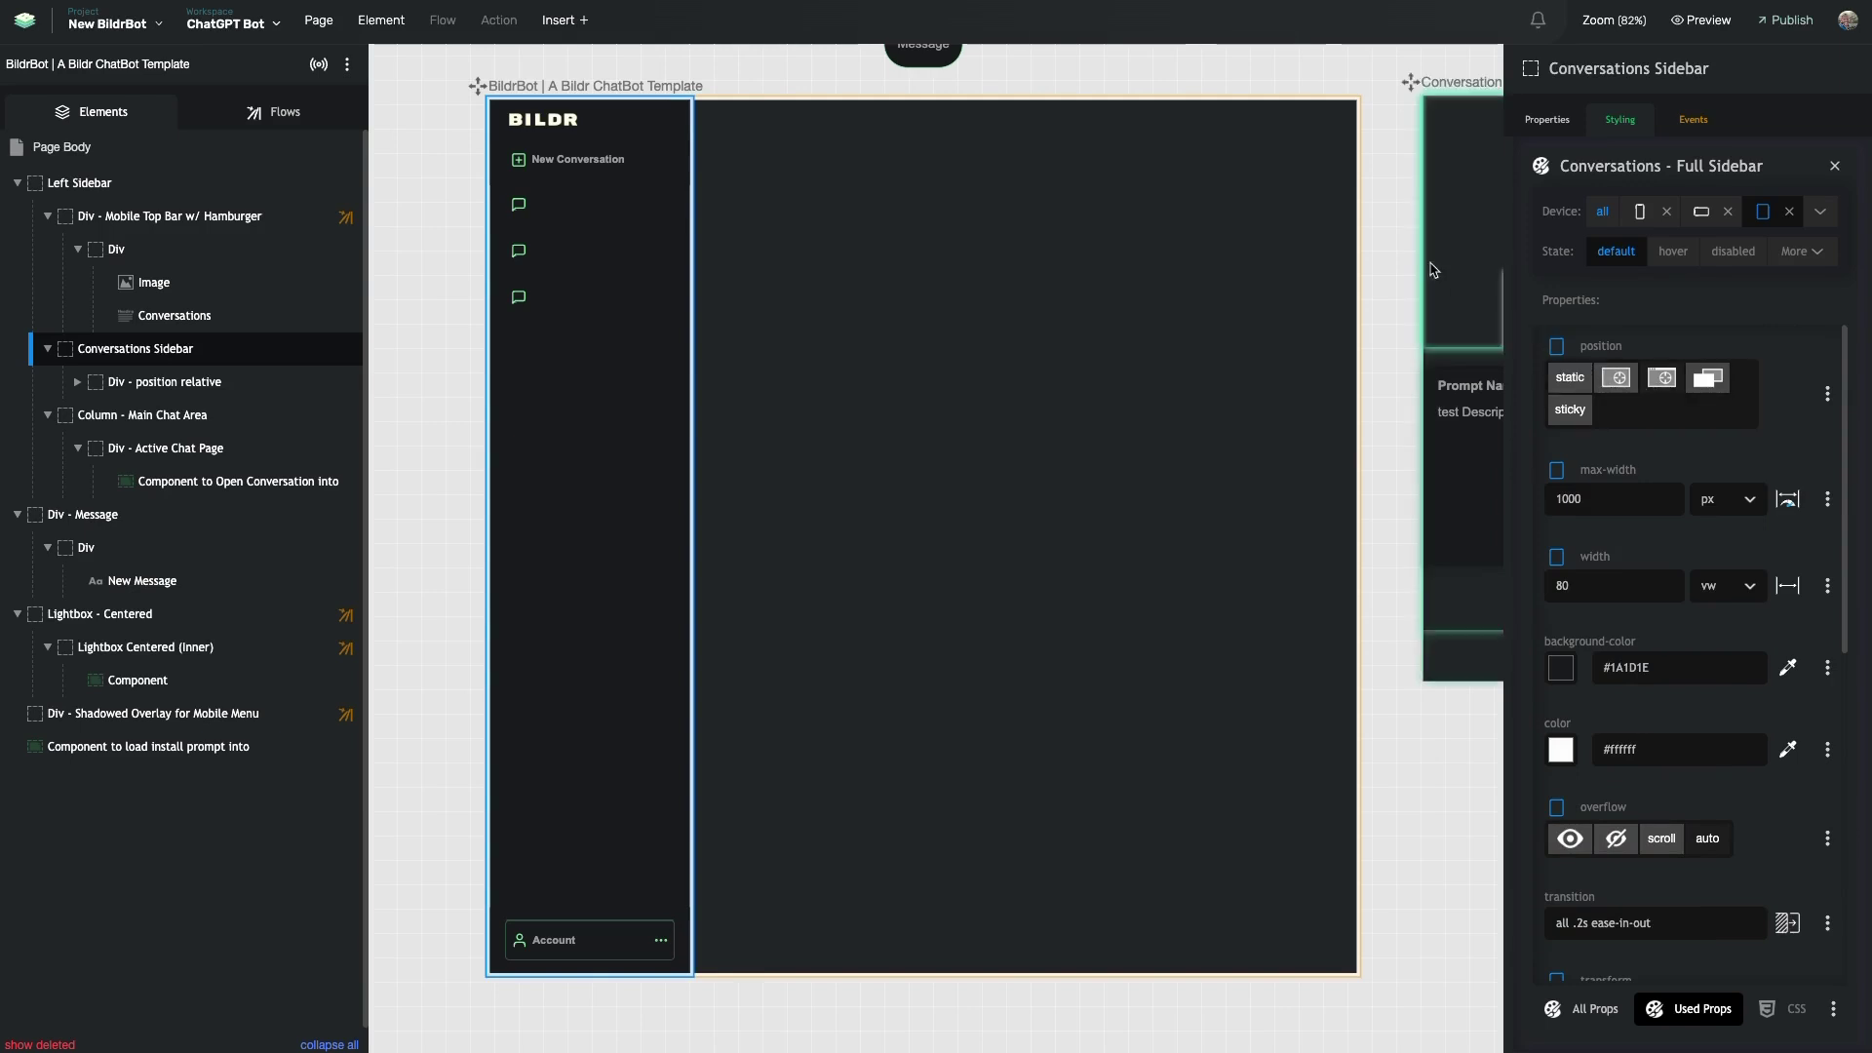
click(1614, 250)
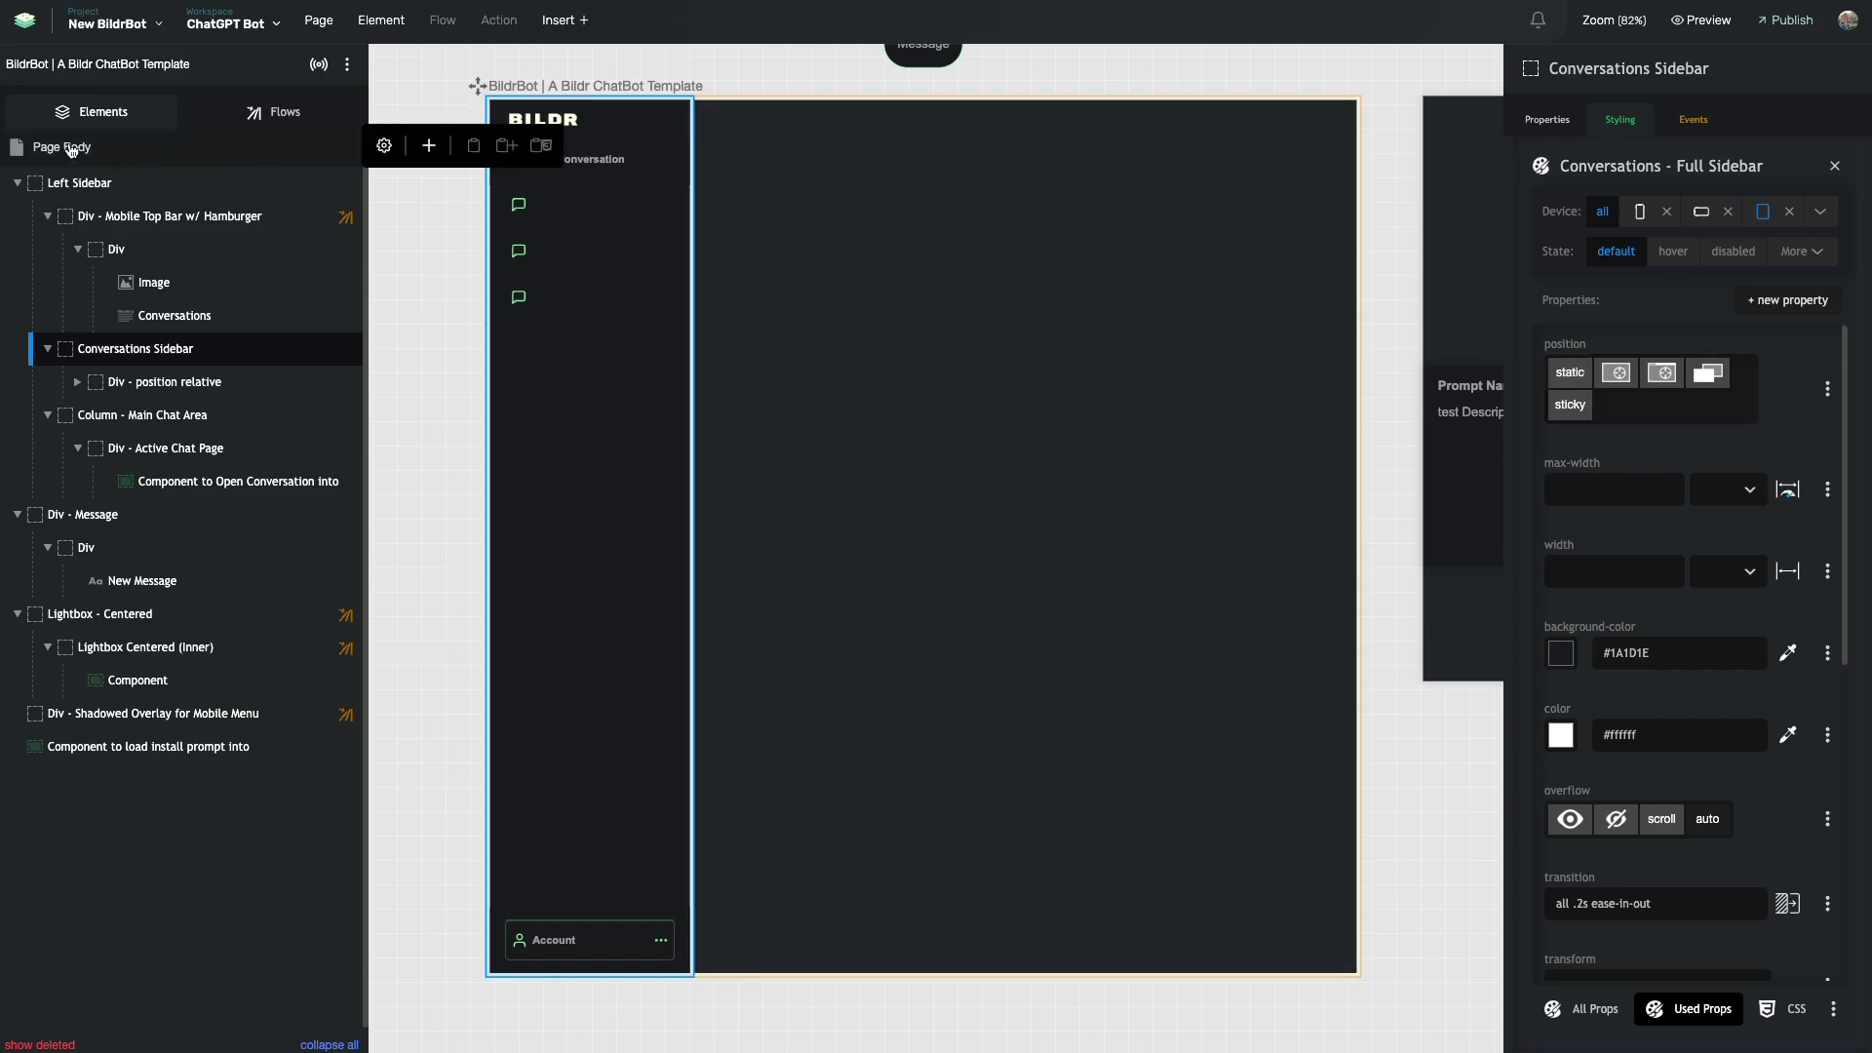
- Collapse the Conversations Sidebar and Column - Main Chat Area branches, then select Left Sidebar
mouse_move(151, 759)
mouse_move(90, 149)
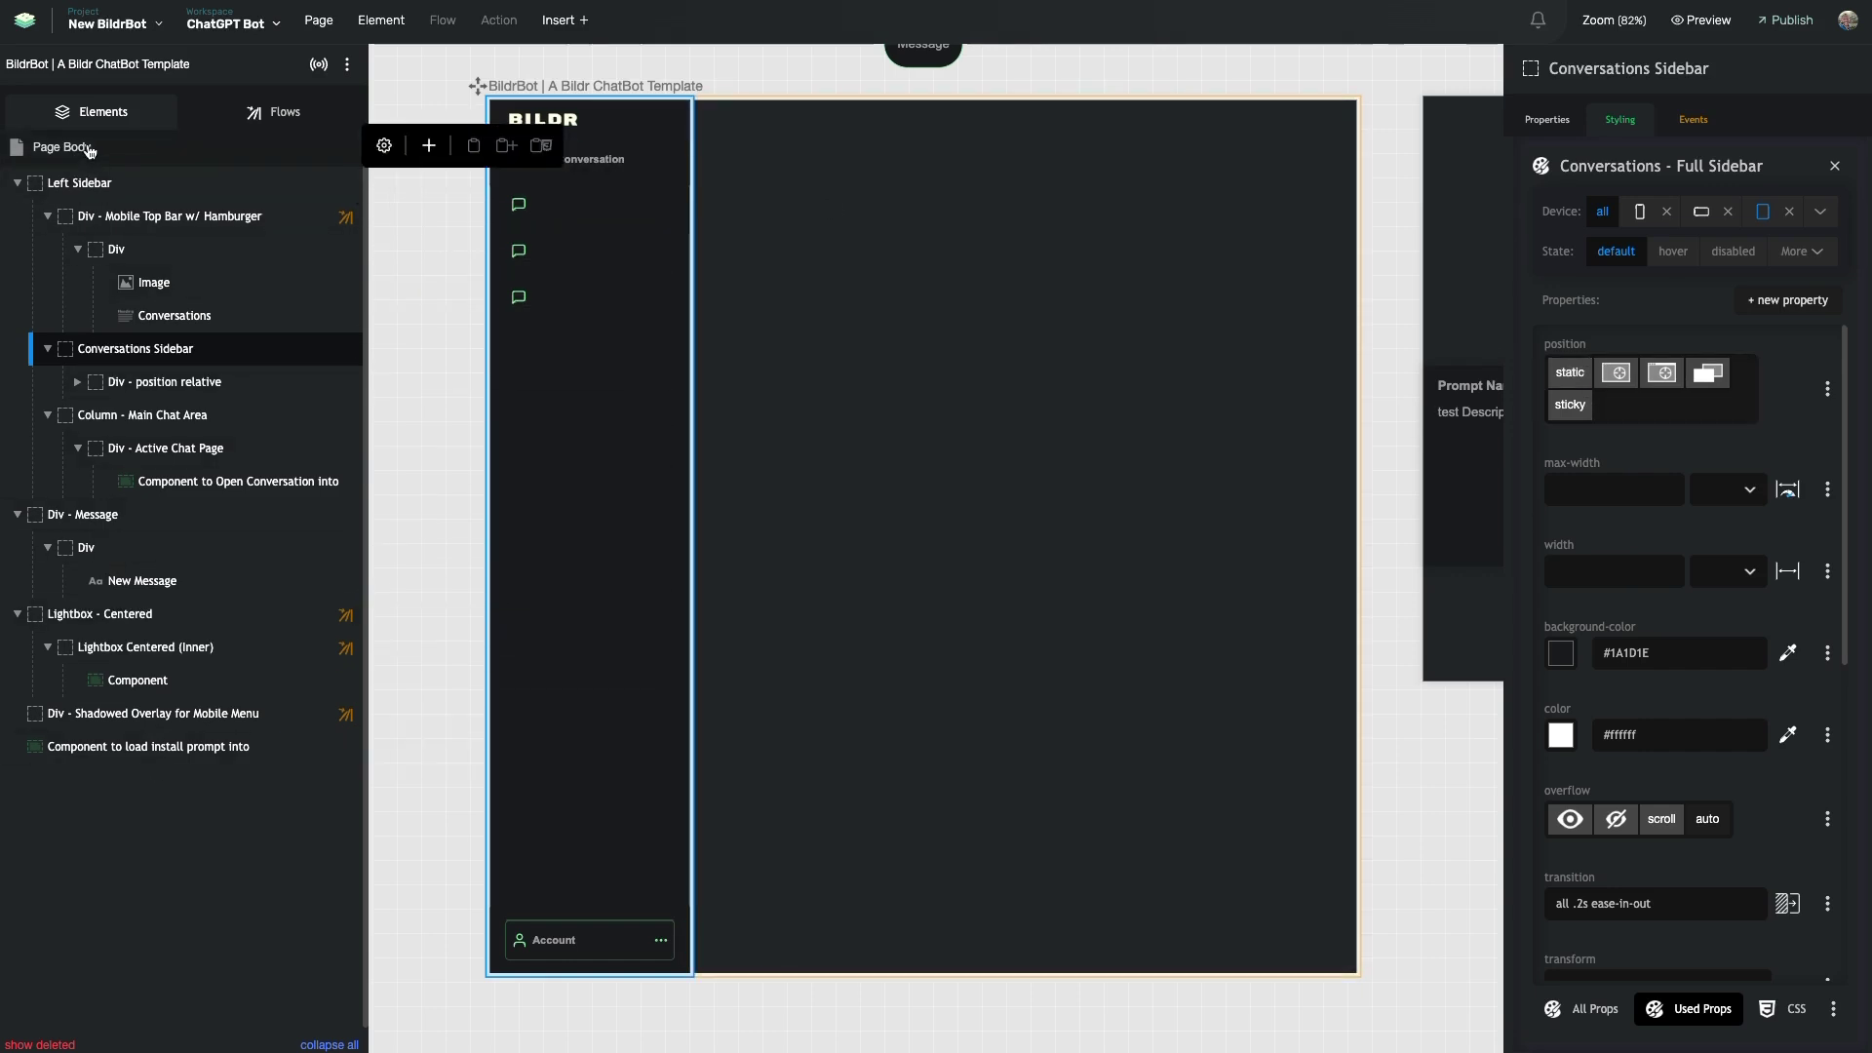
mouse_move(91, 236)
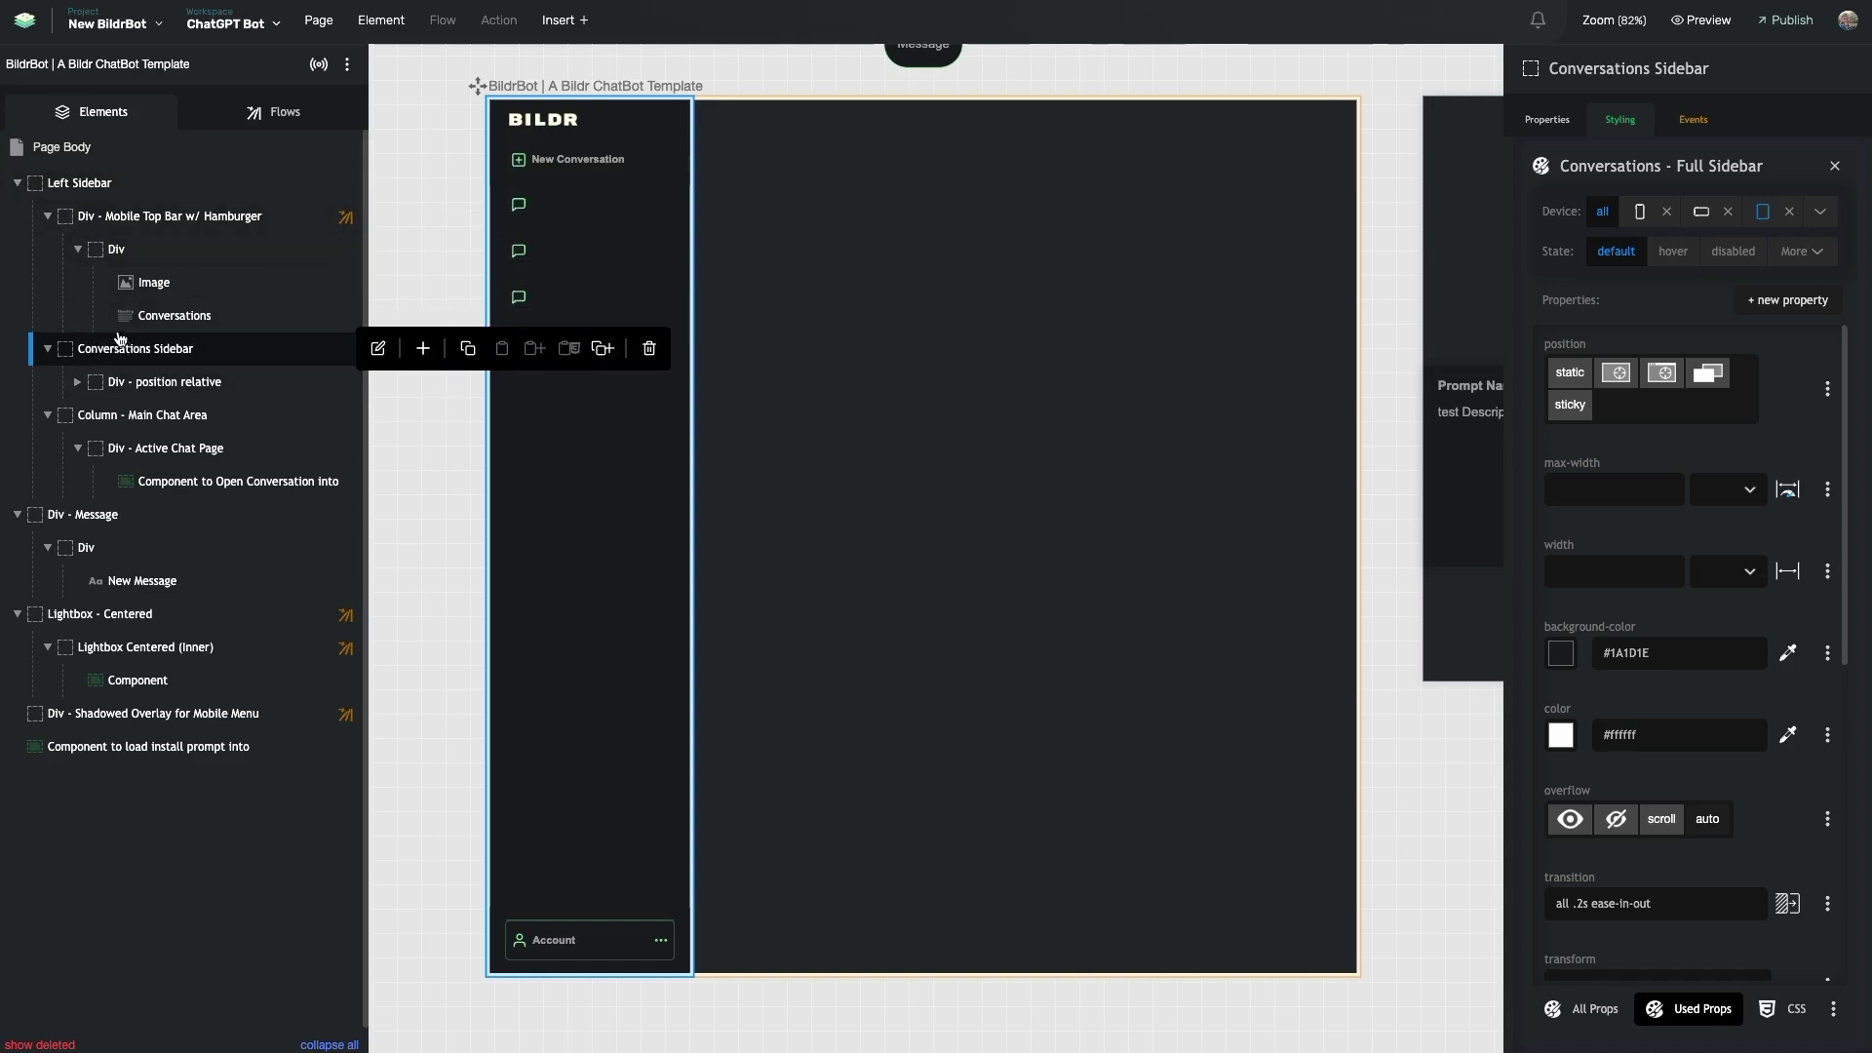
click(46, 349)
click(46, 382)
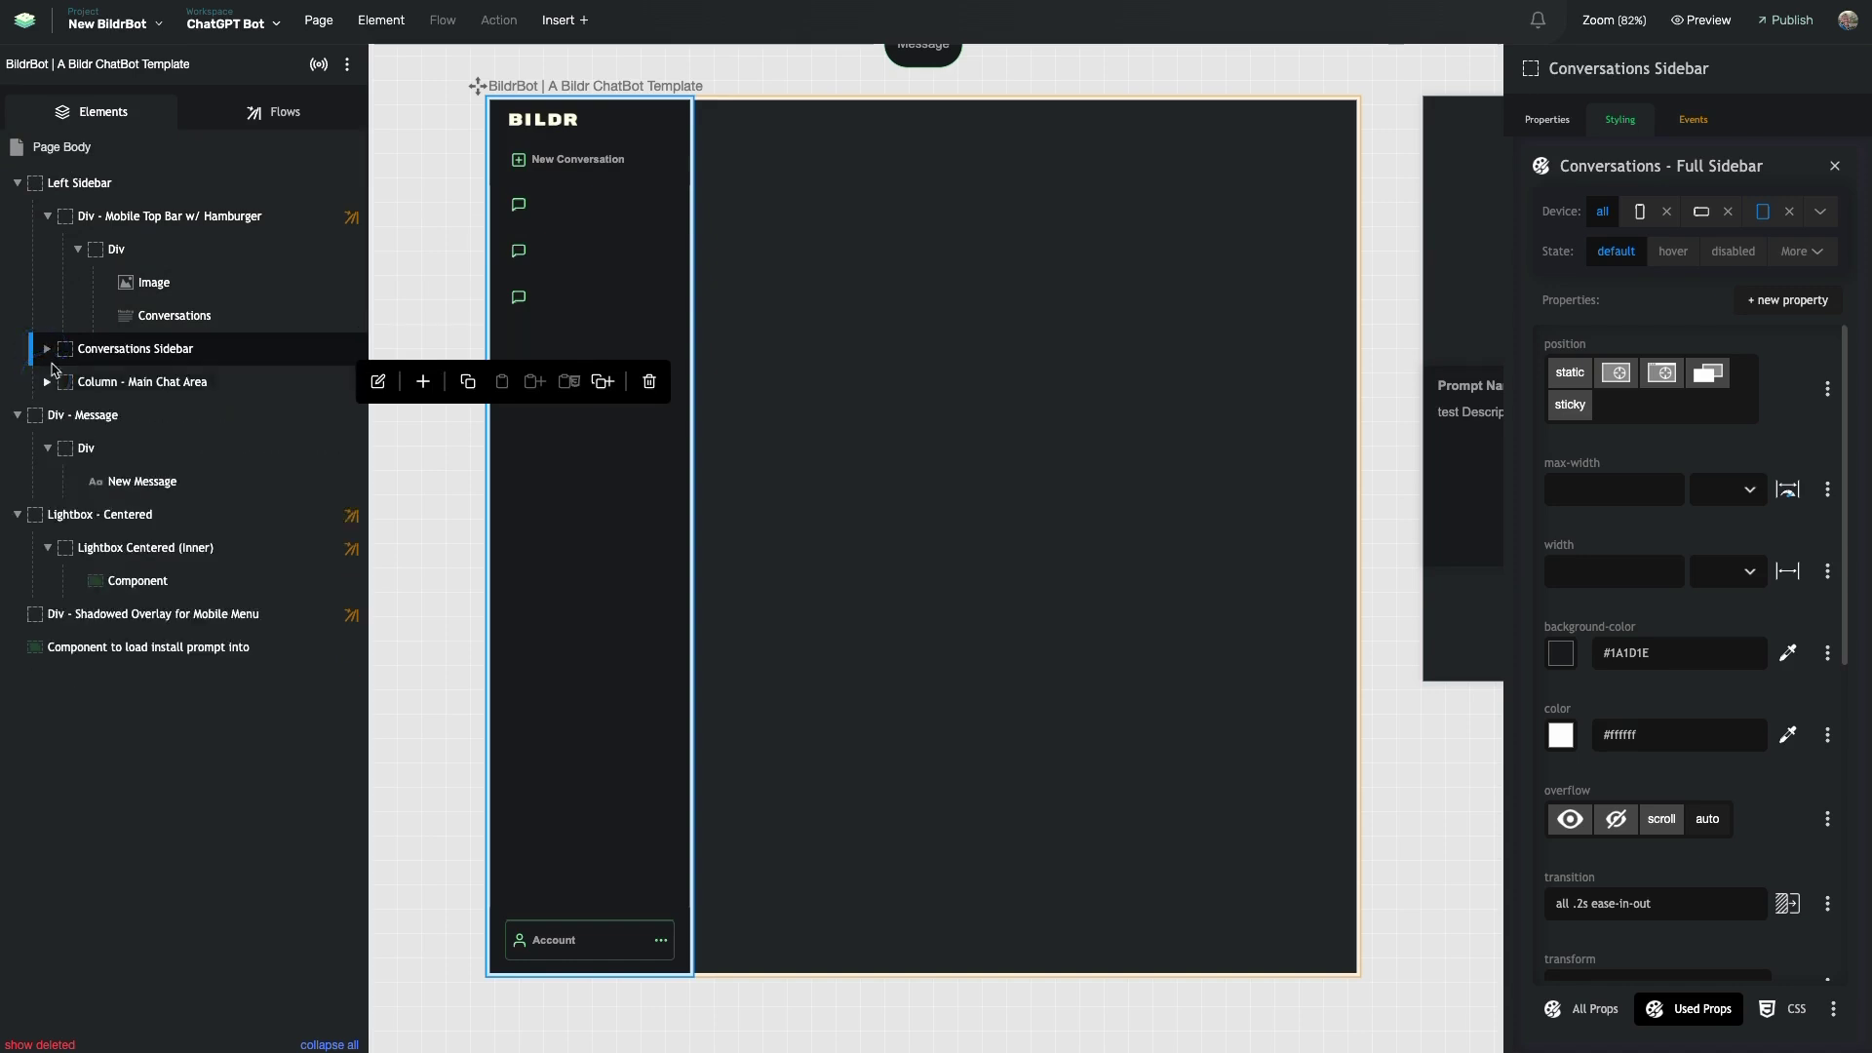
click(68, 186)
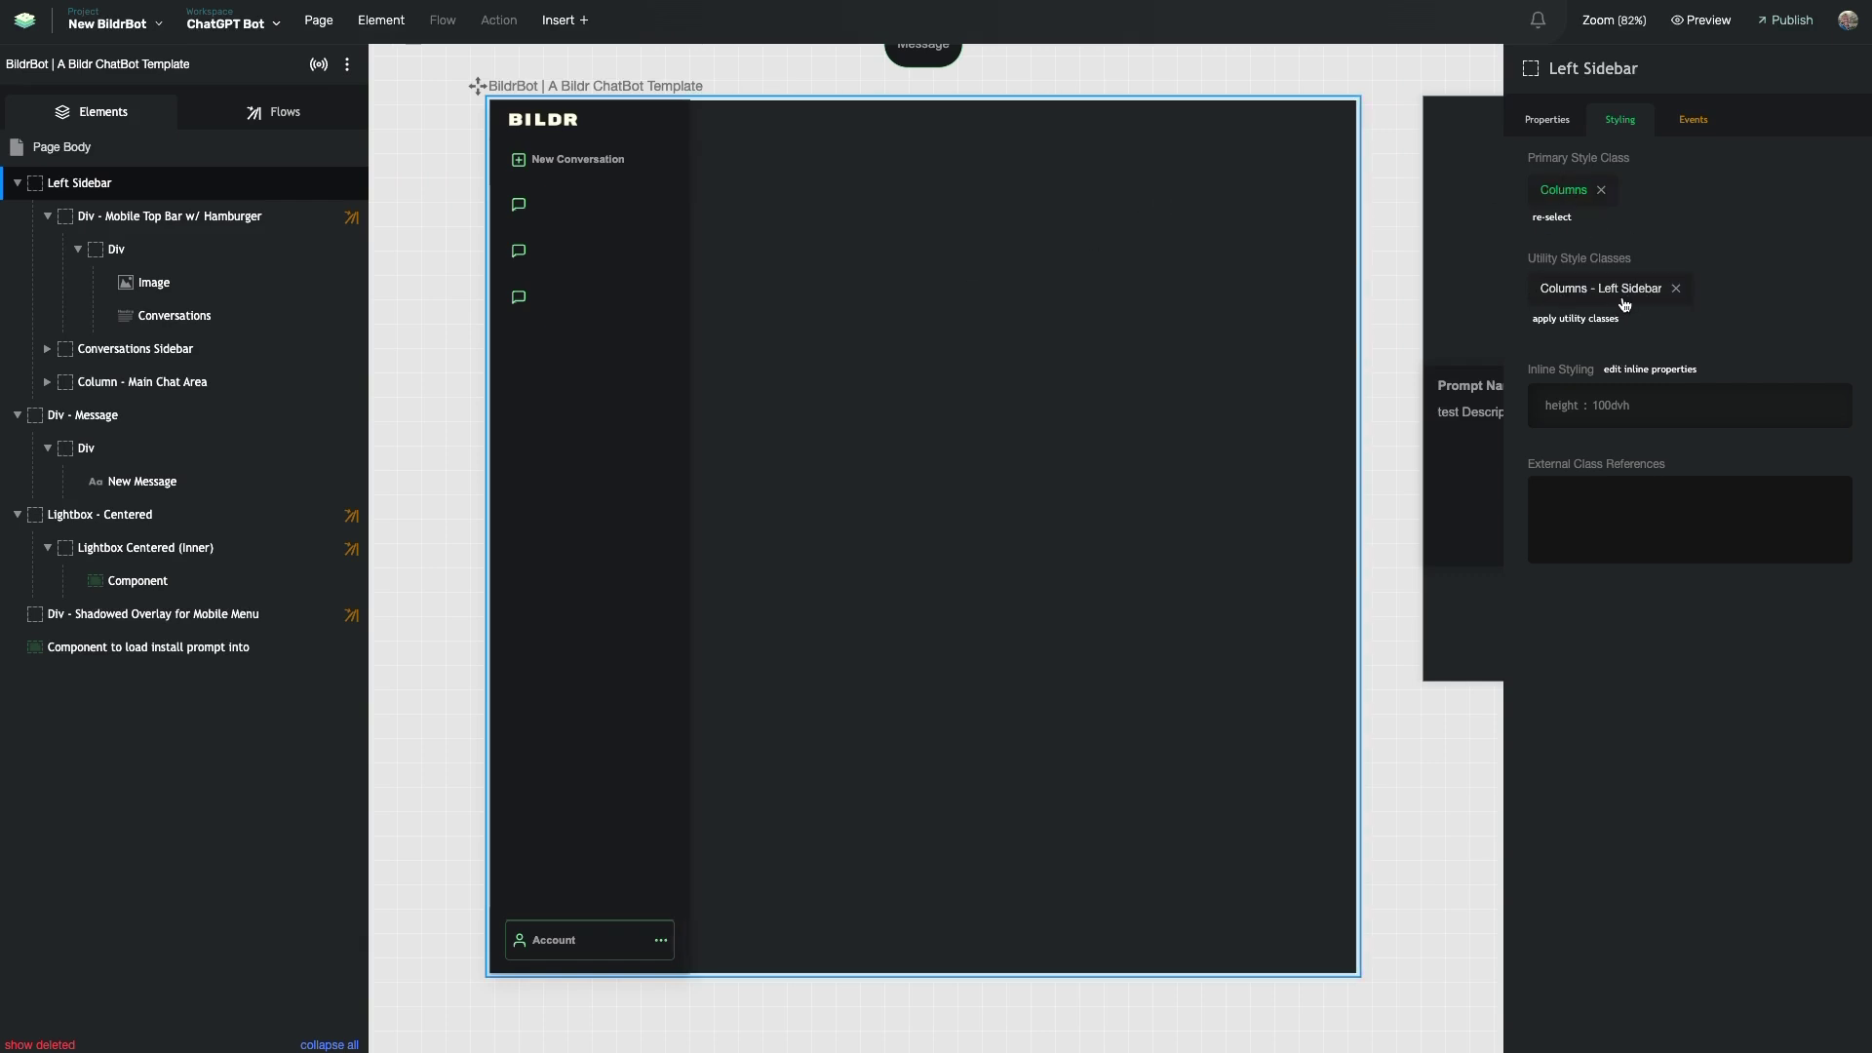
- Open the Mobile Top Menu with Hamburger class and hide the top bar on all devices
click(174, 223)
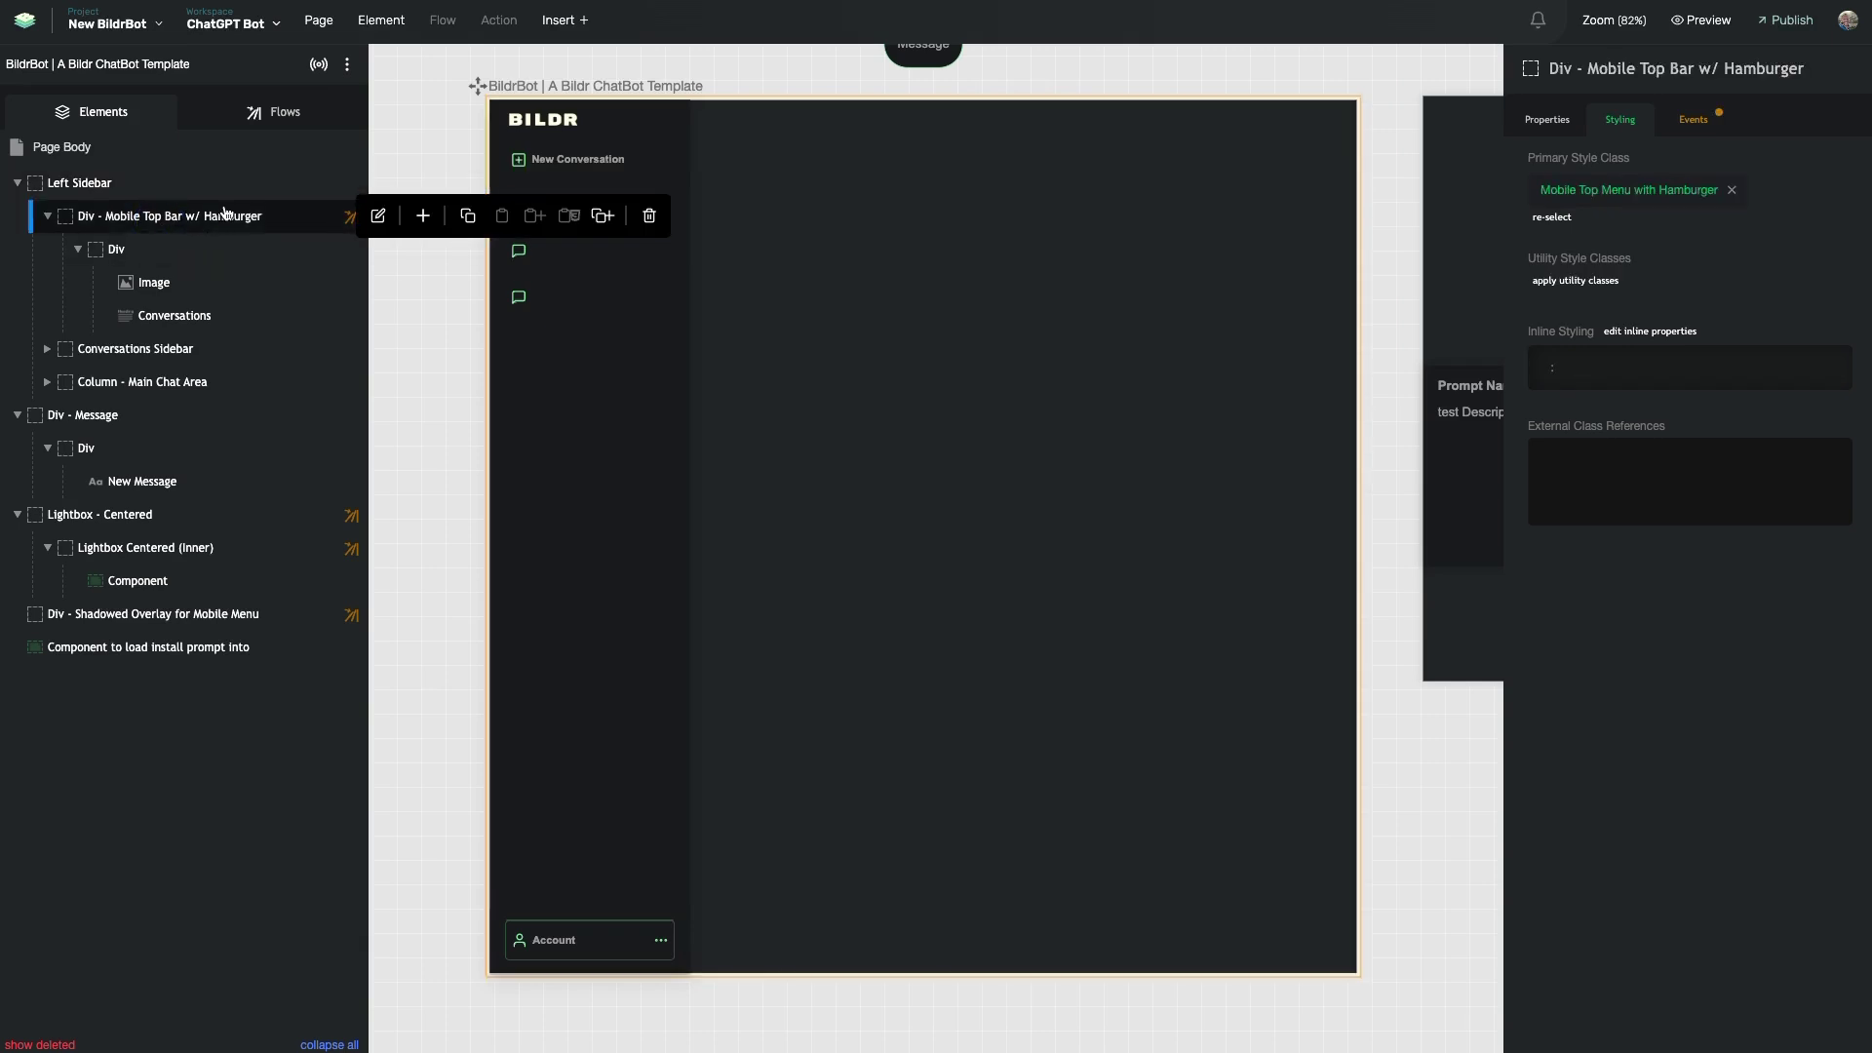
click(1650, 189)
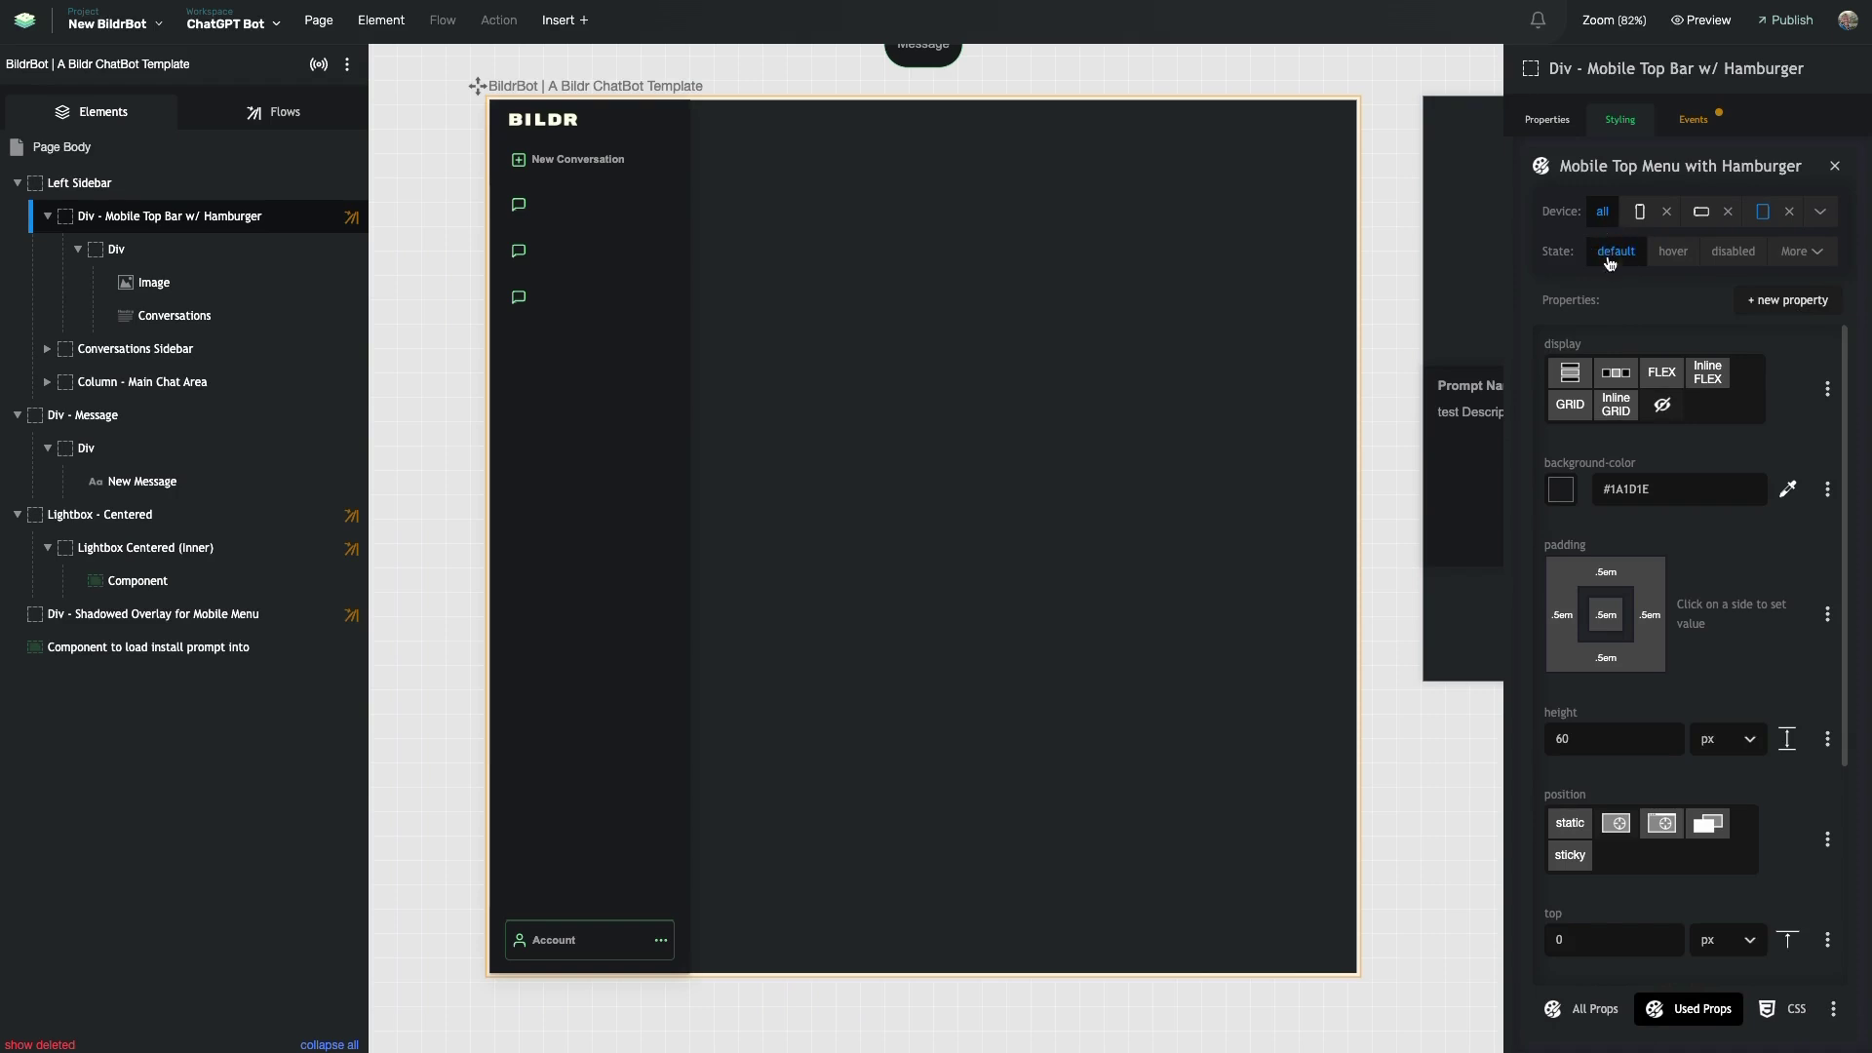
scroll(1615, 382, down, 1)
scroll(1650, 374, up, 1)
click(1662, 407)
- Clear the class's tablet display value so FLEX is no longer set for tablets
click(1763, 211)
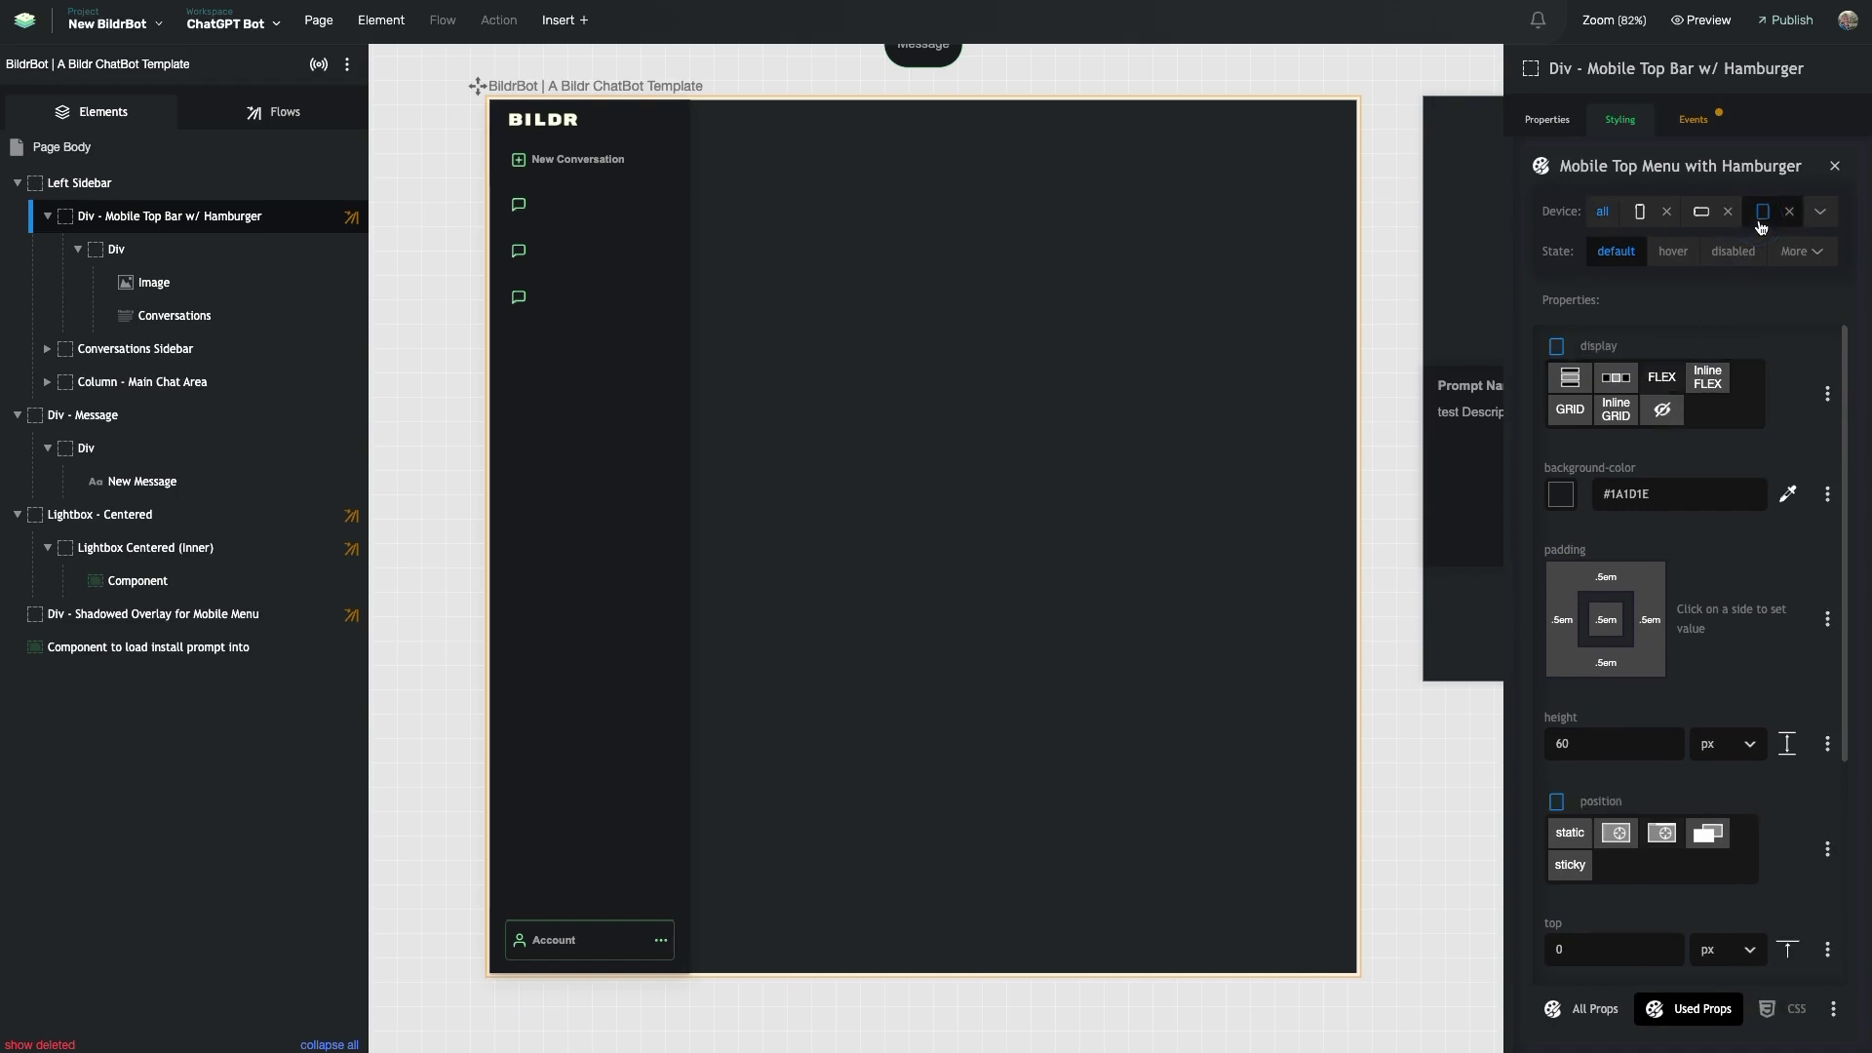
click(1591, 369)
click(1558, 348)
click(1662, 381)
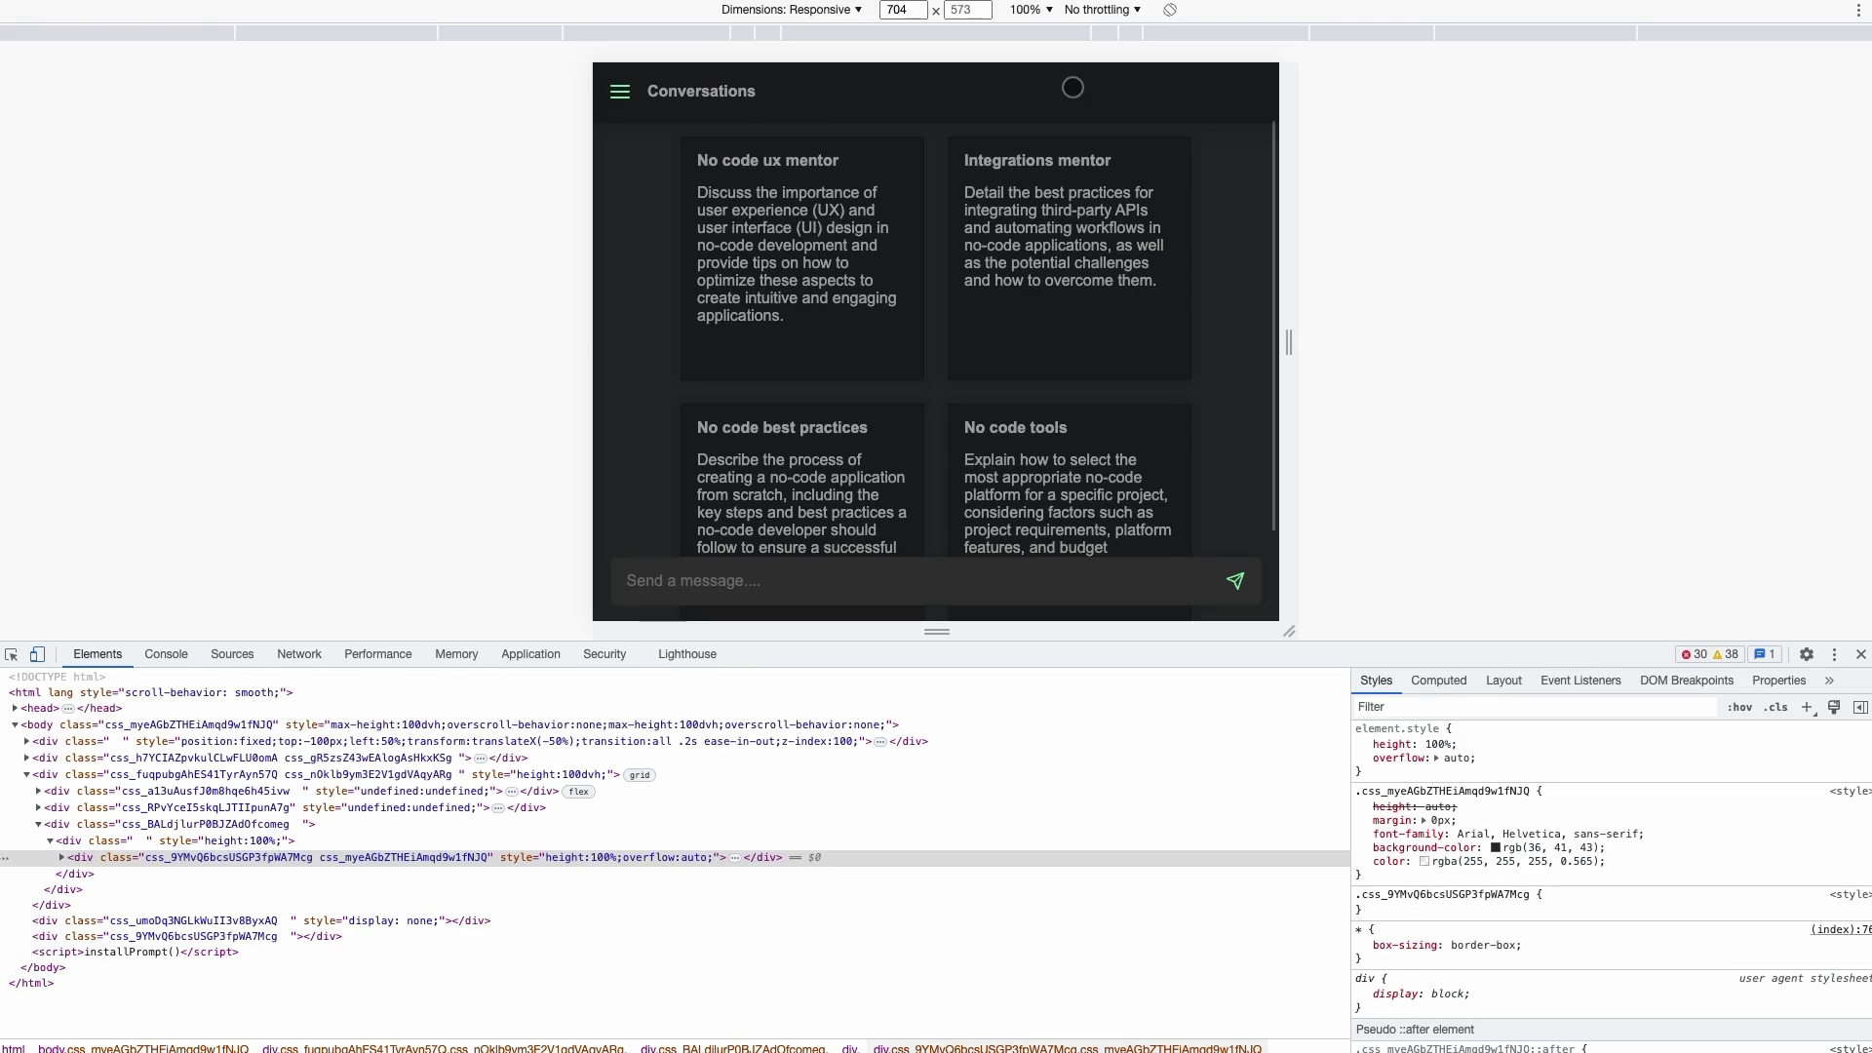
- Open and close the slide-in conversation menu twice in the 704 px preview
click(619, 90)
click(898, 94)
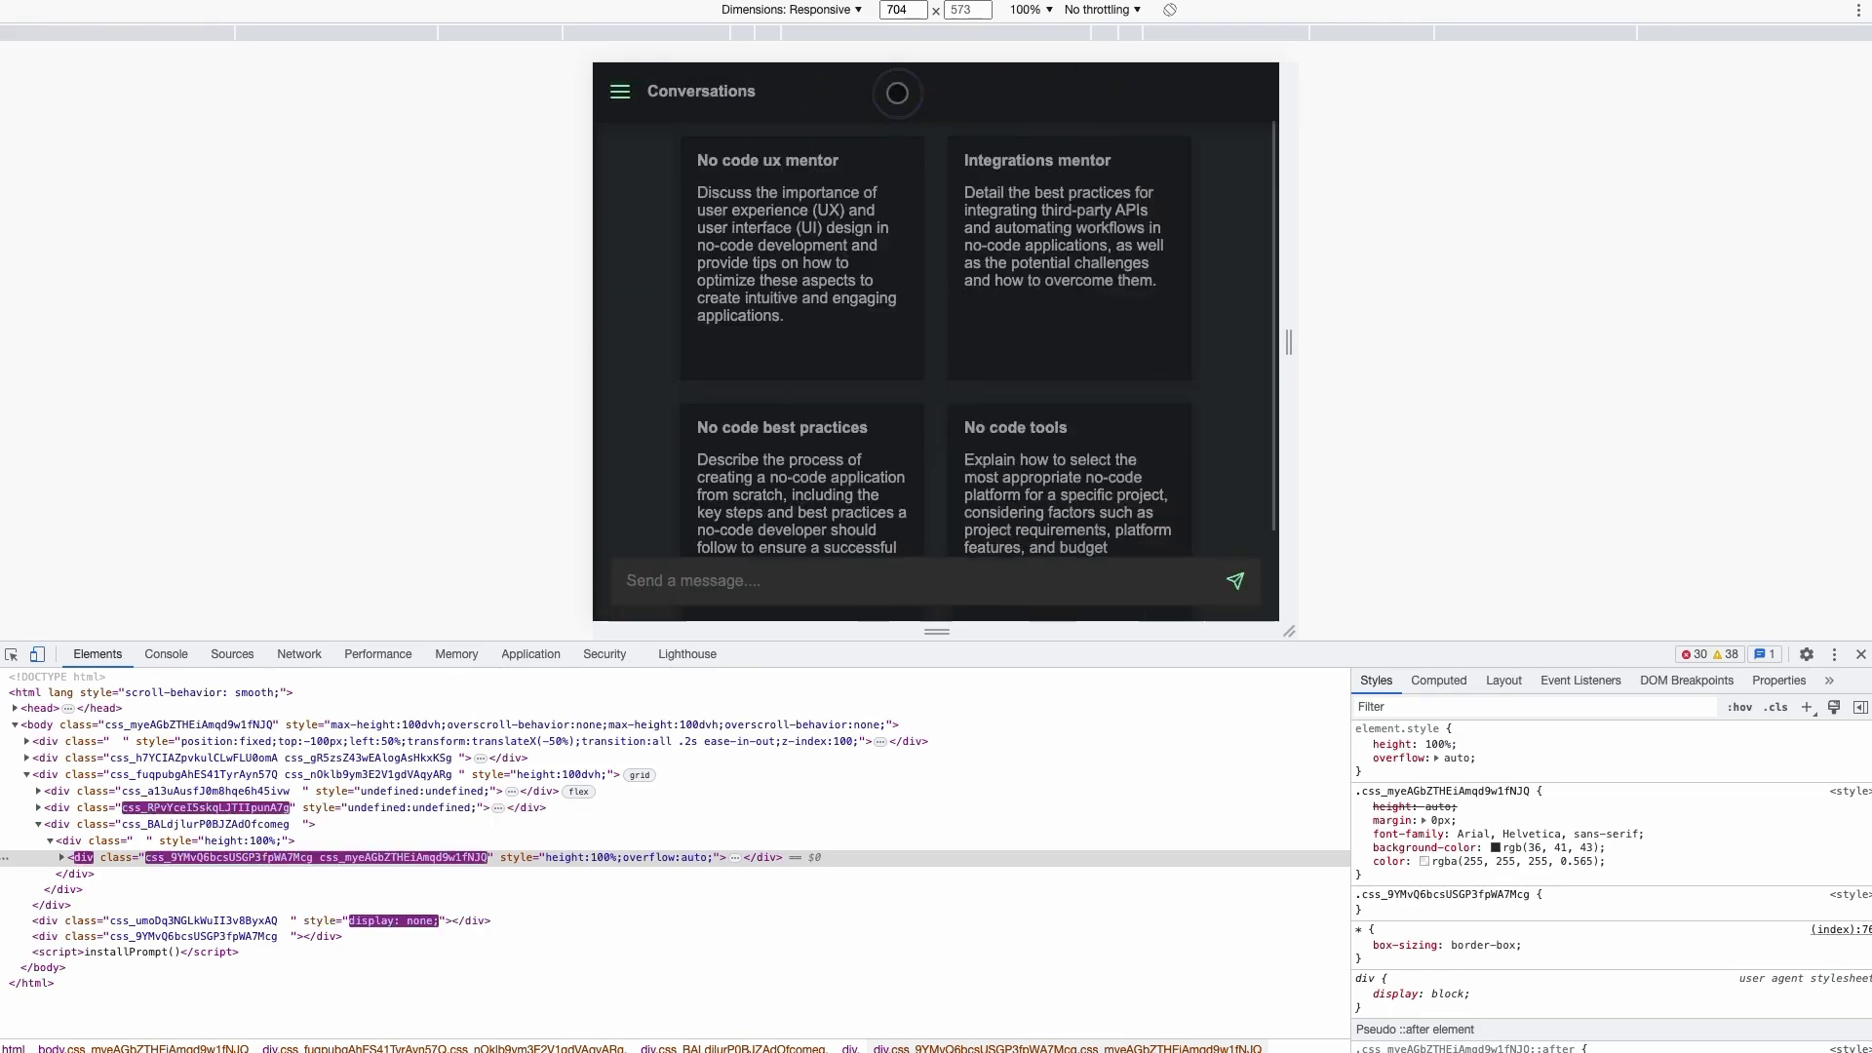
click(619, 90)
click(1014, 113)
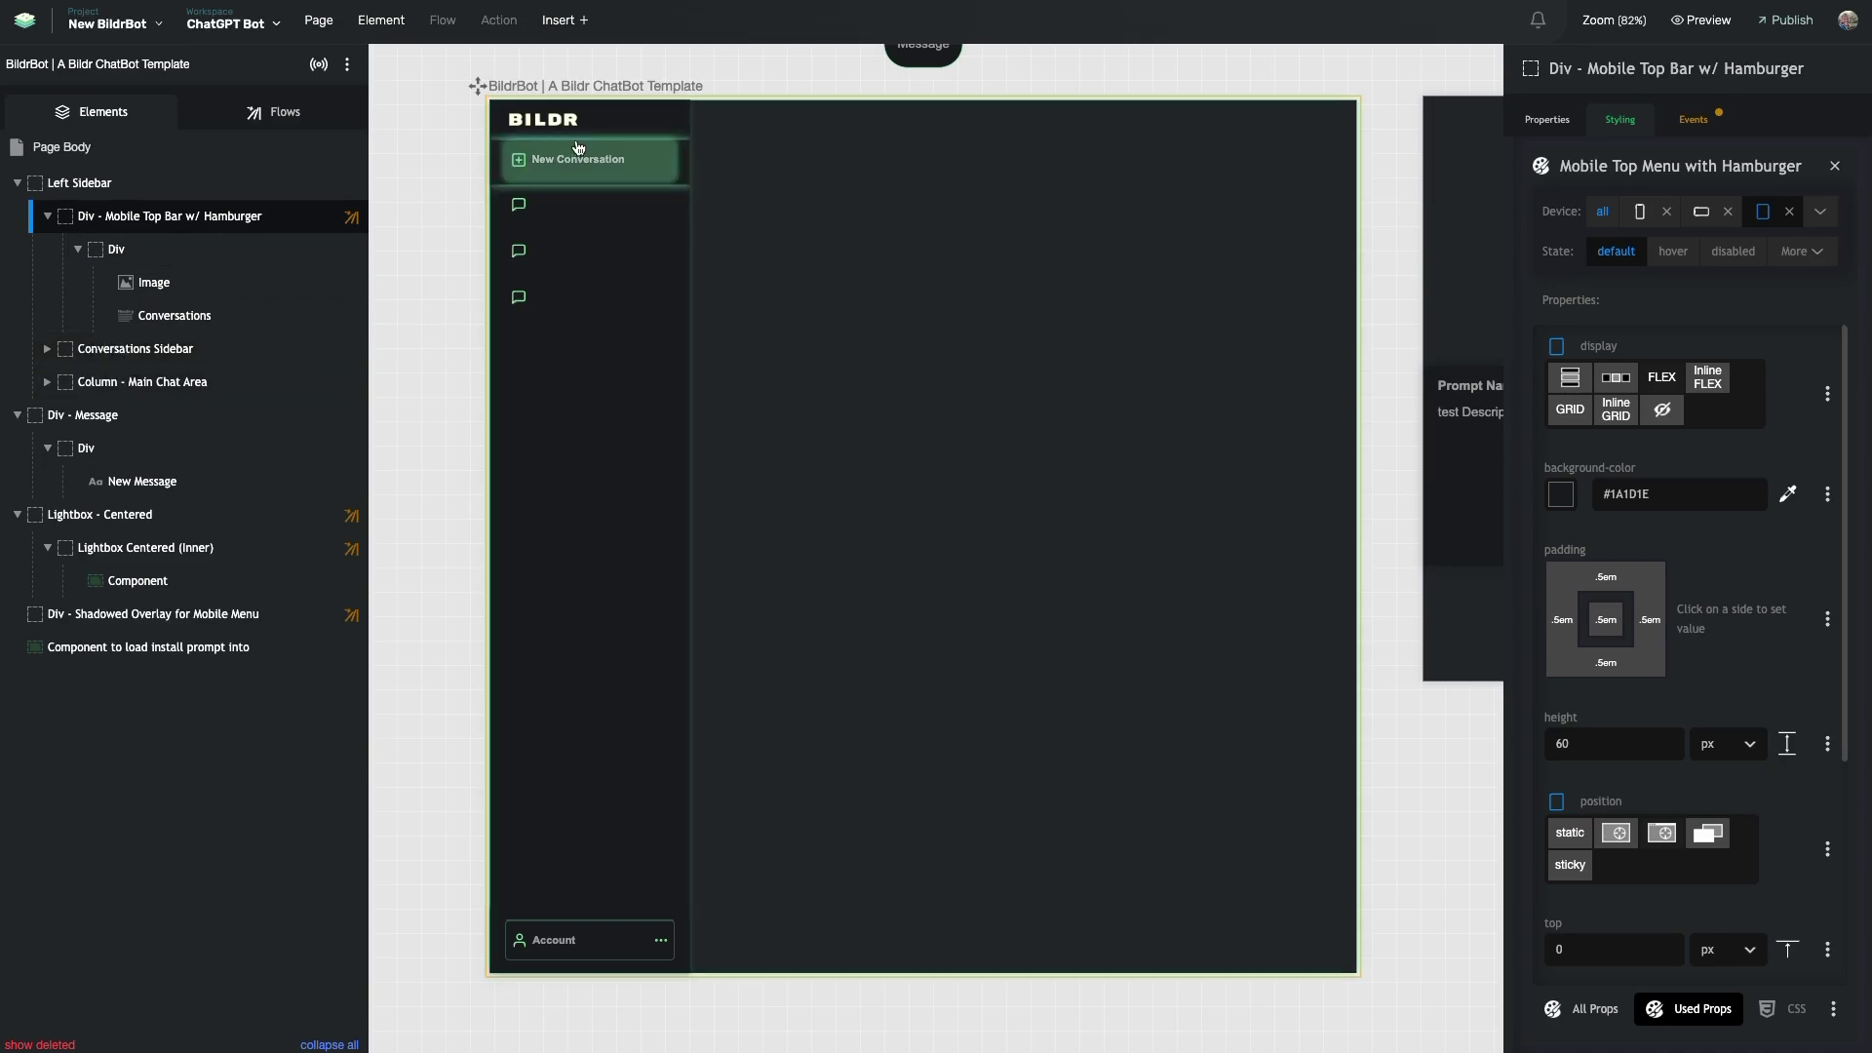
- Select Conversations Sidebar and show its Conversations - Full Sidebar class values for tablet
click(178, 349)
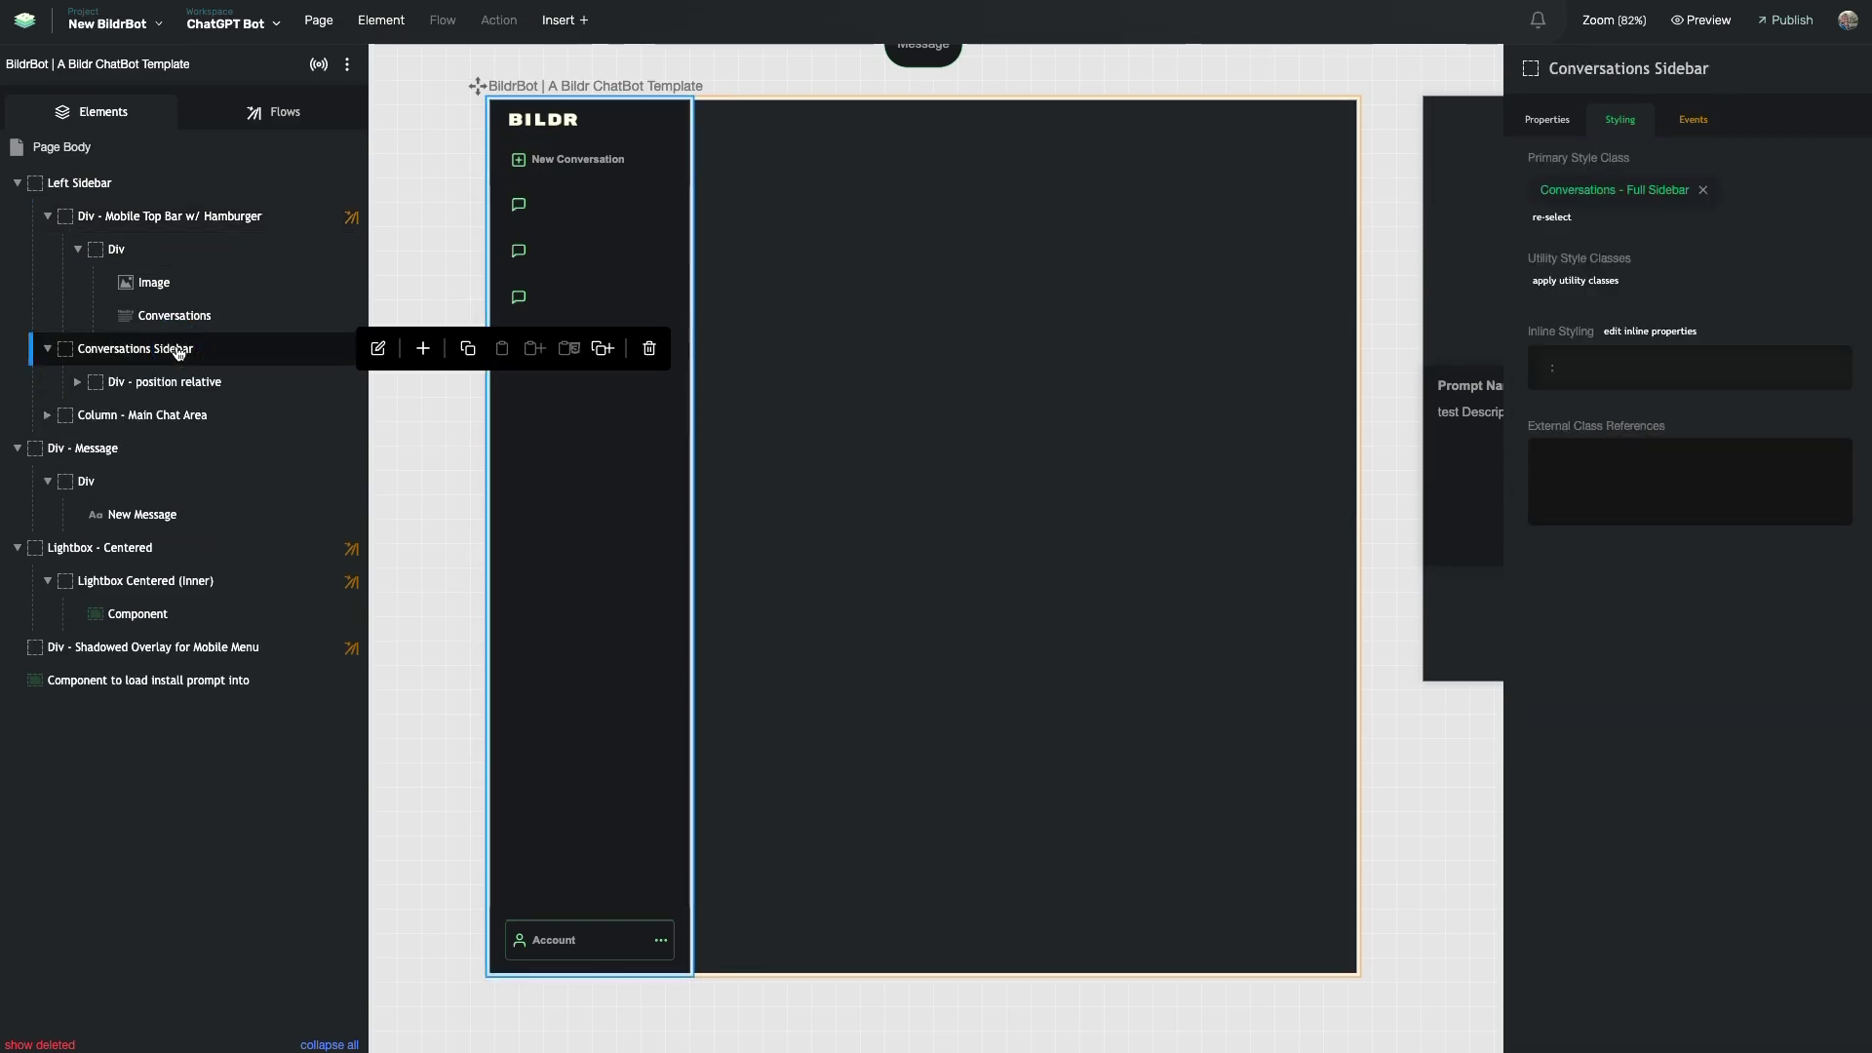
click(1589, 189)
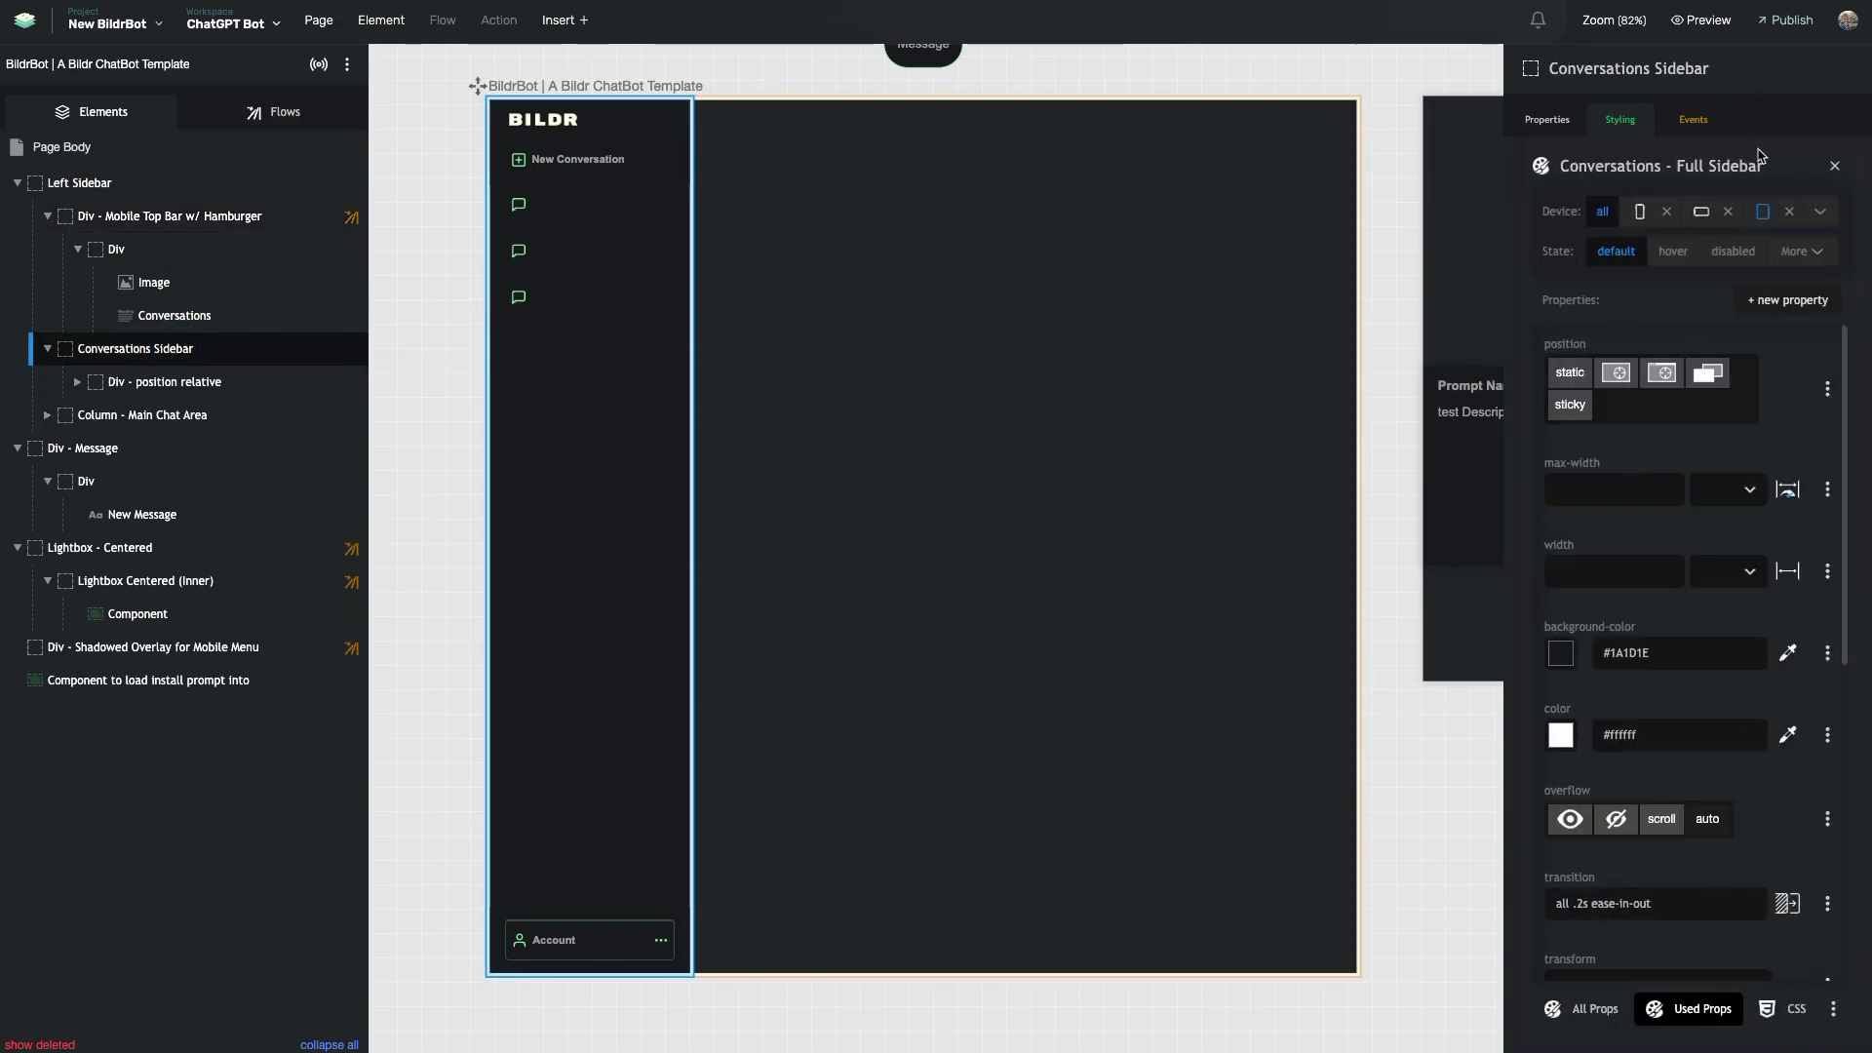
click(1762, 212)
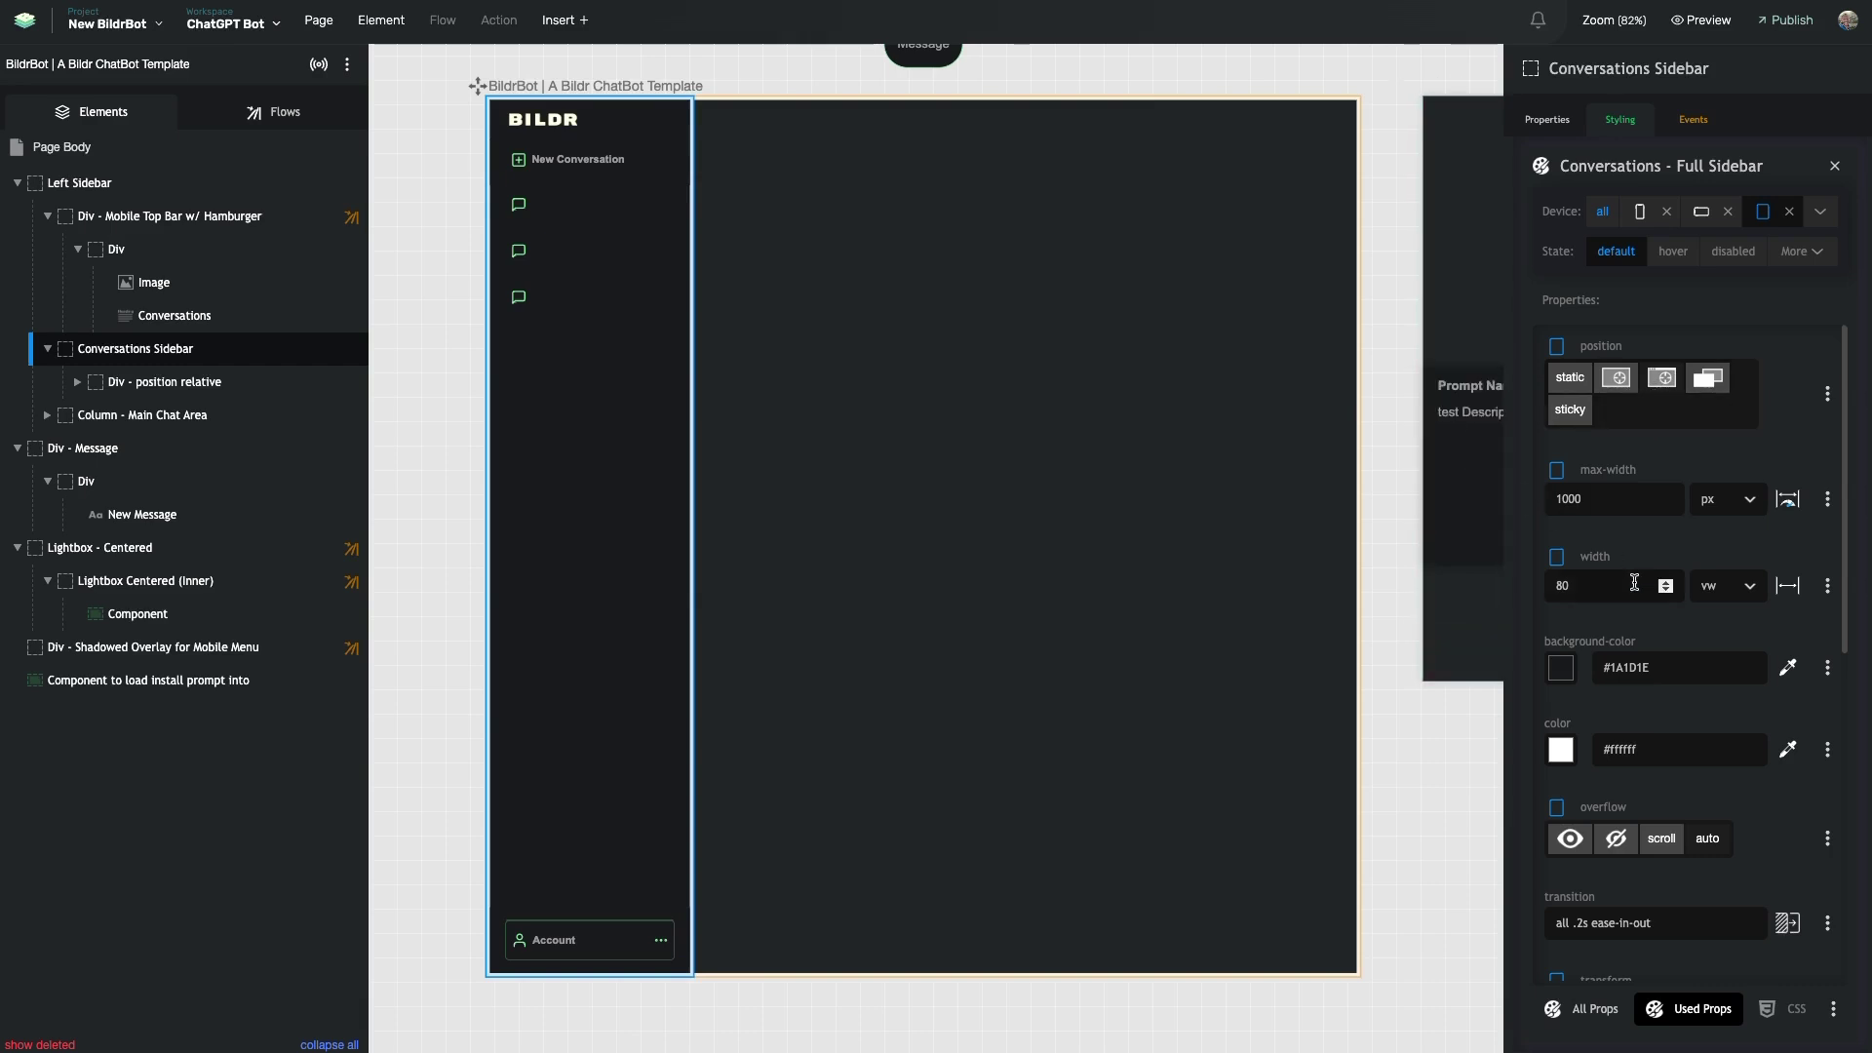
scroll(1651, 543, down, 2)
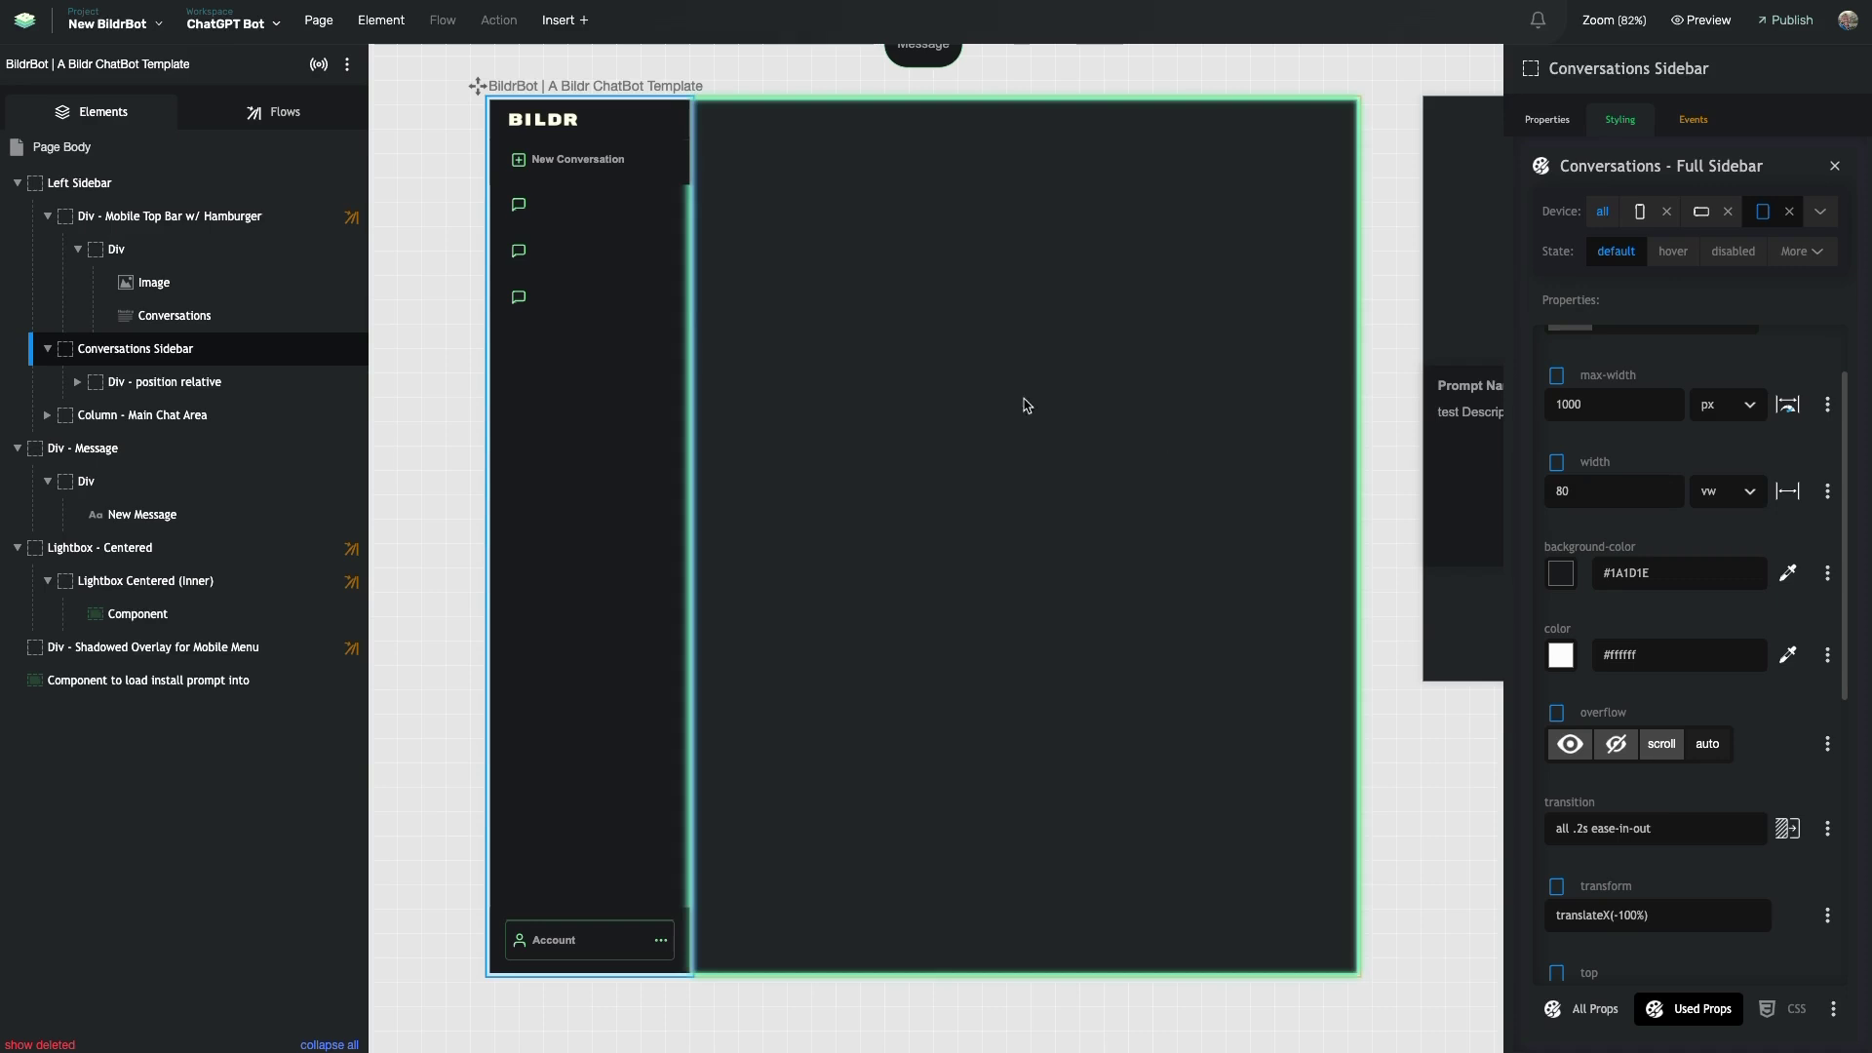
scroll(1677, 556, down, 3)
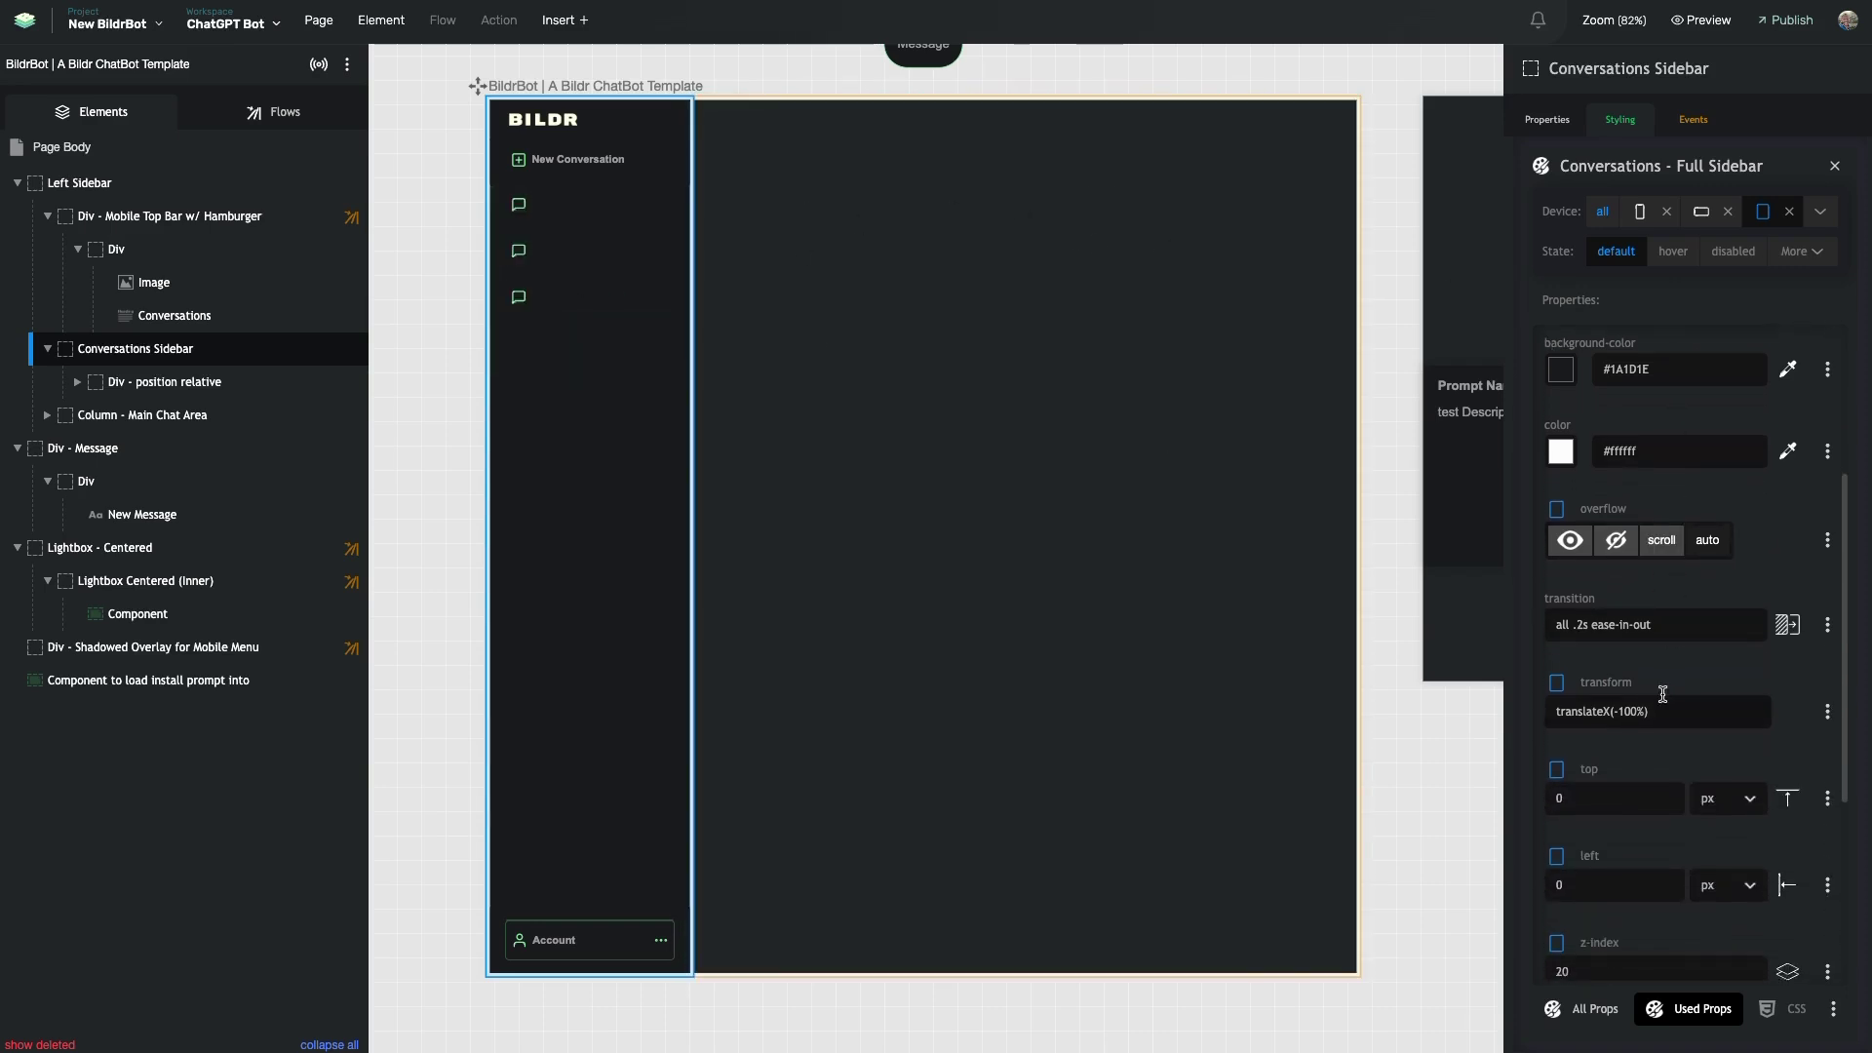
scroll(1662, 702, down, 3)
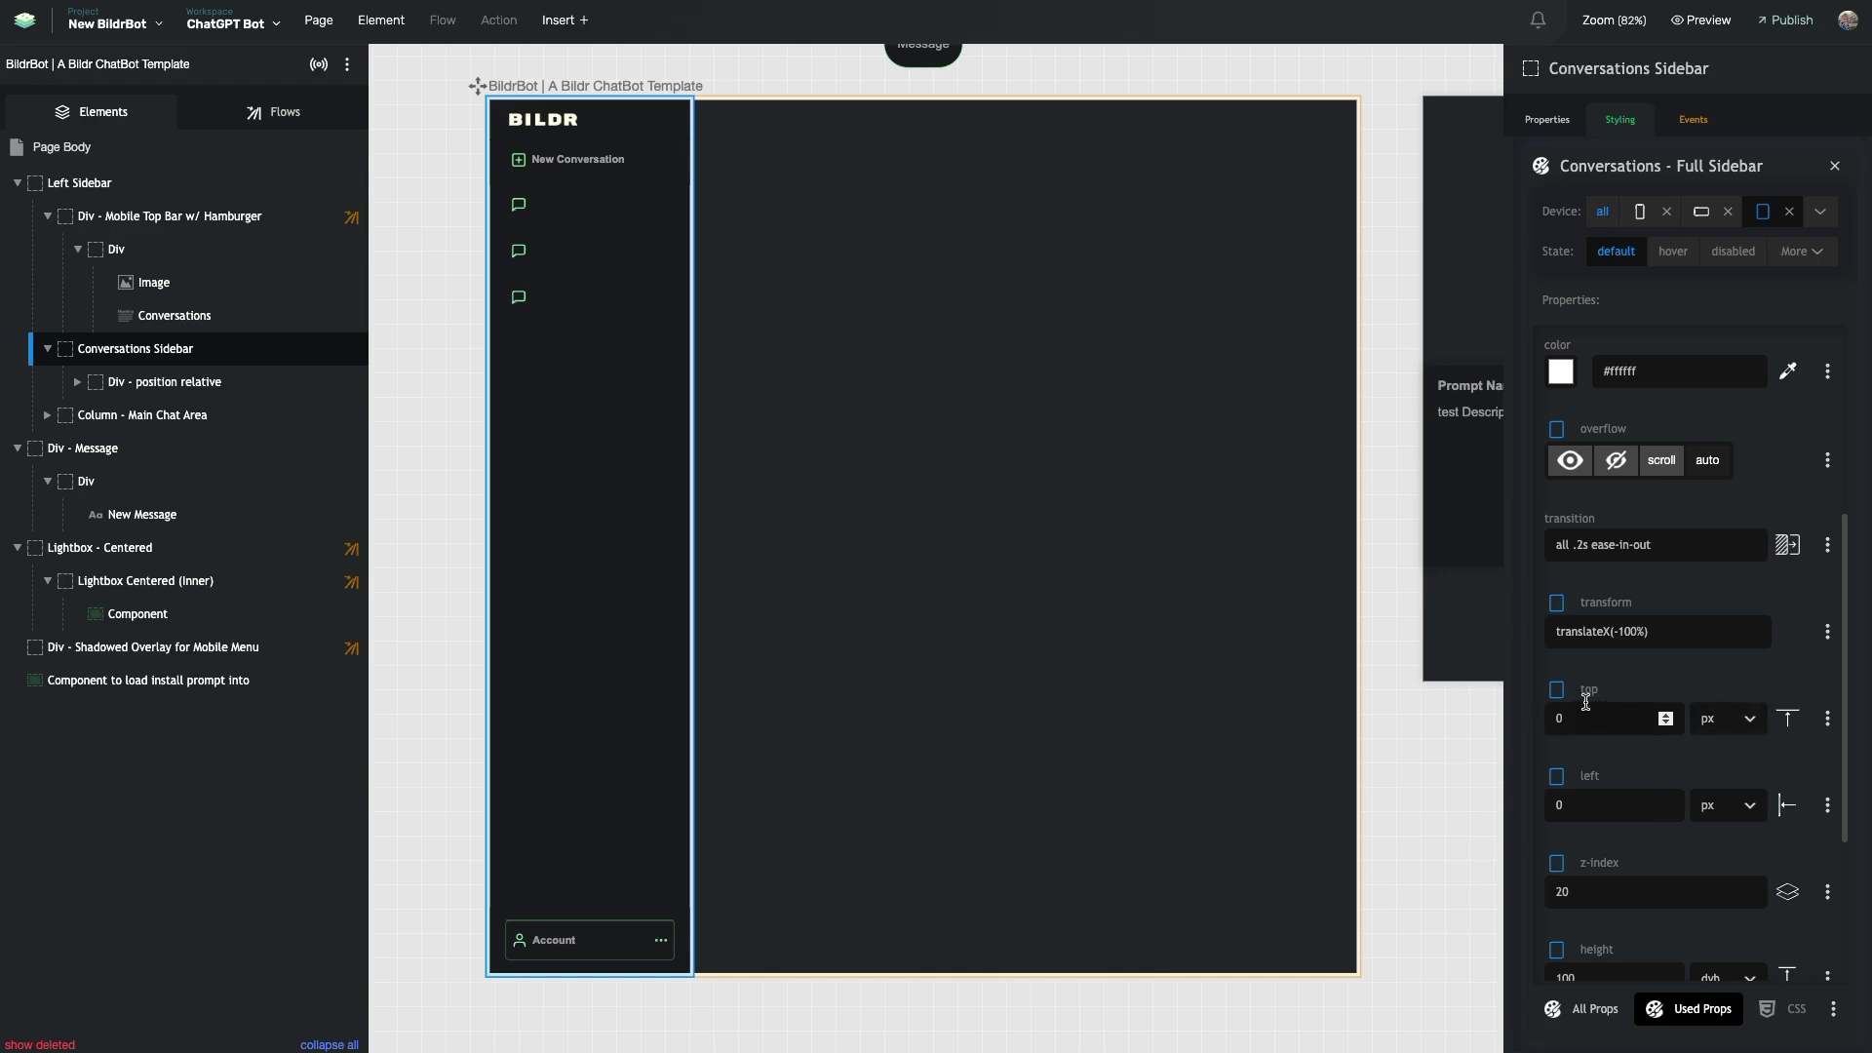
scroll(1586, 692, up, 3)
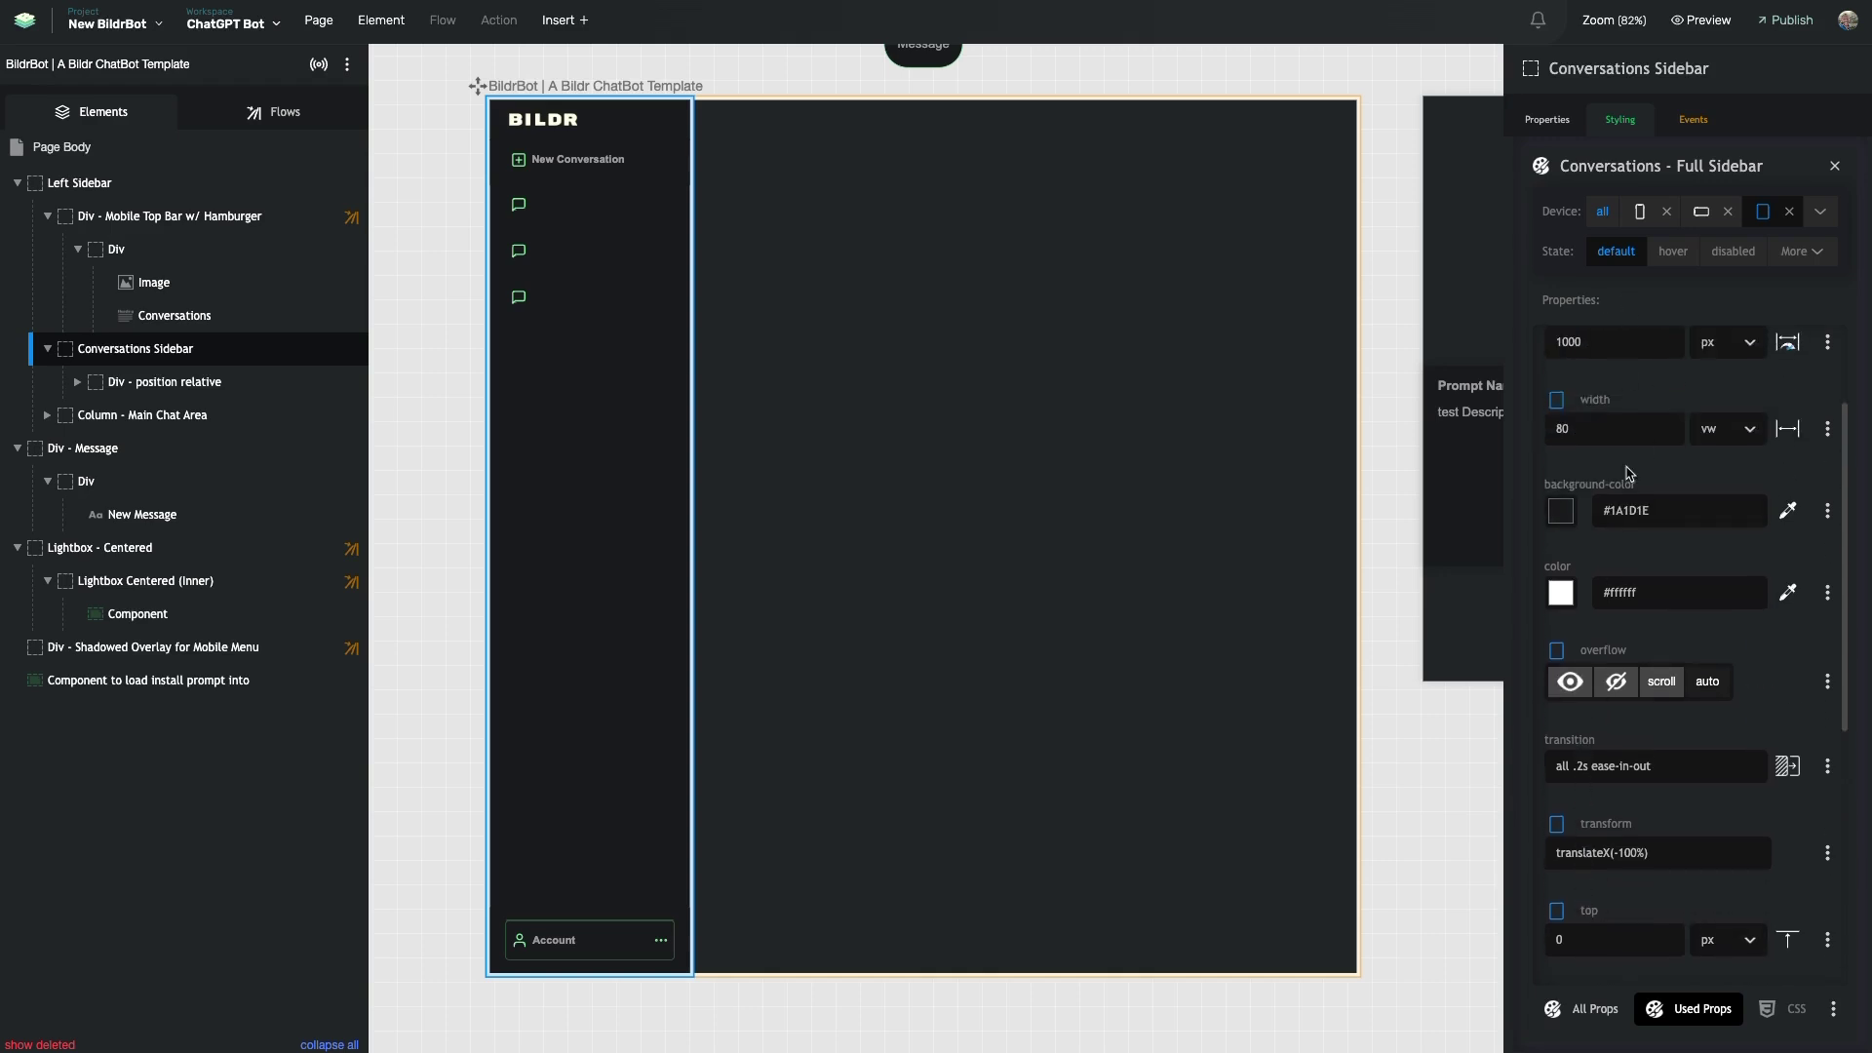
scroll(1628, 473, up, 2)
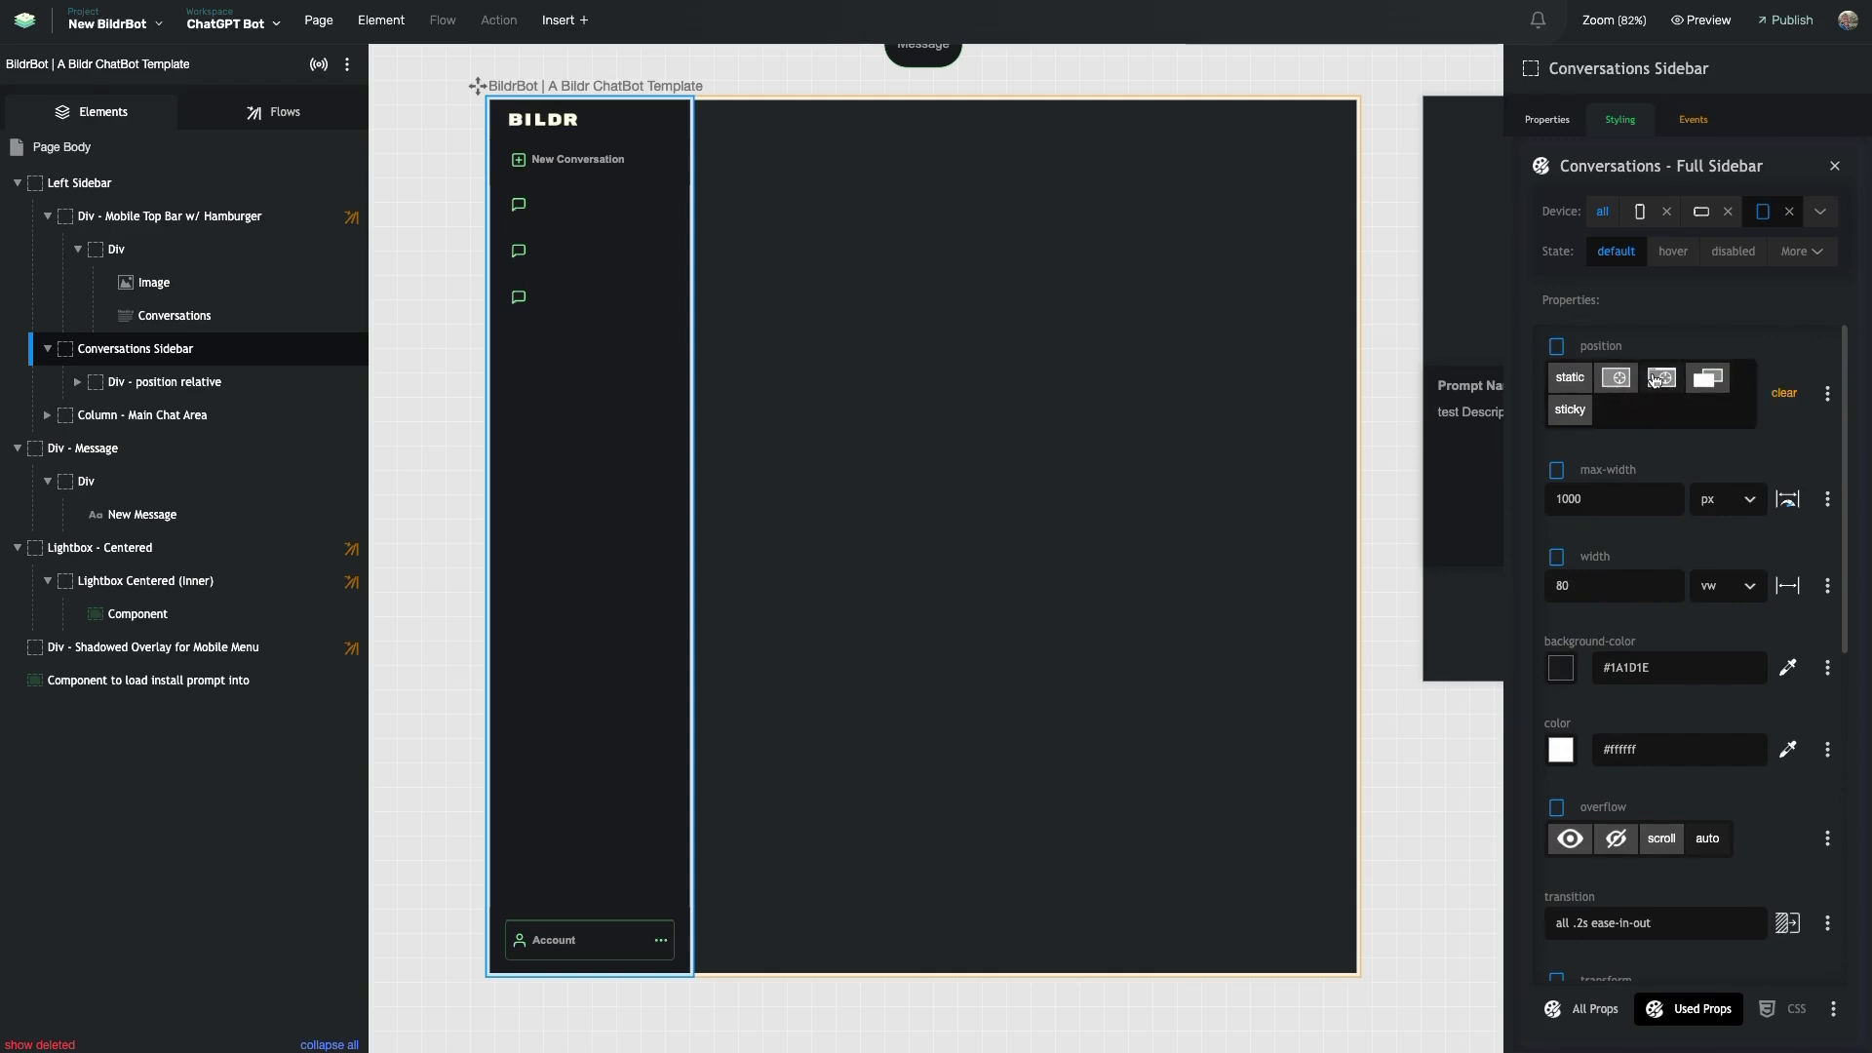
scroll(1644, 539, down, 6)
scroll(1644, 540, down, 1)
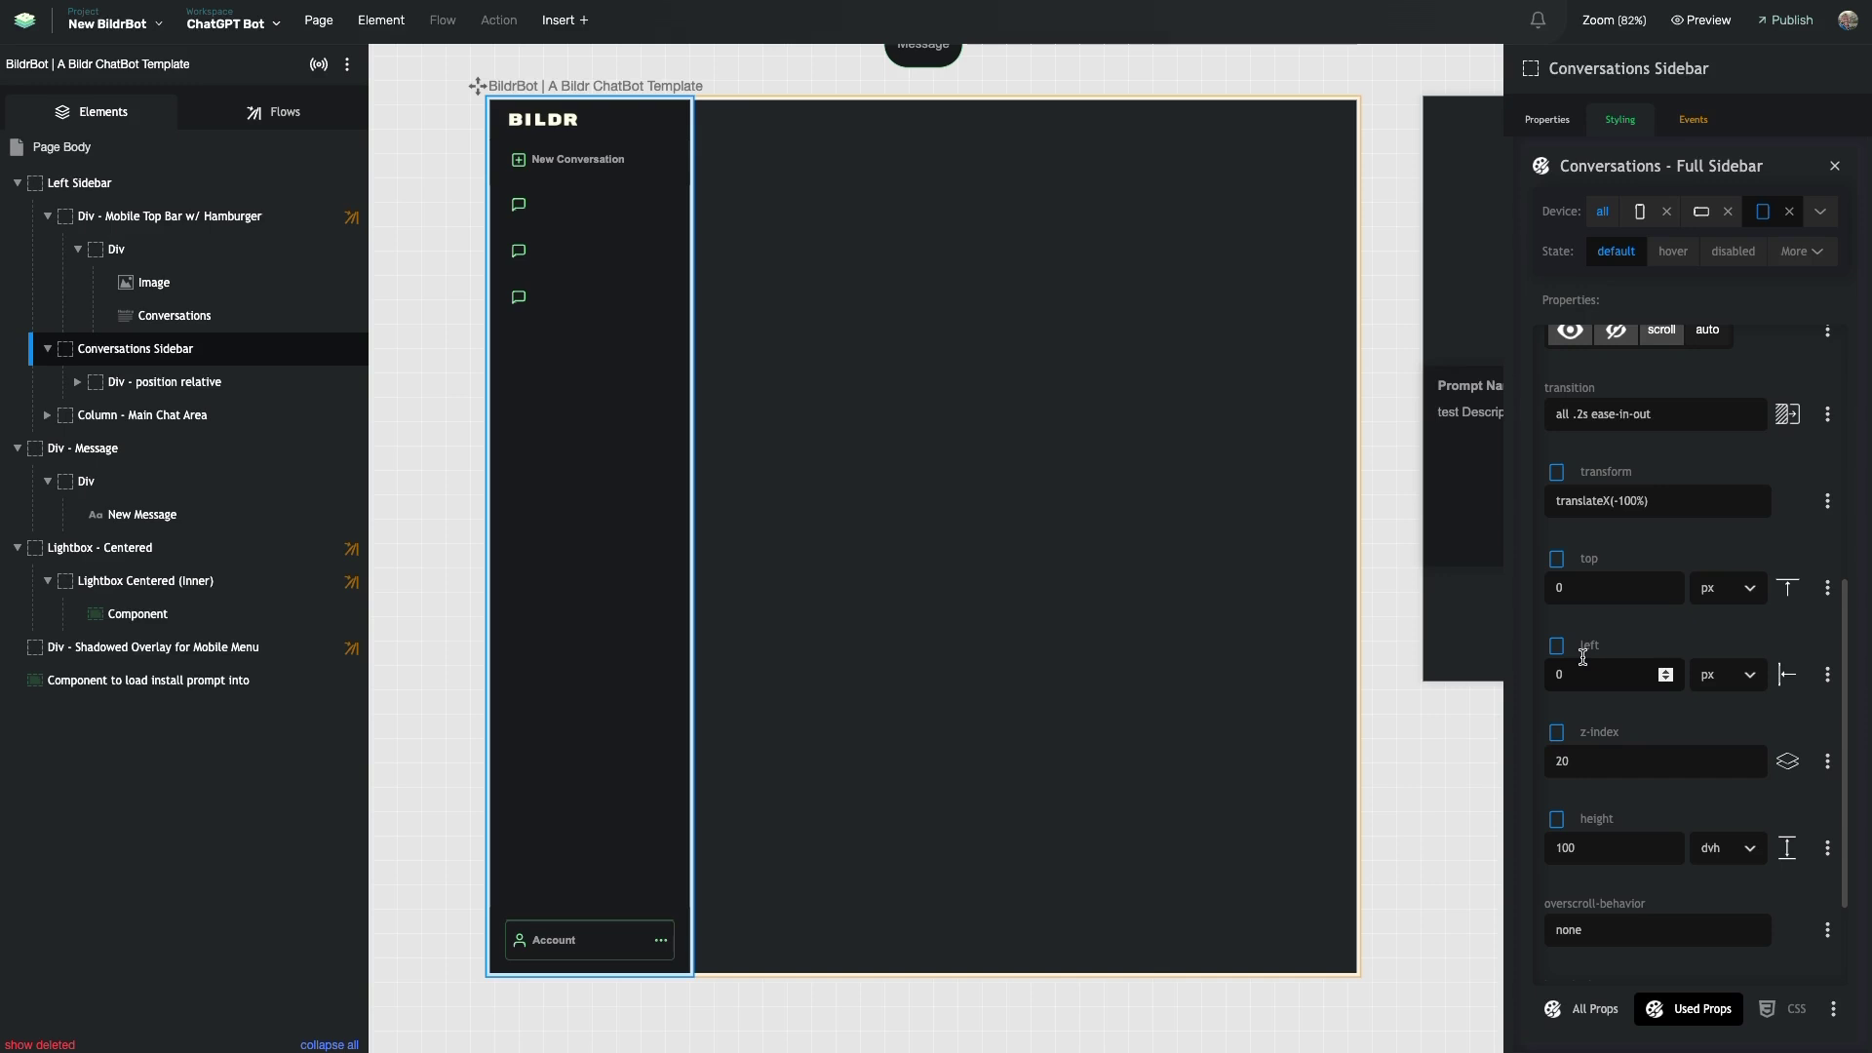
scroll(1582, 663, down, 2)
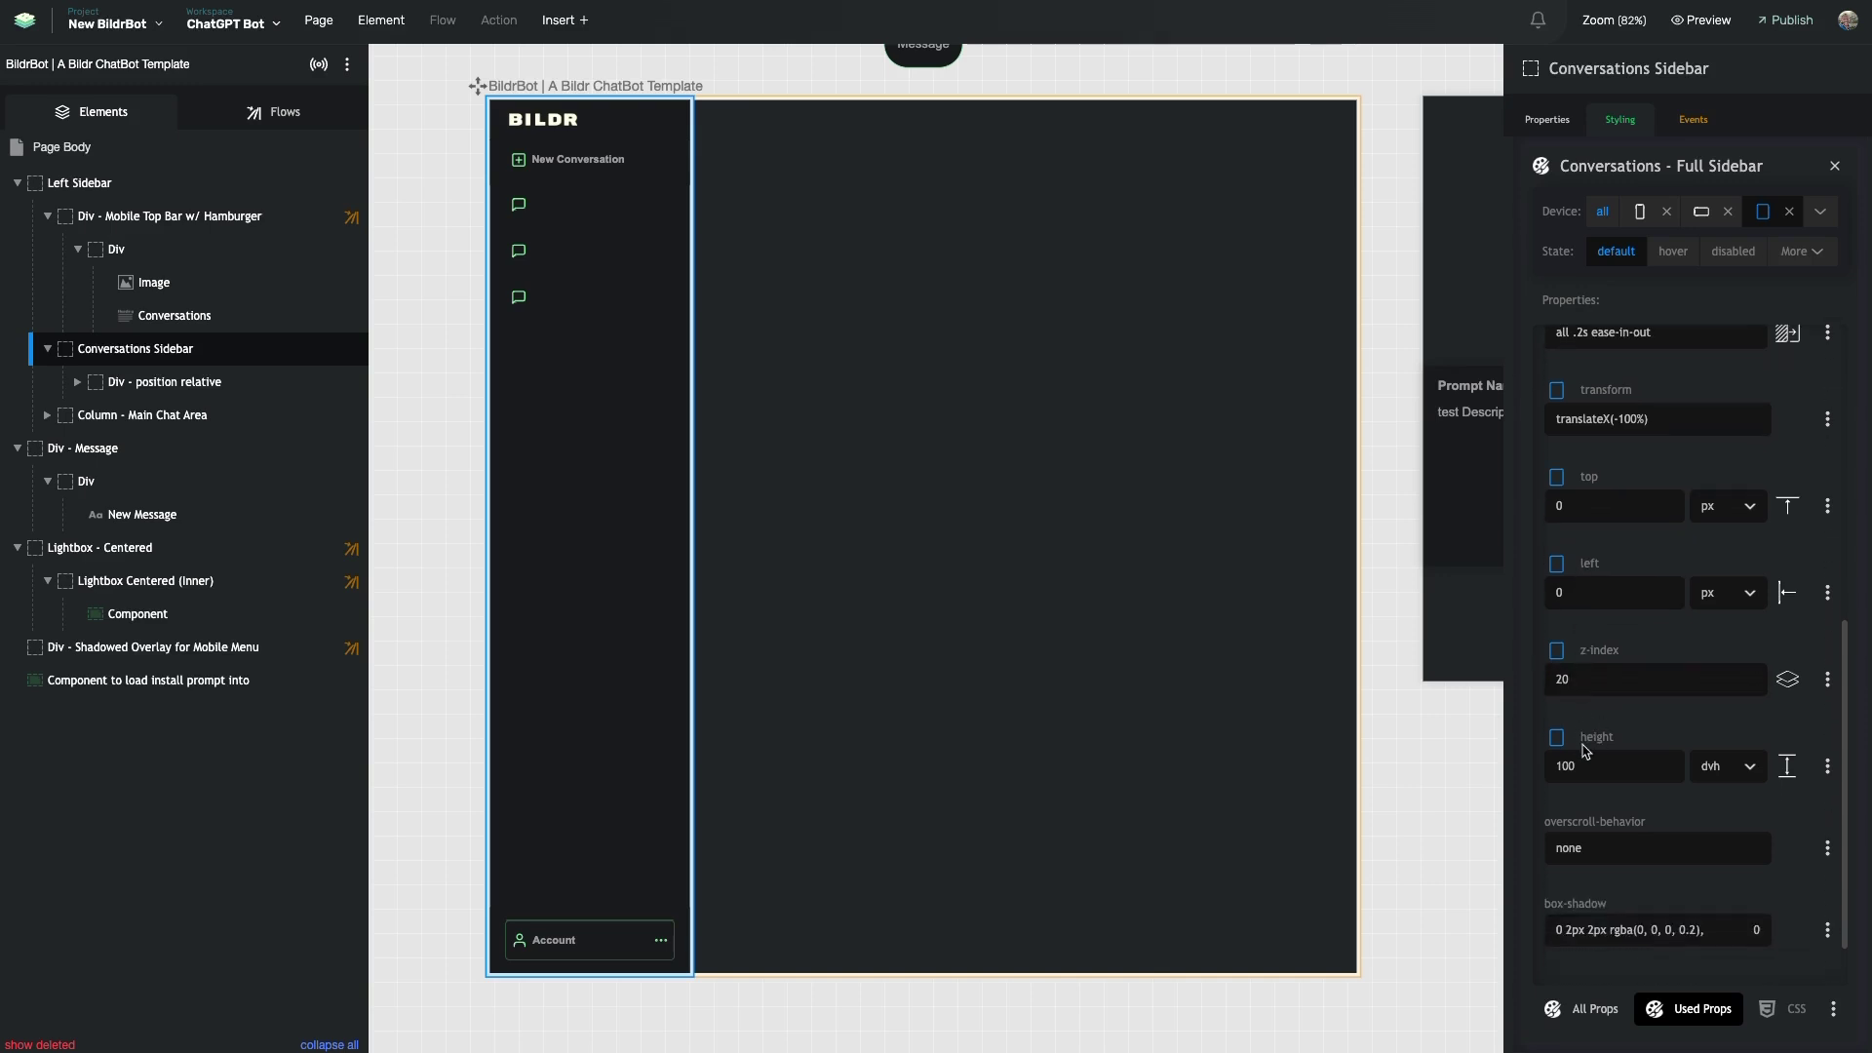
drag(1581, 648, 1618, 648)
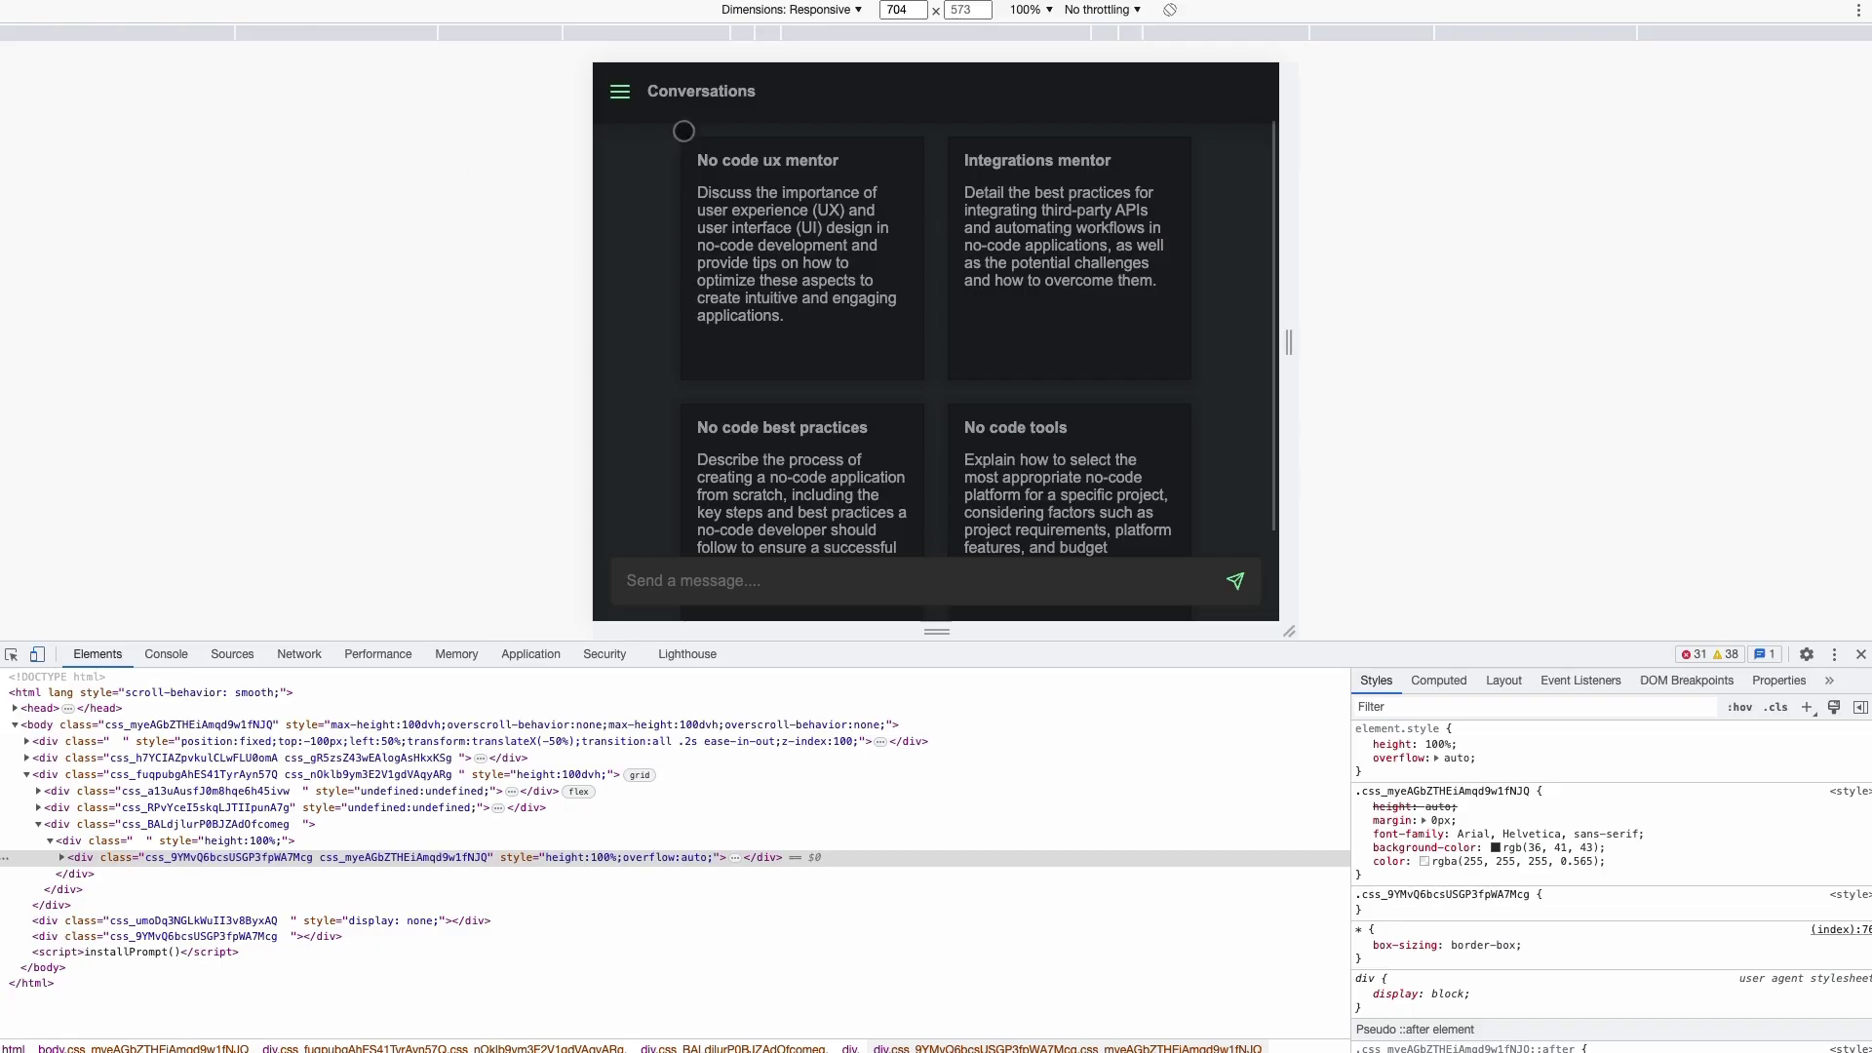
- Open the menu, dismiss it via the overlay, resize the preview to 807 px tall, and reopen it
click(622, 90)
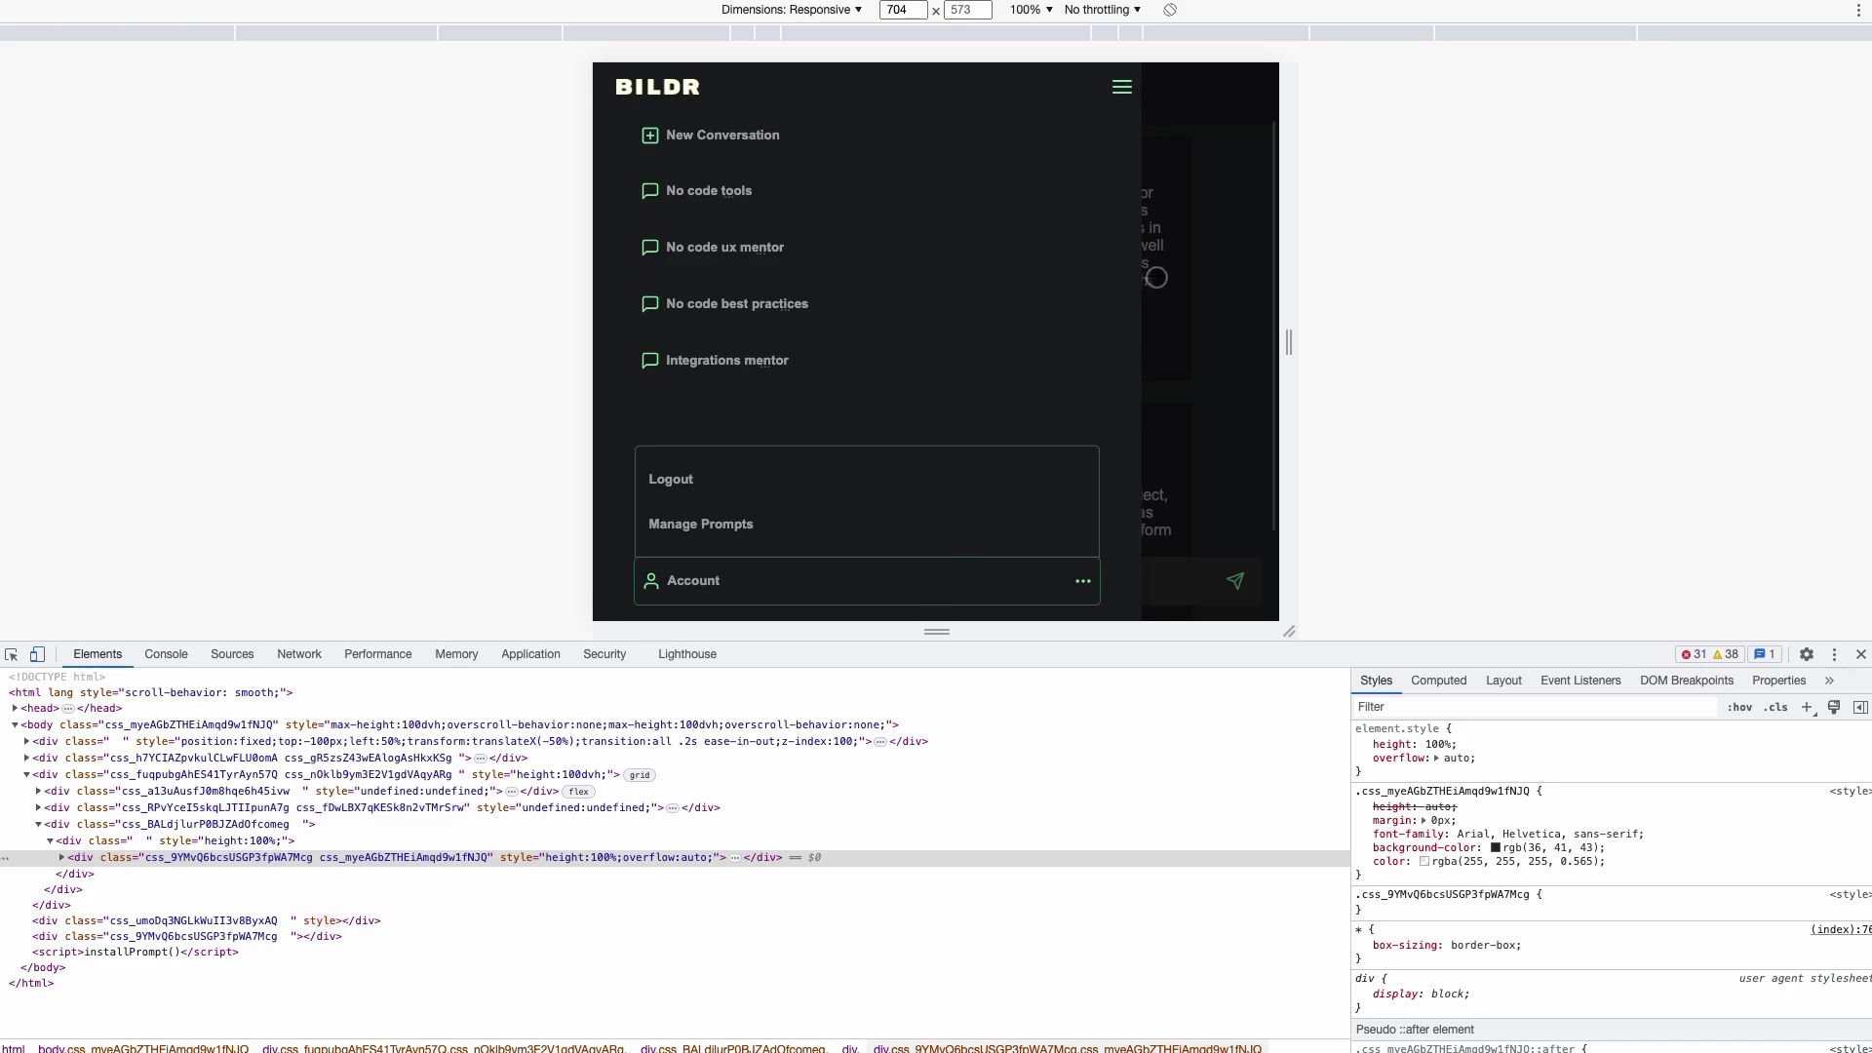
click(1192, 259)
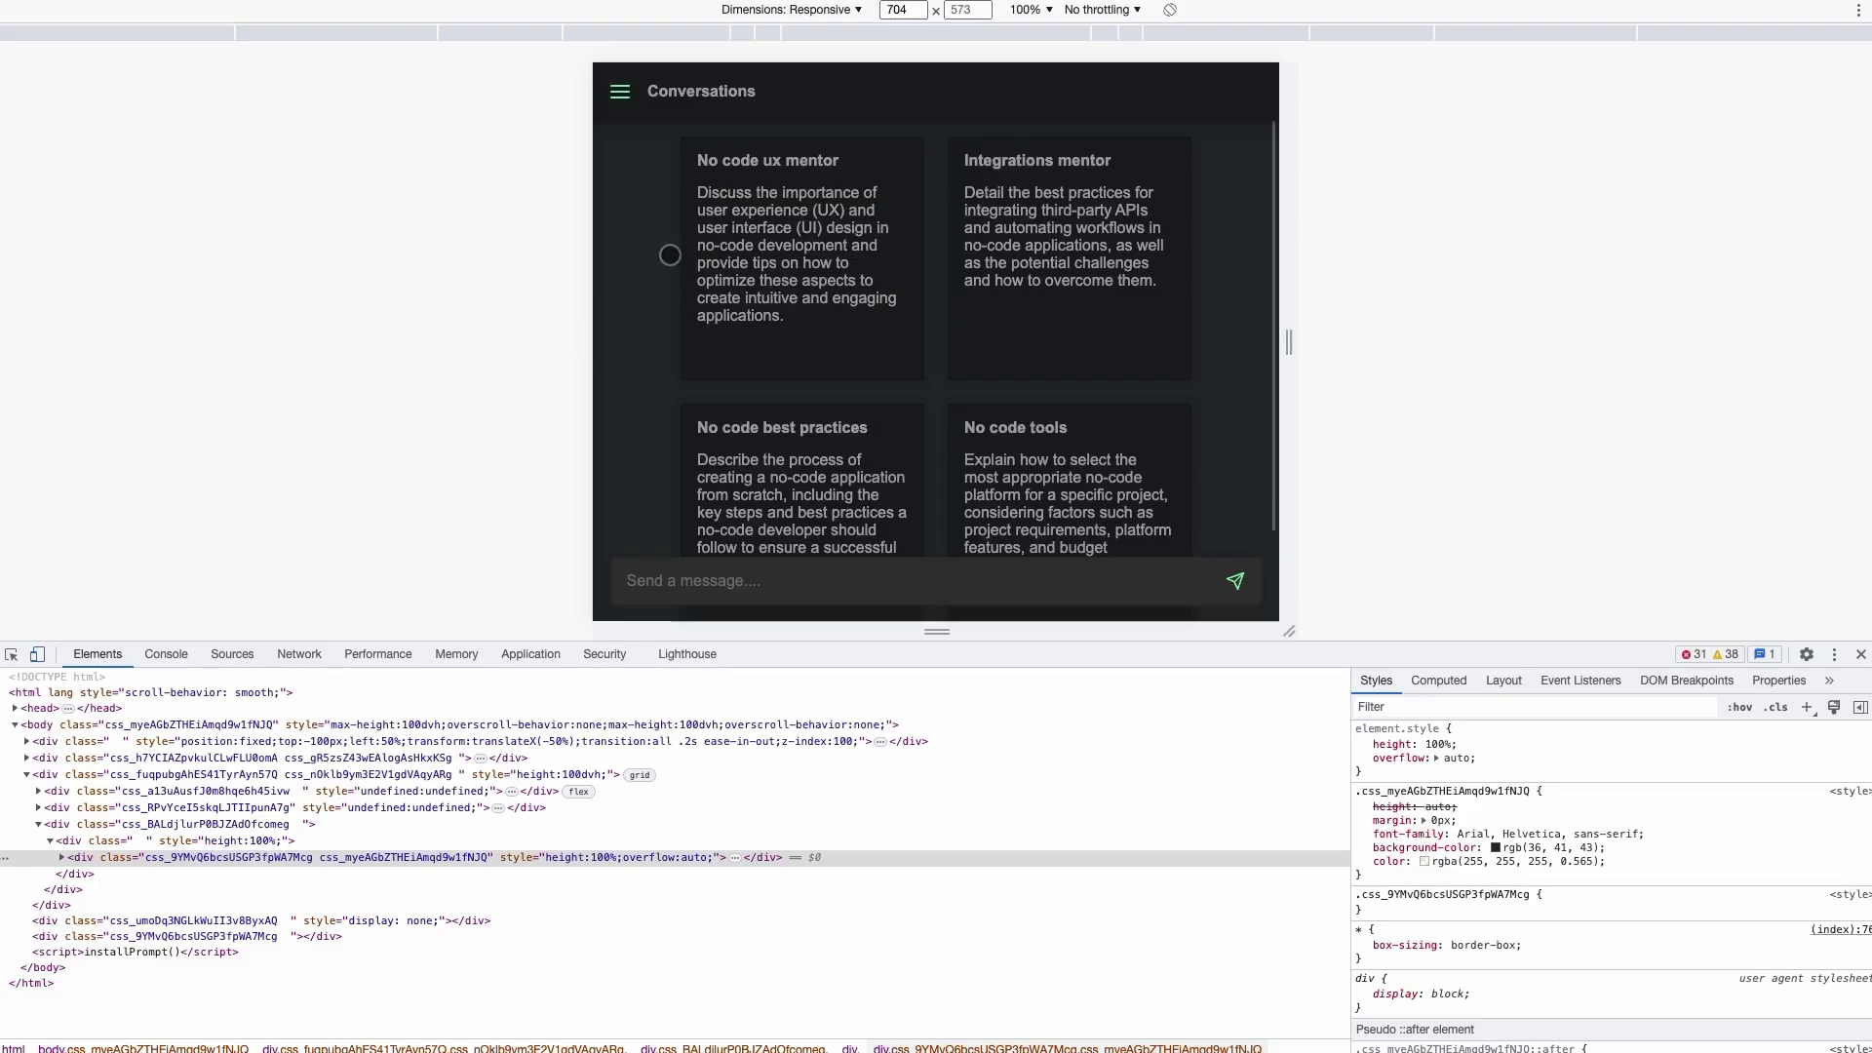
drag(928, 648, 927, 862)
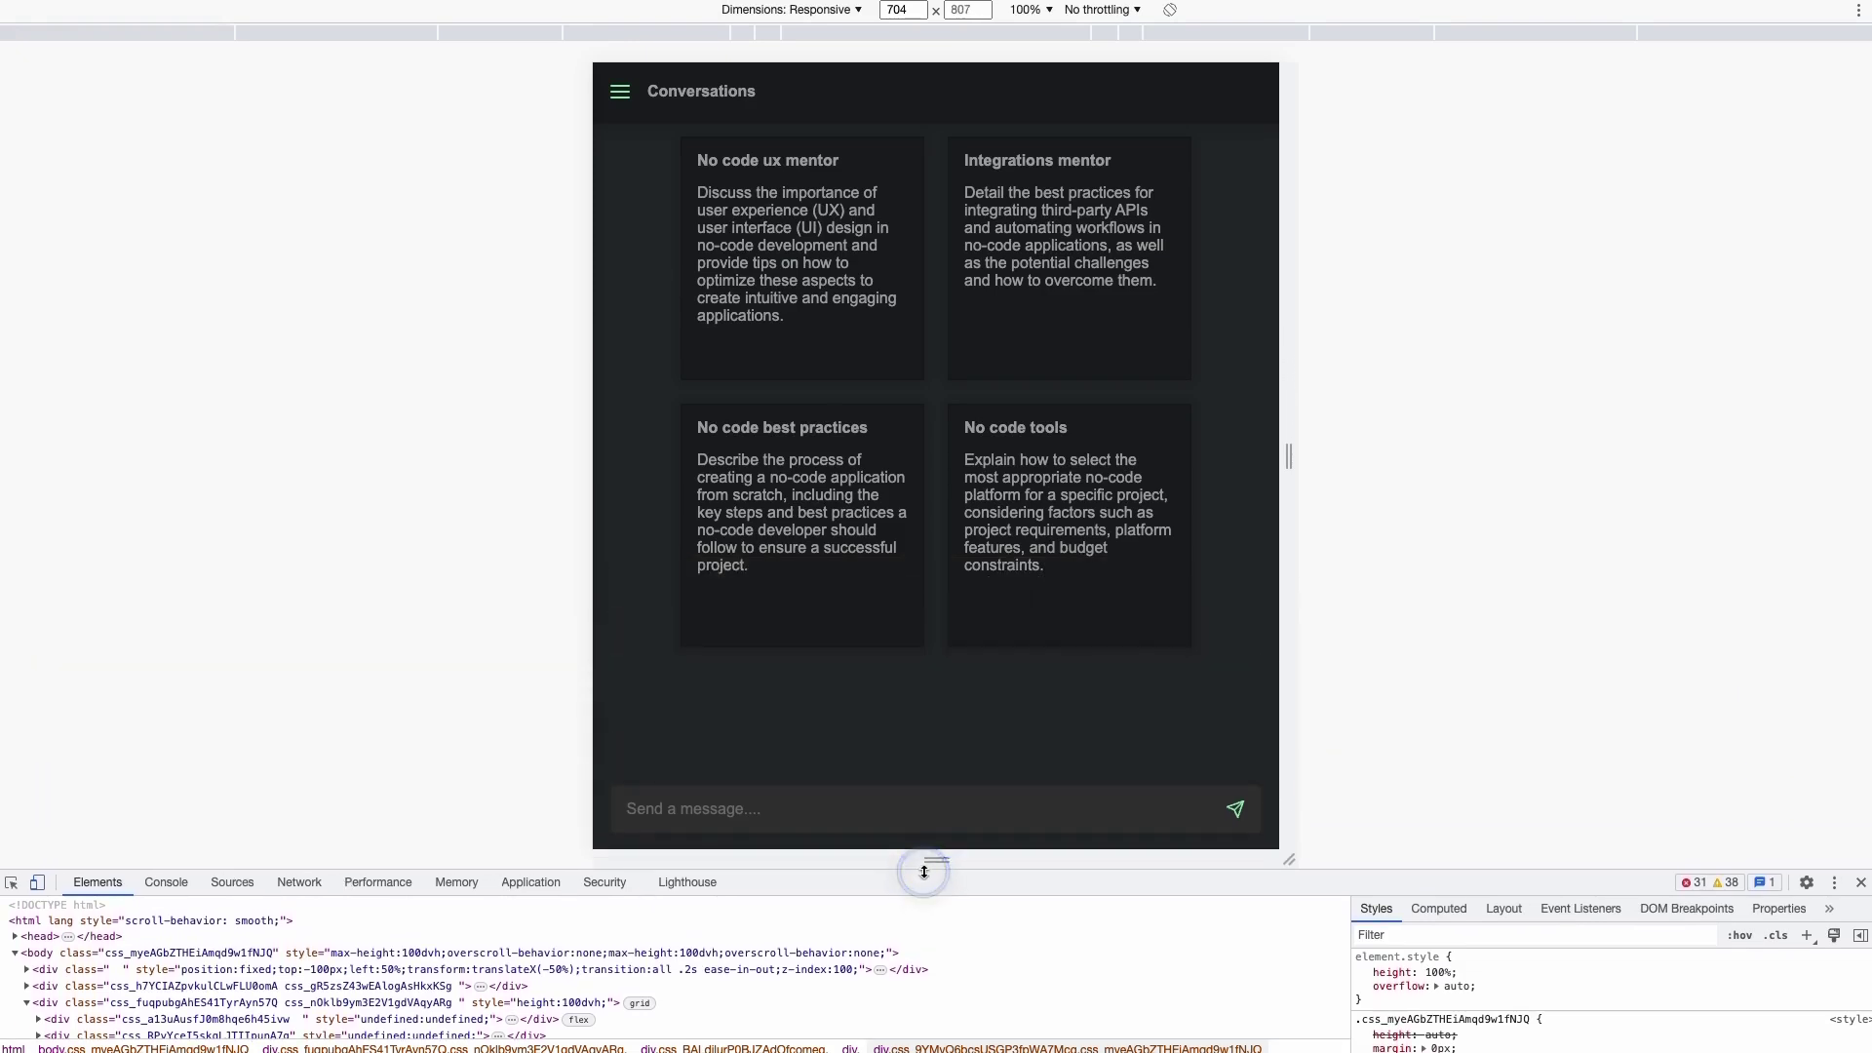
click(620, 91)
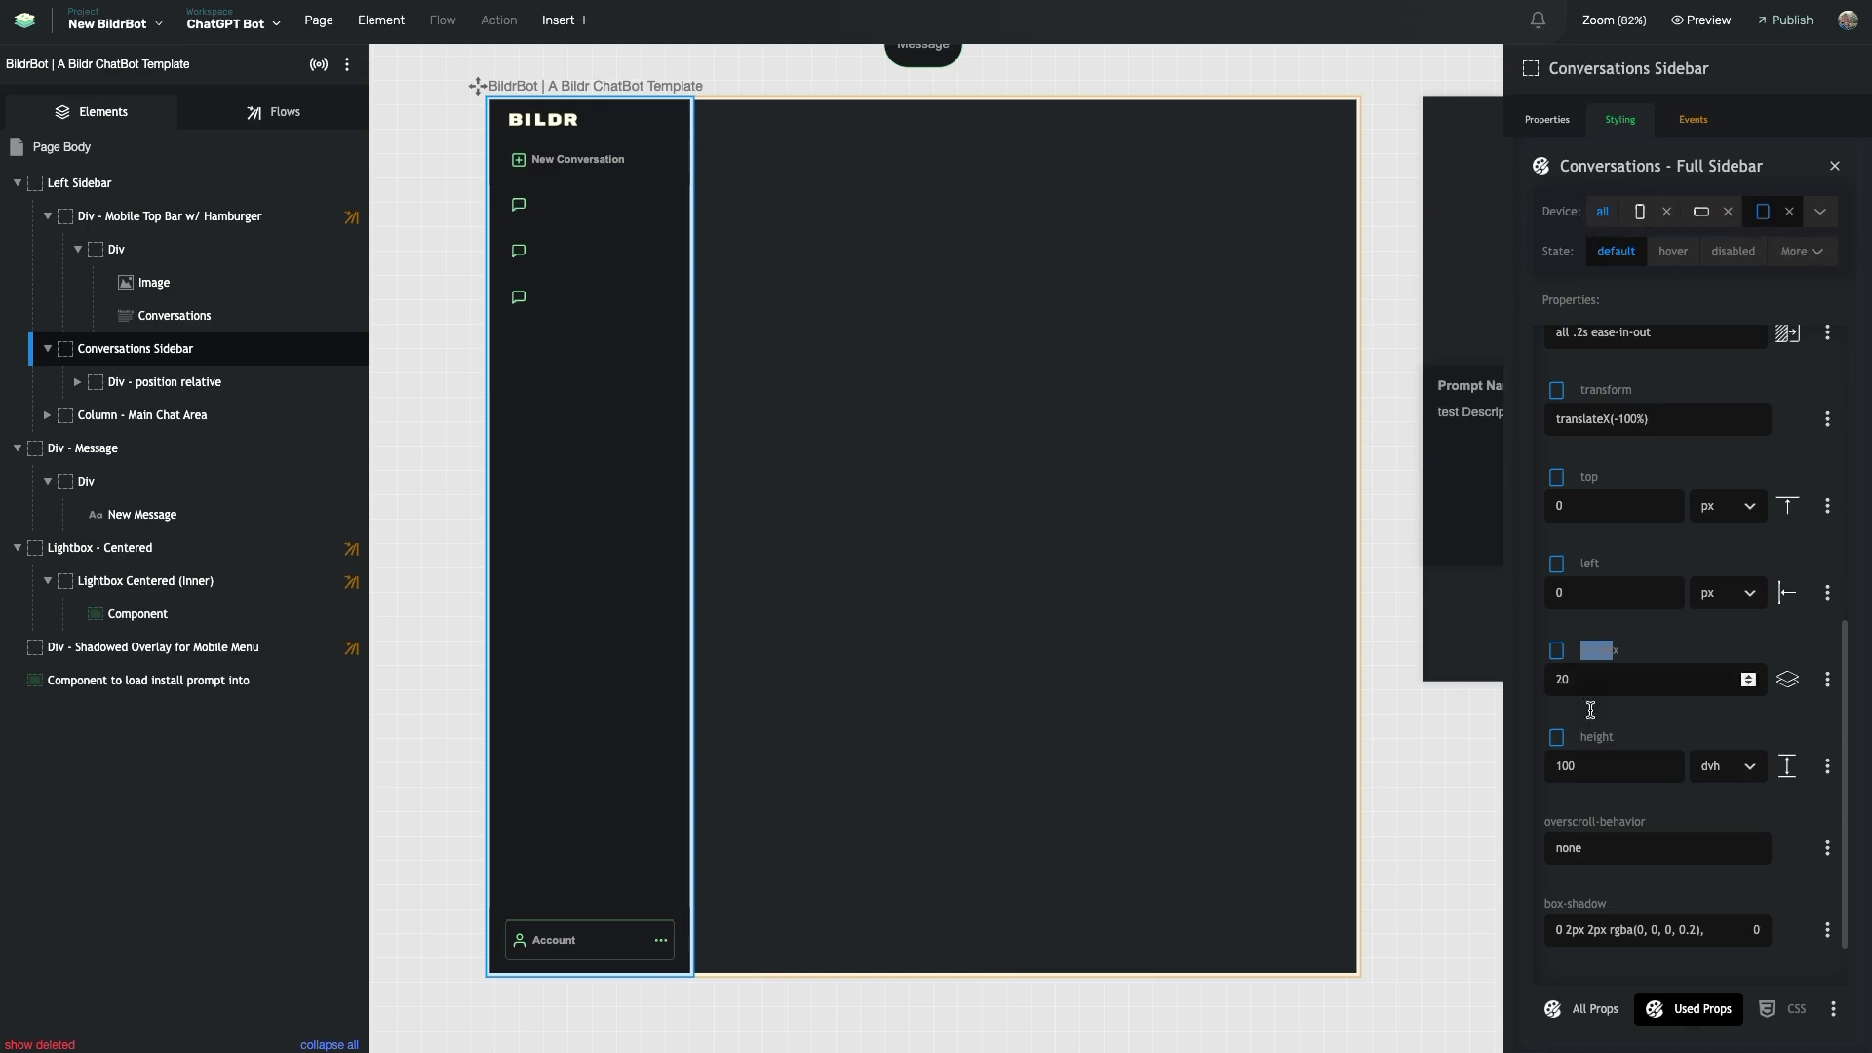
- Show the Flows list in the left panel and scroll the canvas over to the Conversation Page
scroll(1575, 810, up, 6)
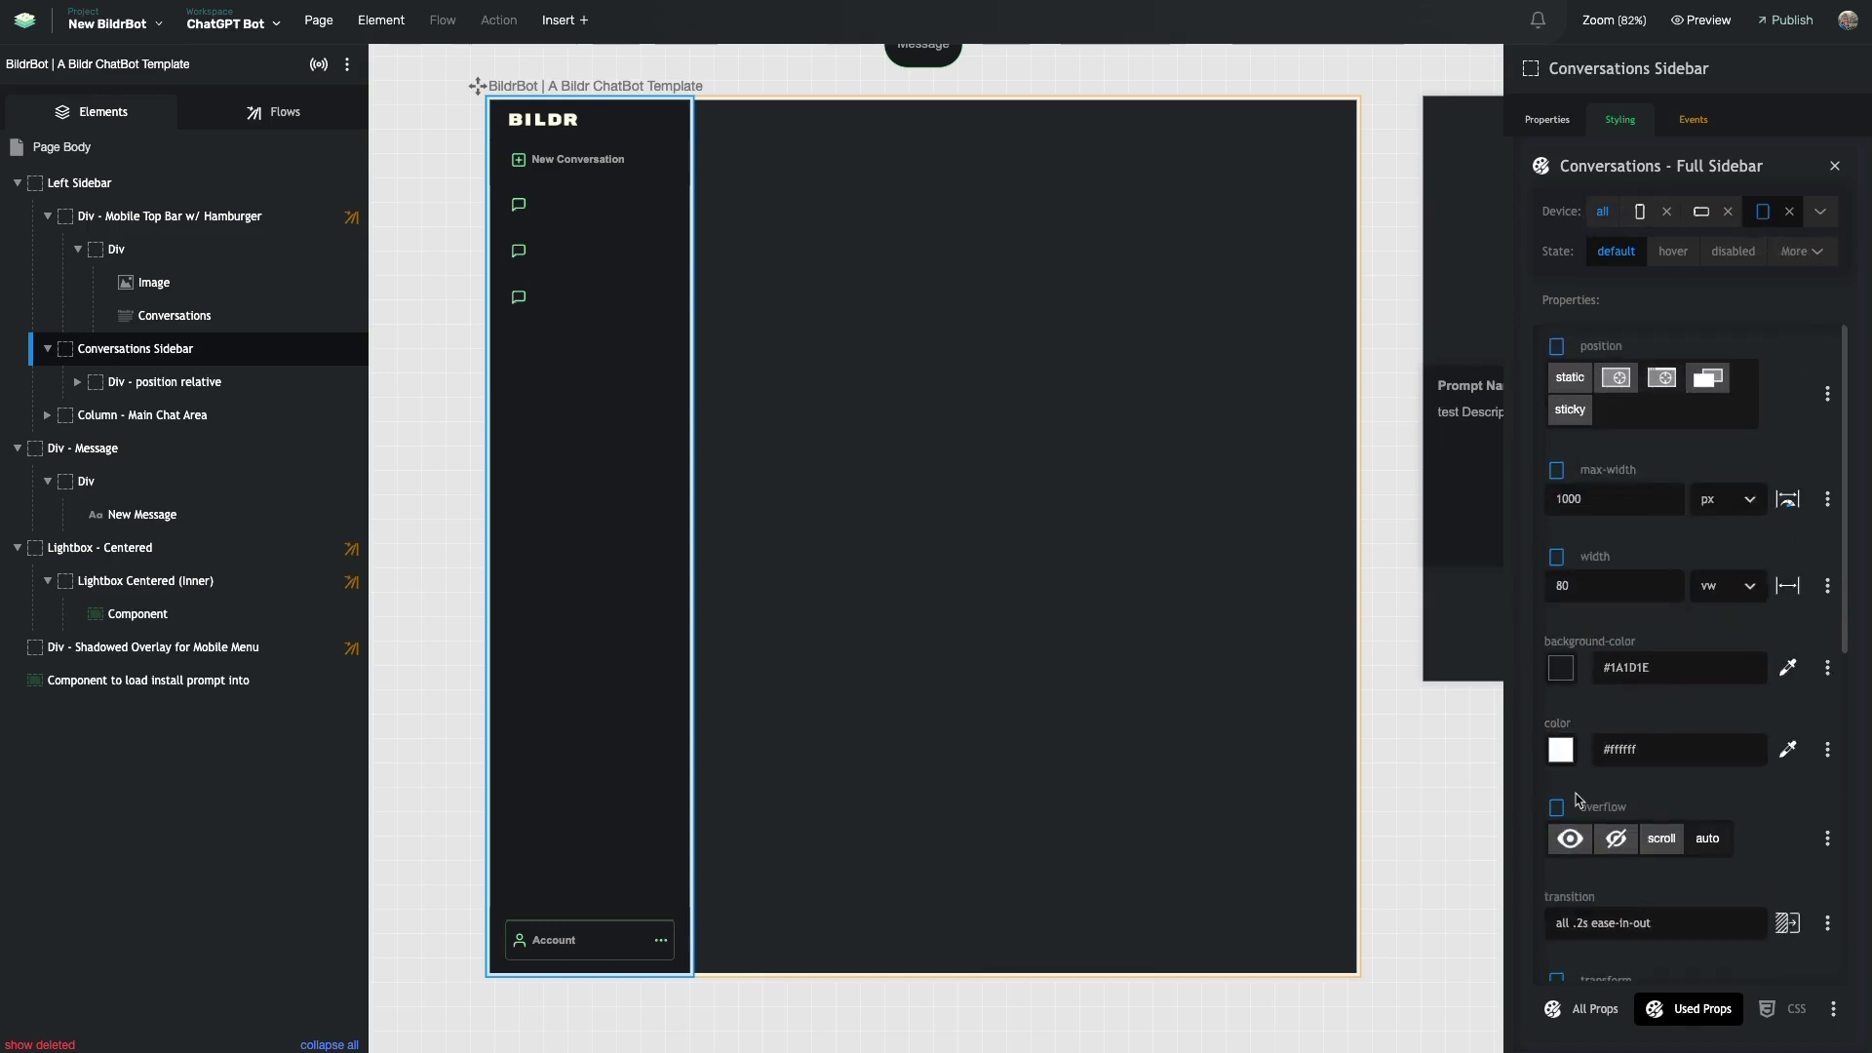
click(292, 114)
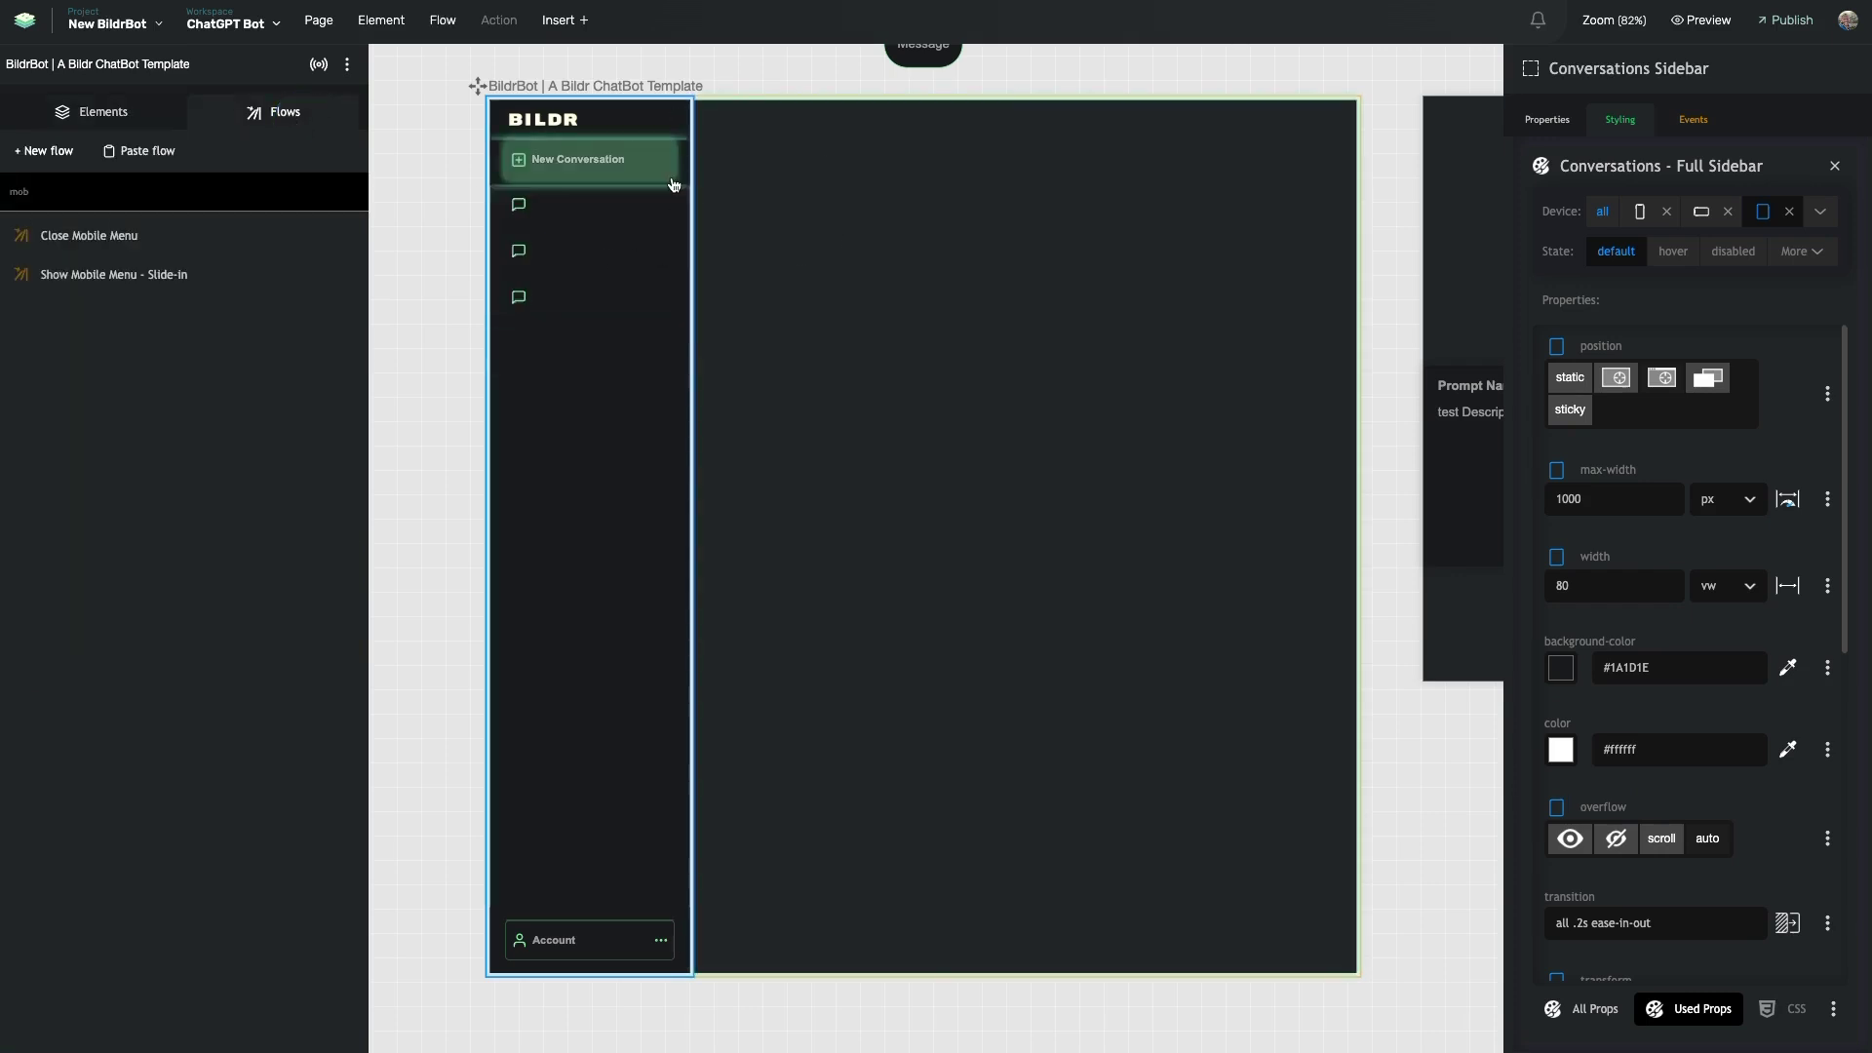
scroll(847, 258, up, 2)
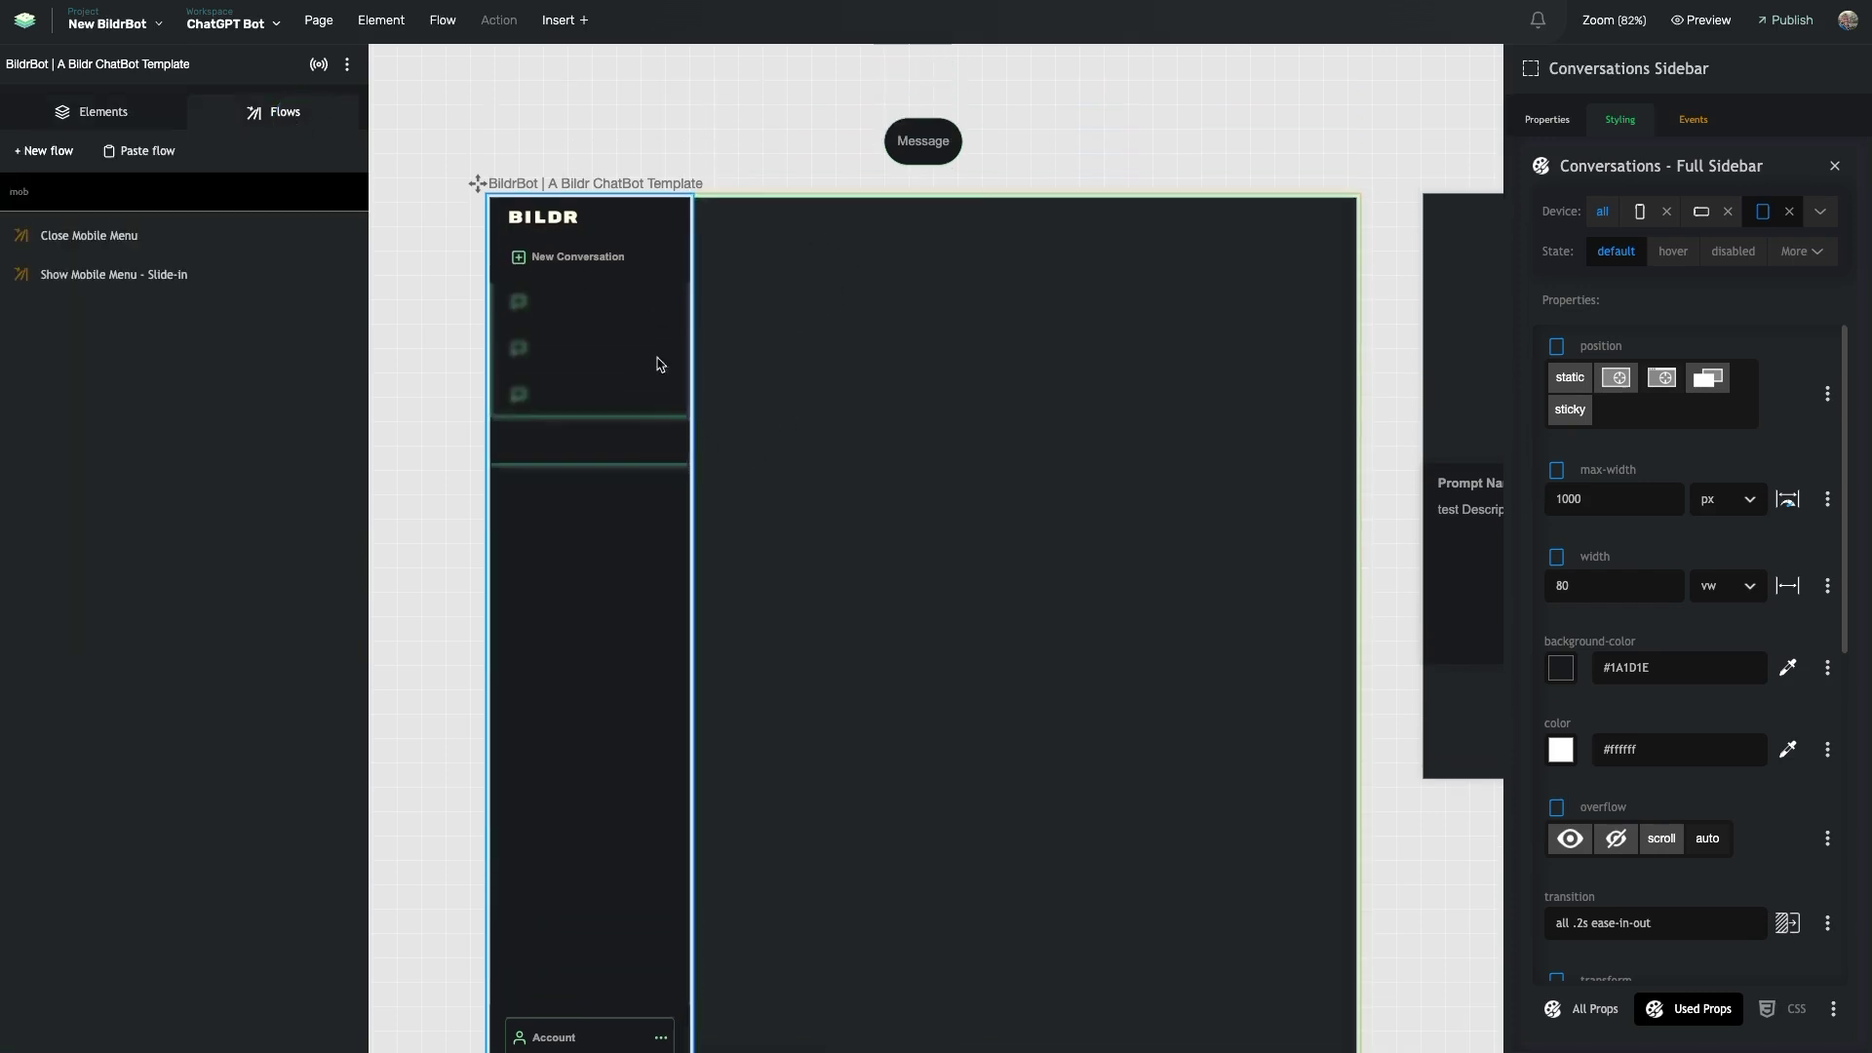
scroll(658, 500, down, 1)
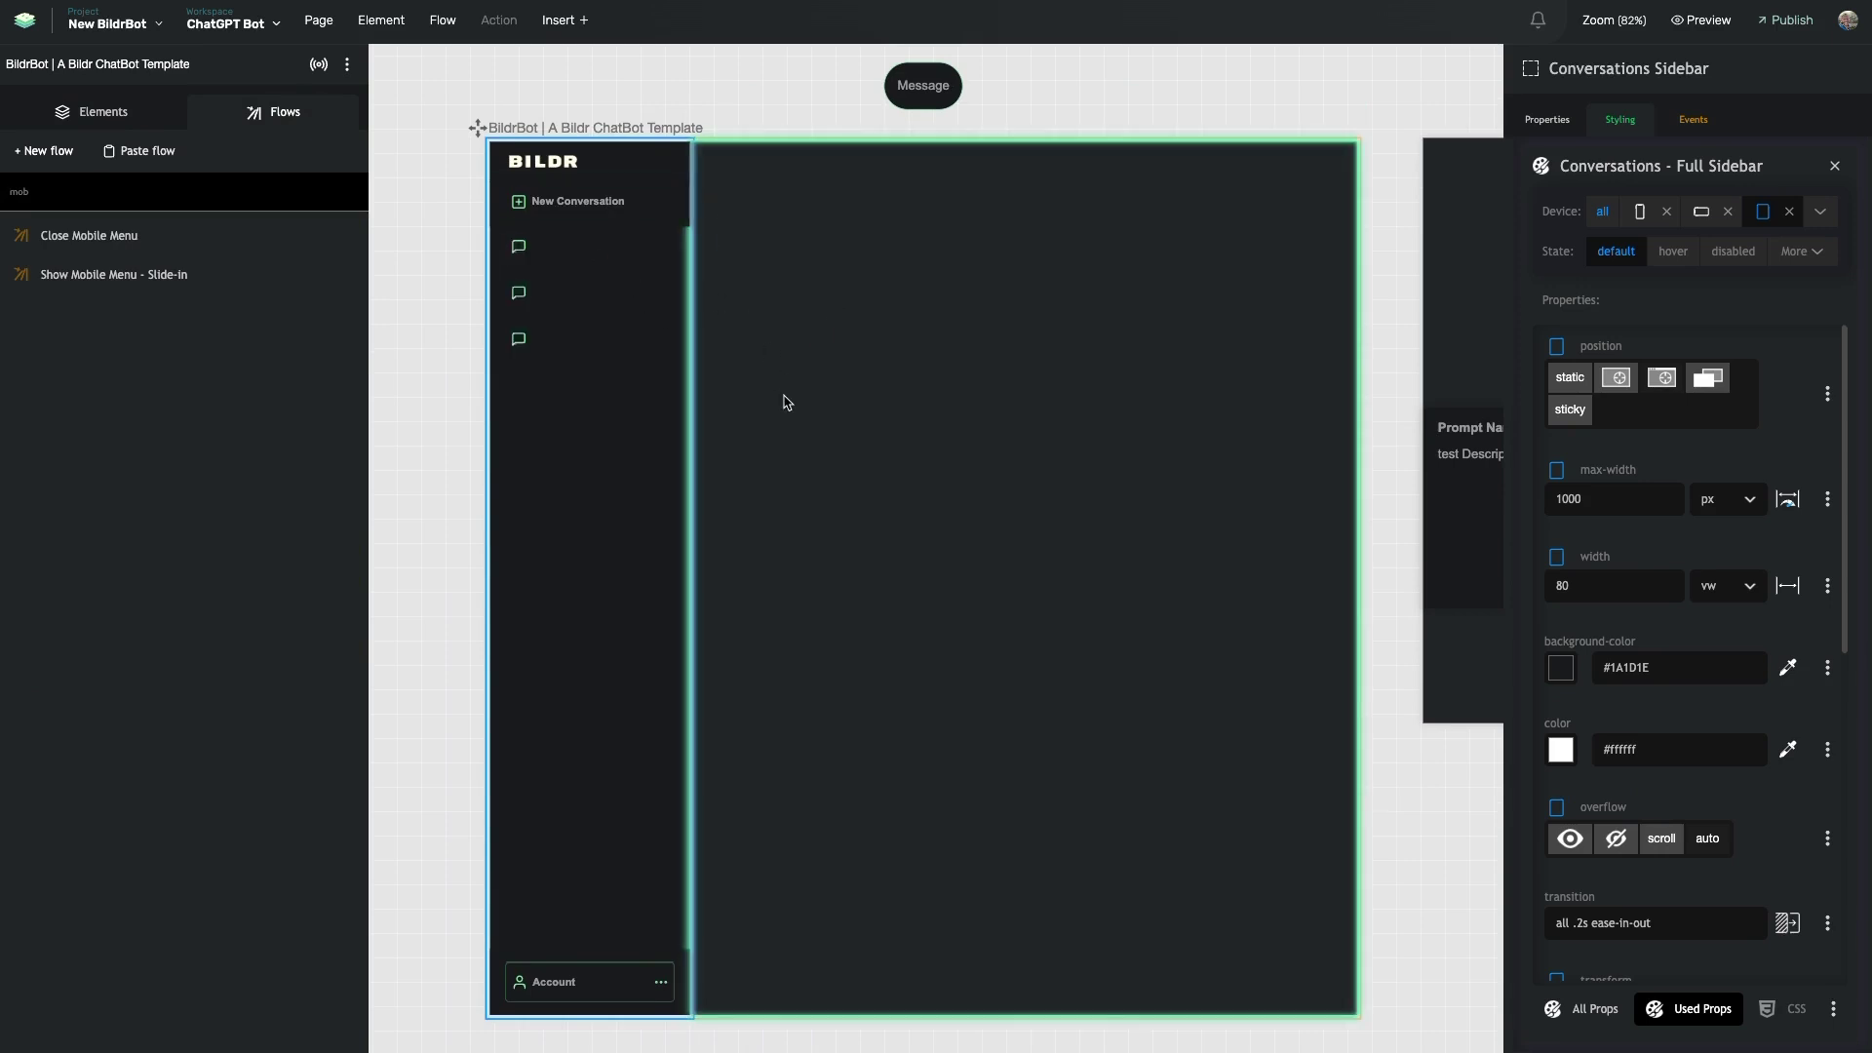
scroll(770, 409, right, 2)
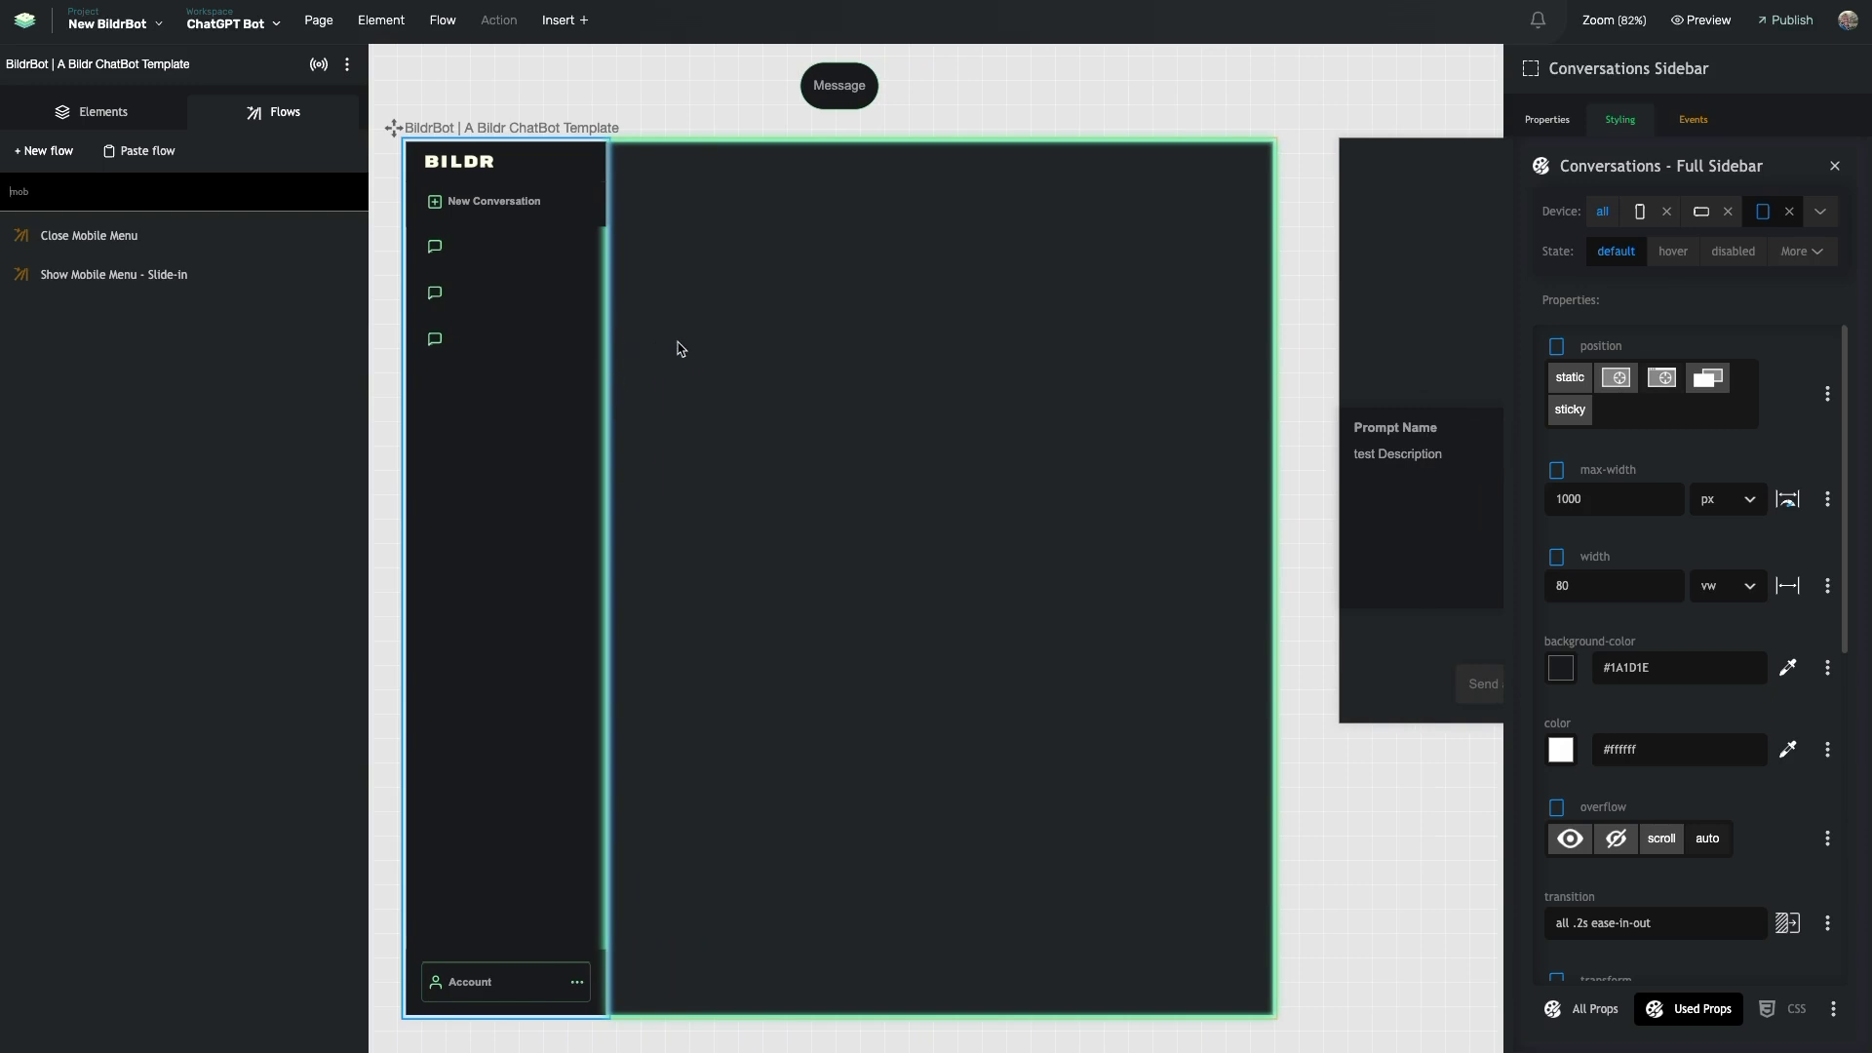
scroll(679, 348, right, 15)
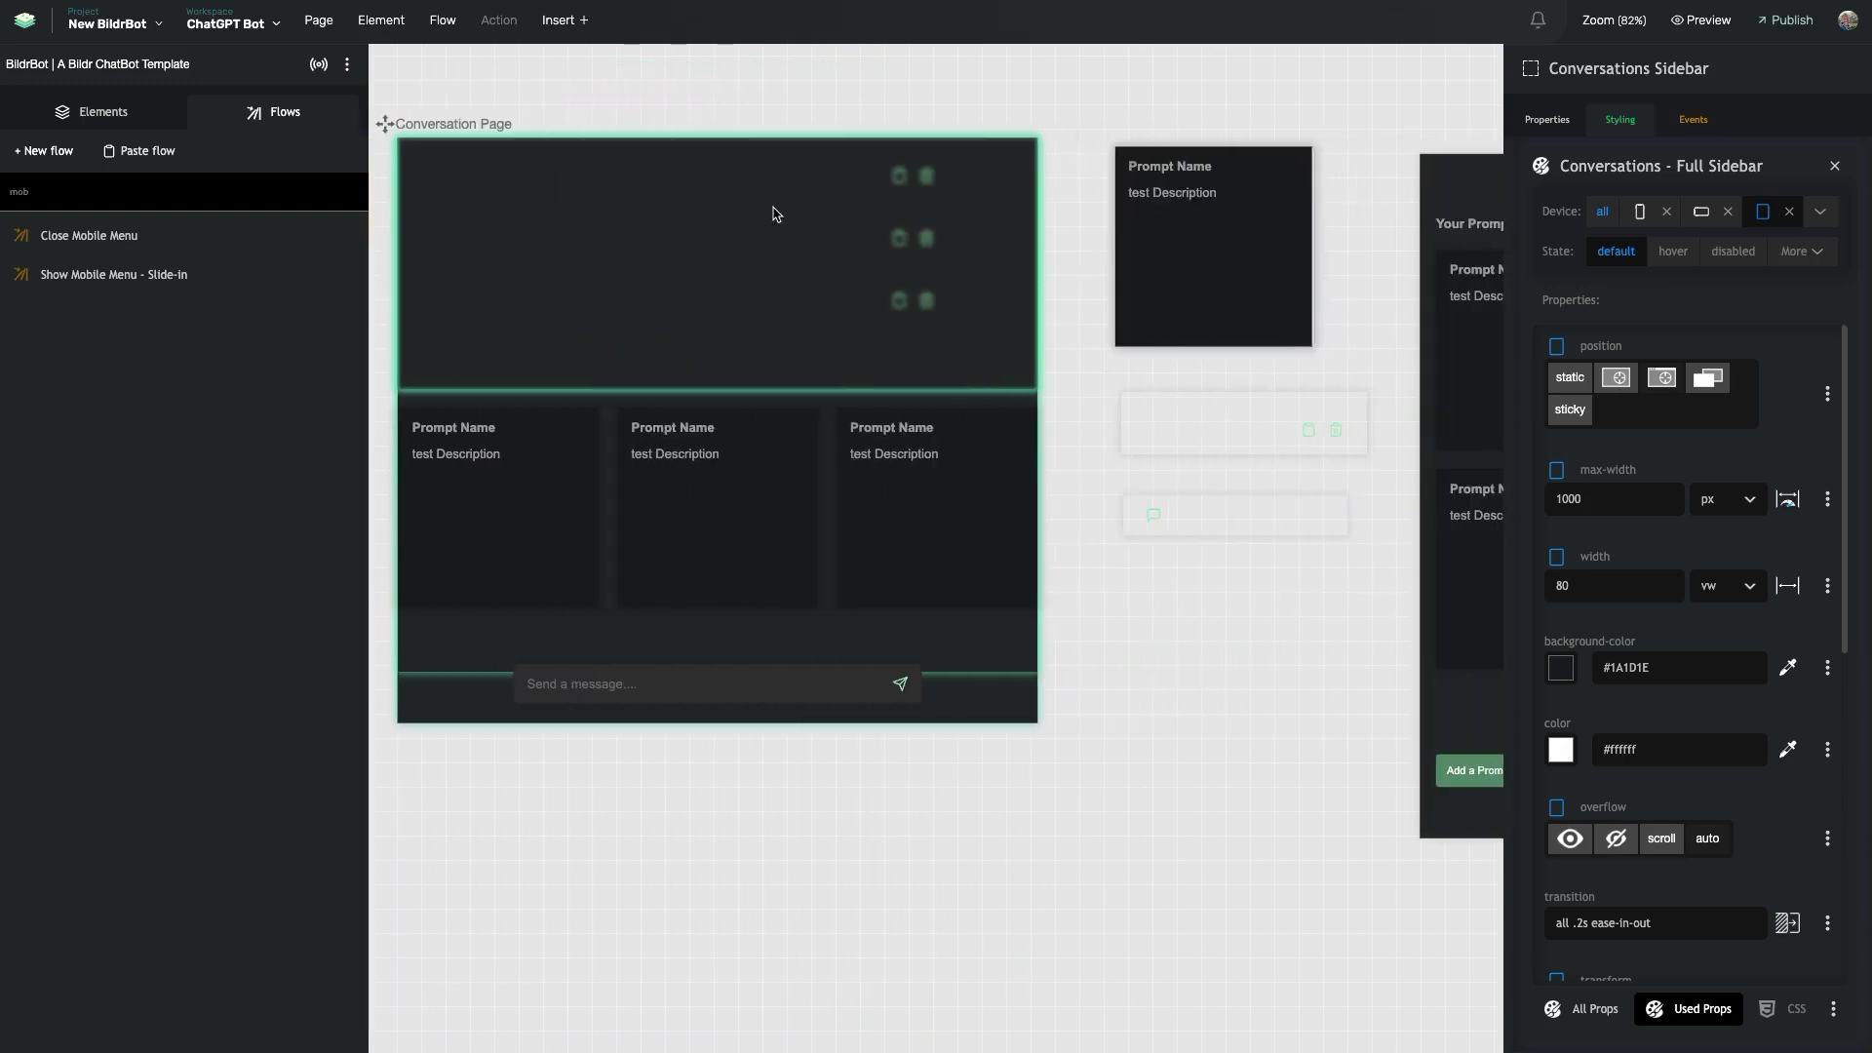